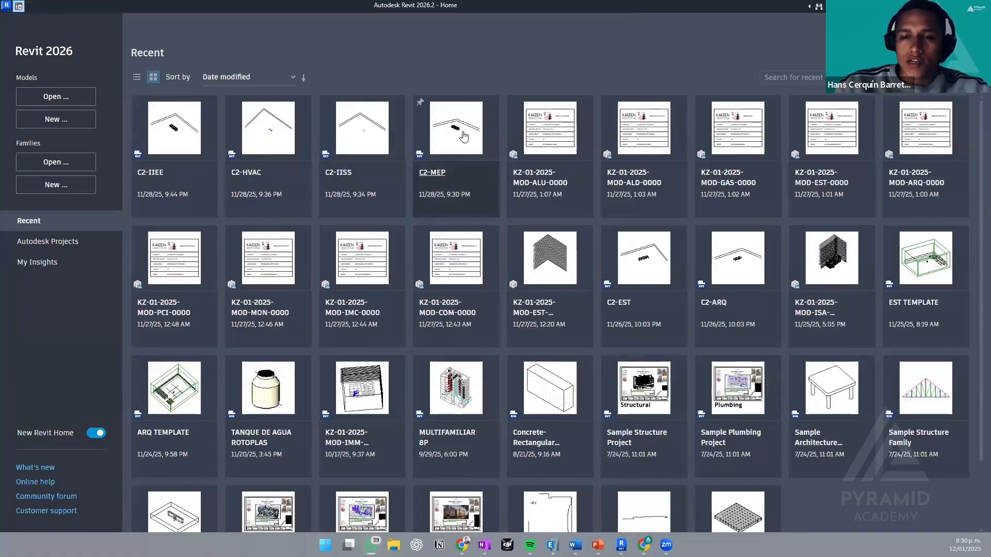
- Open the recent project C2-IISS
mouse_move(351, 137)
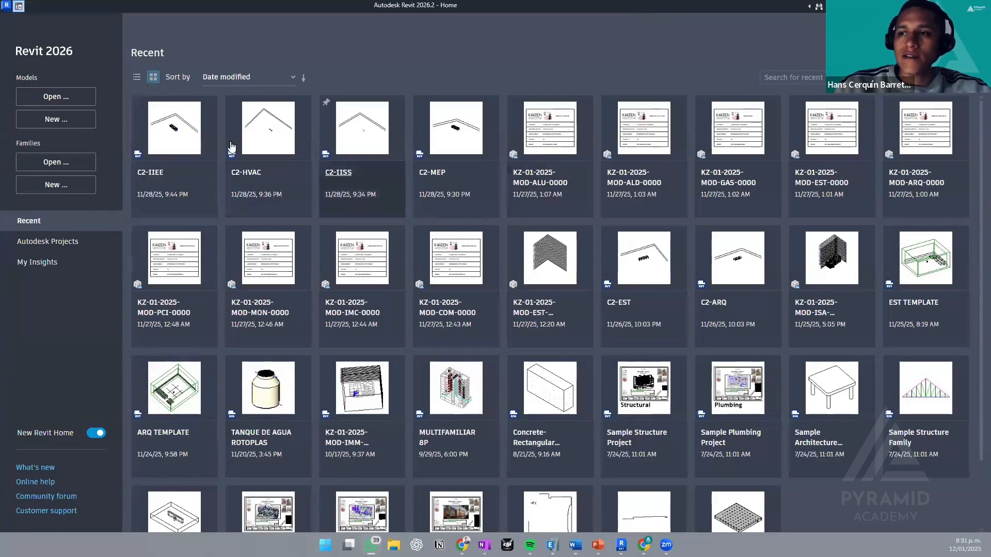
click(359, 142)
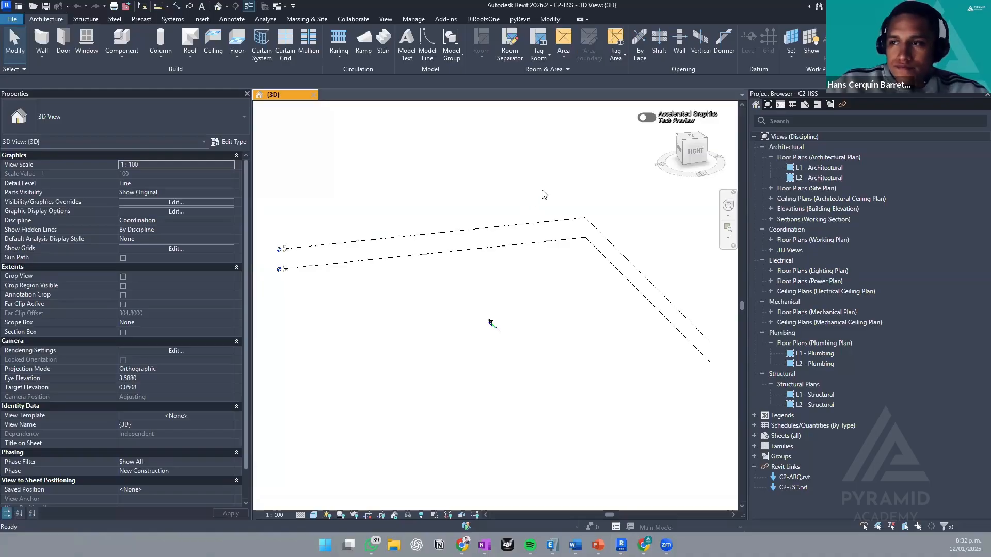
- Examine the floor-mounted water closet and its pipe connections in the 3D view
middle_drag(508, 309, 435, 299)
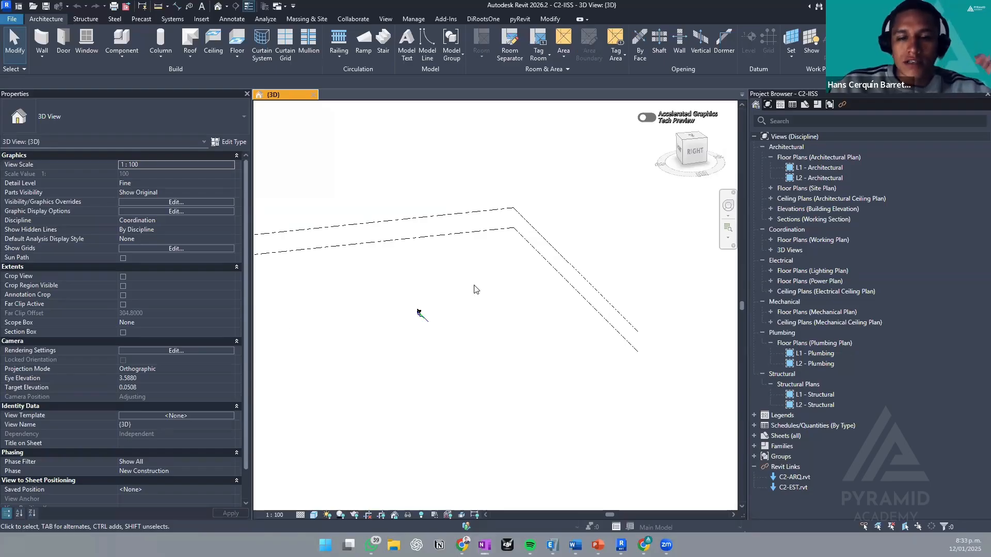
middle_drag(423, 325, 363, 336)
scroll(400, 289, up, 2)
middle_drag(400, 289, 345, 155)
shift+middle_drag(487, 286, 436, 300)
middle_drag(483, 323, 610, 308)
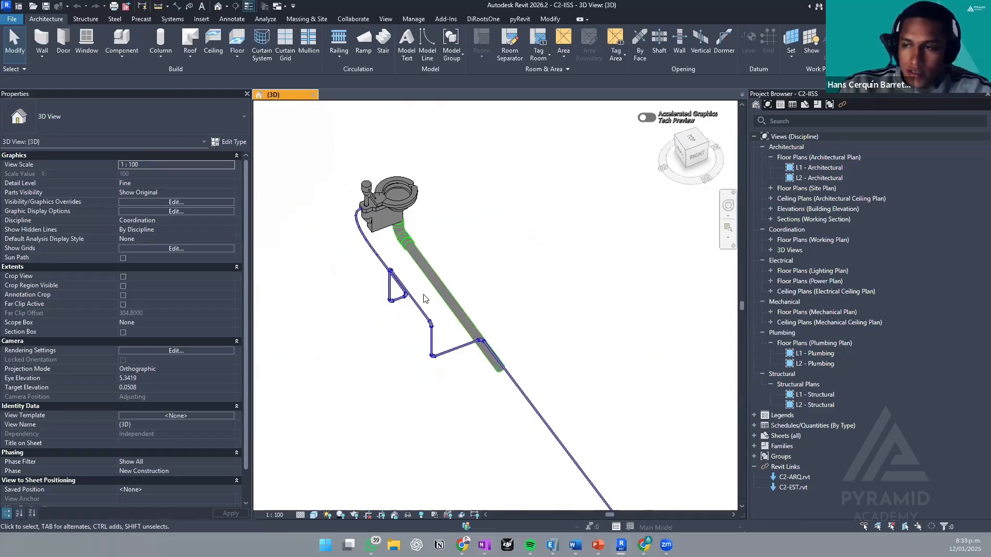
scroll(395, 208, up, 4)
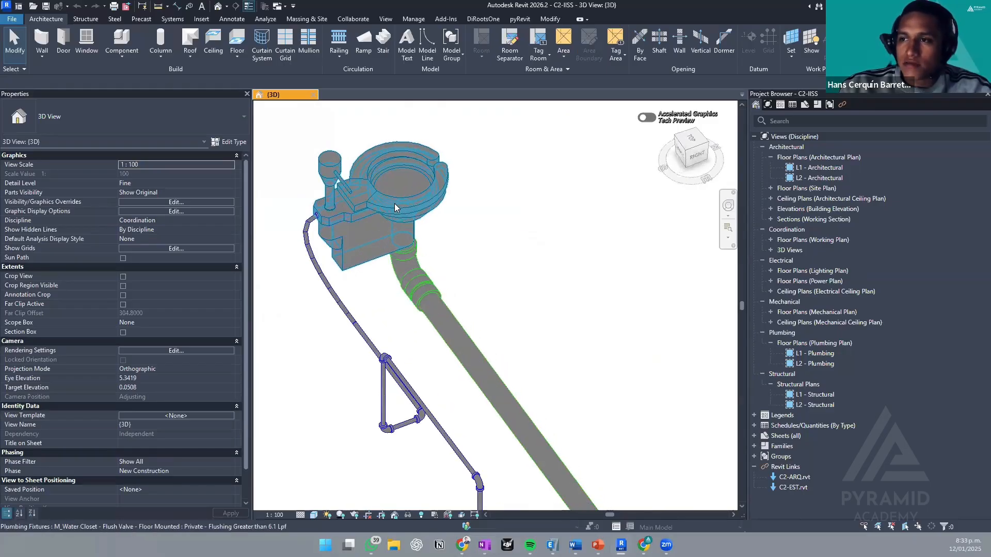
click(377, 231)
middle_drag(399, 246, 348, 223)
scroll(348, 223, up, 3)
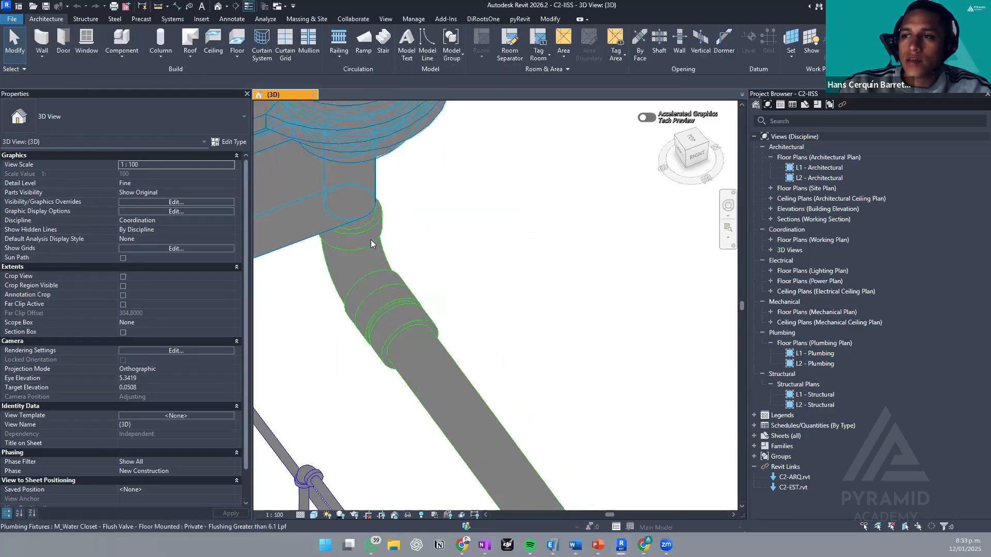
- Inspect the properties of the sloped sanitary drain pipe running from the water closet
click(372, 283)
shift+middle_drag(372, 283, 306, 196)
click(427, 309)
scroll(427, 307, down, 2)
key(Escape)
click(418, 271)
scroll(419, 272, down, 2)
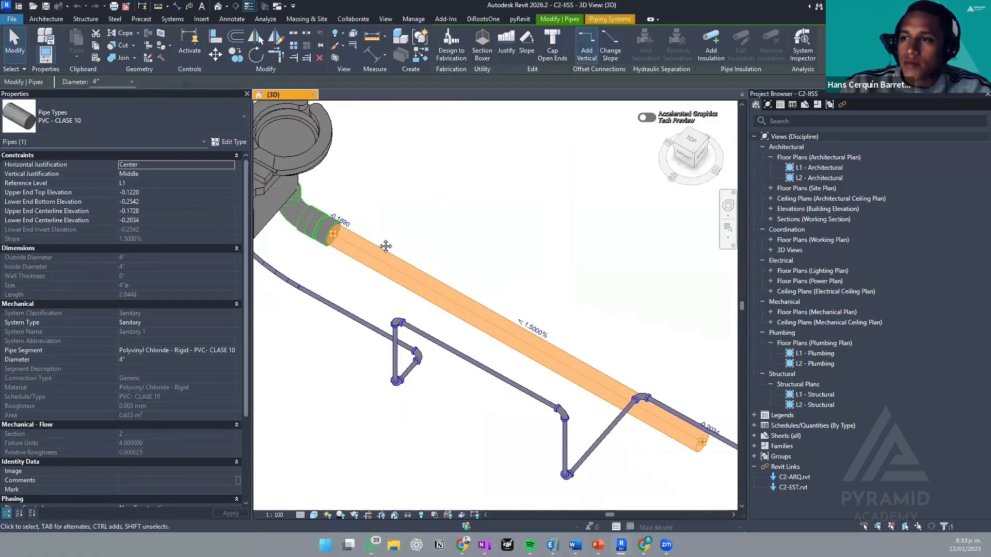
- Examine the domestic cold water pipe run, including its bends and vertical offsets, from several angles
middle_drag(385, 245, 260, 179)
scroll(401, 284, up, 3)
scroll(442, 283, down, 6)
key(Escape)
shift+middle_drag(452, 294, 465, 213)
scroll(466, 213, up, 4)
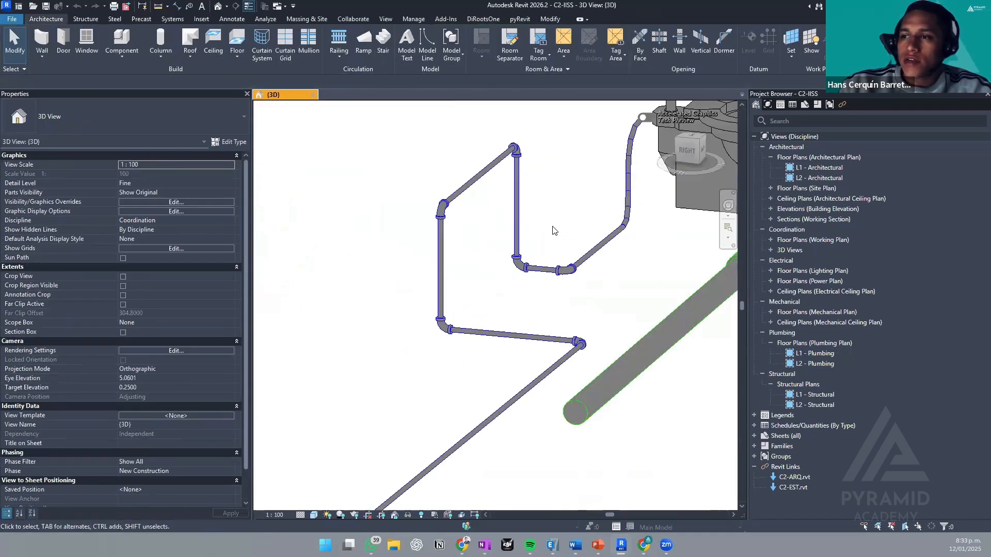
scroll(550, 235, down, 3)
shift+middle_drag(550, 234, 593, 338)
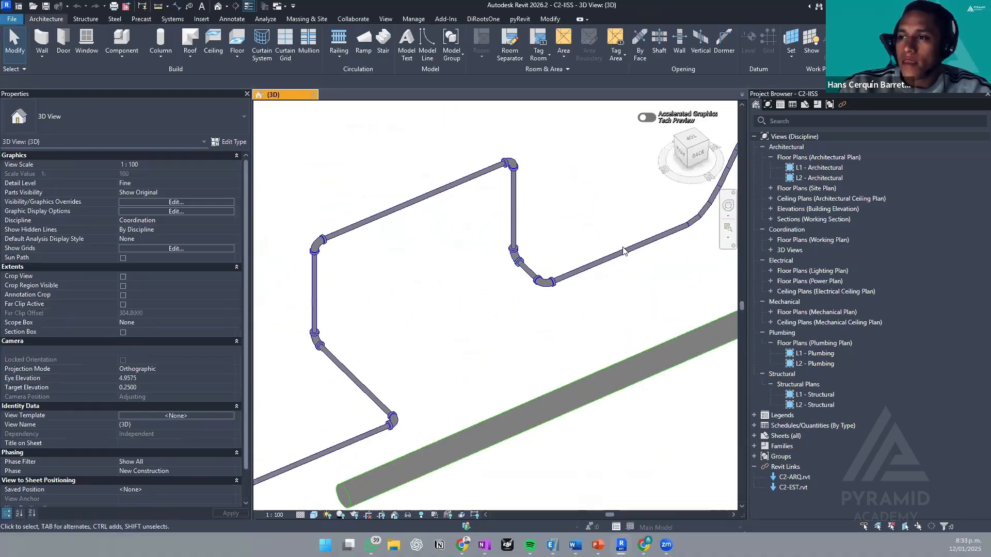
- Inspect the properties of the straight cold water pipe and of the flex pipe feeding the water closet
click(639, 245)
middle_drag(629, 250, 305, 387)
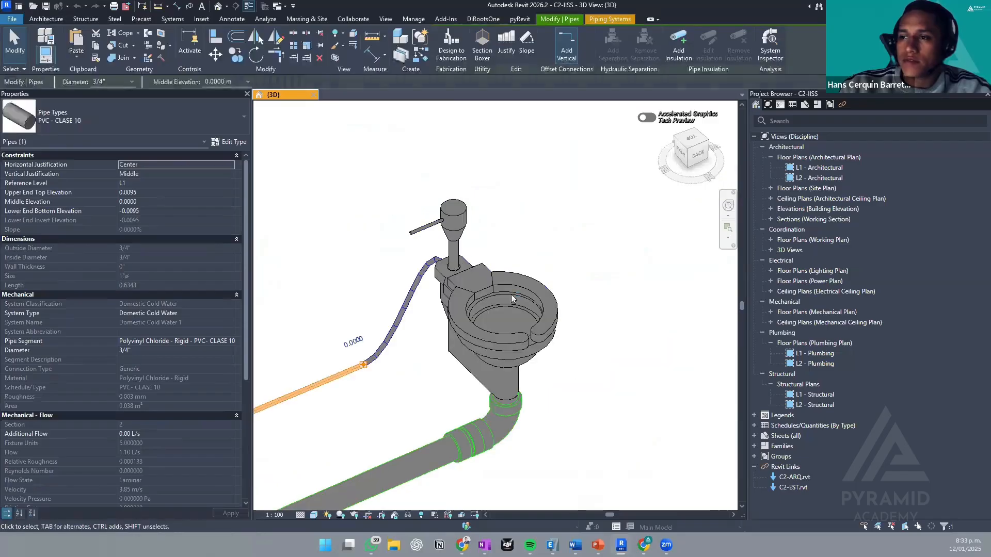
middle_drag(442, 308, 512, 271)
click(465, 305)
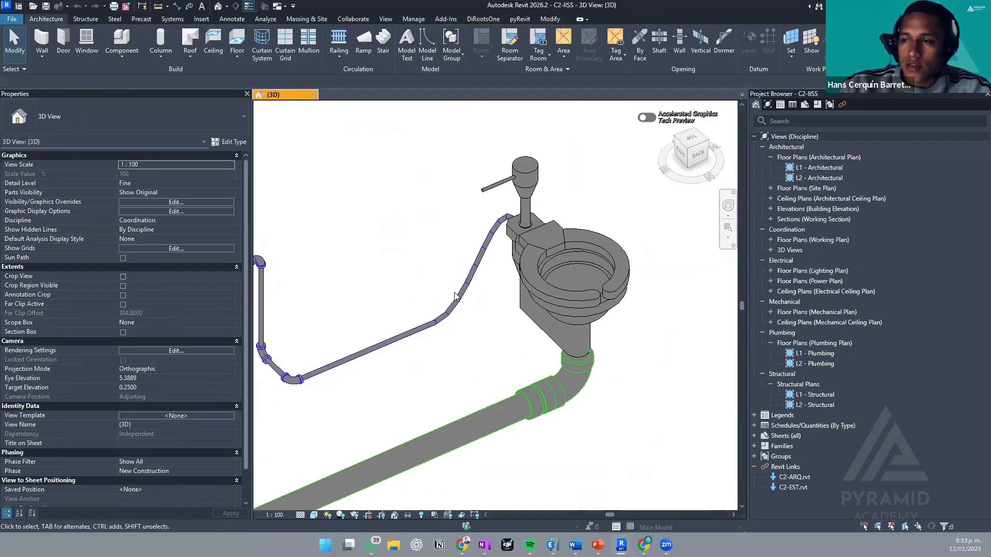
click(455, 307)
scroll(453, 325, up, 2)
scroll(452, 324, up, 1)
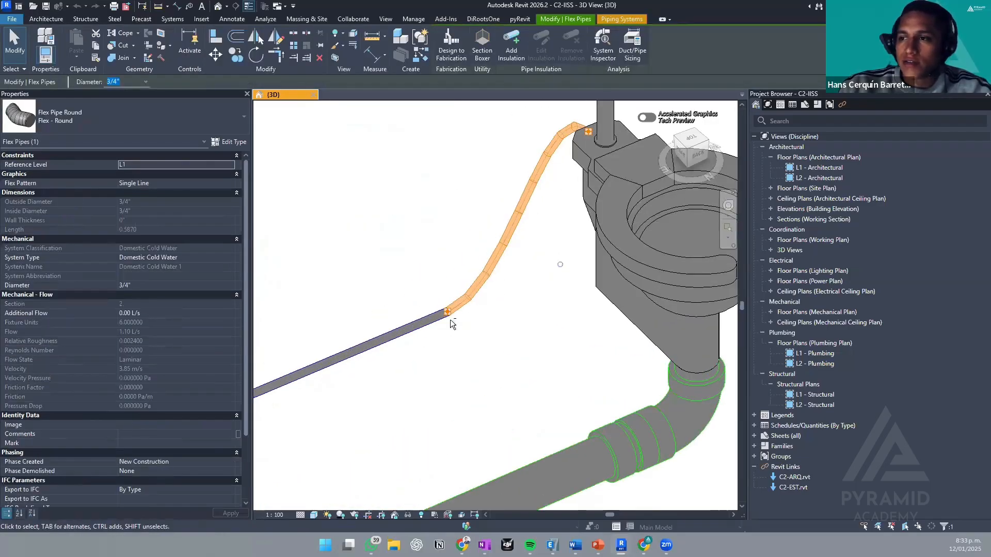
shift+middle_drag(435, 315, 469, 324)
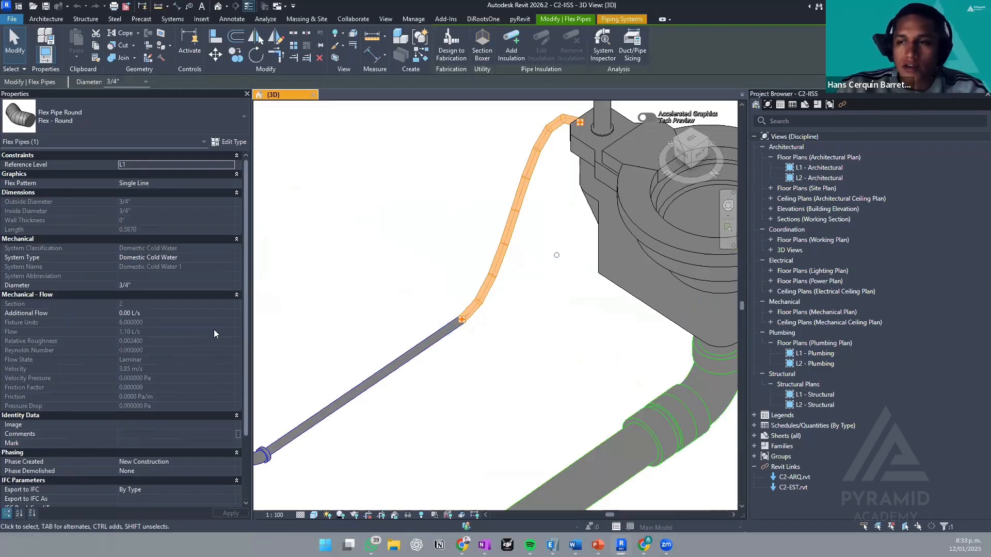
- Highlight the flex pipe between the cold water line and the water closet to review it within the whole layout, then clear the selection
scroll(471, 304, down, 3)
shift+middle_drag(544, 278, 557, 301)
click(548, 288)
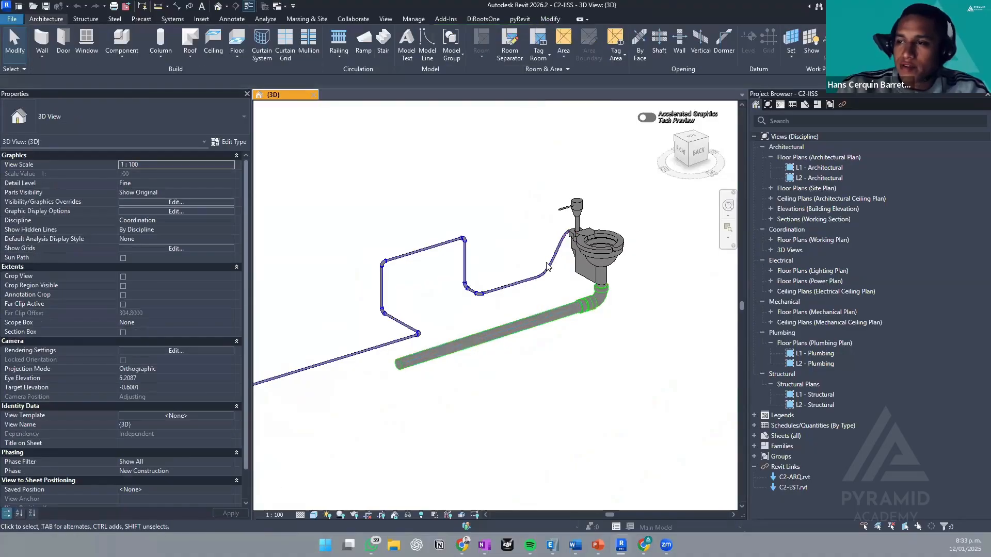
click(549, 264)
middle_drag(542, 266, 519, 302)
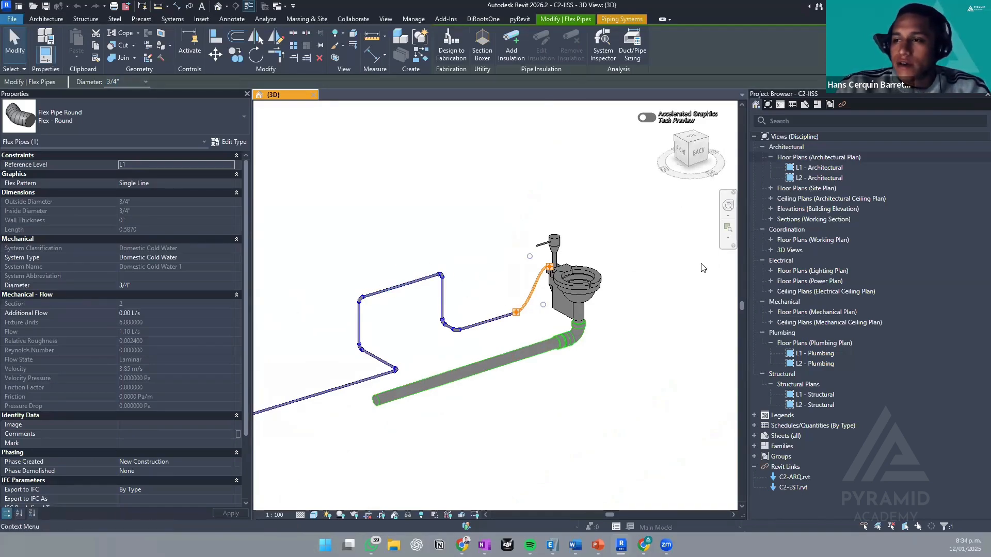
middle_drag(607, 306, 583, 274)
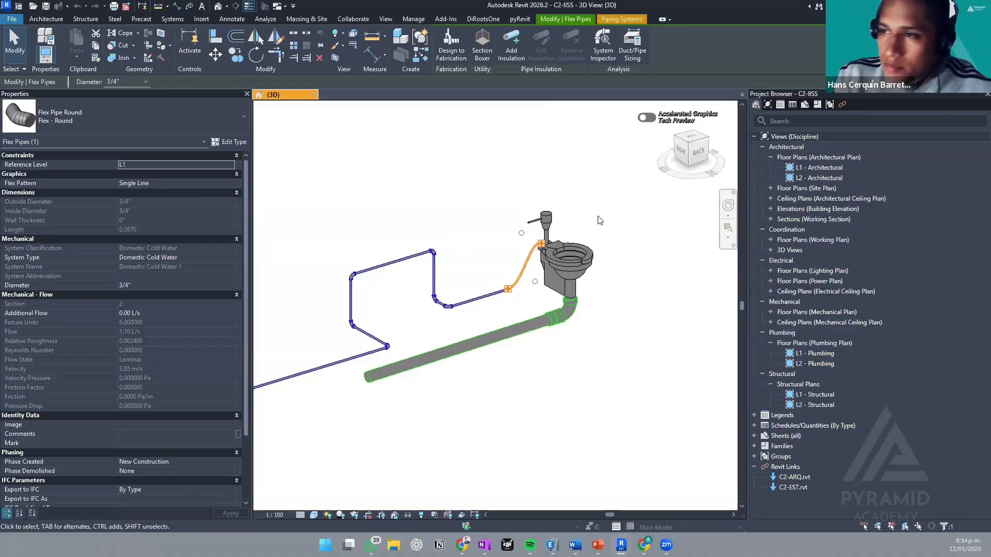
click(549, 143)
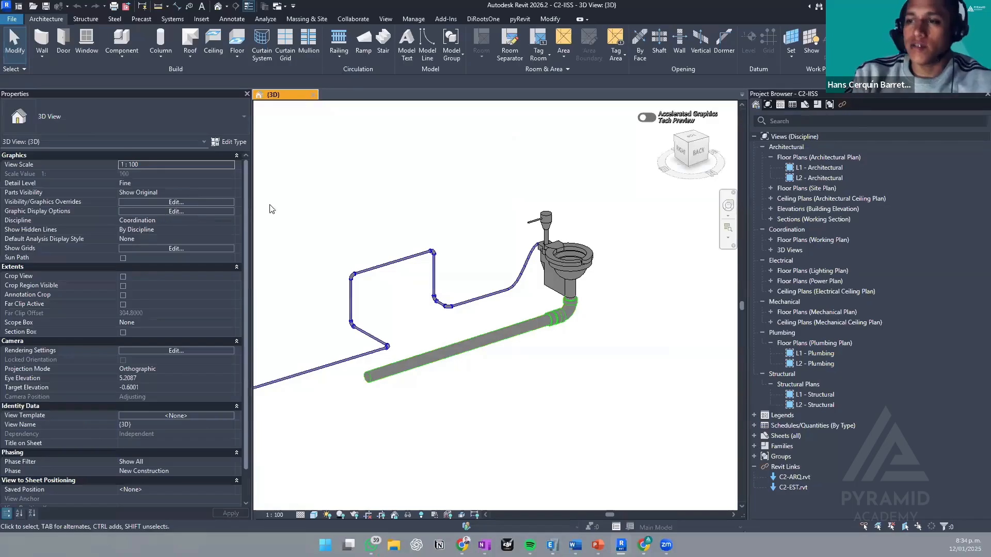
middle_drag(381, 195, 386, 211)
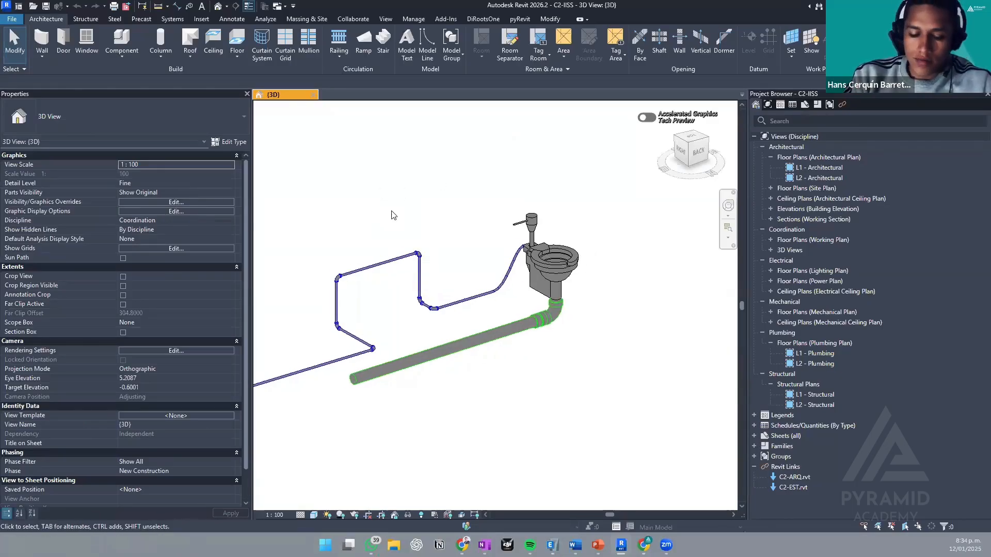
key(v)
key(v)
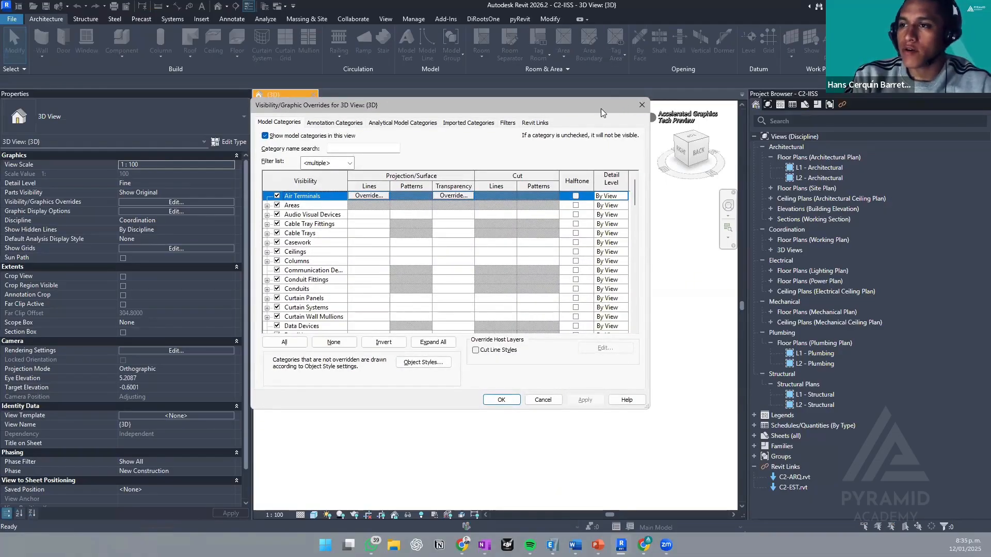
drag(601, 108, 639, 158)
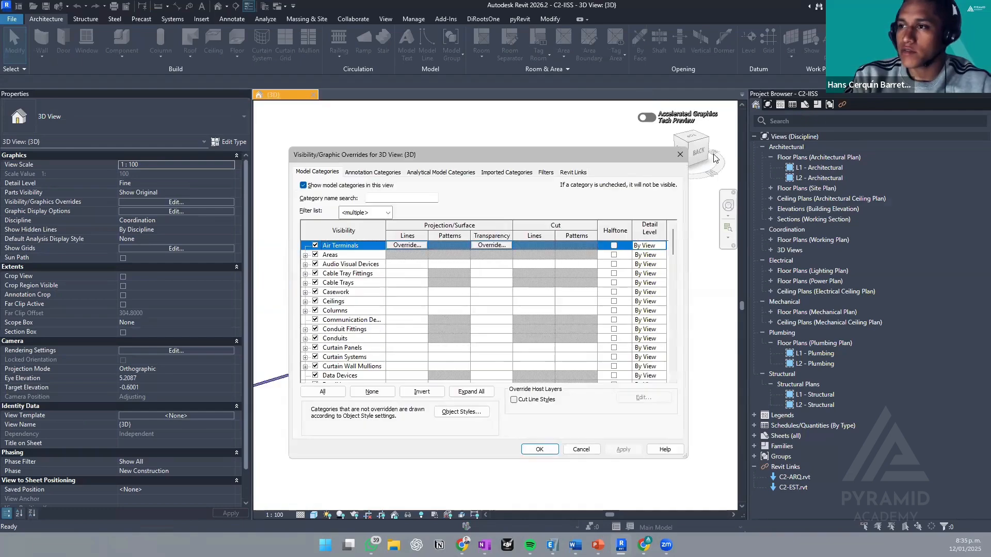
click(680, 156)
- Open the 3D view's Visibility/Graphic Overrides and review which groups of settings it offers
key(v)
key(v)
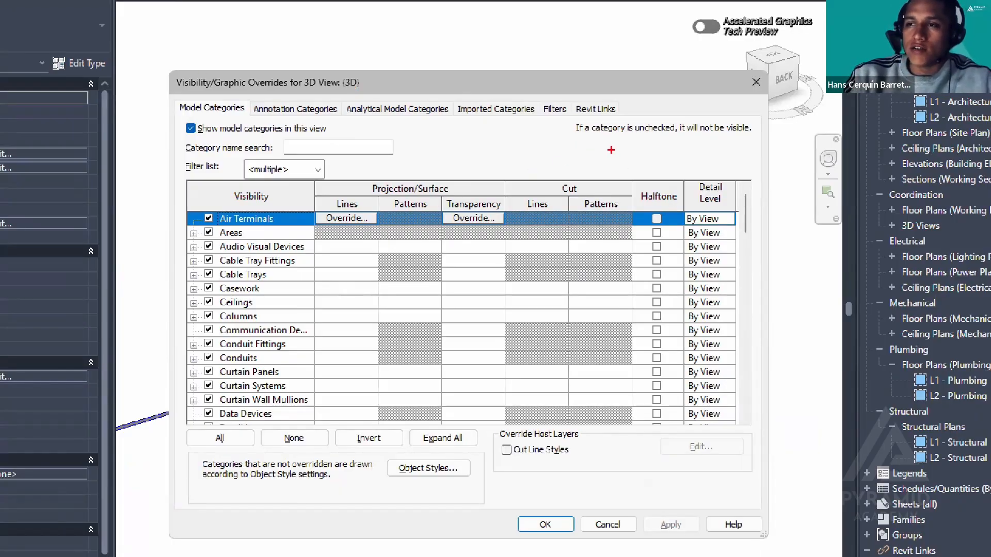
mouse_move(167, 88)
mouse_down()
mouse_move(251, 119)
mouse_move(326, 94)
mouse_move(343, 117)
mouse_move(247, 118)
mouse_up()
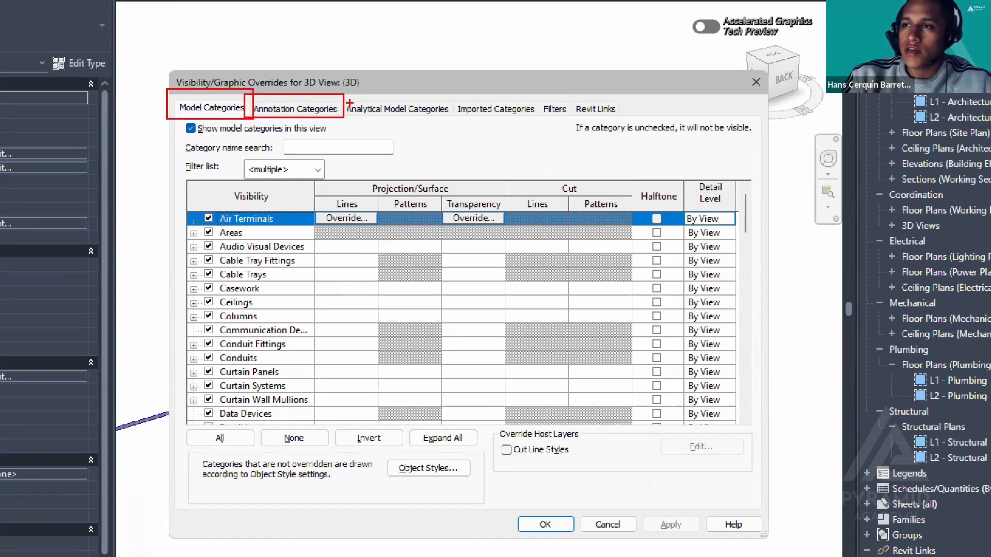
mouse_move(335, 96)
mouse_down()
mouse_move(444, 118)
mouse_move(533, 124)
mouse_move(547, 107)
mouse_move(570, 120)
mouse_move(590, 112)
mouse_move(623, 122)
mouse_up()
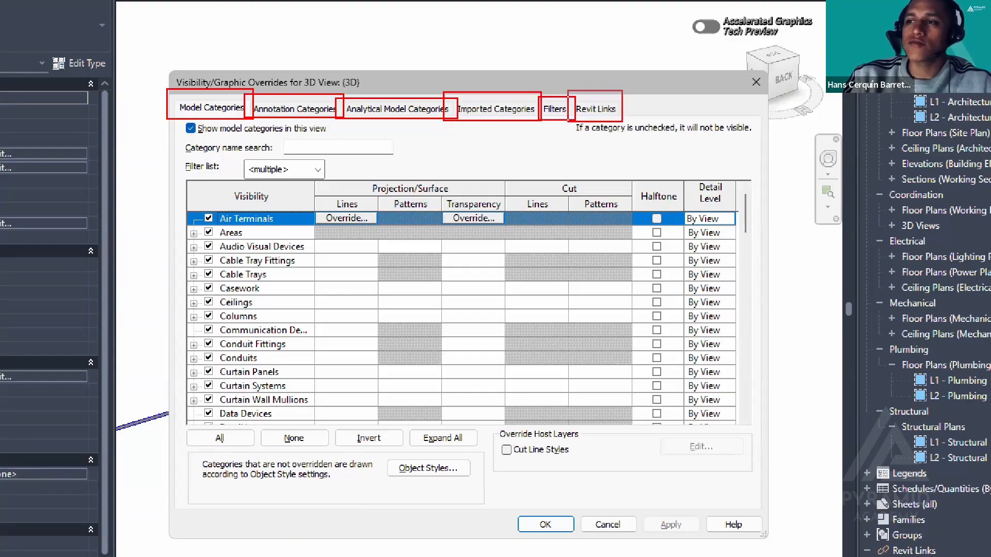
key(Escape)
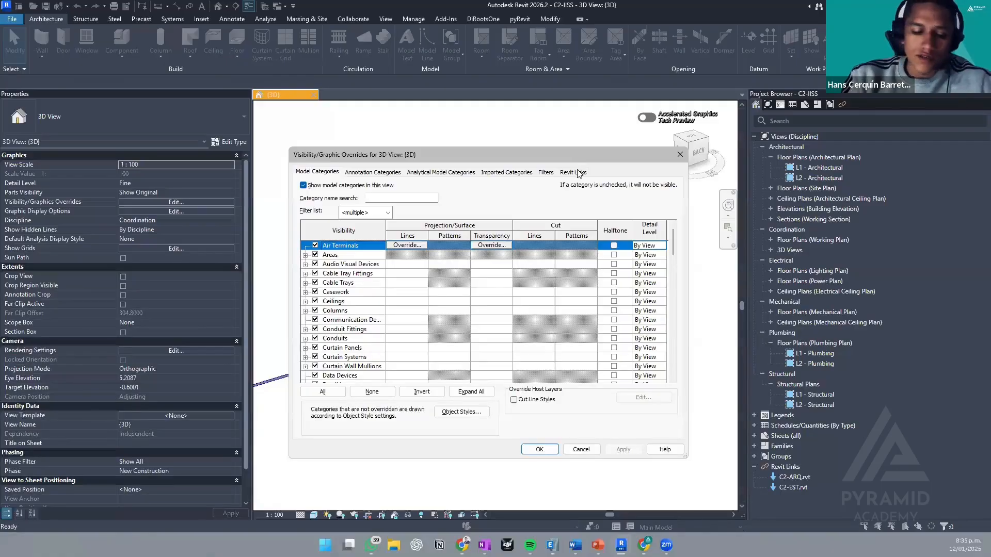
- Review the visibility settings of the linked models C2-ARQ.rvt and C2-EST.rvt in the 3D view
click(578, 173)
key(ctrl+1)
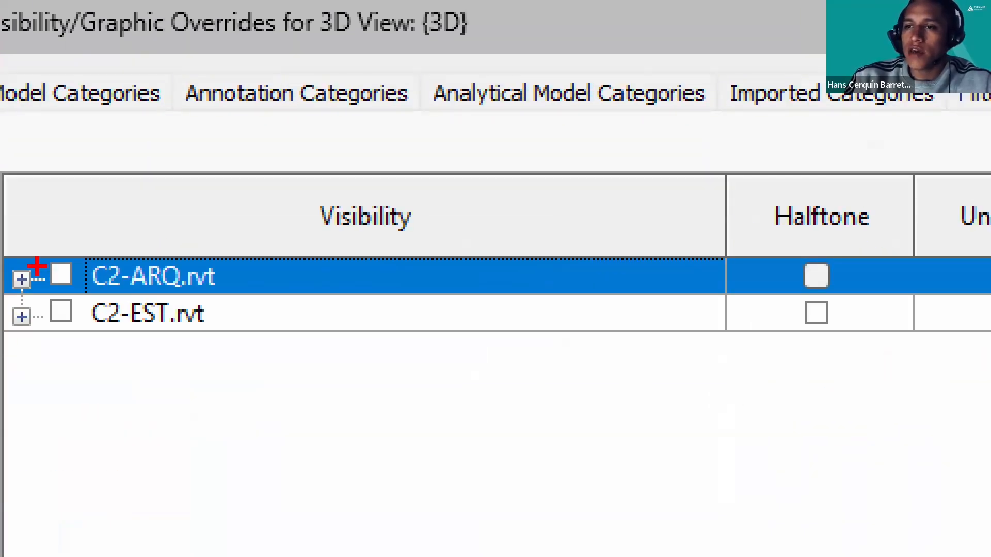
drag(57, 269, 103, 231)
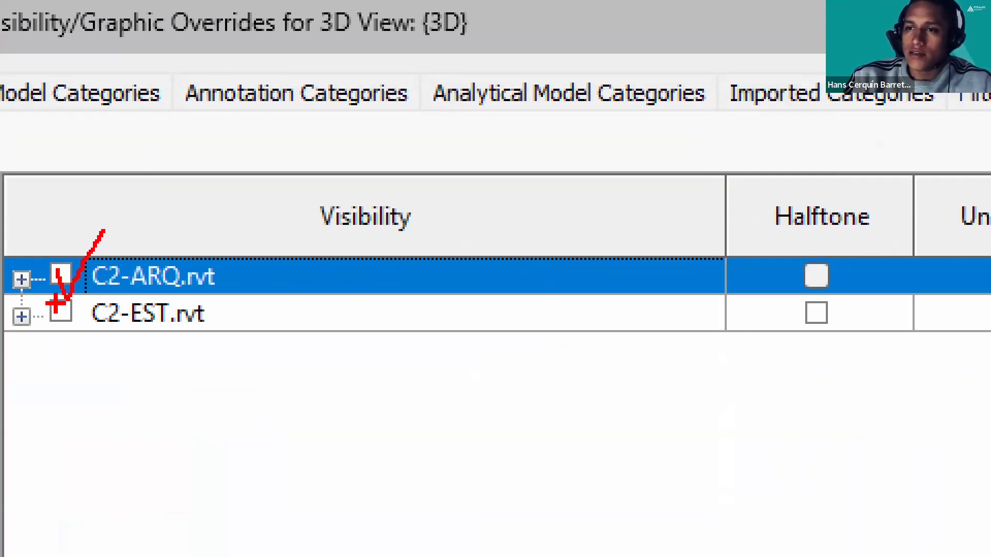
drag(58, 293, 250, 117)
key(Escape)
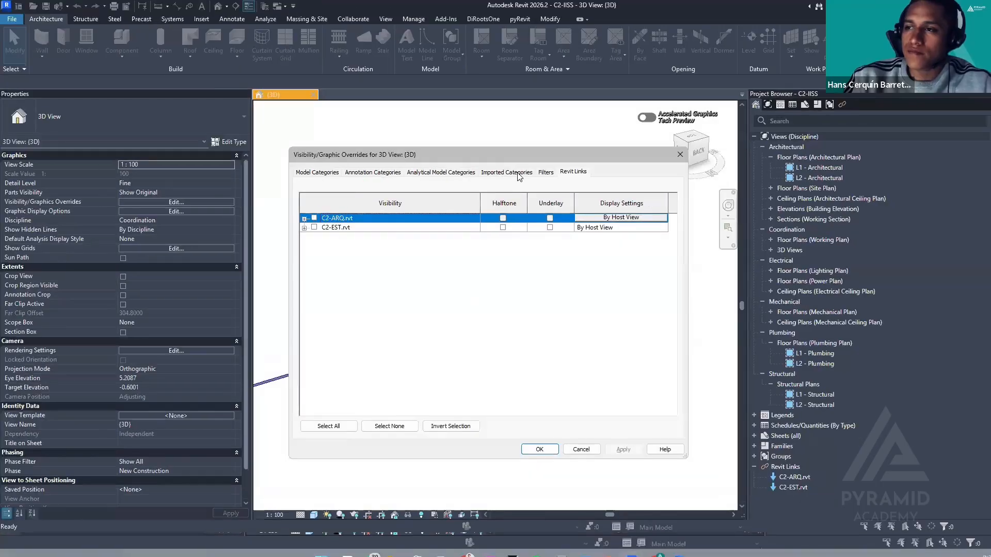
- Review the 3D view's filters and the visibility of its imported categories, including TEMPLATE.dwg
click(547, 173)
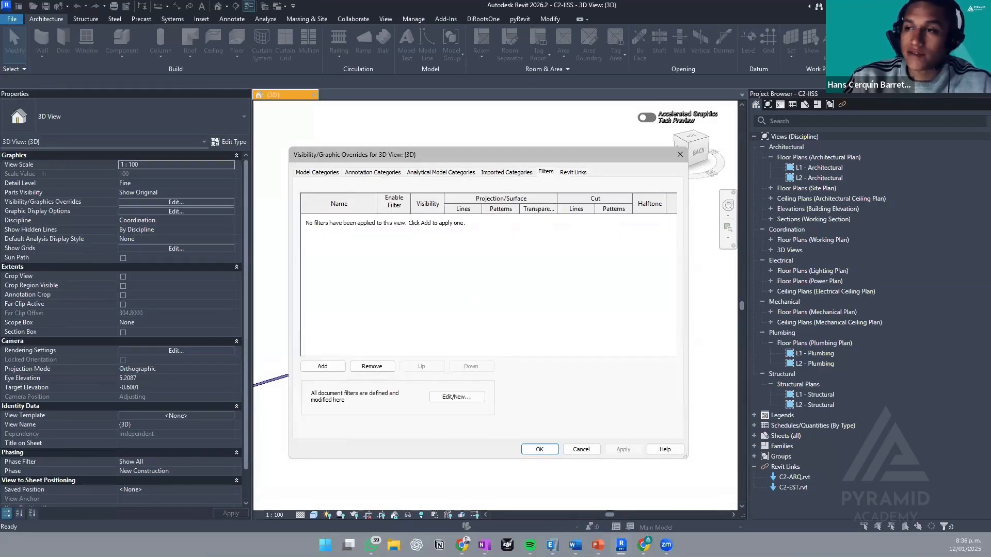
key(ctrl+1)
key(Escape)
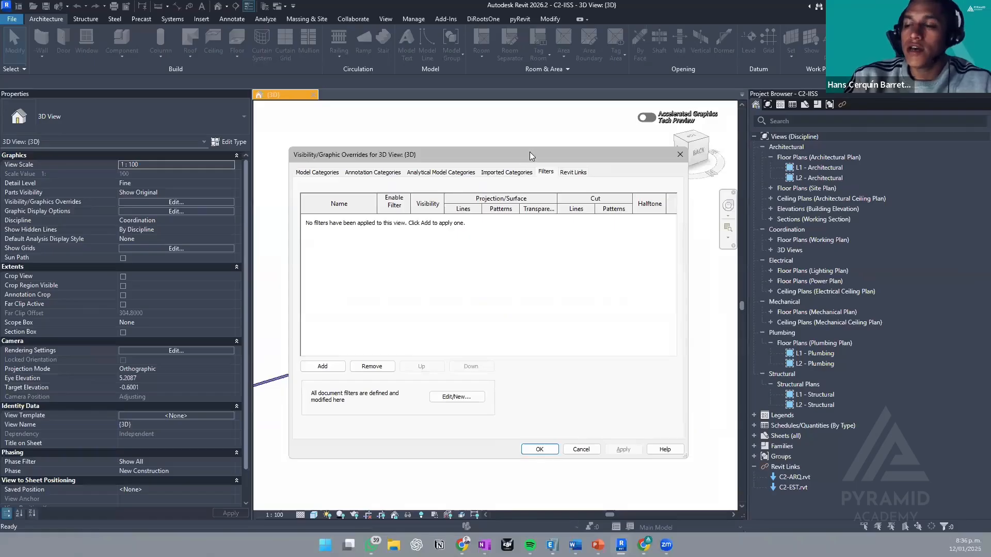
click(521, 178)
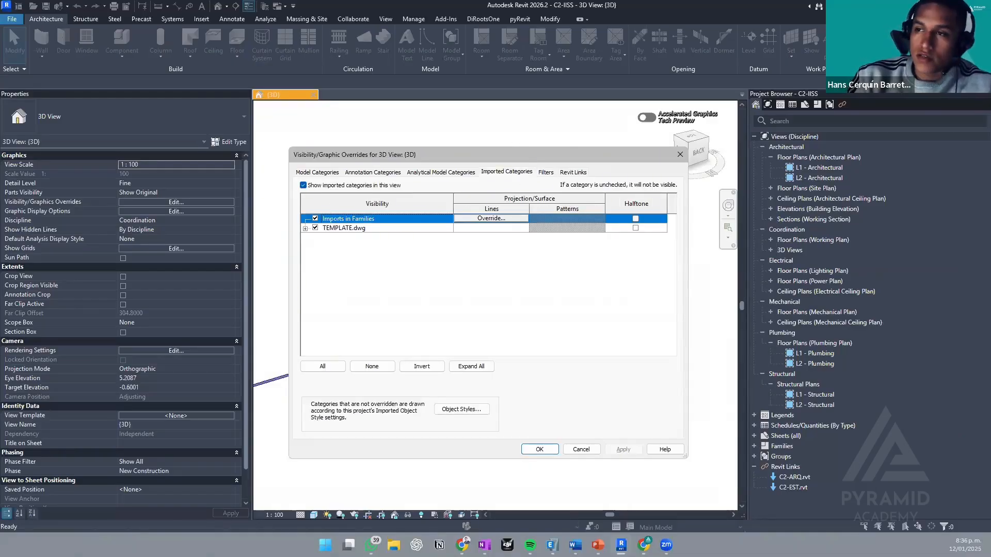
key(ctrl+1)
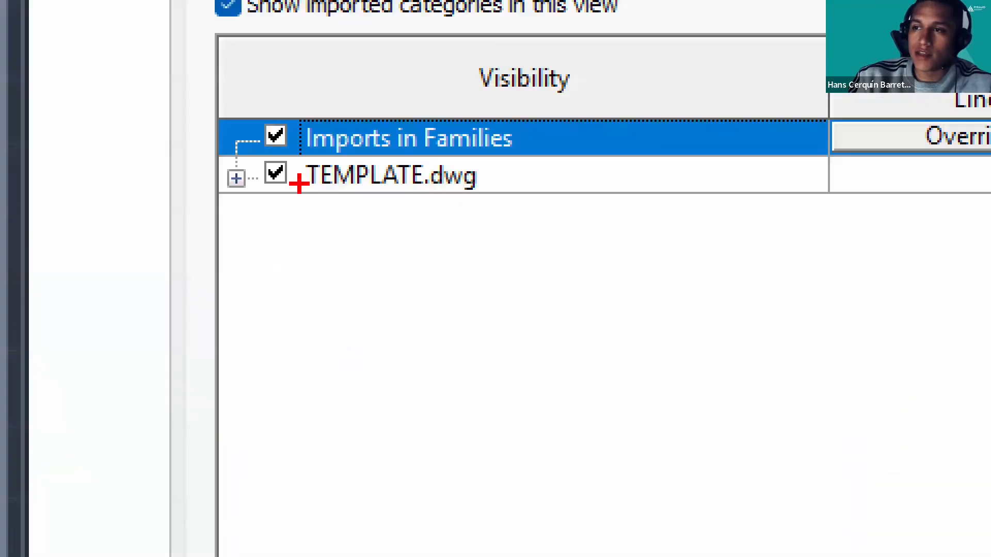
ctrl+drag(294, 192, 414, 232)
key(Escape)
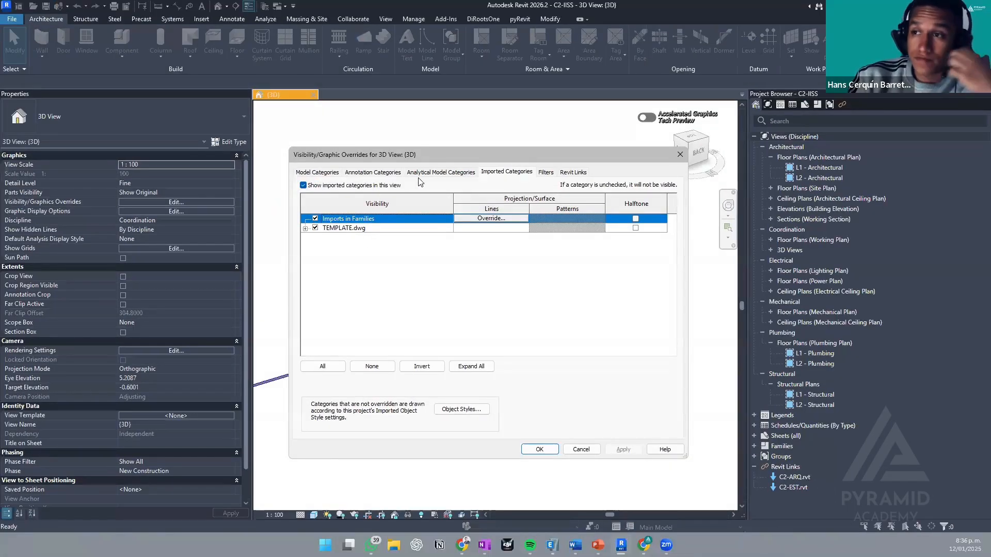
- Review the analytical model, annotation and model category visibility settings of the 3D view
click(431, 173)
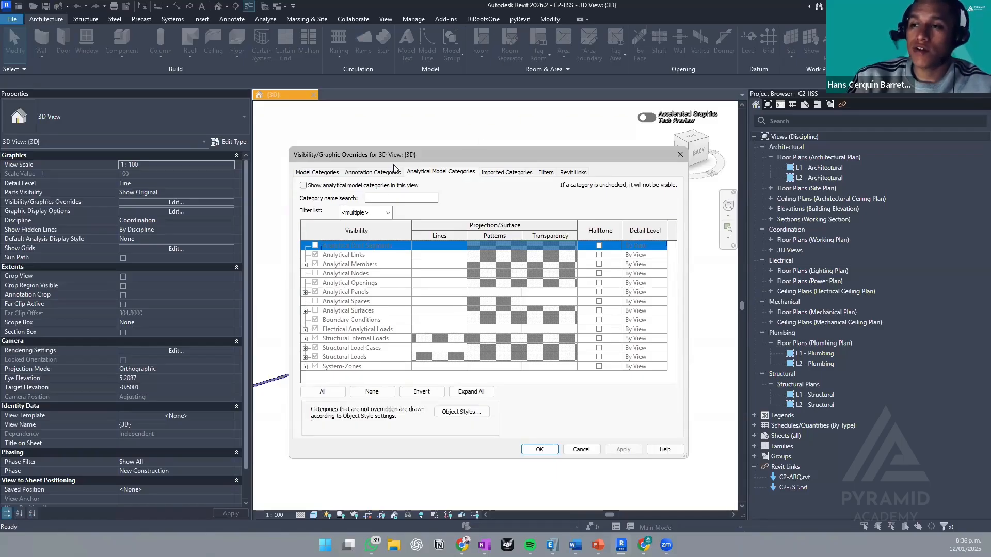
click(384, 173)
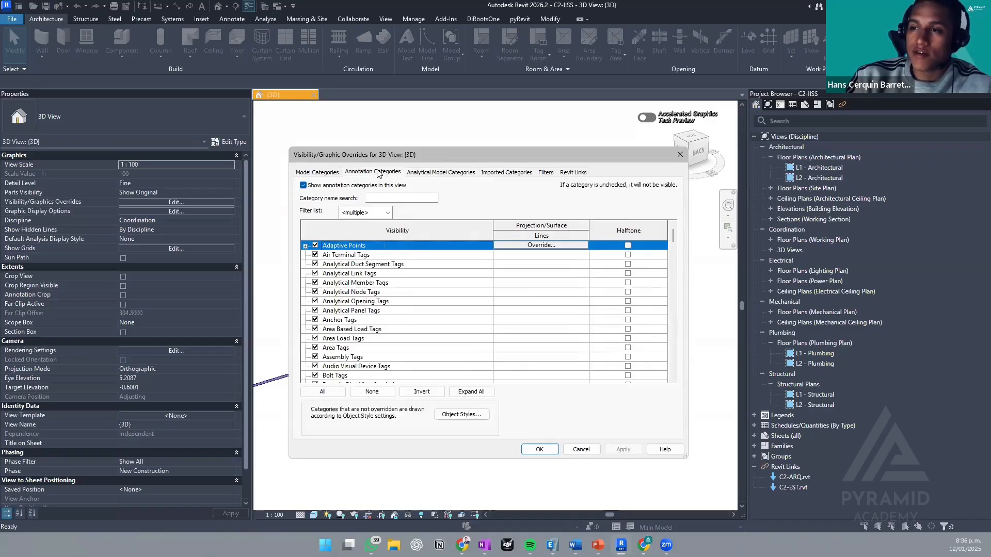
click(335, 176)
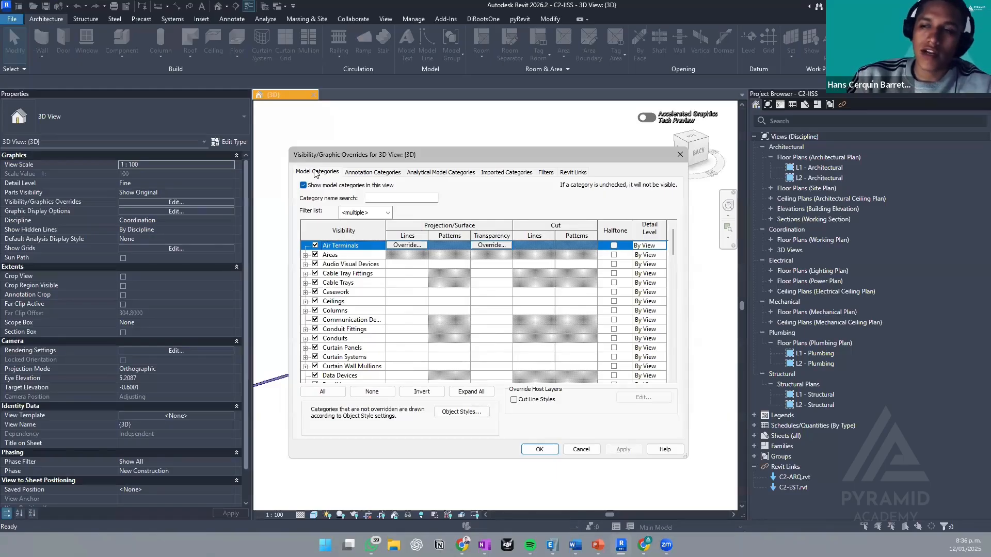
- Go through the annotation, analytical, imported, filter, Revit link and model category settings of the 3D view's overrides, and close them
click(372, 171)
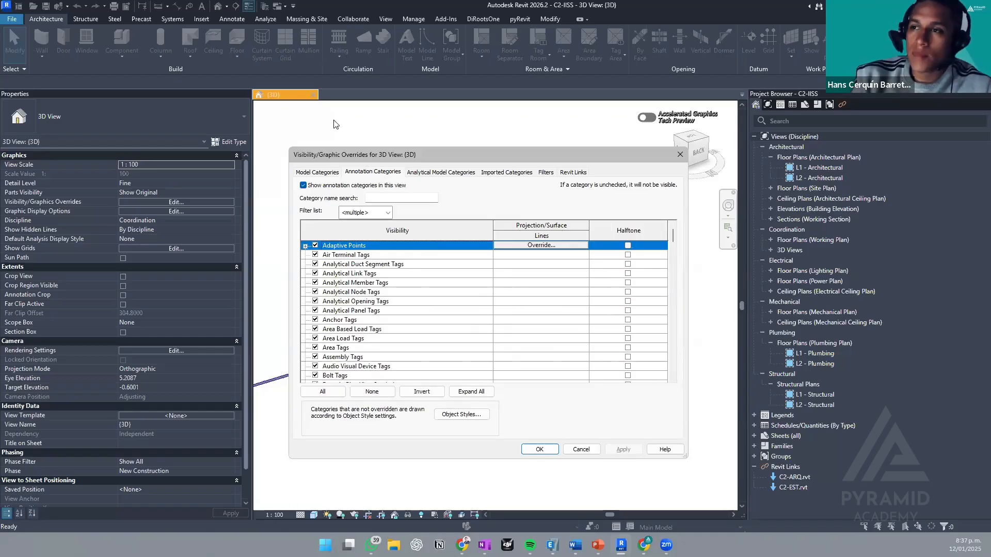
click(428, 172)
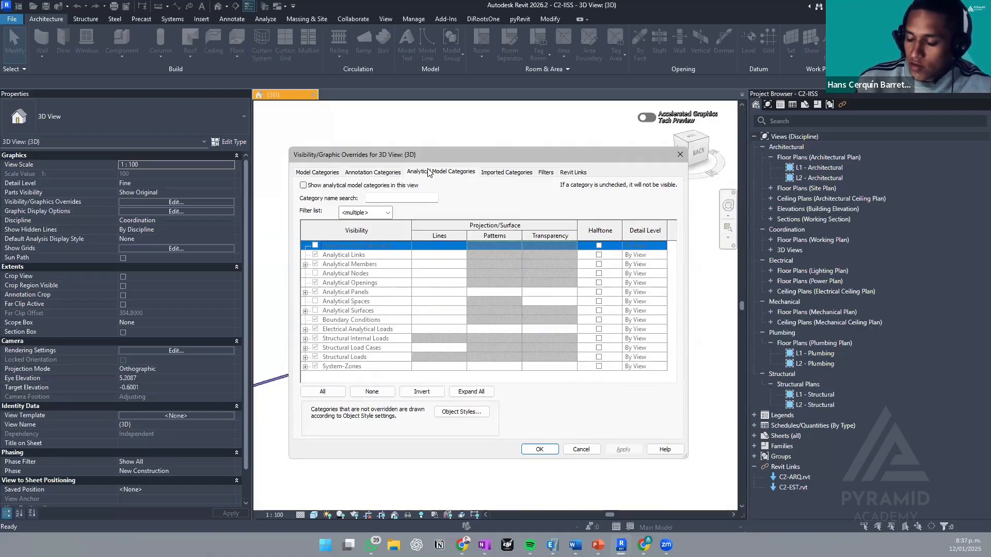
click(526, 173)
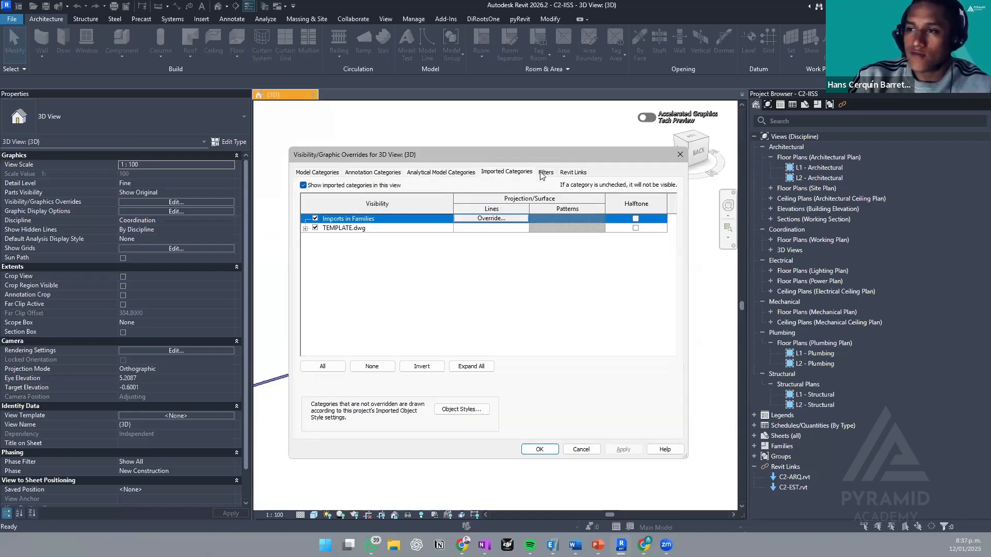
click(545, 173)
click(574, 172)
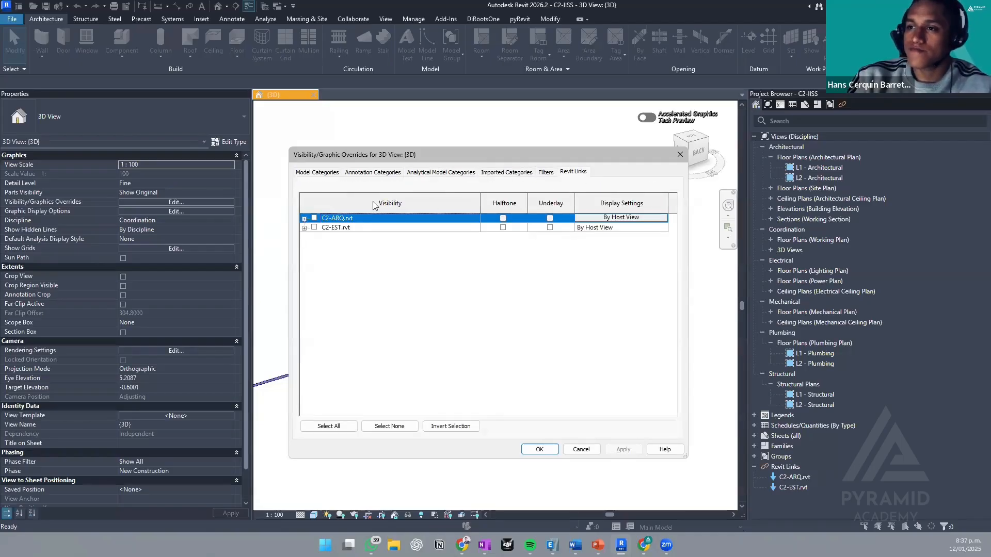
click(331, 174)
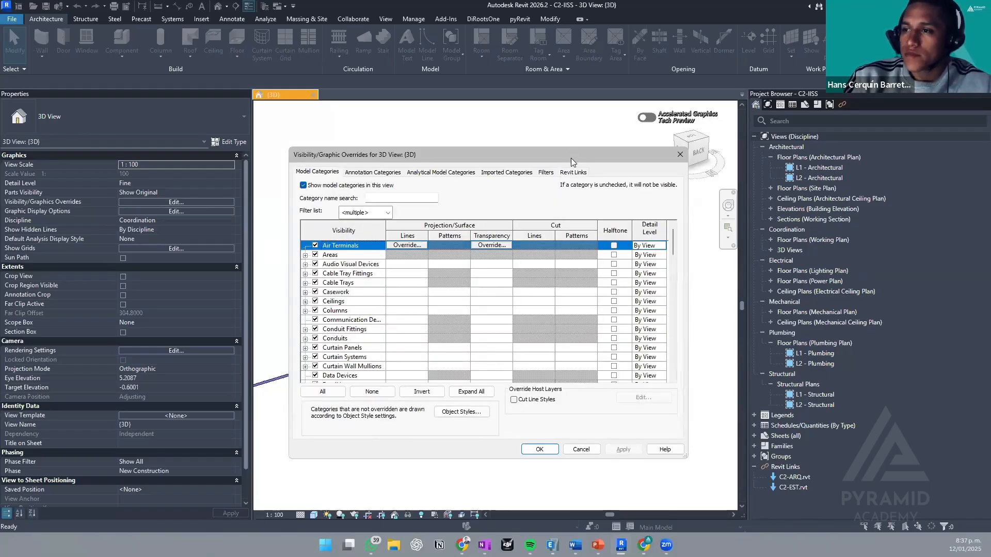
drag(571, 158, 587, 177)
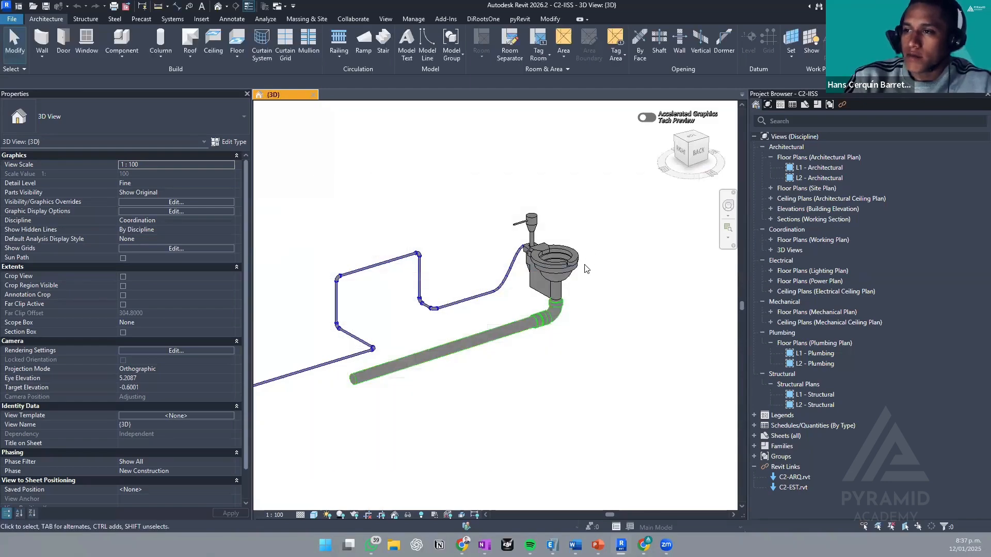
- Select the water closet with all its pipes and examine the selection's categories and counts in the Filter
scroll(585, 264, down, 4)
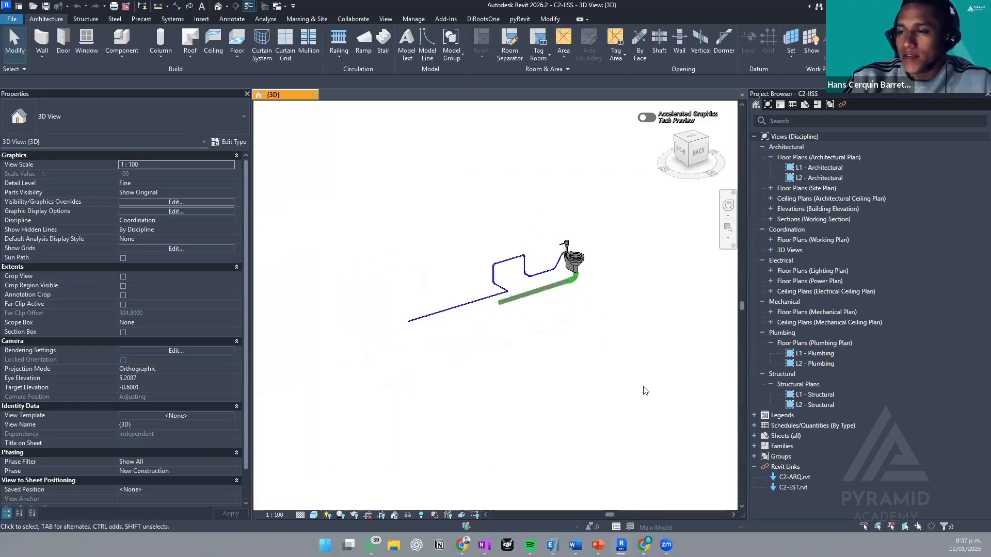
drag(575, 249, 383, 208)
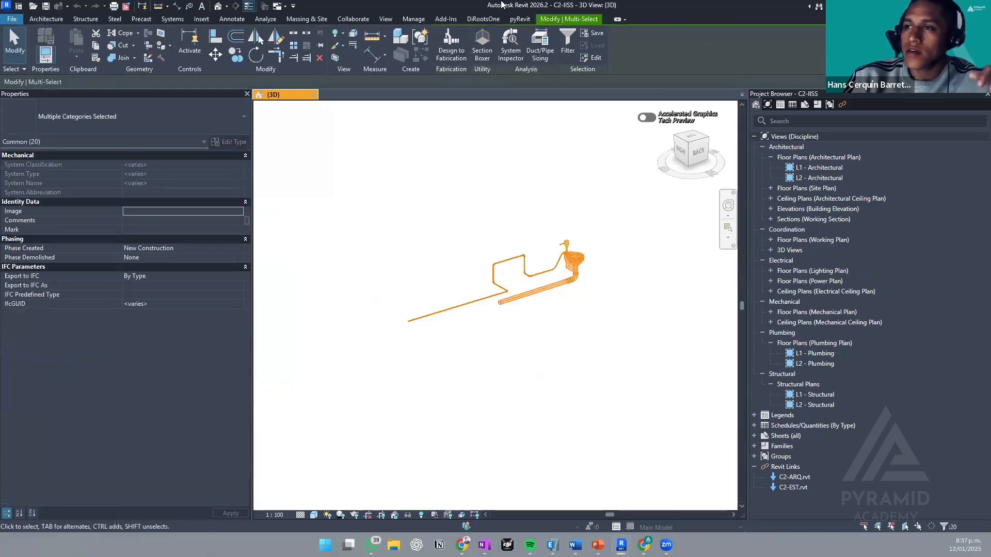
click(569, 42)
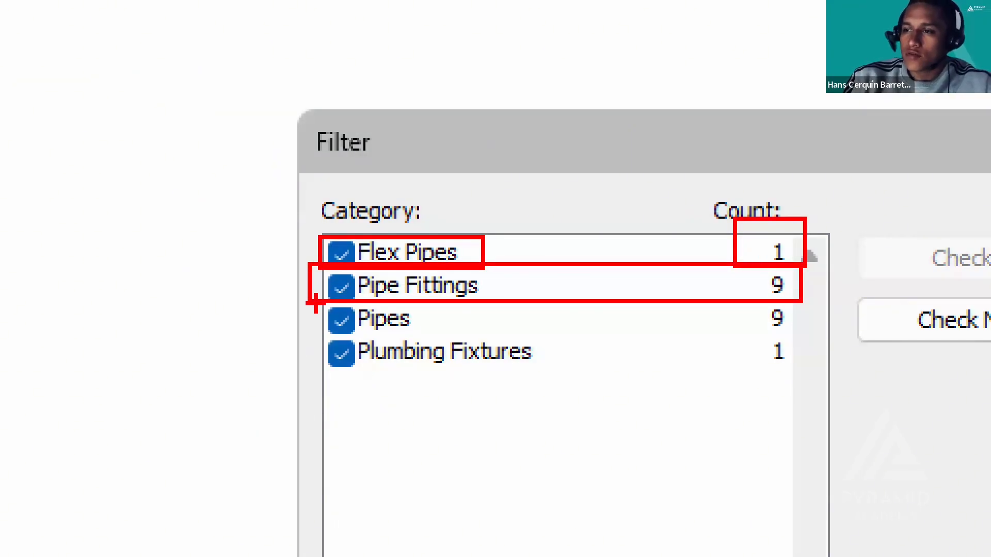
mouse_move(312, 289)
ctrl+mouse_down()
mouse_move(552, 343)
mouse_move(812, 331)
mouse_move(801, 322)
mouse_move(801, 338)
ctrl+mouse_up()
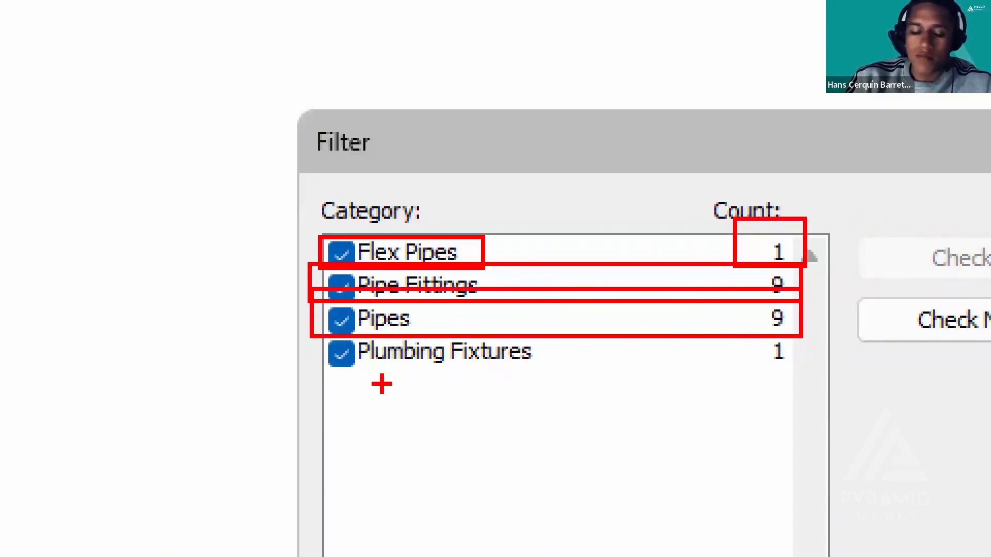
mouse_move(311, 338)
ctrl+mouse_down()
mouse_move(828, 374)
mouse_move(806, 373)
ctrl+mouse_up()
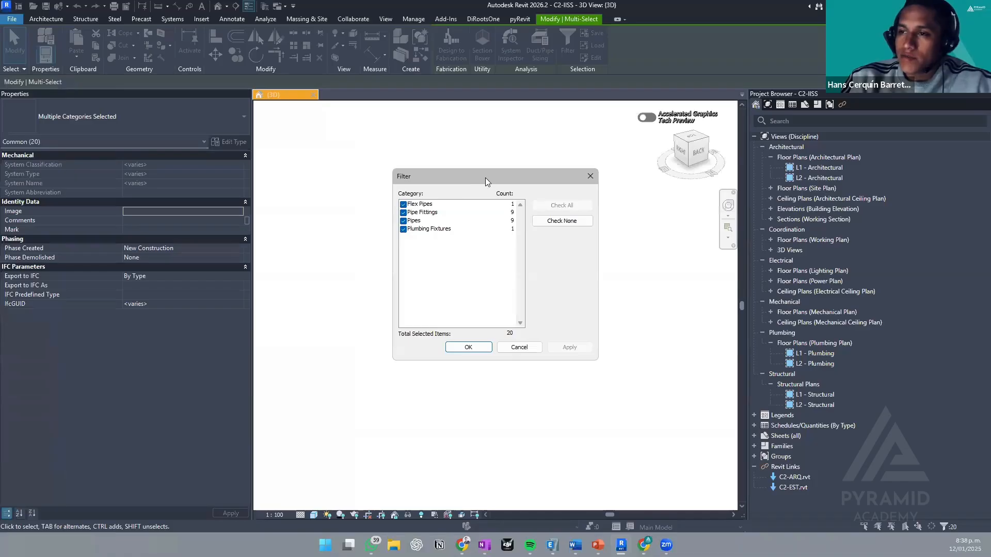
- Match the Flex Pipes, Plumbing Fixtures, Pipes and Pipe Fittings categories to the selected elements, and close the Filter and clear the selection
drag(488, 181, 651, 311)
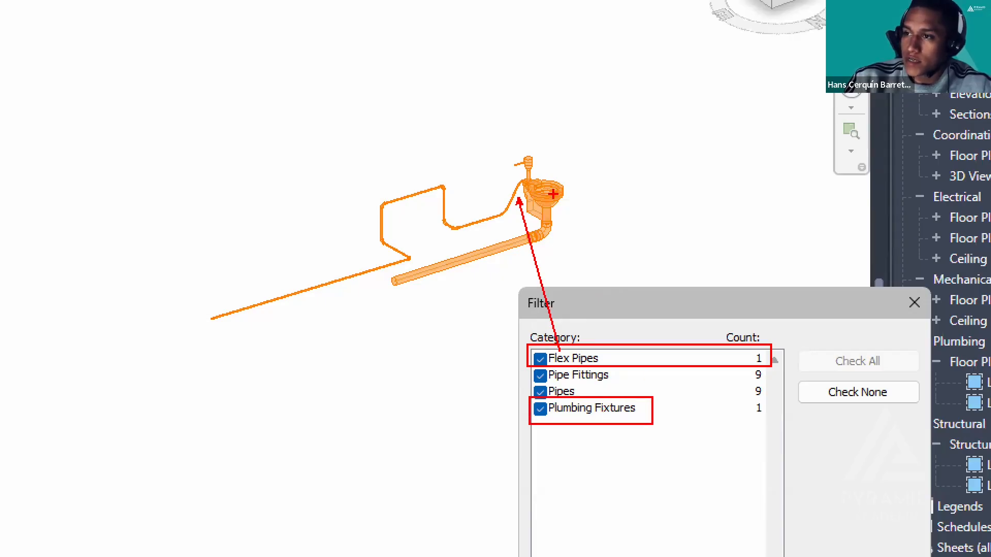
mouse_move(554, 194)
ctrl+shift+mouse_down()
mouse_move(610, 390)
mouse_move(625, 393)
ctrl+shift+mouse_up()
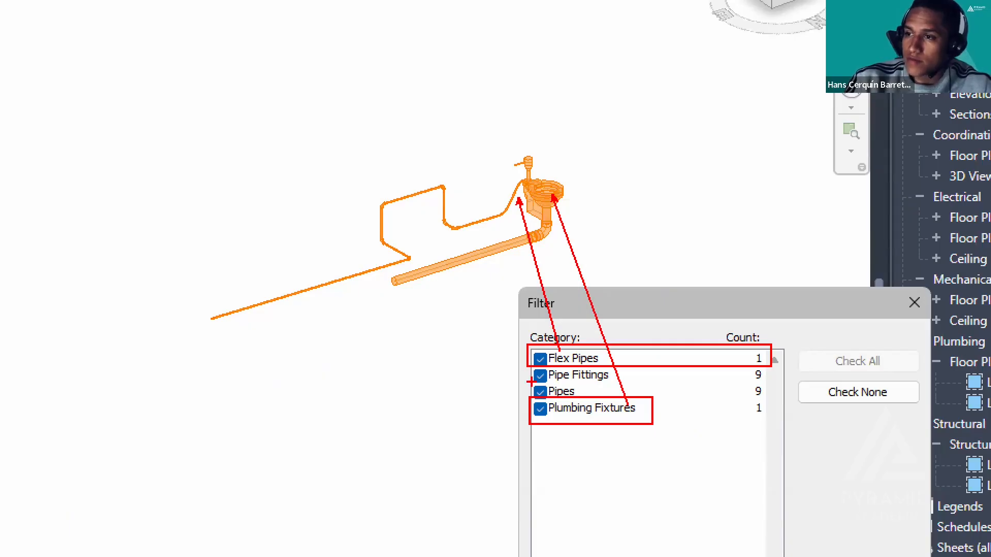
ctrl+drag(527, 379, 585, 399)
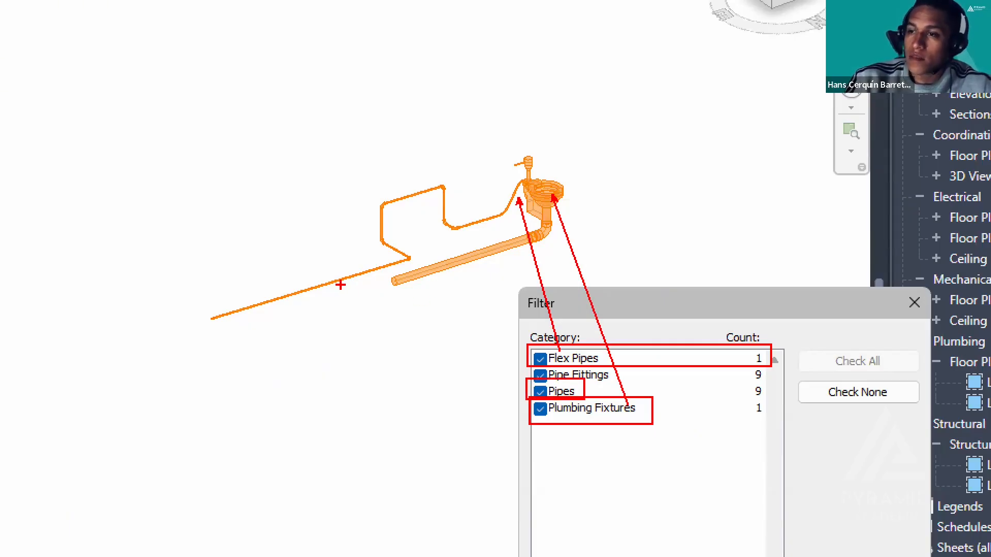
mouse_move(338, 286)
ctrl+shift+mouse_down()
mouse_move(594, 391)
mouse_move(531, 383)
ctrl+shift+mouse_up()
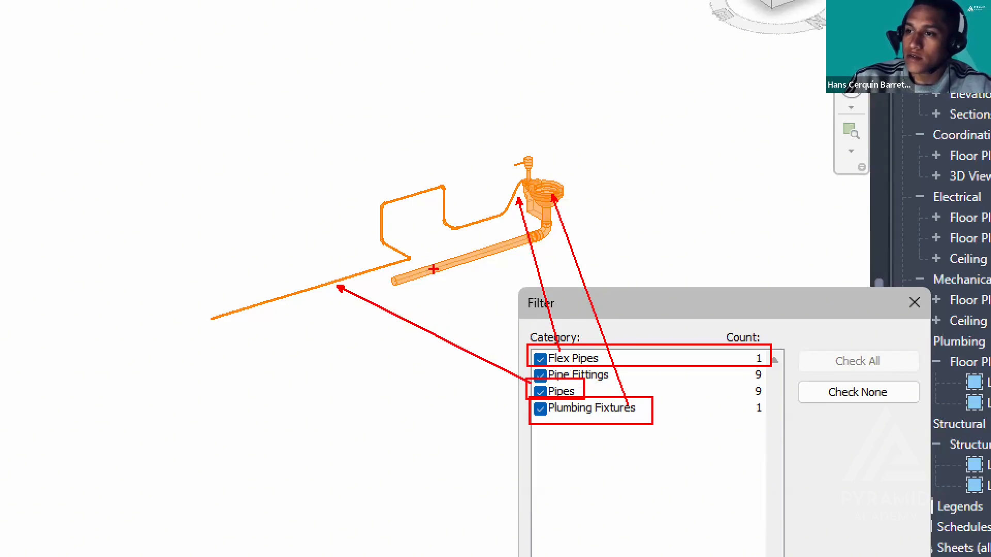
ctrl+shift+drag(441, 276, 518, 378)
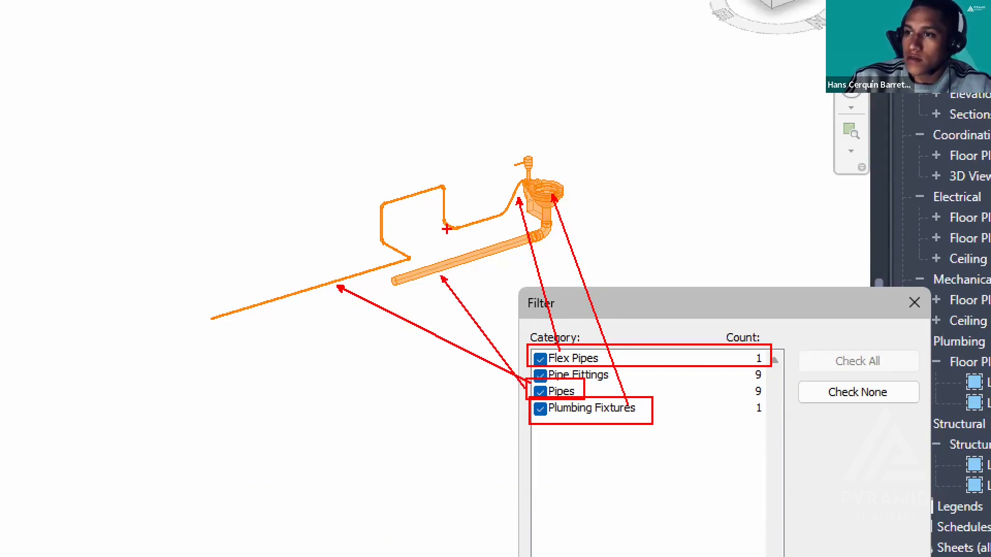
ctrl+shift+drag(413, 207, 526, 397)
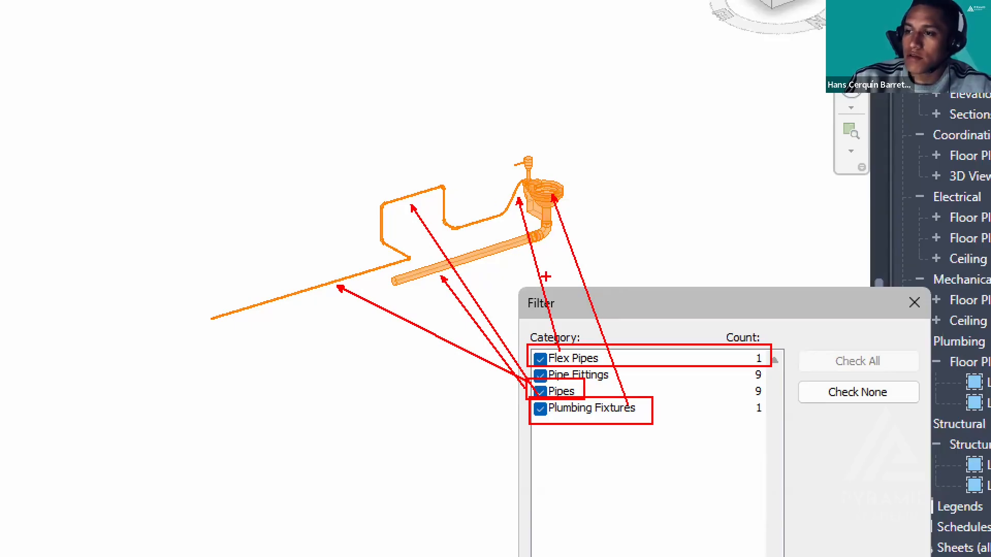
ctrl+drag(526, 368, 630, 384)
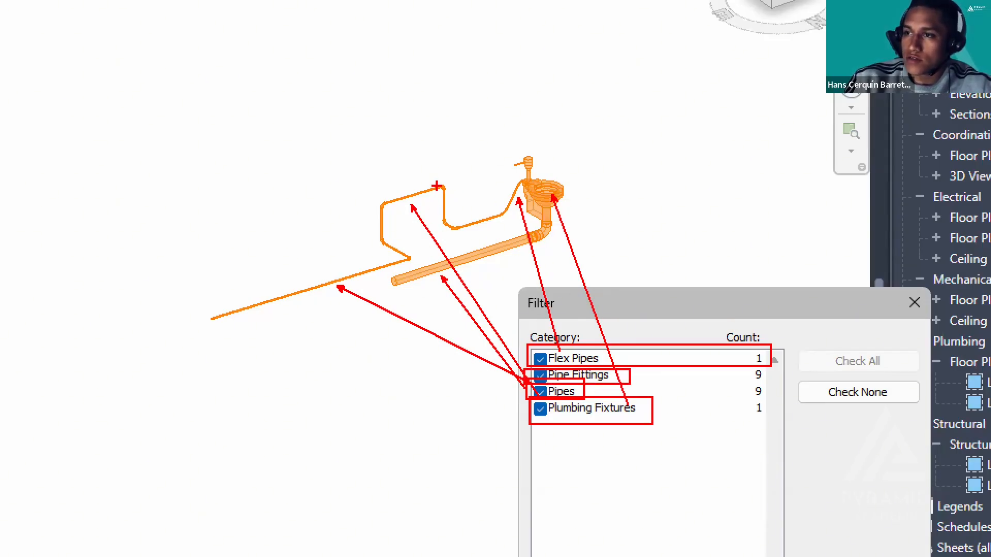
ctrl+shift+drag(442, 188, 557, 382)
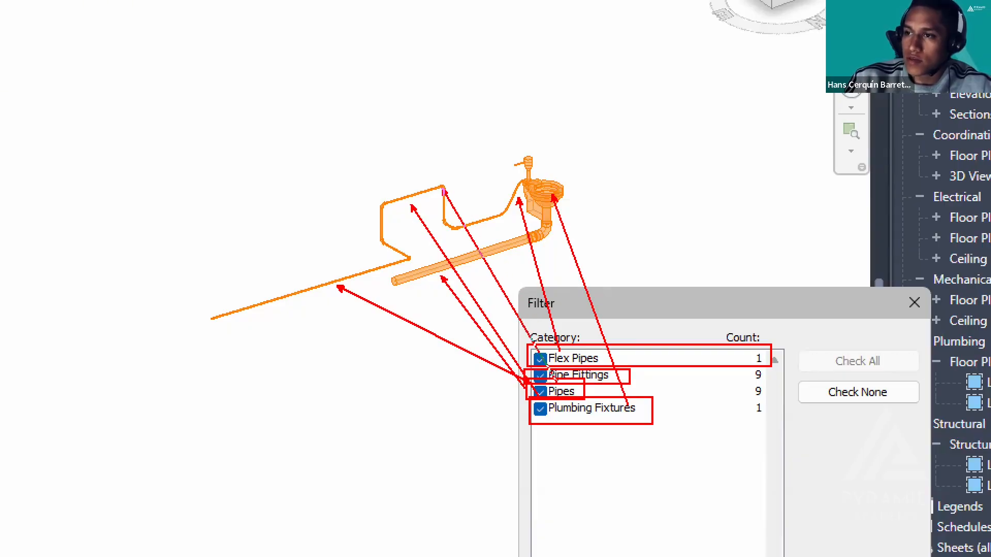
mouse_move(382, 208)
ctrl+shift+mouse_down()
mouse_move(440, 245)
mouse_move(542, 349)
mouse_move(534, 372)
ctrl+shift+mouse_up()
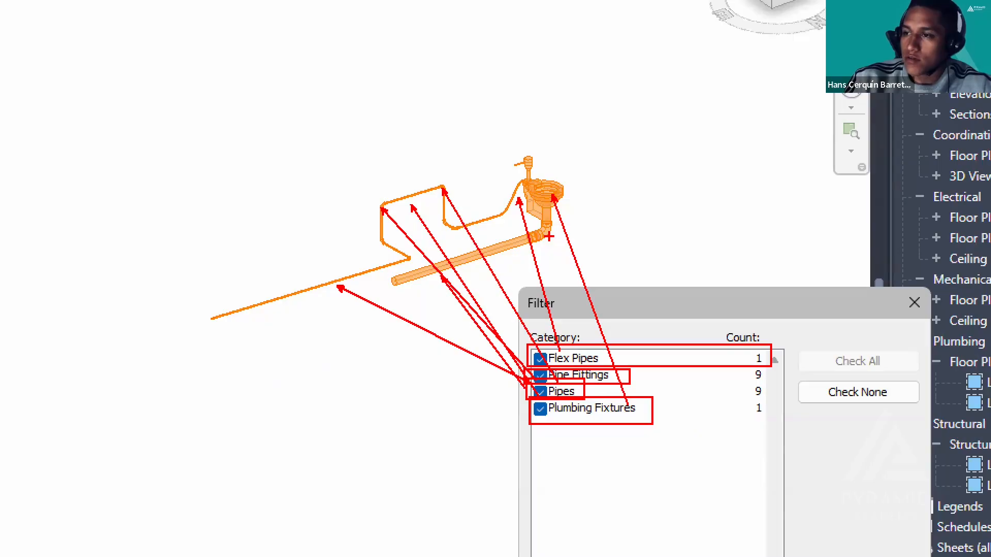
ctrl+shift+drag(551, 239, 582, 370)
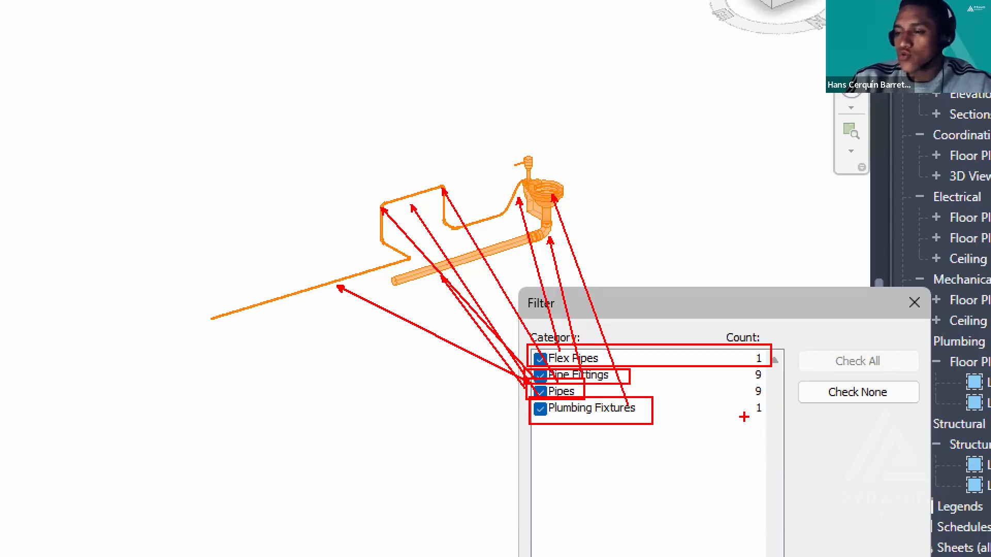
key(Escape)
key(Escape)
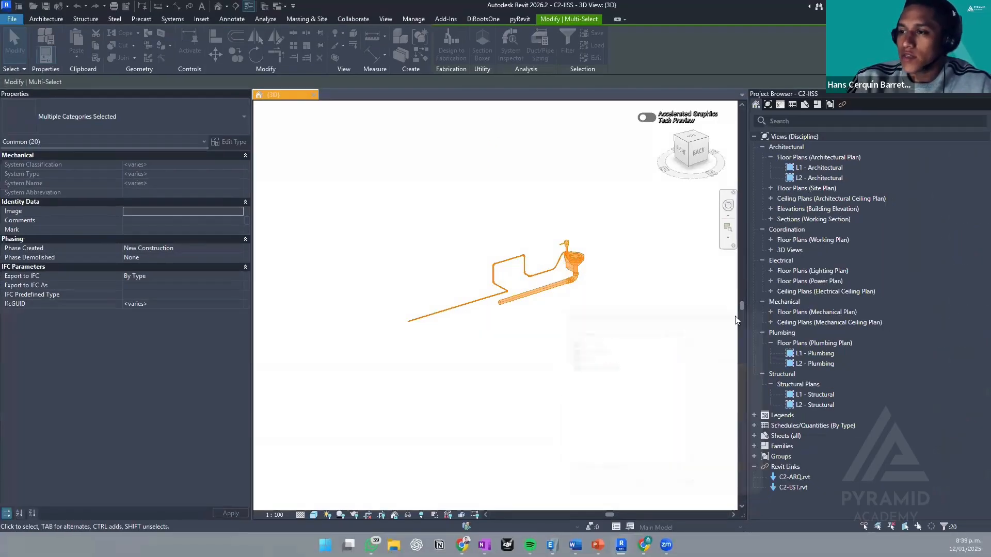
shift+middle_drag(641, 314, 589, 252)
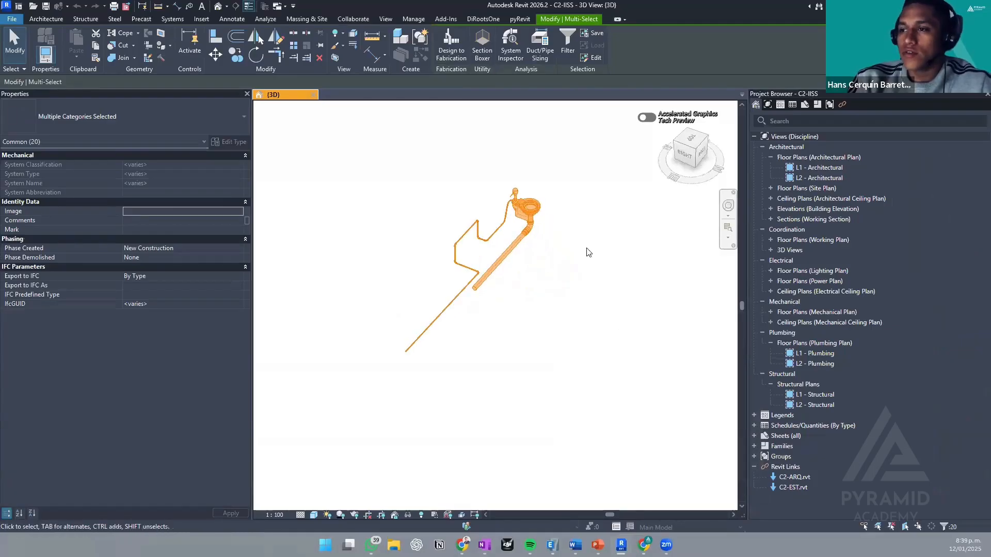
key(Escape)
- Inspect the properties of the sanitary drain pipe and the upper cold water pipe segment, and deselect them
scroll(571, 276, up, 2)
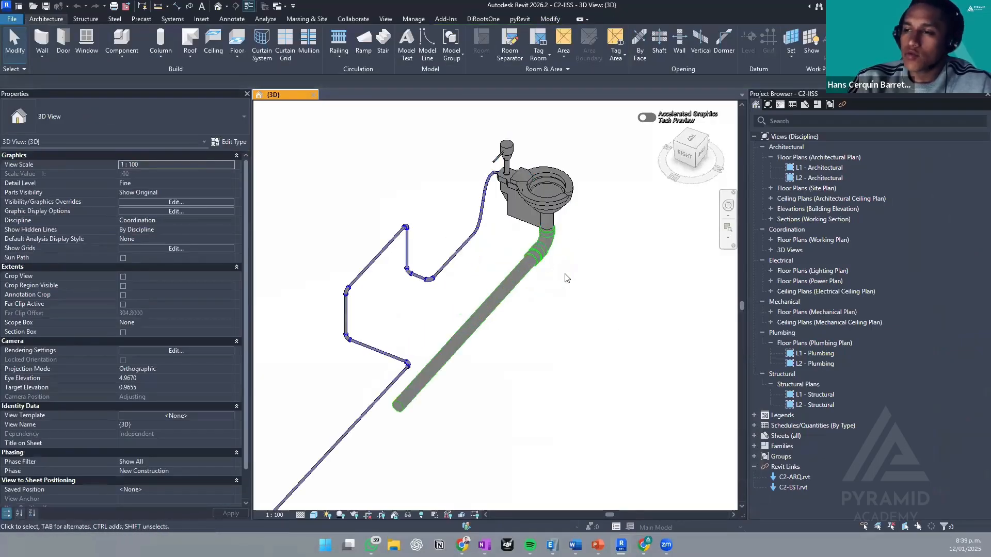
scroll(500, 305, down, 1)
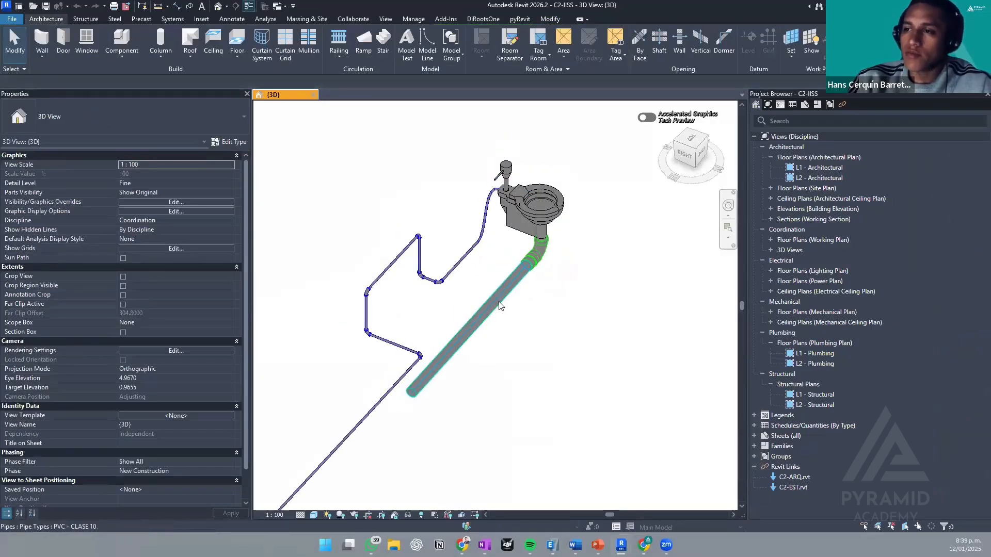
click(523, 263)
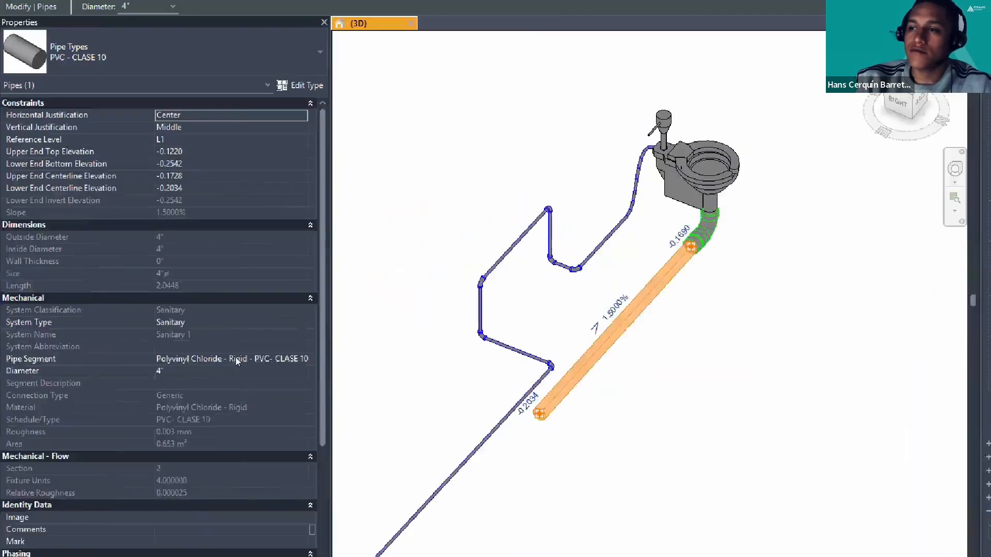
click(395, 274)
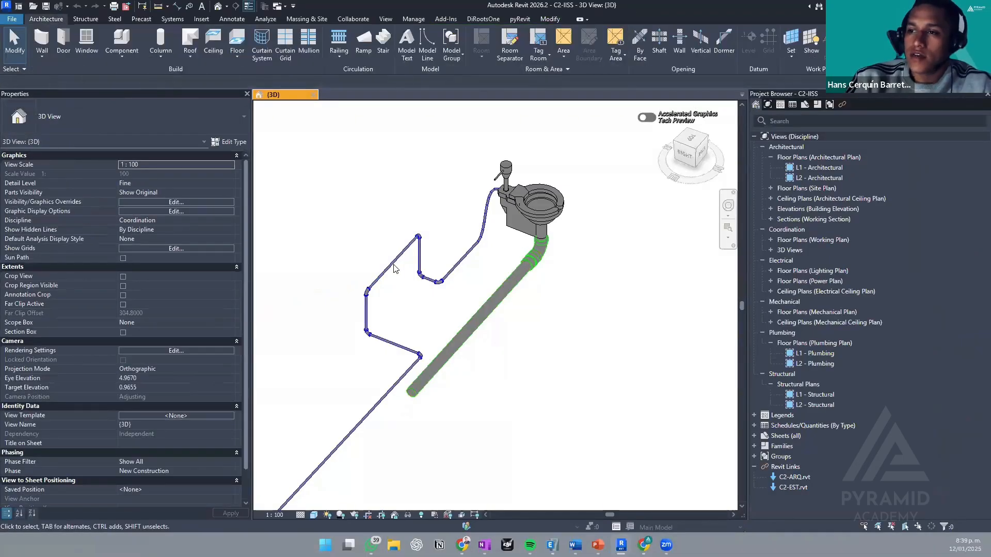
click(395, 267)
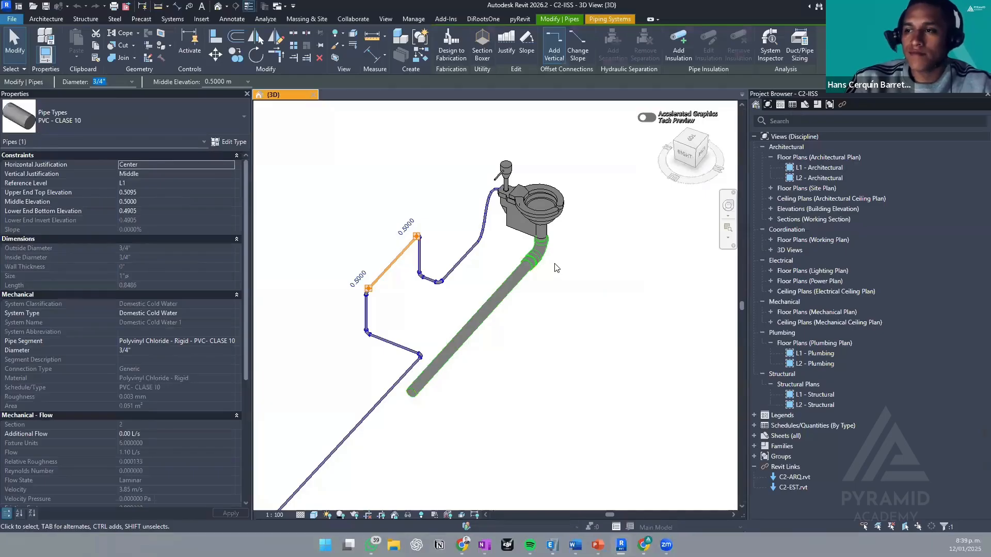
key(Escape)
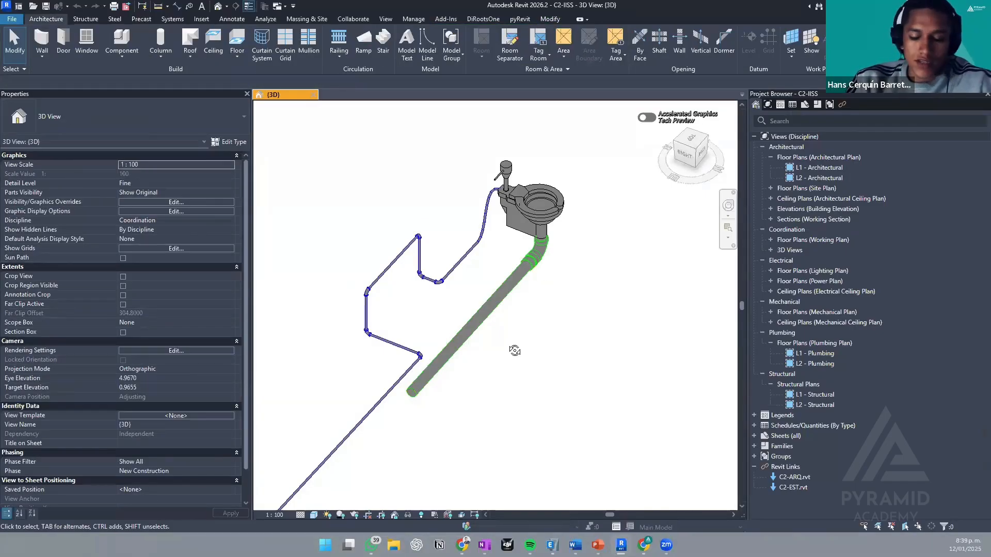
- Examine the water closet with its cold water and sanitary lines, and the 3D view's properties
shift+middle_drag(514, 350, 480, 325)
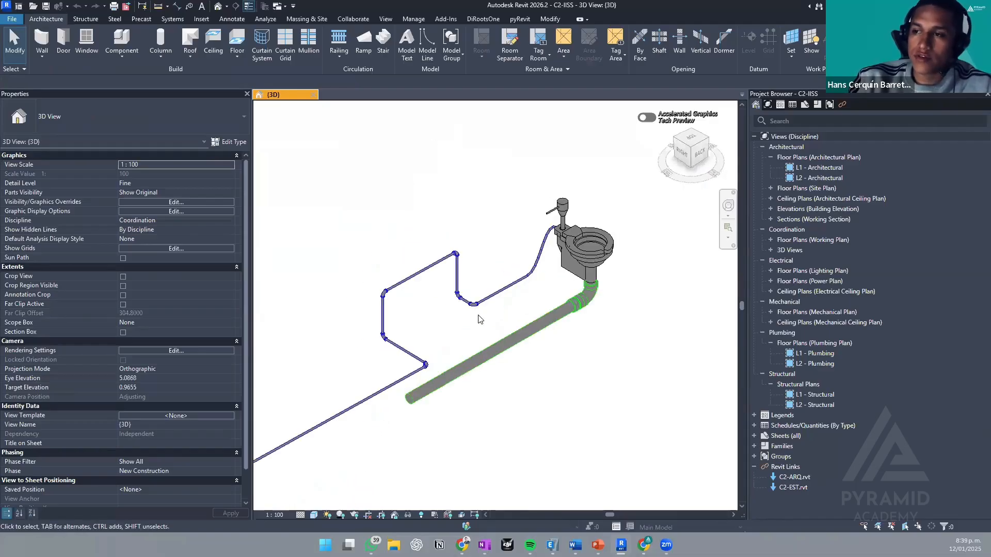
scroll(469, 295, down, 2)
middle_drag(549, 302, 546, 273)
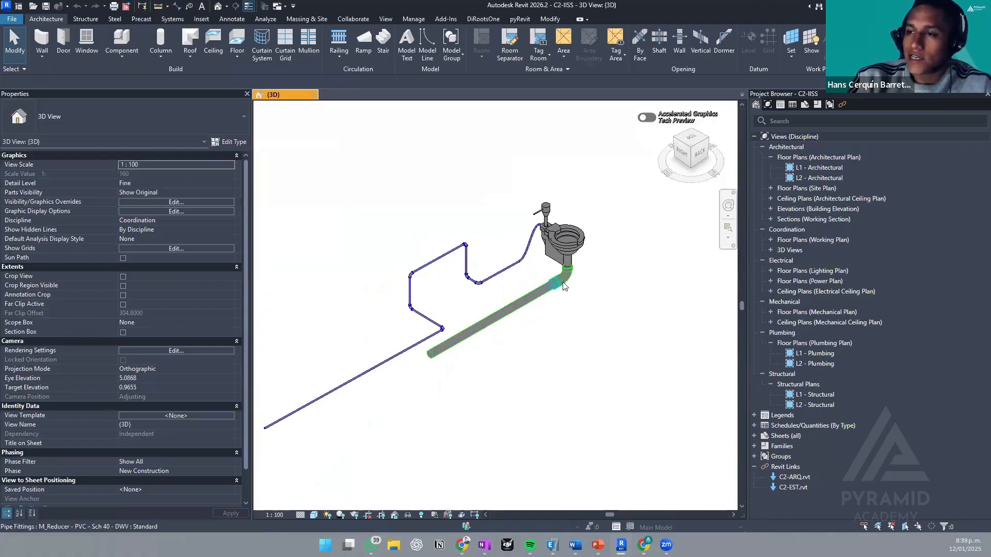
key(v)
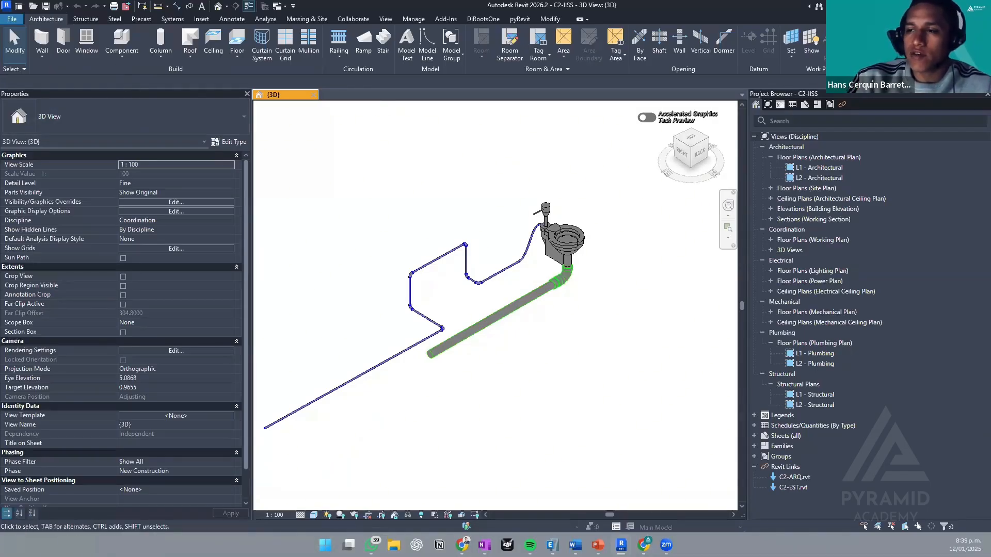
scroll(582, 216, down, 1)
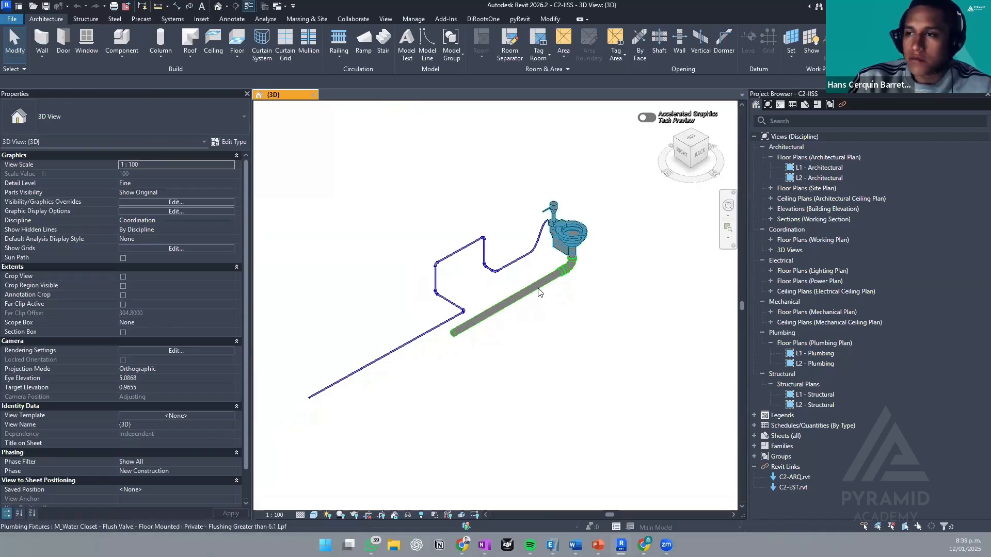
scroll(533, 290, up, 1)
middle_drag(533, 290, 545, 266)
middle_drag(597, 313, 640, 357)
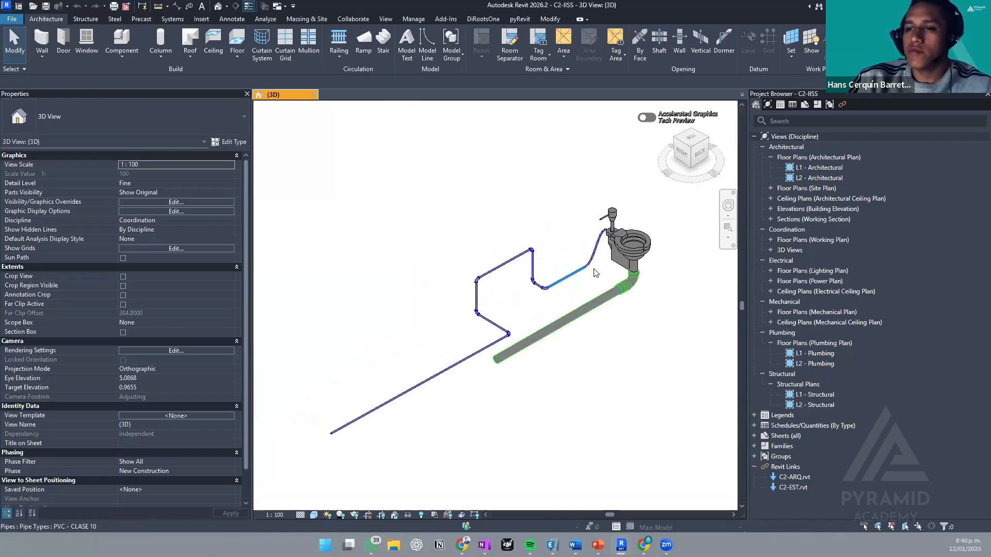
scroll(221, 448, down, 1)
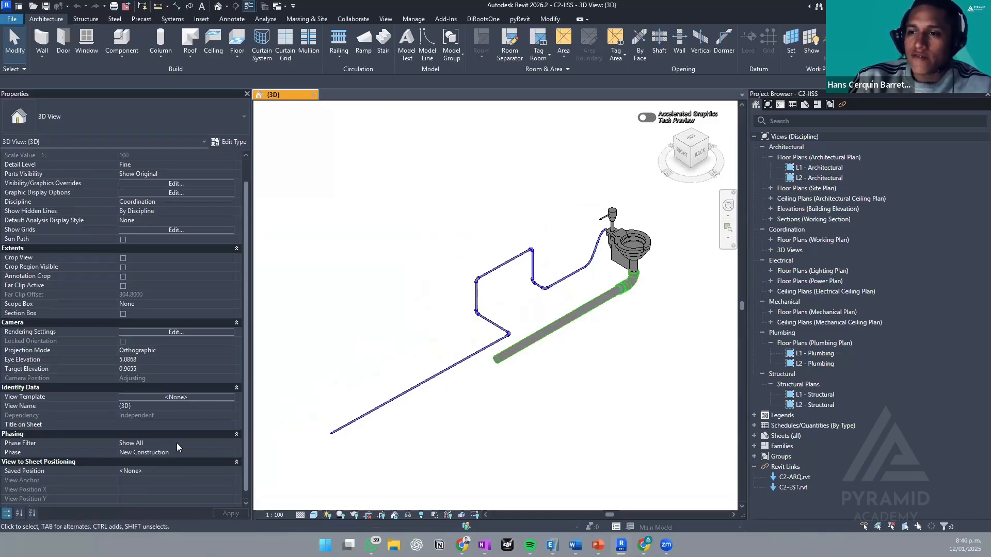
- Examine the options available for the 3D view's Phase Filter, keeping Show All
click(222, 444)
click(228, 444)
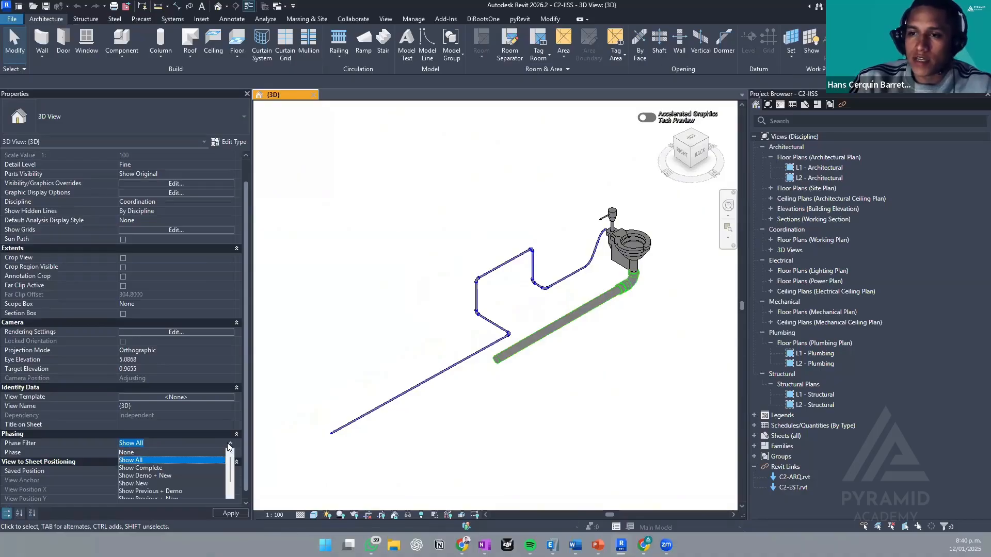
click(228, 443)
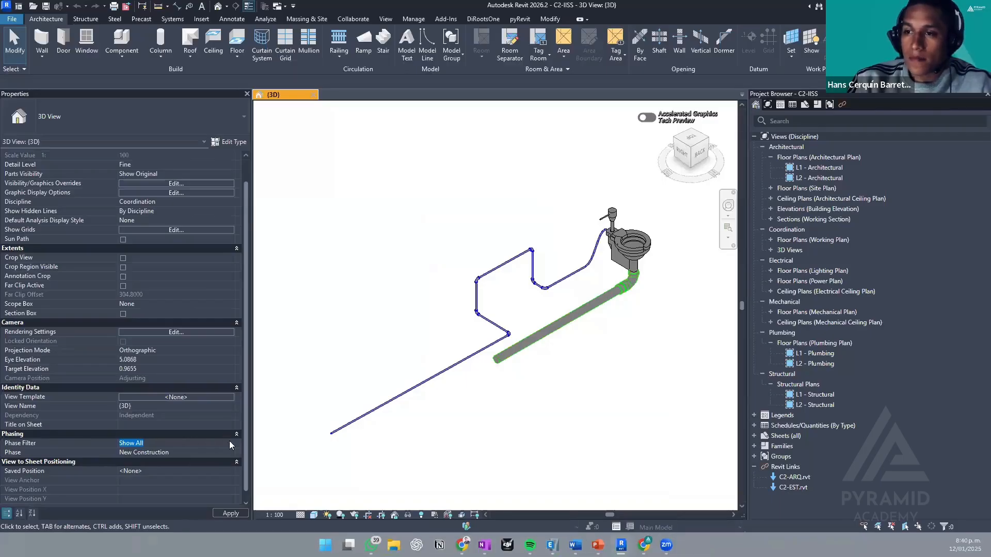
click(230, 443)
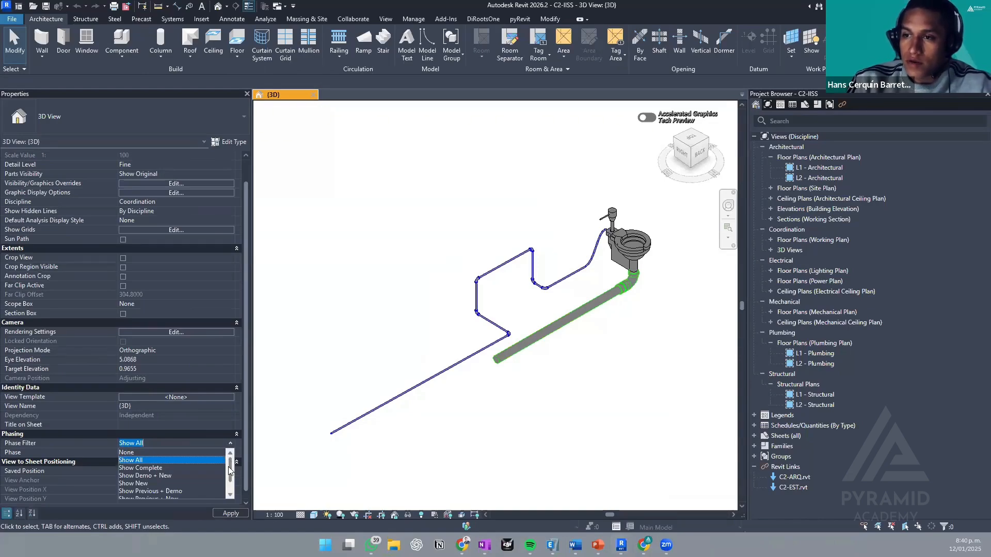
scroll(231, 473, down, 1)
scroll(229, 468, up, 1)
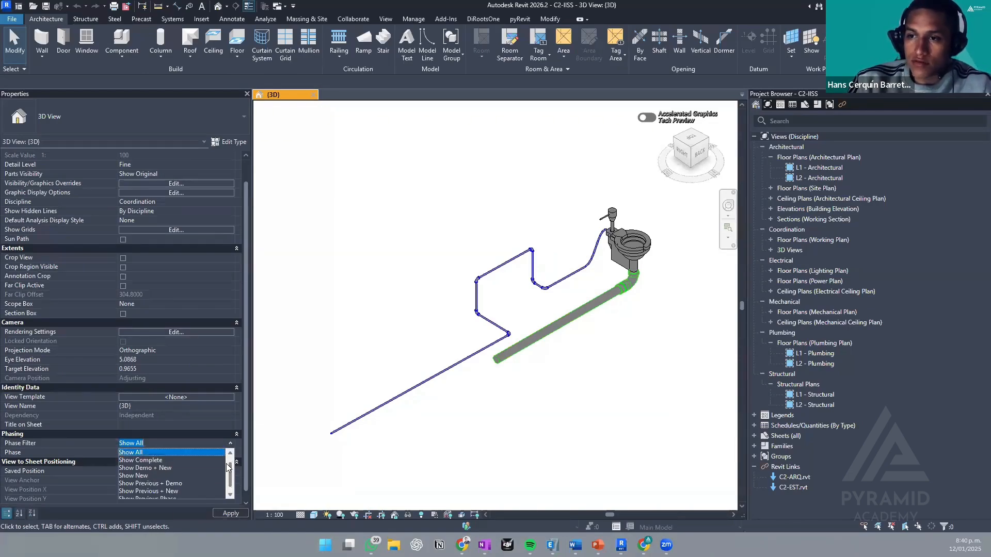
scroll(227, 473, down, 1)
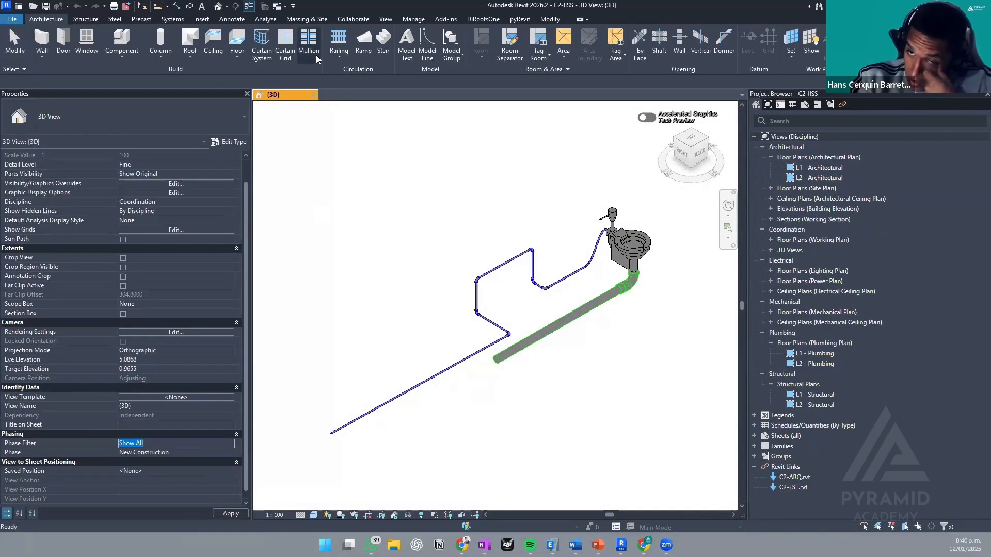
- Open the project's Phasing settings and examine the Existing and New Construction phases
click(386, 19)
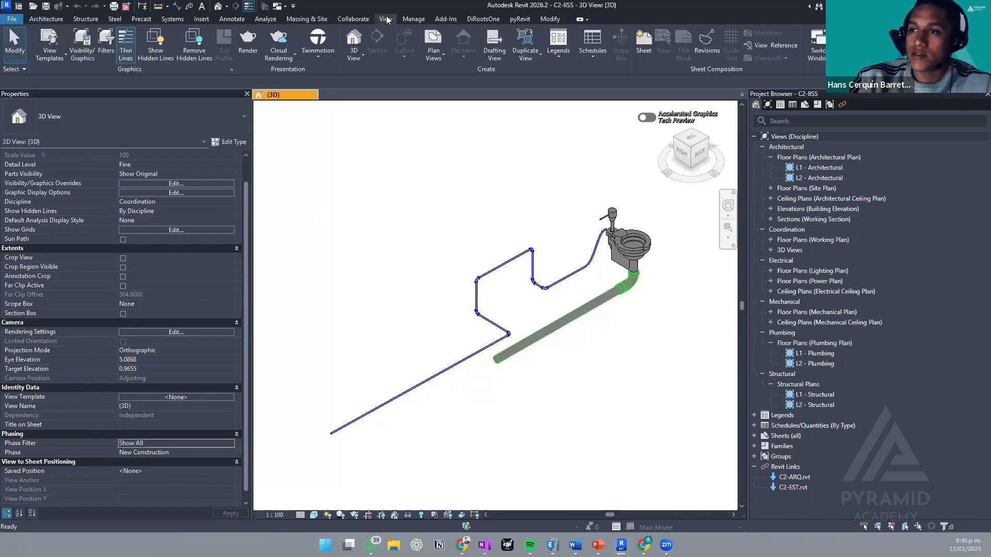
click(414, 19)
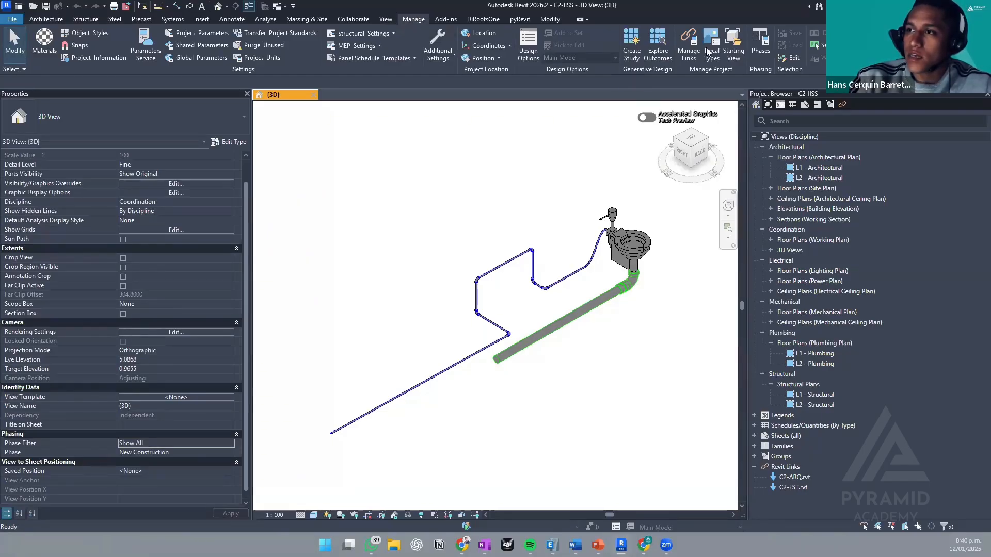
click(760, 52)
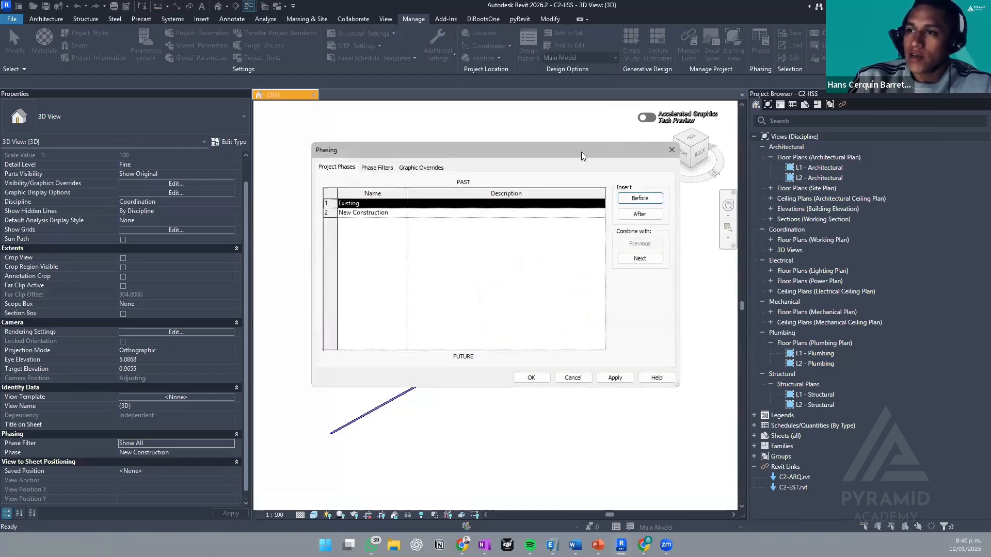
drag(566, 158, 547, 166)
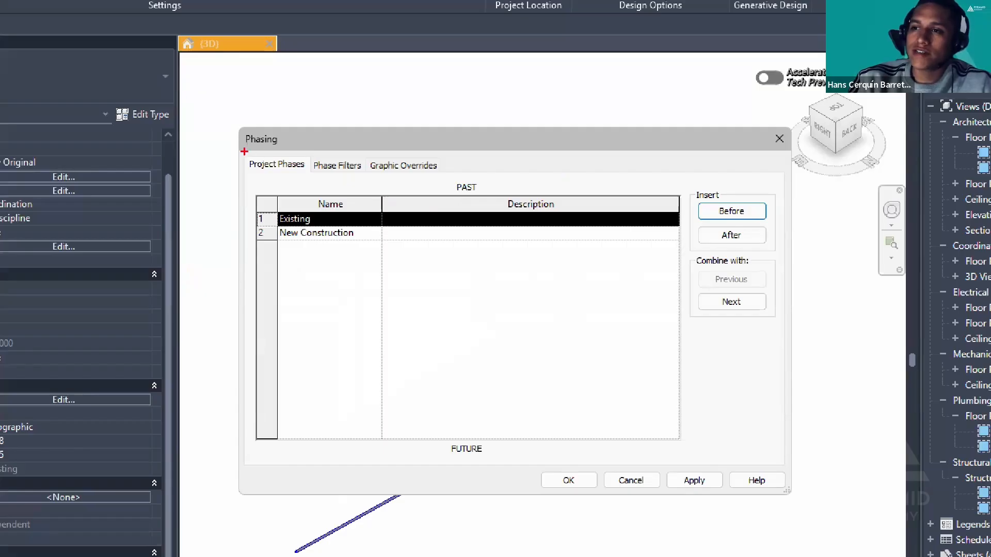
mouse_move(244, 151)
mouse_down()
mouse_move(312, 169)
mouse_move(310, 157)
mouse_move(352, 178)
mouse_move(364, 154)
mouse_move(371, 176)
mouse_move(445, 178)
mouse_up()
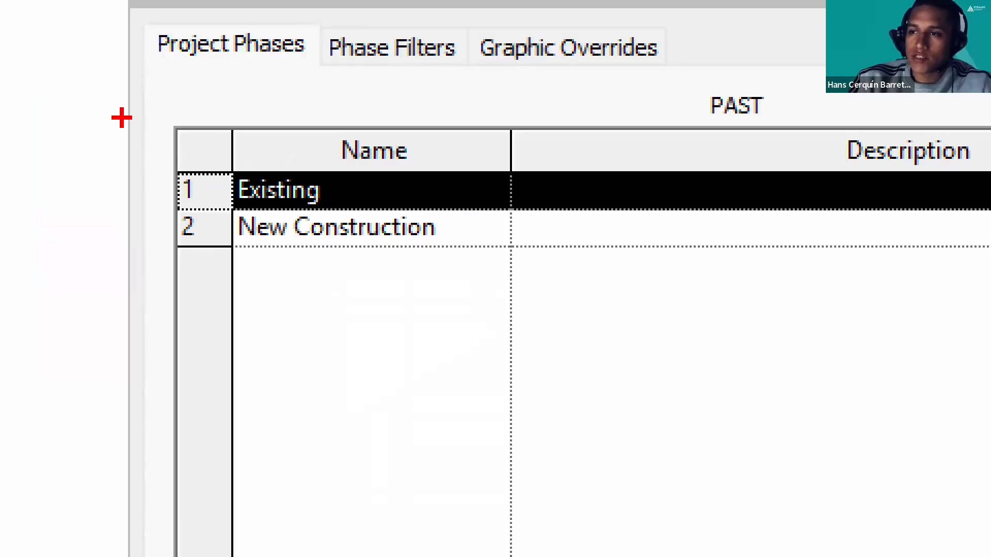
mouse_move(291, 191)
mouse_down()
mouse_move(341, 217)
mouse_move(519, 270)
mouse_move(564, 261)
mouse_up()
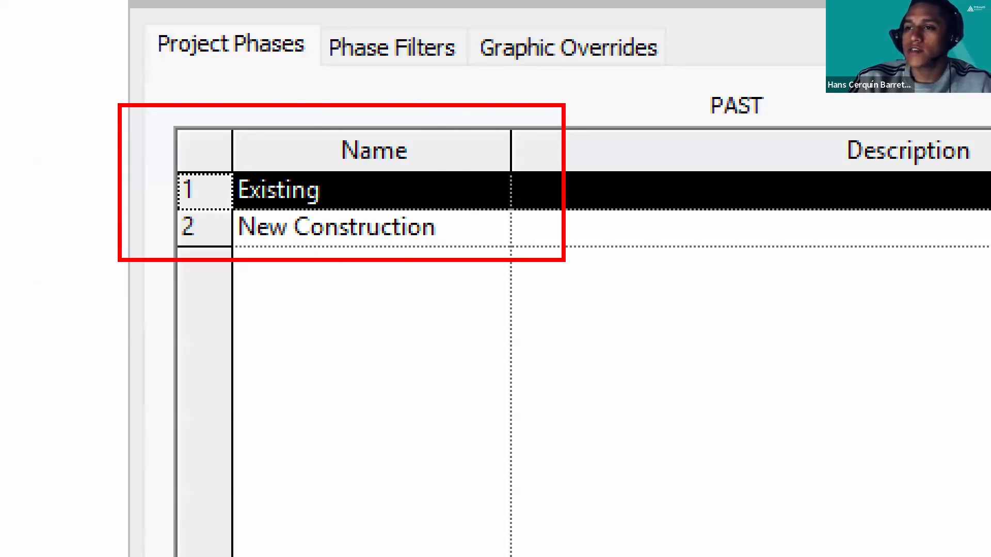
mouse_move(171, 144)
mouse_down()
mouse_move(381, 235)
mouse_move(380, 209)
mouse_up()
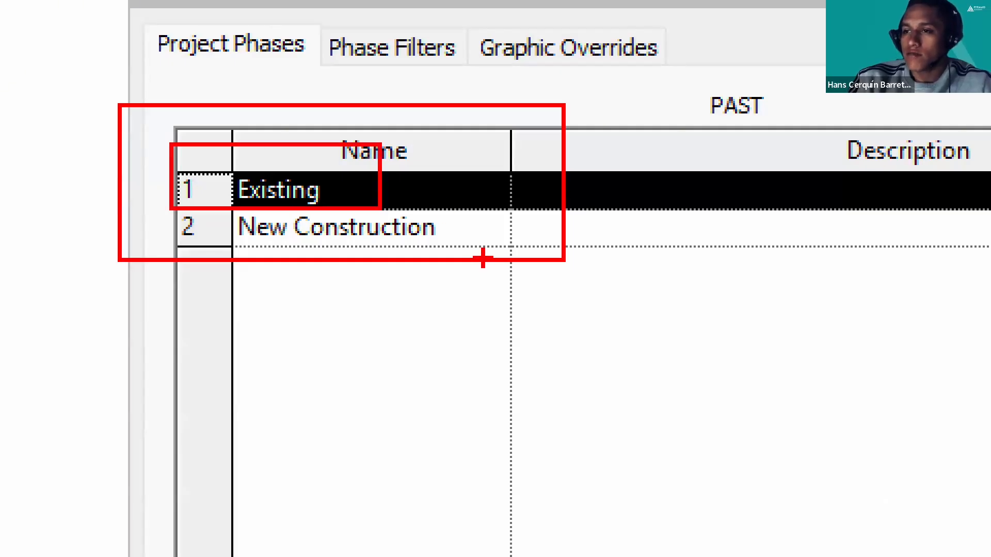
drag(483, 258, 144, 210)
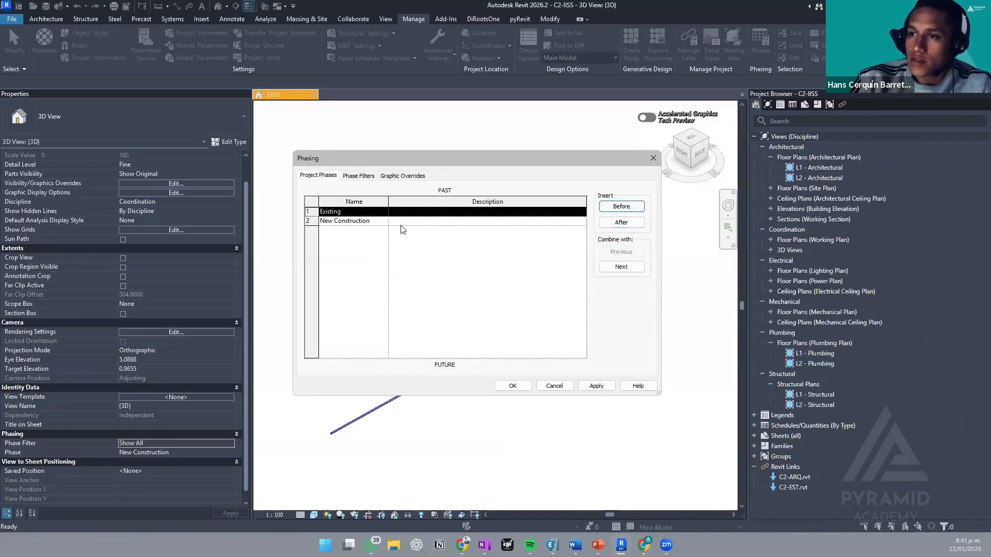
- Insert a project phase after Existing and name it Demolición
click(620, 222)
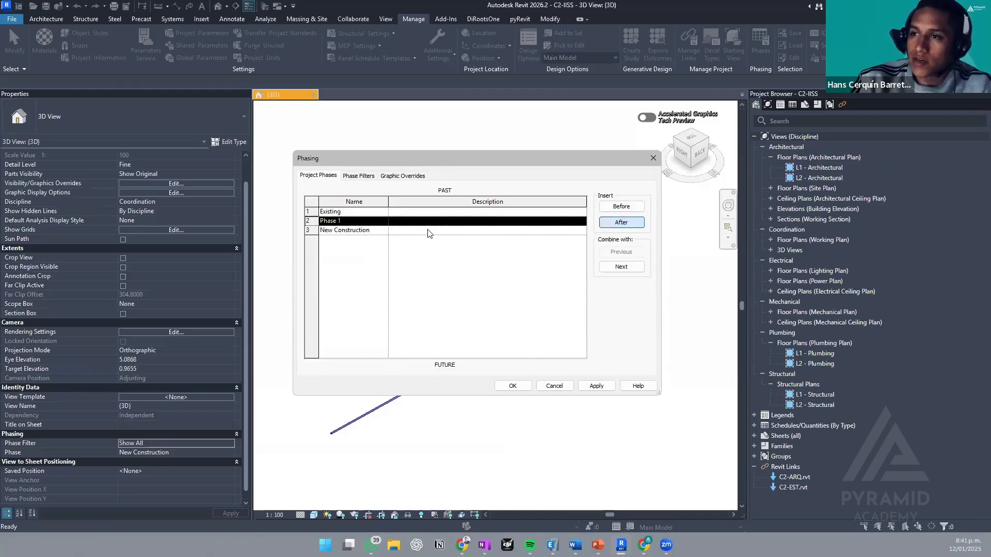
click(375, 222)
double_click(374, 223)
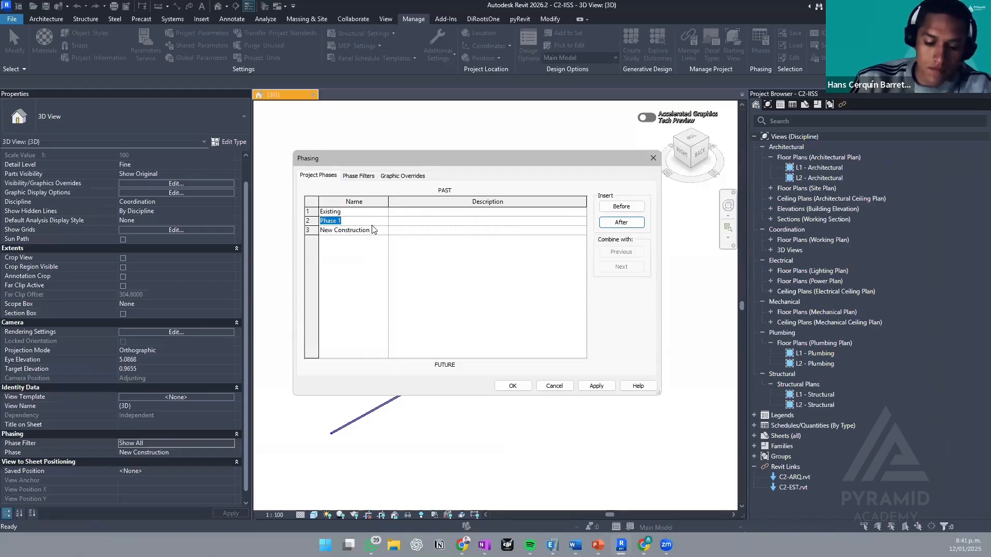
text(DS)
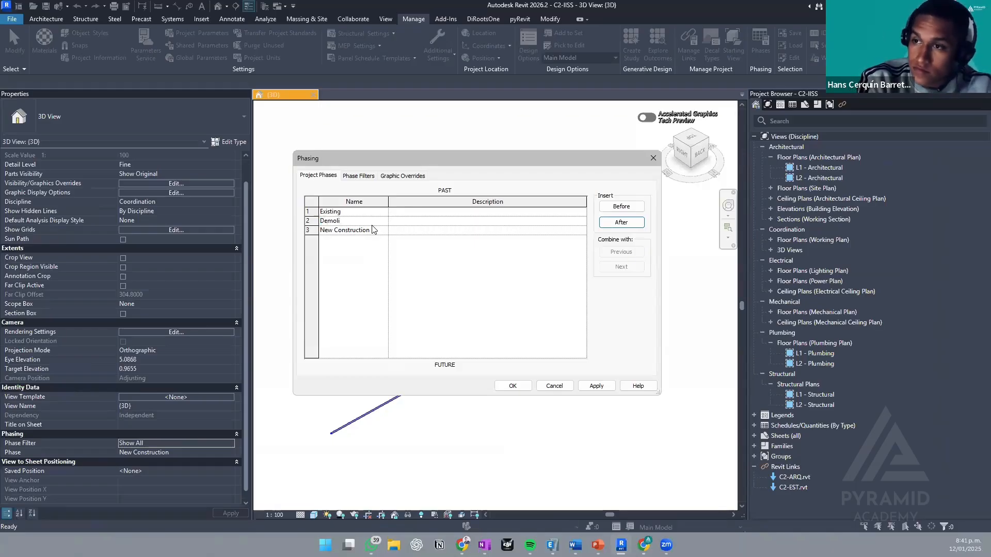
text(molición)
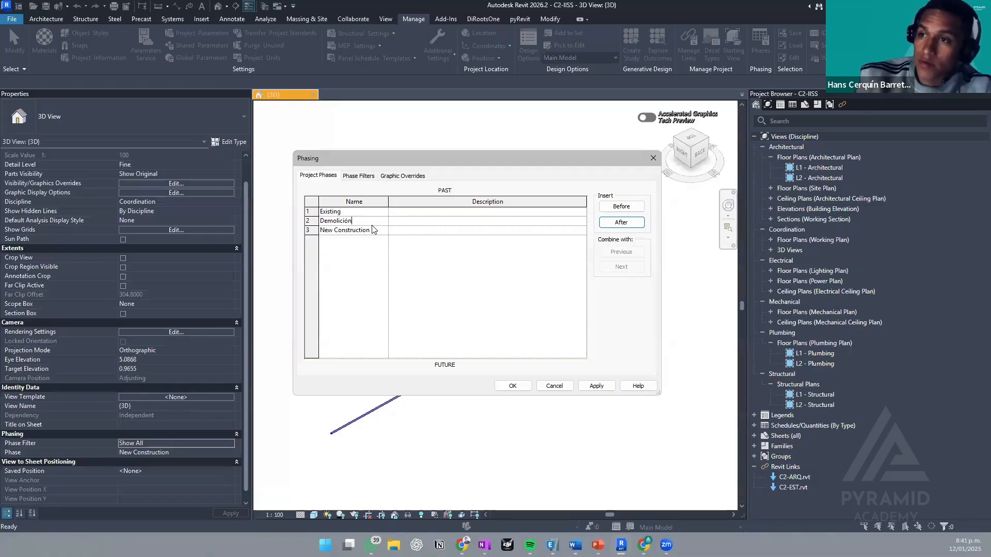
- Rename the first project phase, Existing, as Existente
click(347, 213)
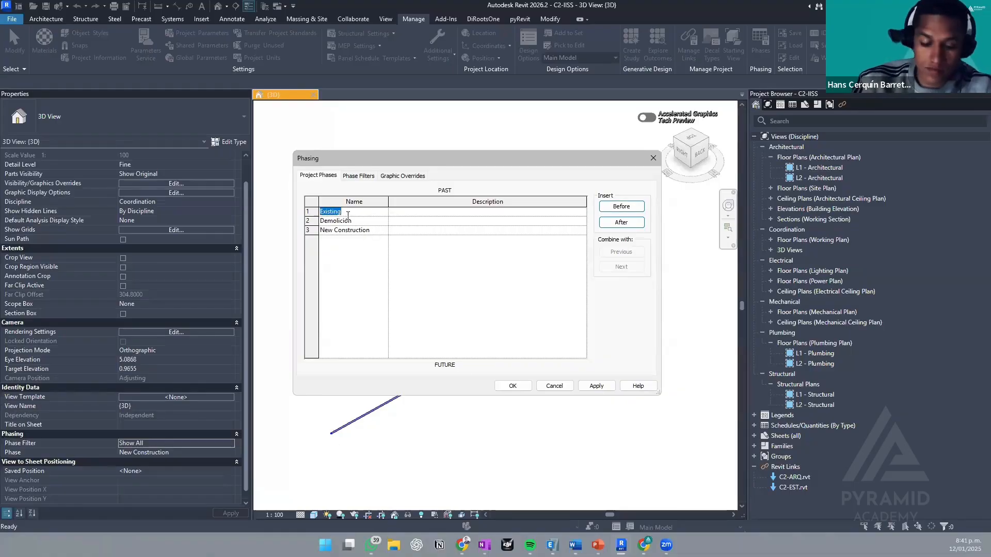
text(Exis)
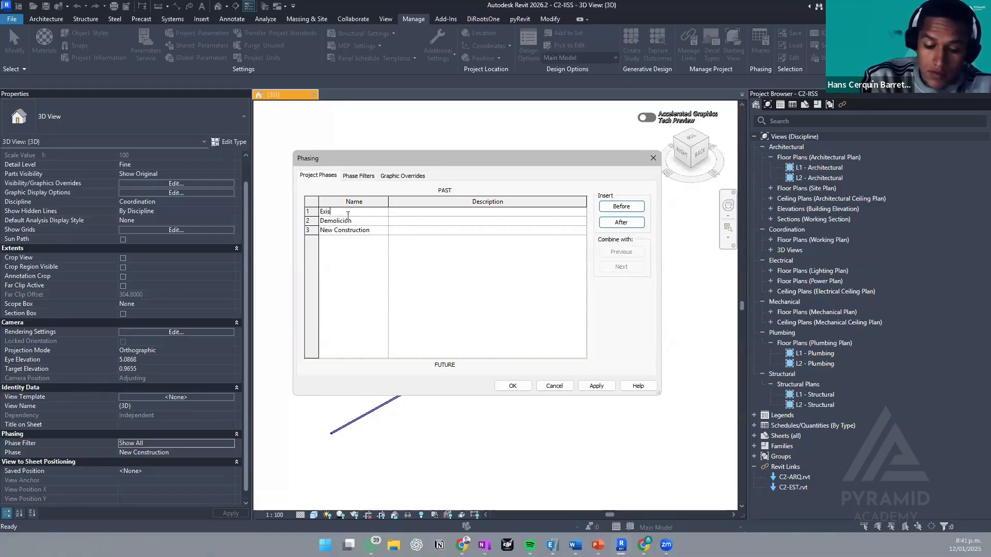
text(tente)
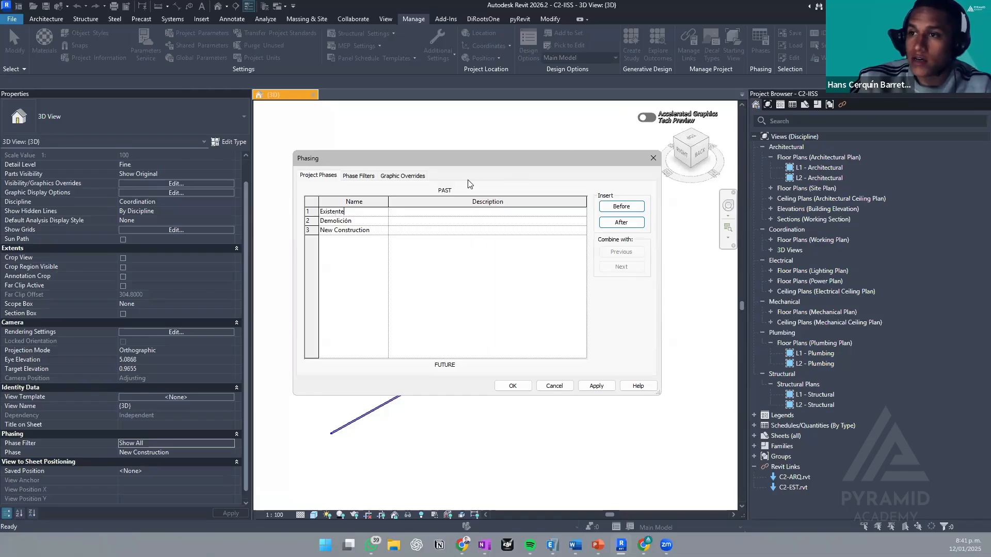
- Rename the third project phase, New Construction, as Nueva Construcción
click(376, 231)
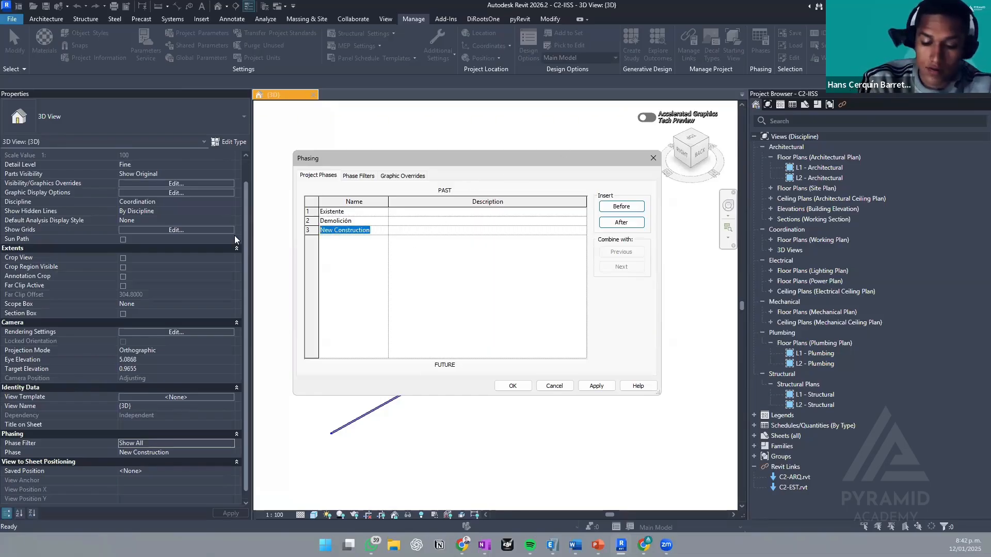
text(Nuev)
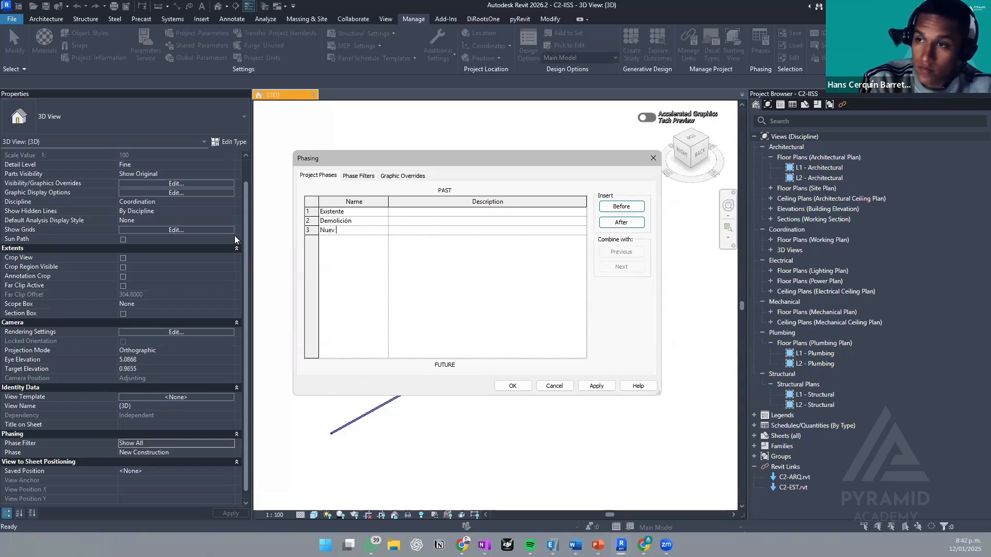
text(A)
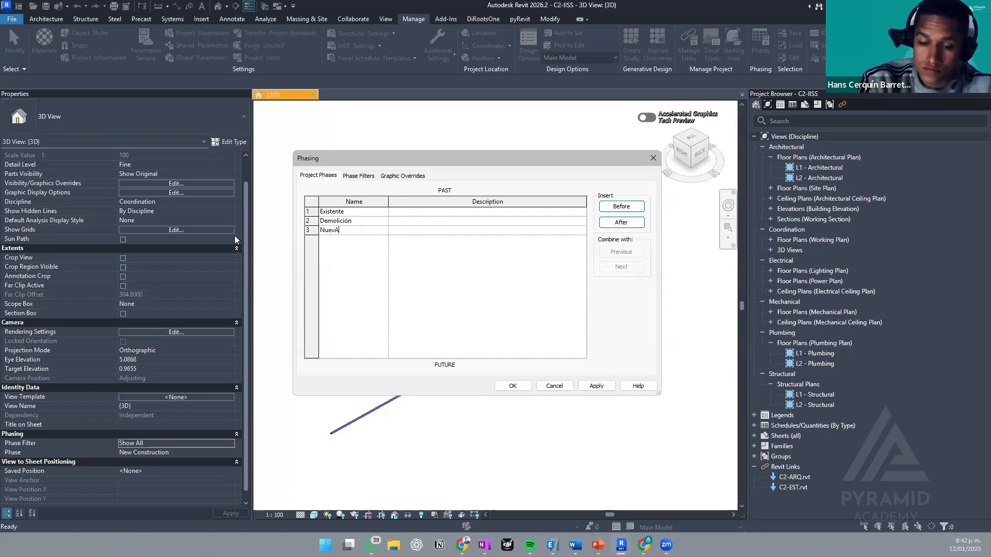
key(BackSpace)
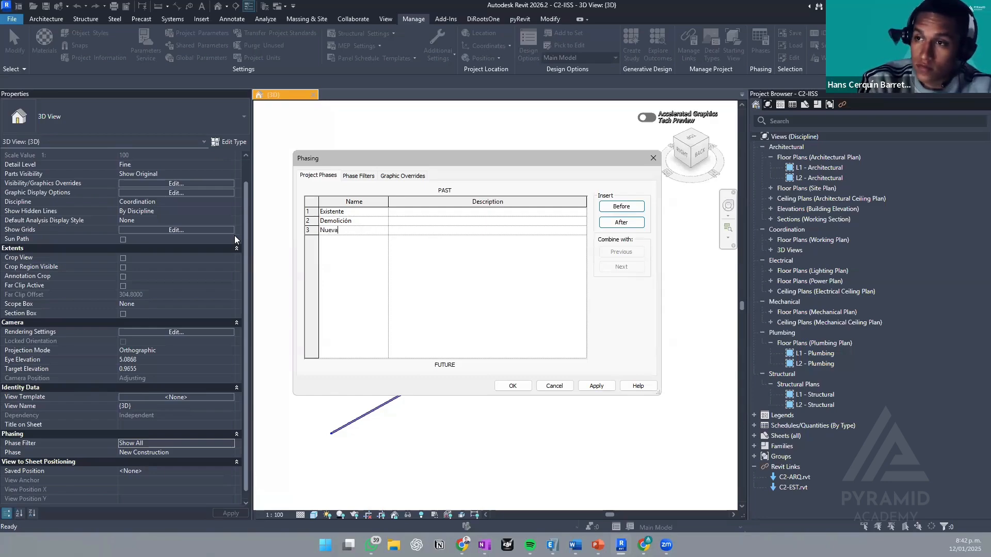
text(a Cons)
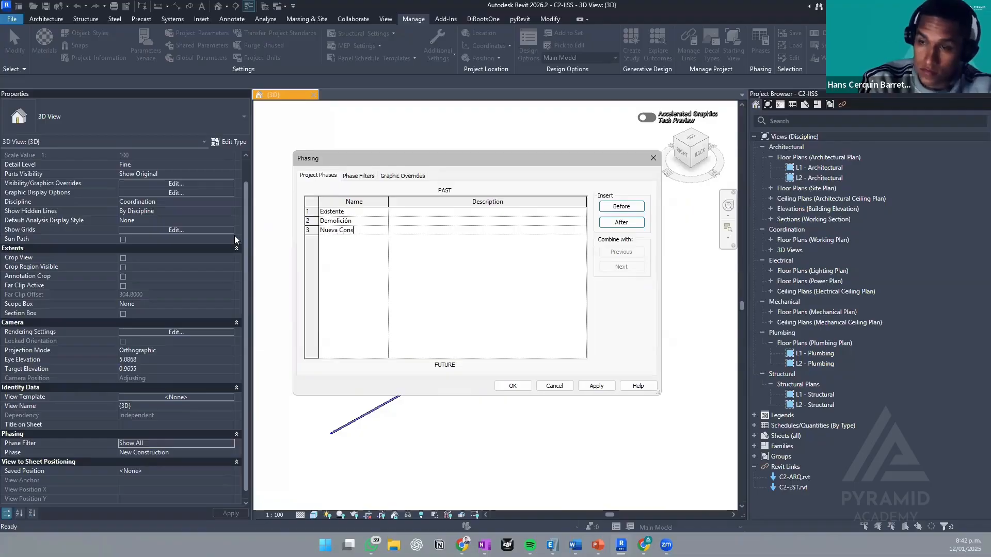
text(trucci)
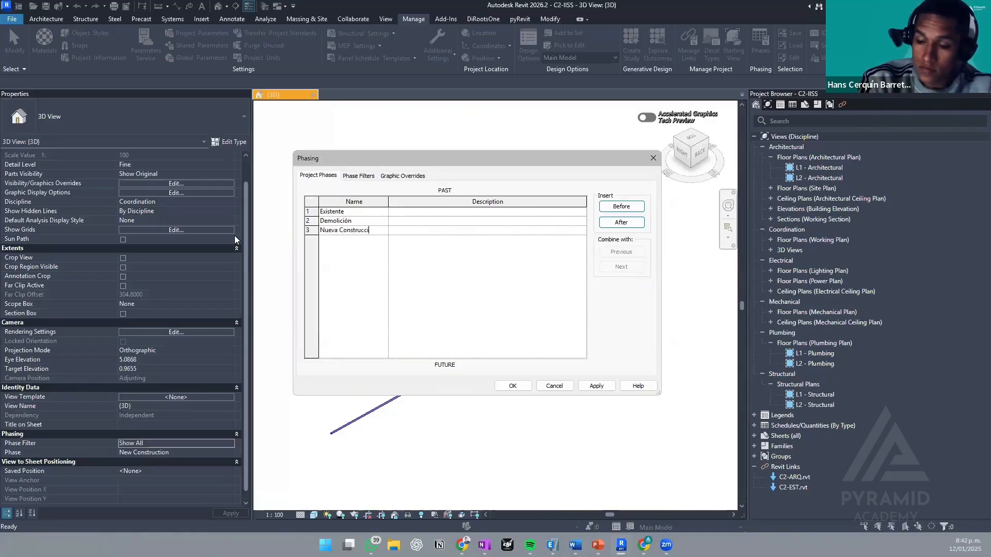
text(ón)
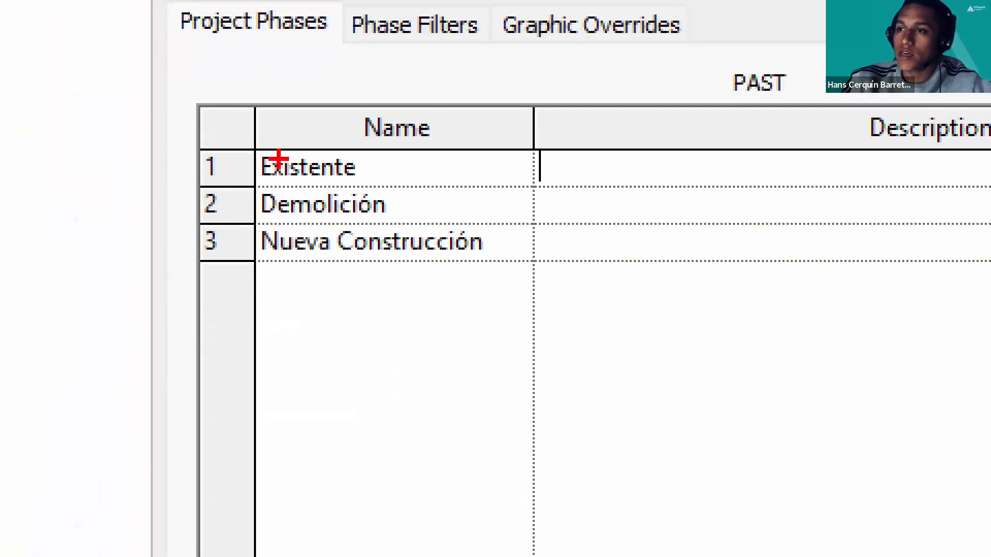
- Review the three project phases, and examine the Show Complete, Show Demo + New and Show New phase filters
mouse_move(243, 134)
ctrl+mouse_down()
mouse_move(328, 190)
mouse_move(366, 188)
ctrl+mouse_up()
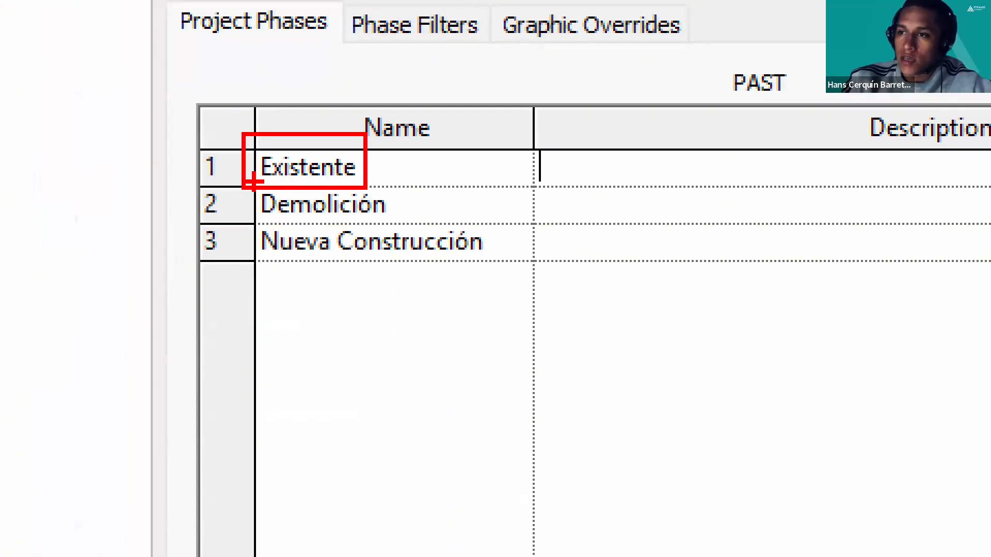
ctrl+drag(252, 182, 424, 231)
ctrl+drag(242, 211, 555, 278)
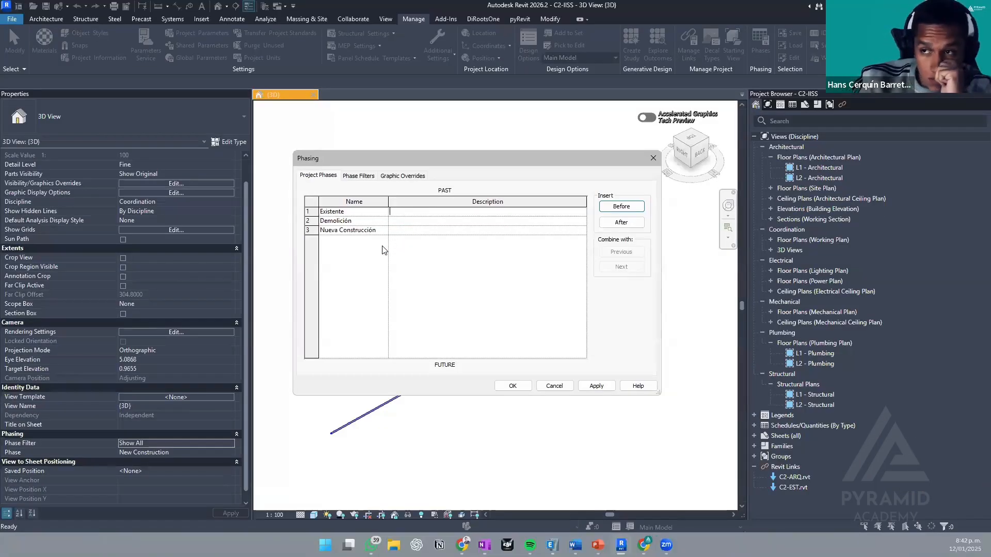
click(364, 177)
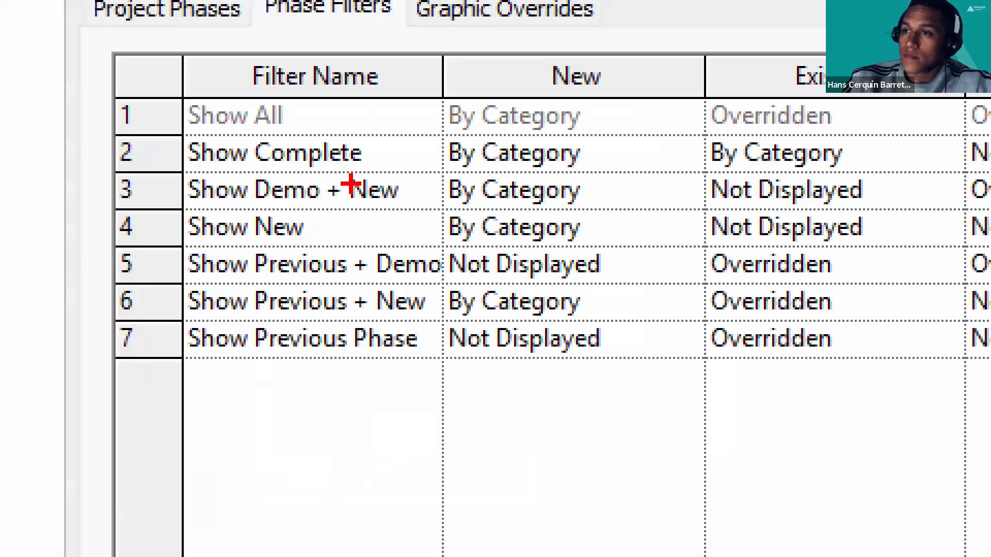
mouse_move(184, 137)
mouse_down()
mouse_move(356, 168)
mouse_move(657, 177)
mouse_up()
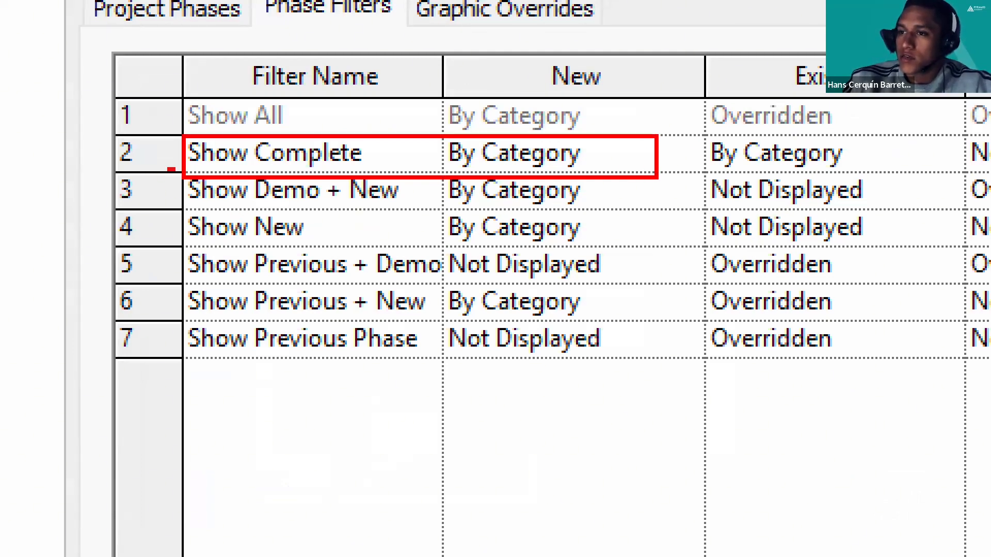
drag(166, 169, 420, 211)
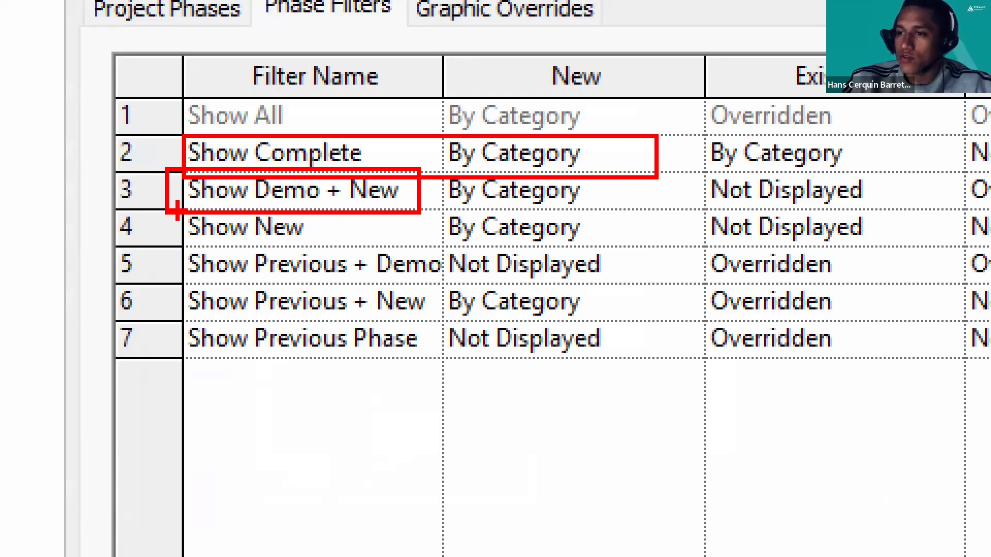
drag(176, 211, 426, 244)
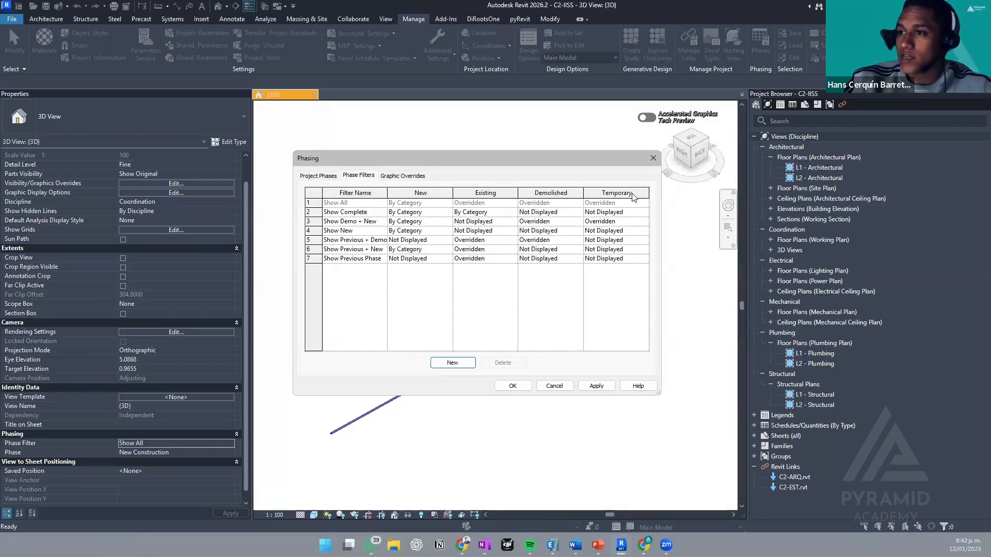
- Add a new phase filter and examine its display options for the New, Existing and Demolished statuses
click(498, 259)
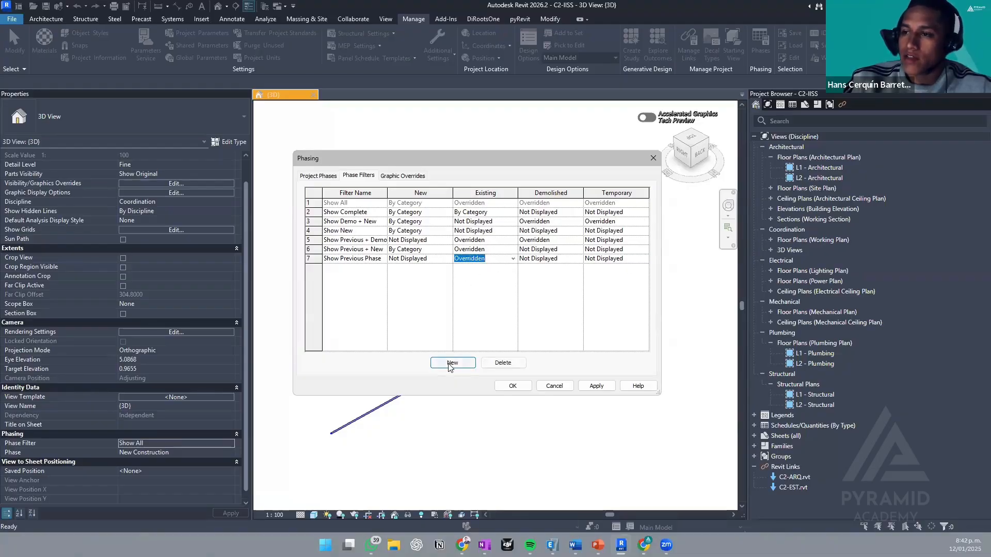
click(450, 364)
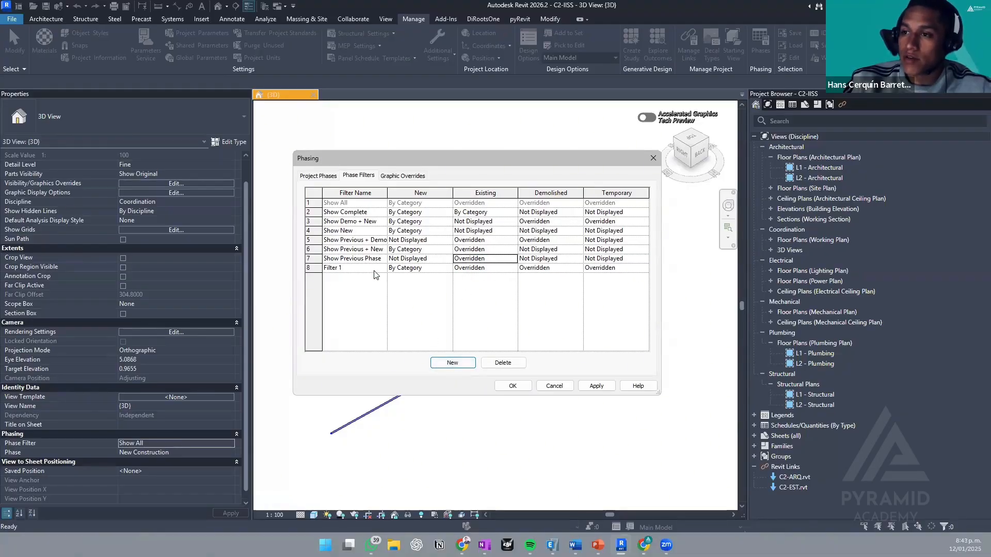
click(442, 272)
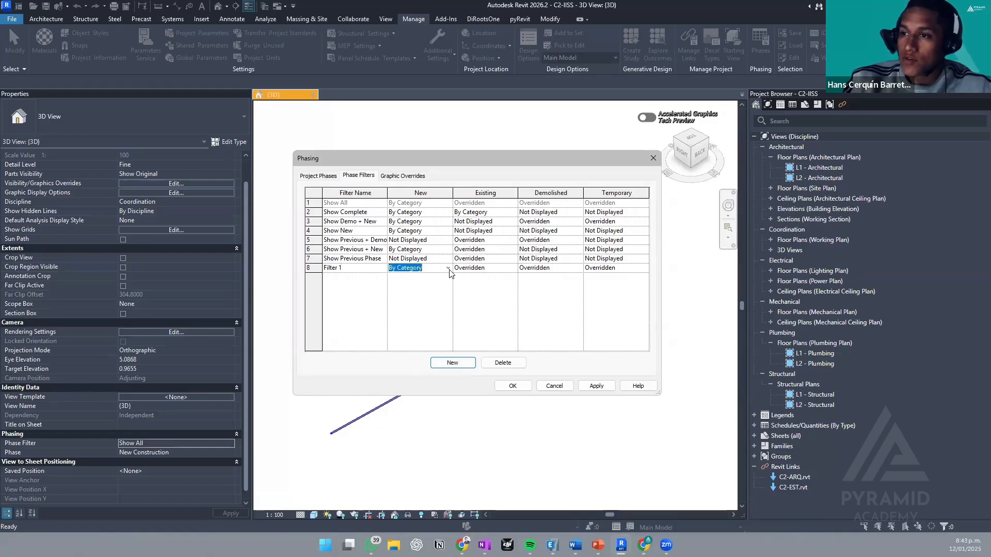
click(449, 270)
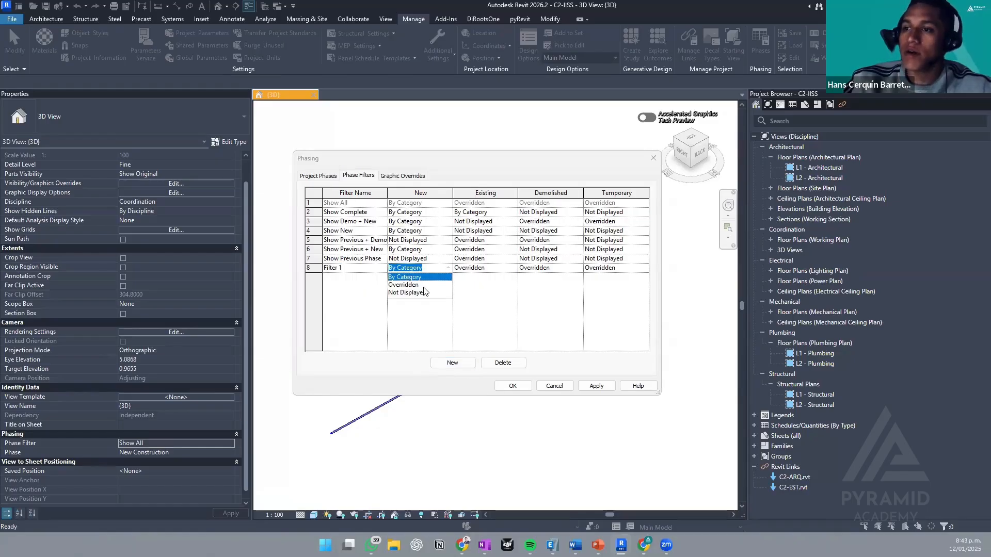
click(485, 267)
click(511, 272)
click(512, 269)
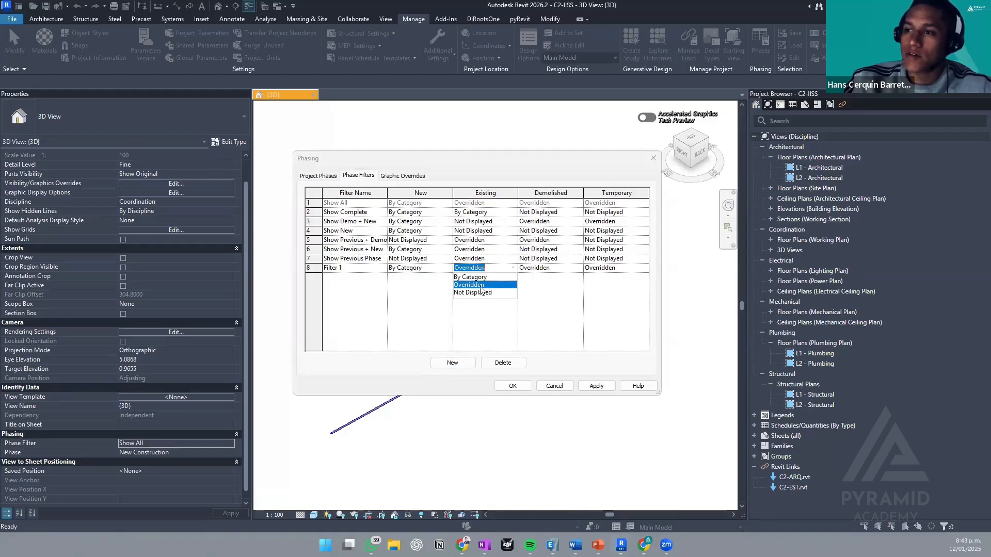
click(570, 268)
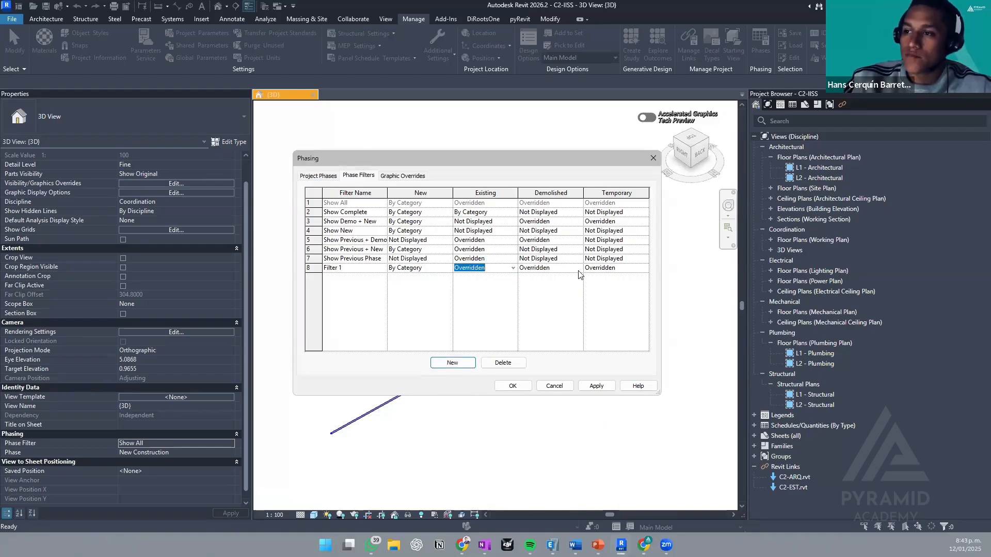
click(578, 270)
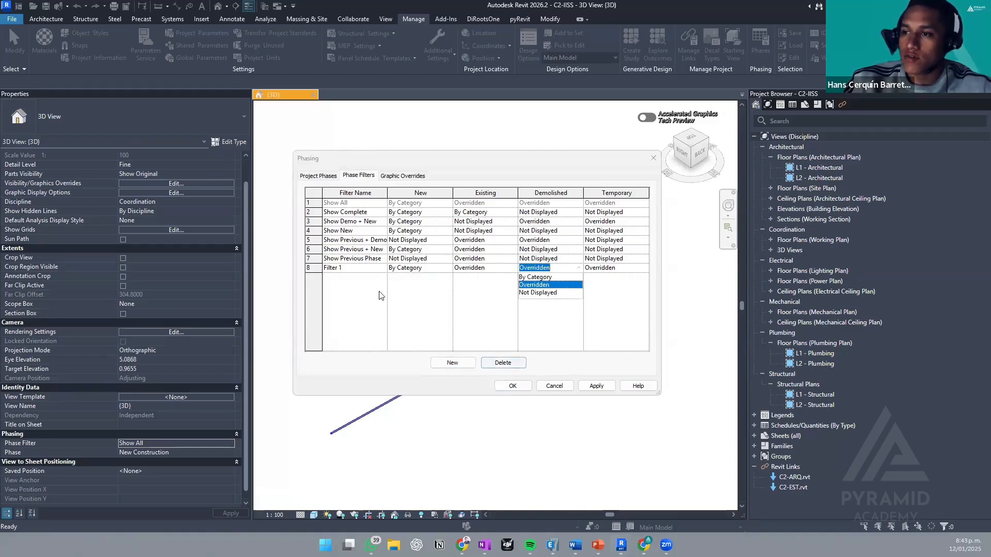
- Delete the newly added phase filter and apply the phasing settings
click(337, 267)
click(311, 267)
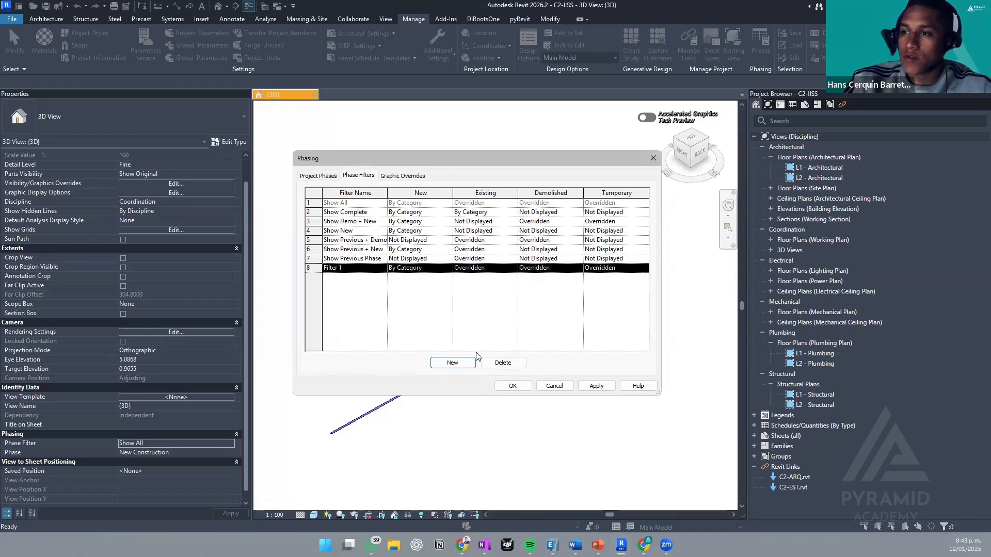
click(503, 364)
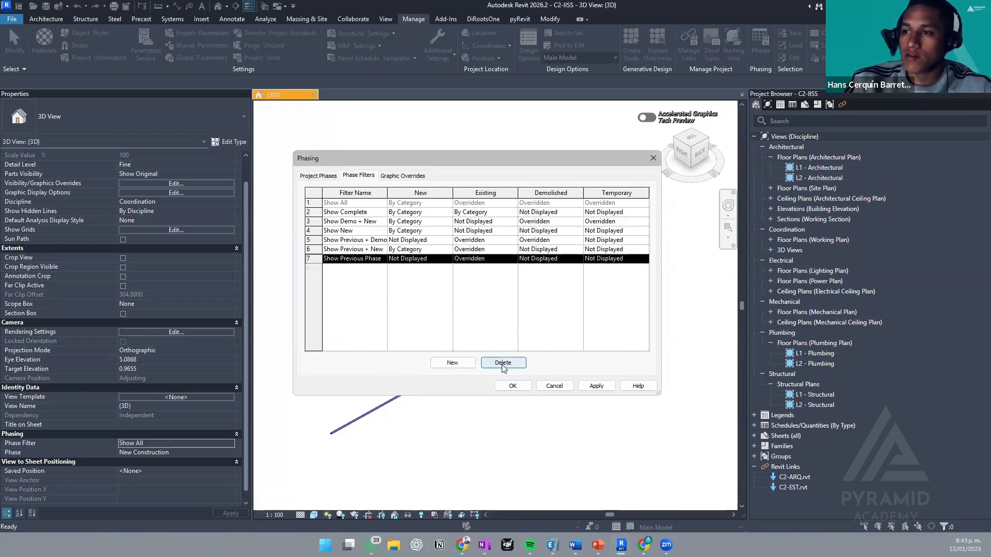
click(597, 387)
- Examine the graphic overrides for the Existing, Demolished, New and Temporary phase statuses, and compare them with the phase filters
click(401, 176)
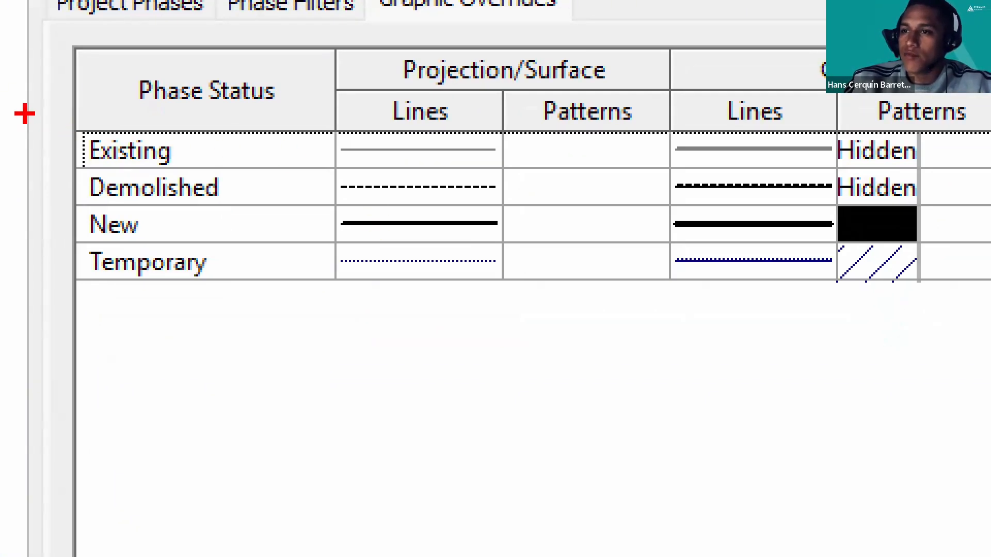
mouse_move(62, 108)
mouse_down()
mouse_move(250, 137)
mouse_move(986, 146)
mouse_move(956, 166)
mouse_up()
mouse_move(83, 159)
mouse_down()
mouse_move(506, 197)
mouse_move(934, 212)
mouse_up()
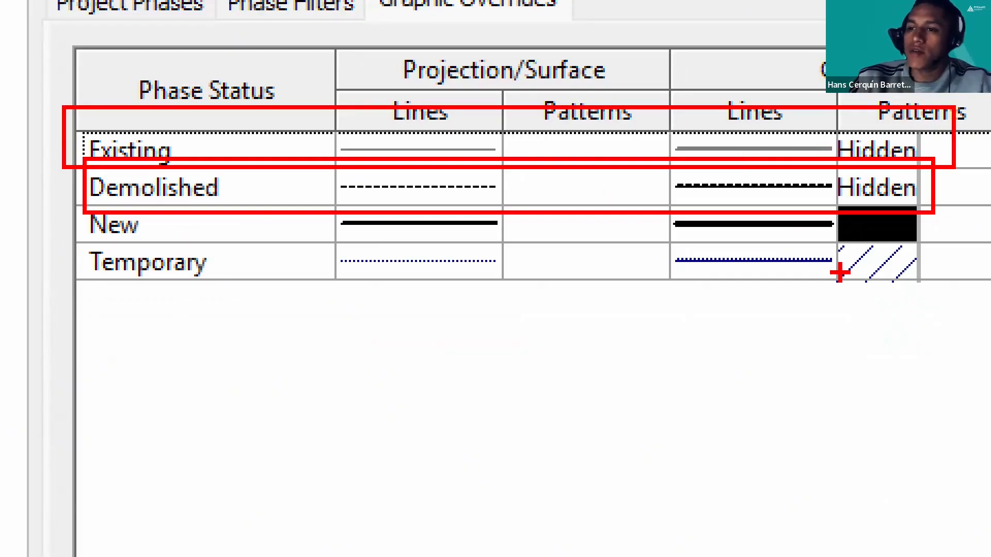
mouse_move(986, 305)
mouse_down()
mouse_move(925, 281)
mouse_move(1, 267)
mouse_move(63, 225)
mouse_up()
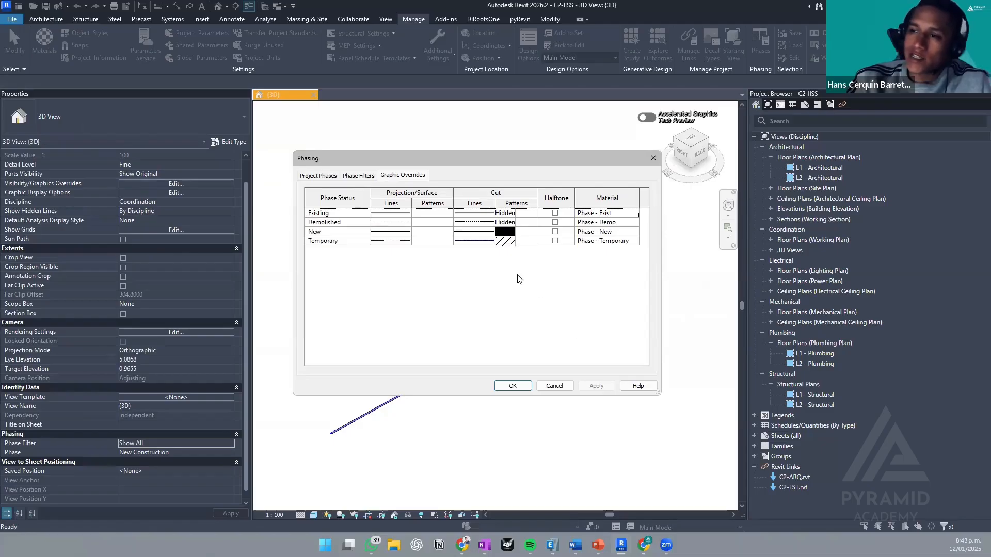
click(355, 242)
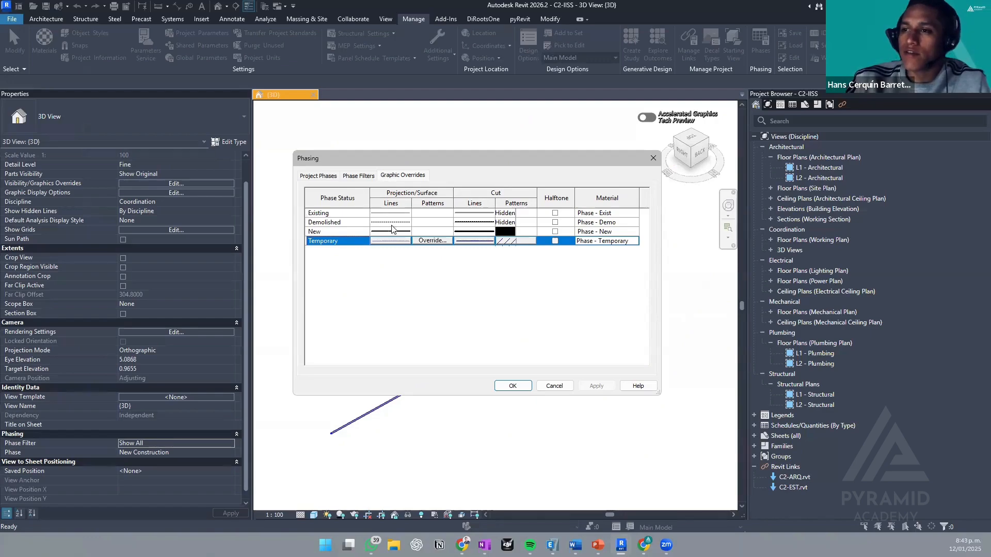
click(369, 177)
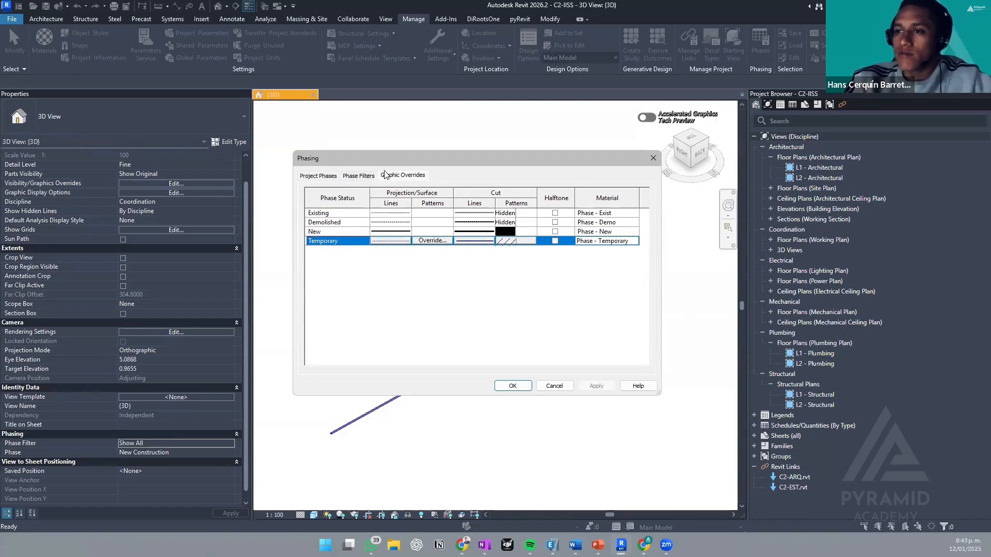
click(415, 177)
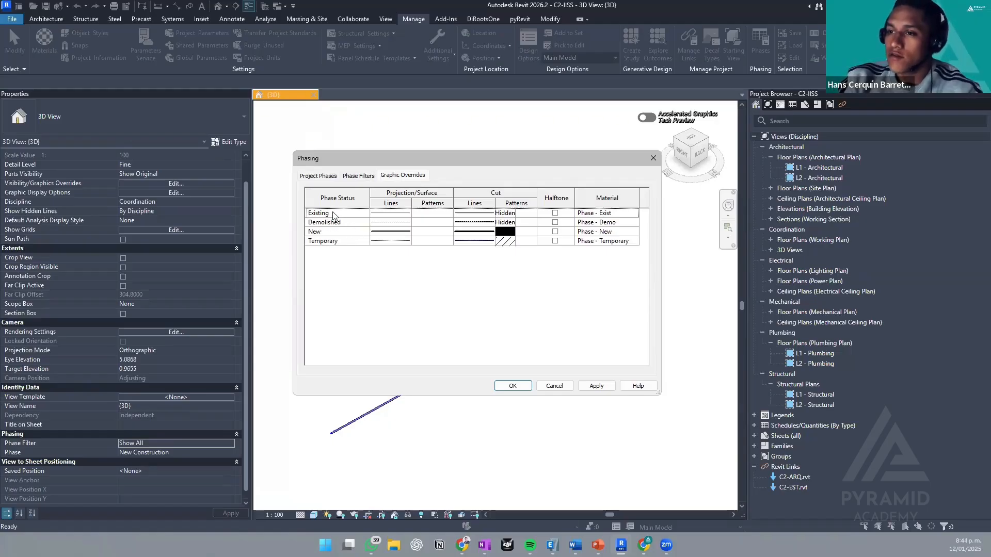
click(370, 175)
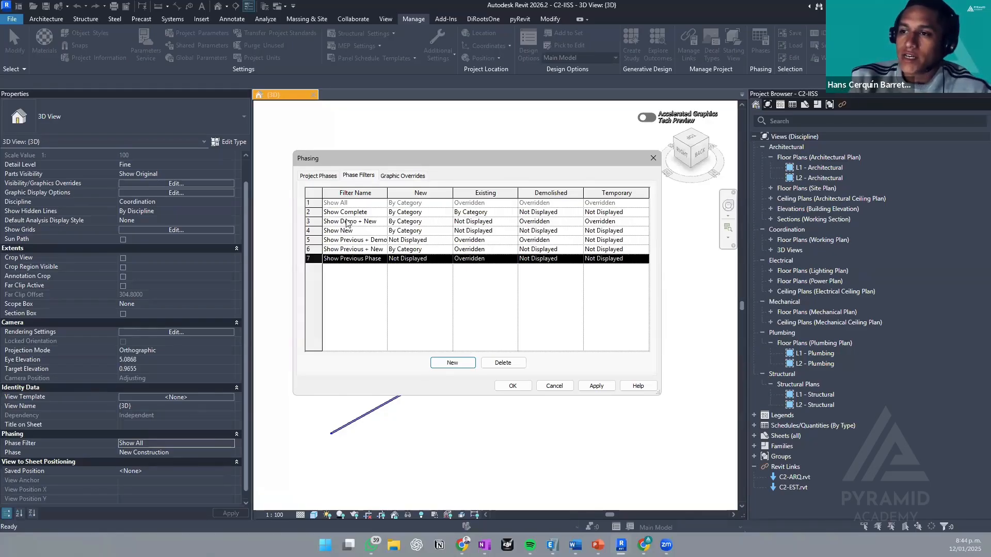
- Return to the project phases, apply the phasing settings and close them
click(319, 176)
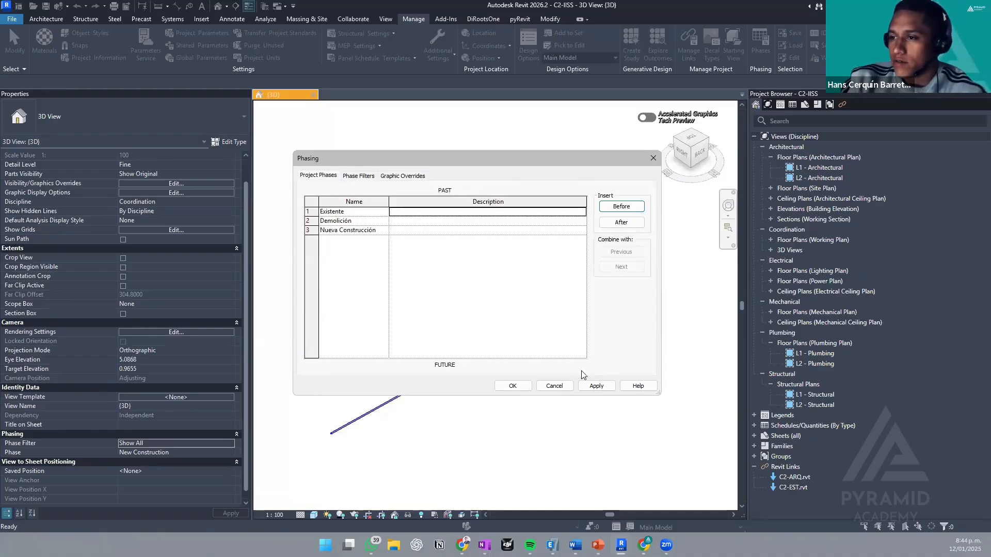
click(597, 388)
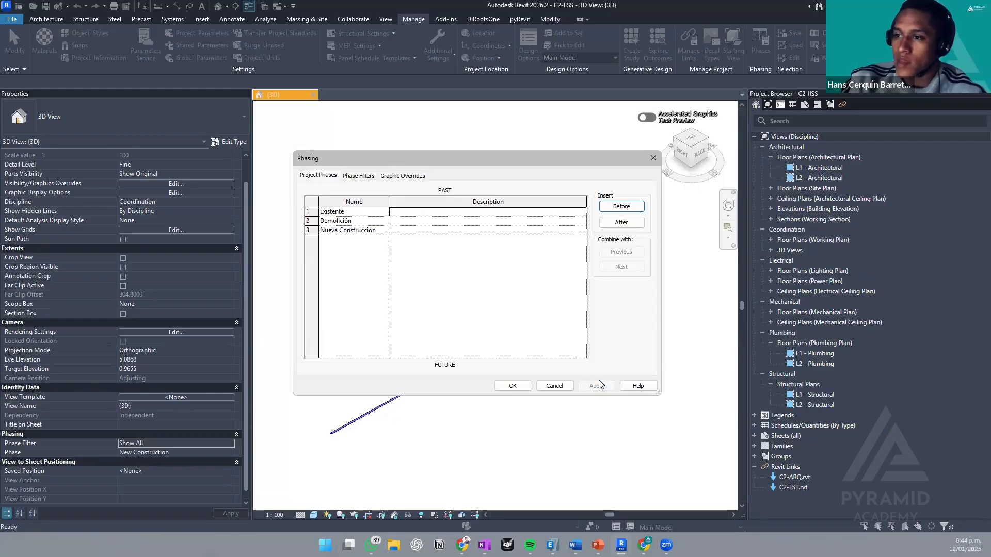
click(513, 386)
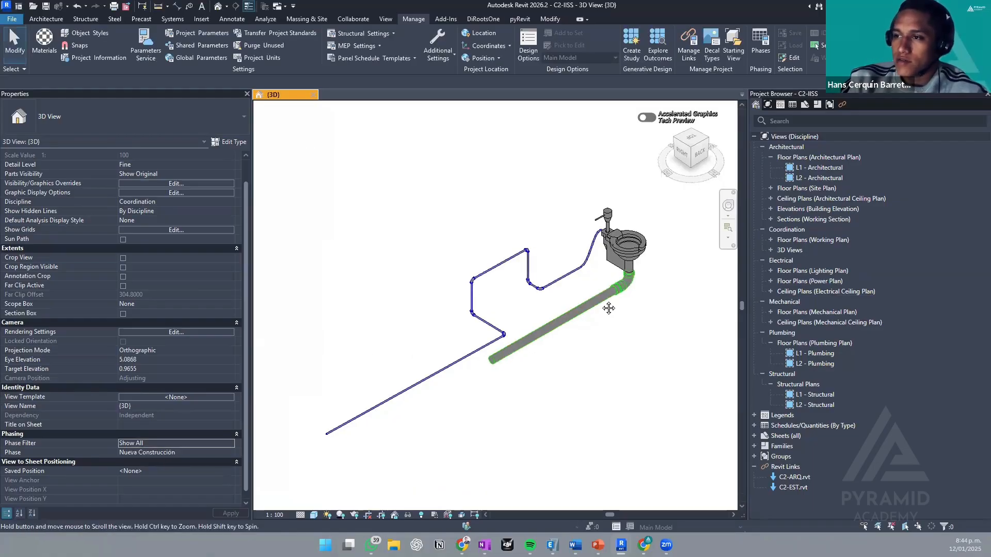
- Select the complete cold water pipe run, including the flexible pipe at the toilet, and check its Phase Created options
middle_drag(542, 316, 555, 256)
scroll(586, 200, up, 3)
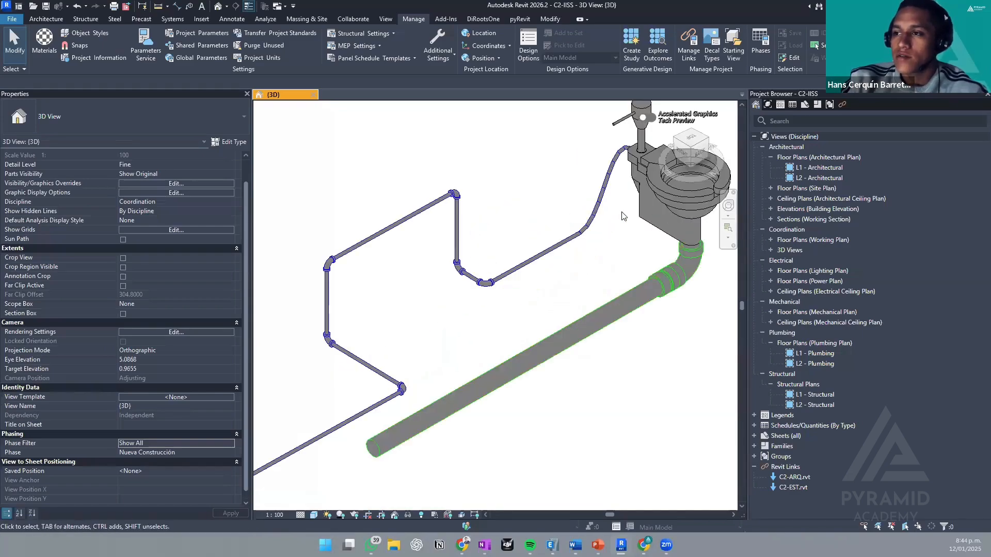
middle_drag(611, 219, 536, 255)
scroll(542, 251, down, 1)
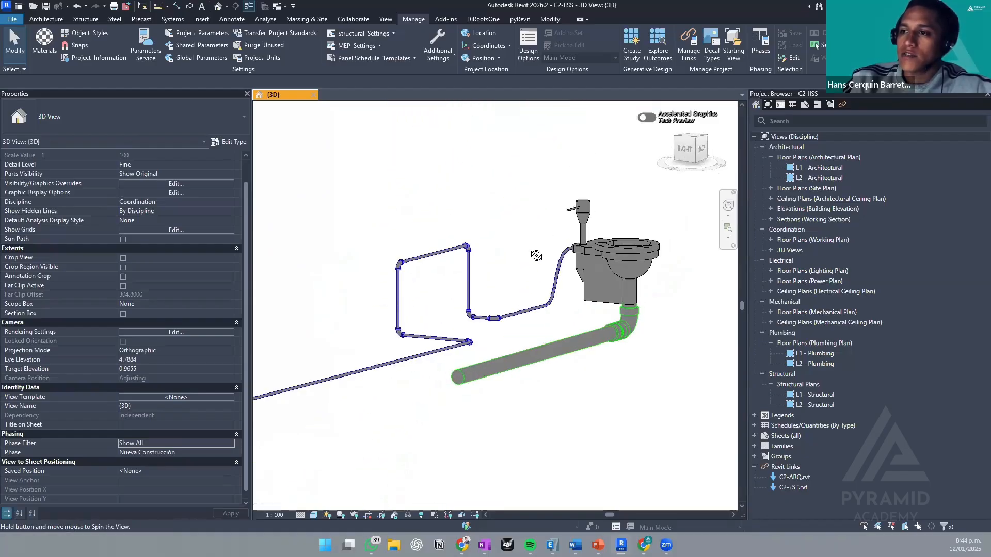
scroll(496, 346, up, 3)
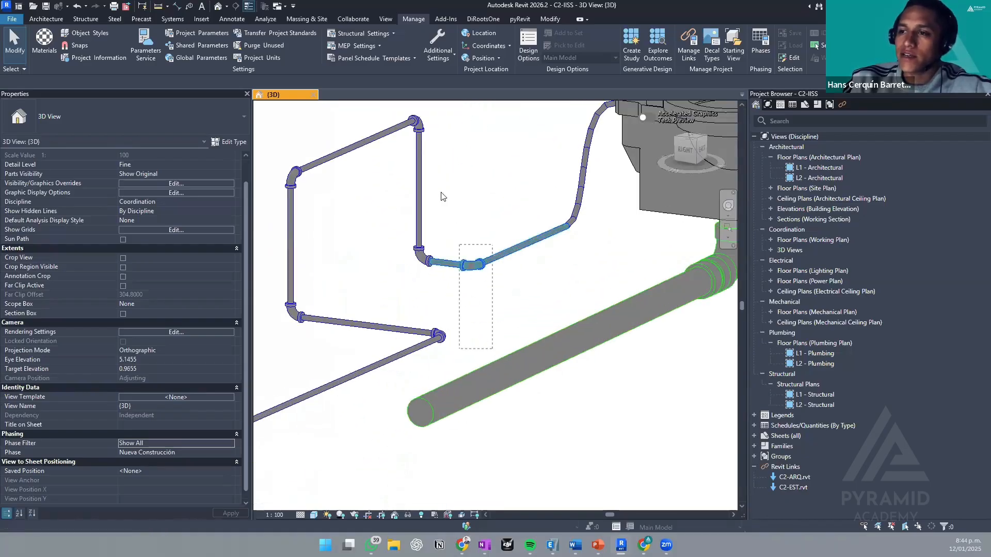
drag(441, 196, 277, 122)
middle_drag(604, 192, 588, 290)
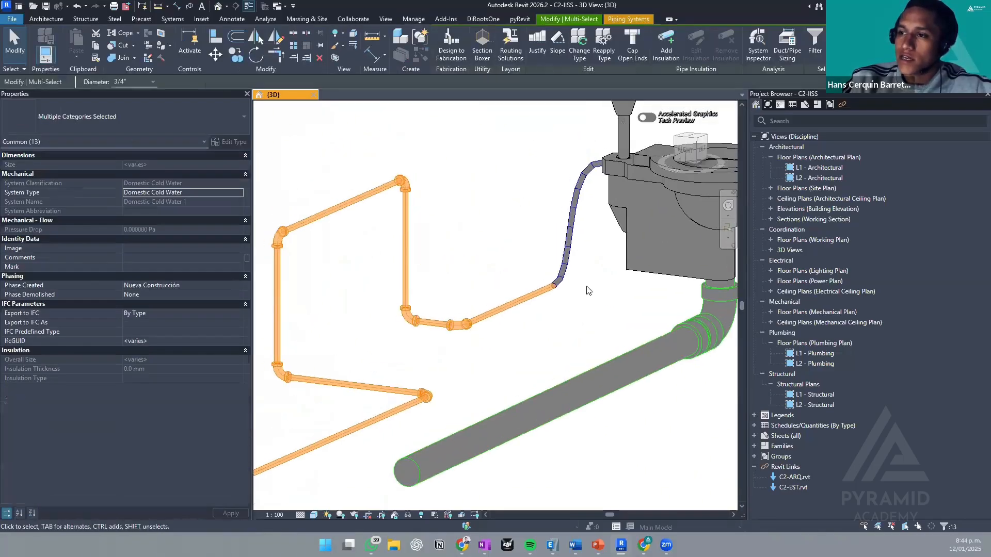
drag(585, 288, 548, 224)
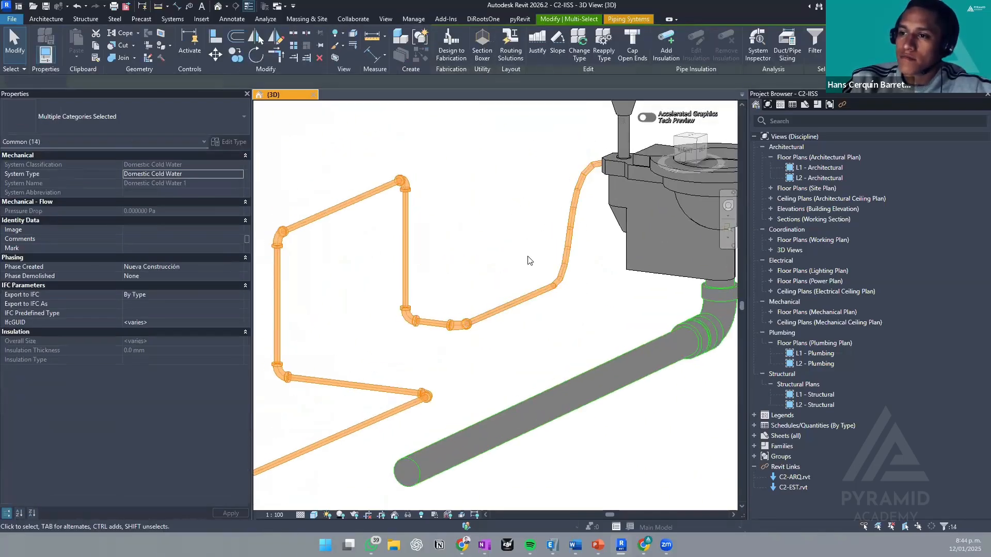
scroll(527, 259, down, 5)
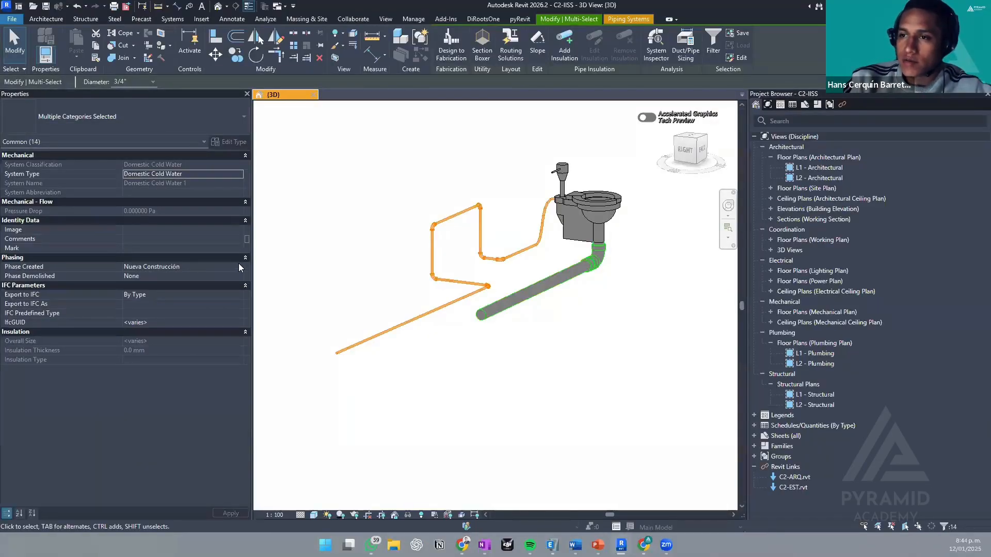
click(240, 268)
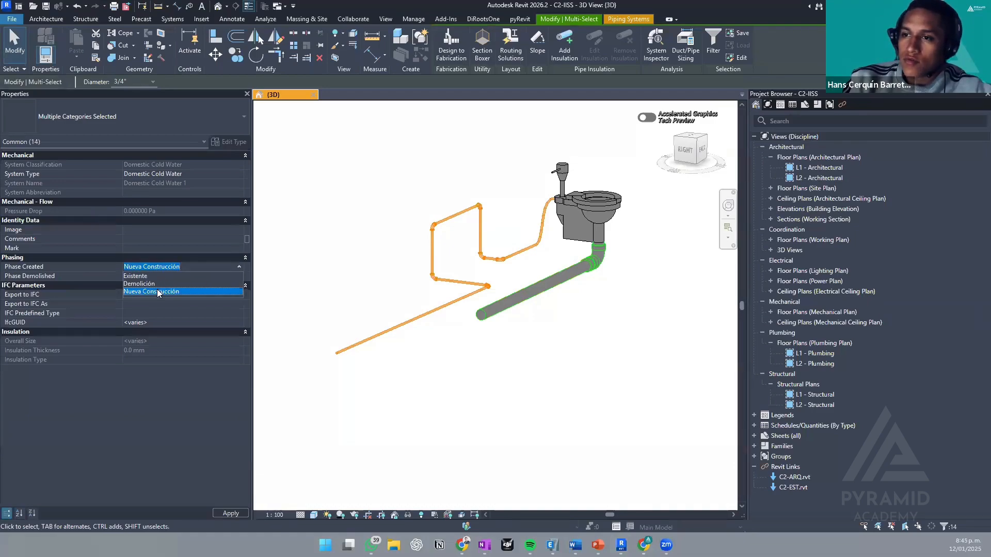
- Change the Phase Created of the toilet and its drain piping to a phase before Nueva Construcción
middle_drag(566, 270, 484, 307)
scroll(485, 308, down, 1)
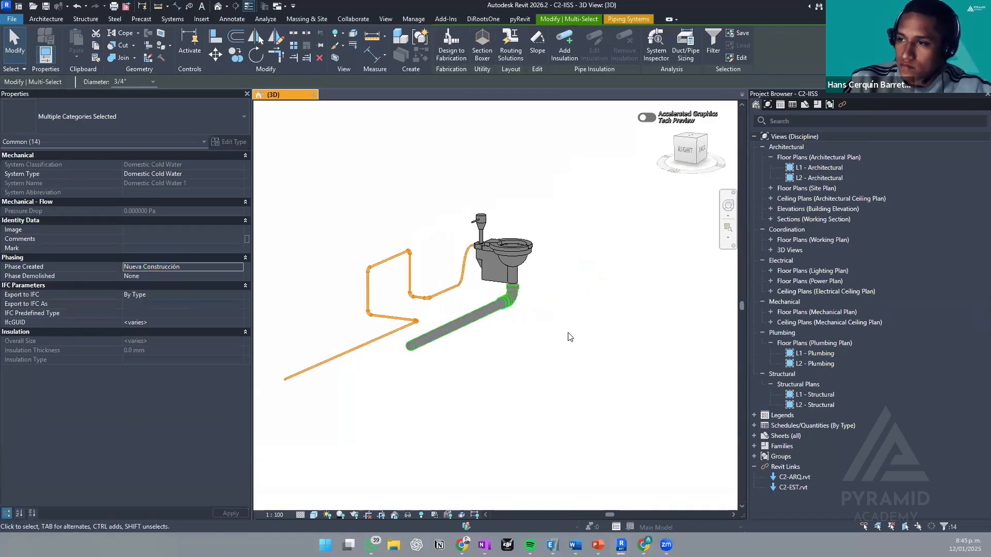
drag(570, 333, 502, 261)
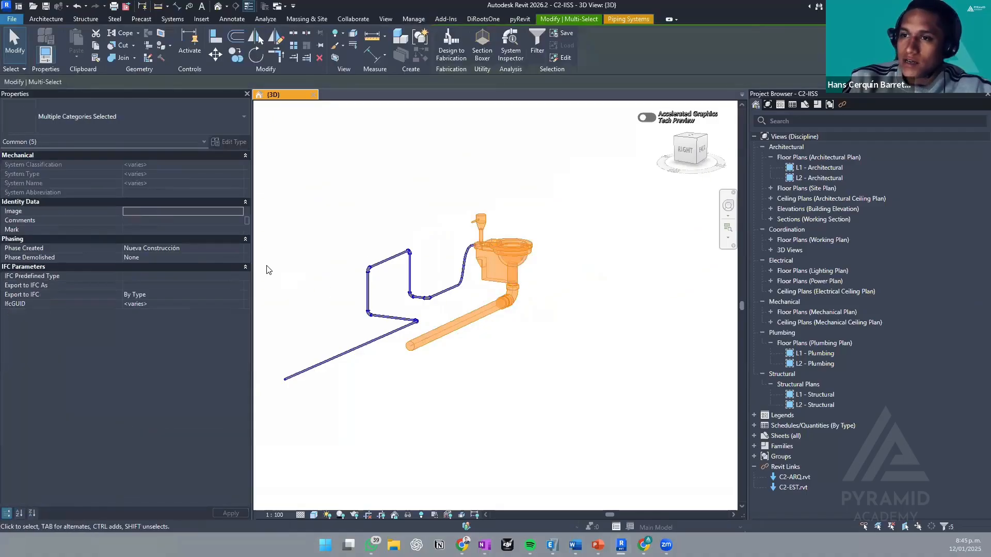
click(235, 250)
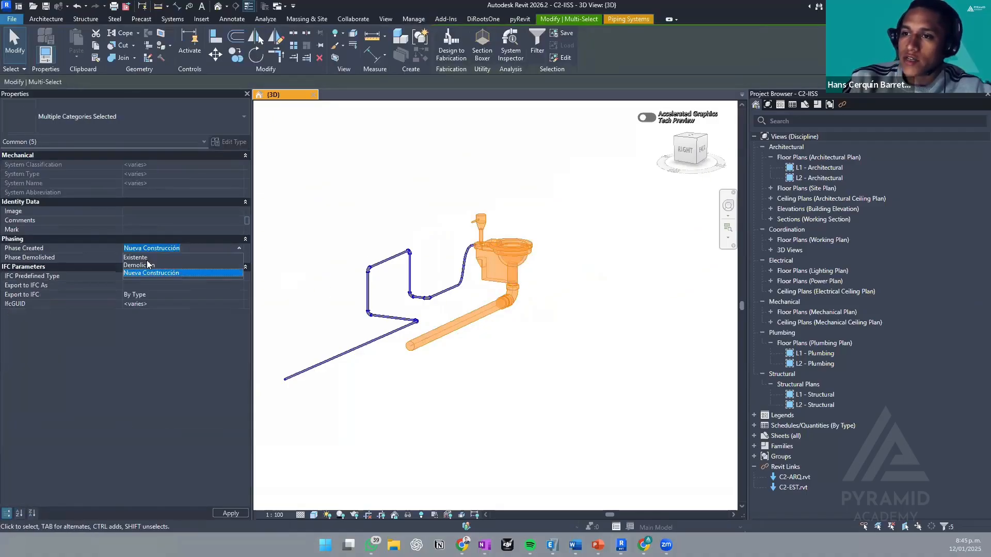
click(150, 273)
click(593, 327)
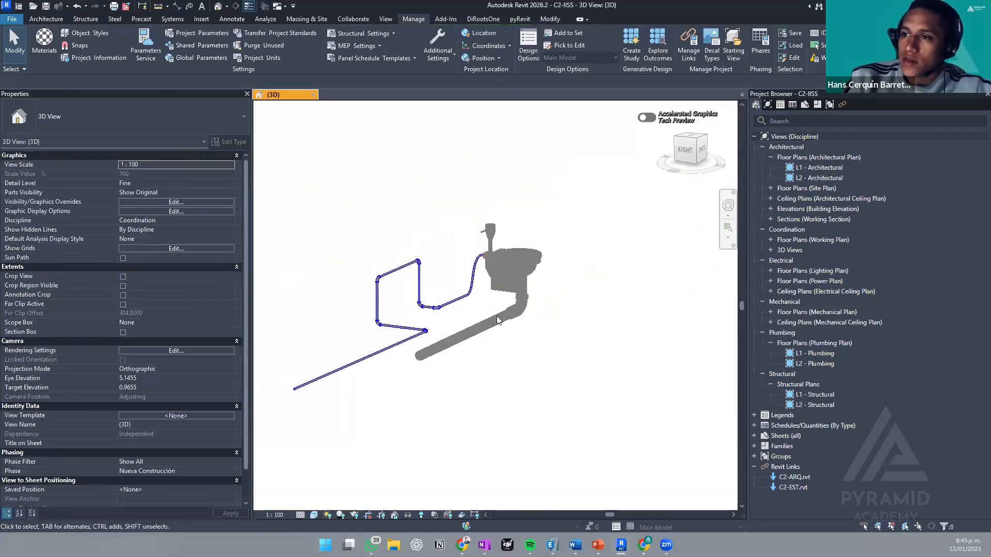
- Examine how the toilet and drain piping display against the cold water piping from several angles and distances
scroll(522, 297, up, 3)
shift+middle_drag(521, 355, 451, 473)
scroll(601, 314, down, 2)
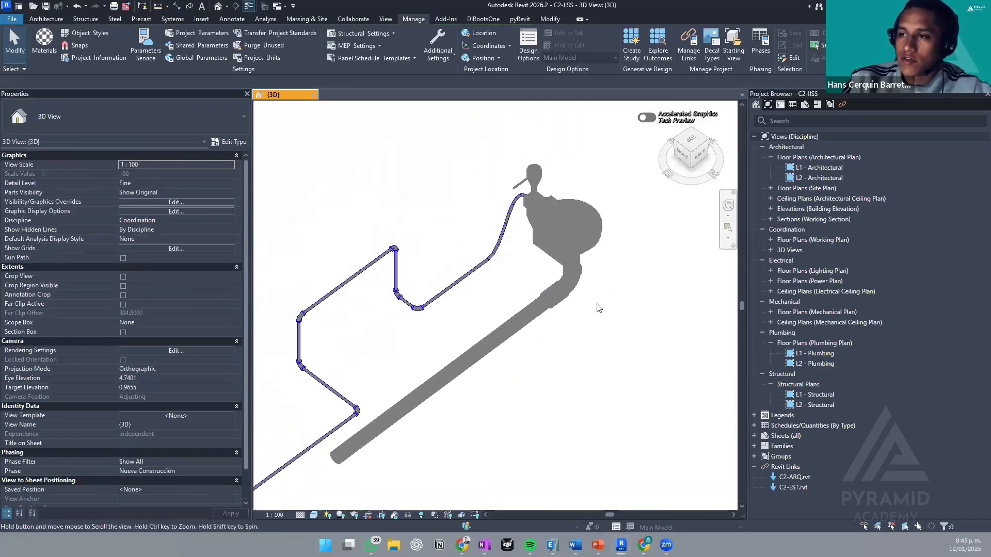
scroll(573, 215, up, 5)
scroll(625, 390, down, 1)
drag(626, 391, 630, 370)
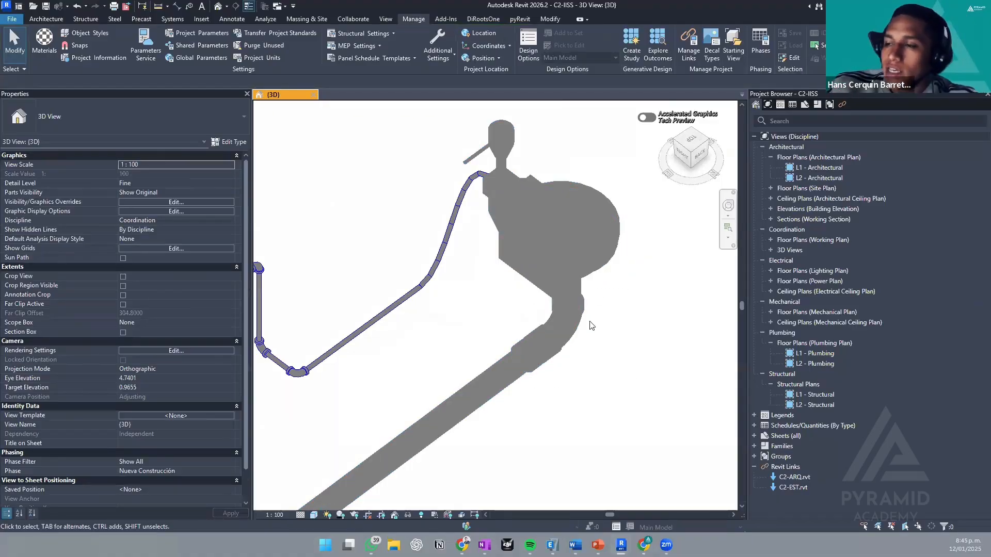
scroll(591, 325, down, 5)
shift+middle_drag(583, 378, 562, 329)
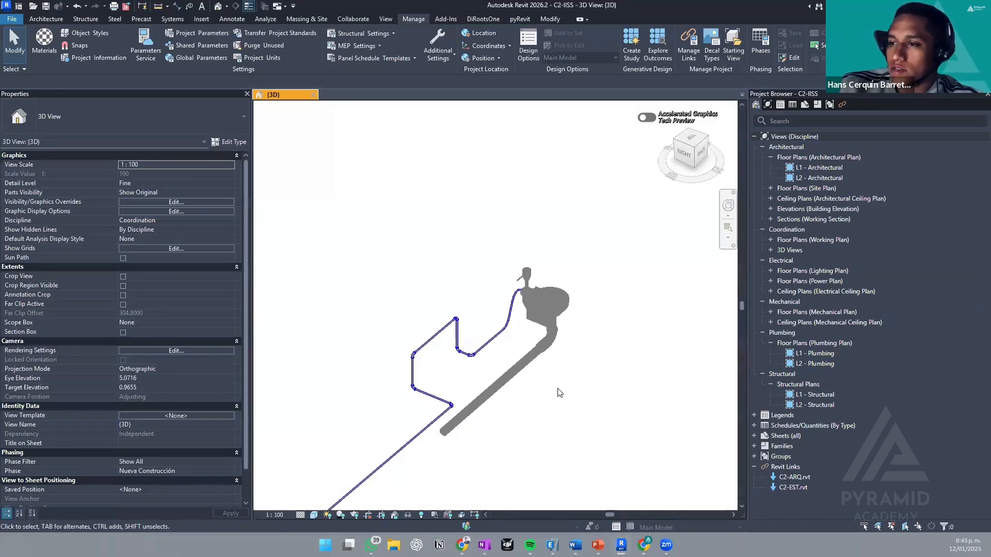
- Set the 3D view's visual style to Consistent Colors
scroll(559, 390, up, 2)
drag(592, 344, 551, 330)
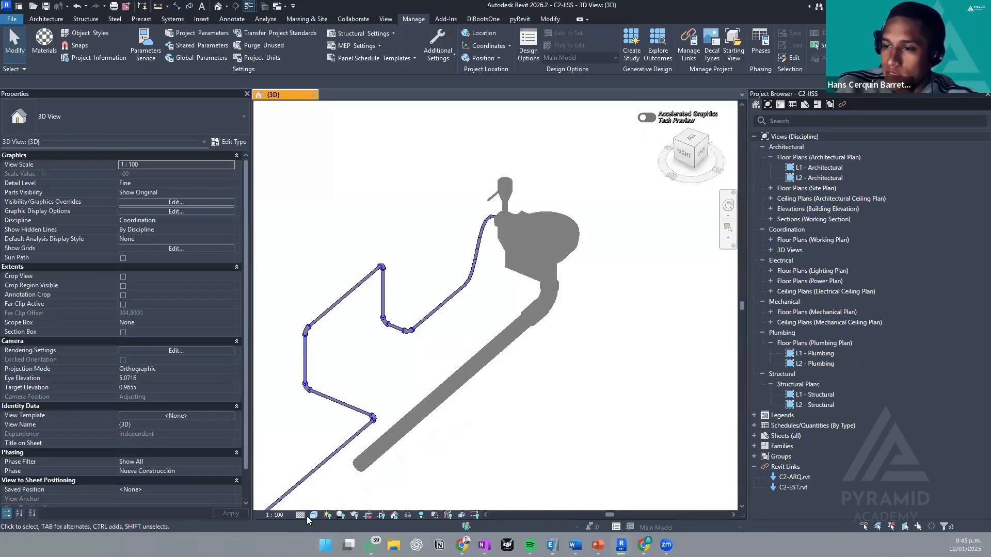
click(313, 516)
click(338, 486)
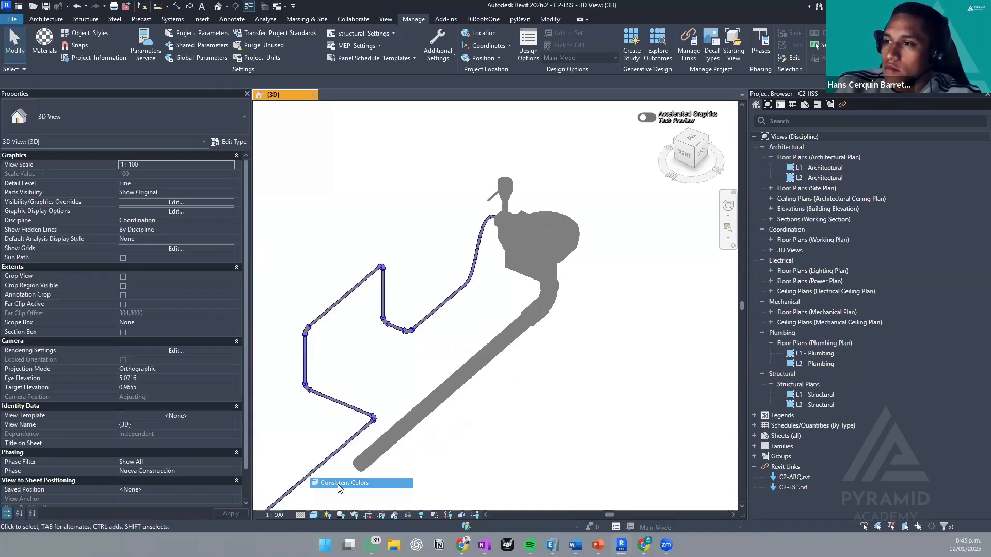
- Switch the 3D view's visual style to Textures and after that to Realistic
click(314, 517)
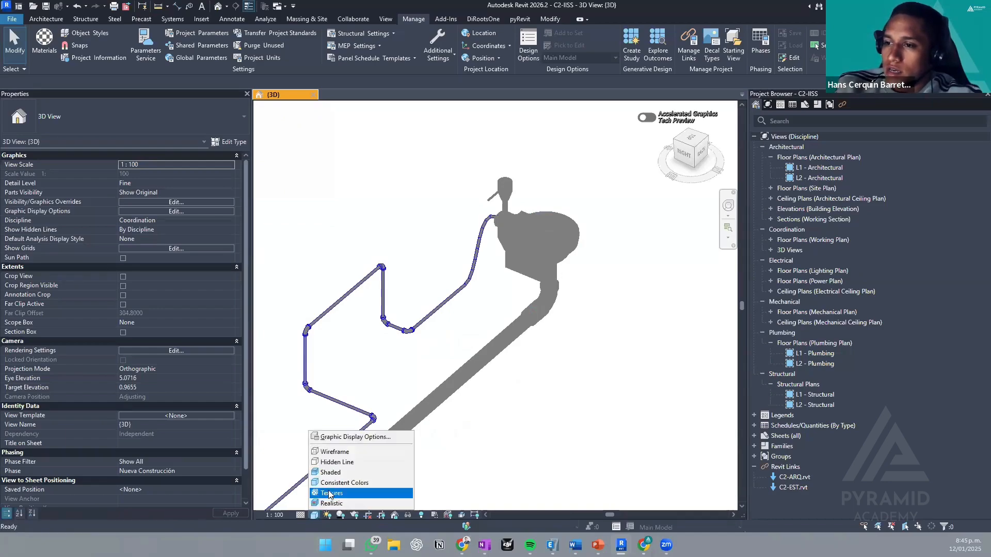
click(333, 494)
middle_drag(555, 313, 536, 305)
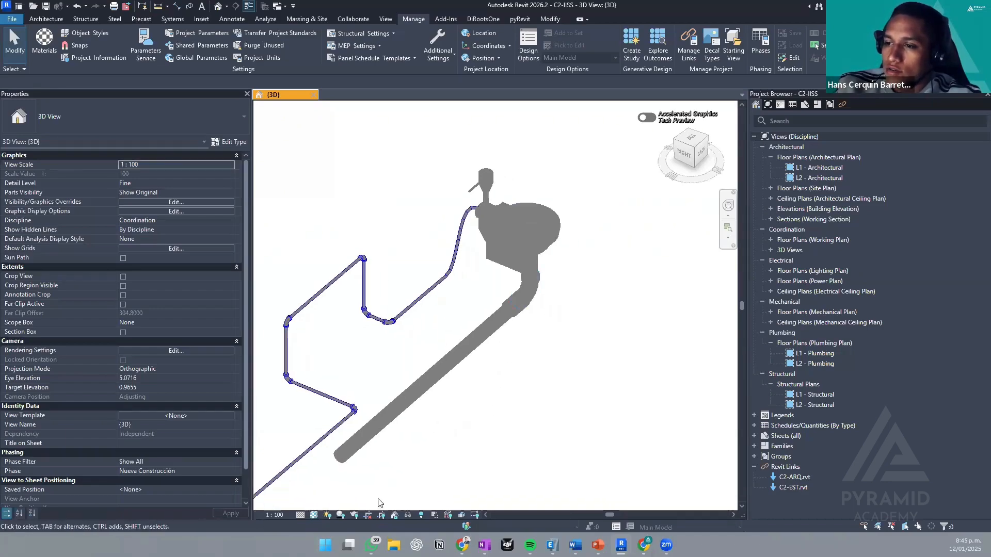
click(314, 517)
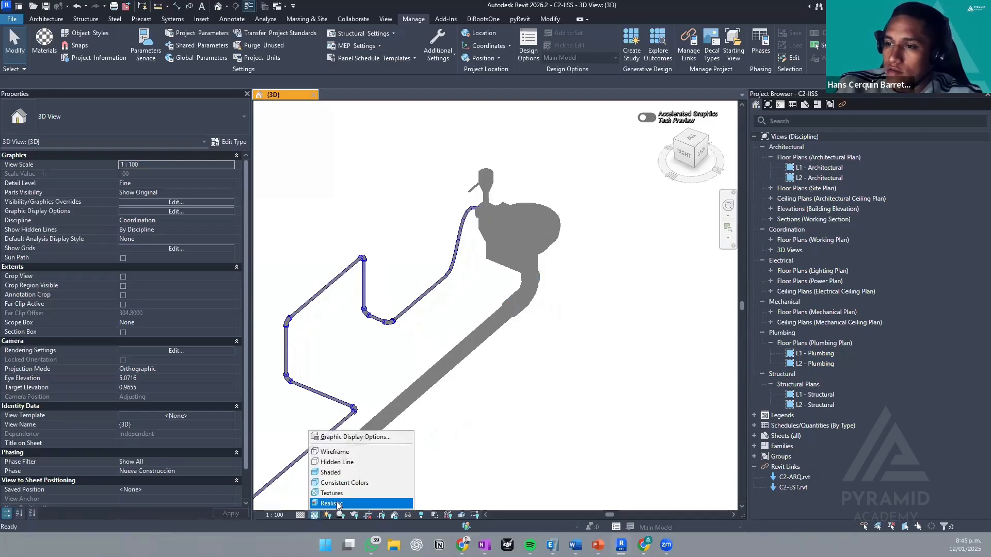
click(433, 468)
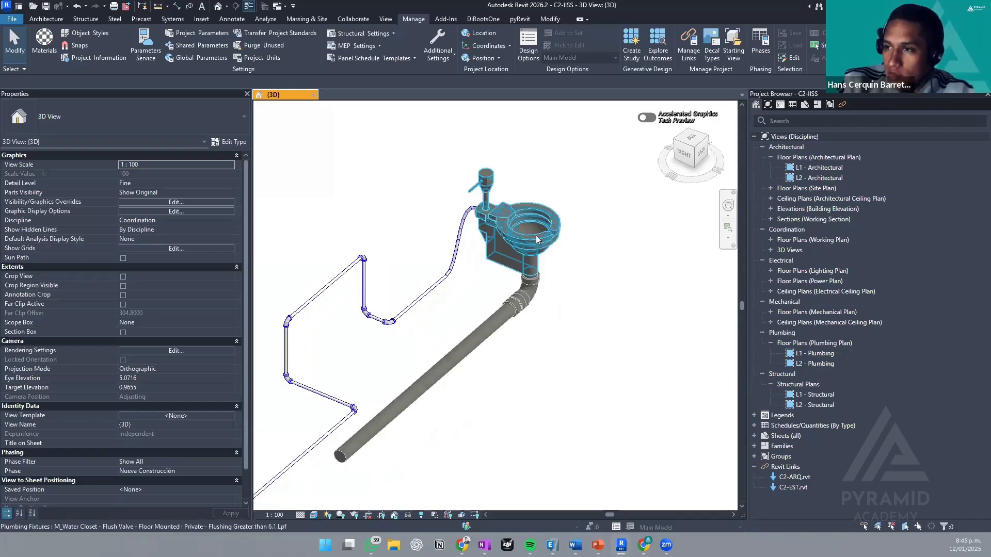
- Select the toilet with its connected drain piping and set Phase Created to Nueva Construcción
scroll(535, 236, up, 3)
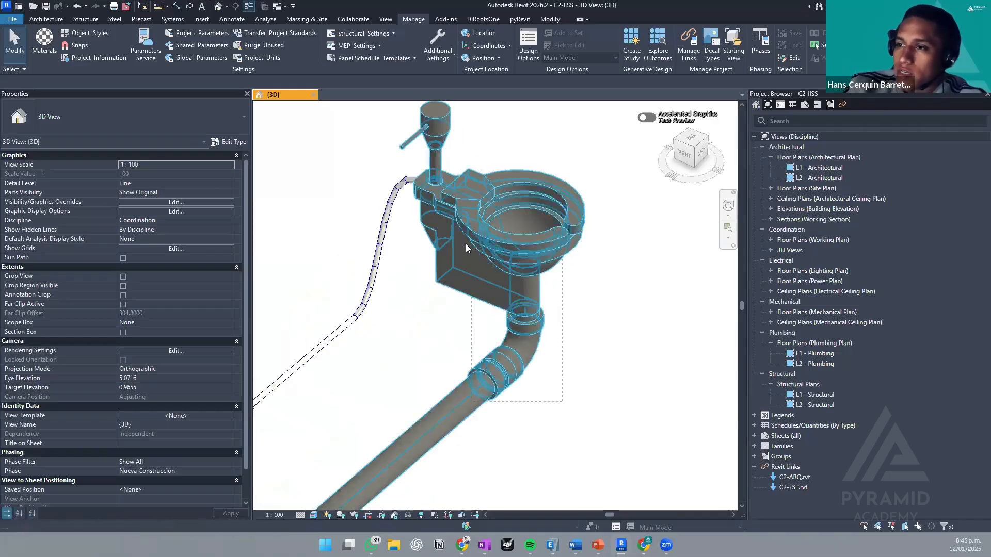
key(Tab)
click(493, 260)
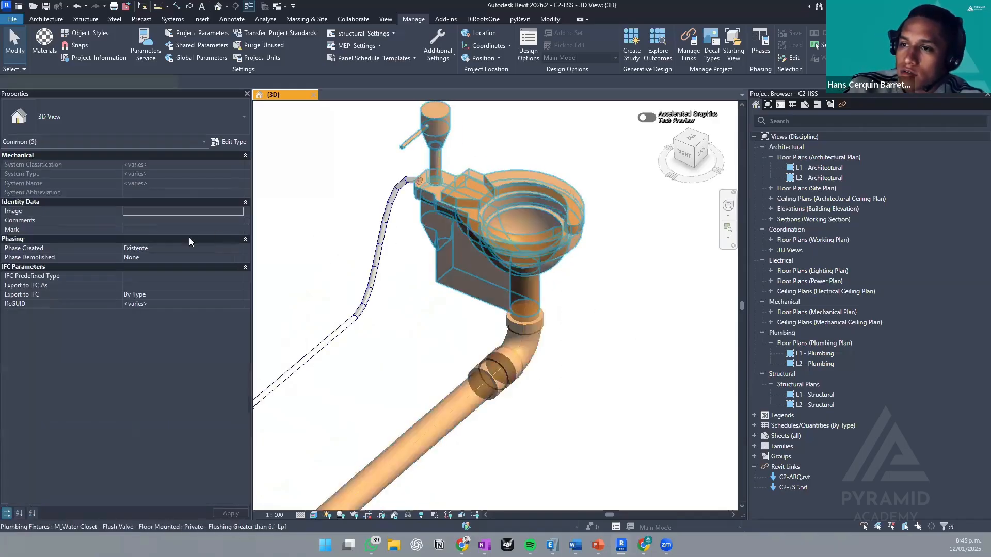
click(237, 249)
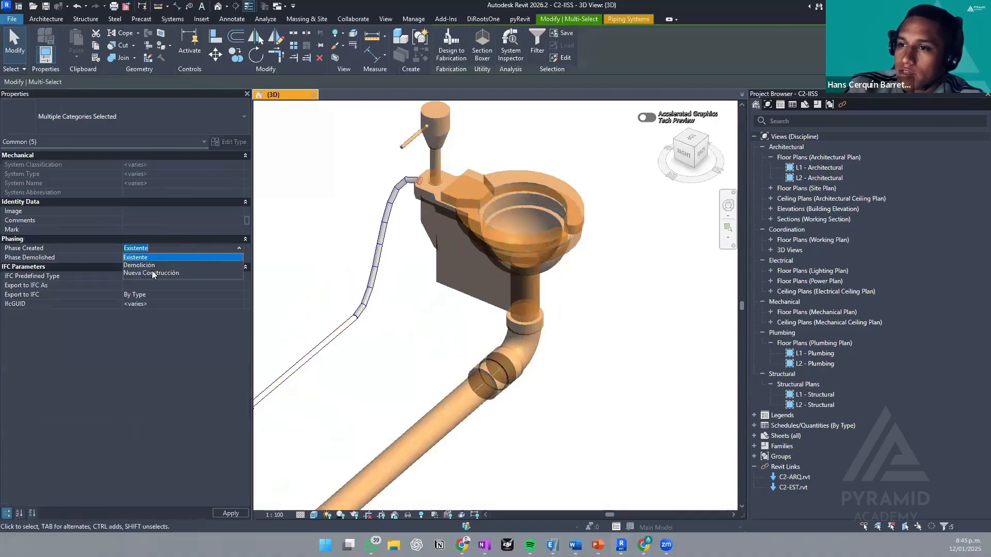
click(152, 268)
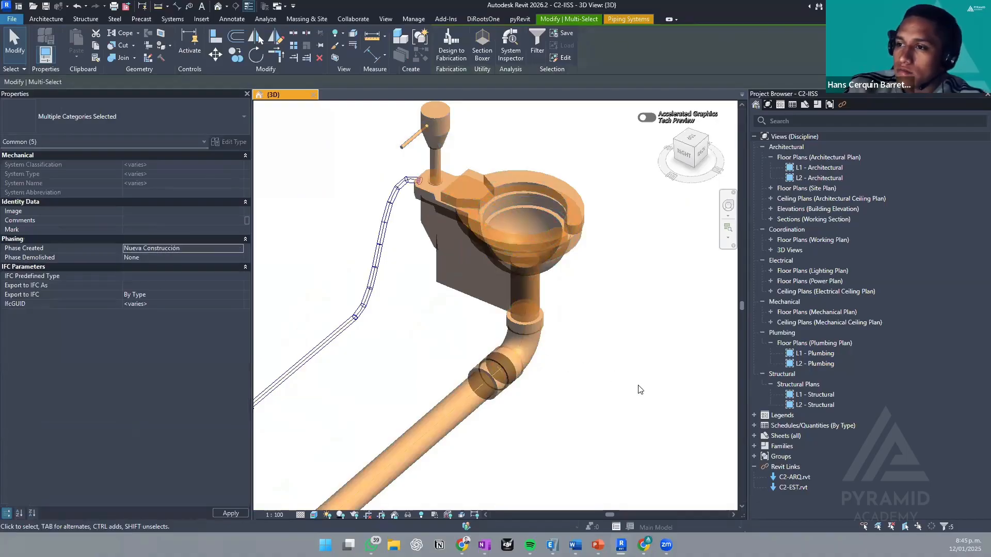
click(640, 390)
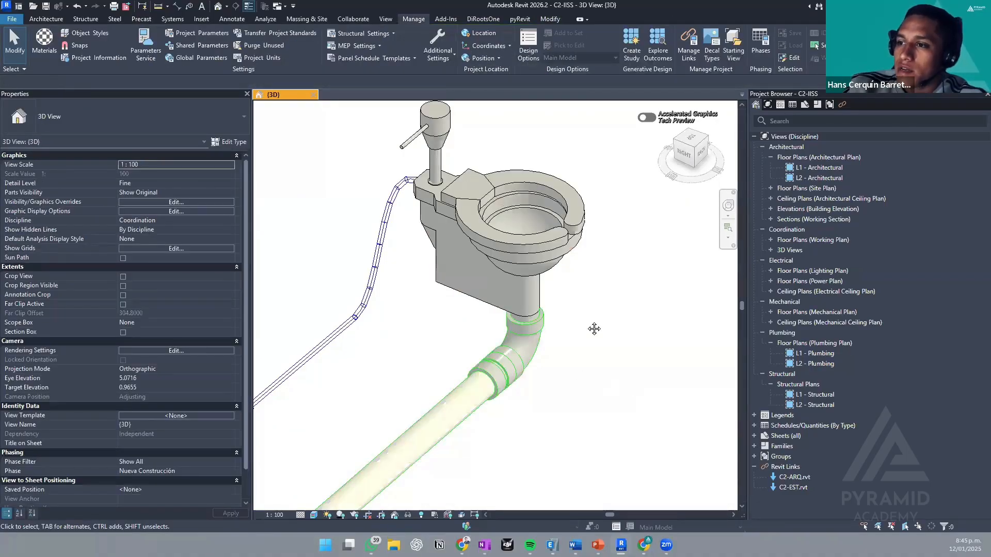
- Inspect the toilet's drain bend, select the toilet and drain piping again, and set their Phase Created to Demolición
middle_drag(595, 329, 602, 294)
scroll(602, 295, down, 2)
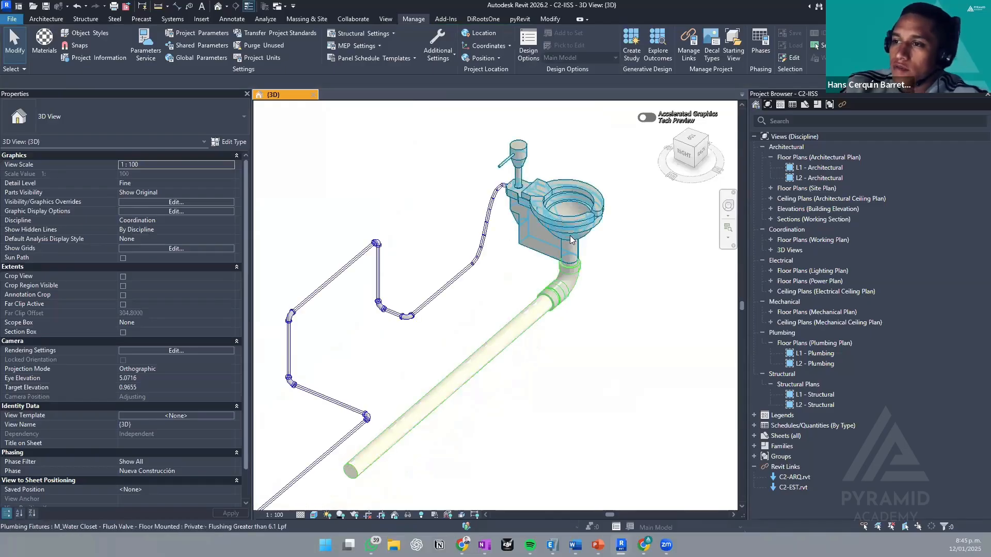
scroll(563, 273, up, 3)
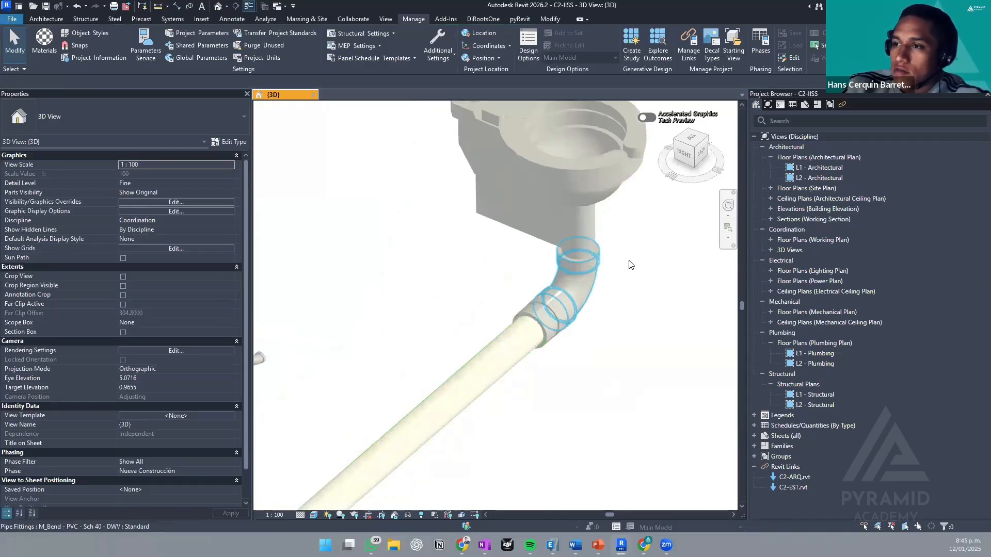
middle_drag(622, 271, 548, 326)
drag(572, 408, 566, 360)
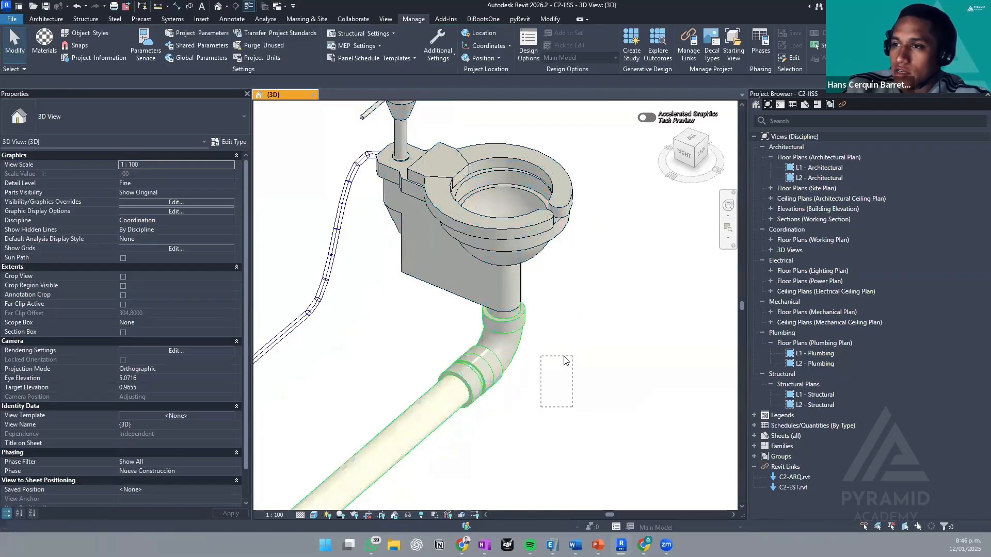
drag(482, 309, 462, 293)
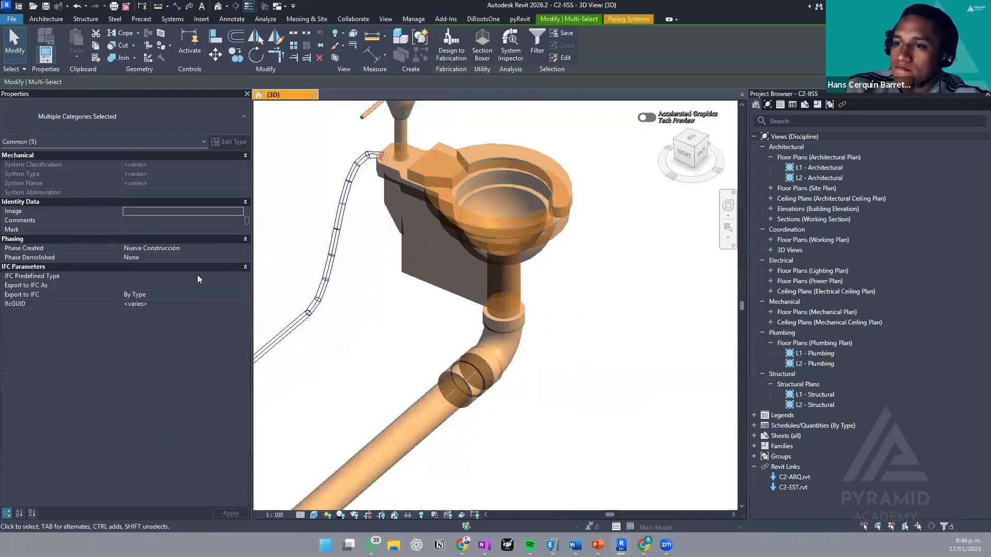
click(238, 249)
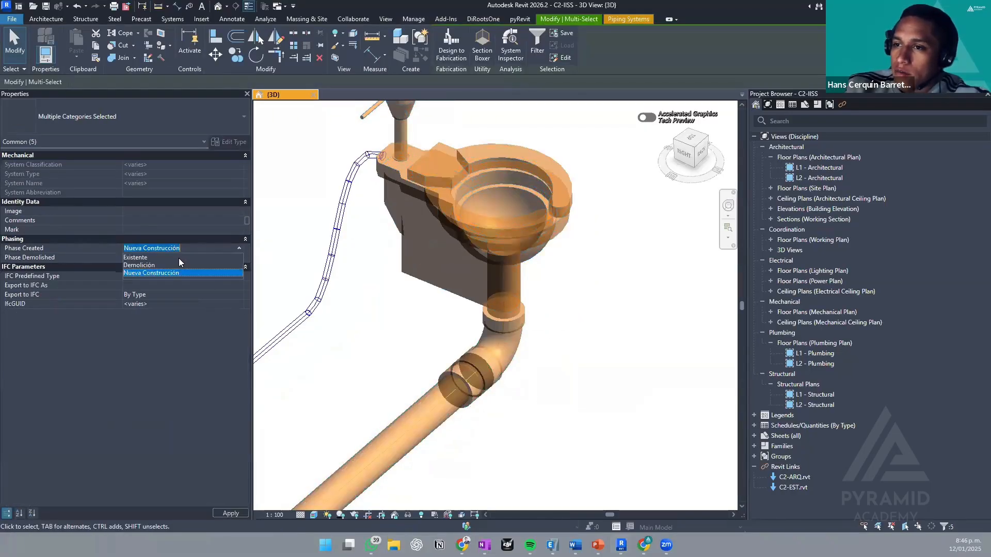
click(178, 265)
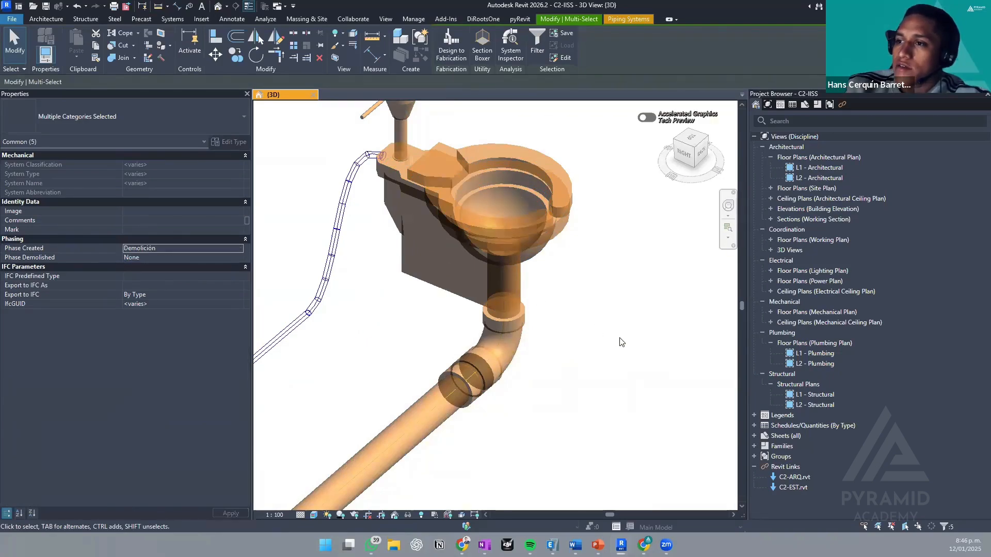
click(621, 338)
- Select the toilet and drain piping once more and set their Phase Created to Existente
scroll(517, 307, up, 5)
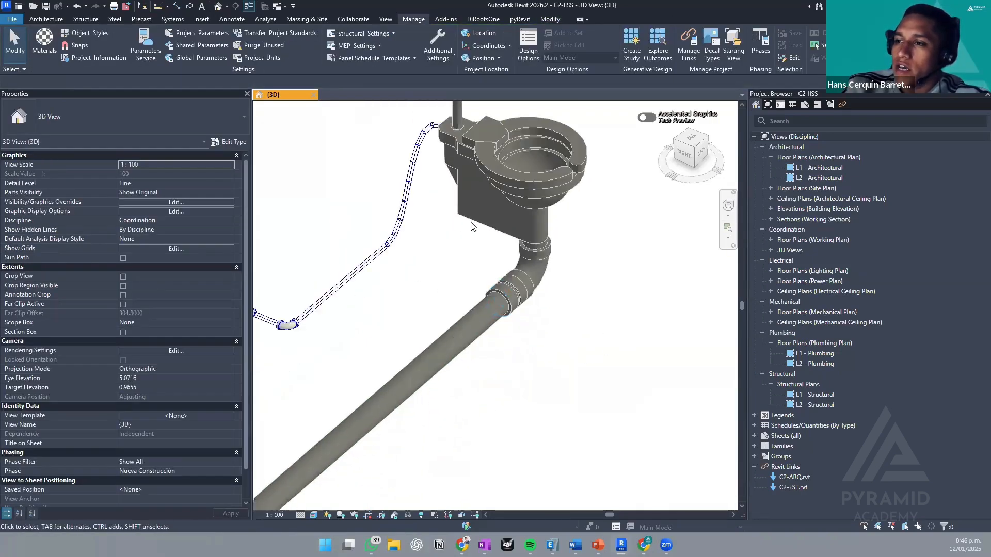
drag(632, 406, 463, 213)
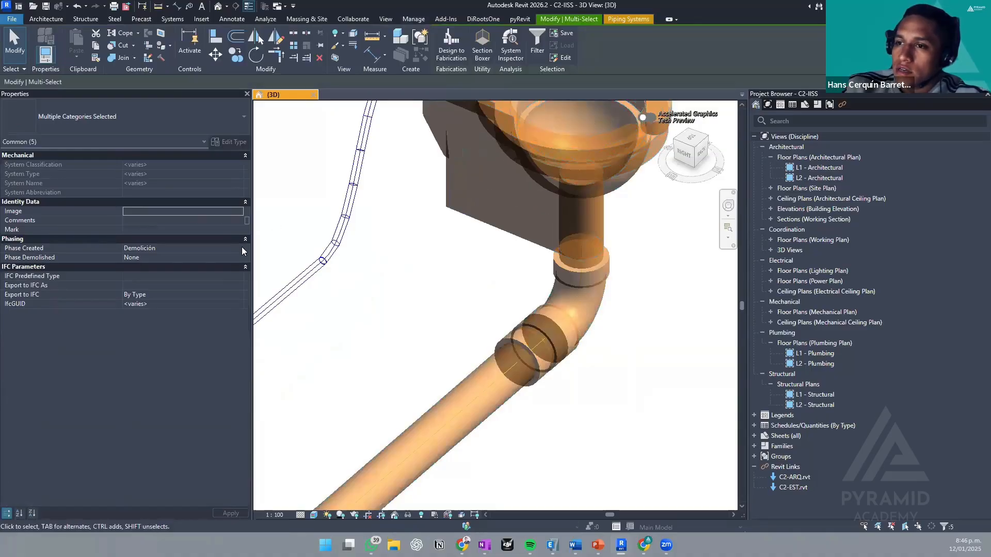
click(220, 251)
click(182, 257)
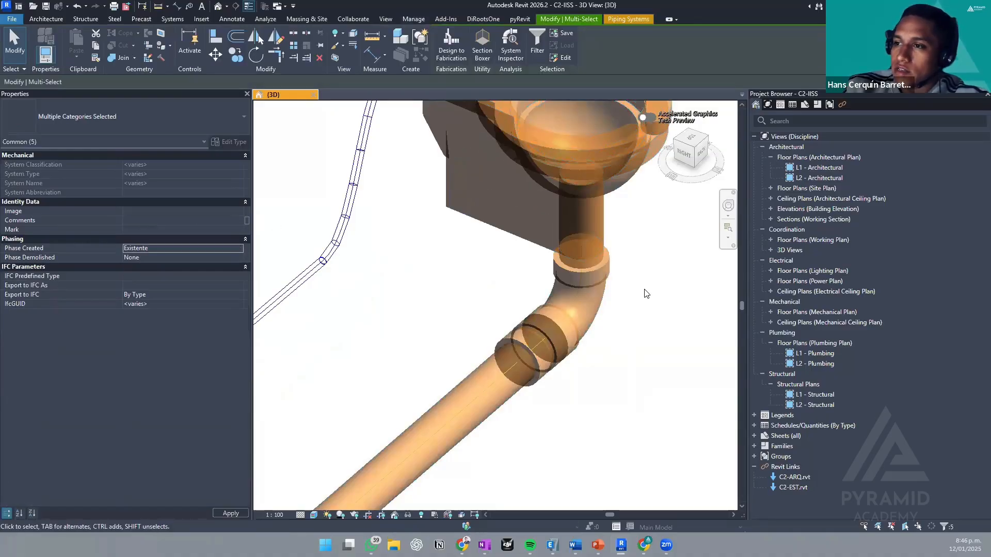
scroll(628, 279, down, 8)
key(Escape)
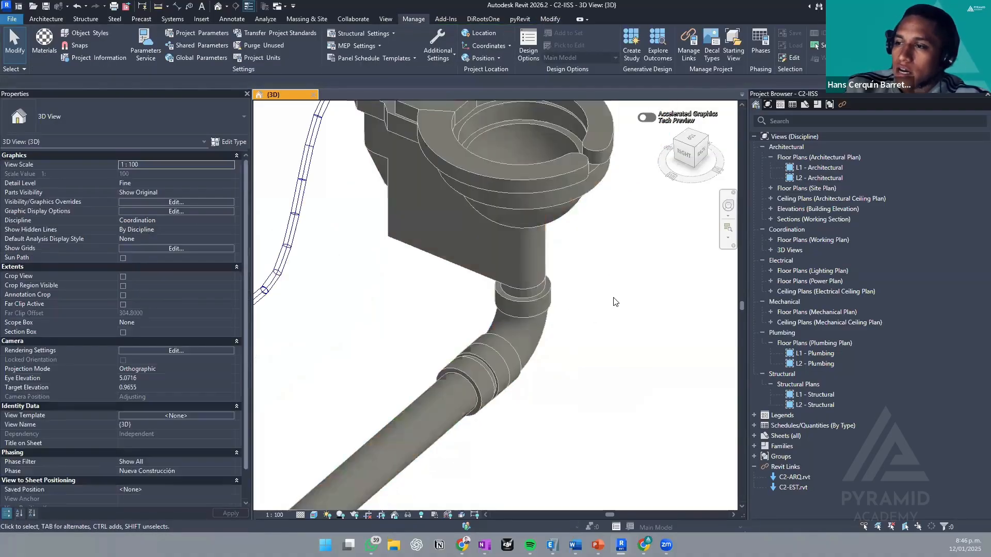
- Examine the cold water run from several angles, selecting a 3/4" pipe, and compare its display with the toilet and drain piping
scroll(572, 284, up, 1)
middle_drag(572, 285, 618, 229)
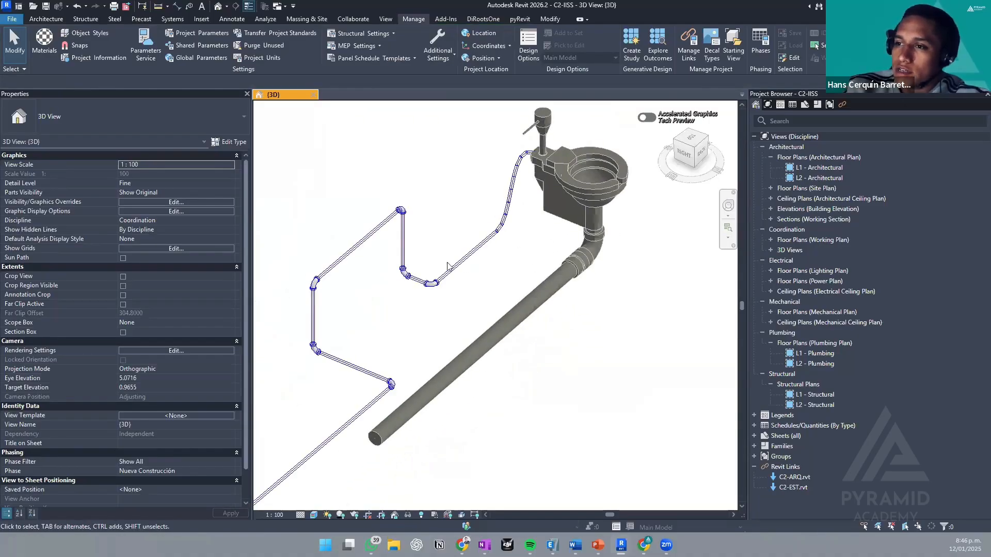
middle_drag(397, 233, 419, 208)
shift+middle_drag(428, 255, 275, 309)
scroll(612, 263, up, 2)
click(546, 345)
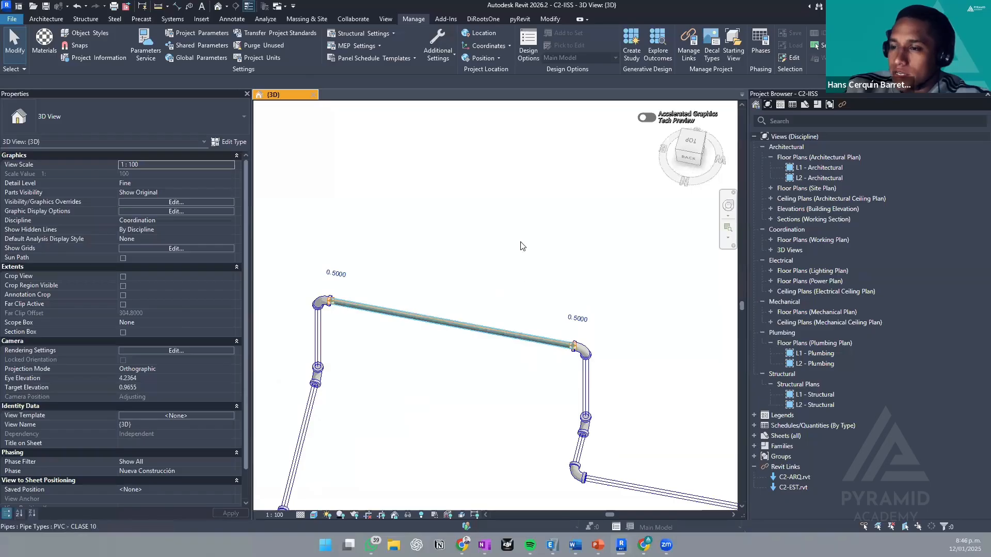
shift+middle_drag(522, 243, 642, 272)
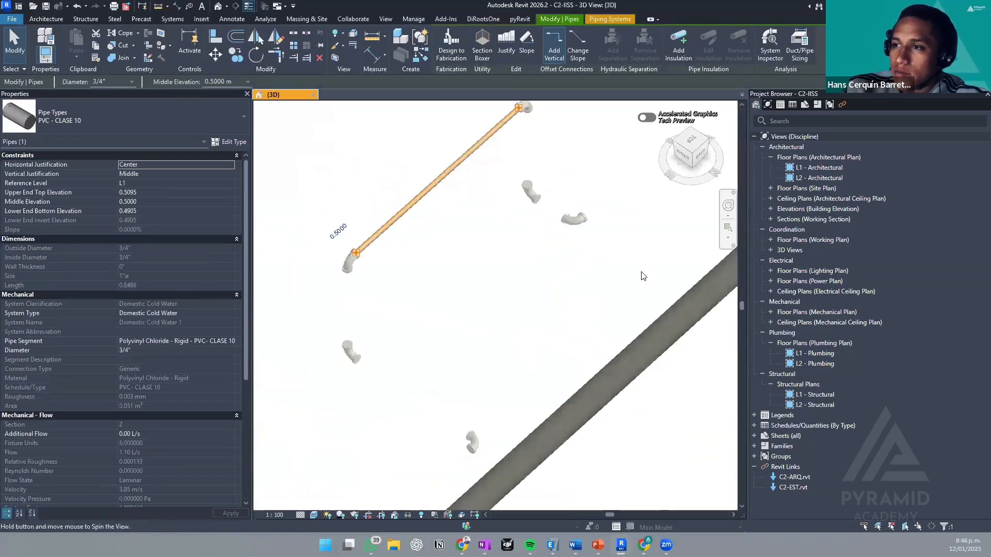
click(637, 243)
shift+middle_drag(551, 275, 408, 245)
click(408, 246)
click(542, 199)
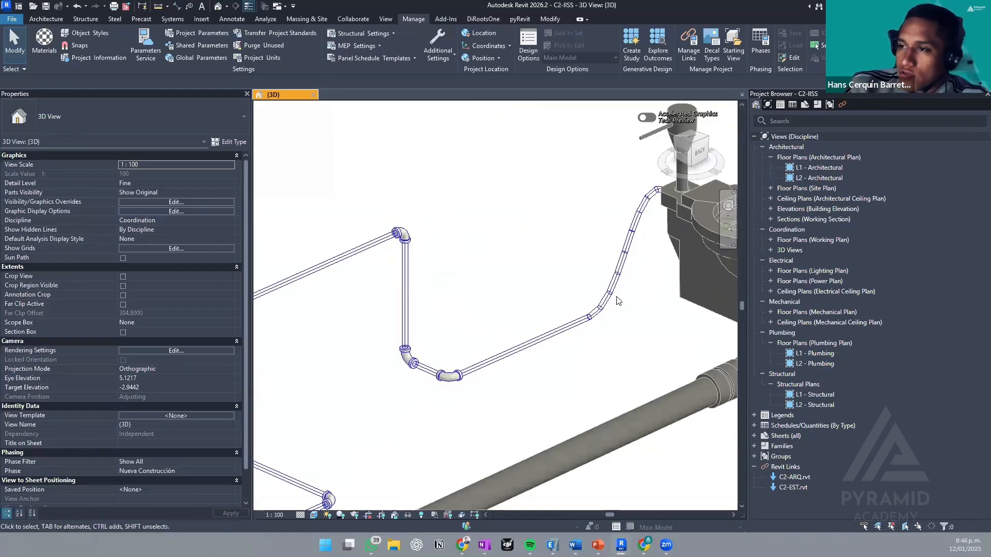
middle_drag(551, 292, 519, 258)
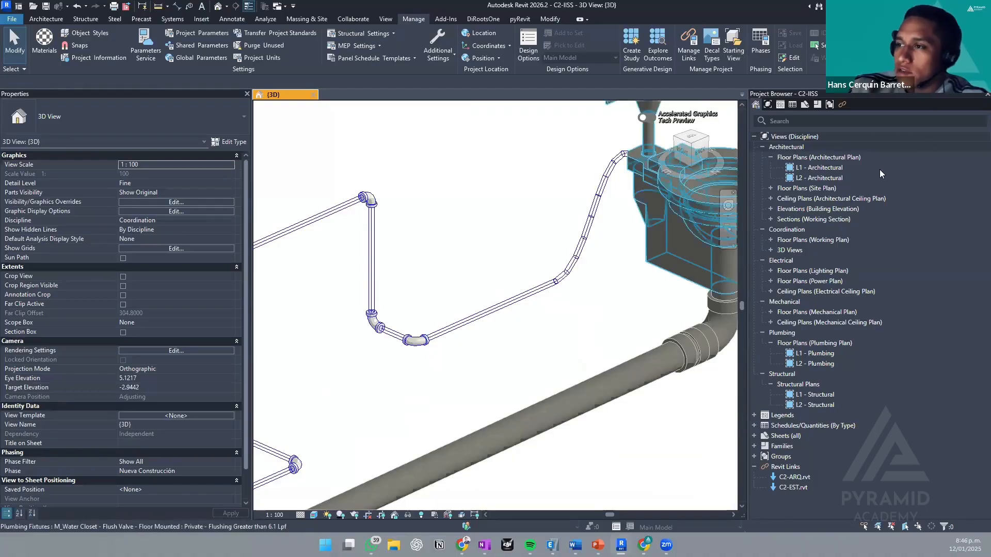
- Open the L2 - Architectural floor plan, checking the L1 - Architectural view's properties on the way
click(838, 168)
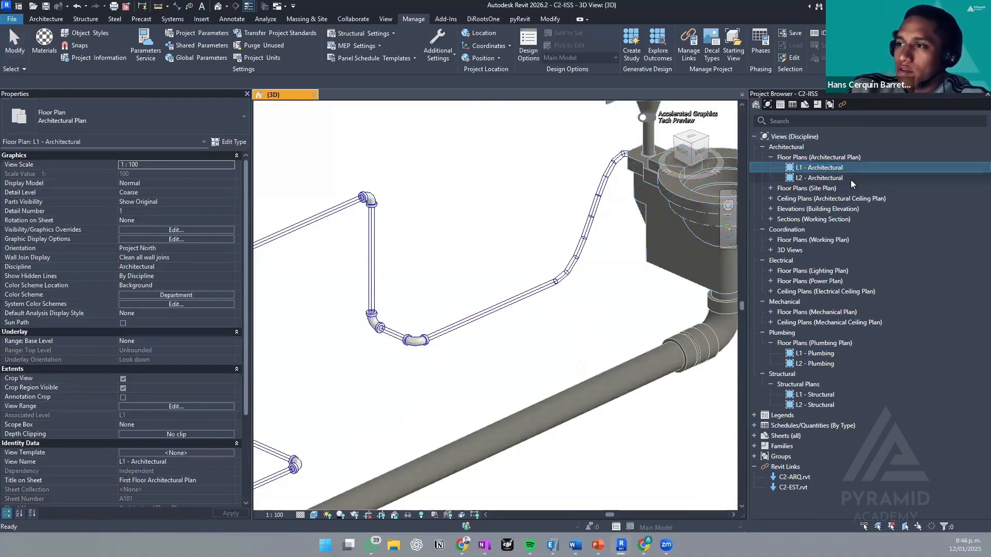
click(850, 178)
double_click(851, 179)
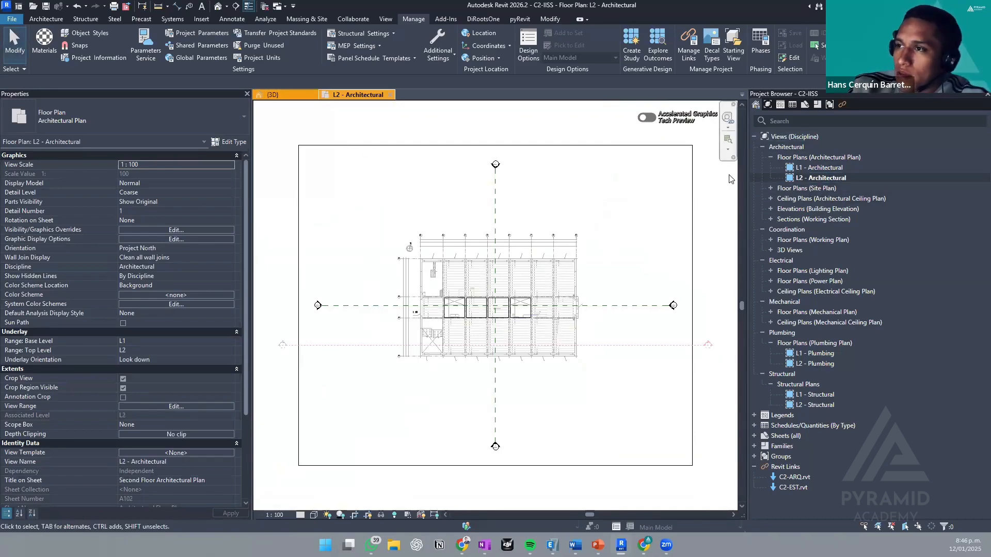
- Remove the imported TEMPLATE.dwg CAD file from the project through Manage Links
click(693, 46)
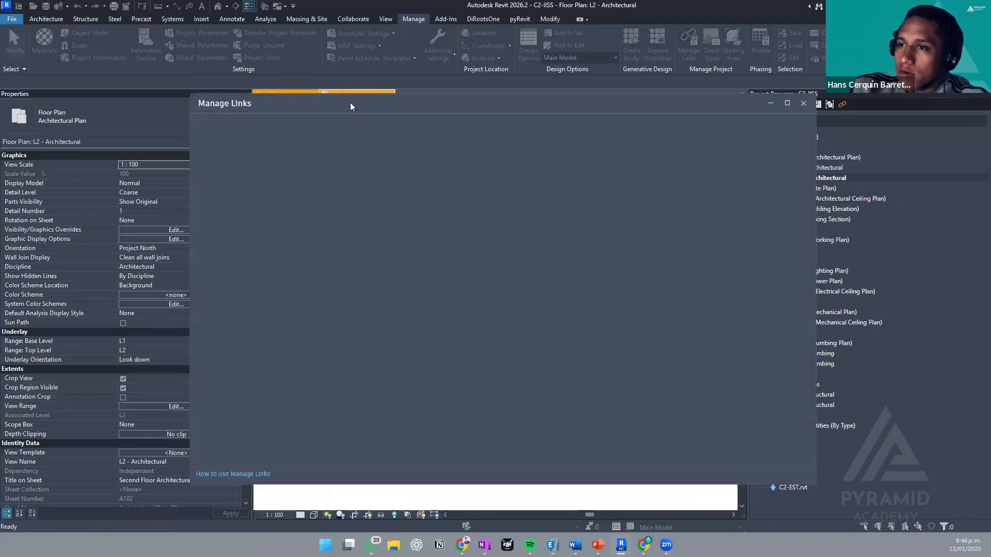
click(256, 242)
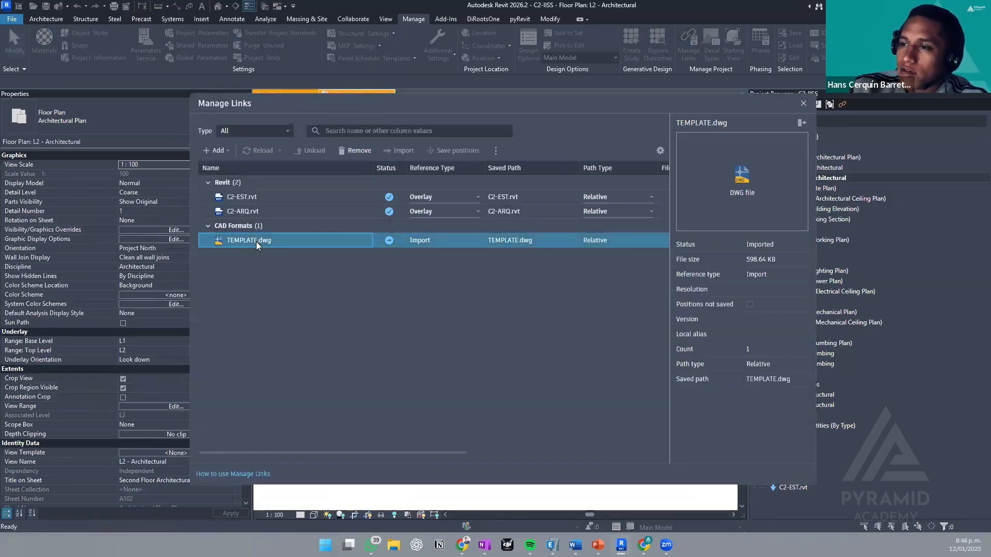
click(352, 153)
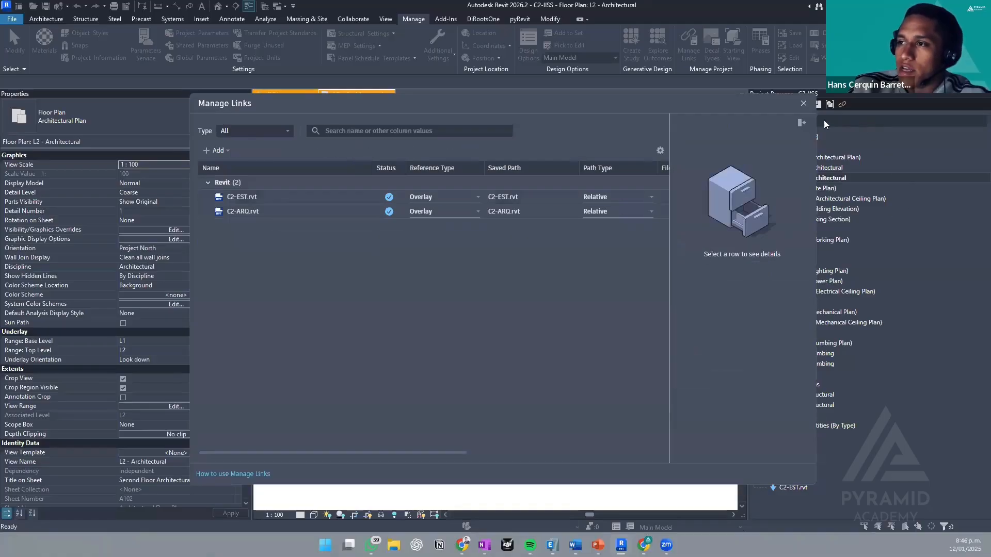
click(803, 104)
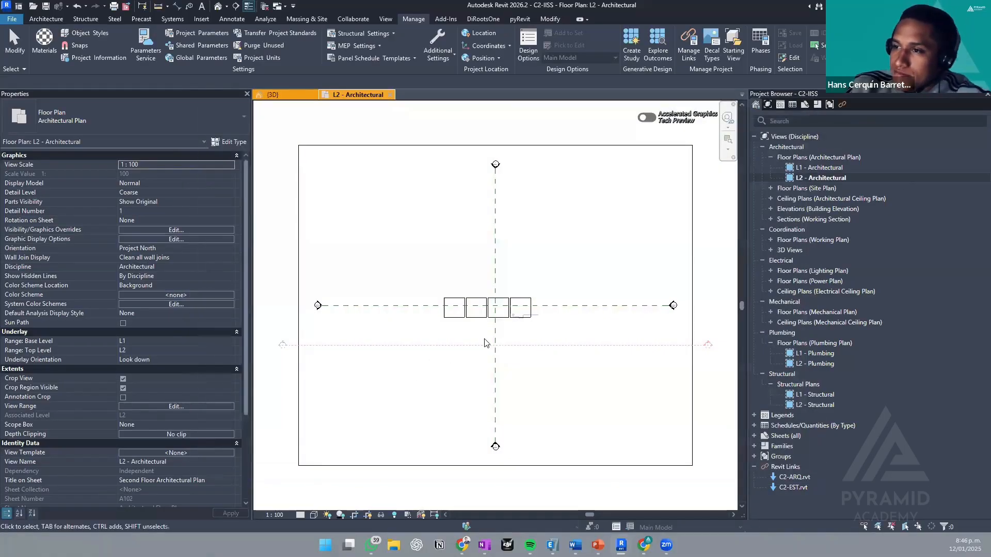
- Inspect the toilet and cold water run in the L2 - Architectural plan and return to the whole bathroom piping in the 3D view
scroll(523, 325, up, 5)
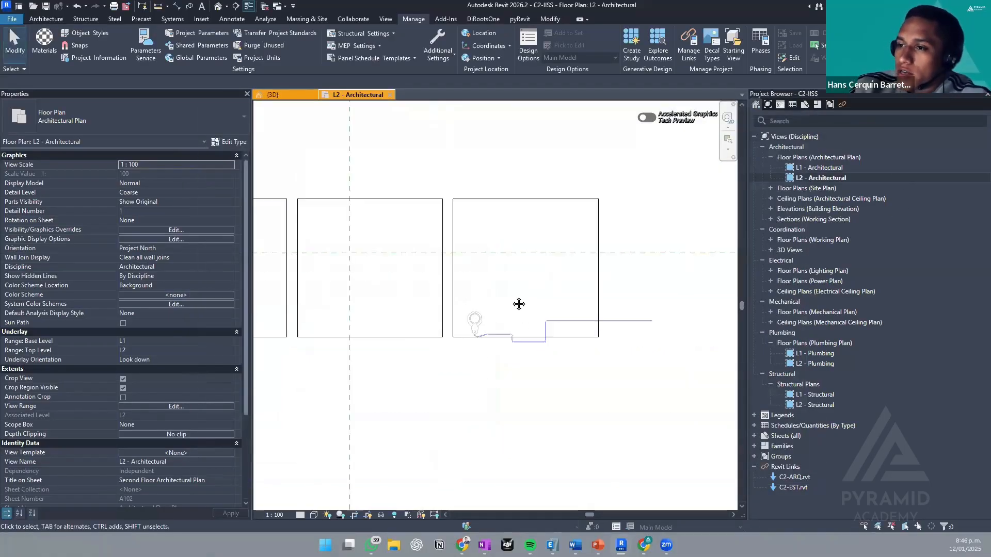
middle_drag(525, 367, 535, 421)
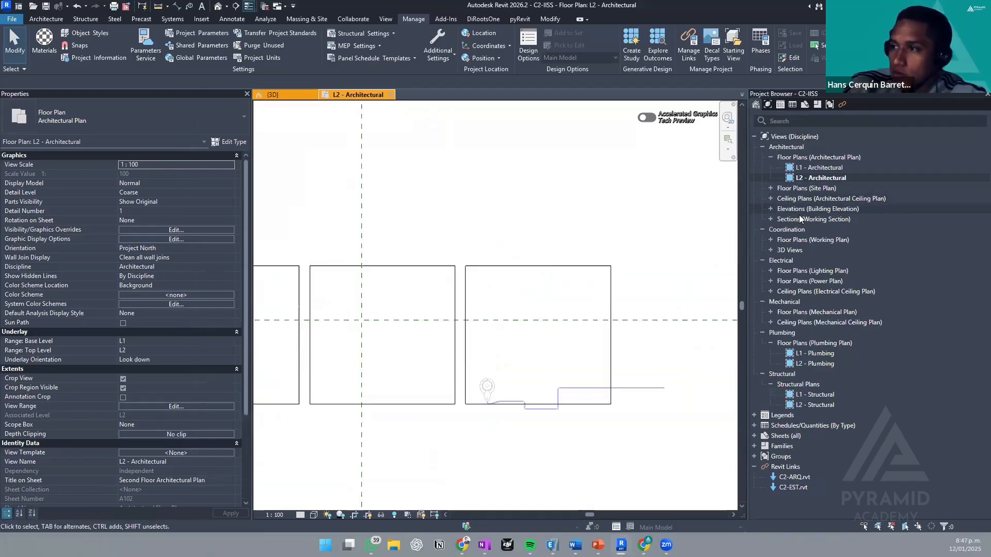
click(824, 168)
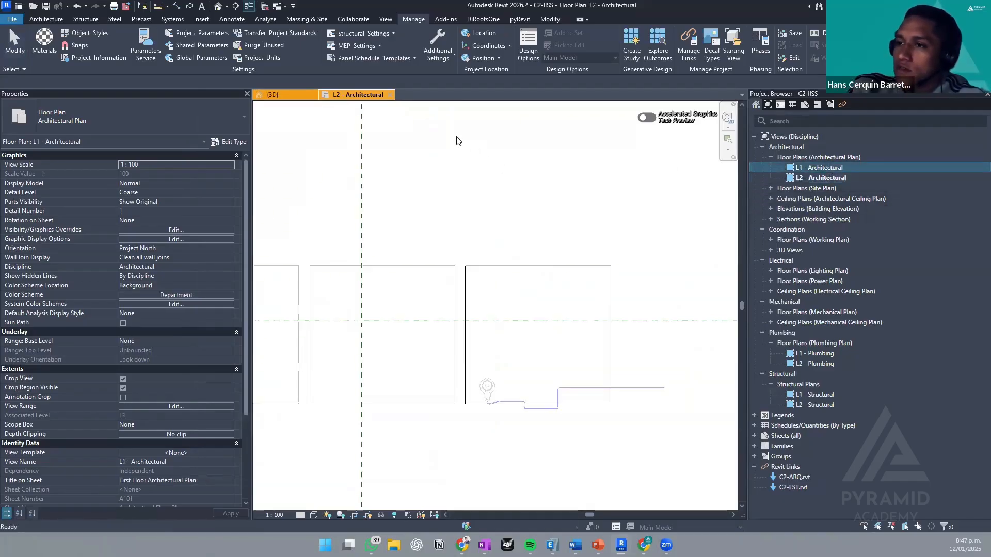
click(279, 98)
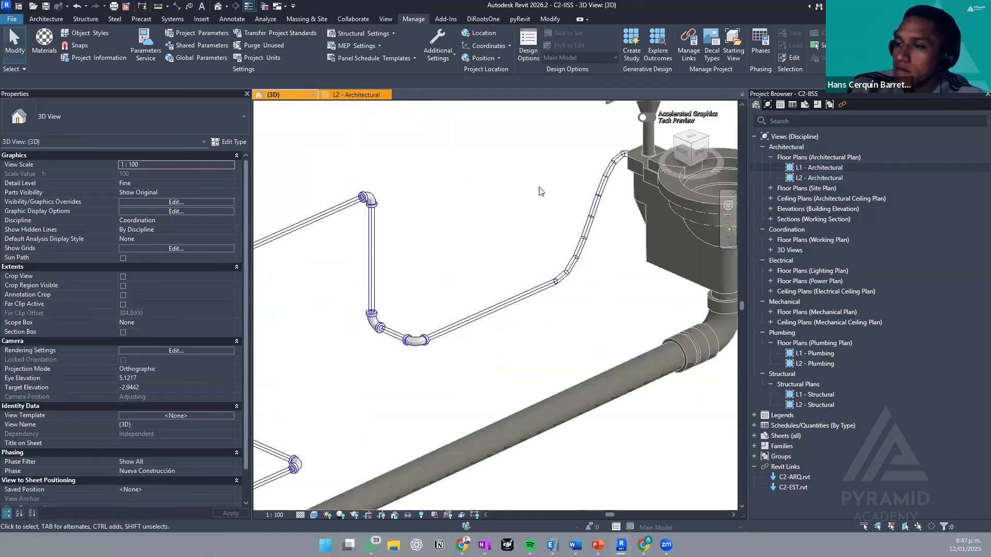
scroll(542, 201, down, 3)
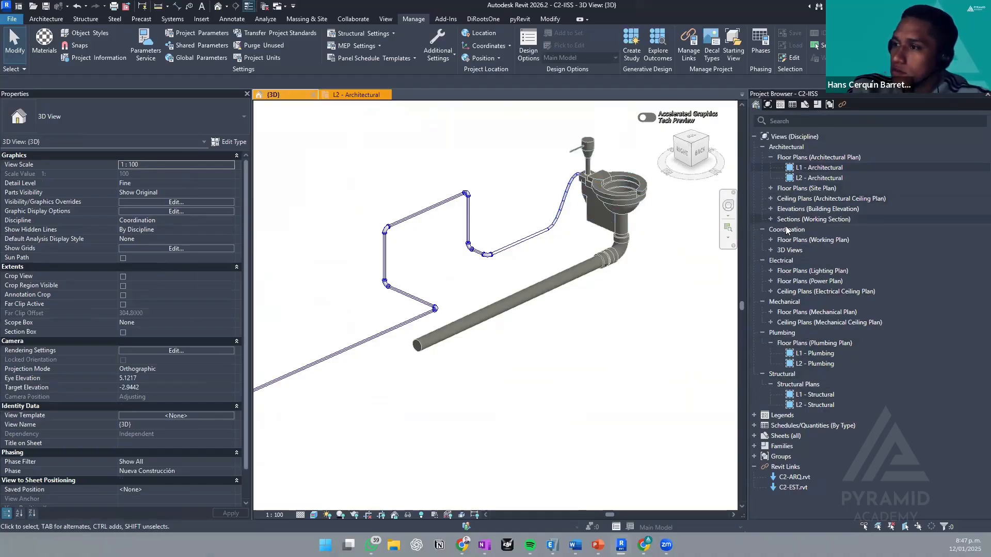
- Open the Cover Sheet View among the coordination 3D views to check it, and close it again
click(771, 250)
double_click(803, 271)
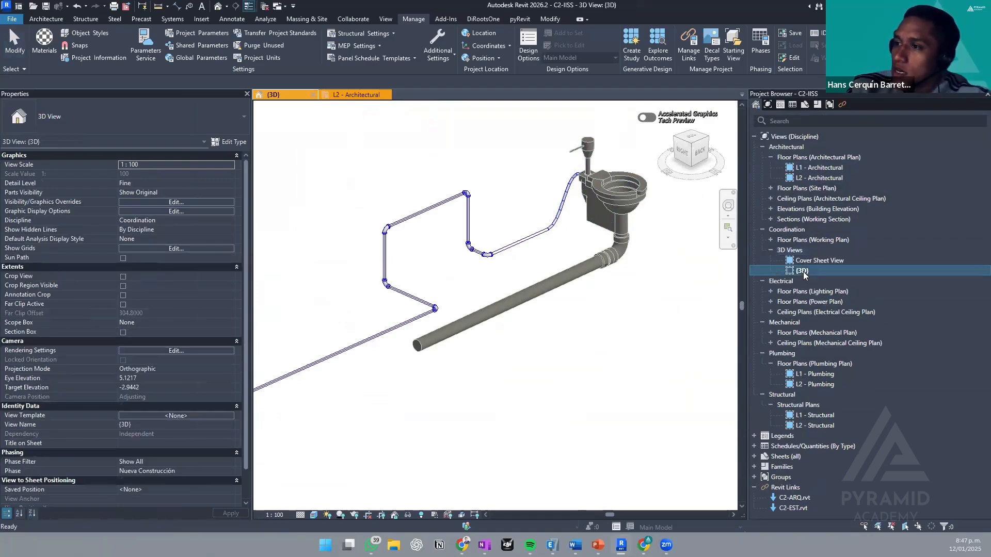
double_click(803, 272)
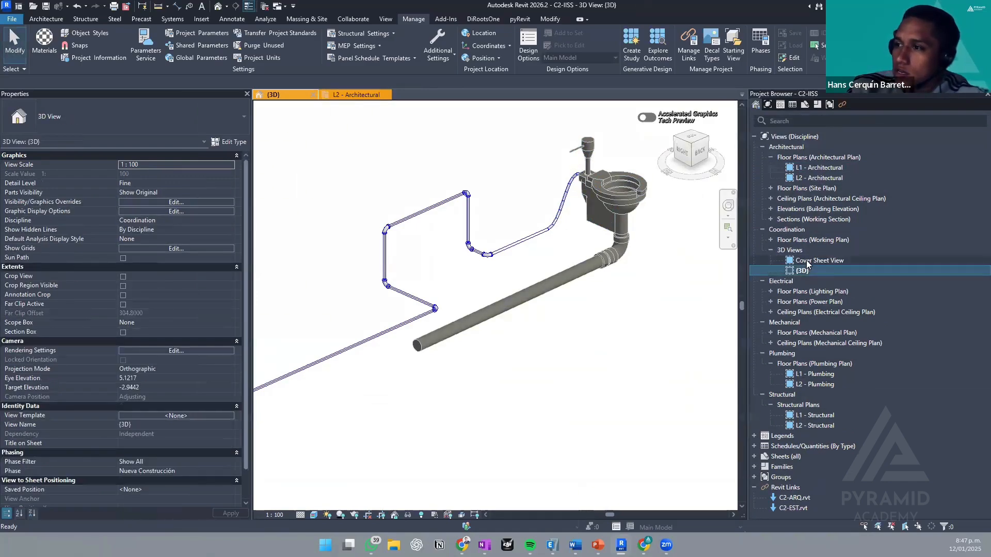
double_click(807, 262)
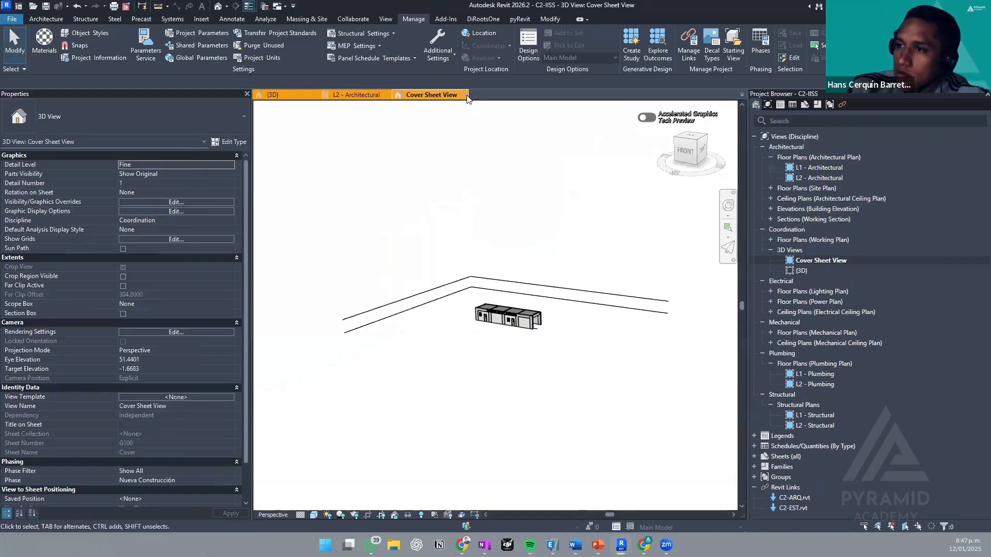
click(464, 96)
- Delete the existing {3D} view from the project
click(799, 271)
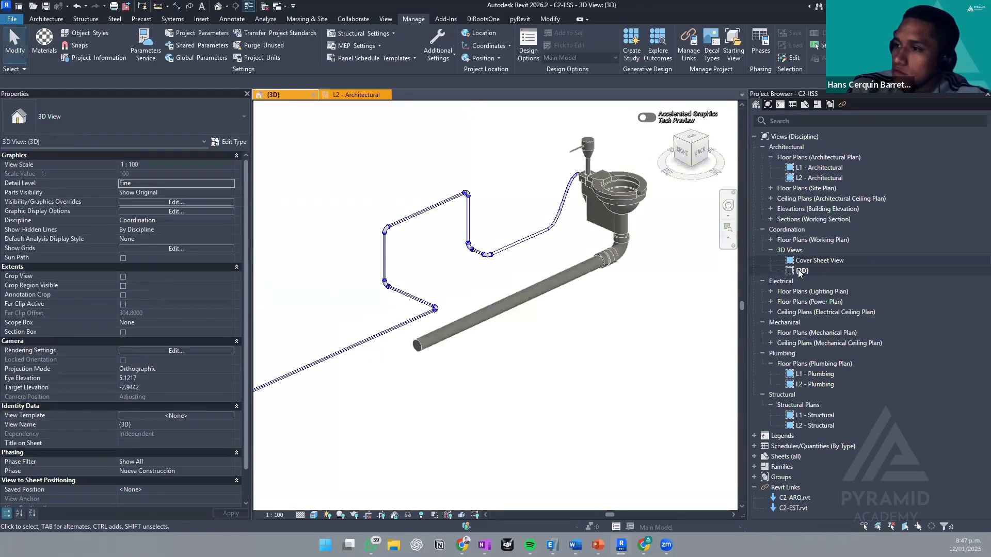
scroll(710, 279, down, 1)
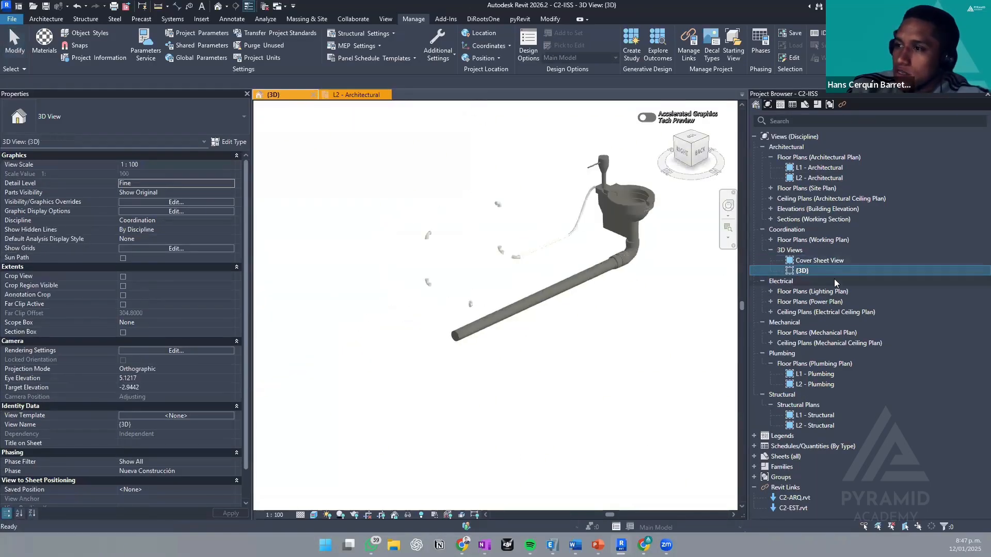
right_click(805, 271)
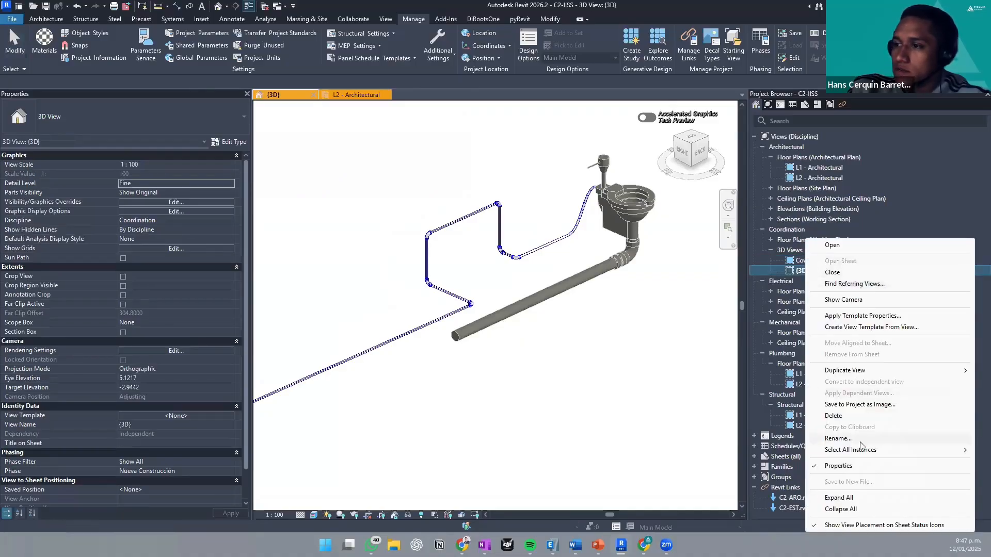
click(834, 416)
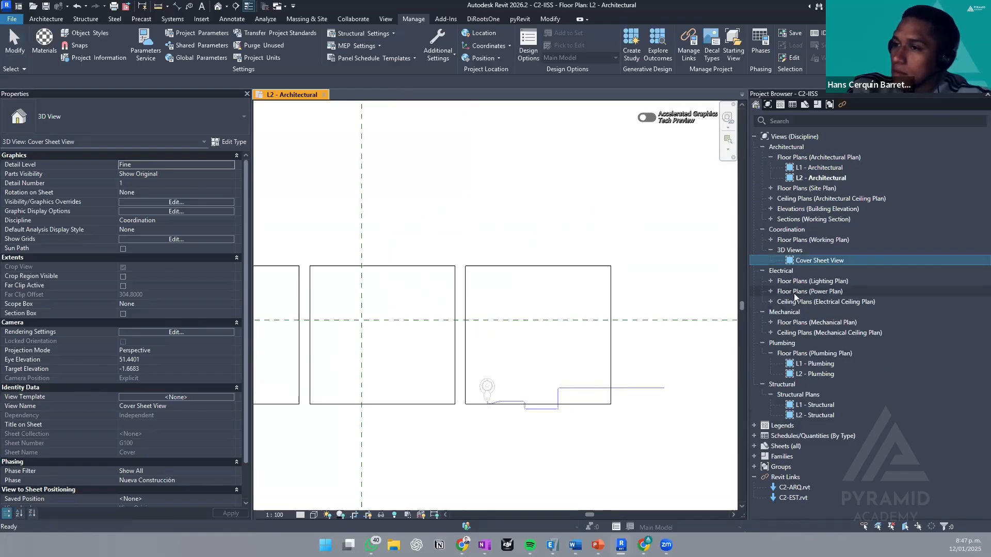
- Create a new default 3D view and frame the linked building in it
click(548, 250)
scroll(549, 250, down, 1)
middle_drag(548, 250, 646, 252)
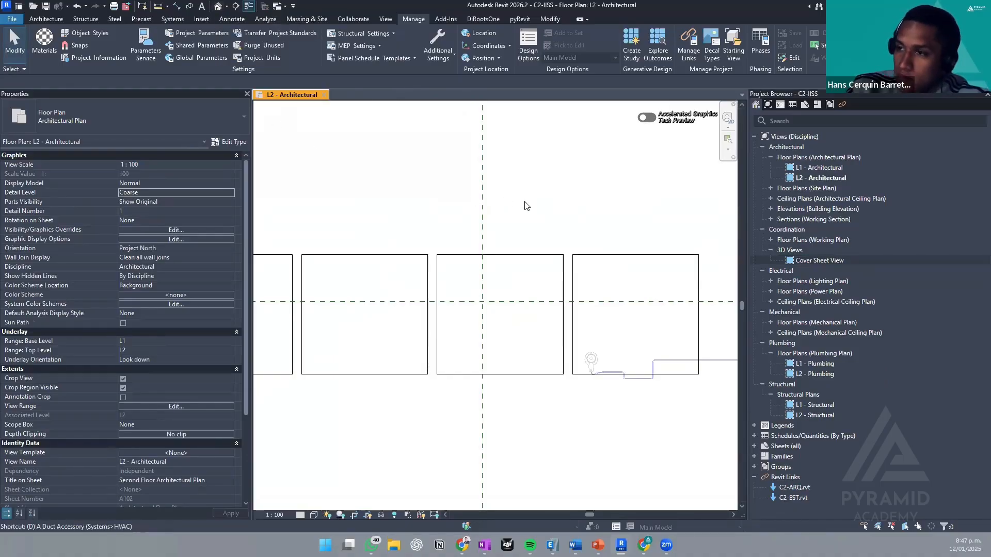
middle_drag(524, 207, 525, 212)
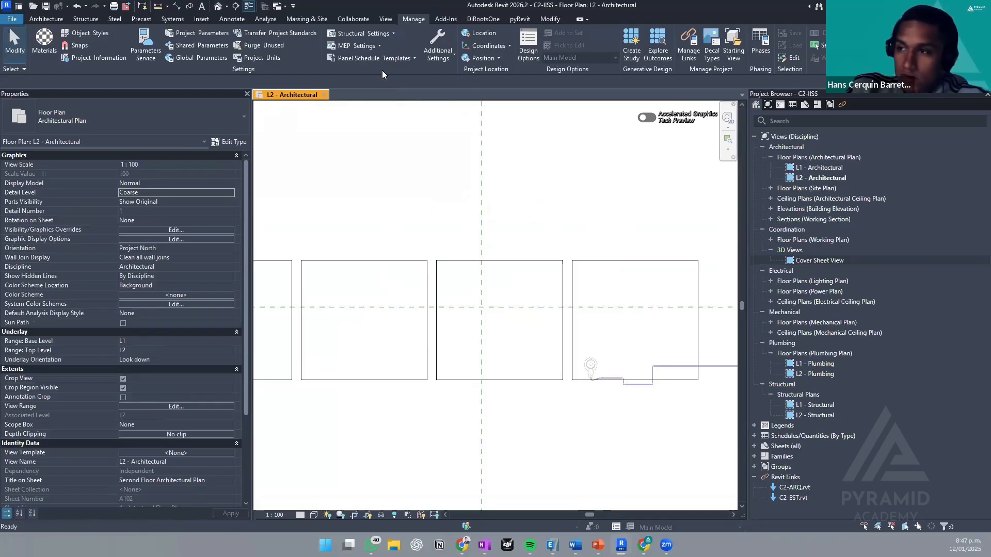
click(218, 6)
scroll(537, 318, up, 1)
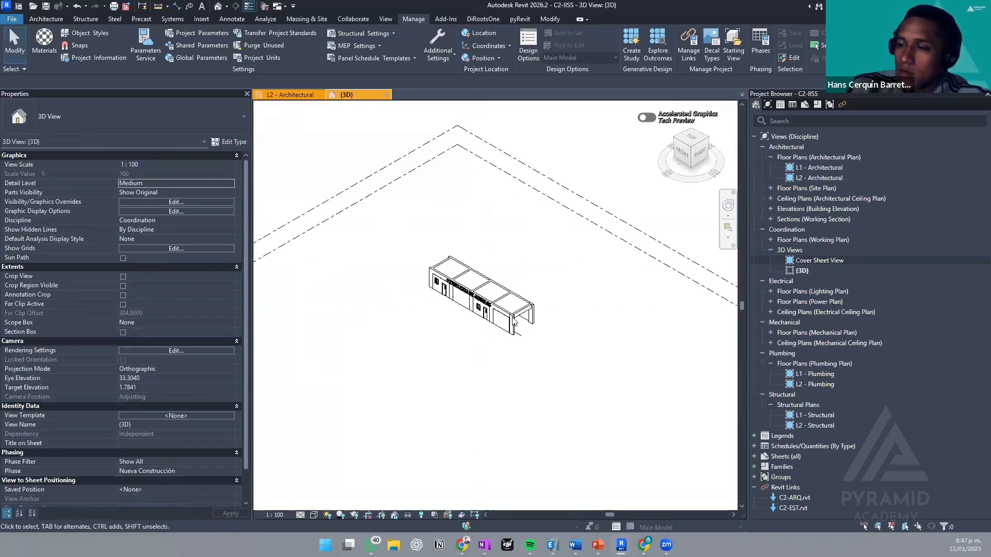
shift+middle_drag(471, 350, 517, 322)
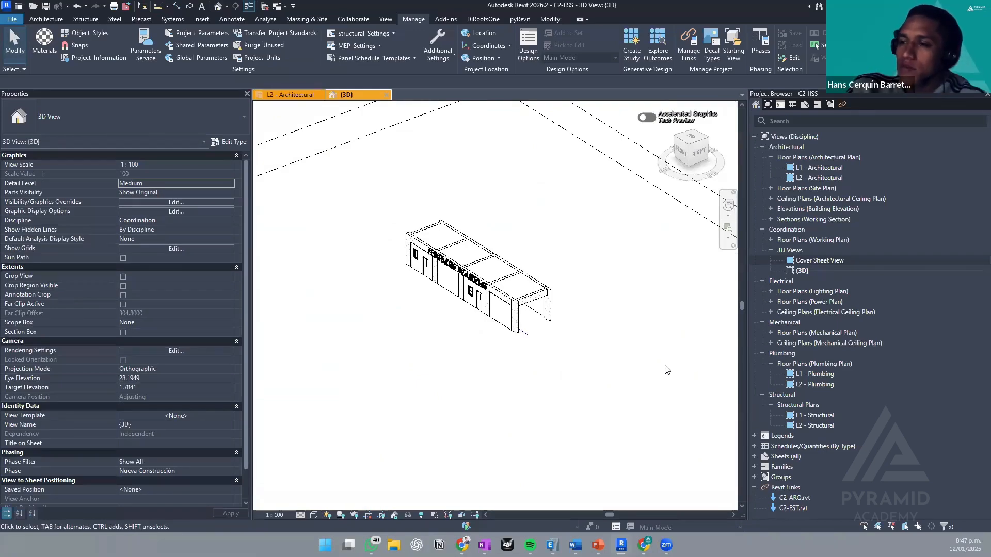
middle_drag(588, 349, 585, 342)
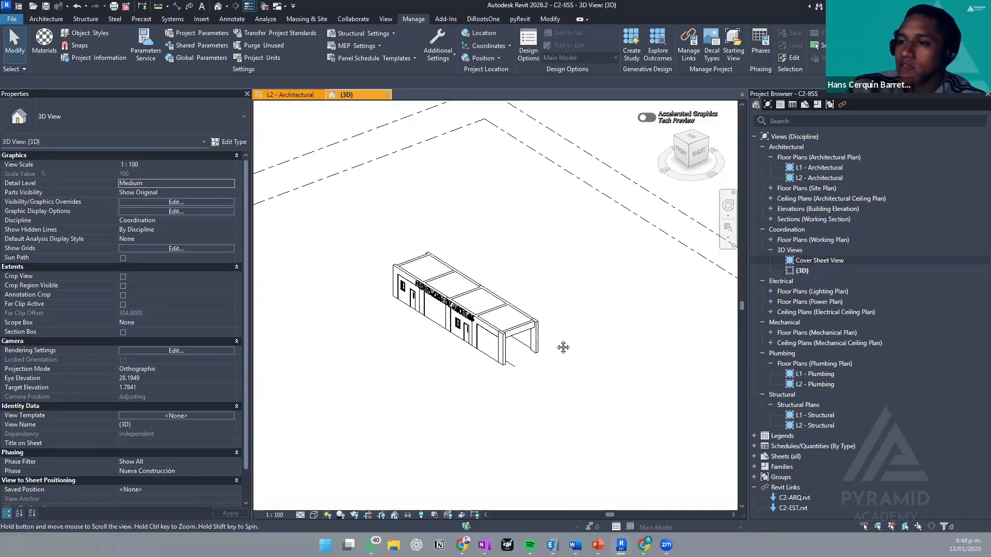
middle_drag(564, 345, 582, 336)
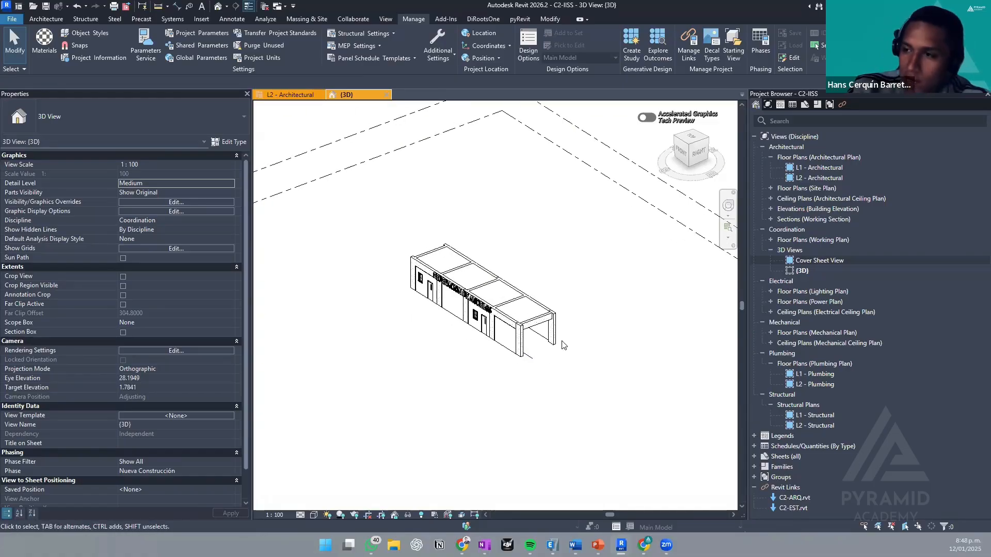
key(v)
key(v)
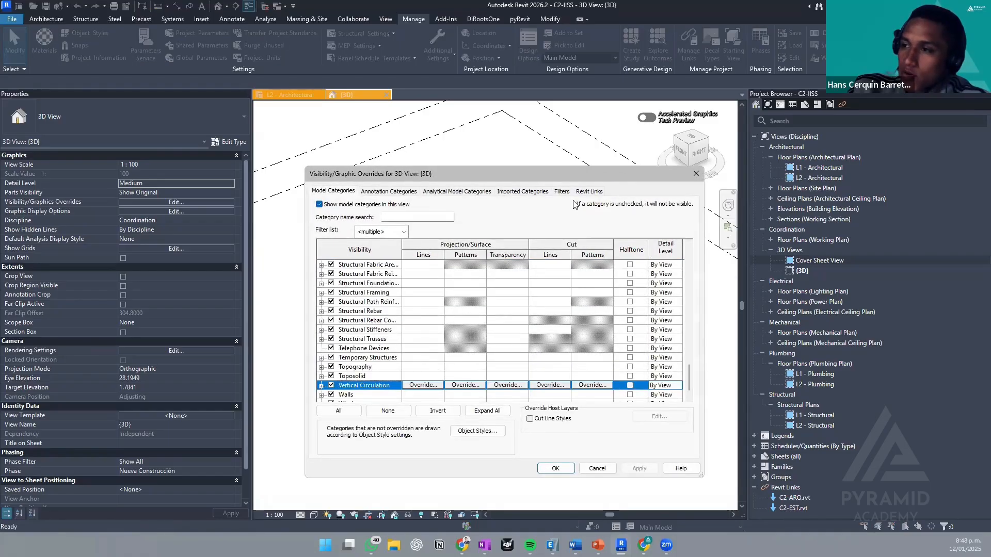
click(588, 193)
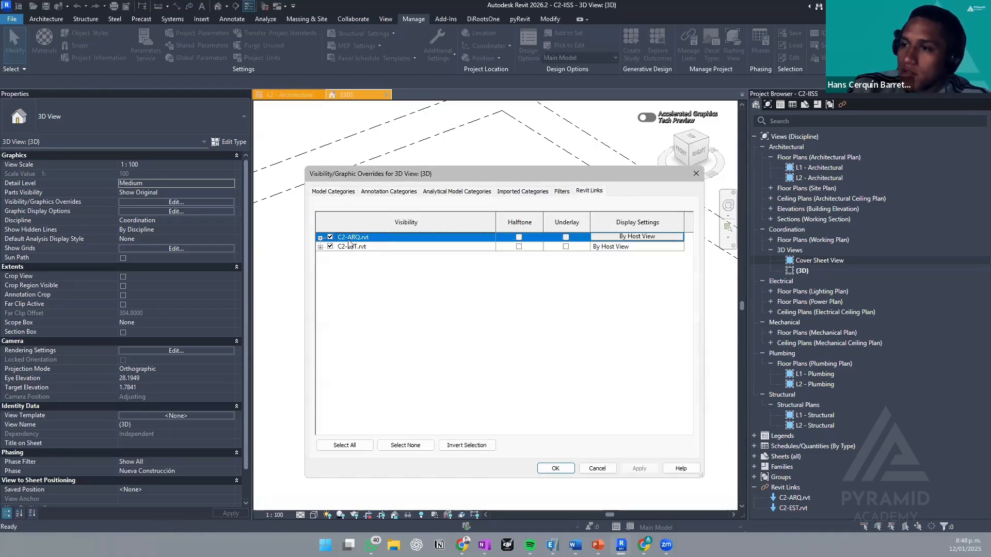
click(330, 237)
click(331, 247)
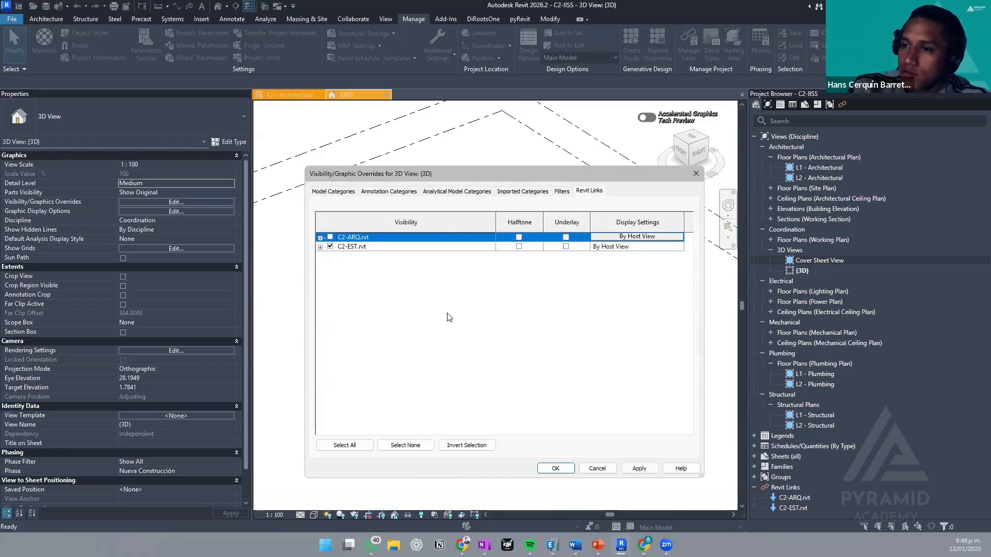
click(595, 469)
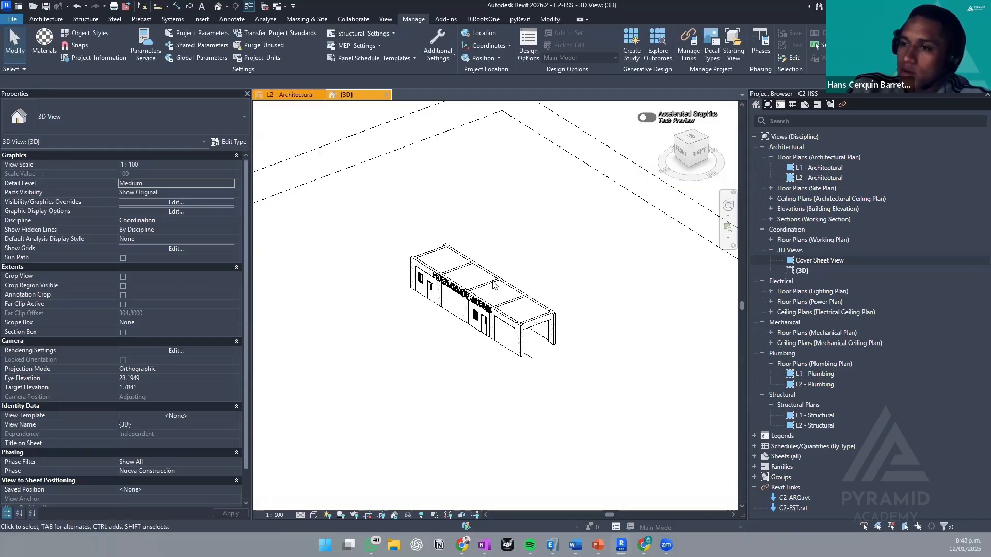
click(136, 202)
key(Escape)
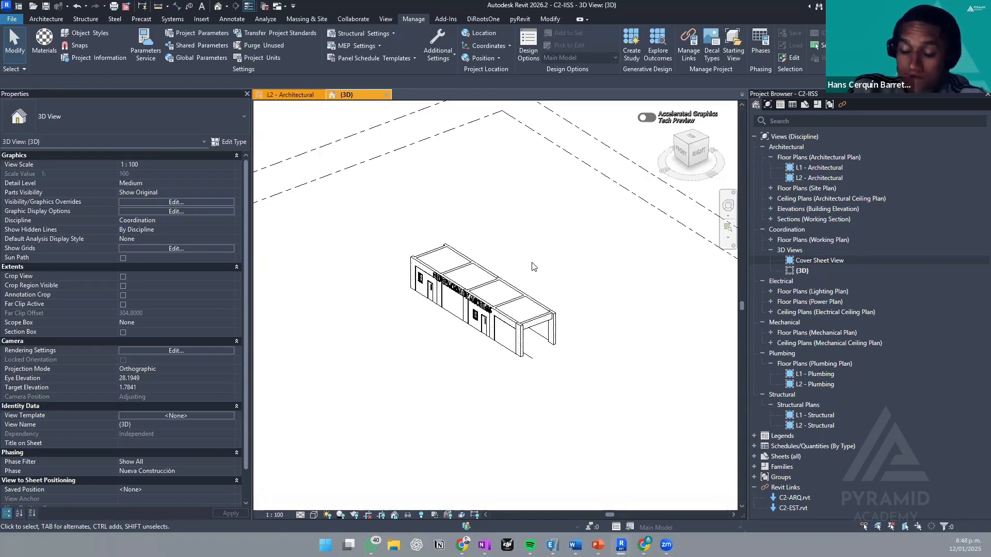
- Hide the linked models C2-ARQ.rvt and C2-EST.rvt in the new 3D view through its visibility overrides
key(v)
key(v)
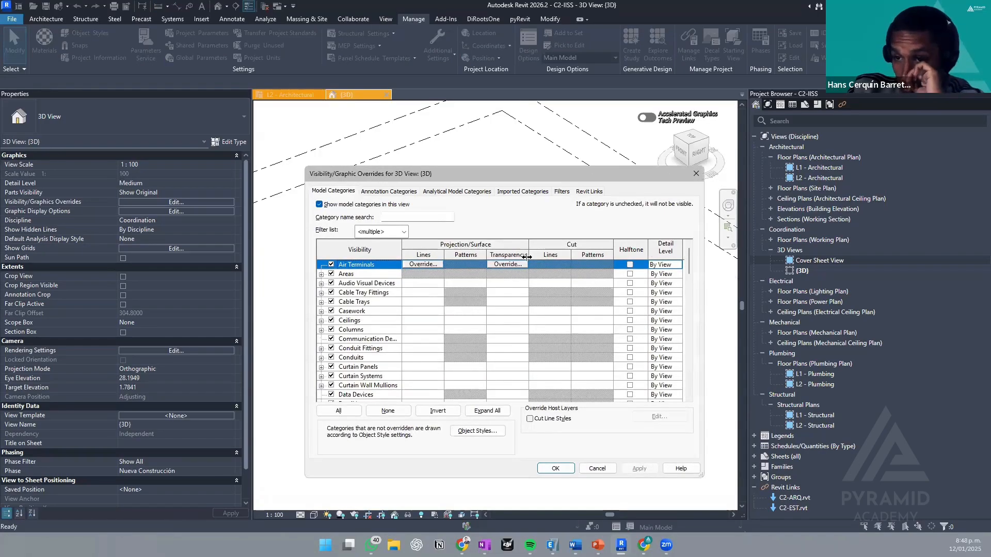
click(589, 192)
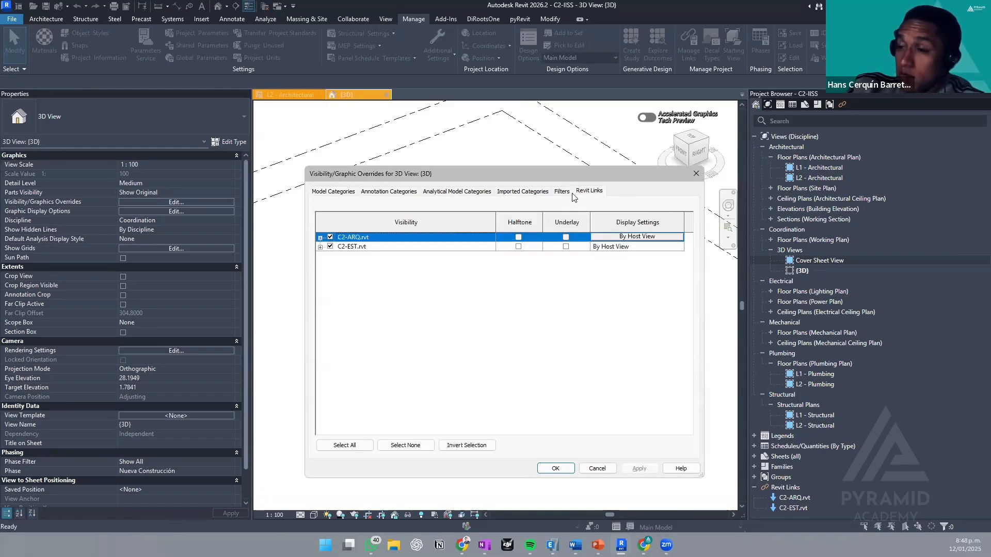
click(330, 247)
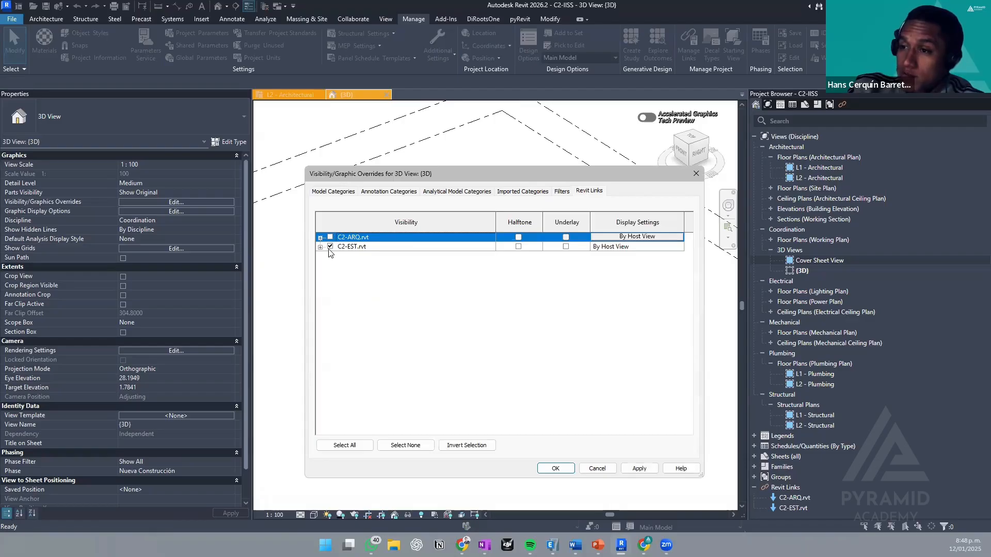
click(644, 467)
click(559, 470)
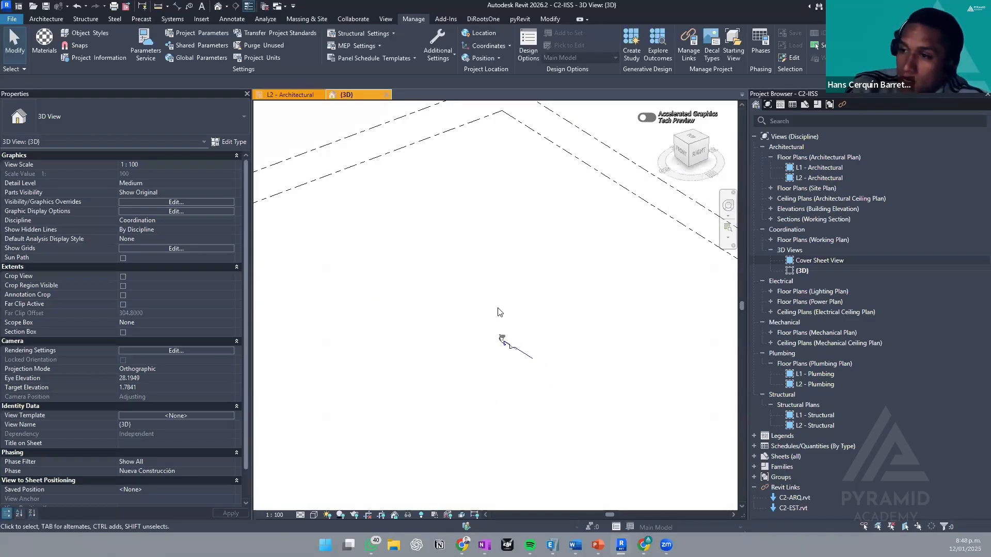
- Inspect the toilet and its piping up close at the Medium detail level, checking the available visual styles
scroll(498, 312, up, 5)
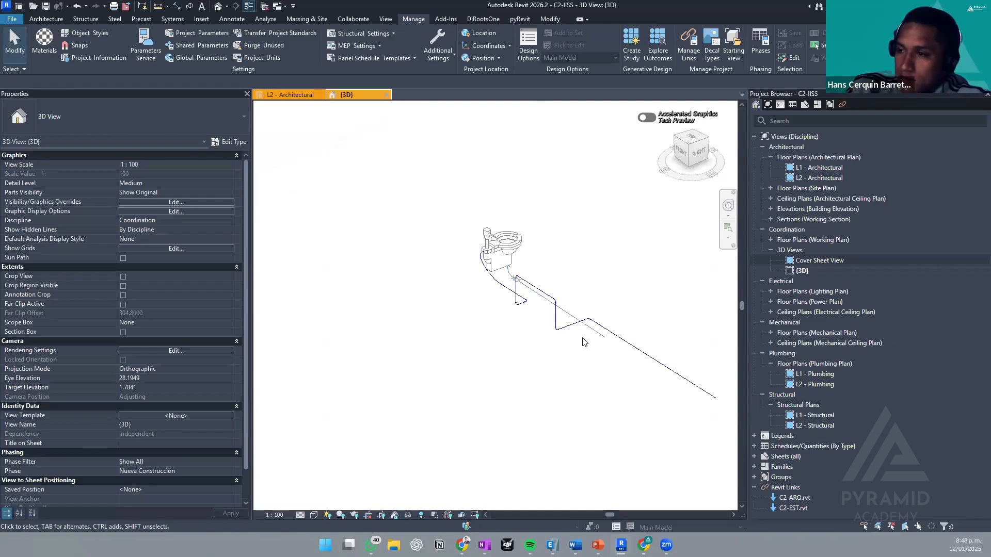
middle_drag(499, 372, 456, 375)
scroll(443, 316, up, 2)
scroll(542, 236, up, 3)
middle_drag(535, 284, 488, 316)
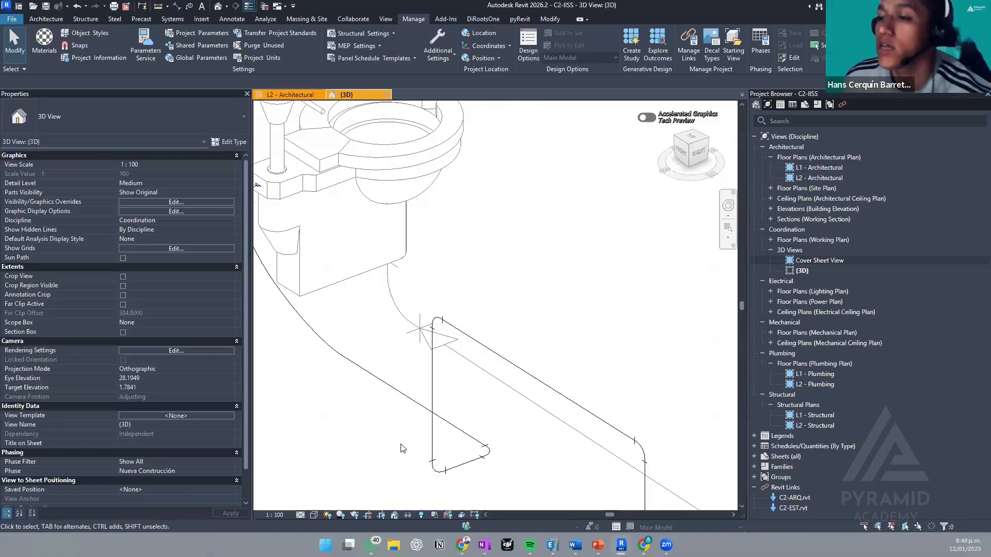
click(313, 516)
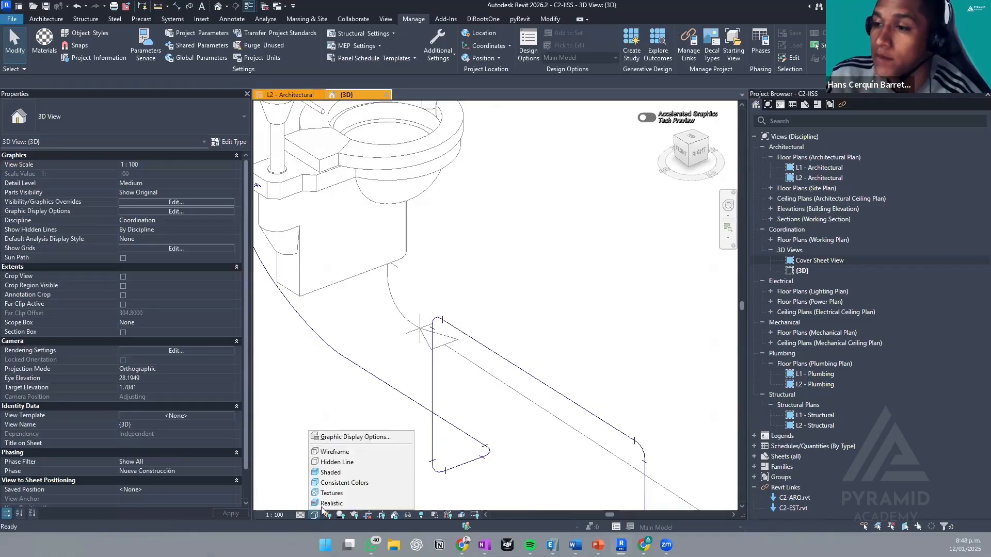
click(302, 516)
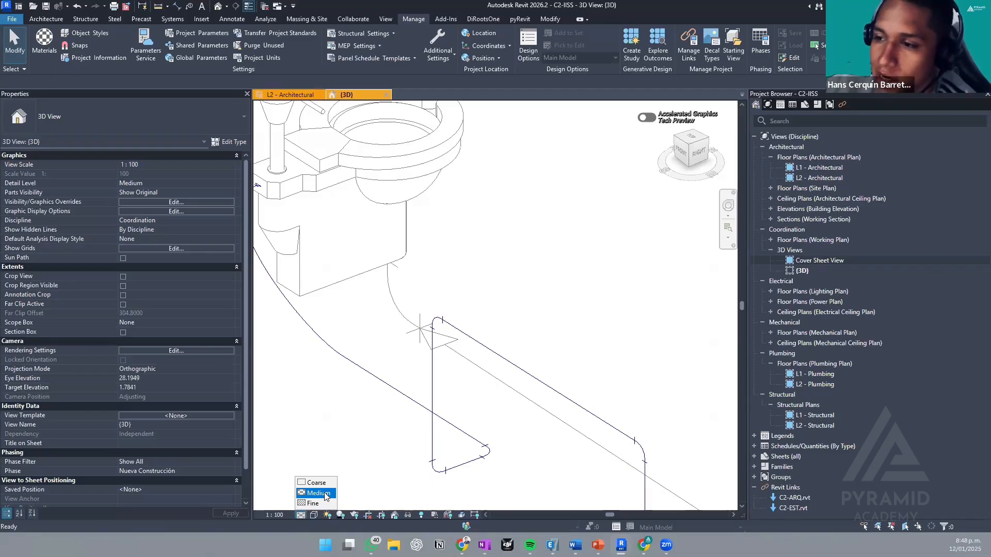
click(318, 493)
middle_drag(502, 377, 499, 327)
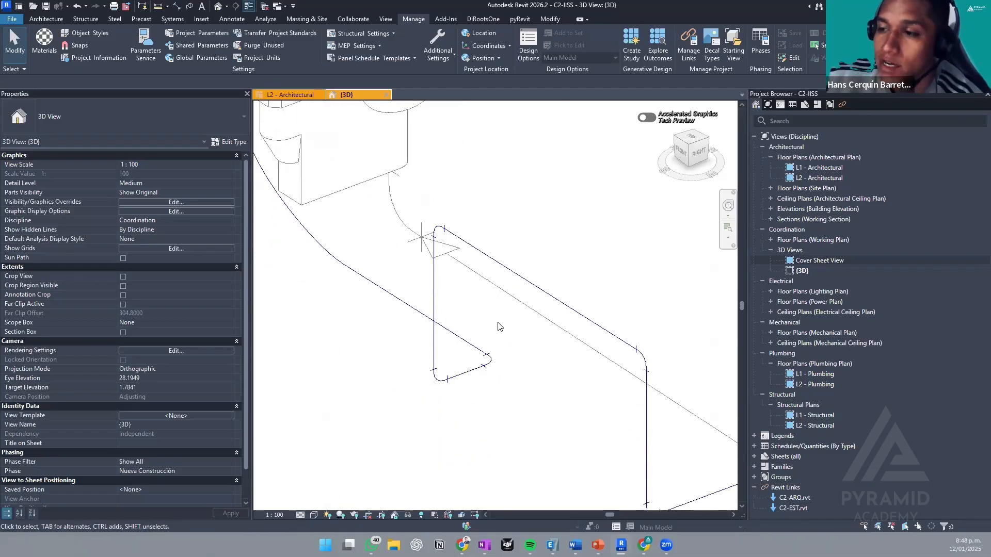
- Set the 3D view's detail level to Fine
click(300, 515)
click(312, 504)
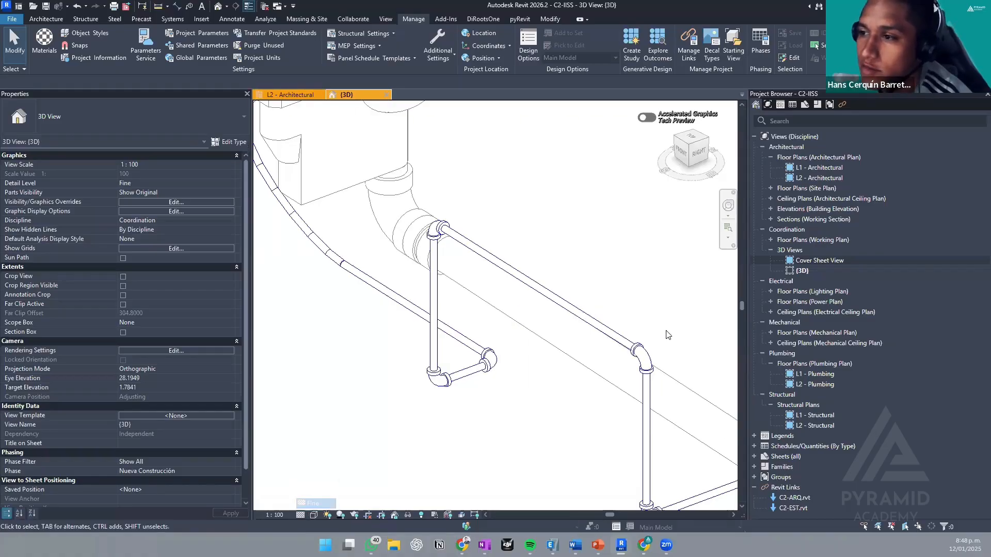
scroll(649, 333, down, 2)
middle_drag(649, 333, 585, 282)
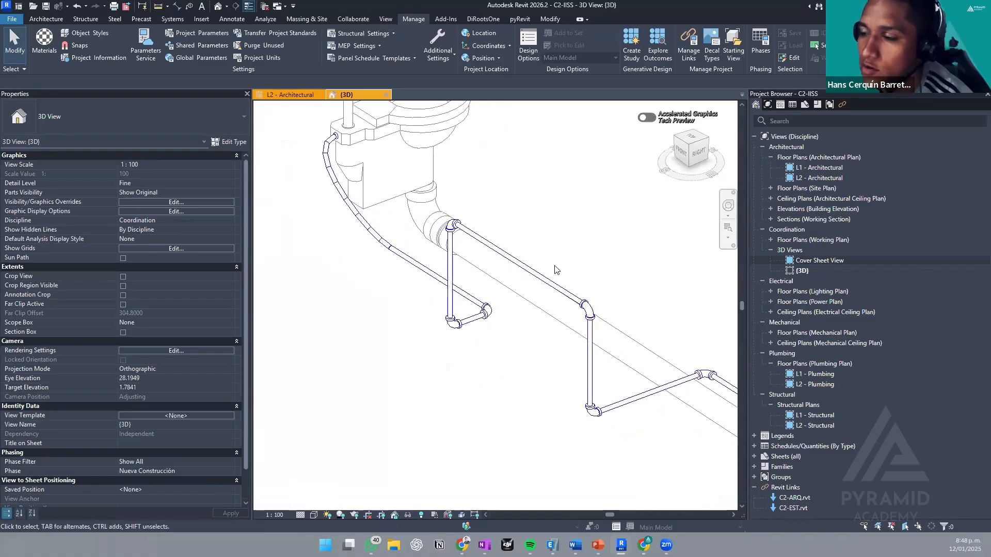
- Apply the Consistent Colors visual style and orbit to view the toilet, drain and cold water piping
click(314, 515)
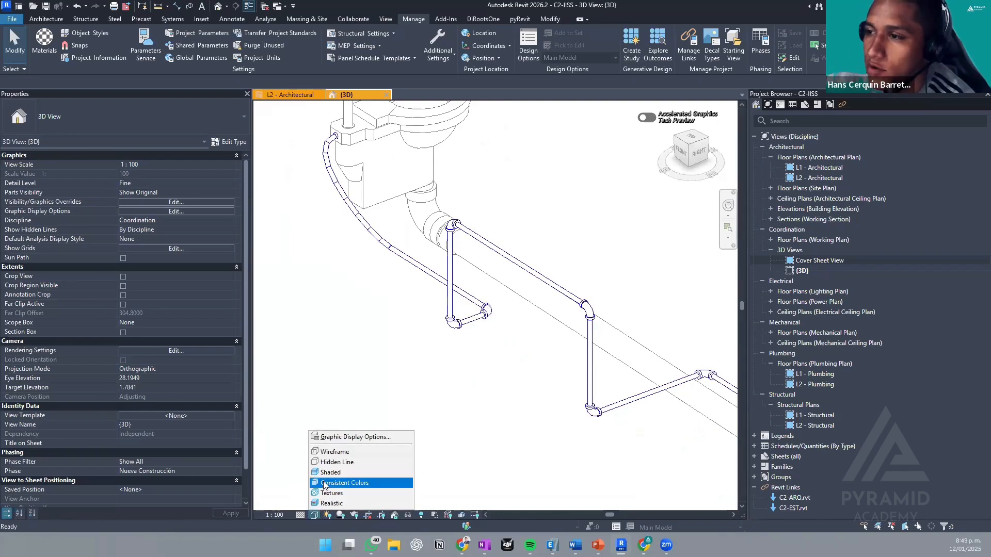
click(324, 483)
scroll(552, 251, down, 2)
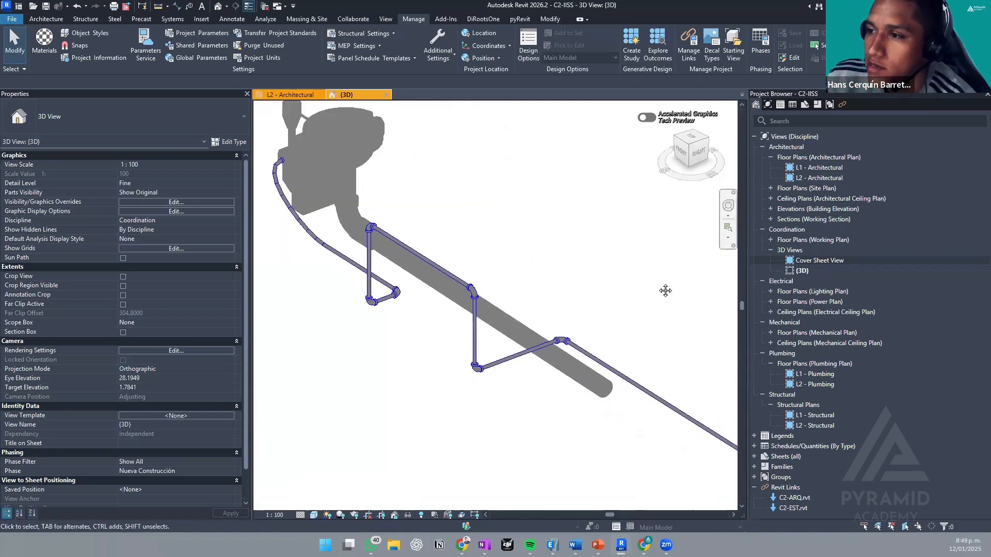
middle_drag(665, 291, 568, 270)
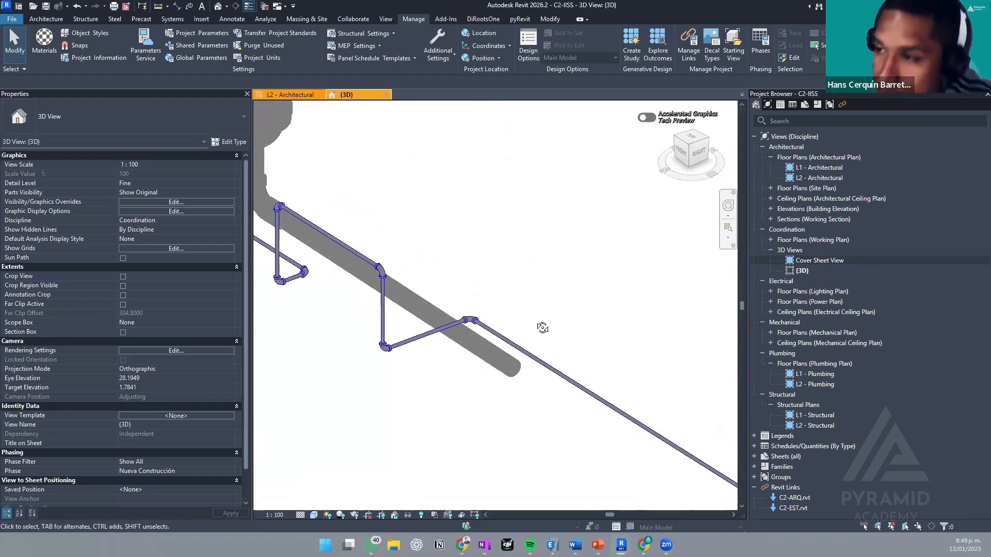
shift+middle_drag(543, 328, 462, 263)
middle_drag(462, 262, 634, 330)
scroll(551, 263, up, 3)
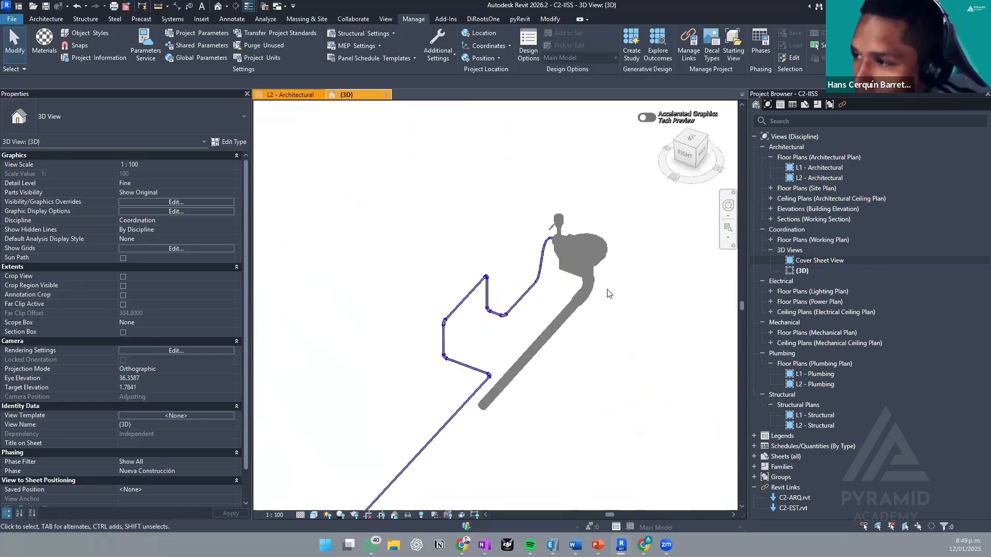
- Select the PVC drain bend below the toilet to examine its system and phase properties
click(591, 294)
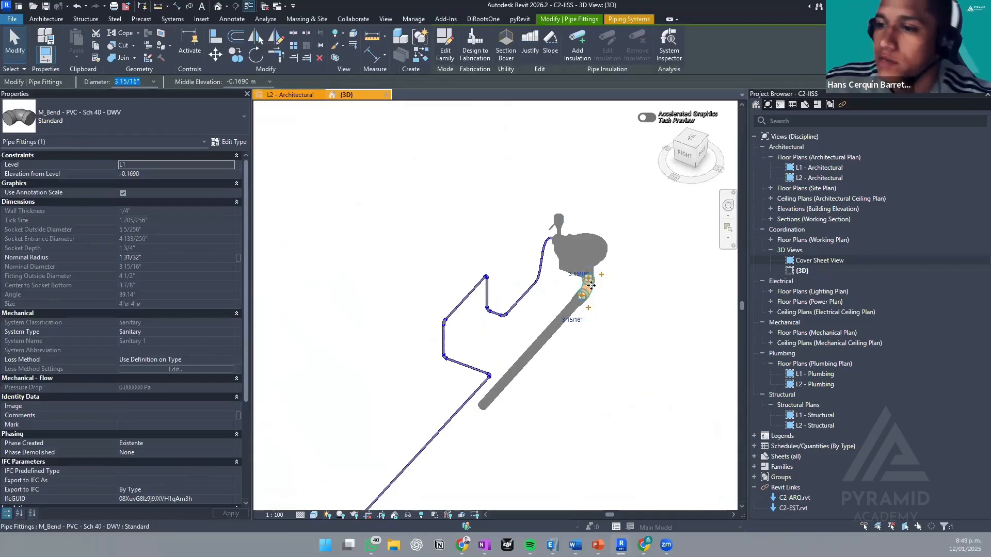
scroll(574, 300, down, 1)
middle_drag(571, 296, 550, 242)
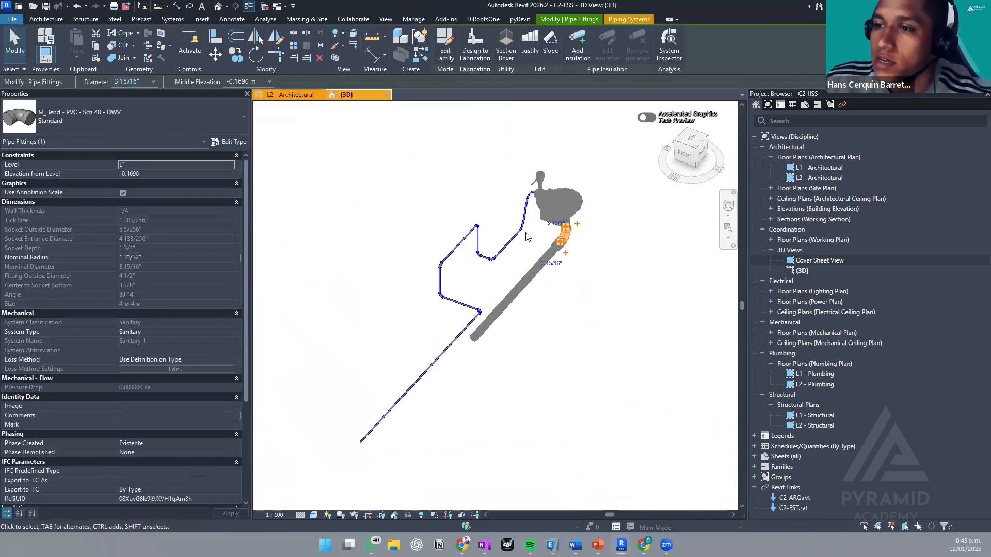
- Review the phasing and remaining properties of the selected drain bend, and clear the selection
scroll(165, 331, down, 5)
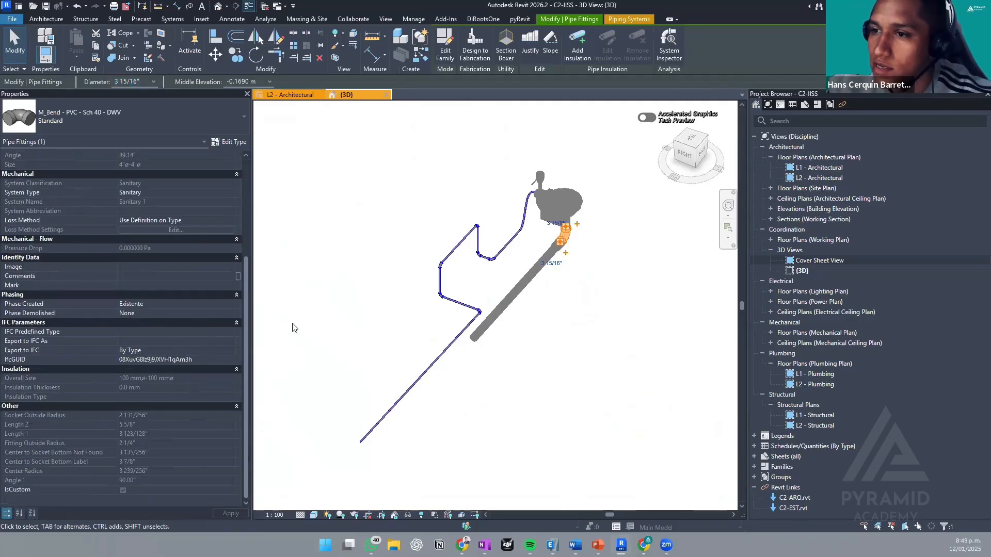
click(440, 333)
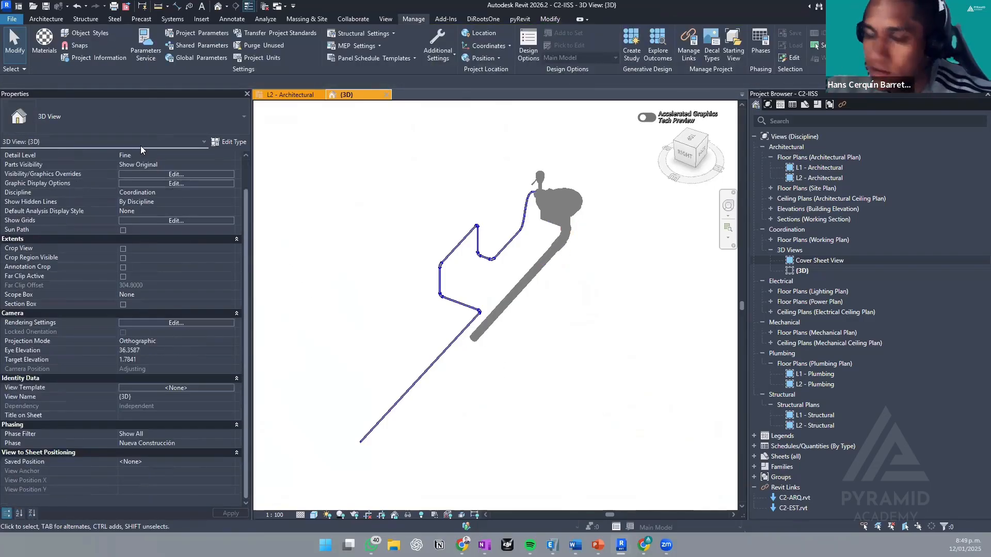
click(556, 241)
key(Escape)
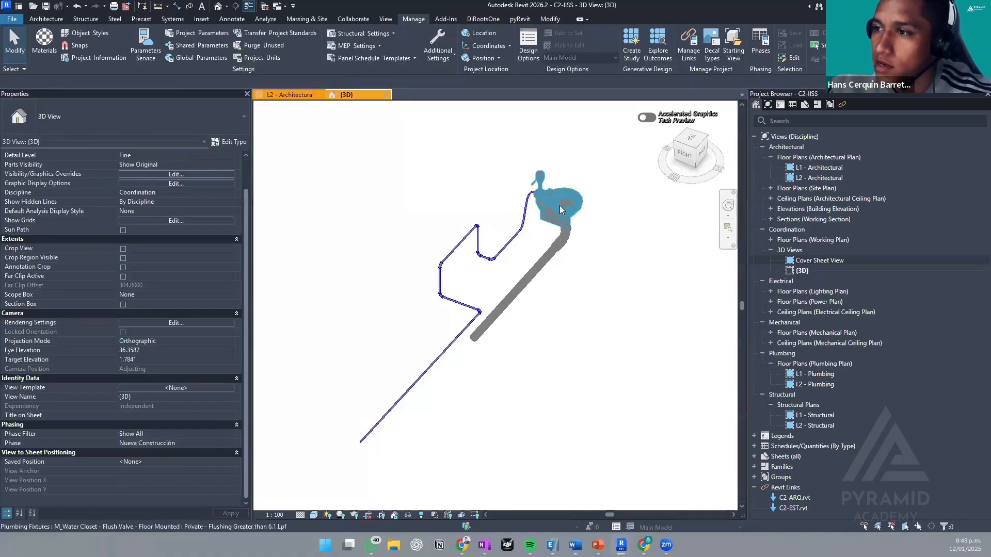
- Select the toilet together with its drain bend and pipe, and set their Phase Demolished to Nueva Construcción
click(559, 206)
drag(615, 339, 552, 205)
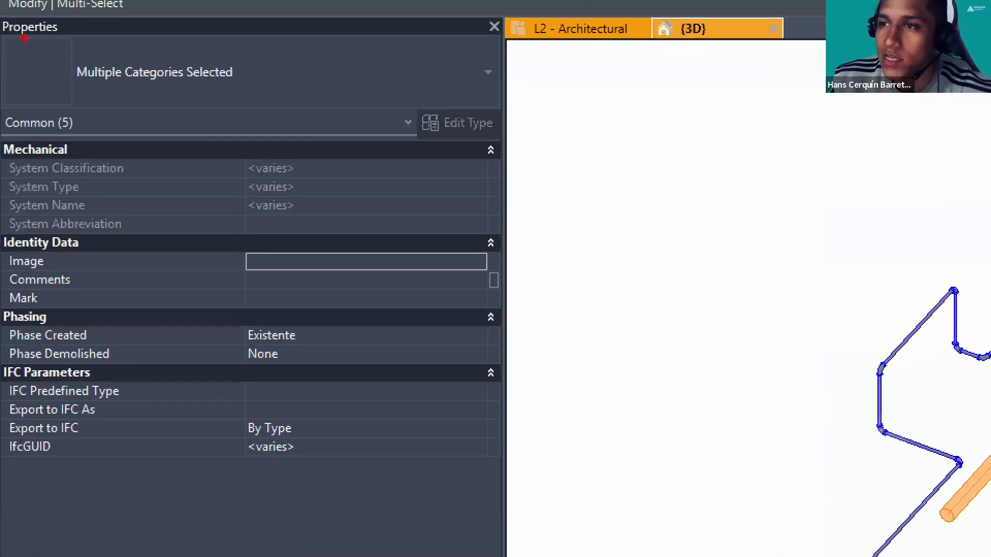
mouse_move(6, 38)
mouse_down()
mouse_move(249, 121)
mouse_move(260, 112)
mouse_up()
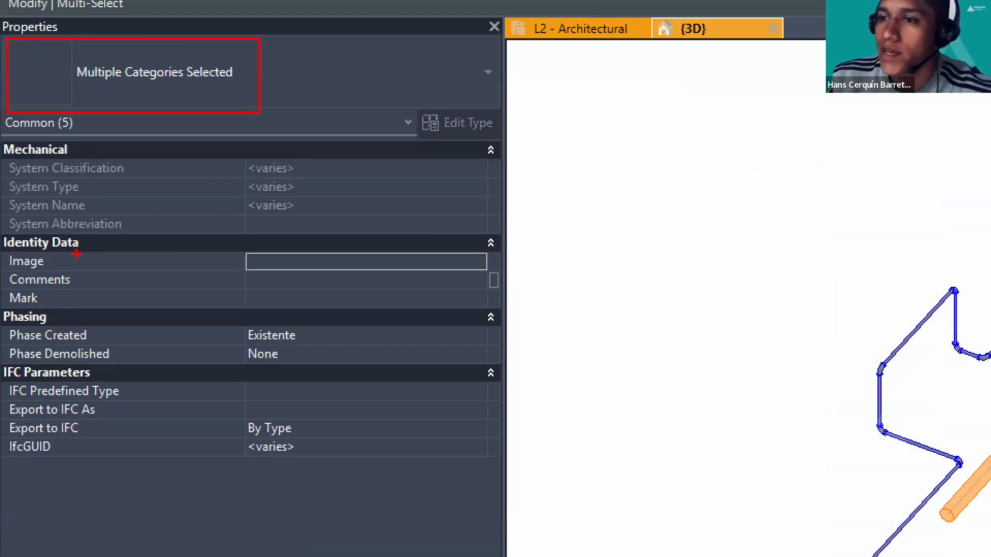
mouse_move(1, 300)
mouse_down()
mouse_move(228, 370)
mouse_move(354, 382)
mouse_move(356, 368)
mouse_up()
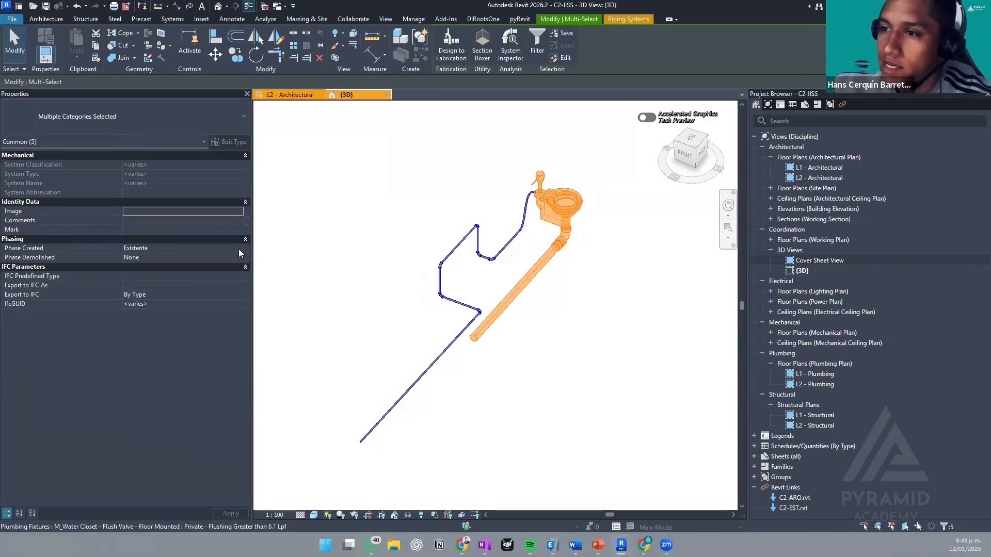
click(238, 249)
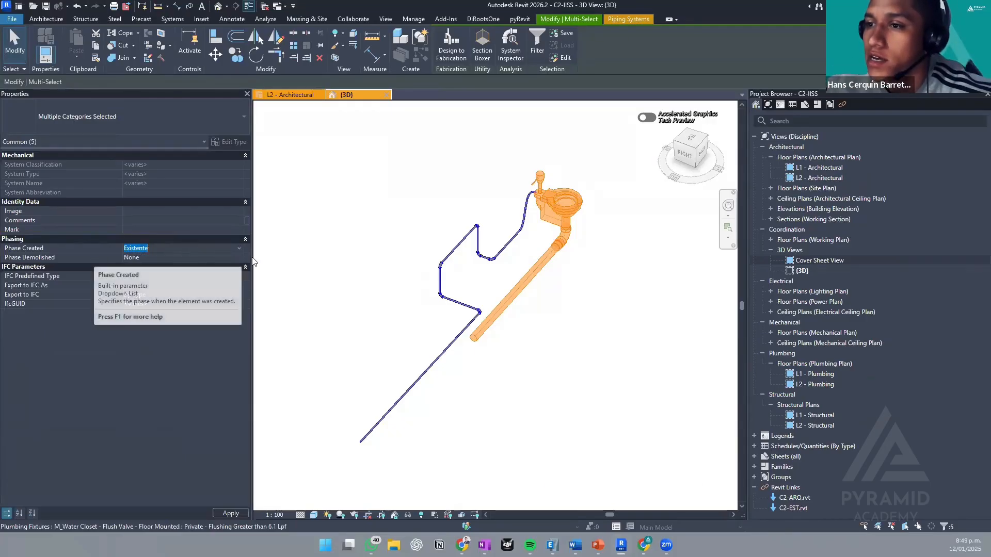
click(230, 258)
click(239, 257)
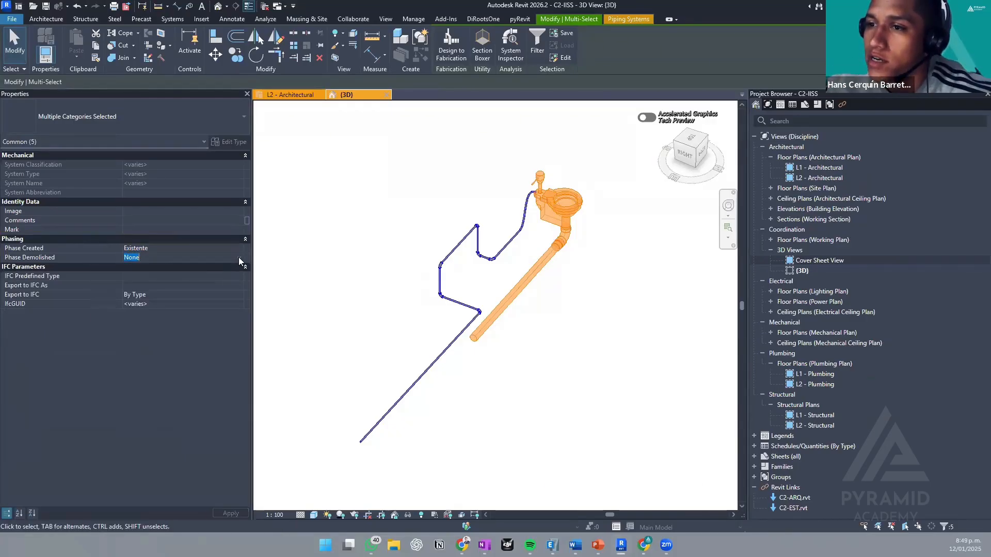
click(239, 257)
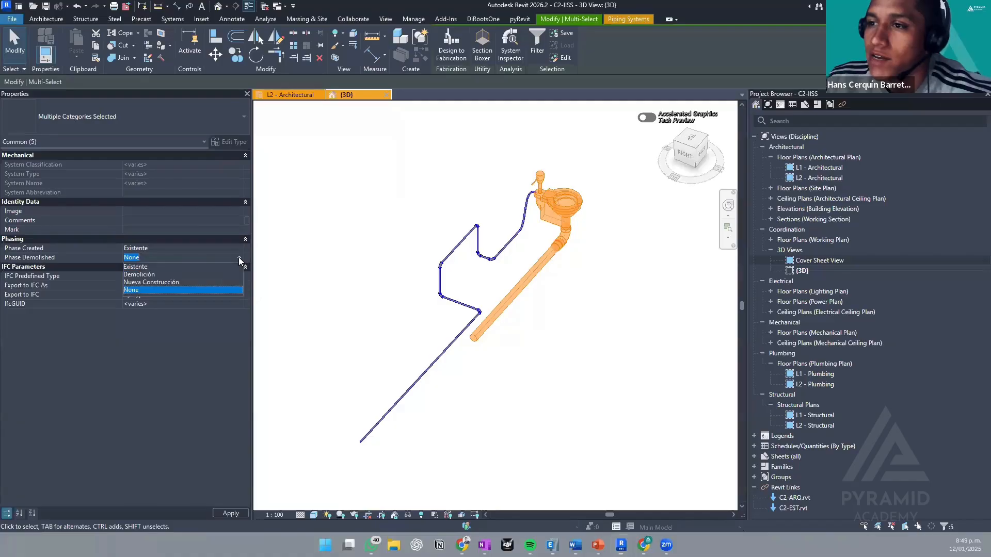
click(164, 282)
click(537, 311)
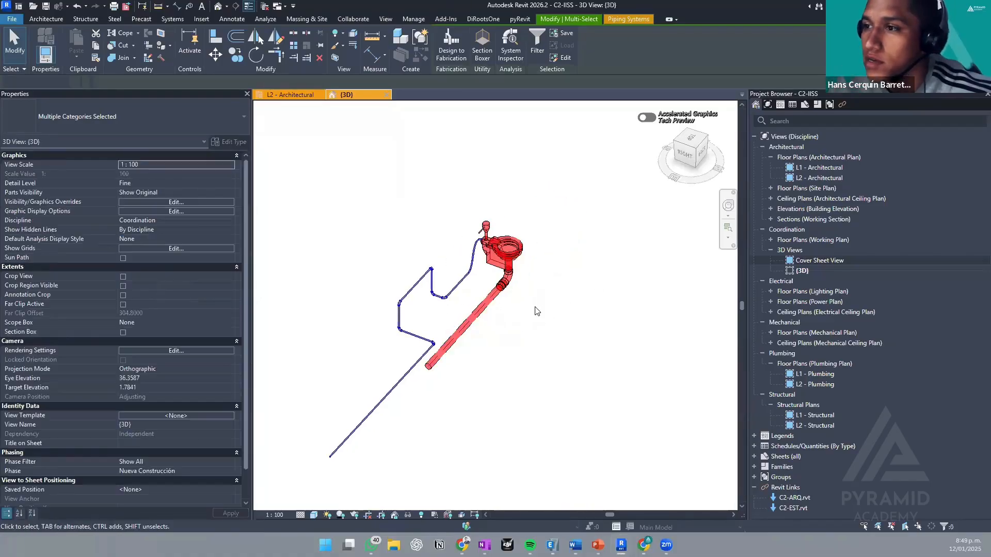
- Examine the toilet and drain graphics up close, and select the toilet to check its phase properties
scroll(523, 260, up, 1)
scroll(539, 280, up, 3)
shift+middle_drag(491, 301, 562, 254)
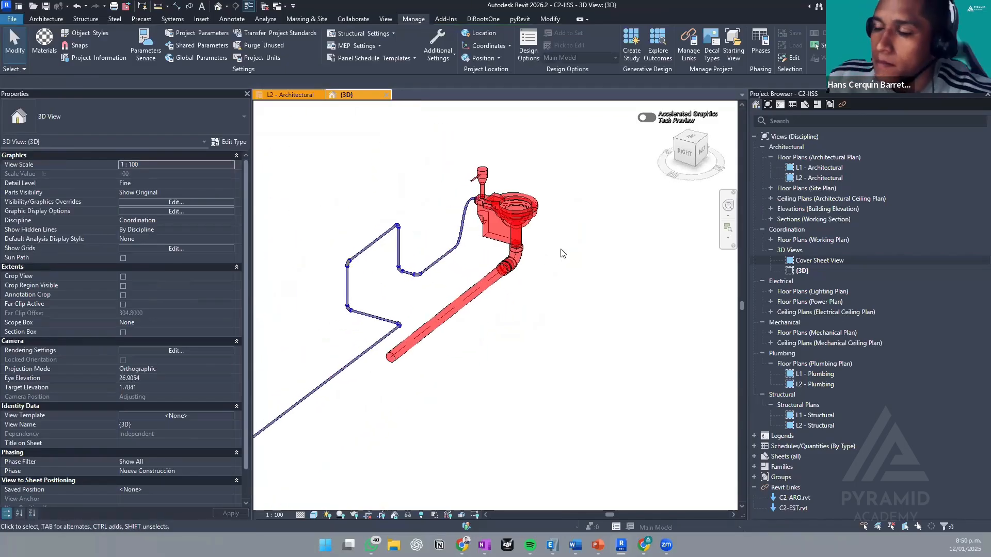
scroll(549, 258, up, 2)
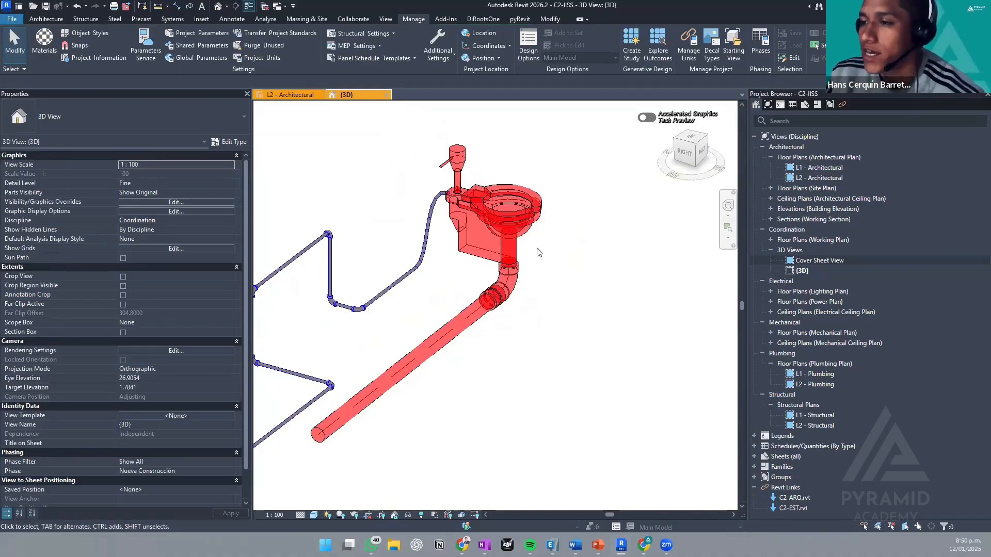
click(512, 251)
click(510, 249)
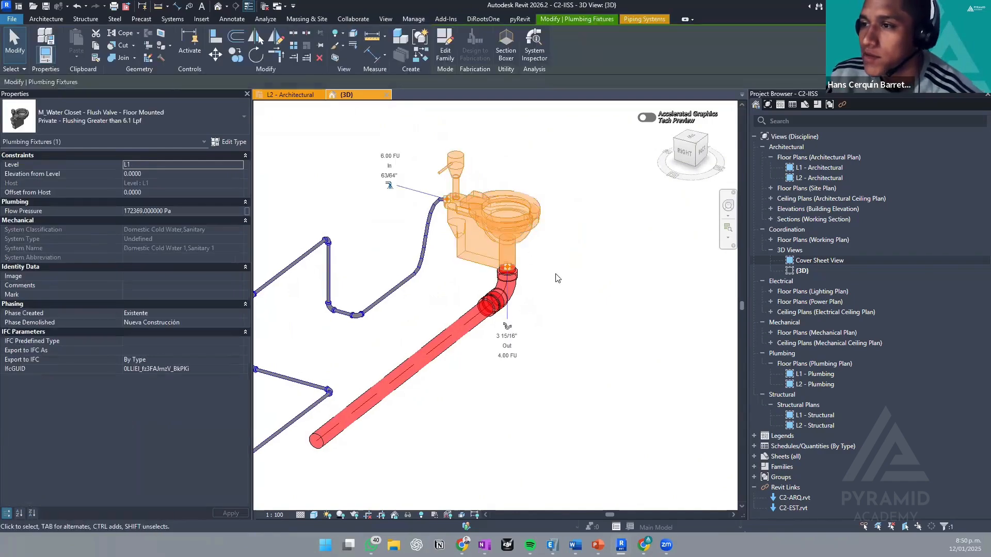
click(580, 318)
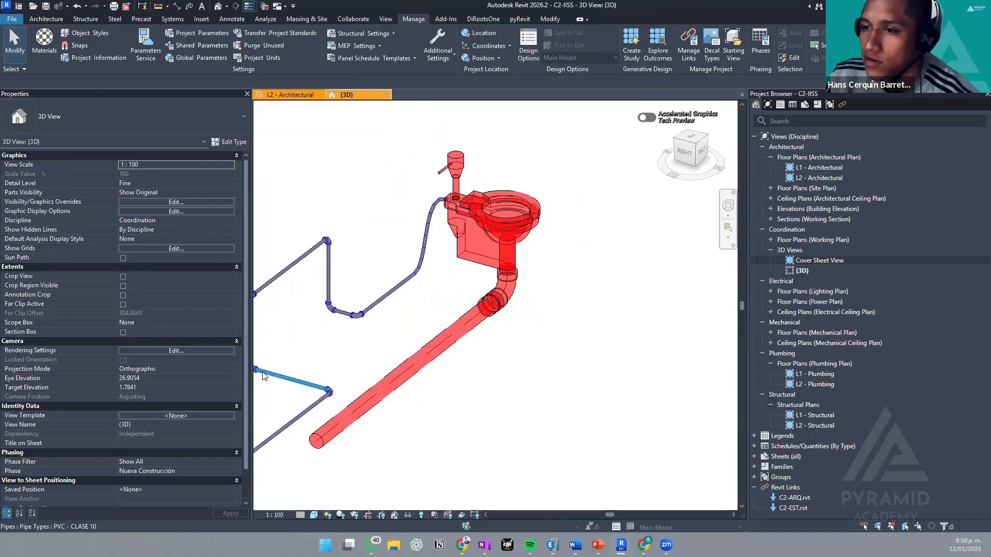
- Set the 3D view's phase filter to Show Complete
scroll(260, 365, down, 2)
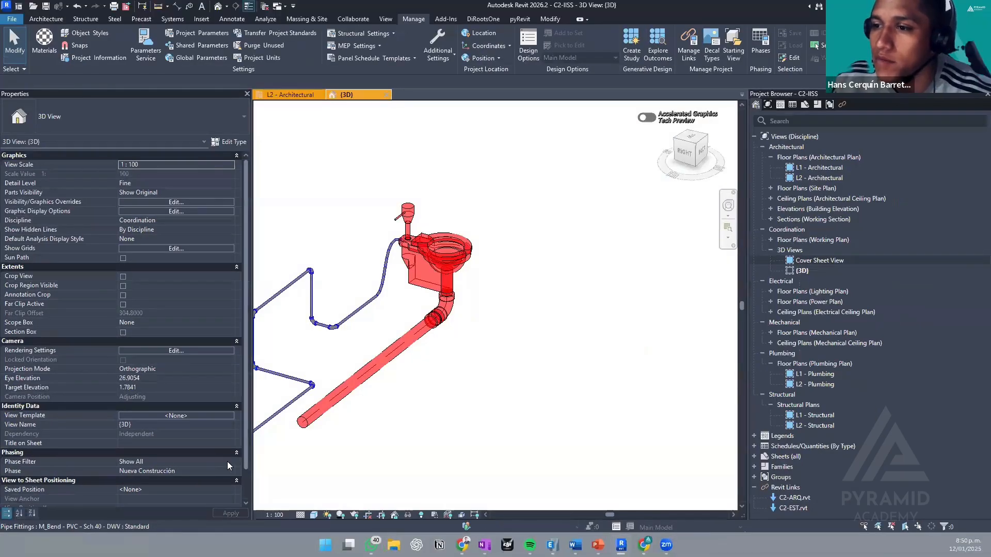
click(227, 462)
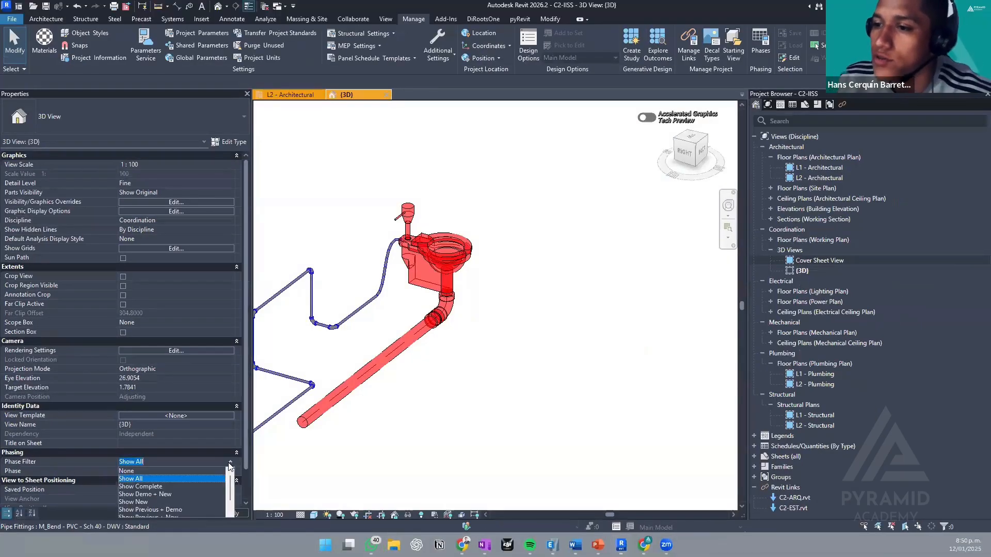
click(161, 487)
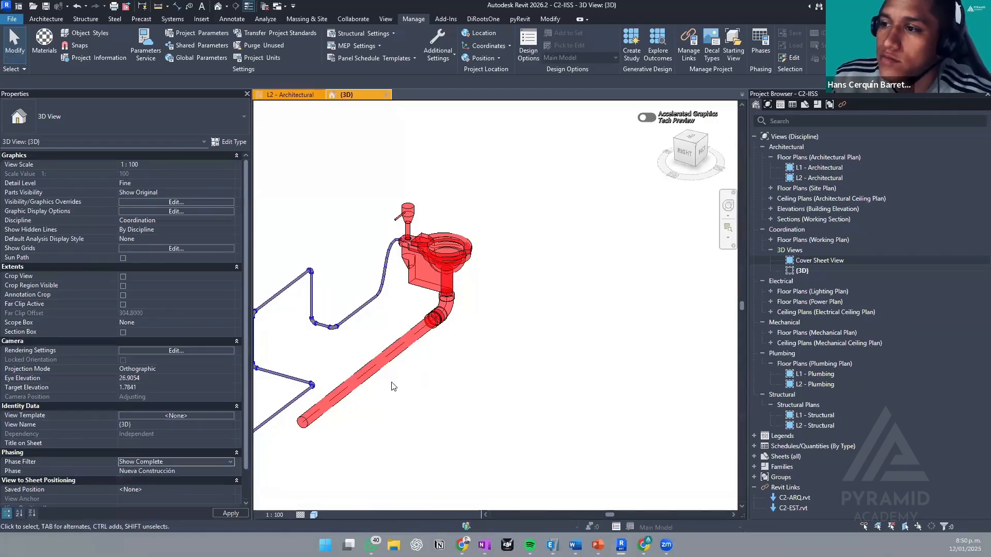
middle_drag(476, 331, 490, 304)
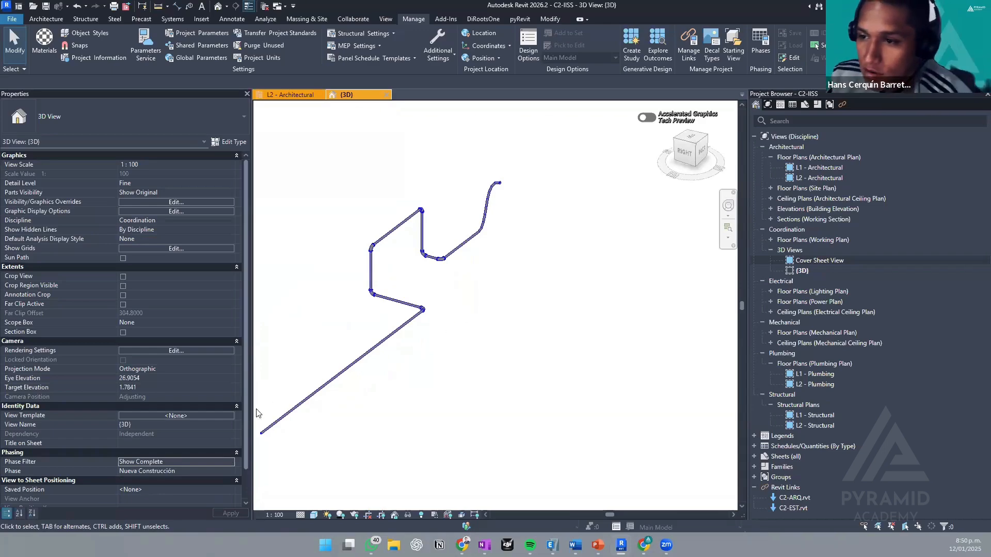
- Try the 3D view with its phase set to Existente, followed by Demolición
click(229, 471)
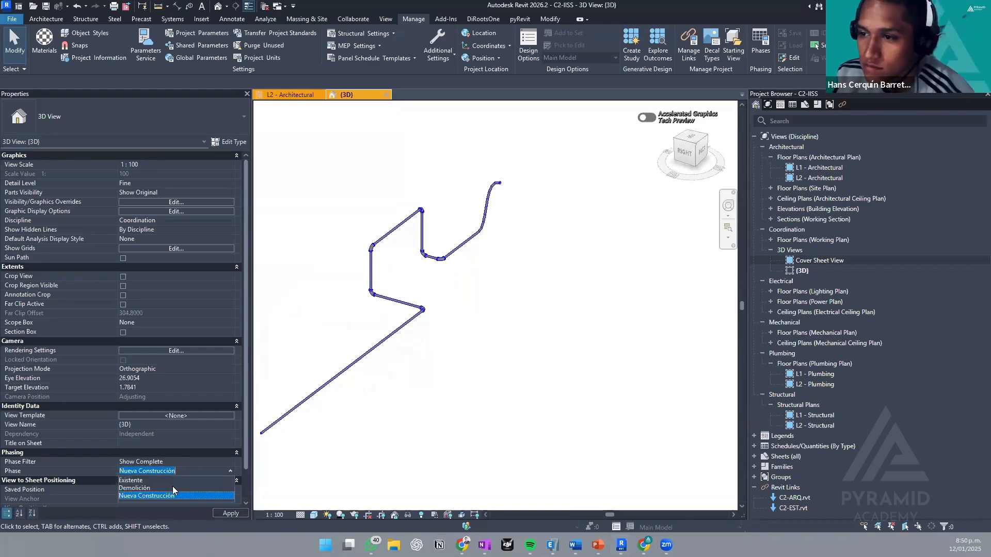
click(130, 480)
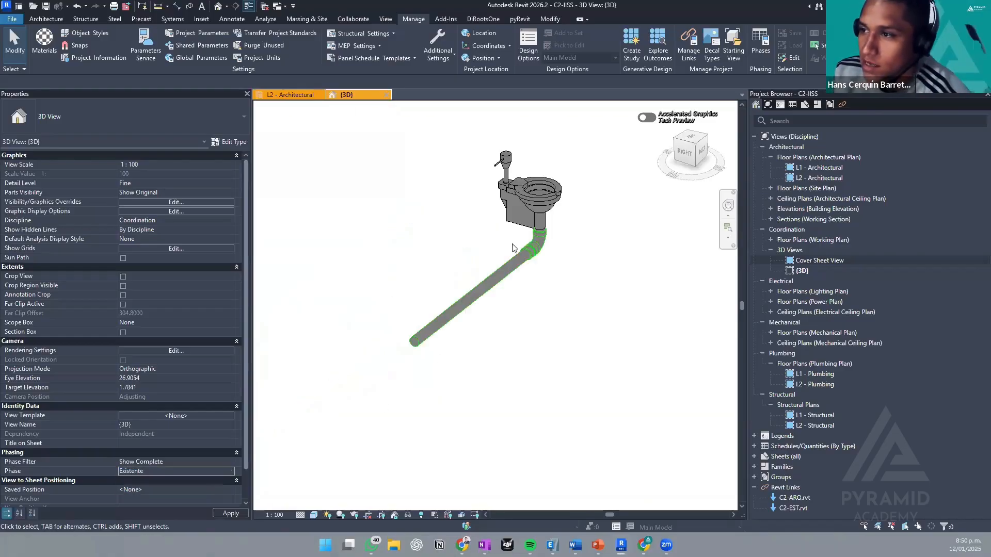
middle_drag(575, 238, 568, 242)
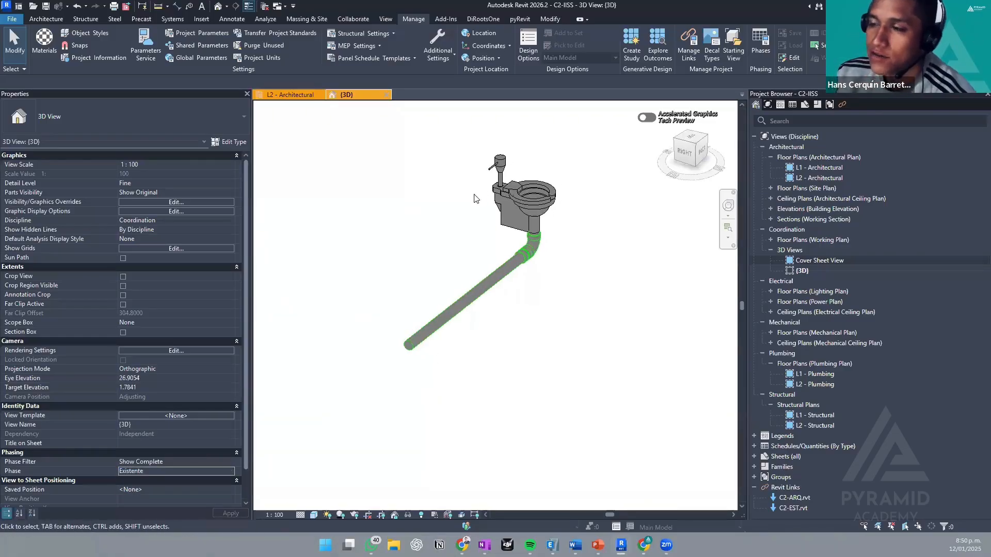
click(229, 471)
click(135, 488)
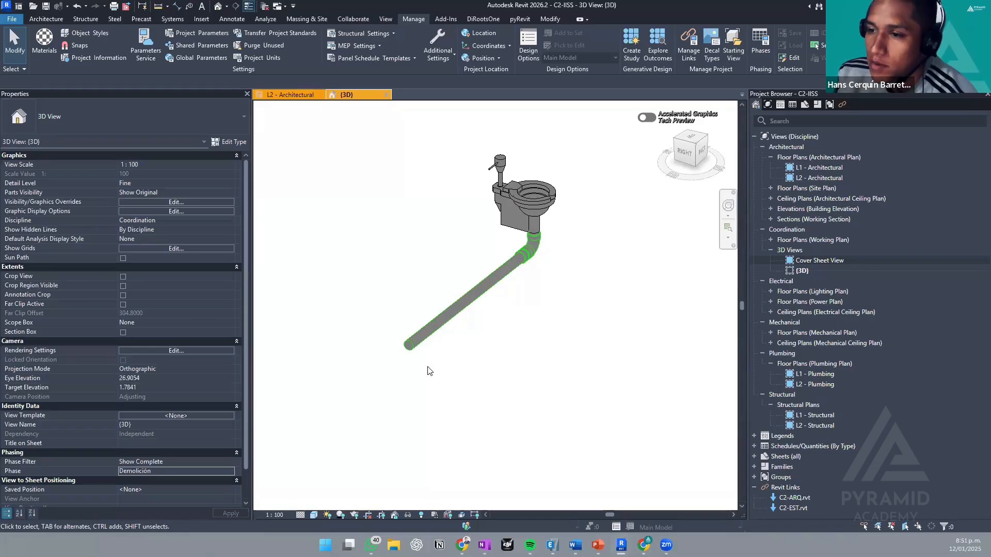
- Try the Show Demo + New and Show New phase filters on the Demolición phase view
click(228, 462)
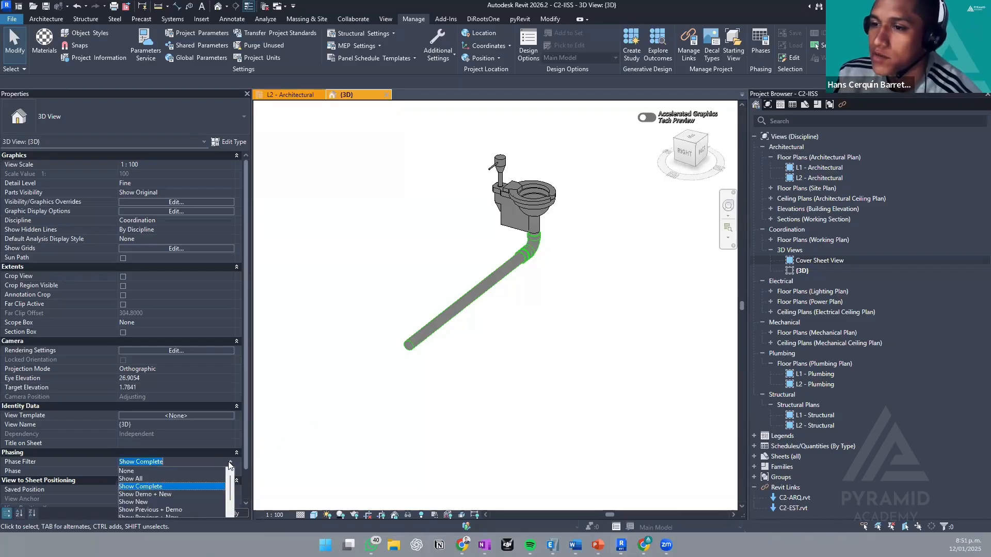
click(170, 495)
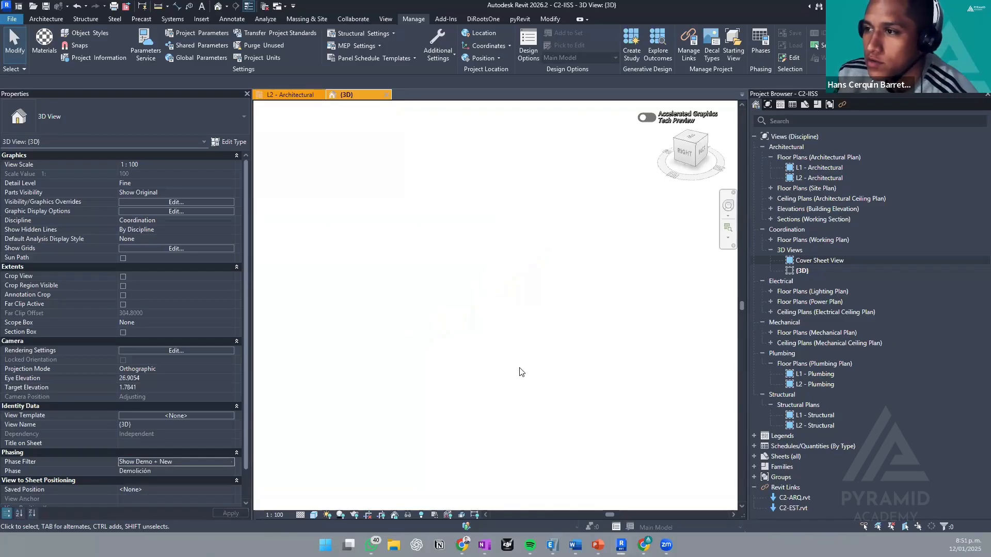
click(230, 462)
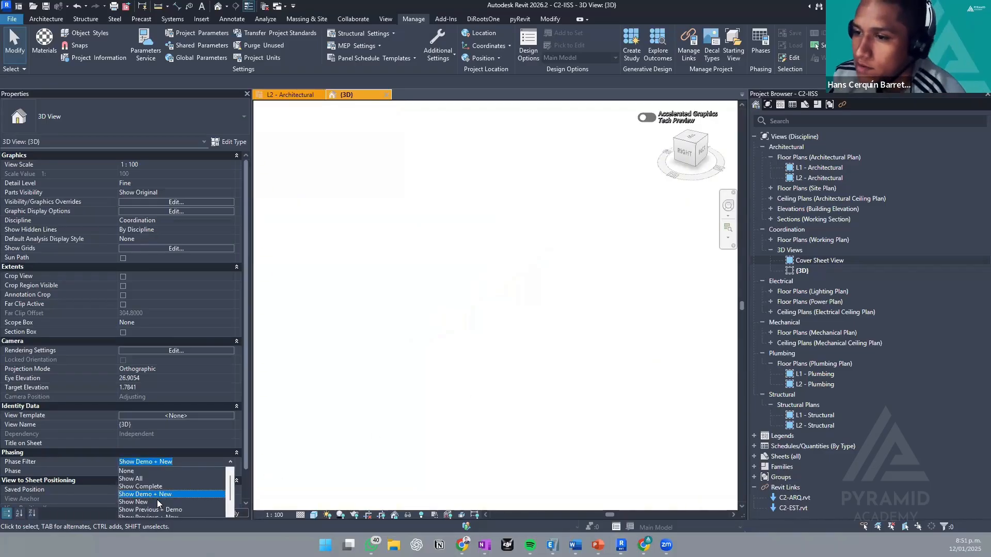
click(144, 488)
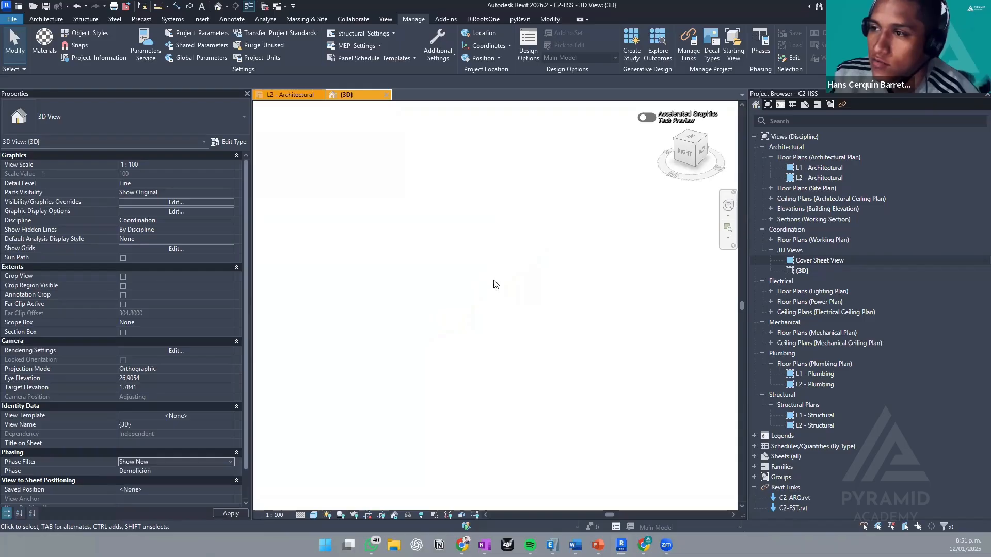
- Set the 3D view's phase to Nueva Construcción
click(230, 462)
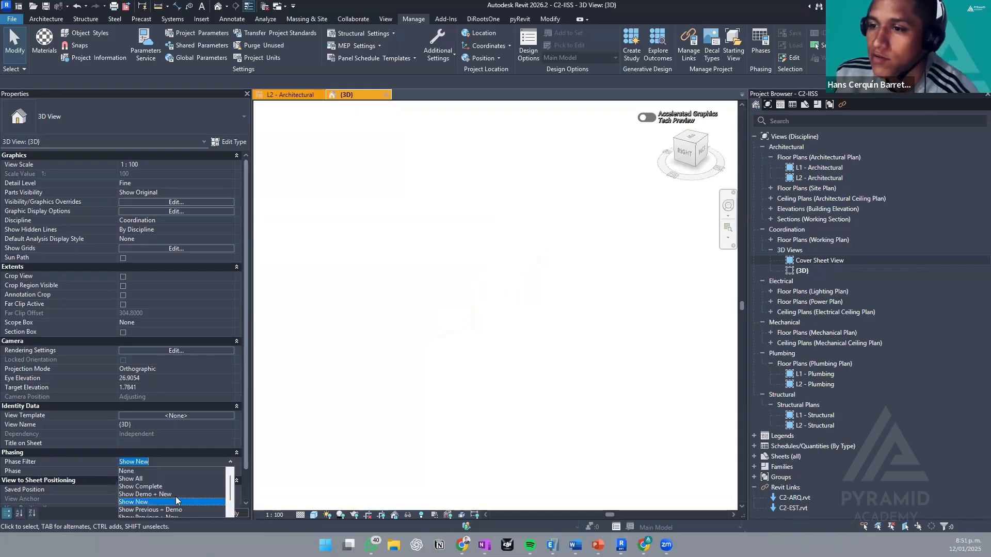
click(231, 462)
click(232, 471)
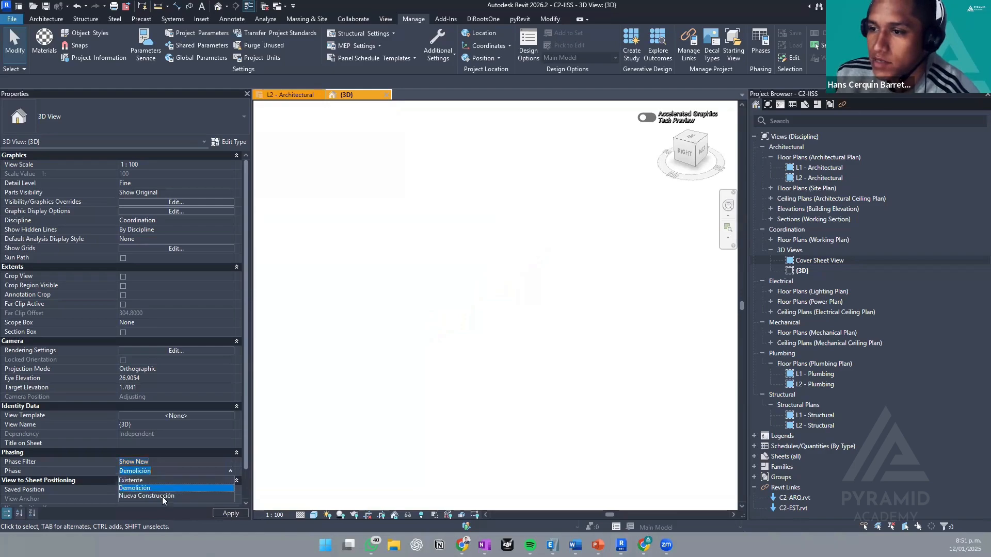
click(161, 496)
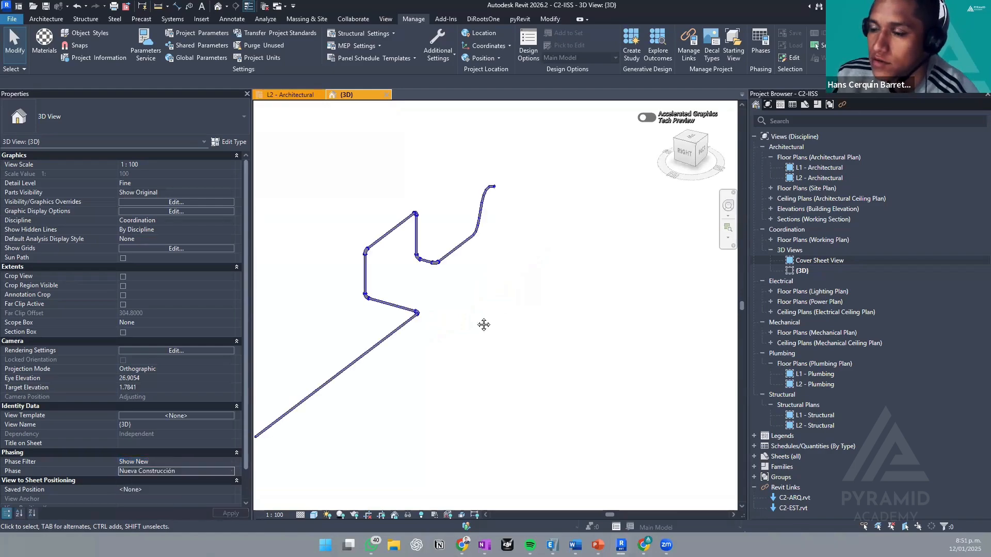
middle_drag(311, 451, 356, 423)
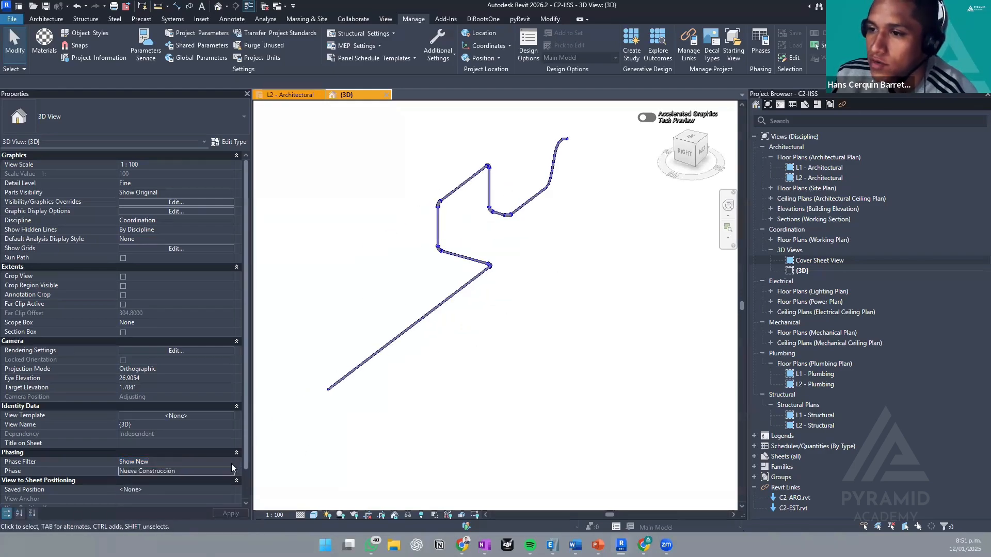
- Set the 3D view's phase filter to Show Demo + New and check the other available filters
click(231, 463)
click(178, 479)
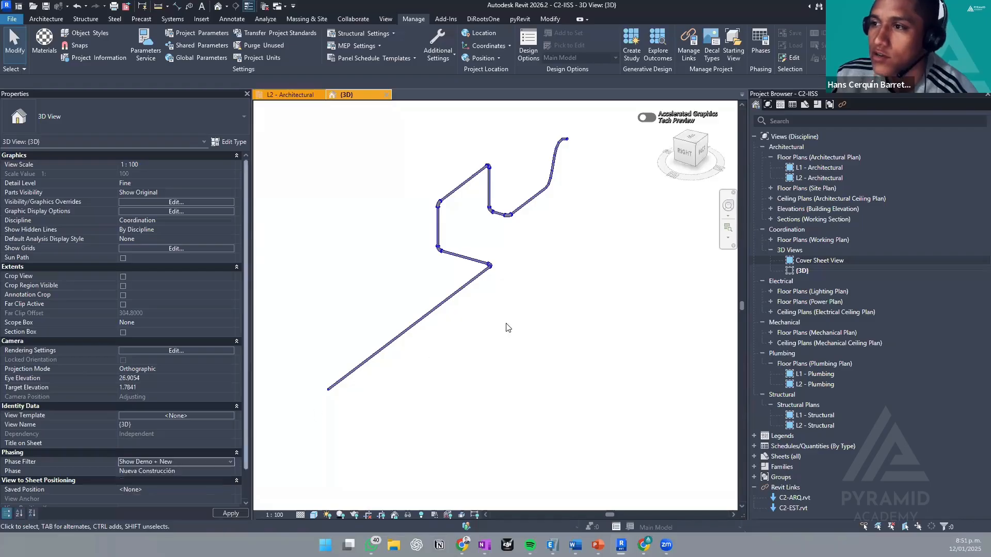
middle_drag(565, 284, 542, 358)
scroll(393, 376, down, 1)
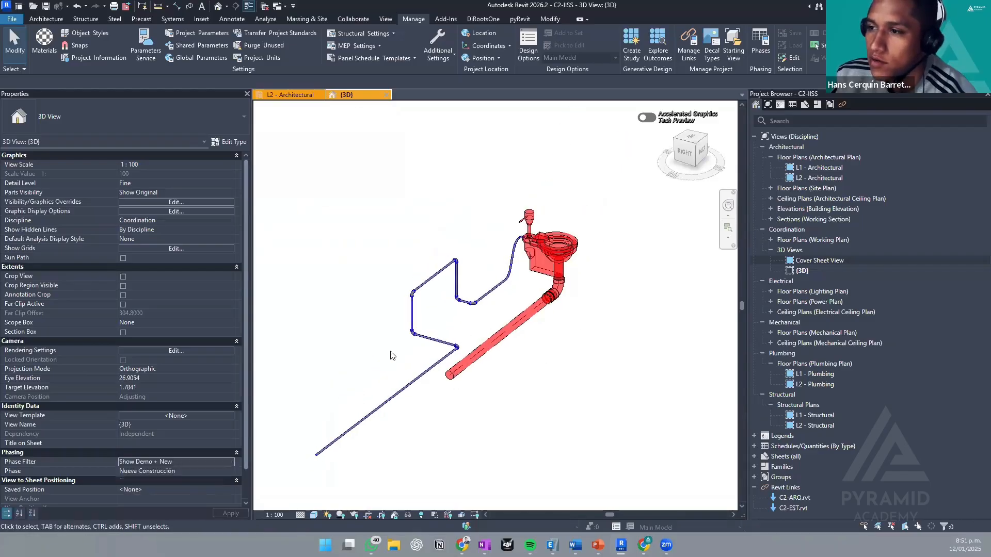
click(233, 462)
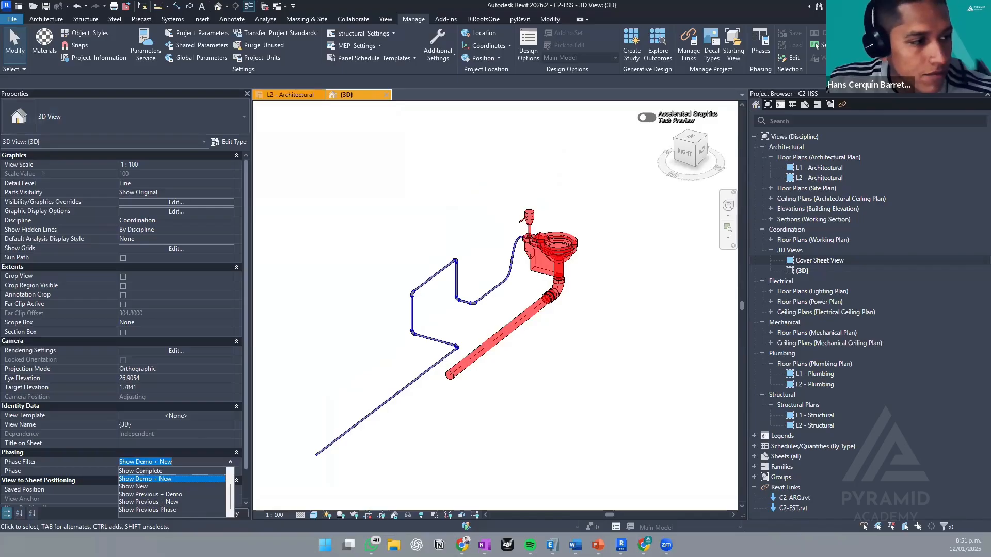
key(Escape)
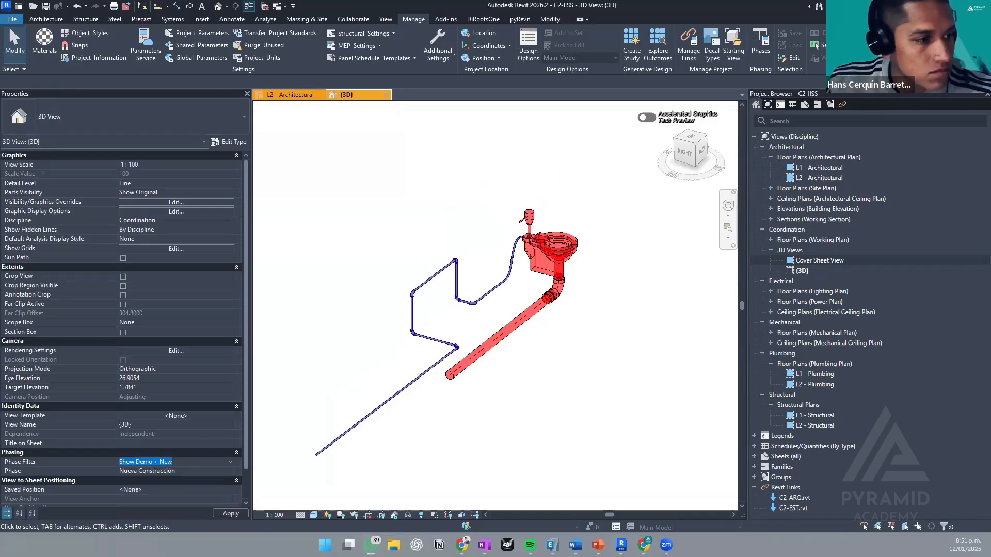
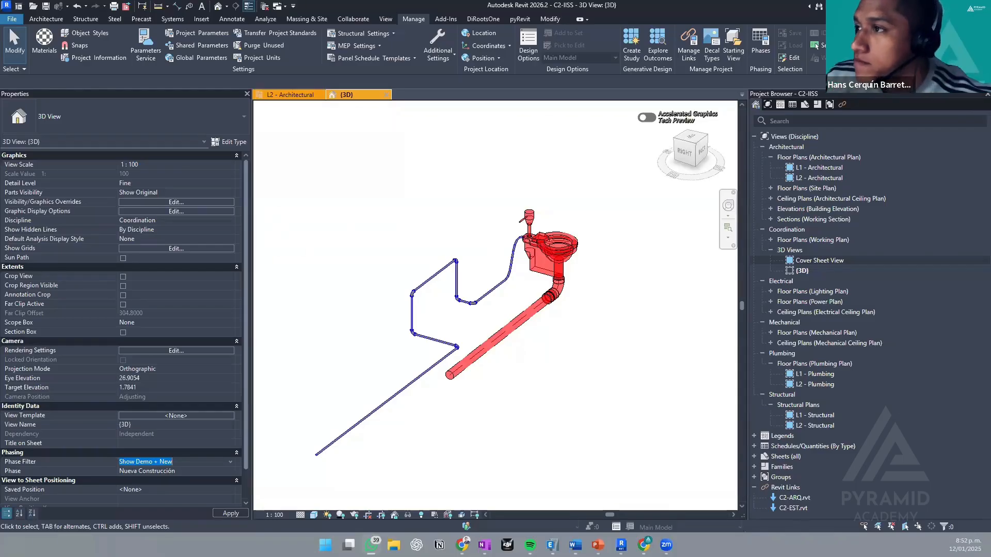
- Review the project's rule-based filters, including Domestic Cold Water, and the phase filters available for the 3D view
click(795, 61)
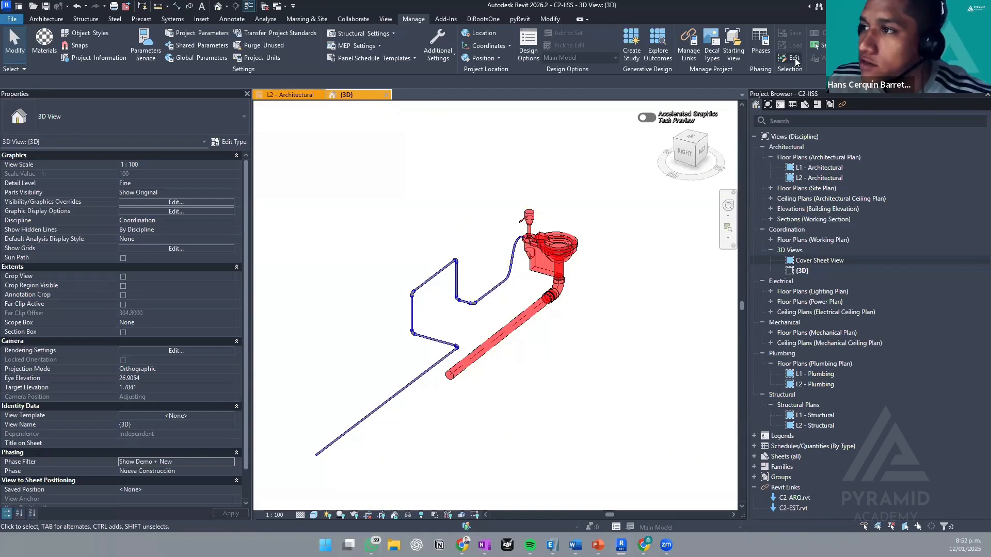
click(791, 60)
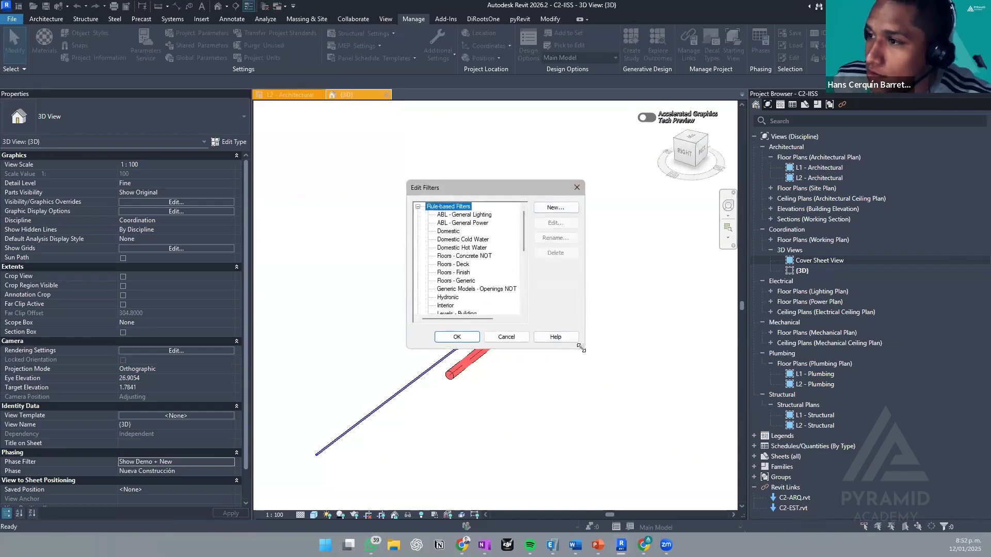
drag(582, 349, 670, 490)
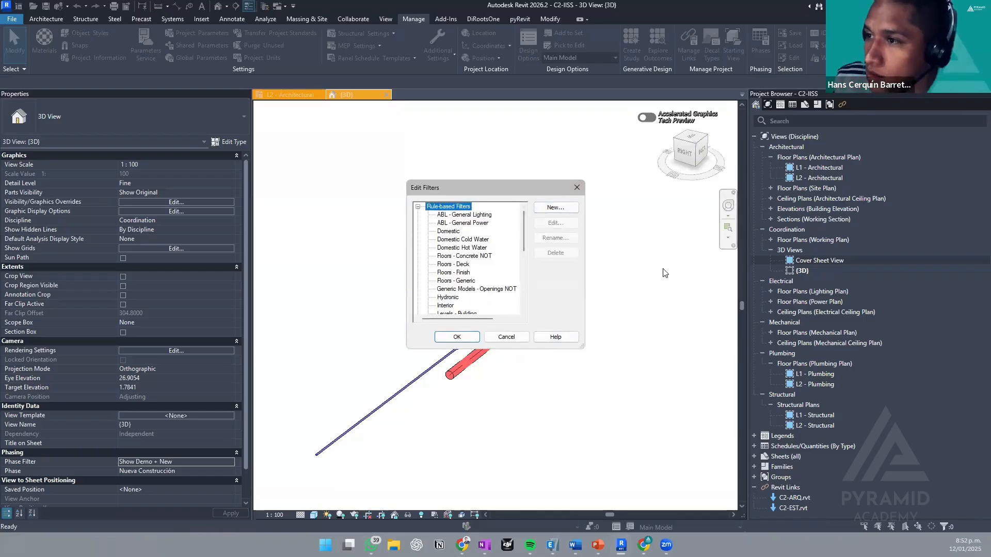
drag(594, 188, 526, 97)
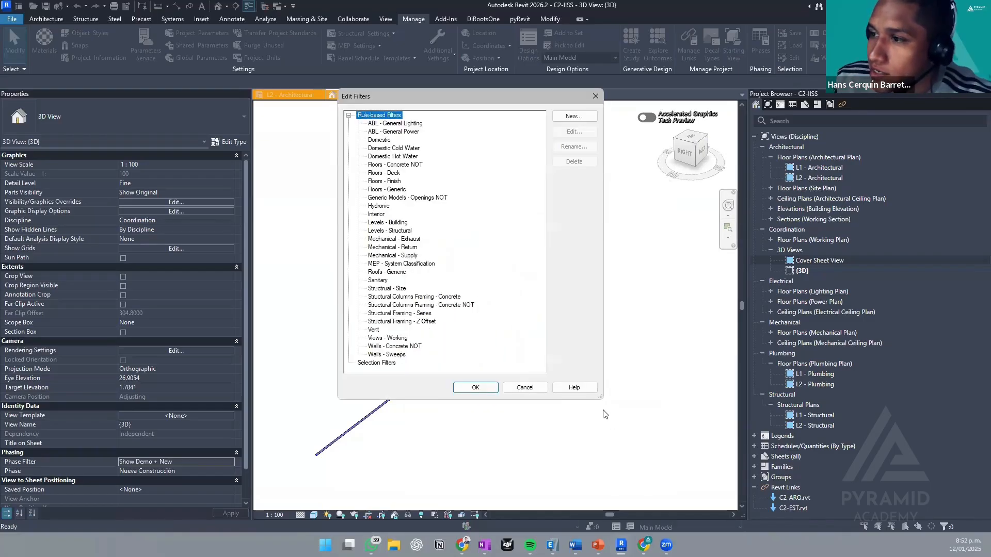
drag(600, 400, 618, 433)
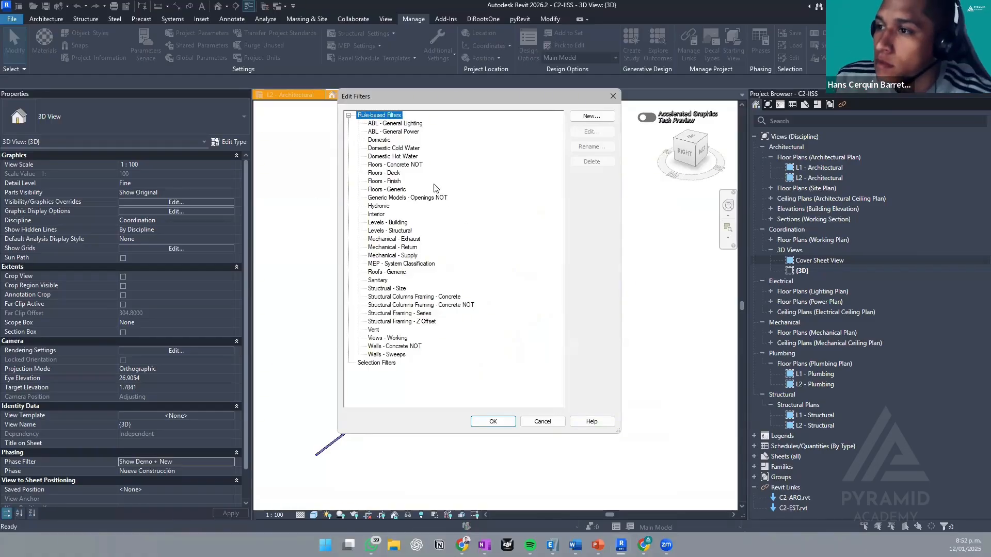
click(402, 149)
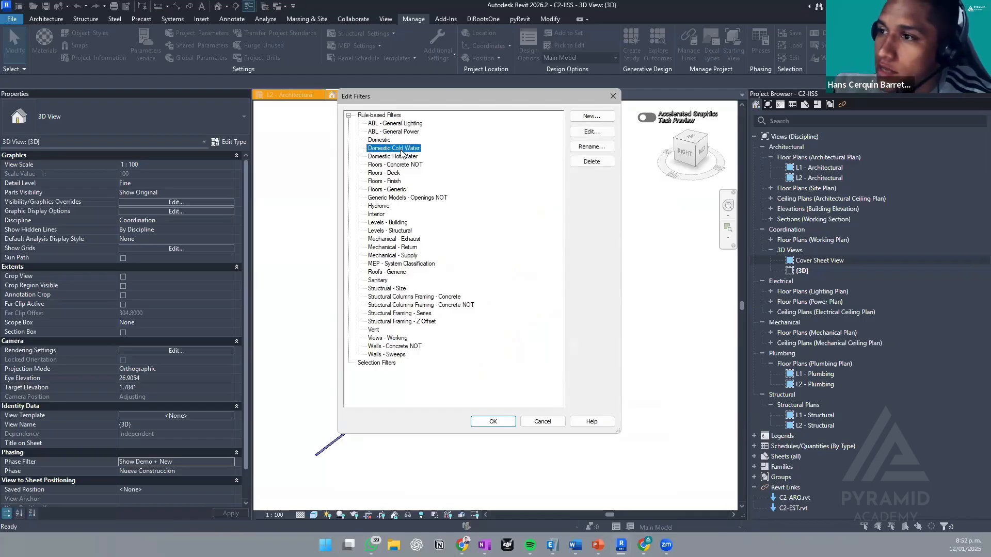
click(493, 422)
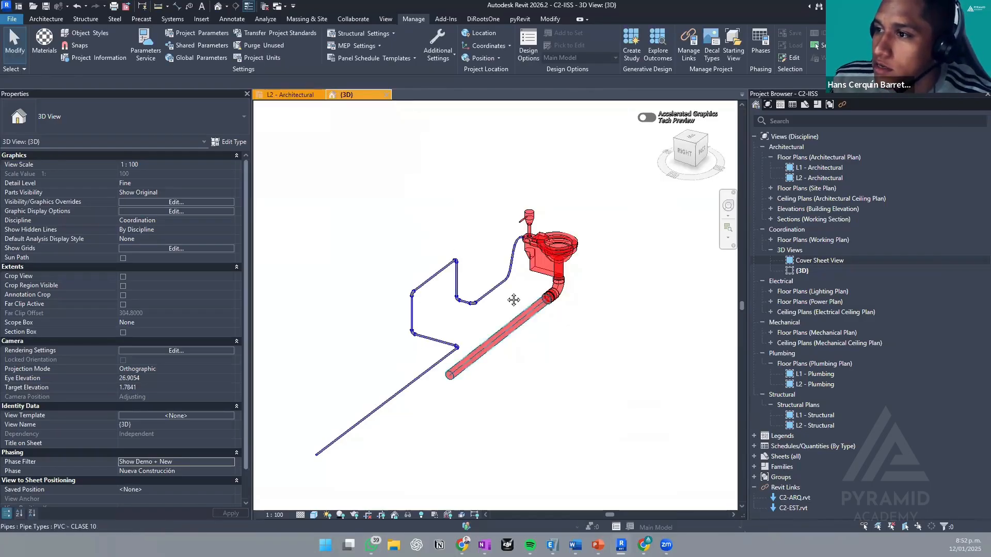
middle_drag(513, 295, 591, 214)
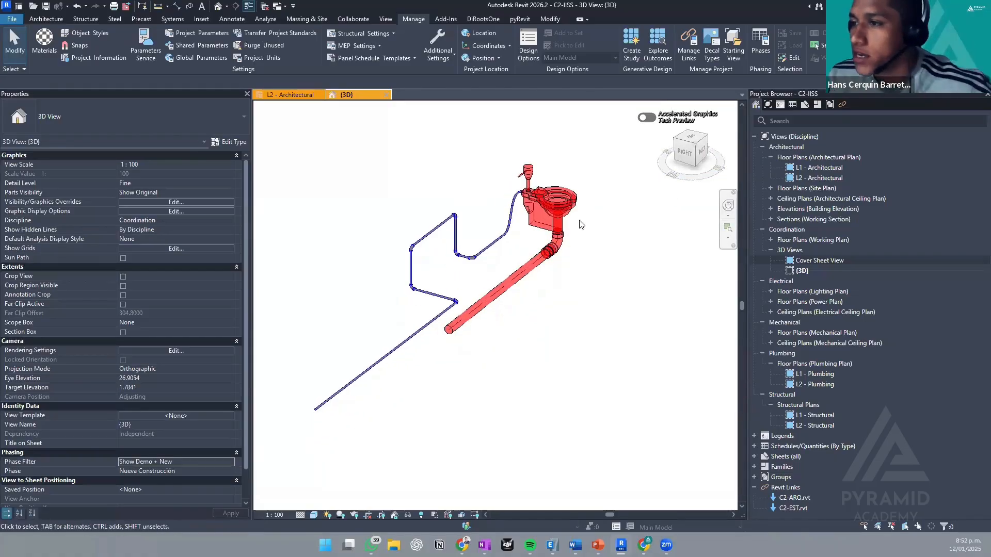
click(232, 464)
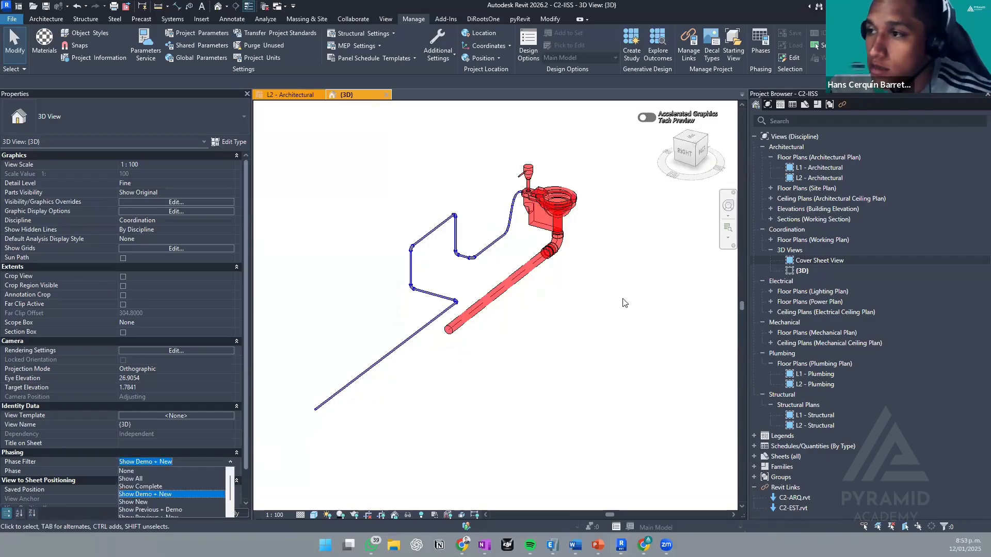
click(608, 299)
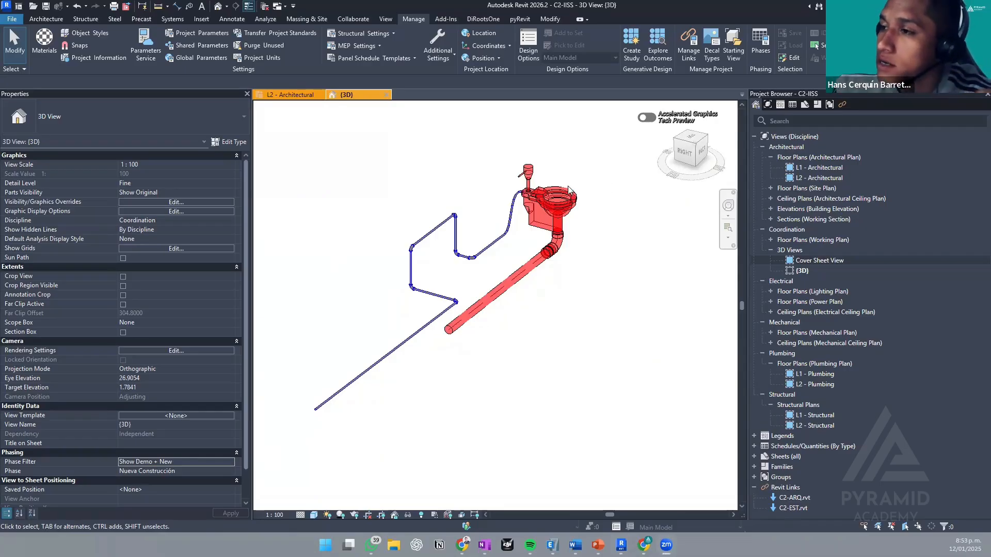
- Examine the Phase Created and Phase Demolished properties of the red toilet with its drain pipe and fittings
scroll(584, 222, up, 3)
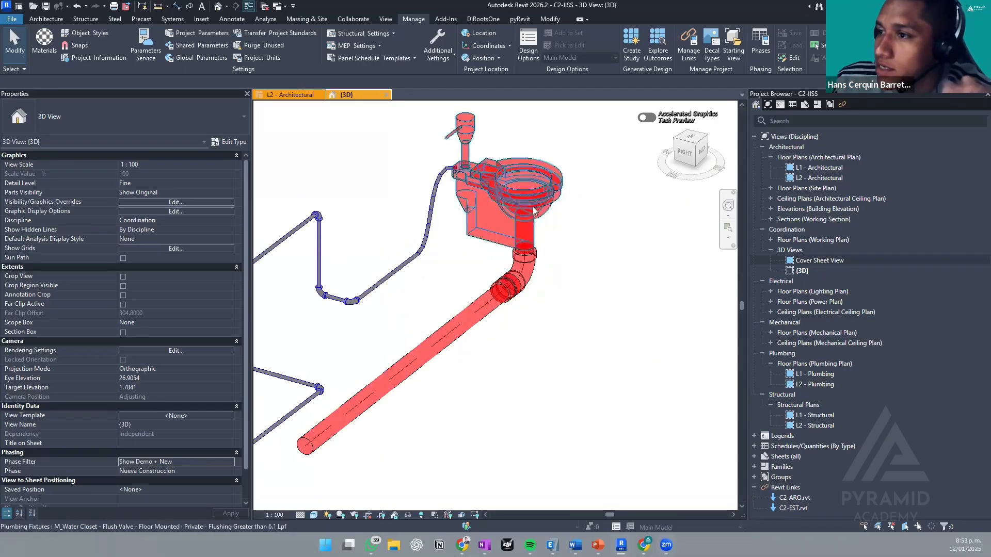
scroll(535, 219, up, 4)
scroll(519, 289, up, 2)
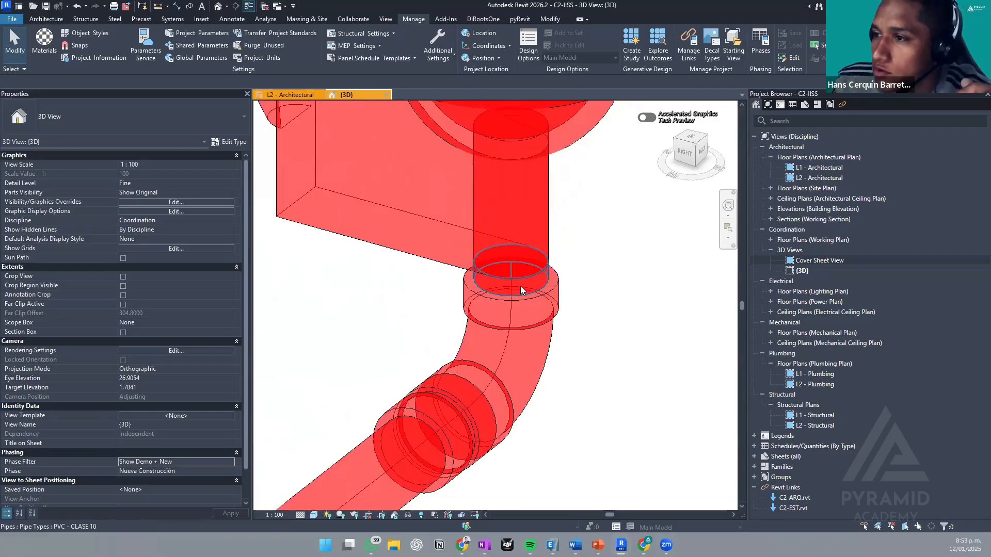
click(531, 284)
scroll(547, 279, down, 3)
scroll(564, 272, down, 1)
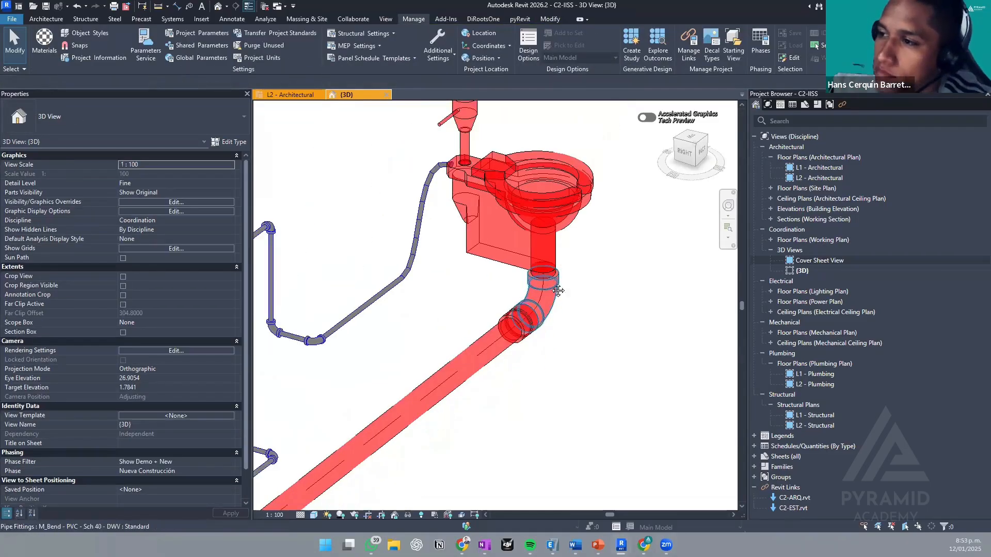
mouse_move(557, 287)
middle_down()
mouse_move(521, 313)
mouse_move(568, 285)
middle_up()
drag(690, 345, 479, 189)
scroll(480, 231, down, 2)
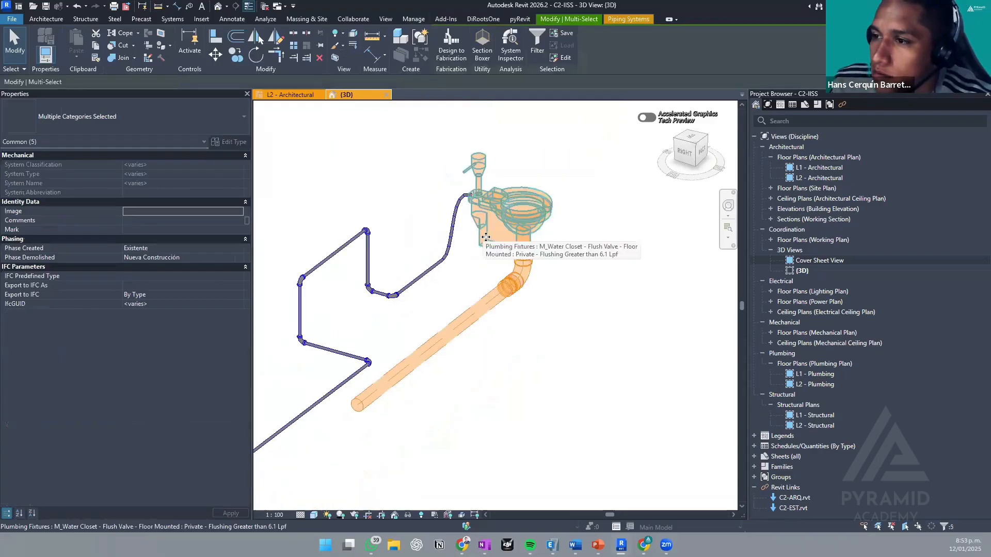
middle_drag(550, 288, 473, 346)
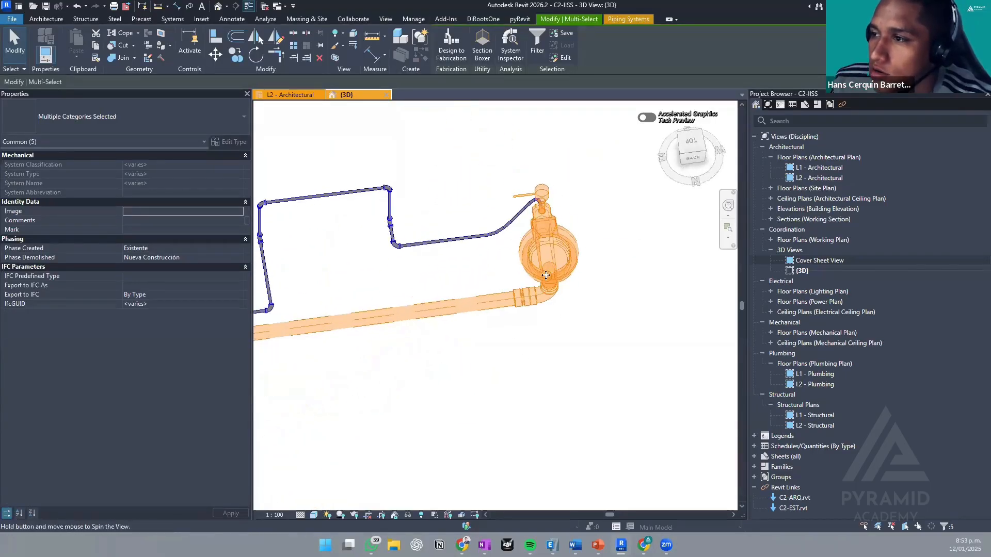
- Copy the red toilet with its drain pipe and fittings in top view, placing the copy beside the original at the end away from the piping
click(656, 199)
click(691, 143)
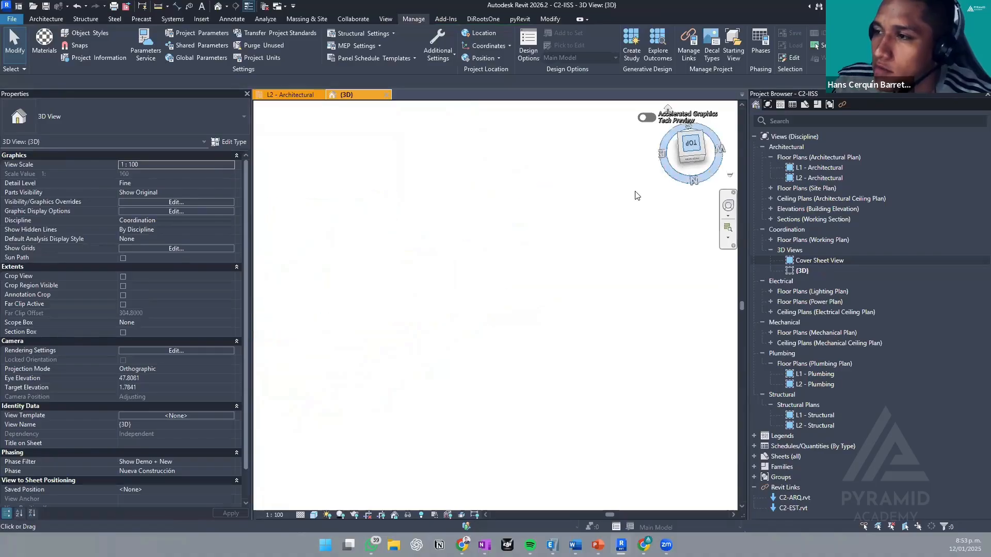
scroll(470, 299, up, 8)
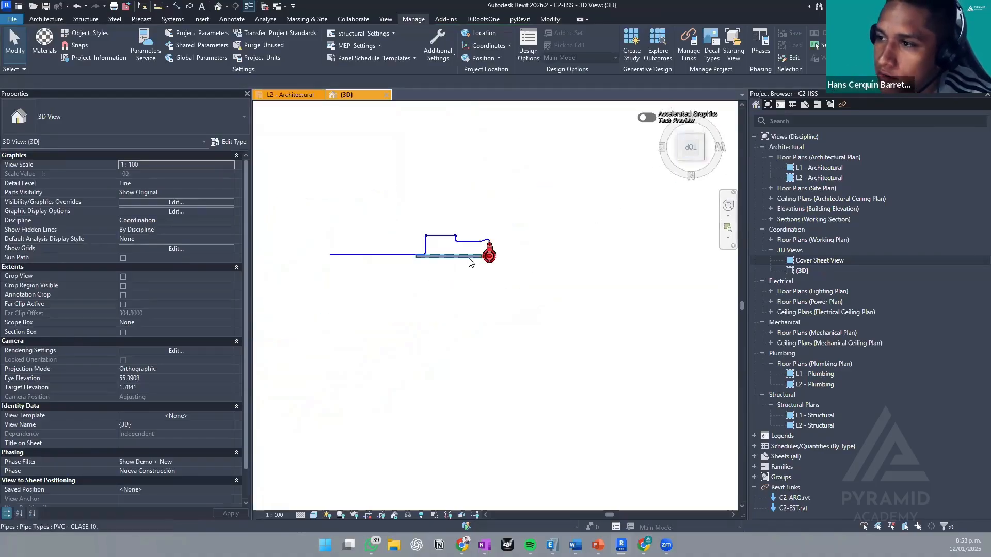
drag(619, 363, 482, 280)
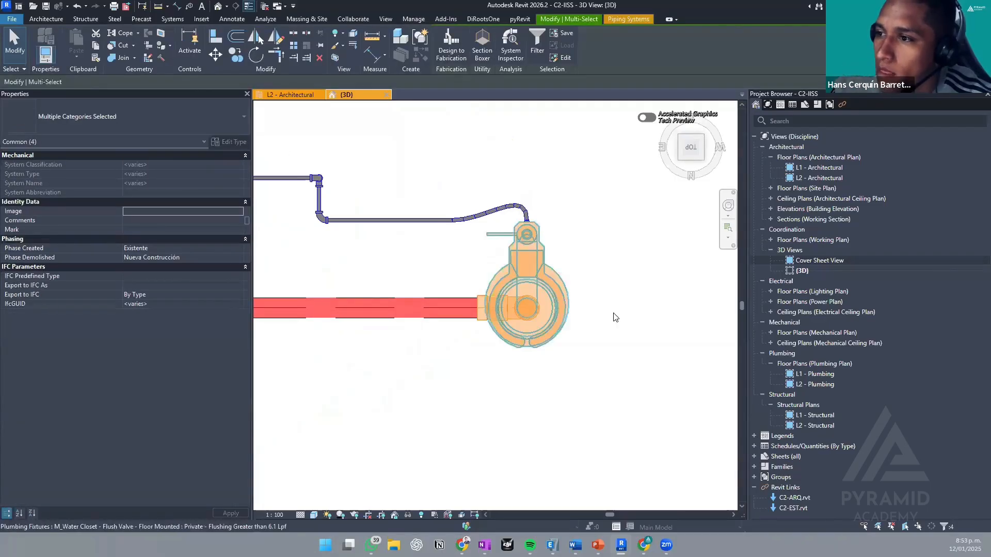
drag(625, 337, 428, 296)
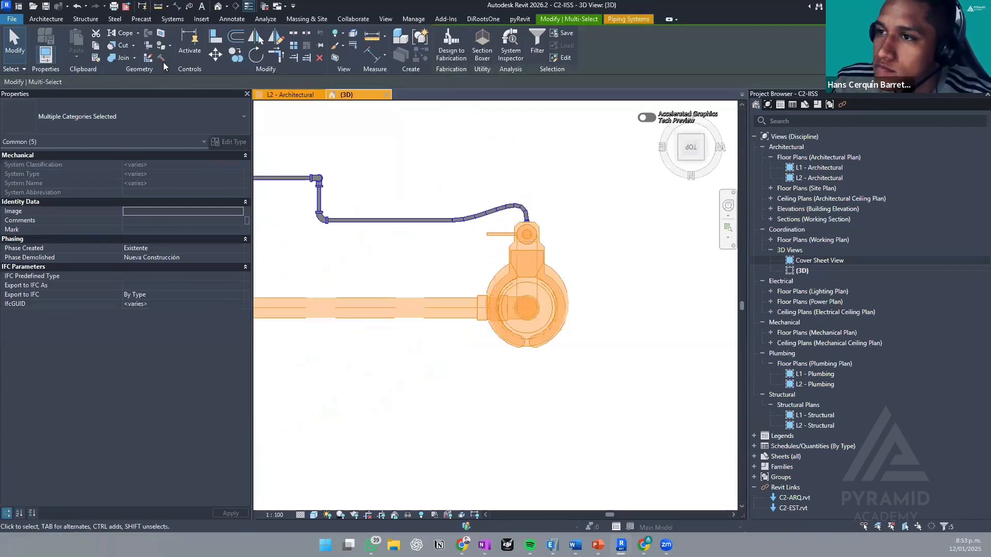
click(231, 54)
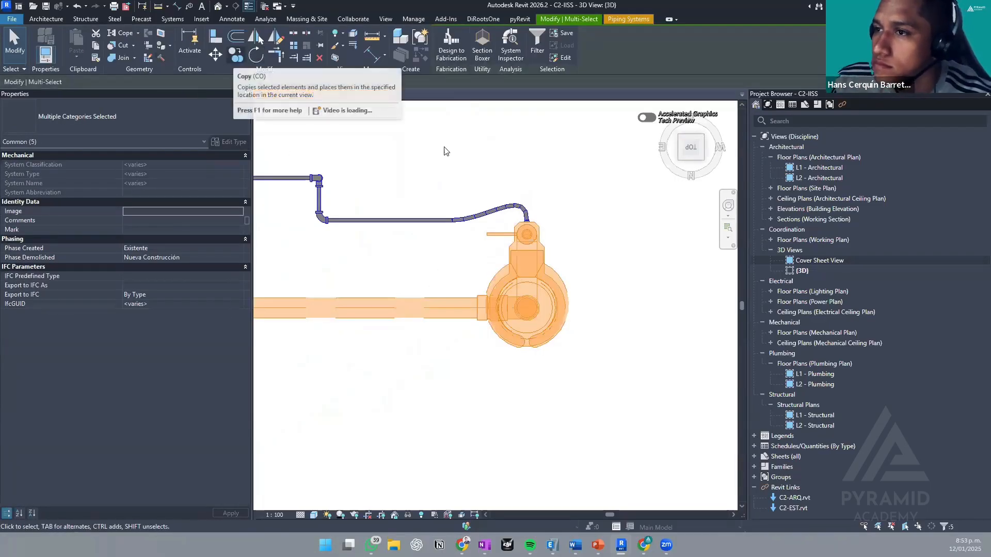
click(526, 241)
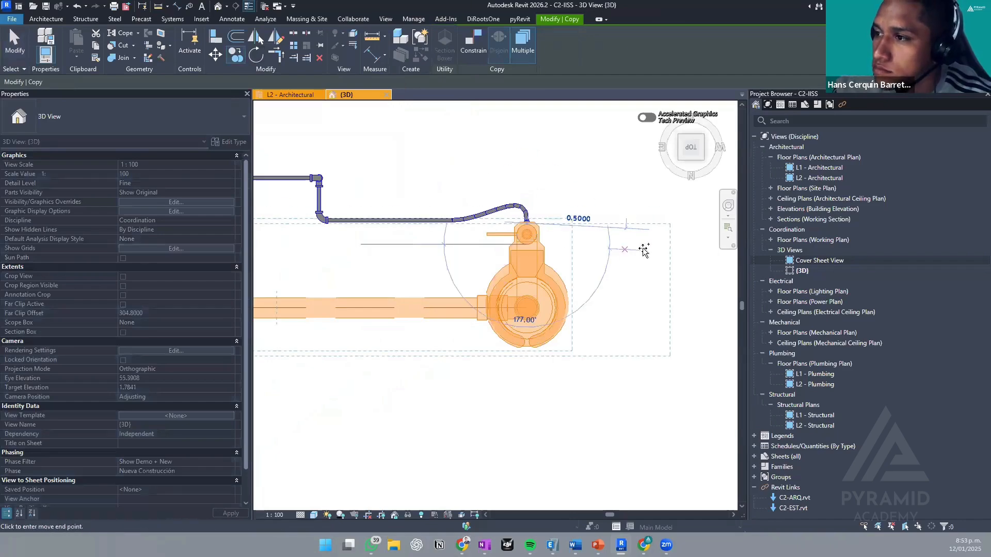
click(617, 288)
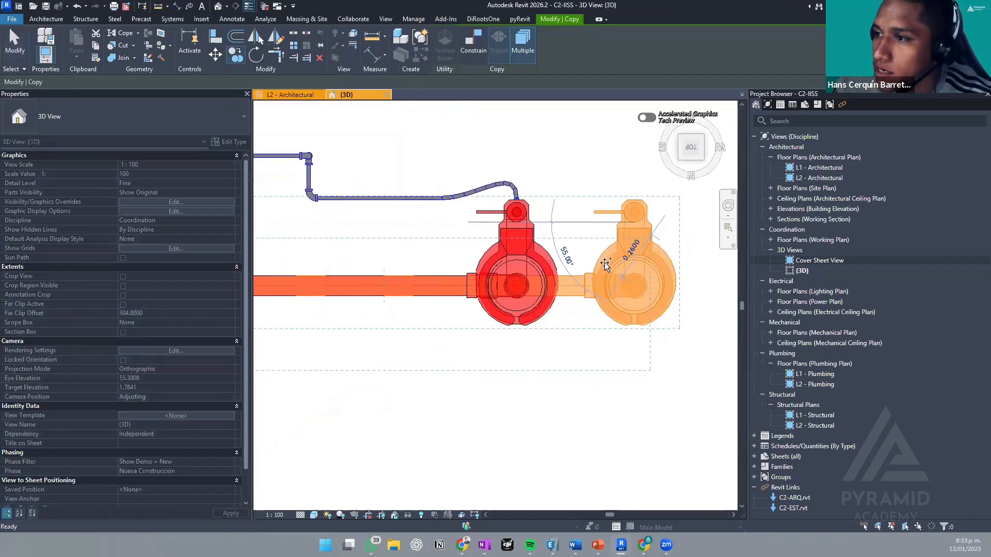
scroll(593, 290, down, 2)
scroll(578, 283, up, 3)
key(Escape)
- Reroute the copied toilet's drain pipe at 90° to the original one, ending about 1 m from the toilet's centre
click(577, 293)
scroll(577, 294, down, 4)
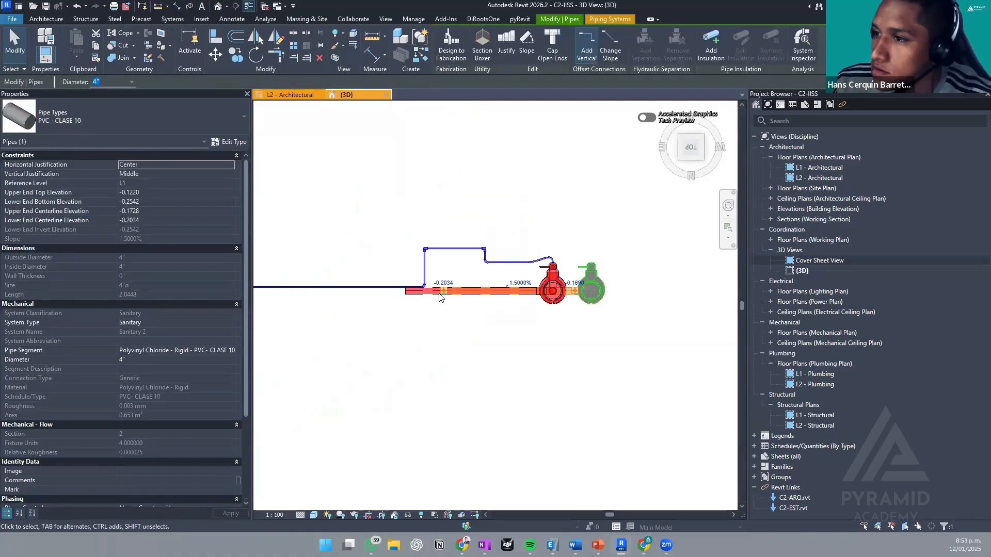
drag(443, 291, 591, 357)
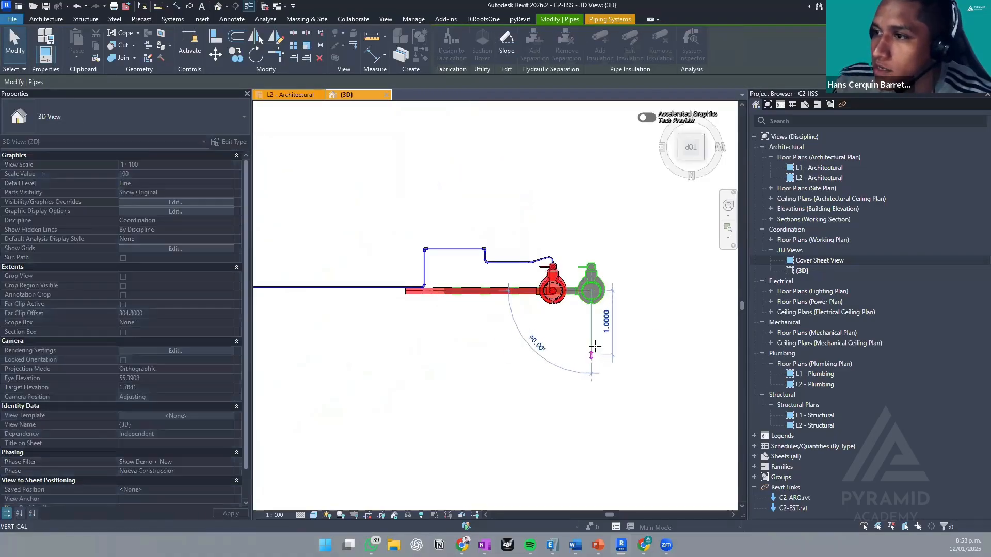
scroll(601, 313, up, 2)
shift+middle_drag(672, 249, 649, 316)
click(647, 323)
- Set Phase Created to Nueva Construcción for the original toilet, its drain pipe and fittings
scroll(625, 343, up, 4)
middle_drag(473, 352, 502, 425)
scroll(472, 302, up, 3)
drag(542, 407, 410, 198)
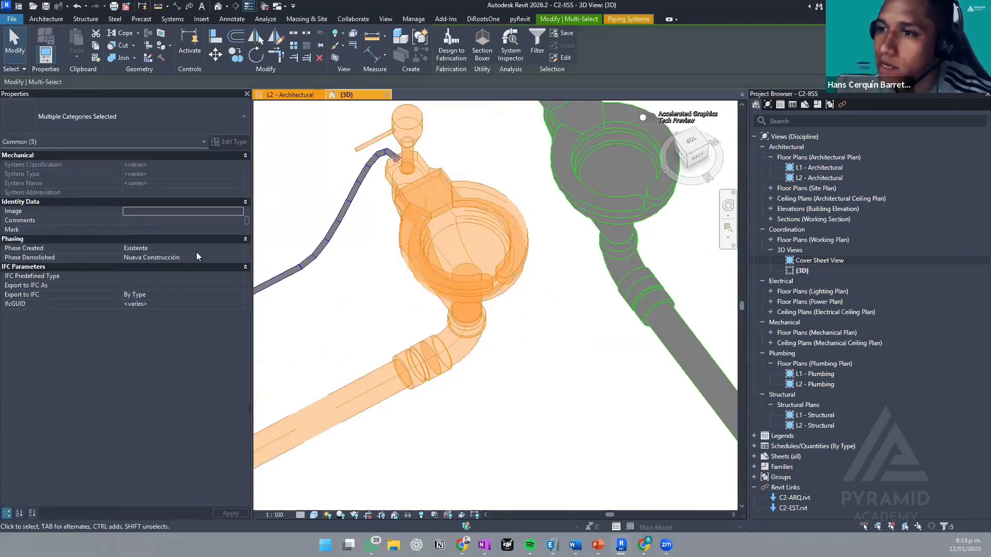
click(240, 248)
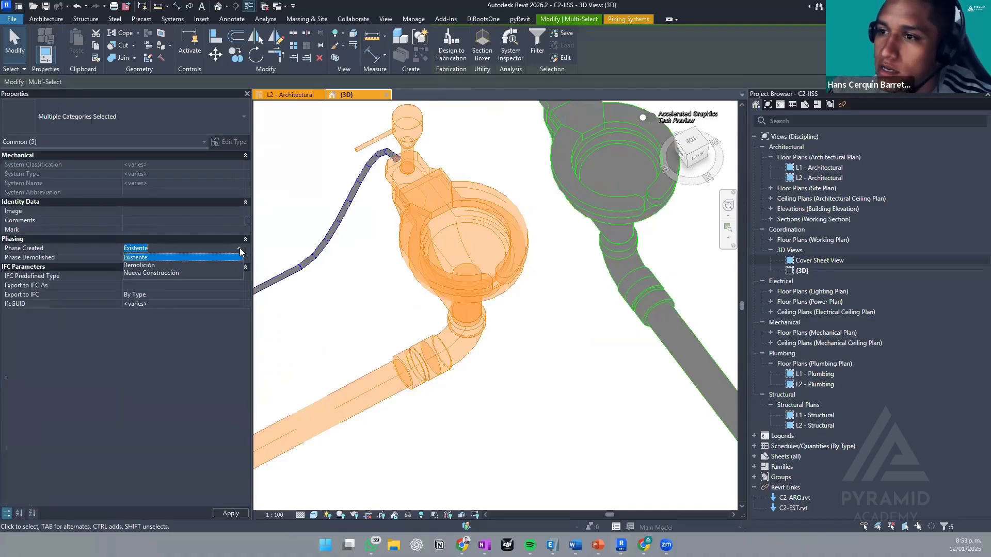
click(168, 273)
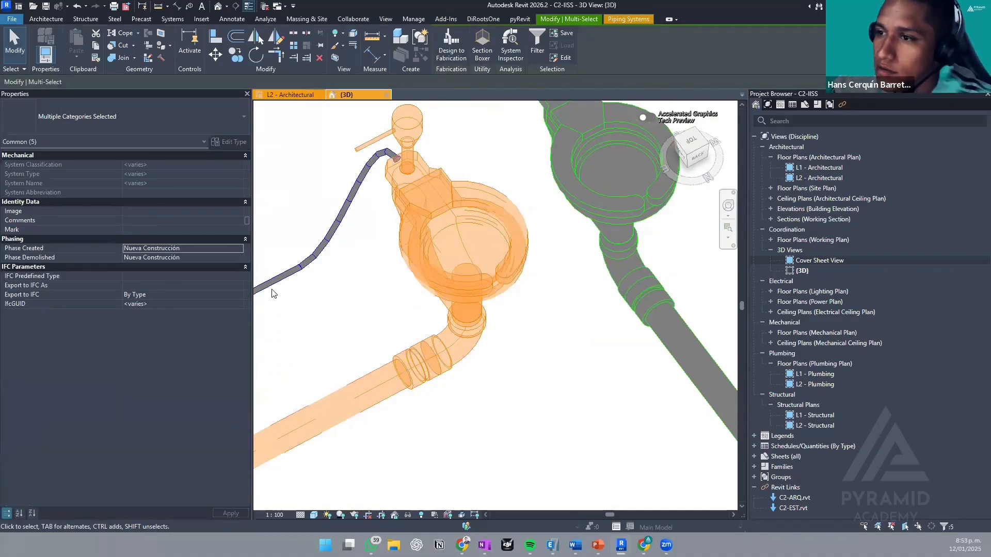
key(Escape)
- Check the phasing properties of the flexible water pipe feeding the original toilet
shift+middle_drag(496, 347, 551, 307)
scroll(522, 279, up, 2)
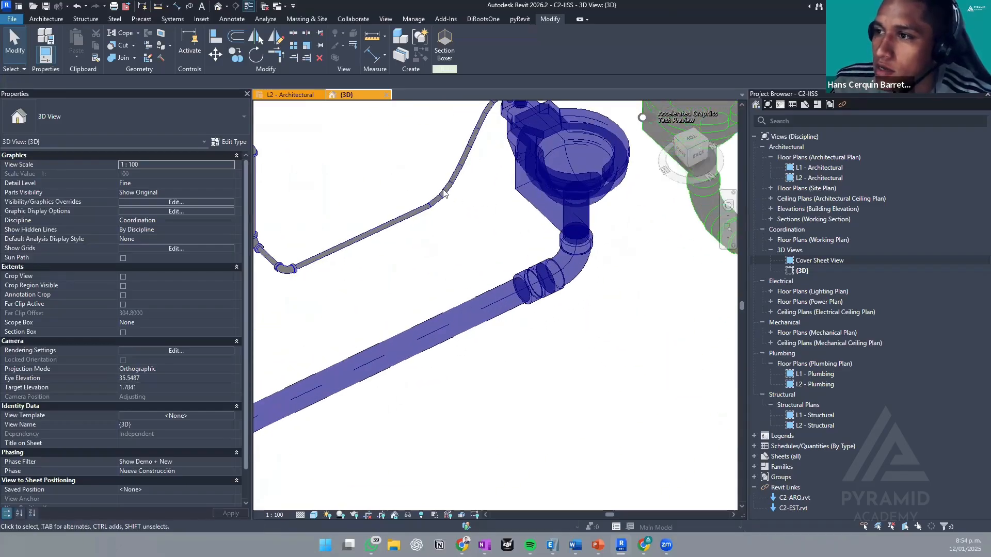
click(443, 192)
scroll(154, 288, down, 3)
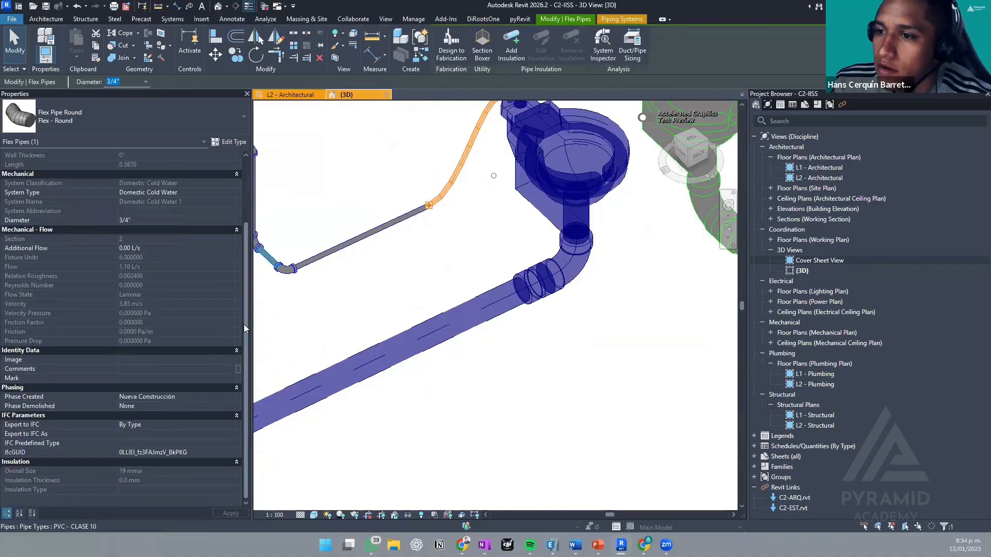
click(449, 296)
scroll(442, 290, down, 3)
- Set Phase Demolished to None for the original toilet together with its drain and water supply piping
shift+middle_drag(327, 424, 544, 245)
drag(642, 320, 376, 194)
scroll(405, 259, down, 2)
scroll(405, 260, down, 1)
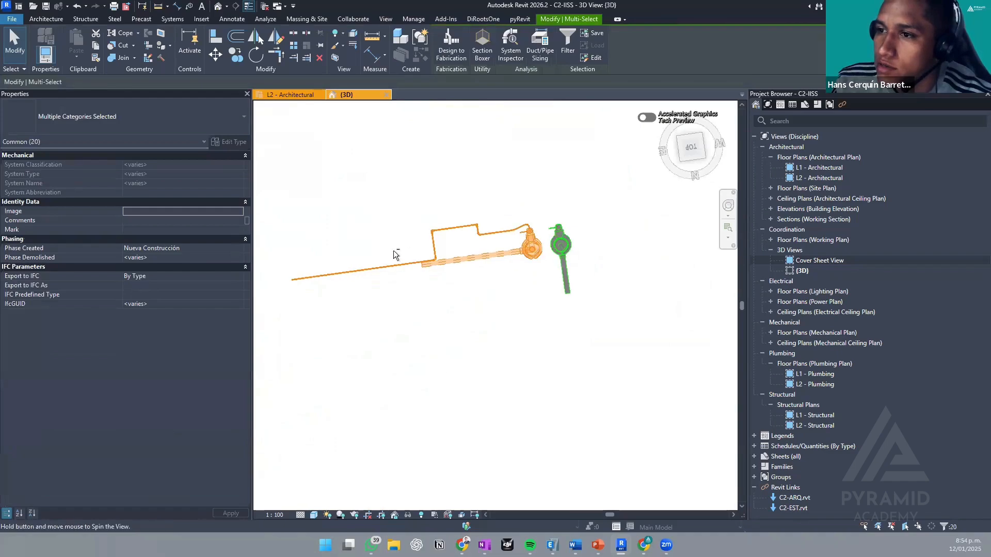
click(239, 248)
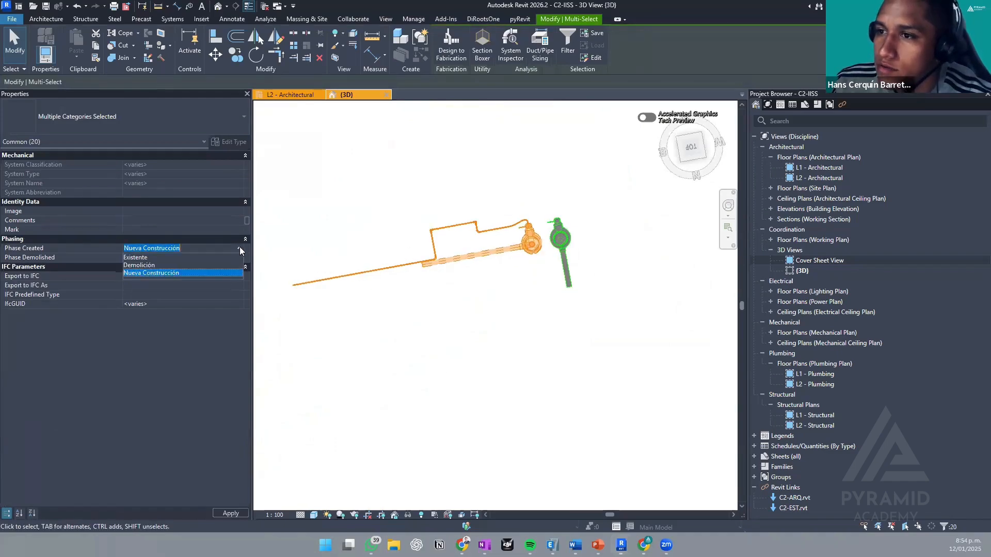
click(239, 248)
click(240, 257)
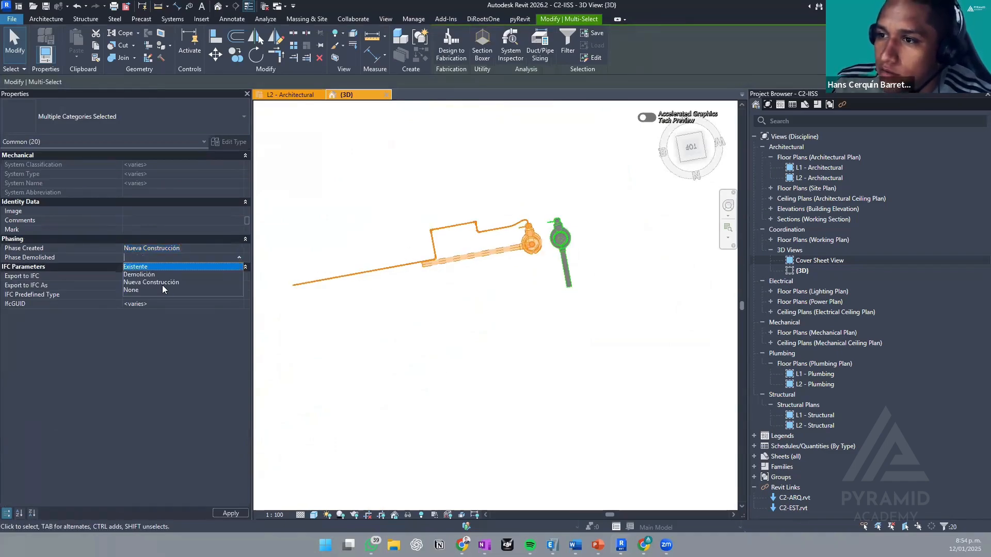
click(145, 291)
scroll(525, 254, up, 5)
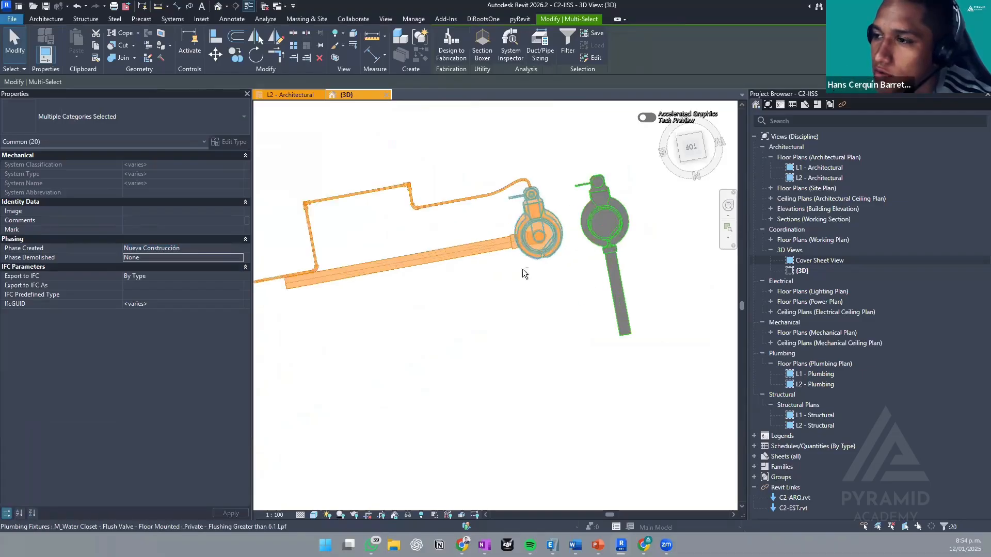
shift+middle_drag(566, 201, 559, 149)
key(Escape)
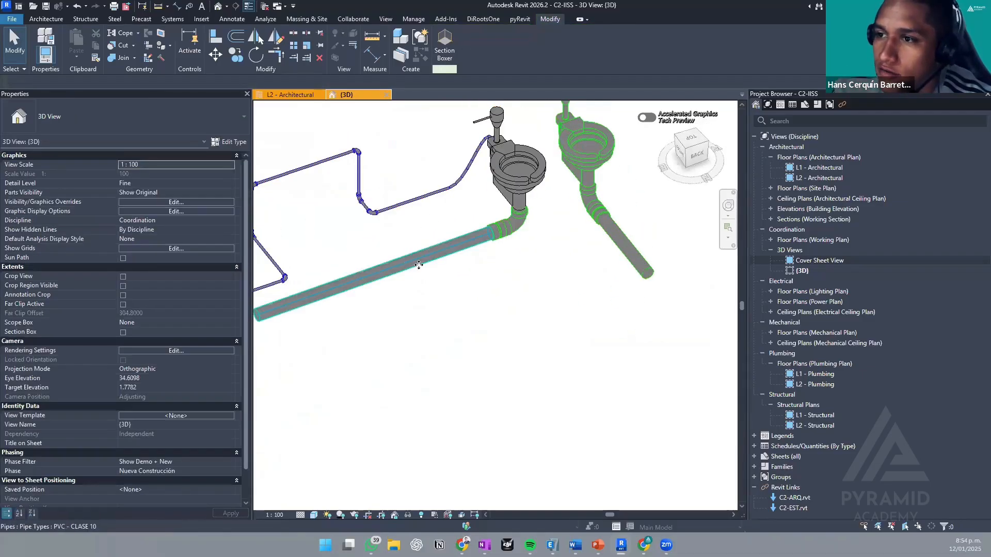
middle_drag(472, 280, 476, 288)
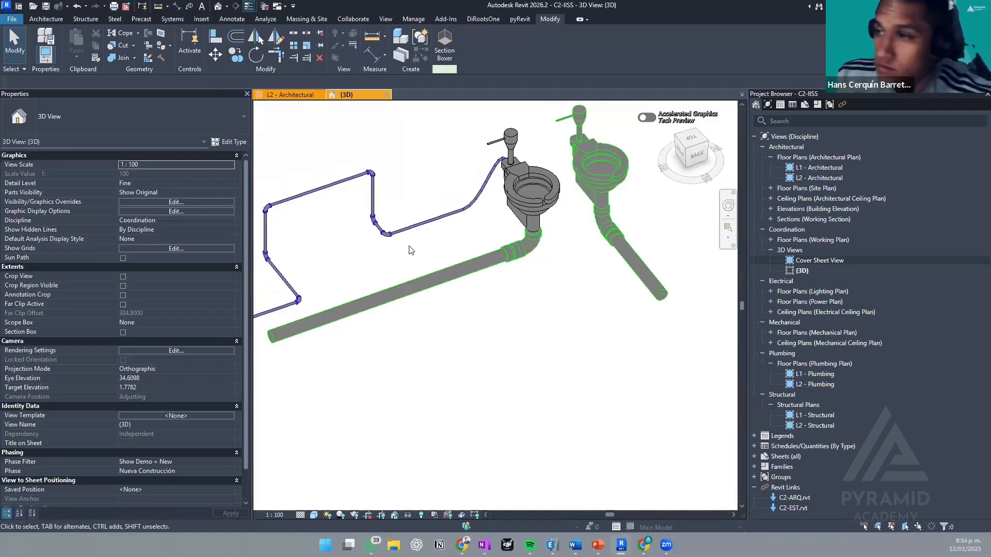
- Set Phase Created to Existente and Phase Demolished to Demolición for the copied toilet and its drain piping
shift+middle_drag(624, 317, 614, 396)
drag(649, 444, 530, 202)
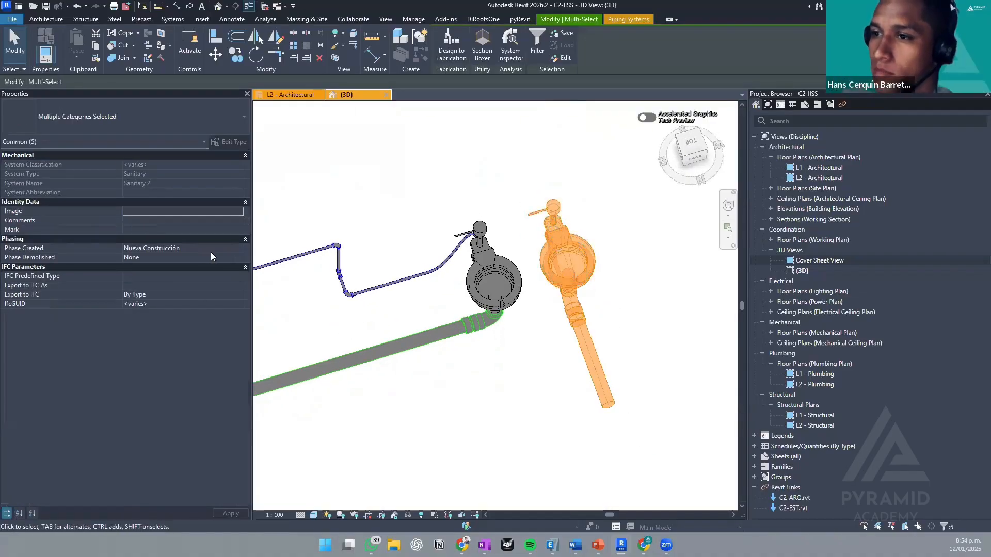
click(239, 248)
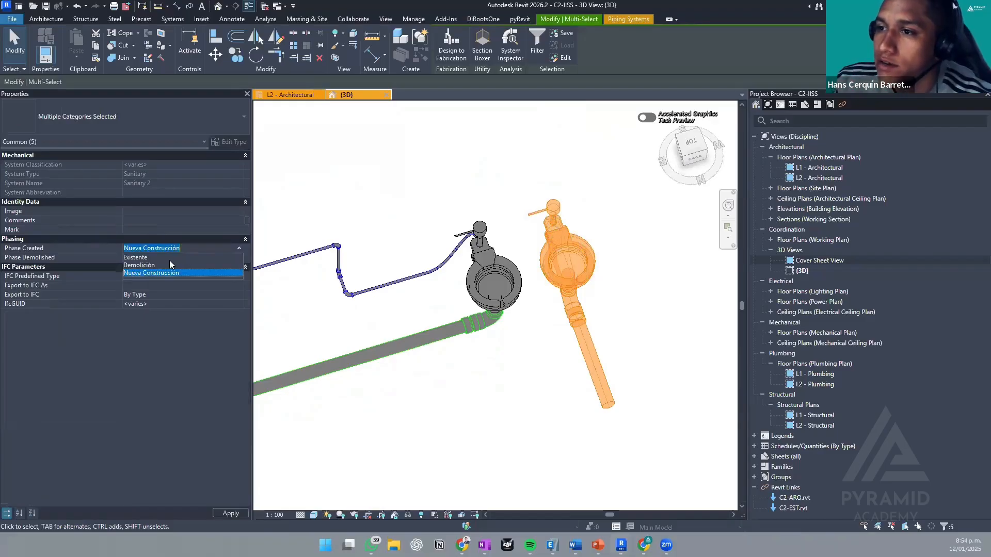
click(169, 258)
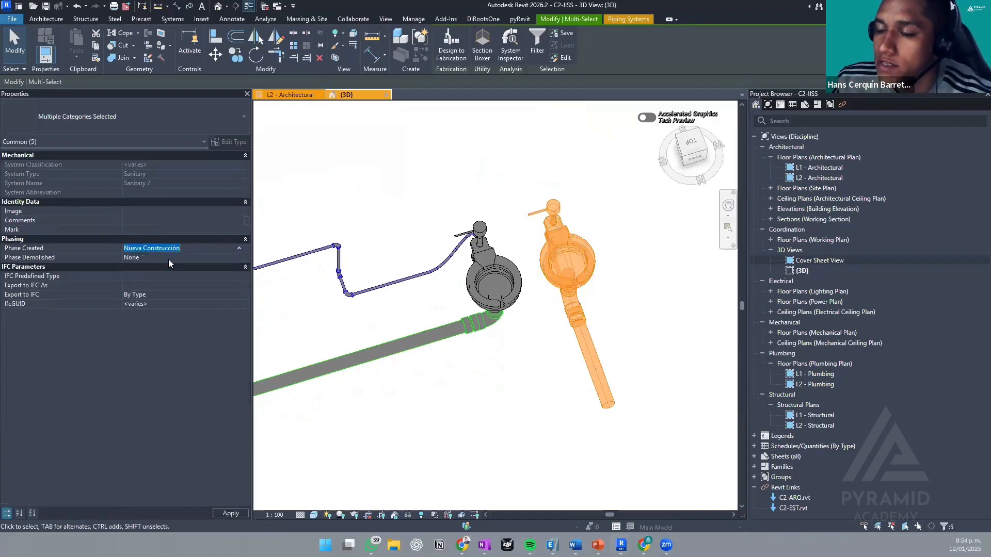
click(239, 258)
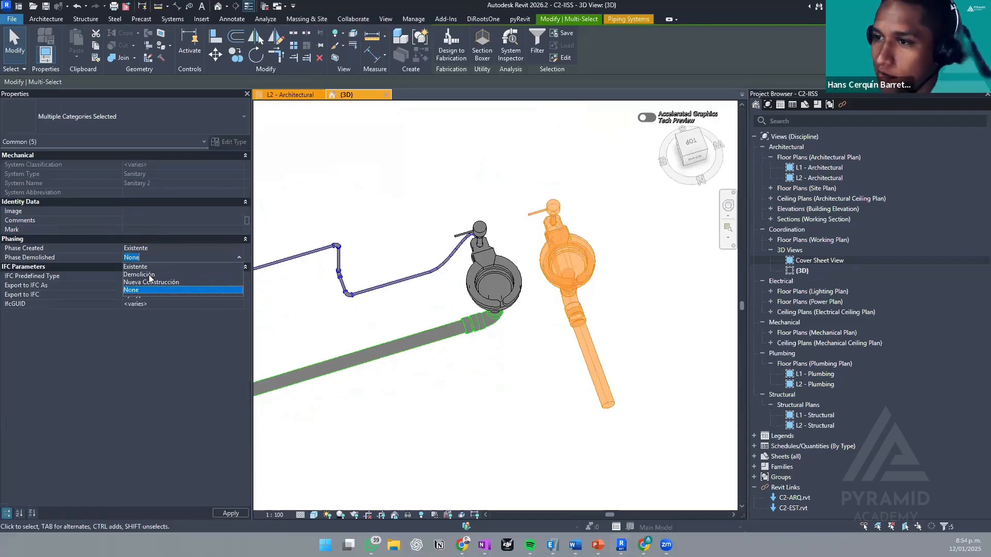
click(149, 274)
middle_drag(553, 312, 545, 313)
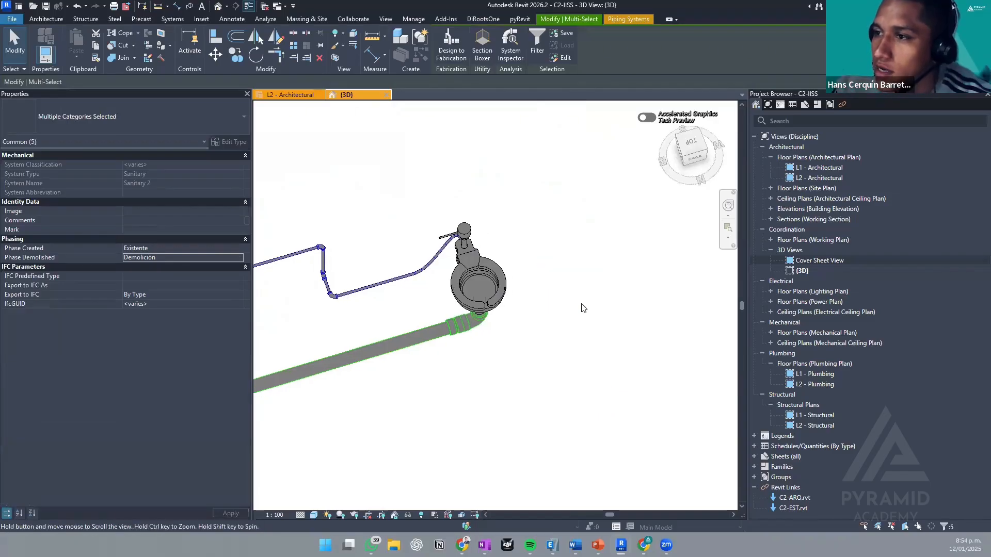
click(581, 305)
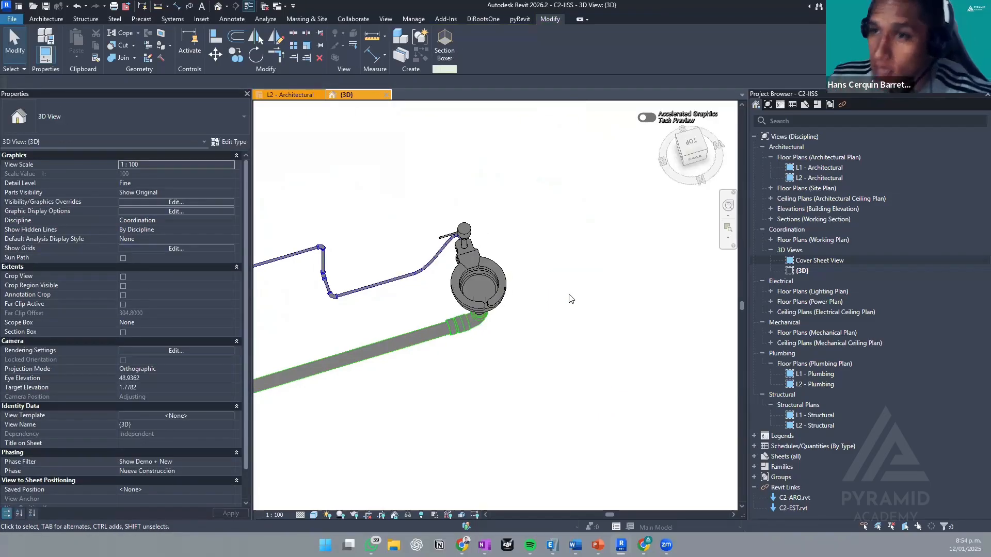
- Set the 3D view's Phase Filter to Show All and its Phase to Demolición
scroll(556, 266, down, 2)
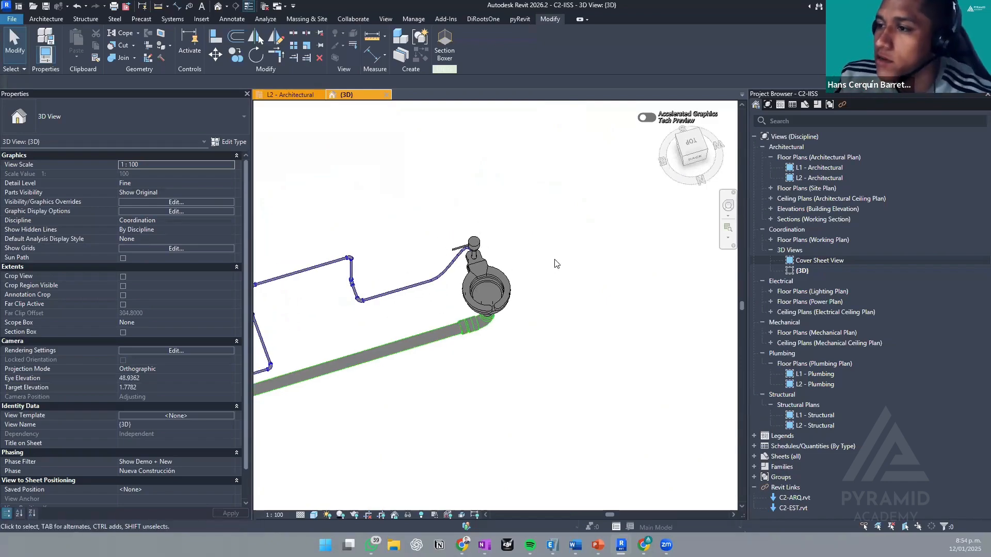
scroll(596, 309, down, 2)
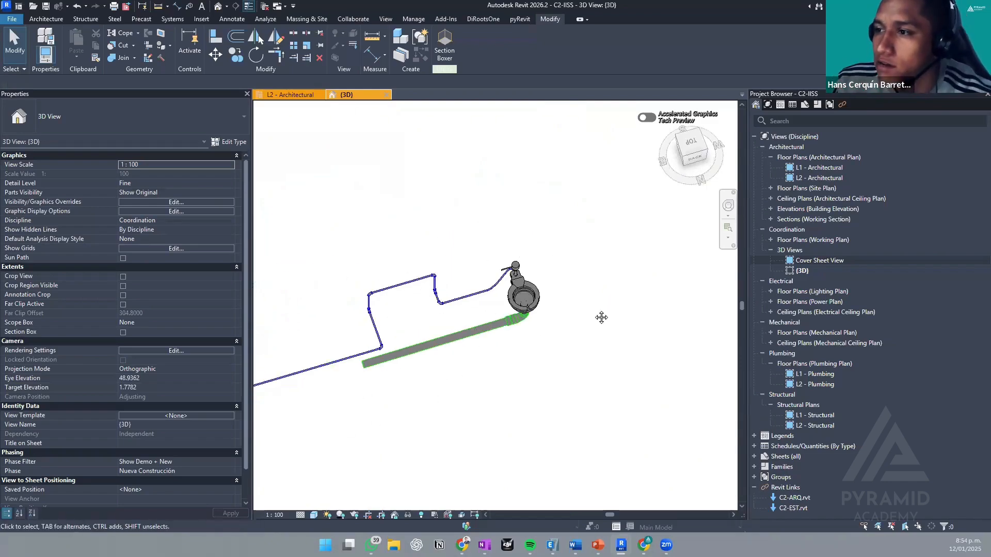
middle_drag(598, 314, 493, 308)
scroll(444, 305, up, 2)
scroll(457, 311, down, 2)
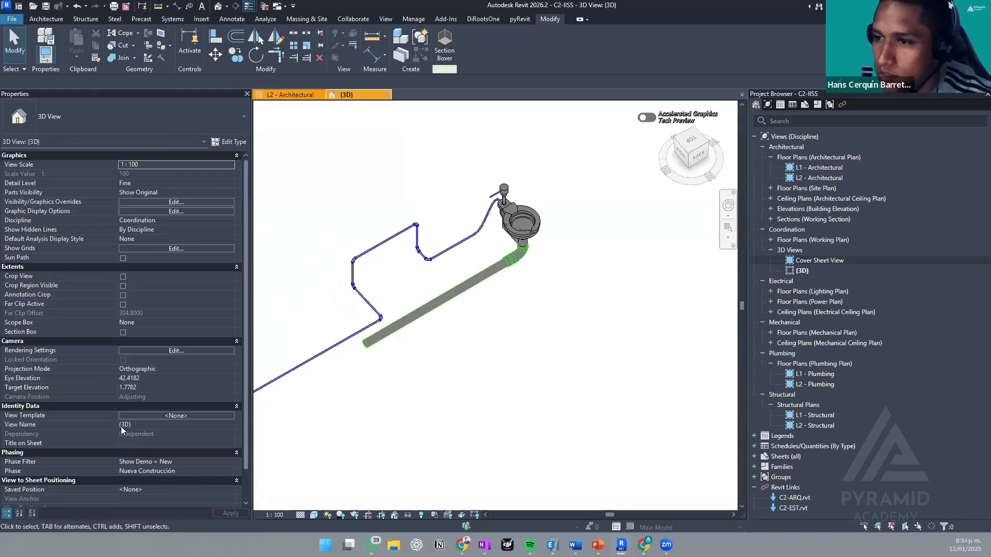
click(230, 462)
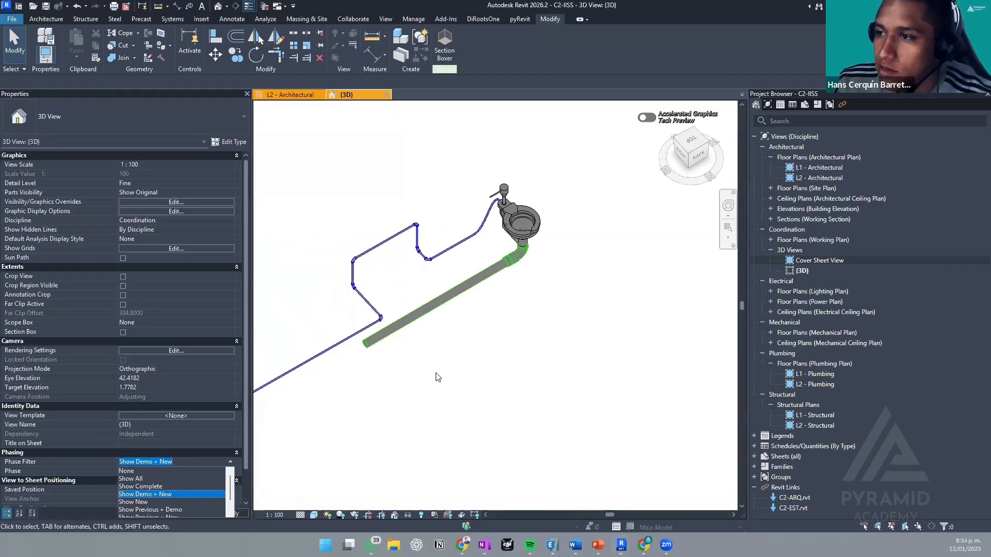
middle_drag(594, 265, 571, 281)
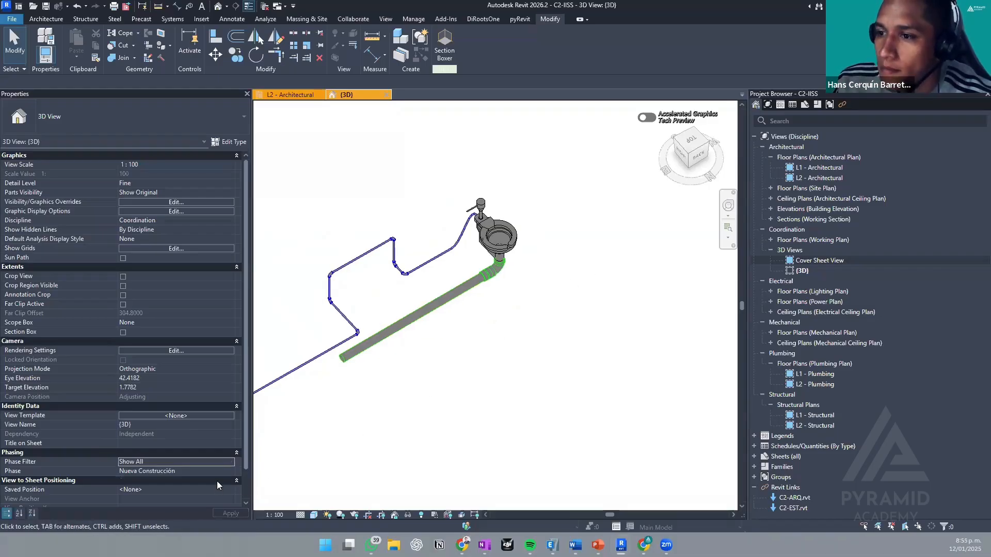
click(228, 472)
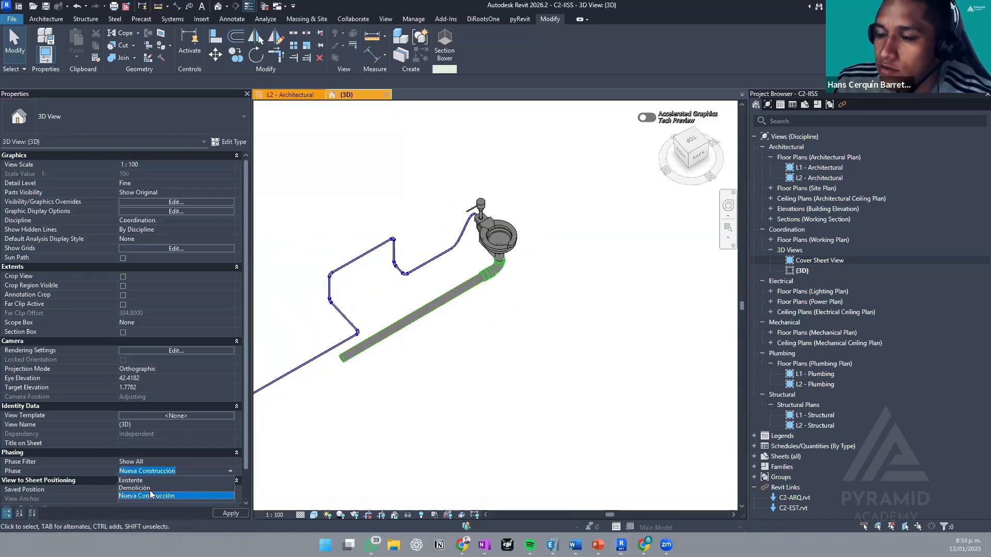
click(150, 489)
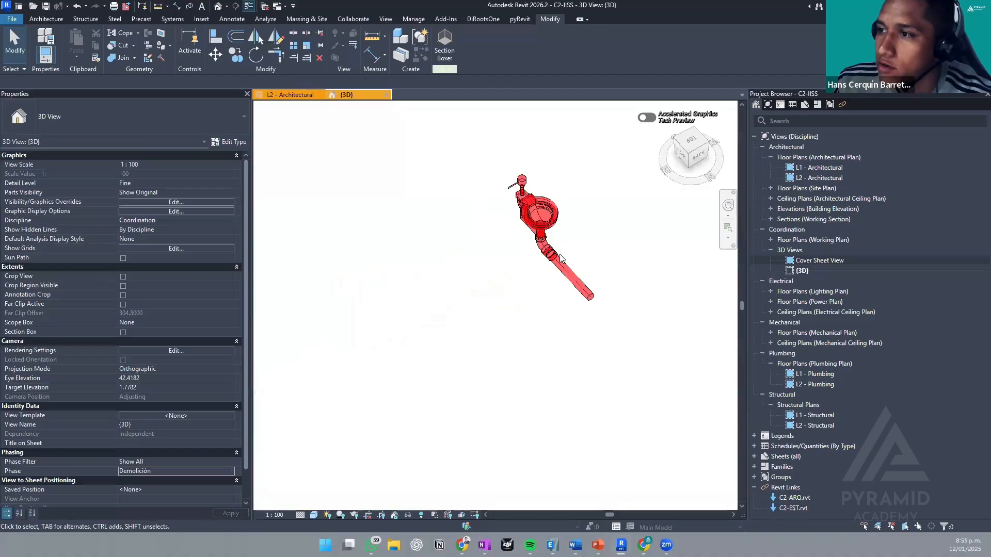
- Inspect the demolished toilet and its drain pipe, and switch the 3D view's Phase to Existente
middle_drag(510, 326, 521, 280)
scroll(503, 283, up, 5)
scroll(516, 302, up, 1)
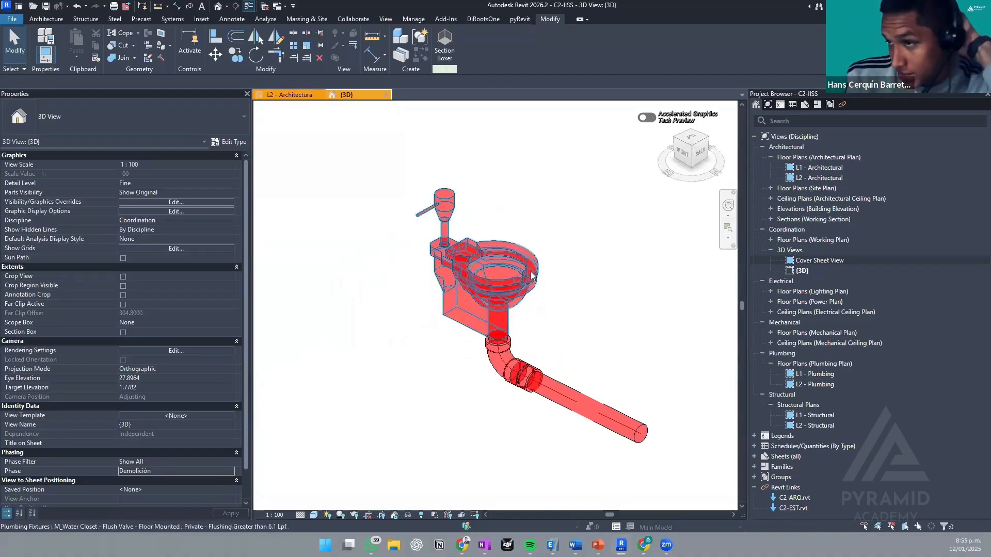
scroll(532, 282, down, 5)
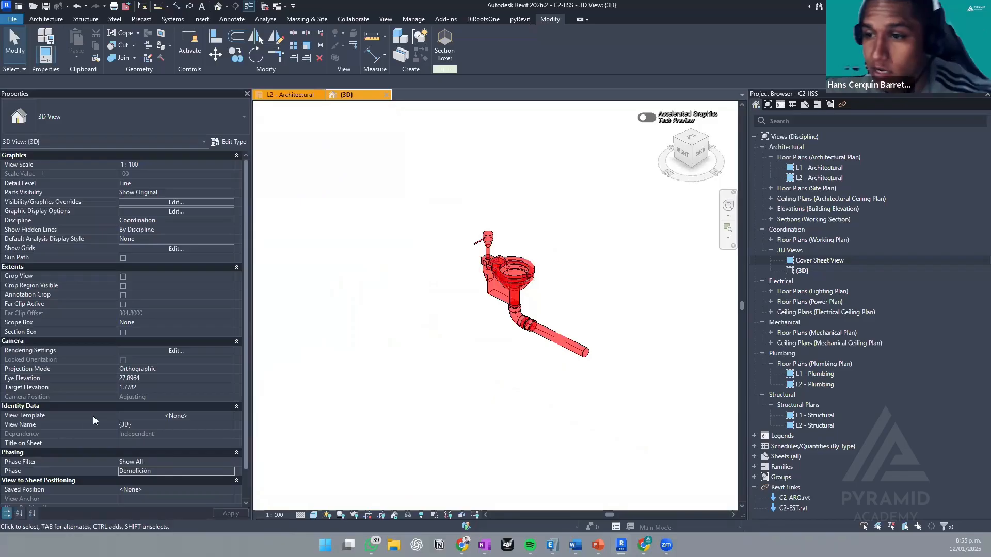
click(231, 472)
click(153, 481)
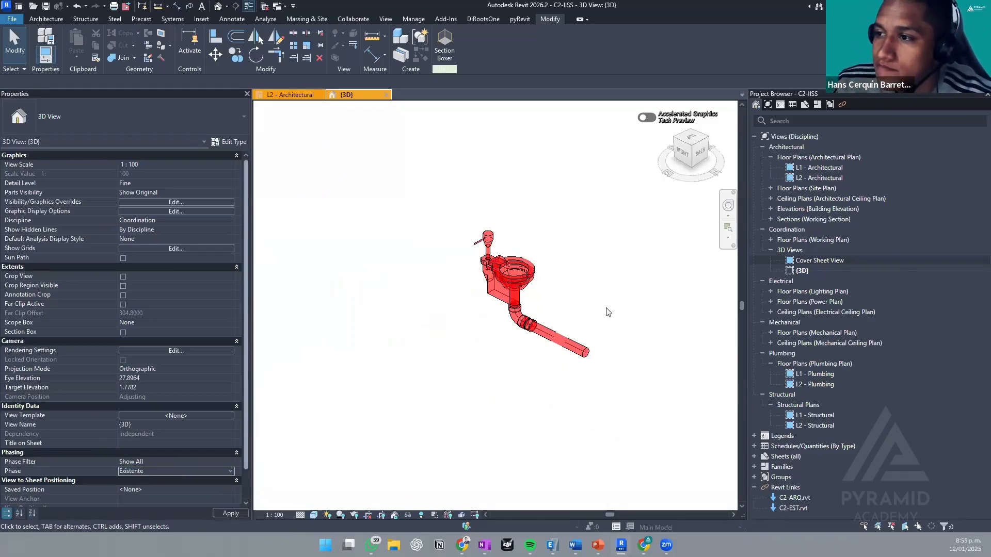
- Examine the existing toilet and its drain pipe, and apply the Show Complete phase filter to the view
scroll(555, 310, up, 3)
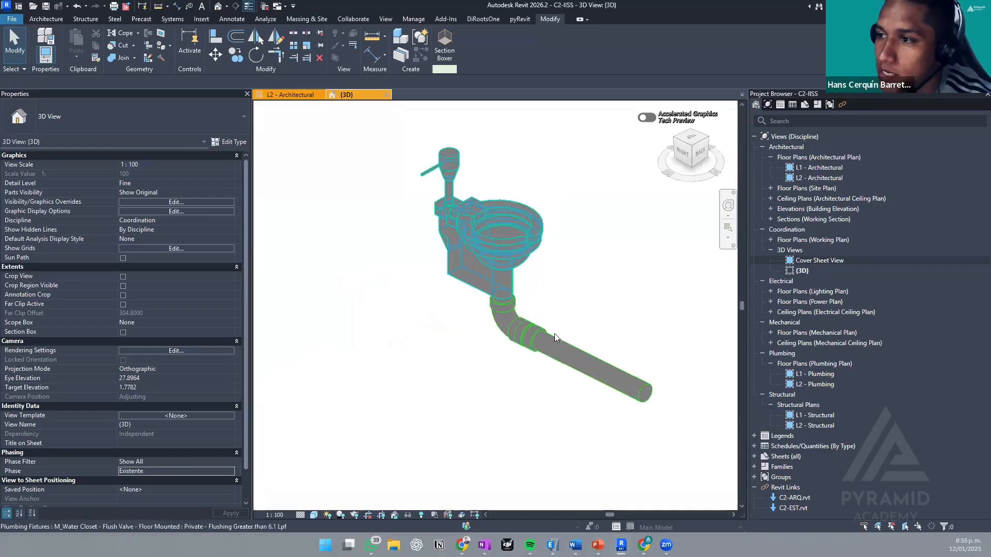
shift+middle_drag(569, 353, 550, 258)
scroll(571, 258, down, 1)
middle_drag(599, 279, 553, 288)
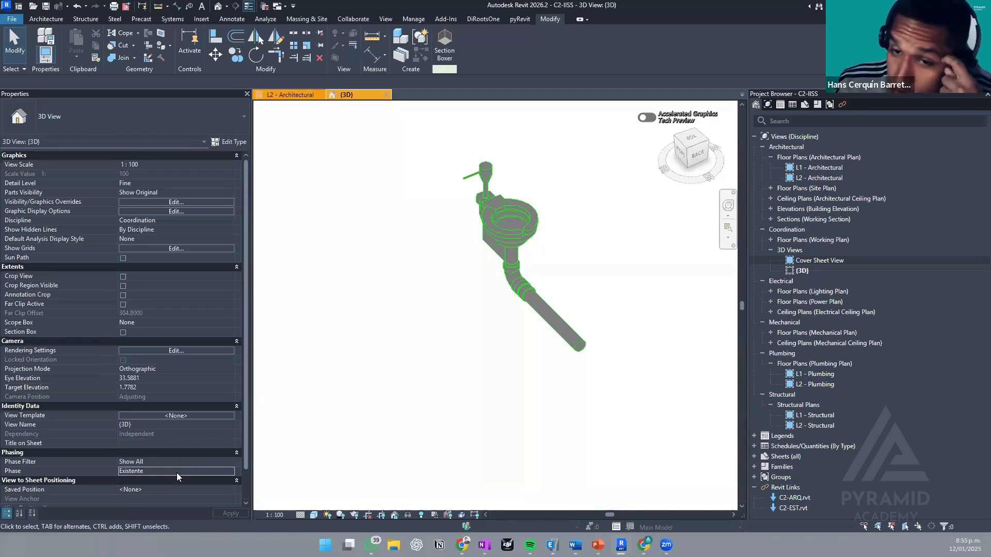
click(229, 462)
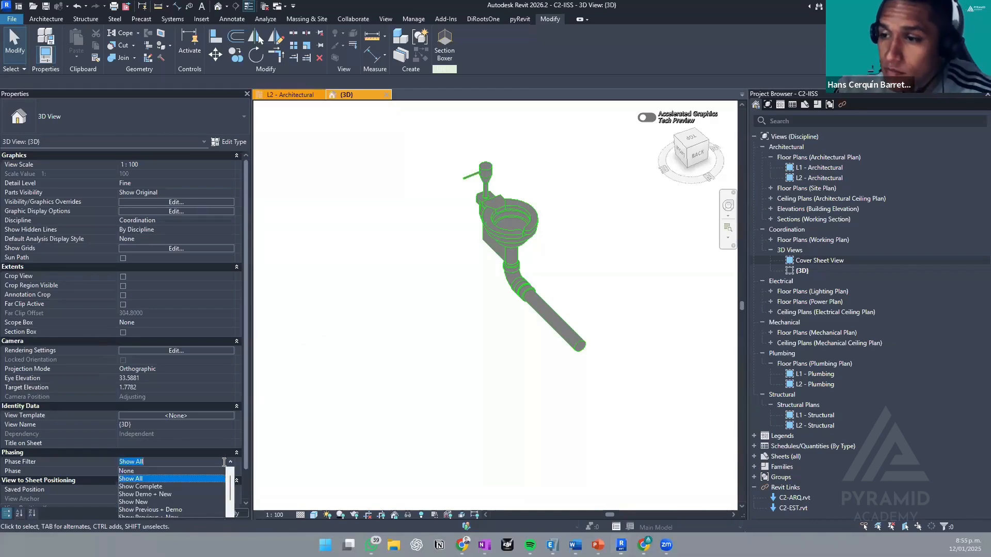
click(152, 486)
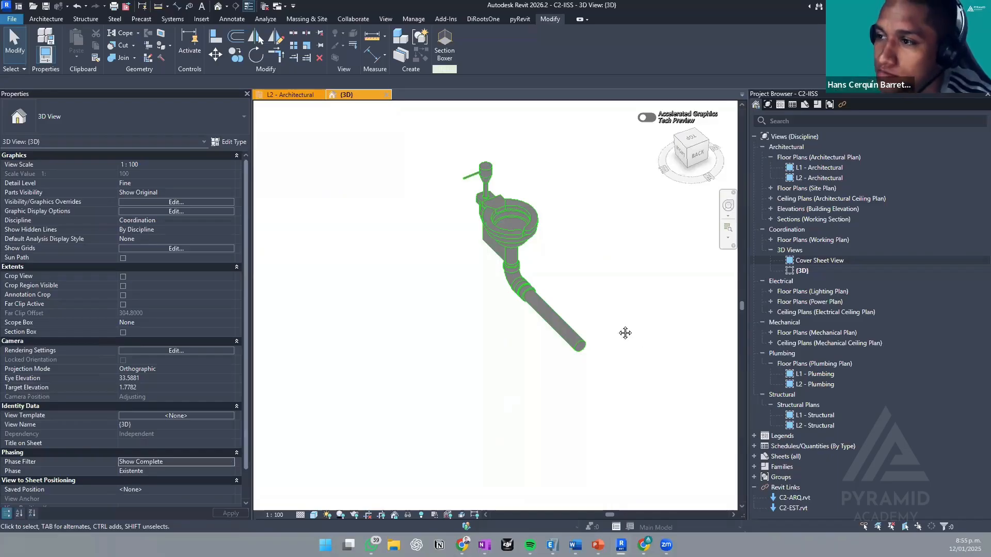
- Set the 3D view's Phase to Nueva Construcción and its Phase Filter to Show Demo + New
scroll(404, 323, down, 2)
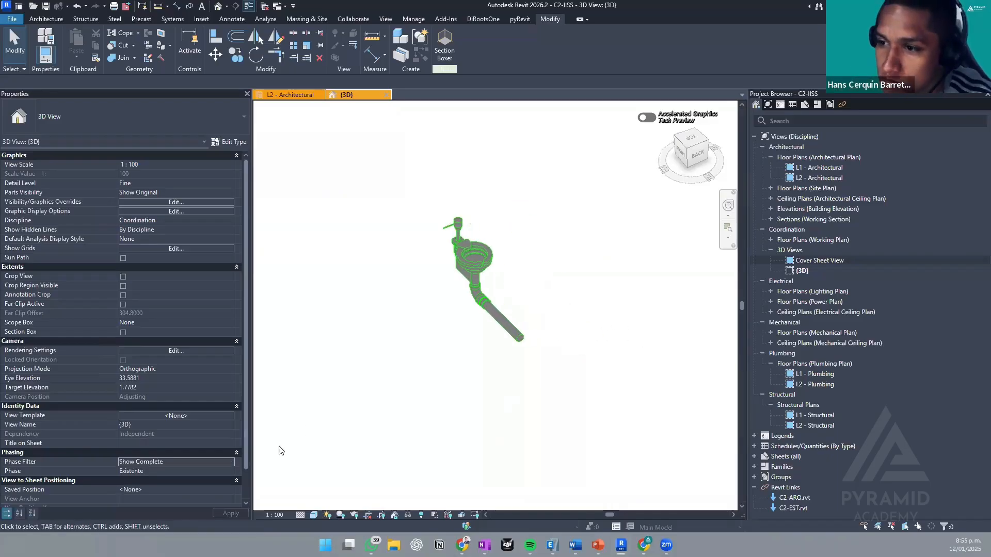
click(228, 471)
click(154, 497)
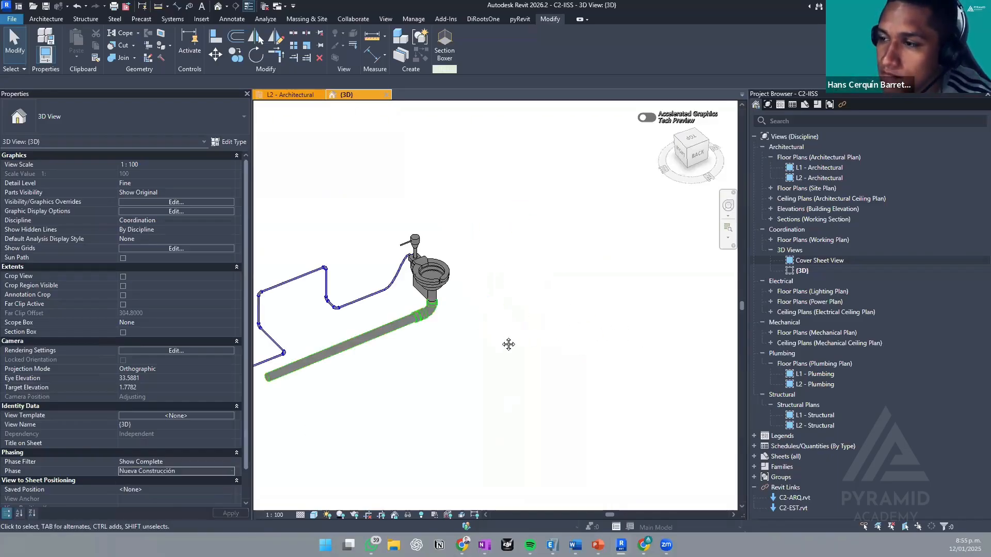
middle_drag(509, 344, 543, 361)
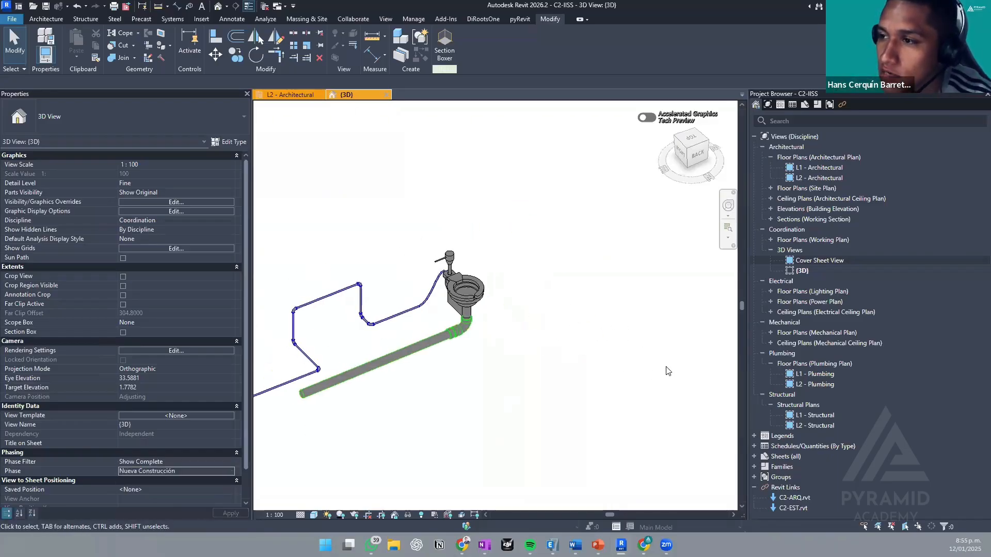
click(226, 462)
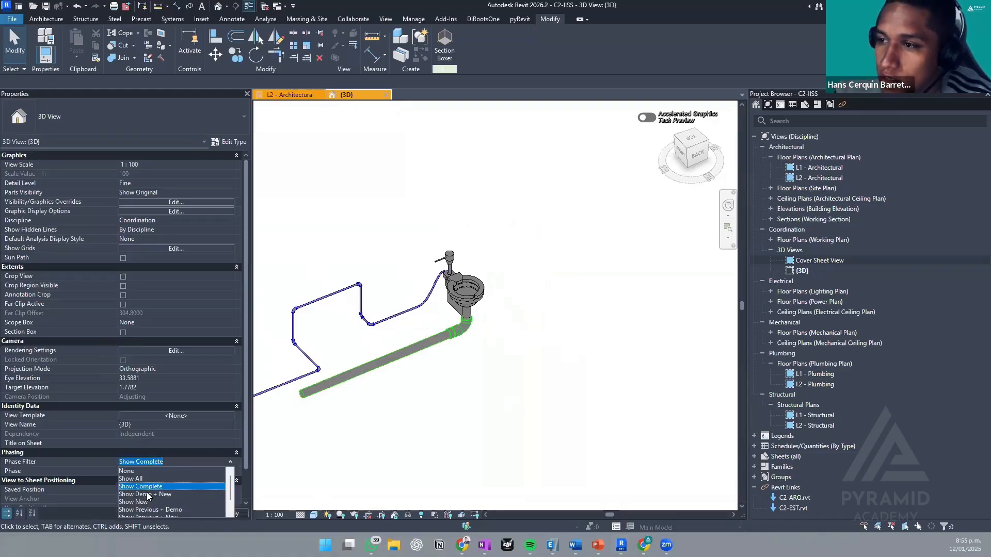
click(147, 495)
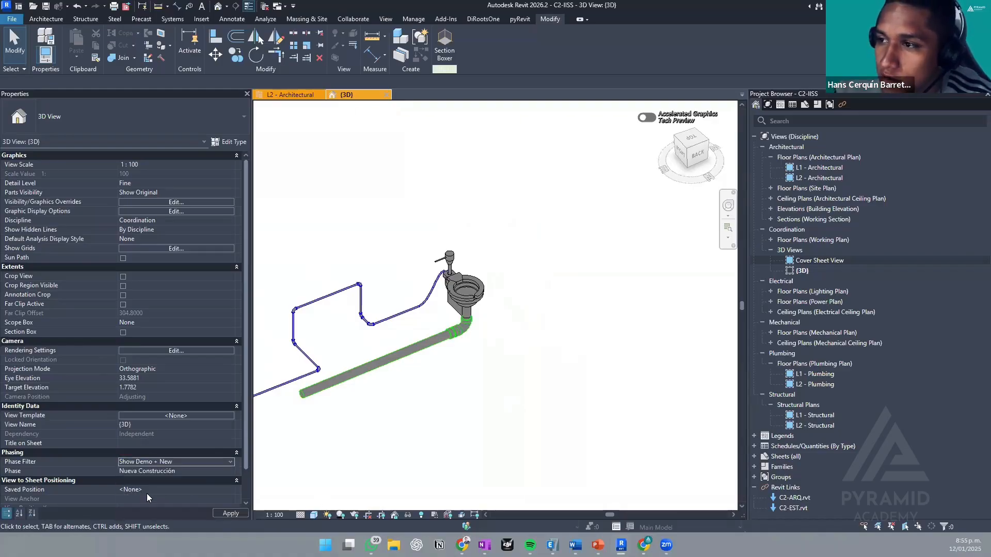
- Try the Show Previous + Demo and Show Previous + New phase filters on the 3D view
click(177, 493)
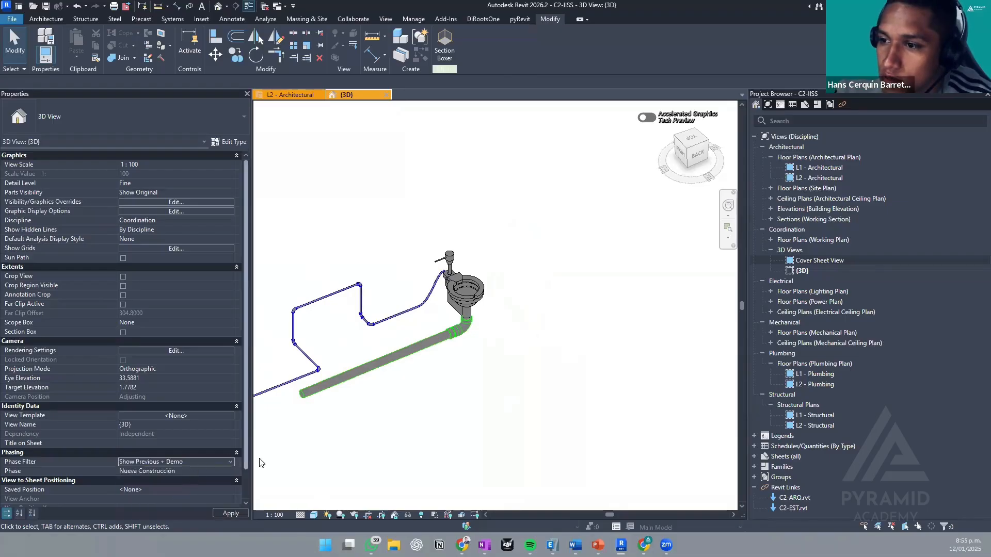
click(232, 462)
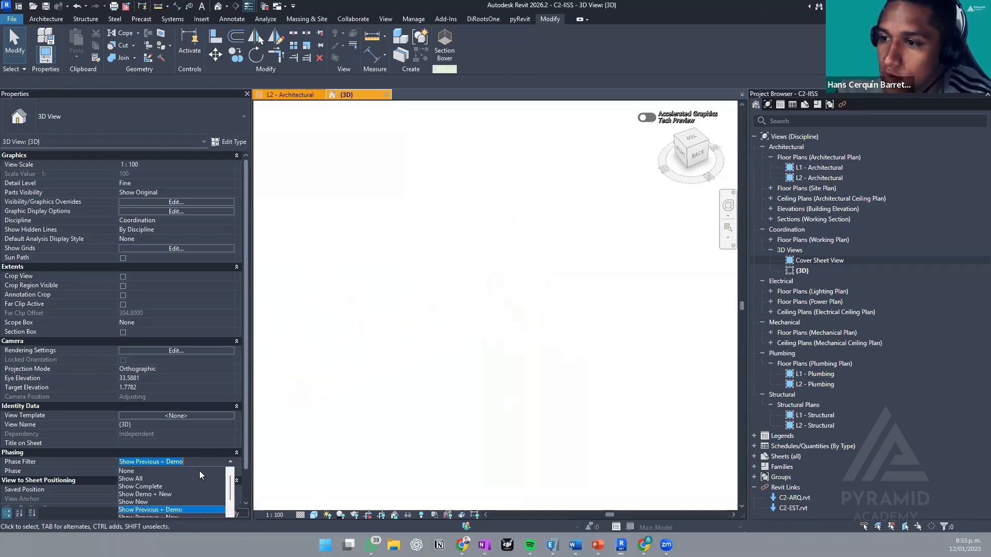
scroll(166, 506, down, 1)
click(170, 502)
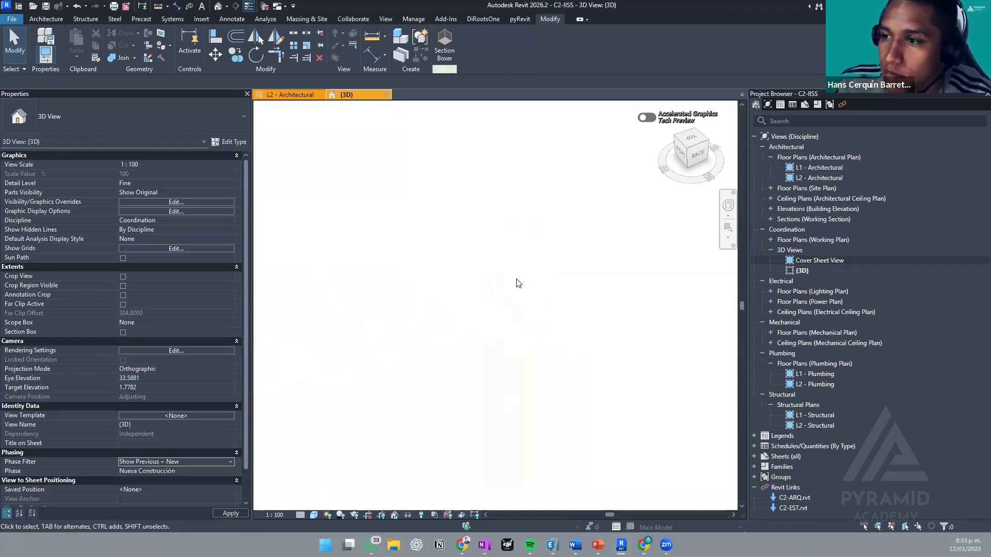
- Return the 3D view's Phase Filter to Show All and set its Phase to Existente
middle_drag(525, 301, 484, 378)
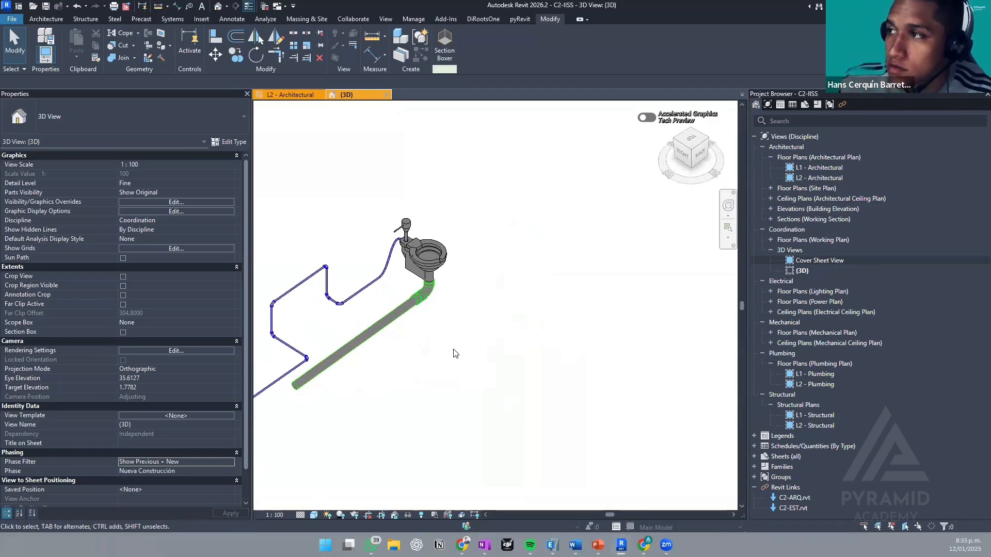
click(230, 464)
click(135, 471)
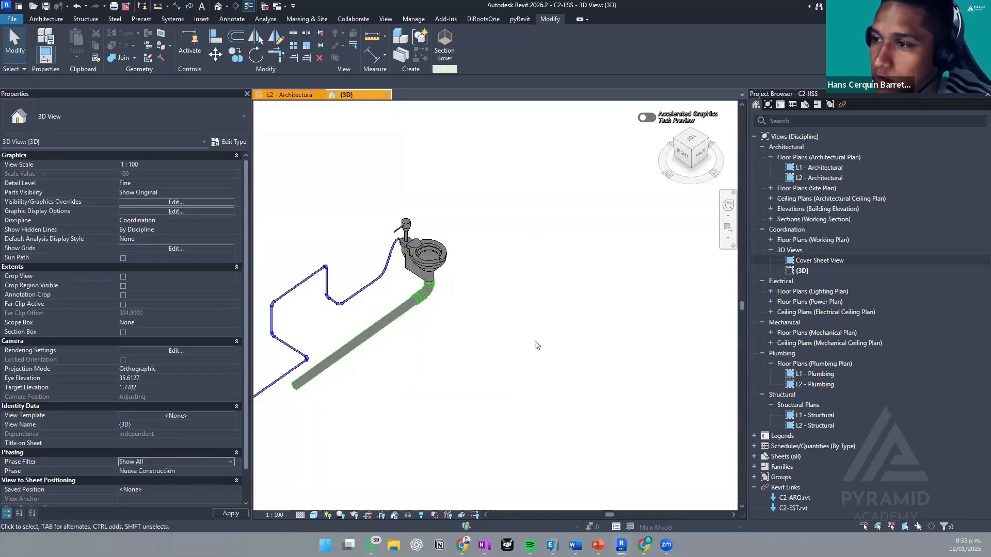
click(231, 472)
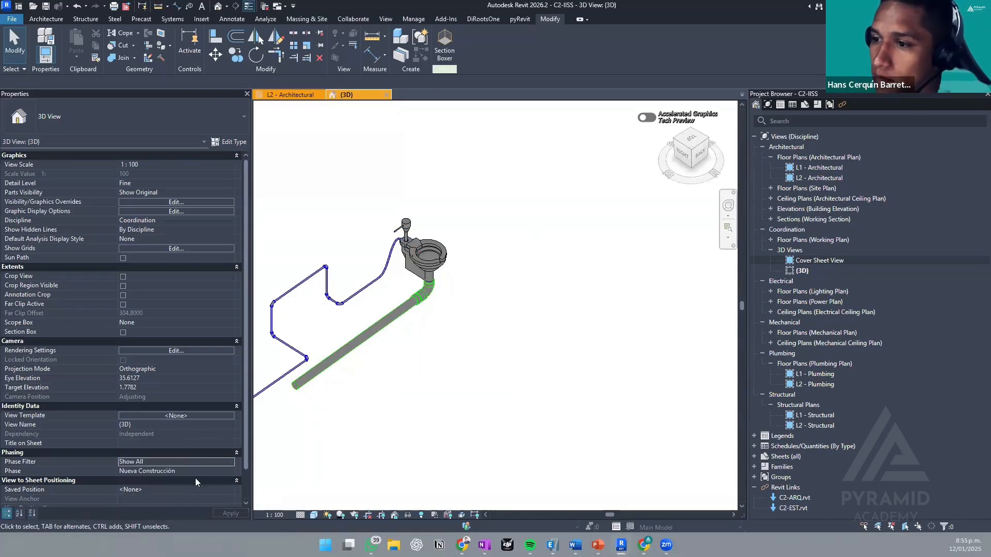
middle_drag(541, 292, 623, 299)
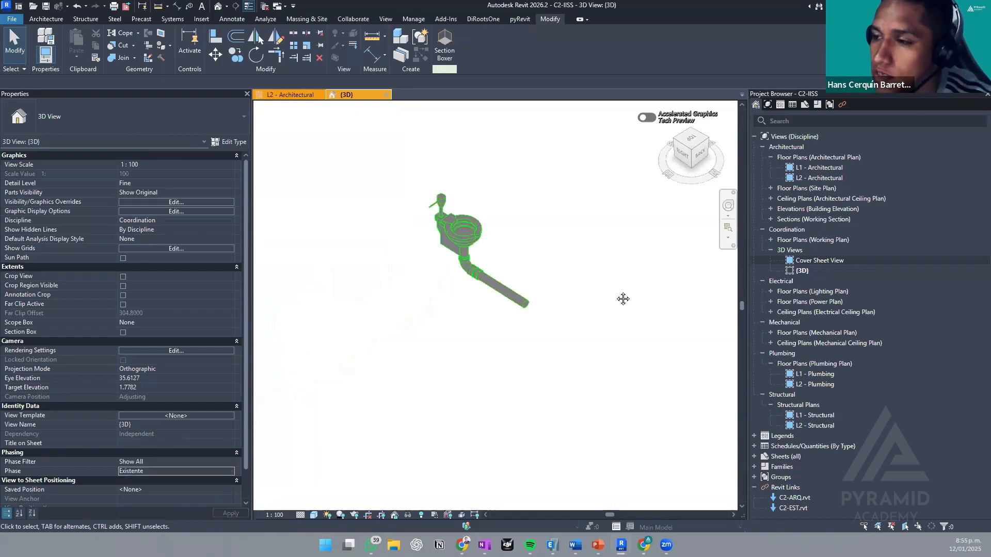
- Set the 3D view's phase to Demolición and keep its phase filter on Show All
click(231, 471)
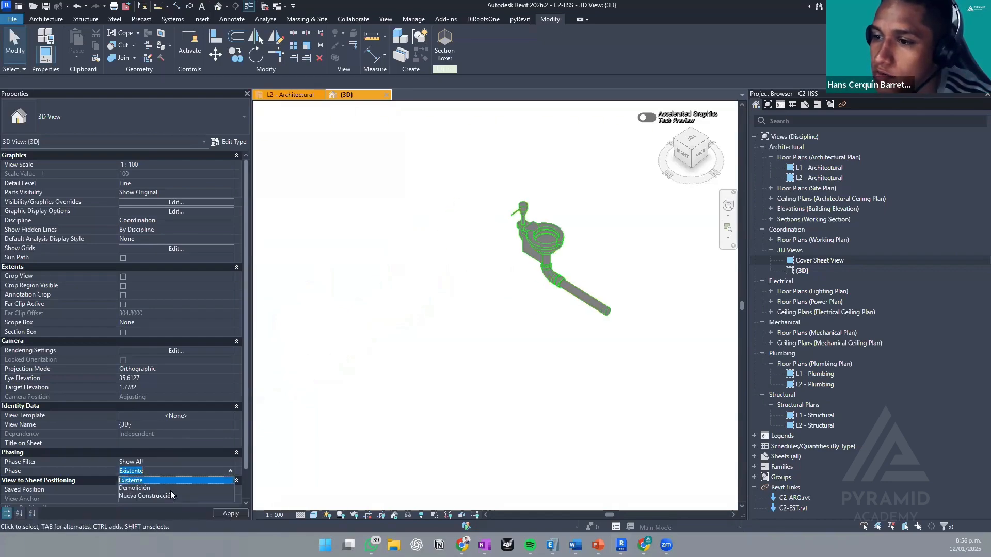
click(170, 491)
middle_drag(574, 284, 528, 295)
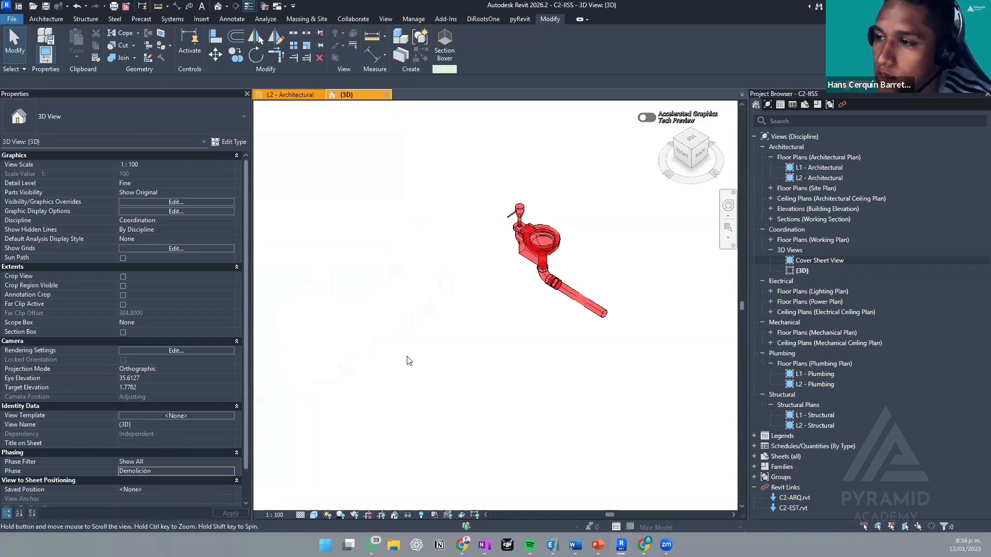
click(231, 462)
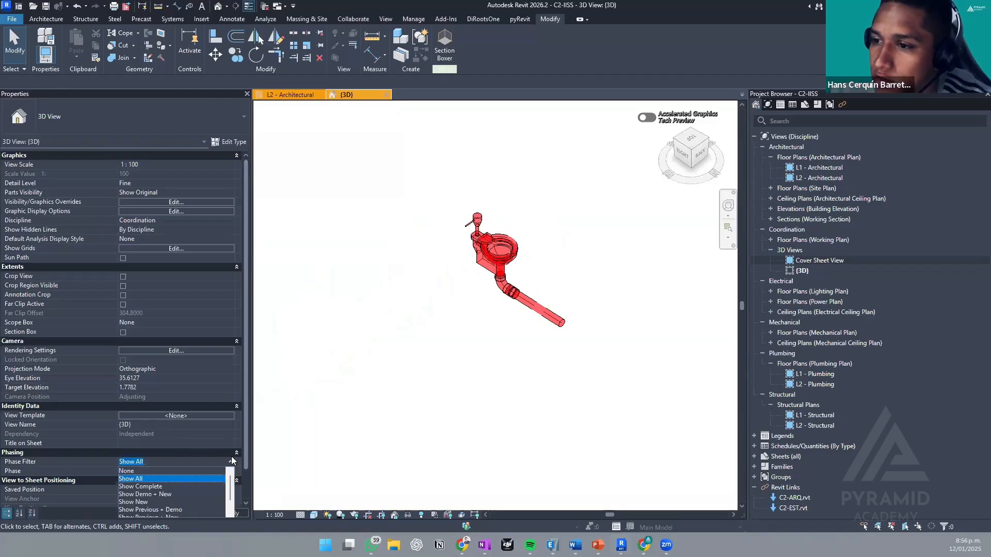
click(413, 342)
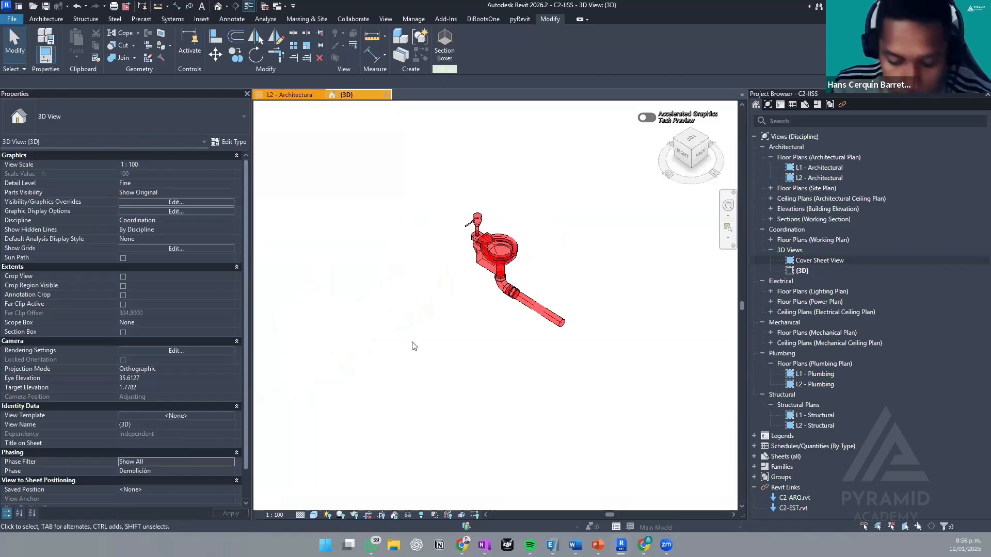
click(231, 462)
click(199, 474)
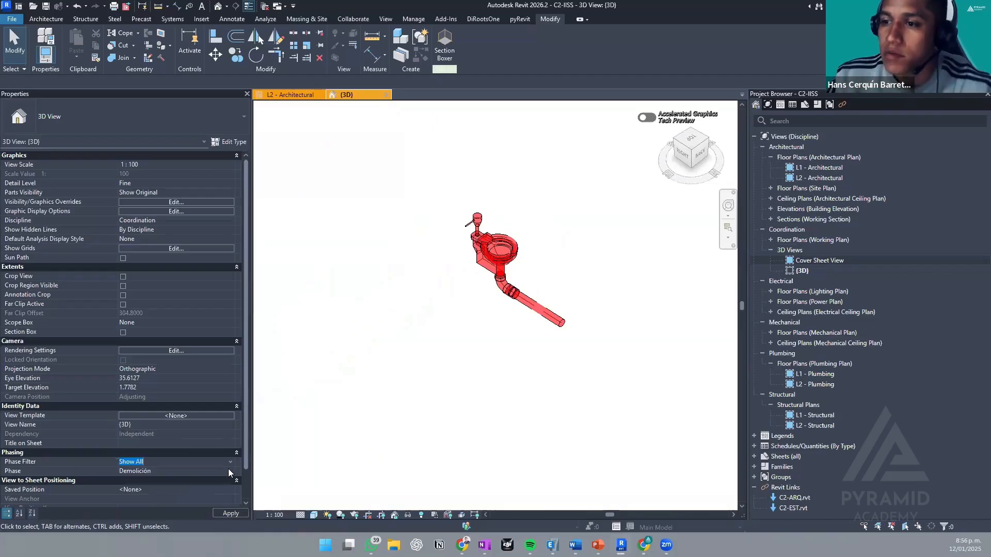
- Set the 3D view's phase to Nueva Construcción
click(228, 470)
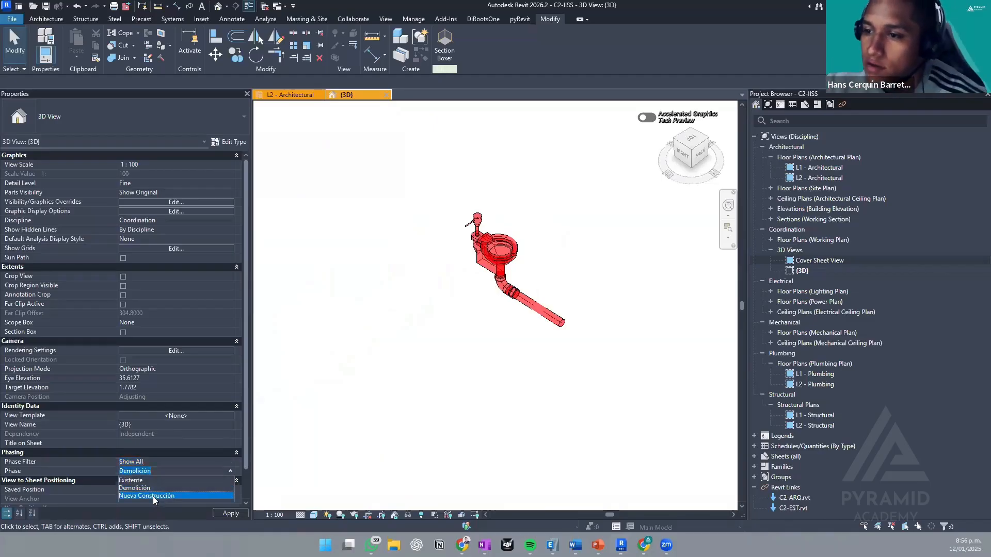
click(153, 496)
middle_drag(468, 311, 493, 267)
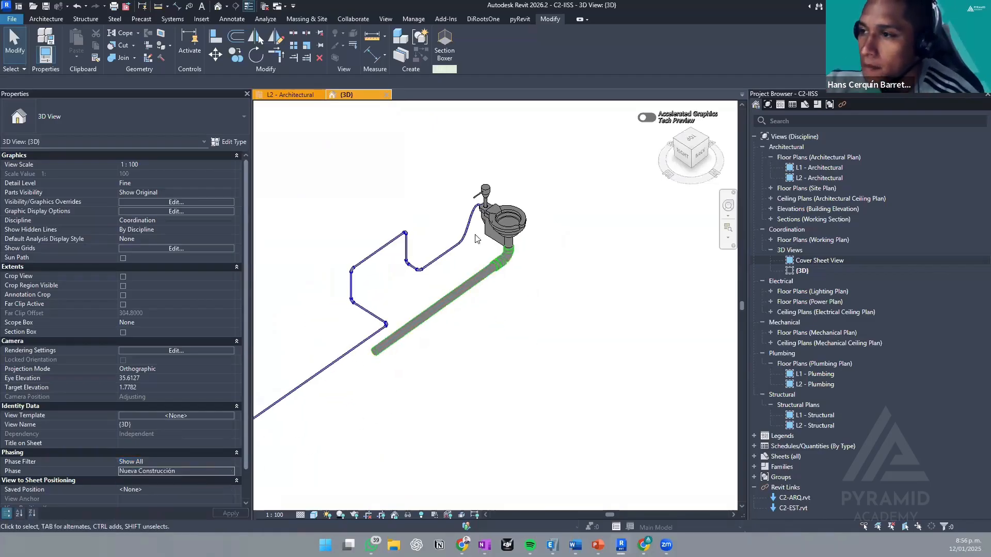
- Set the Phase Created of the new toilet together with its water supply line and drain pipe to Demolición
drag(532, 350, 338, 179)
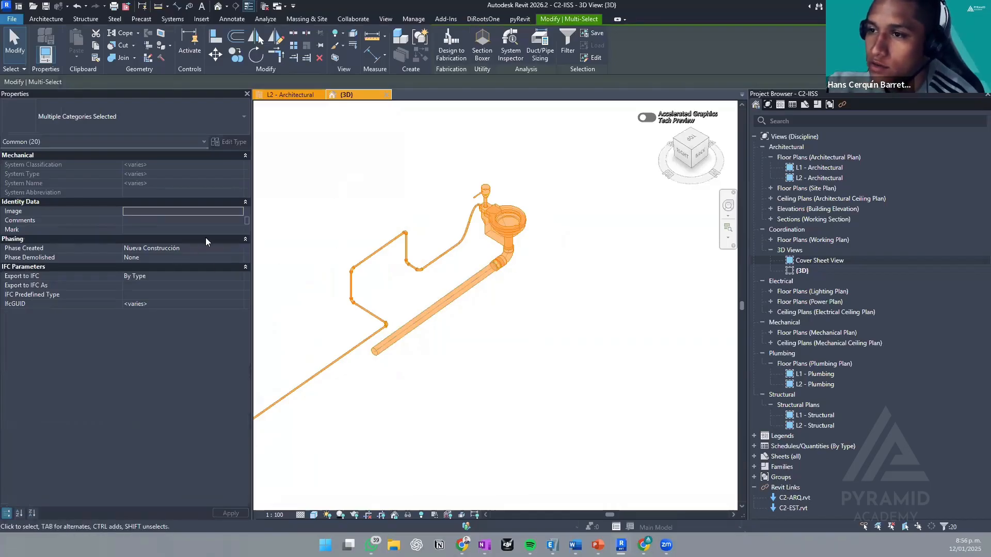
click(239, 249)
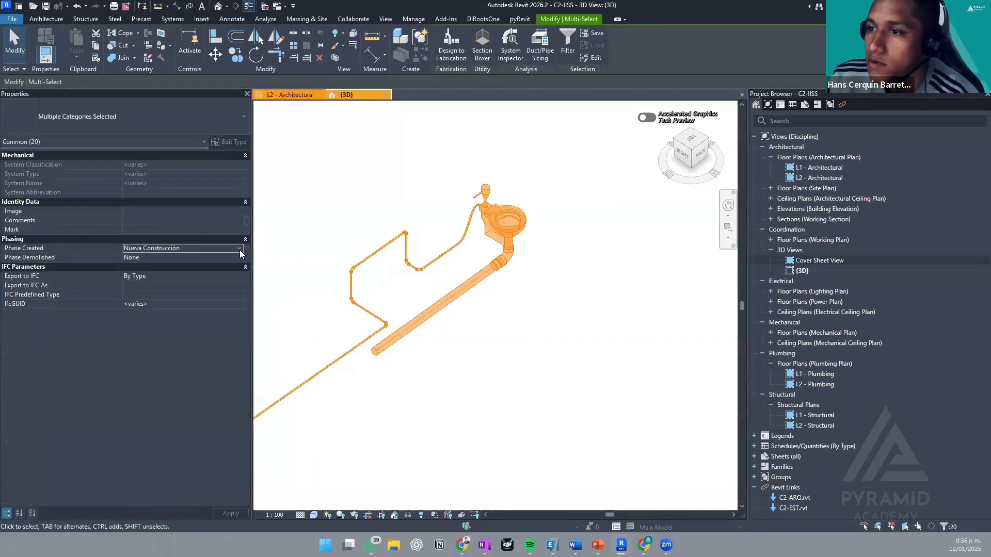
click(240, 250)
click(185, 267)
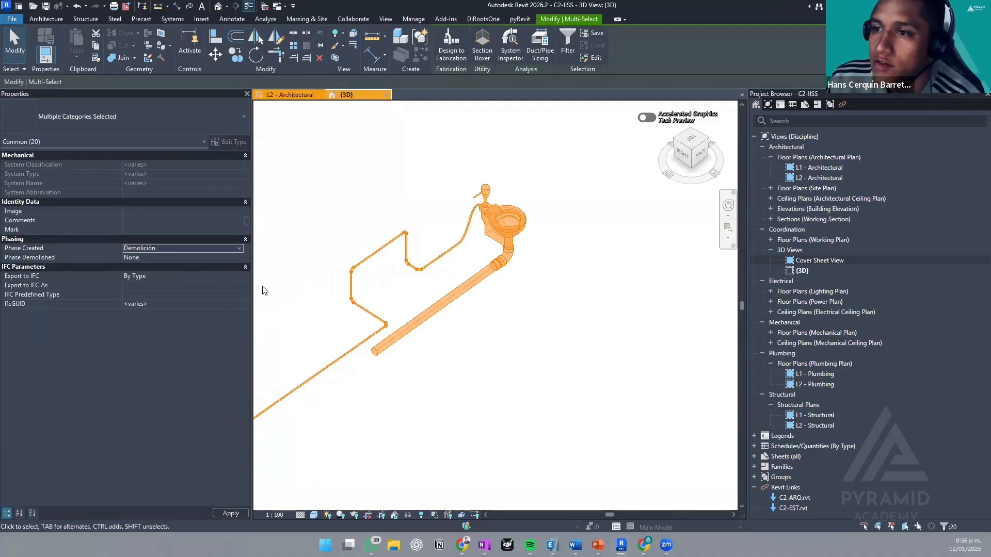
click(580, 299)
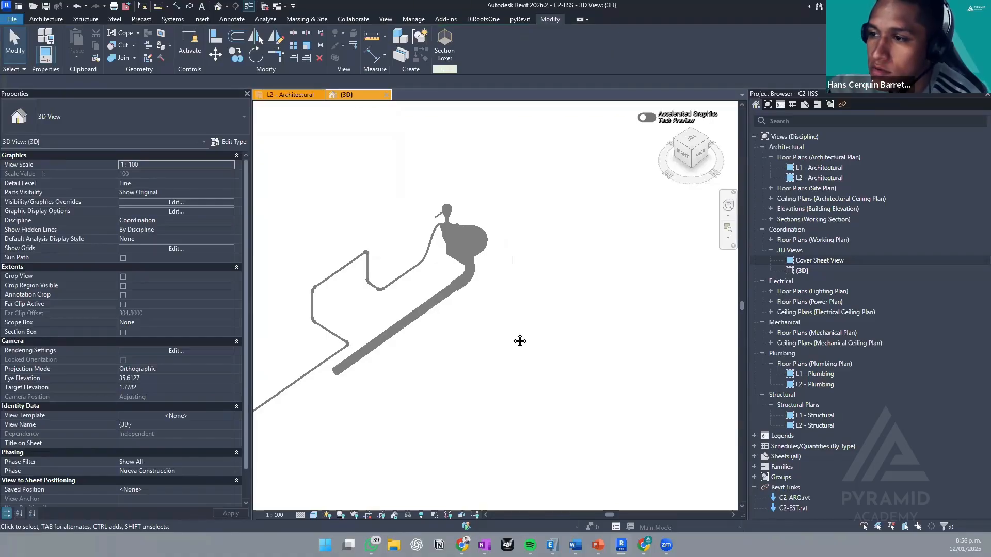
middle_drag(518, 338, 551, 262)
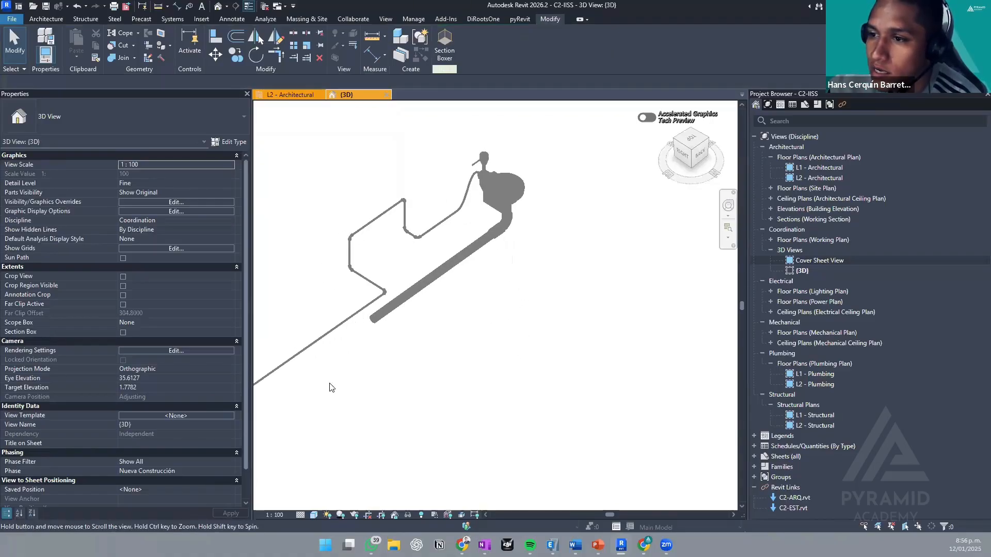
- Set the 3D view's phase filter to Show Complete and its phase to Demolición
click(231, 461)
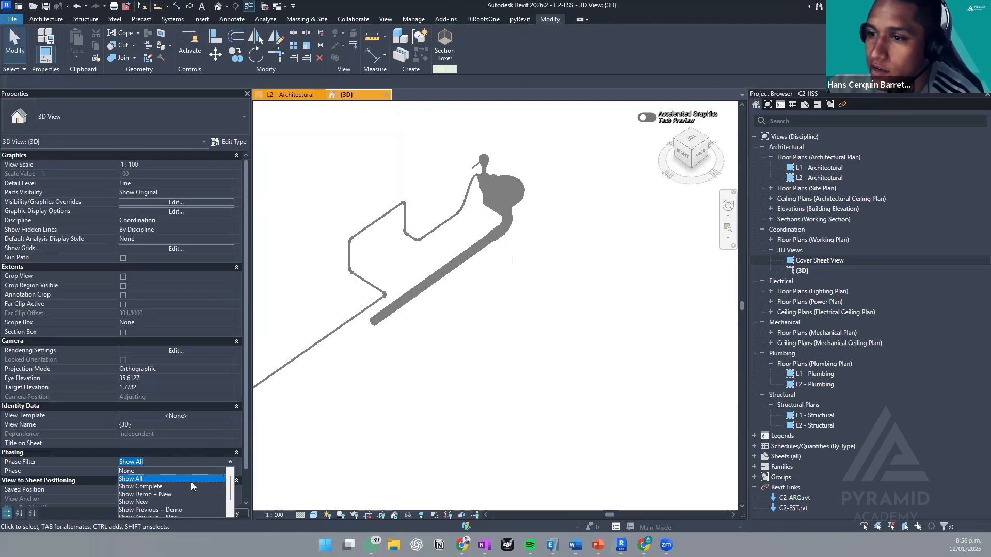
click(155, 487)
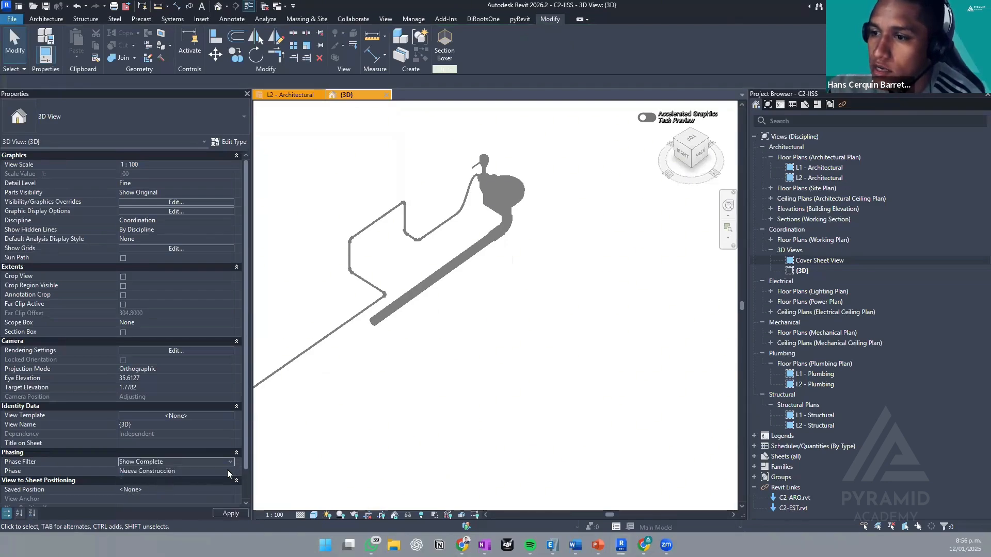
click(227, 470)
click(141, 486)
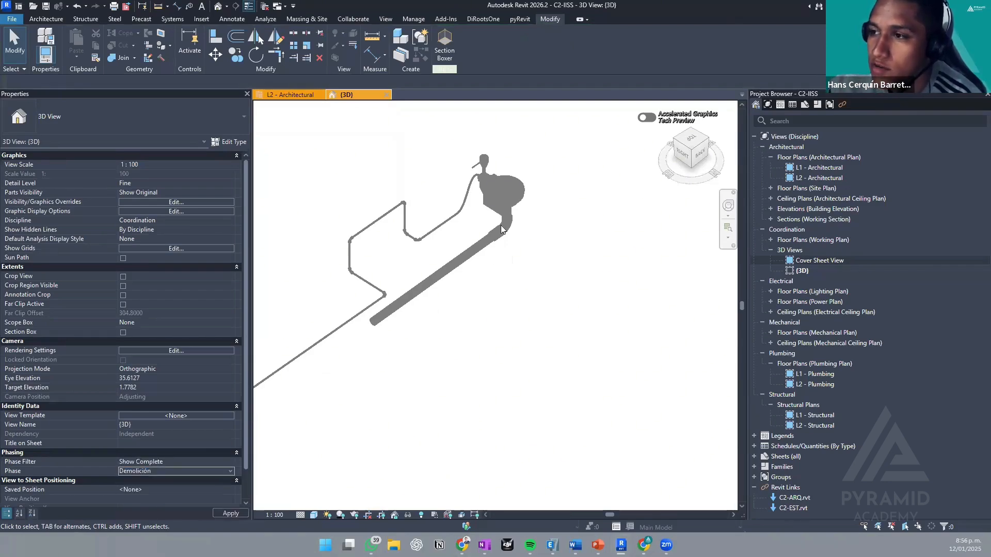
scroll(516, 258, down, 3)
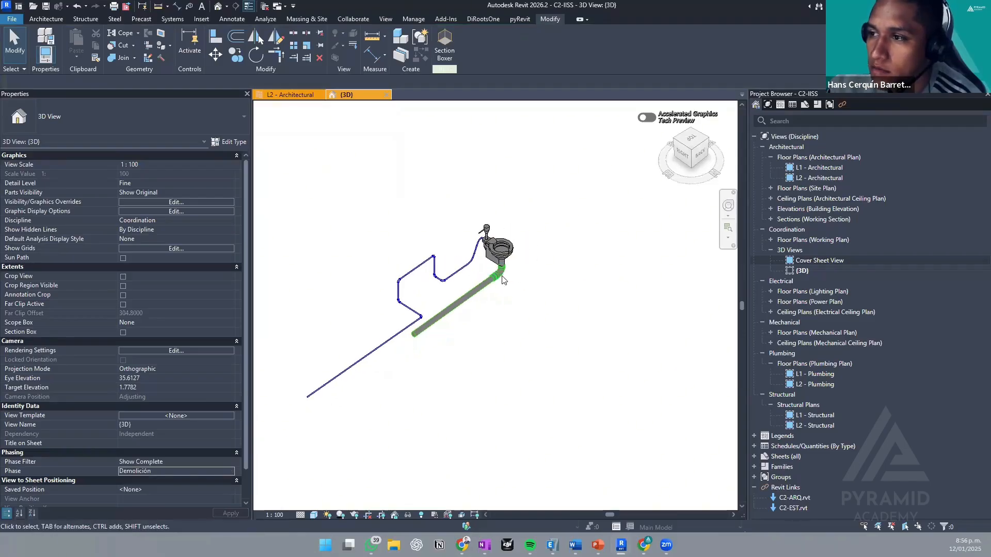
scroll(504, 281, up, 1)
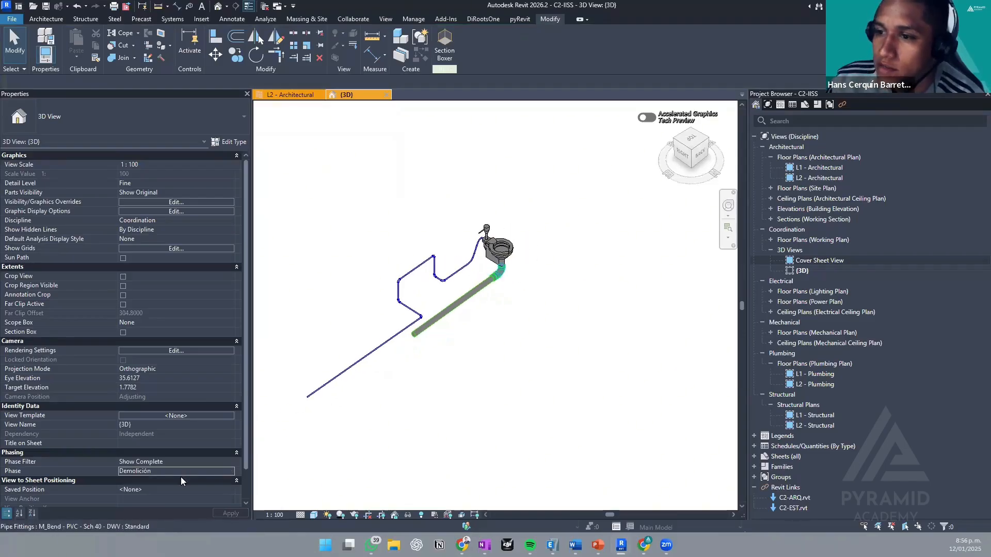
- Set the 3D view's phase filter to Show All
click(230, 461)
click(147, 479)
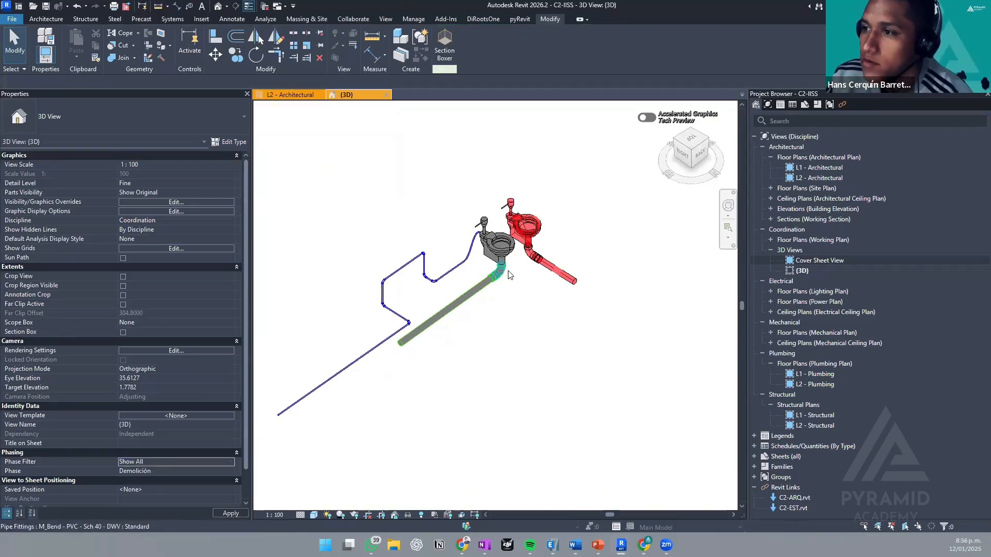
scroll(542, 215, up, 6)
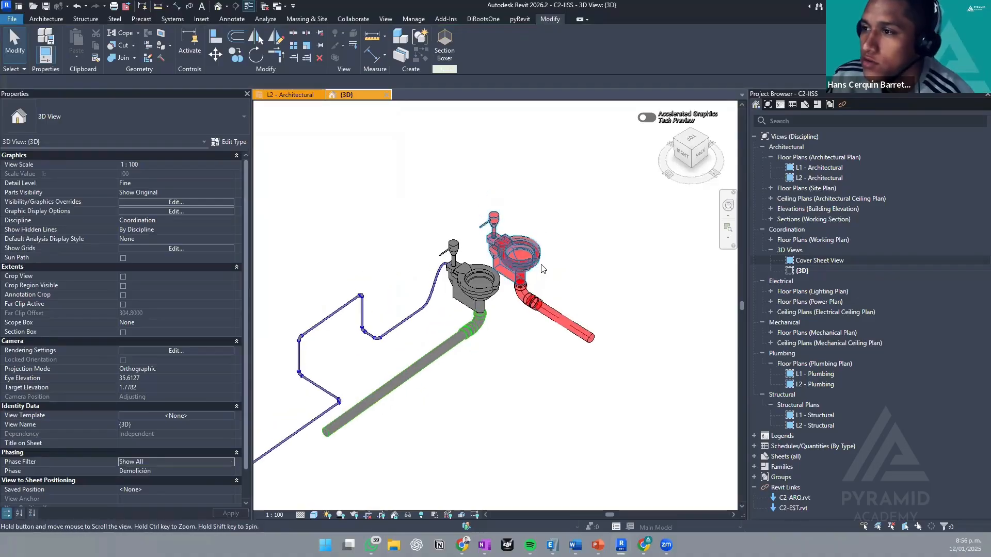
scroll(564, 227, down, 5)
scroll(522, 283, up, 1)
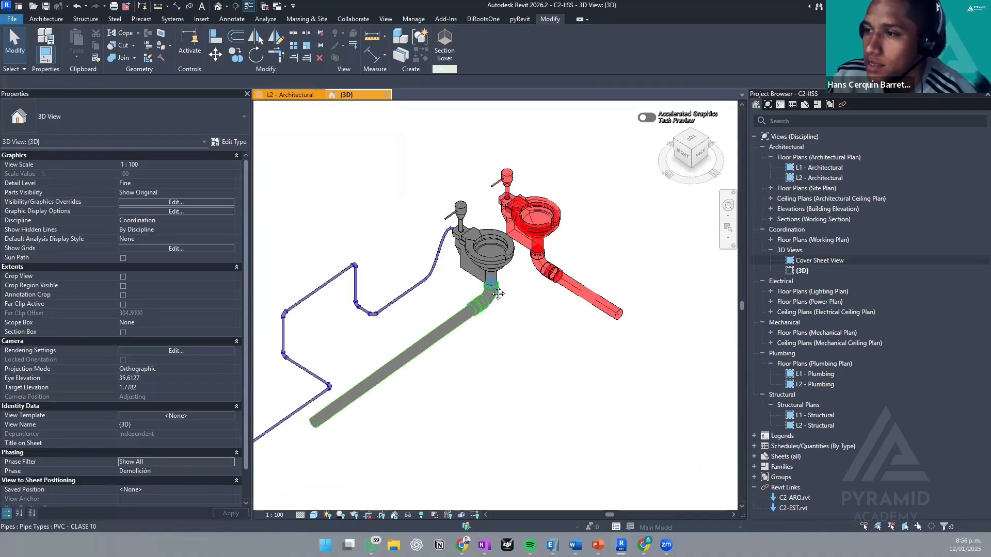
- Examine how the demolished toilet and drain are displayed compared with the toilet and pipes created in the Demolición phase
middle_drag(500, 297, 596, 269)
drag(508, 367, 597, 370)
middle_drag(666, 216, 525, 282)
scroll(523, 281, up, 5)
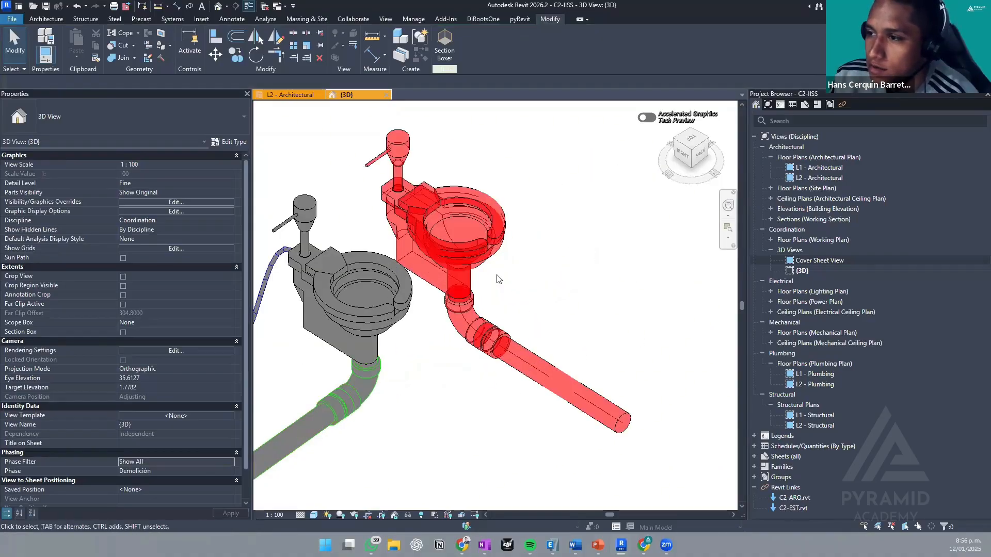
scroll(479, 244, down, 6)
middle_drag(487, 246, 506, 250)
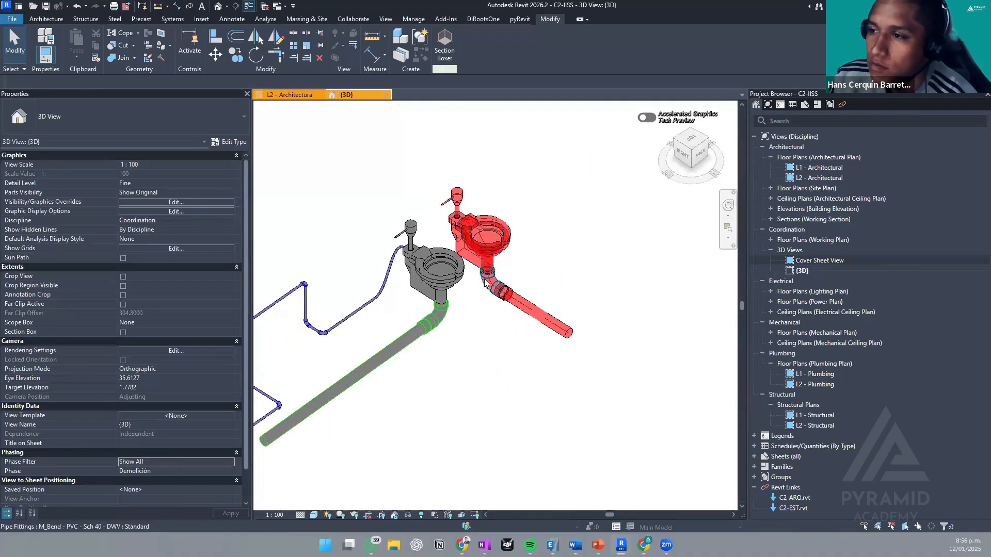
scroll(486, 283, up, 4)
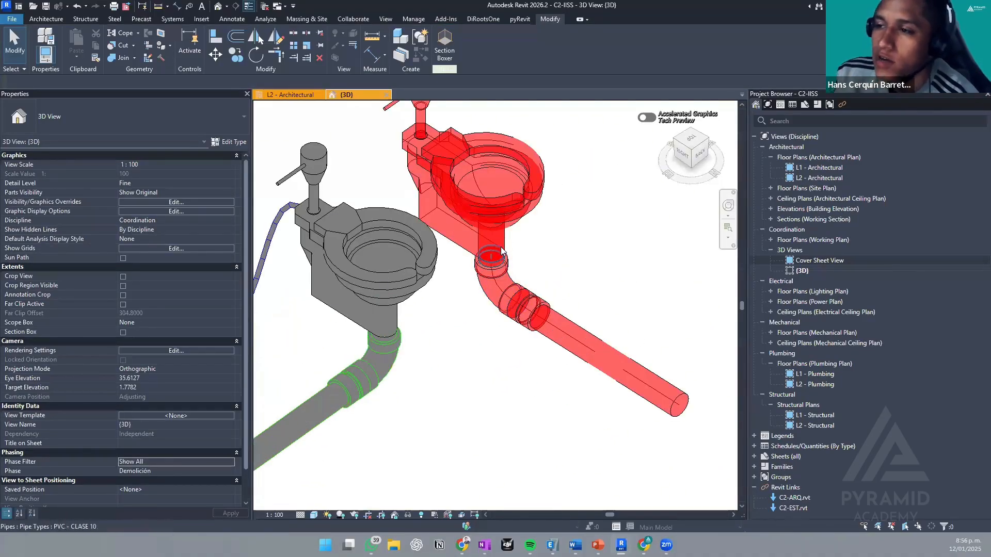
scroll(502, 250, down, 3)
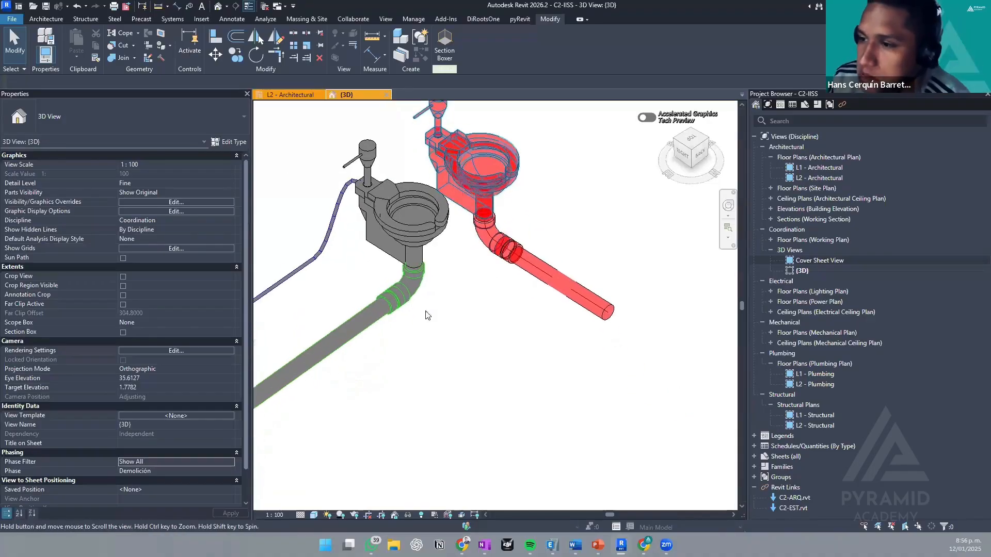
- Switch the 3D view's phase filter back to Show Complete
click(230, 462)
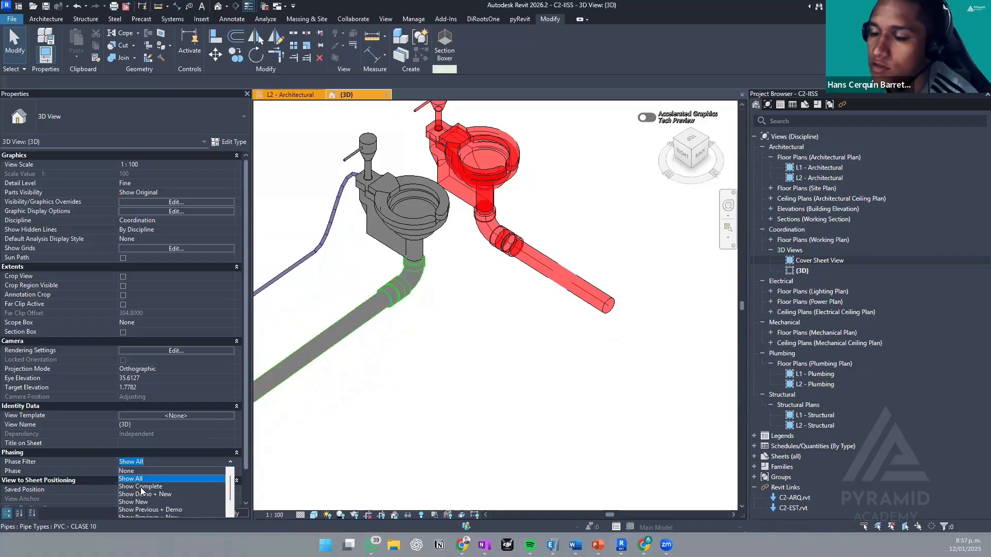
click(142, 487)
scroll(517, 320, down, 5)
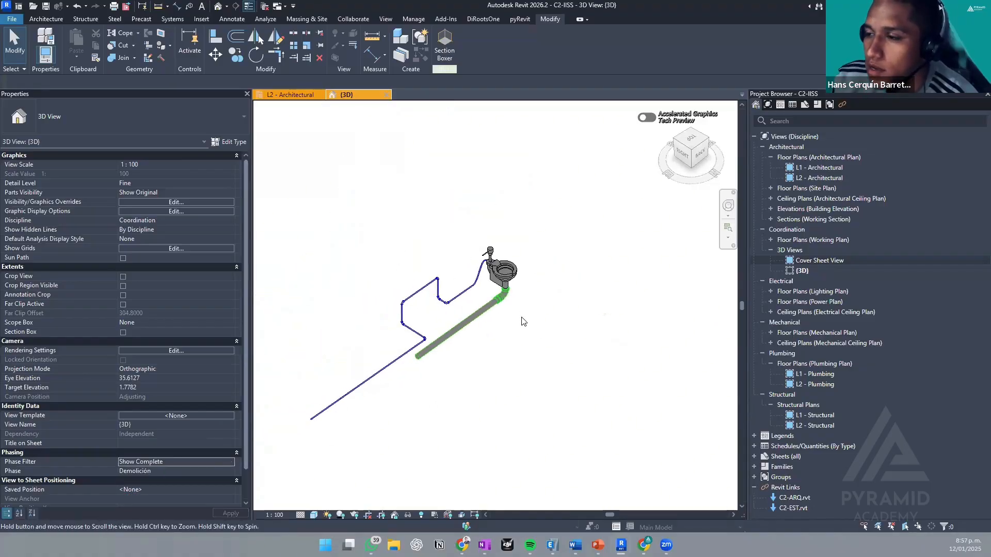
scroll(523, 321, up, 2)
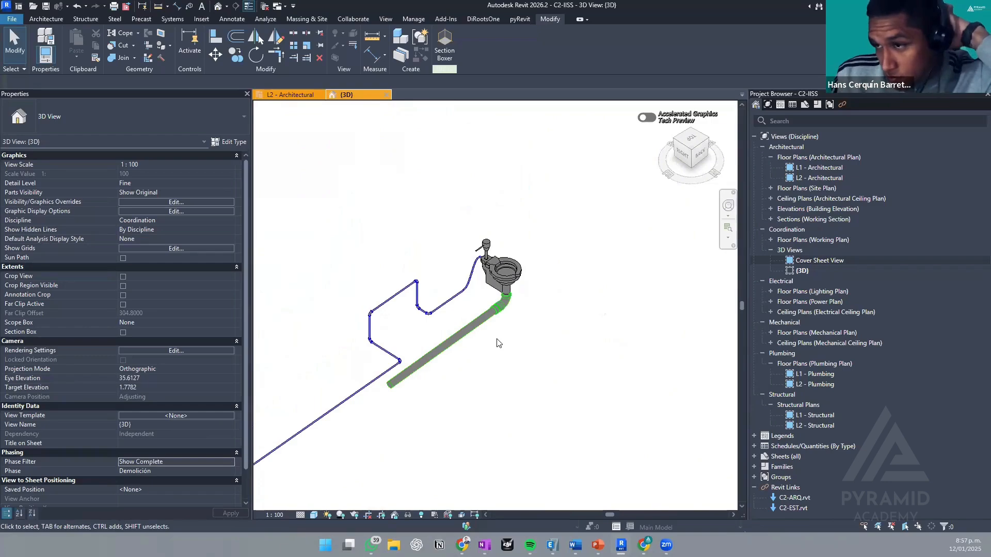
- Inspect the properties of the cold water pipe near the toilet and of the sloped sanitary drain pipe
click(447, 303)
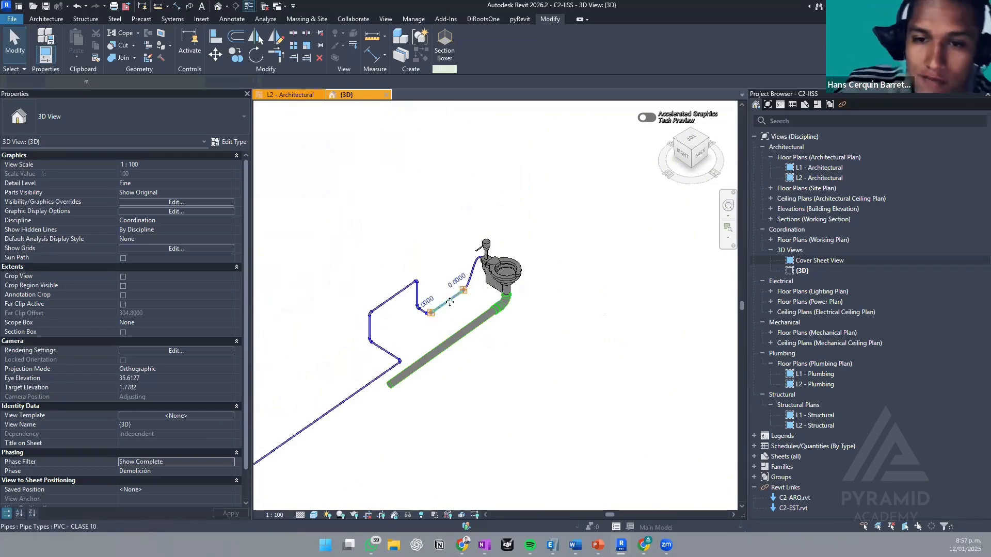
click(449, 303)
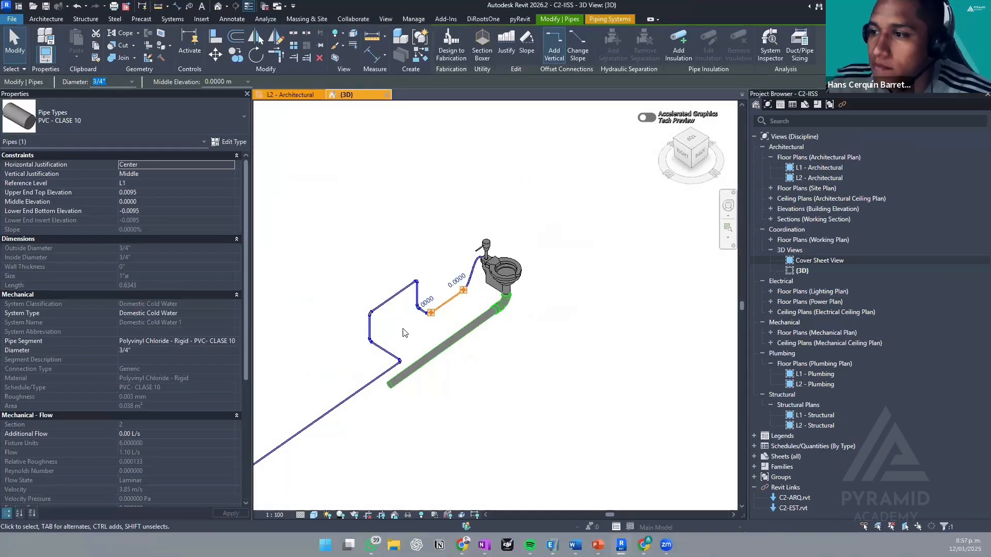
click(467, 332)
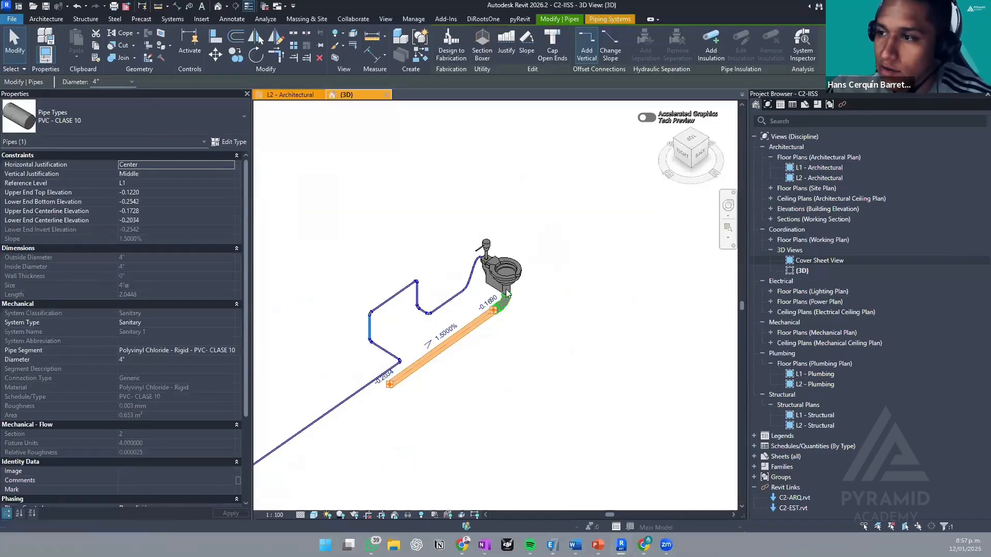
key(Escape)
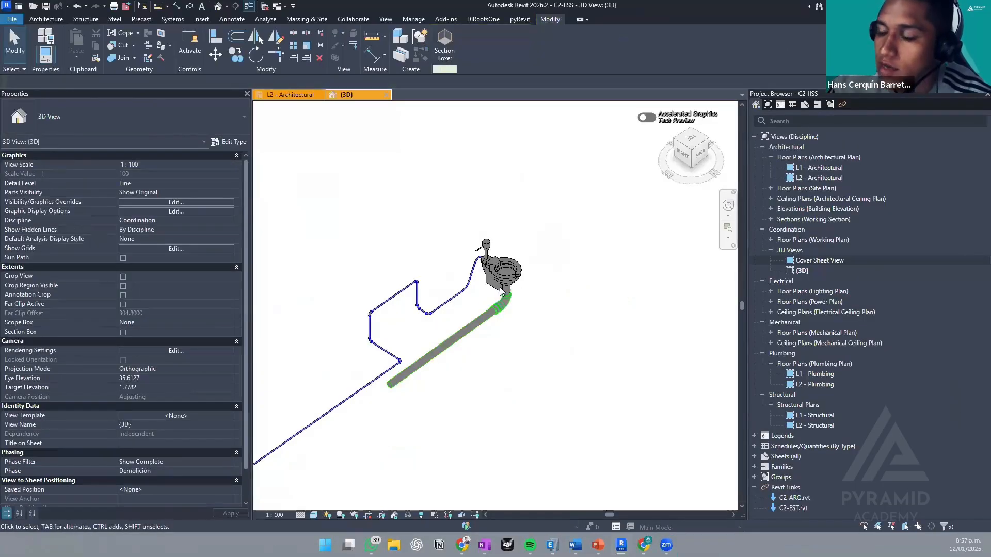
- Review the filters applied to the 3D view in its visibility/graphic overrides
scroll(503, 266, down, 1)
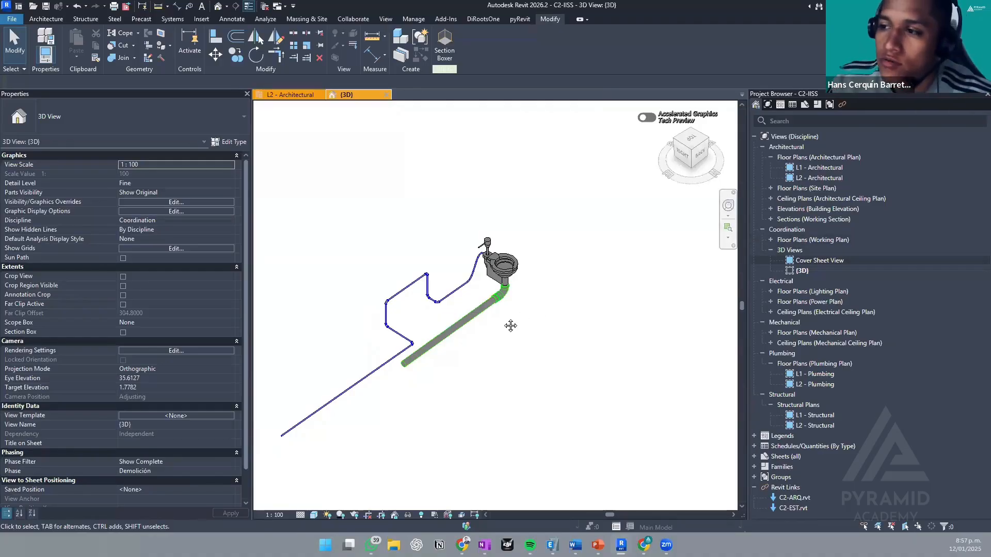
middle_drag(511, 325, 559, 354)
middle_drag(563, 273, 561, 223)
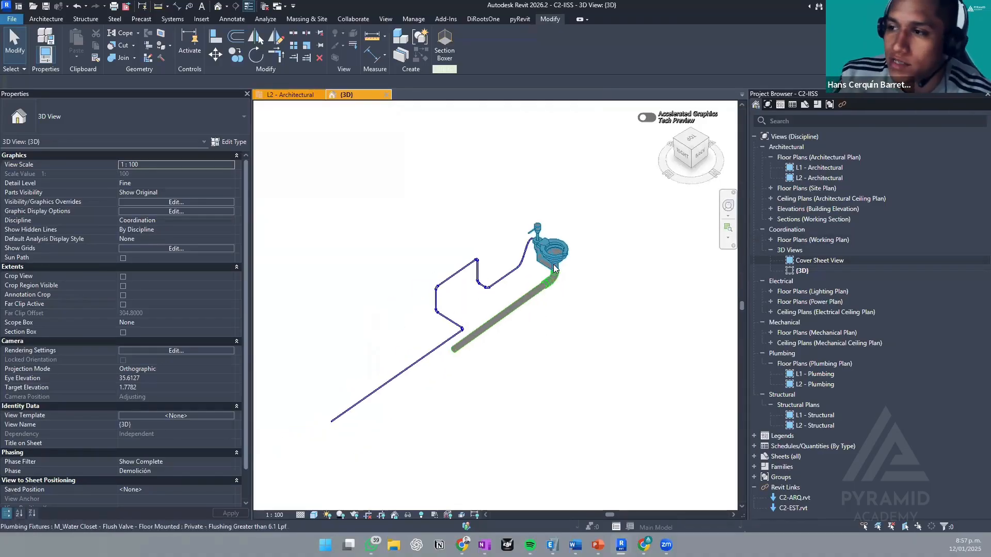
middle_drag(570, 293, 535, 279)
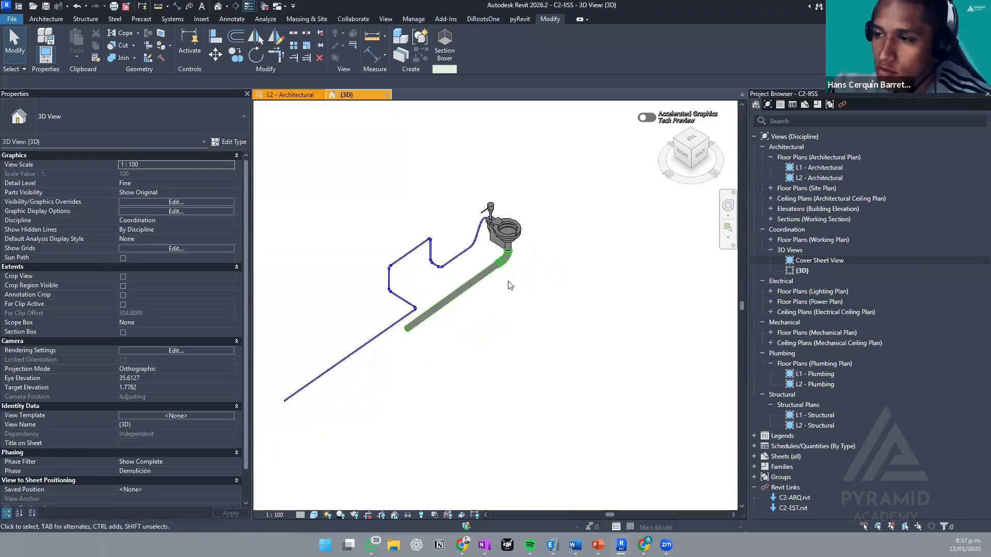
key(v)
key(v)
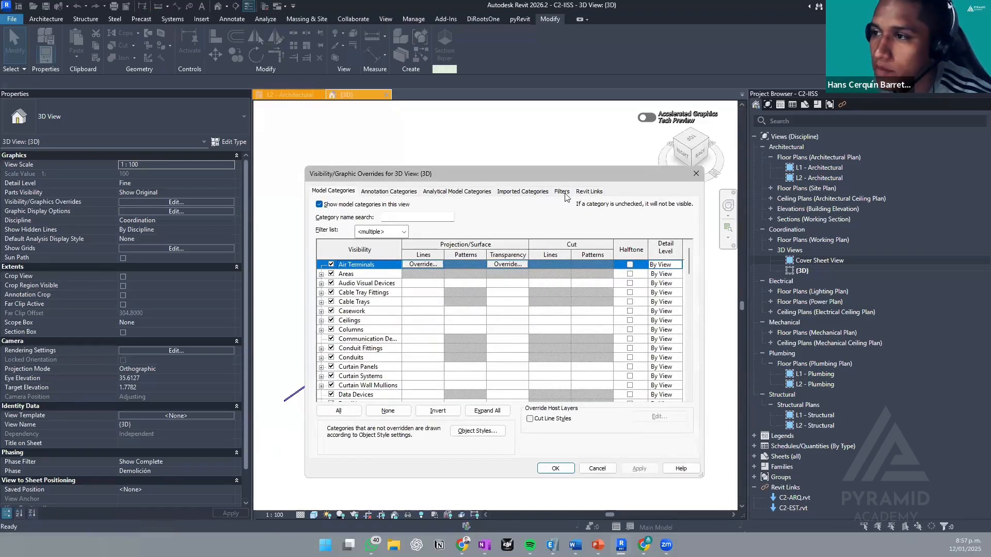
click(566, 194)
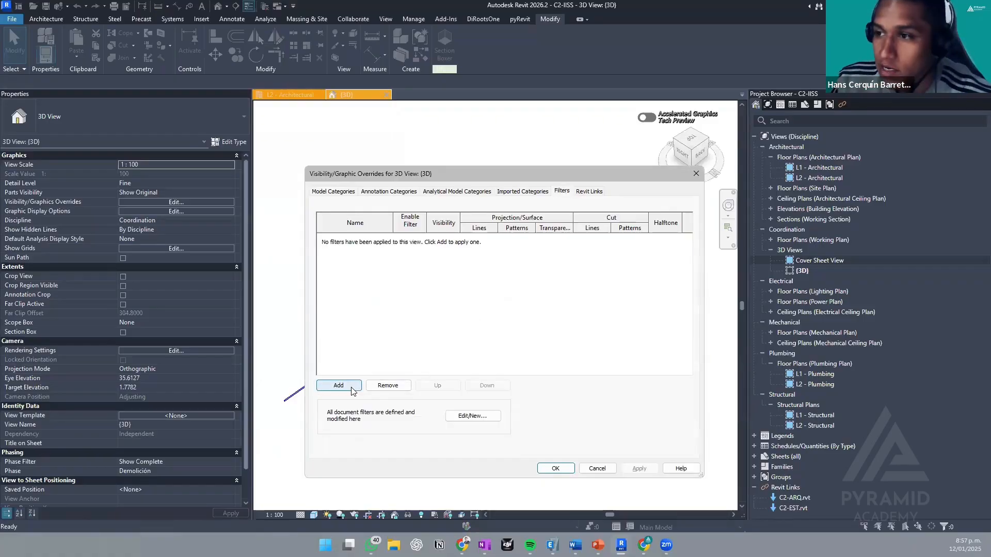
key(Escape)
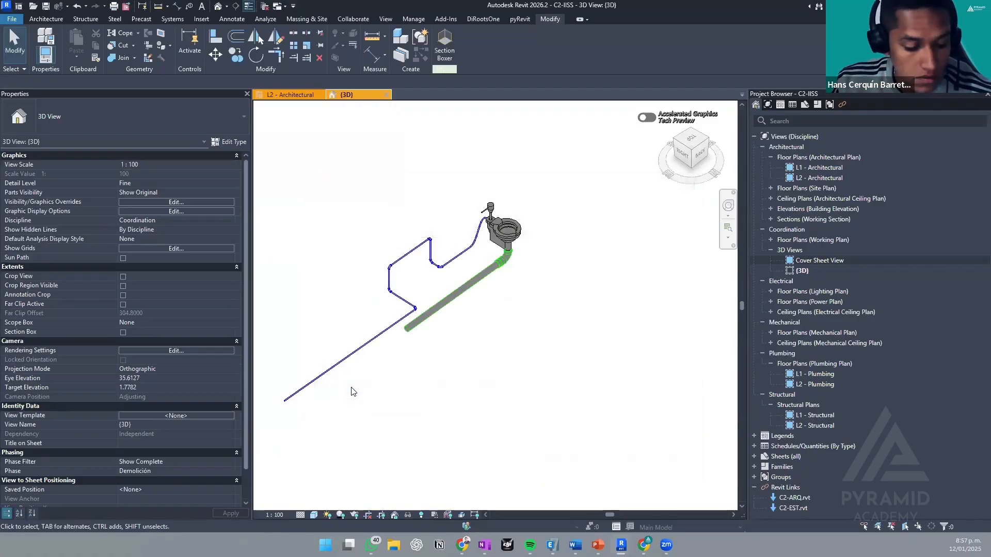
- Inspect the properties of the sloped sanitary drain pipe and of the PVC bend below the toilet
scroll(483, 271, up, 3)
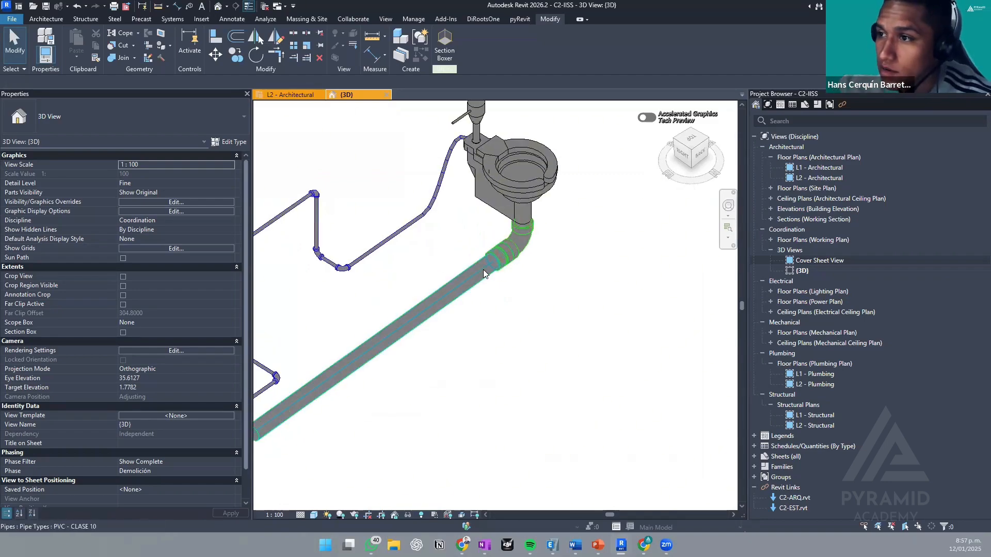
click(483, 270)
scroll(496, 283, up, 3)
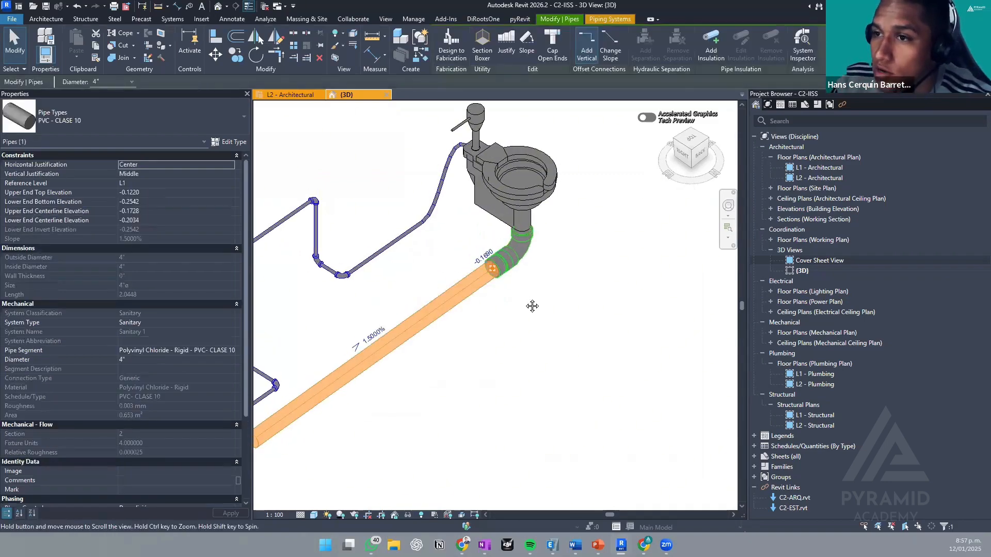
key(Escape)
click(509, 289)
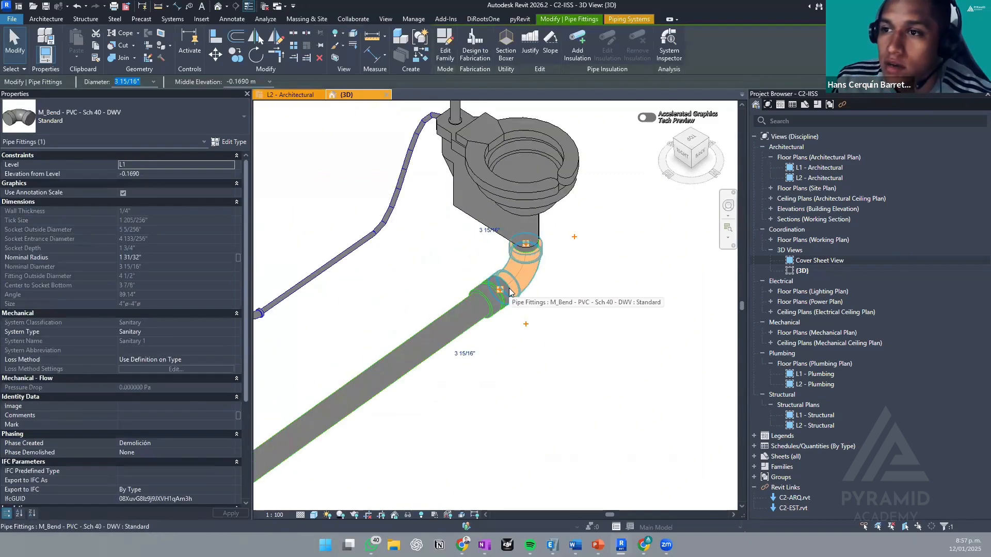
scroll(526, 244, up, 2)
key(Escape)
- Examine the toilet's properties and its cold water inlet and sanitary outlet connectors
click(526, 210)
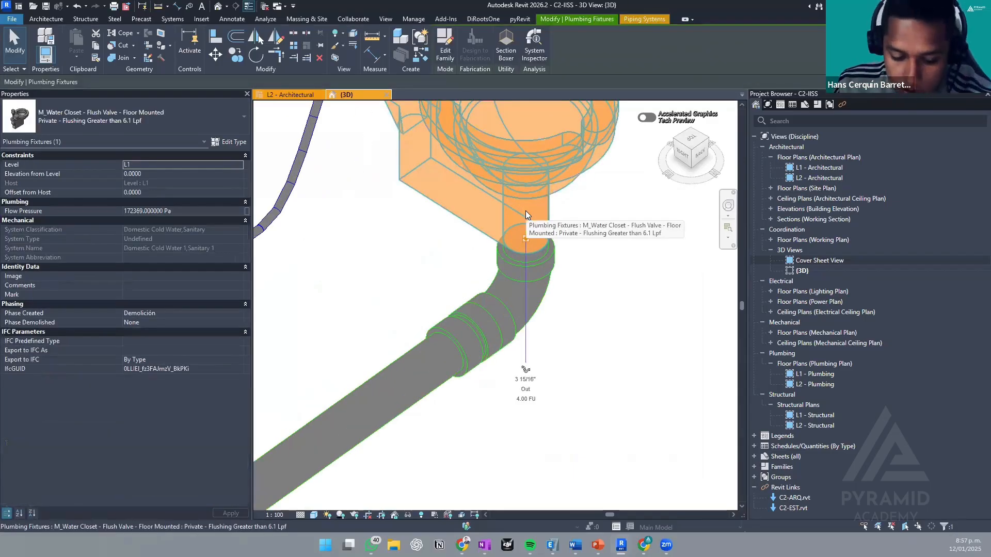
scroll(512, 320, down, 3)
key(Escape)
middle_drag(542, 279, 589, 338)
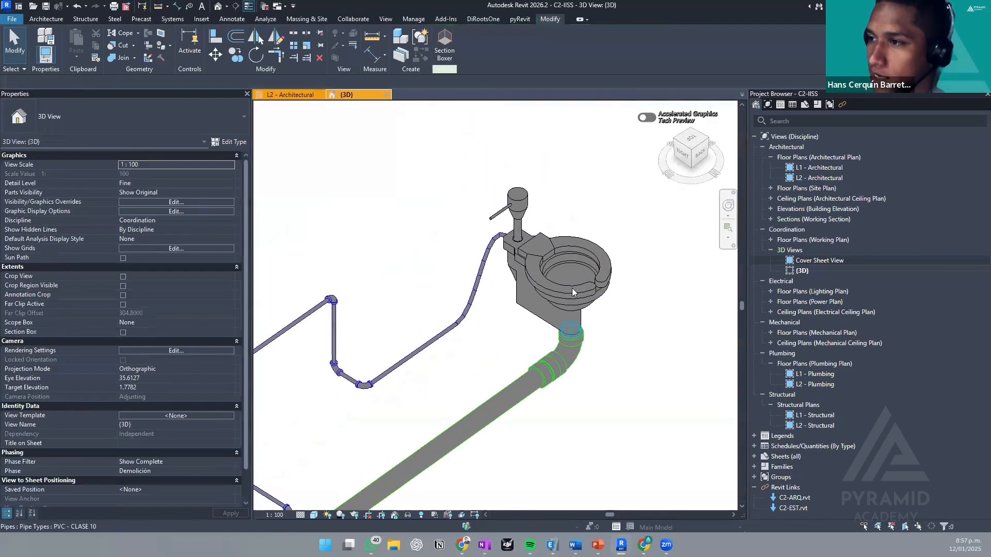
click(572, 288)
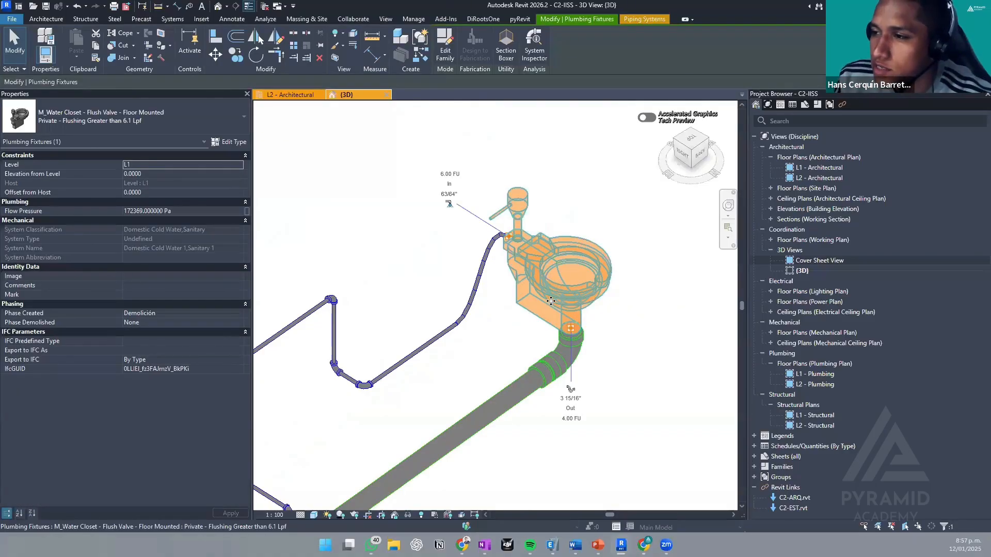
key(Escape)
middle_drag(551, 301, 582, 205)
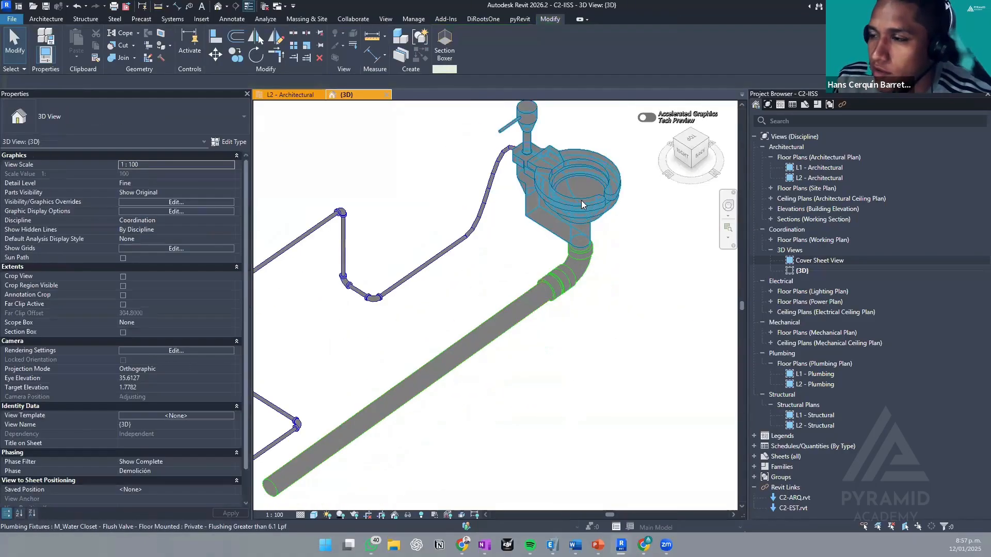
scroll(562, 206, down, 2)
click(559, 230)
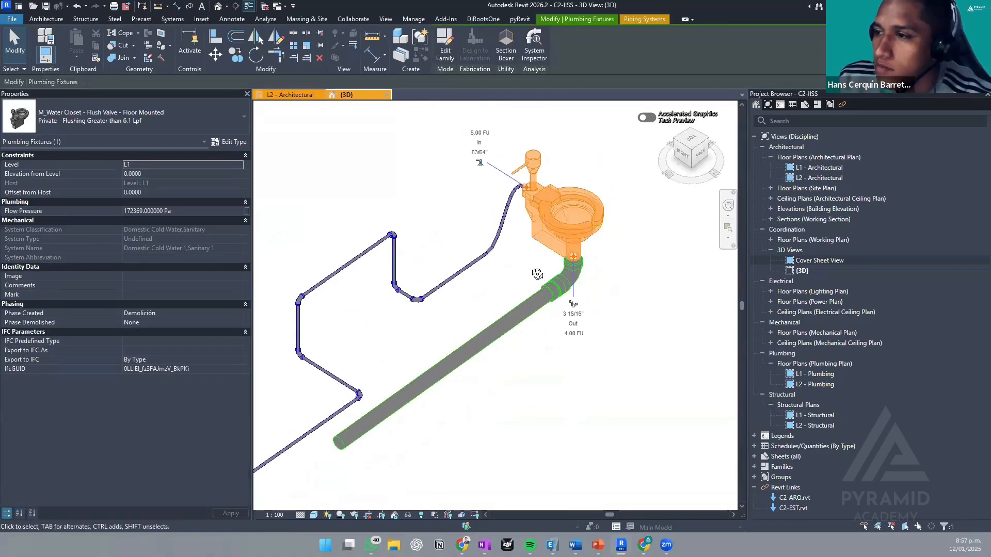
shift+middle_drag(538, 274, 530, 262)
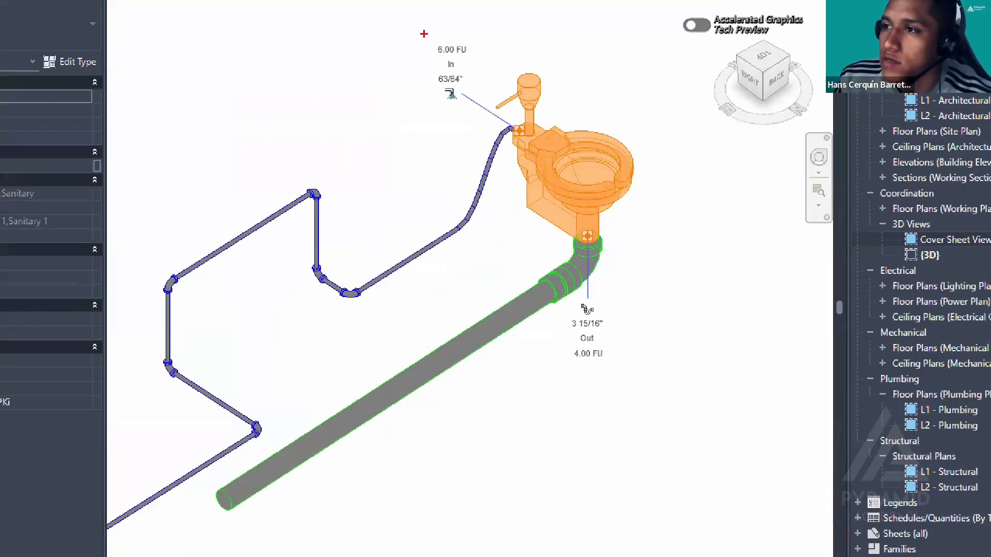
drag(423, 33, 475, 124)
drag(578, 269, 610, 398)
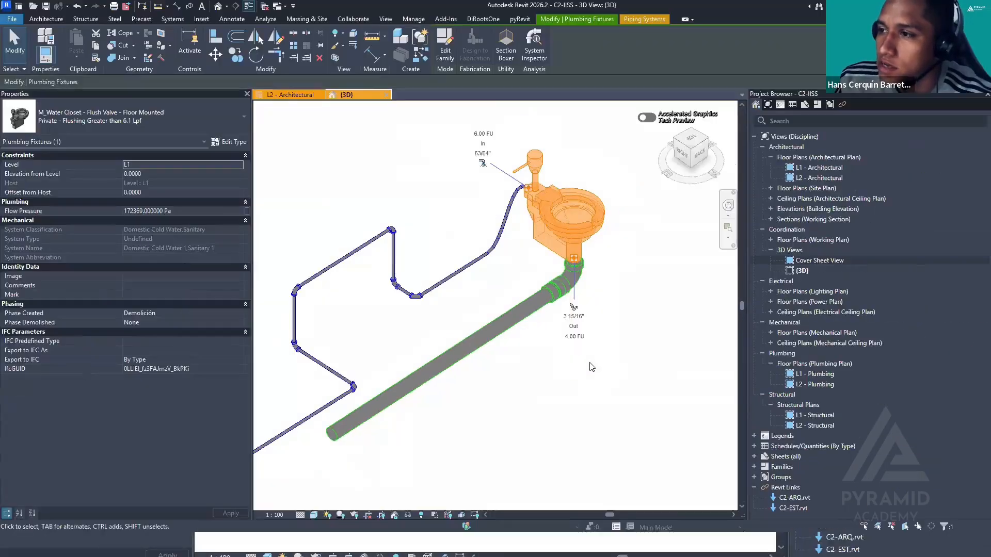
key(Escape)
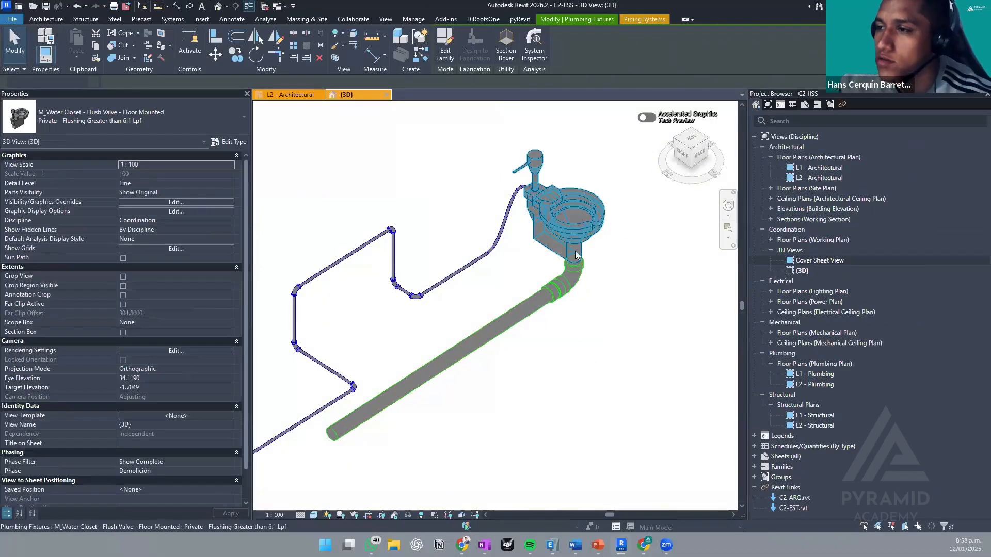
- Examine the toilet's system classification, system type and system name in its mechanical properties
click(534, 200)
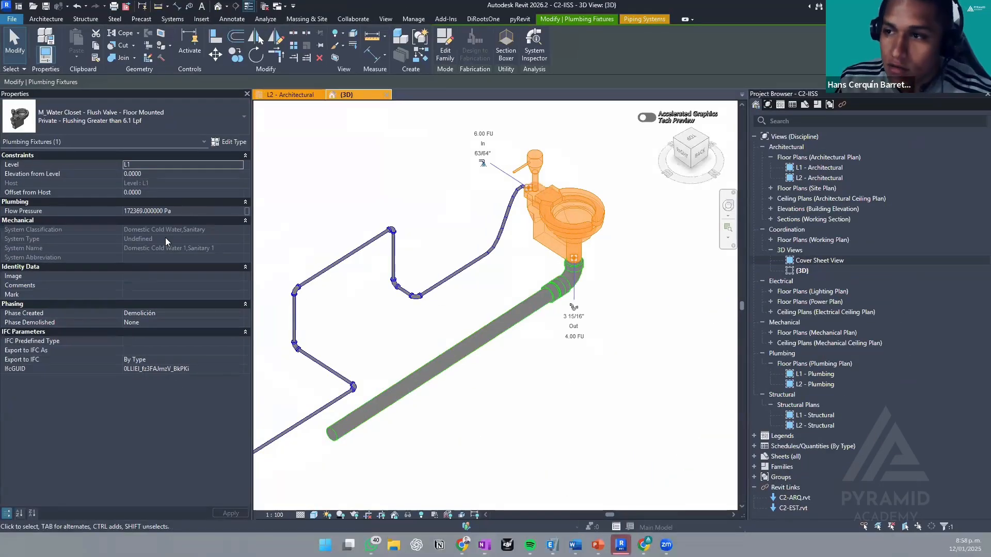
mouse_move(40, 256)
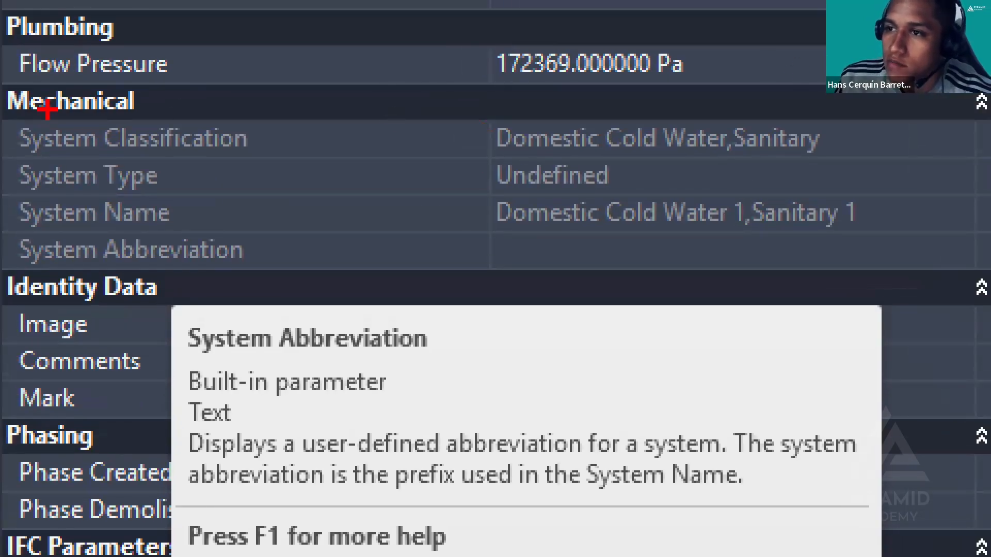
mouse_move(7, 78)
mouse_down()
mouse_move(377, 239)
mouse_move(960, 254)
mouse_move(925, 267)
mouse_up()
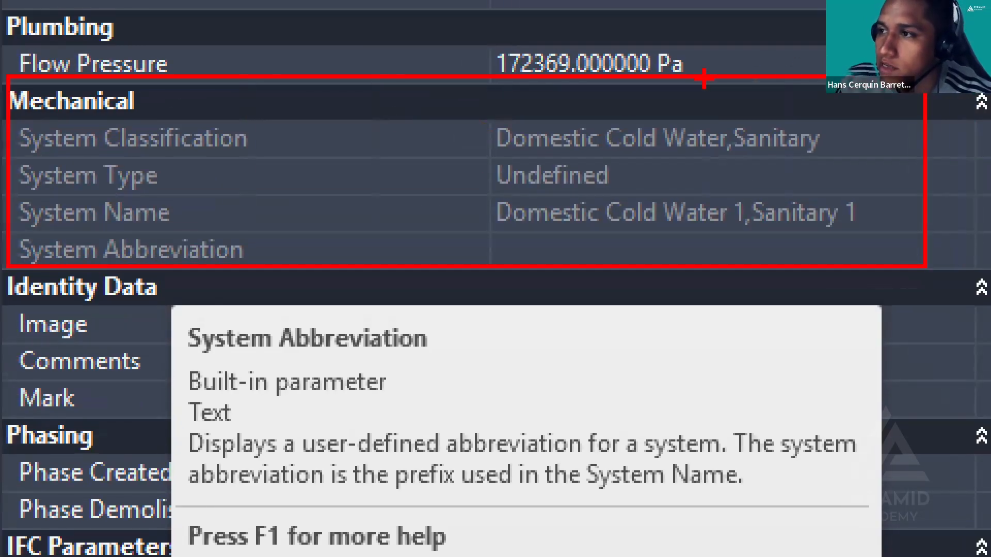
drag(488, 118, 729, 157)
mouse_move(721, 120)
mouse_down()
mouse_move(810, 157)
mouse_move(839, 155)
mouse_up()
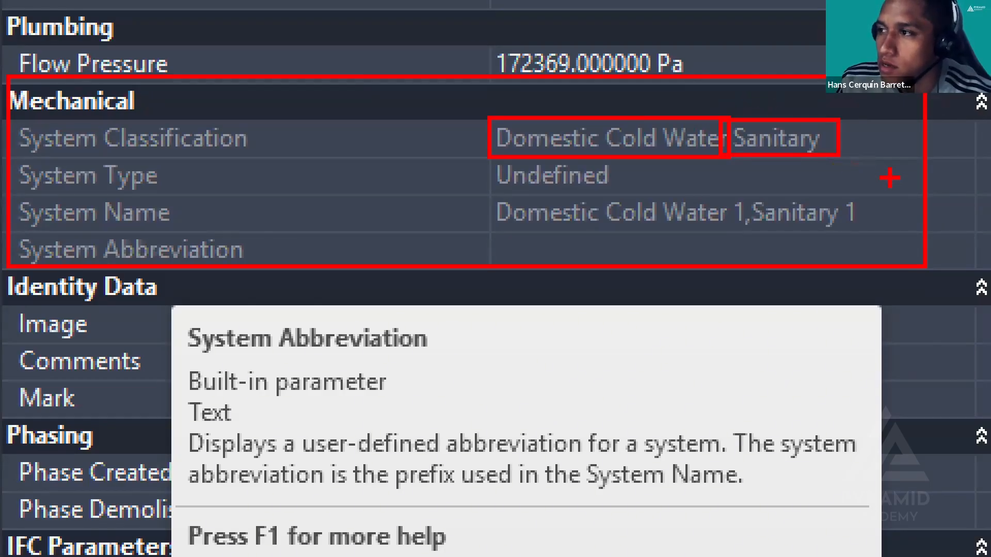
drag(890, 178, 831, 157)
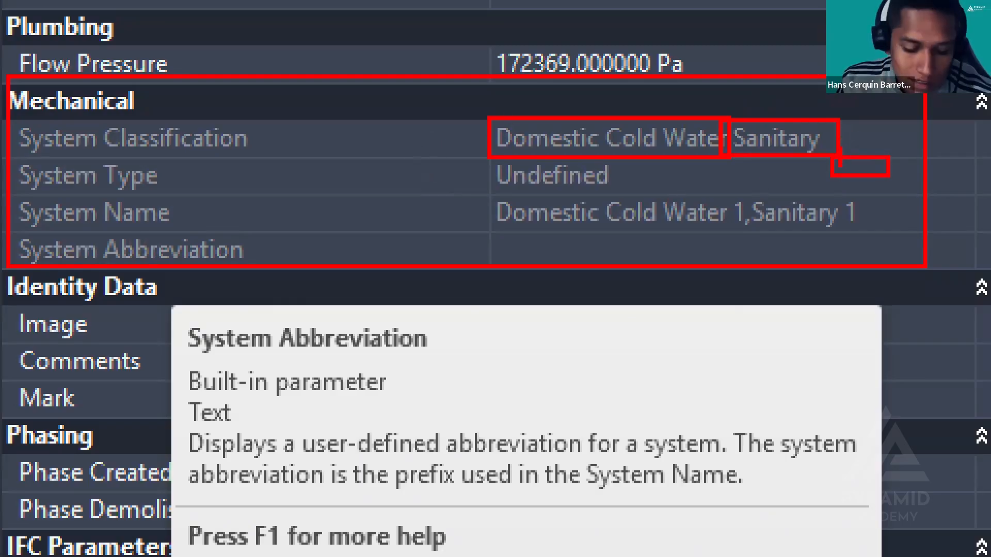
key(Escape)
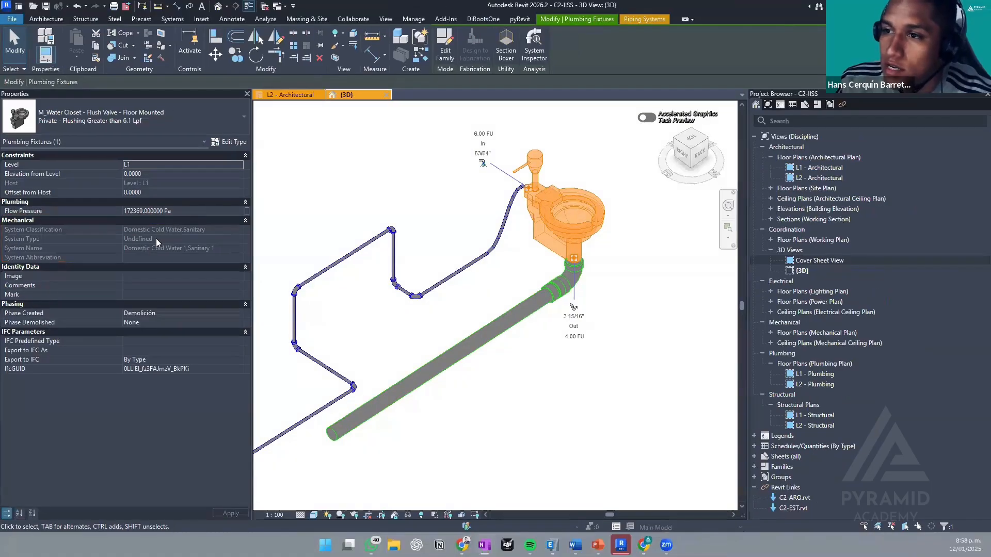
key(ctrl+1)
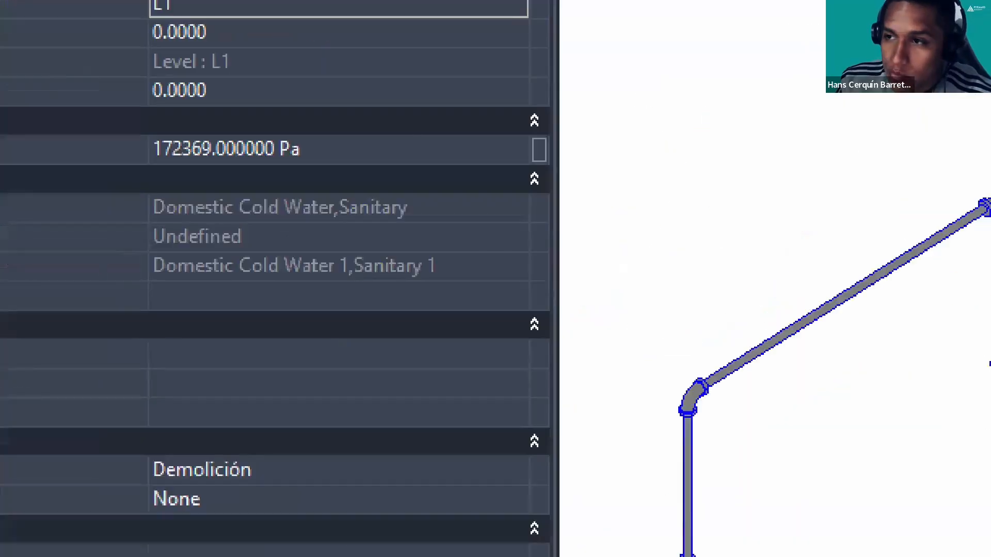
ctrl+shift+drag(10, 219, 627, 252)
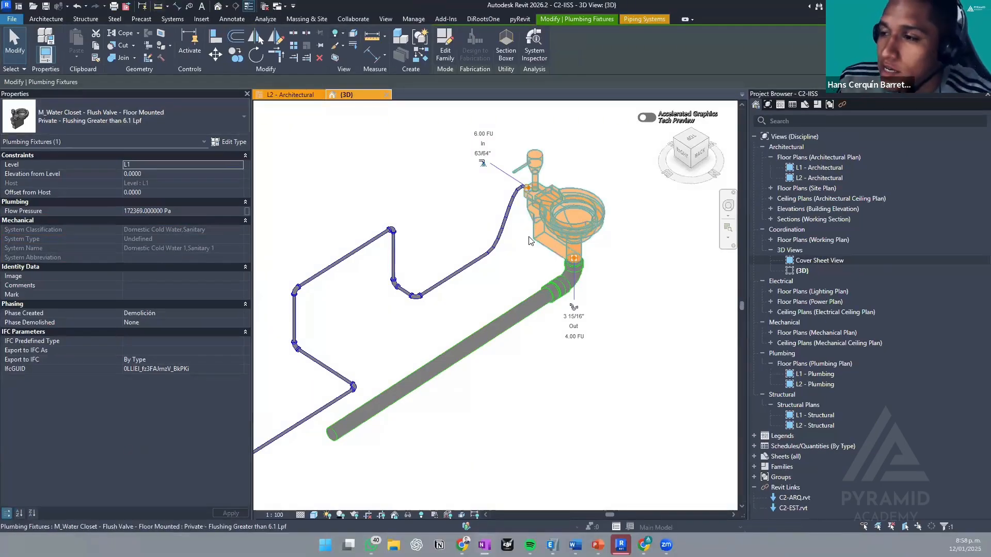
middle_drag(531, 256, 526, 257)
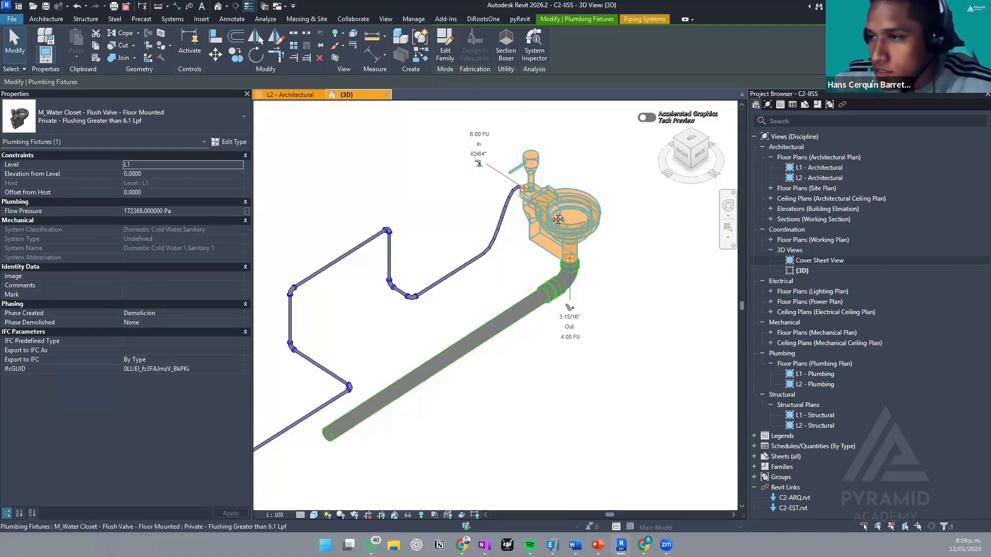
middle_drag(566, 202, 566, 197)
key(Escape)
scroll(563, 196, down, 2)
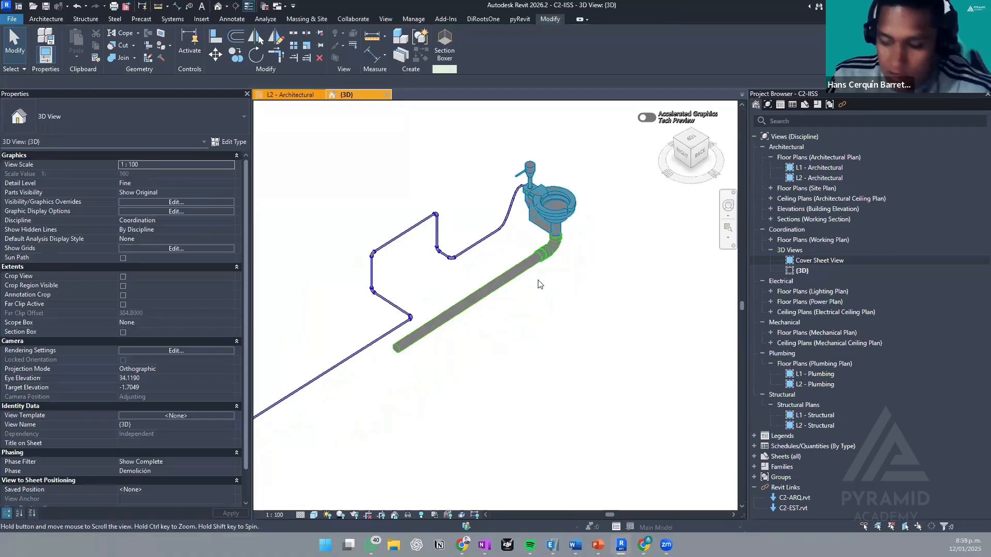
- Check the rule-based filters available to add to the 3D view's visibility/graphic overrides
key(v)
key(v)
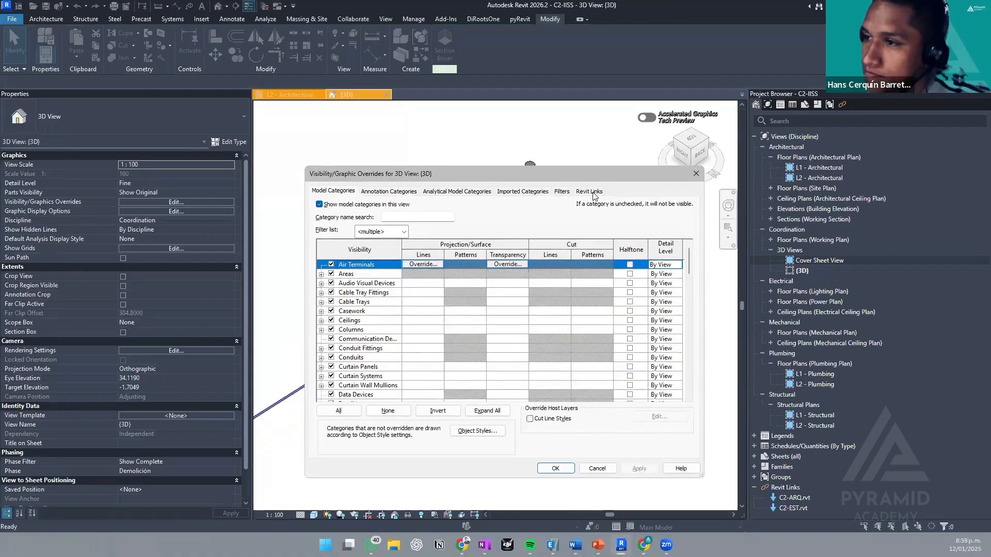
click(594, 194)
click(564, 193)
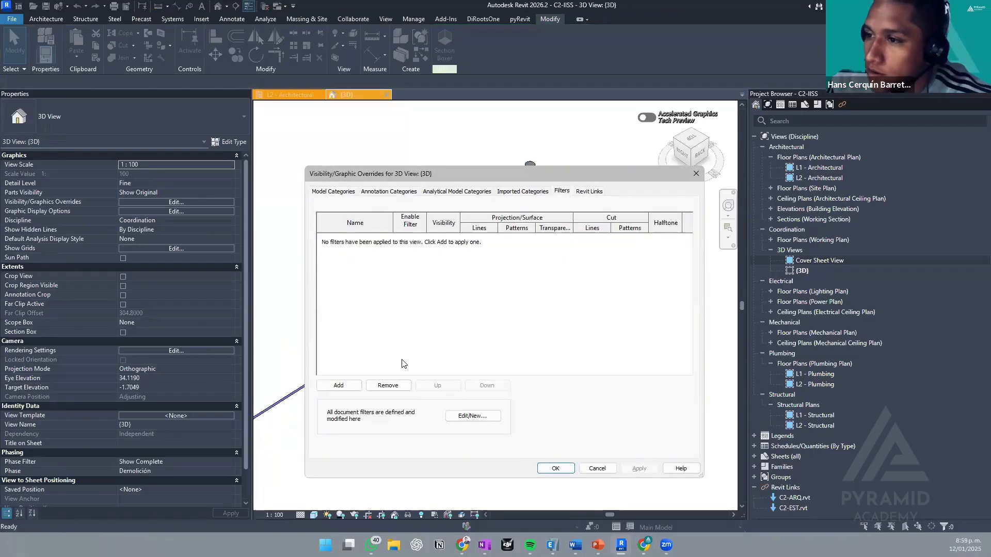
click(348, 386)
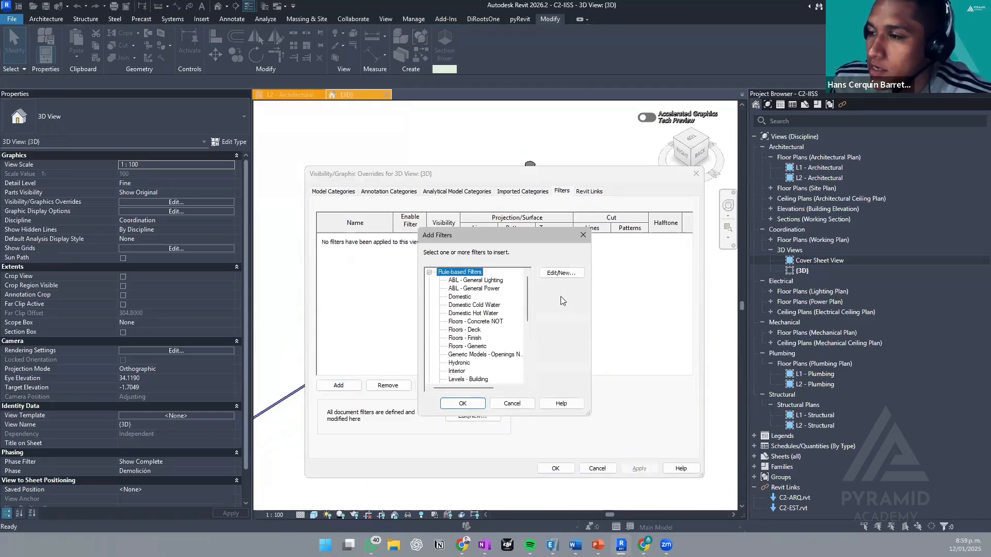
key(Escape)
key(Escape)
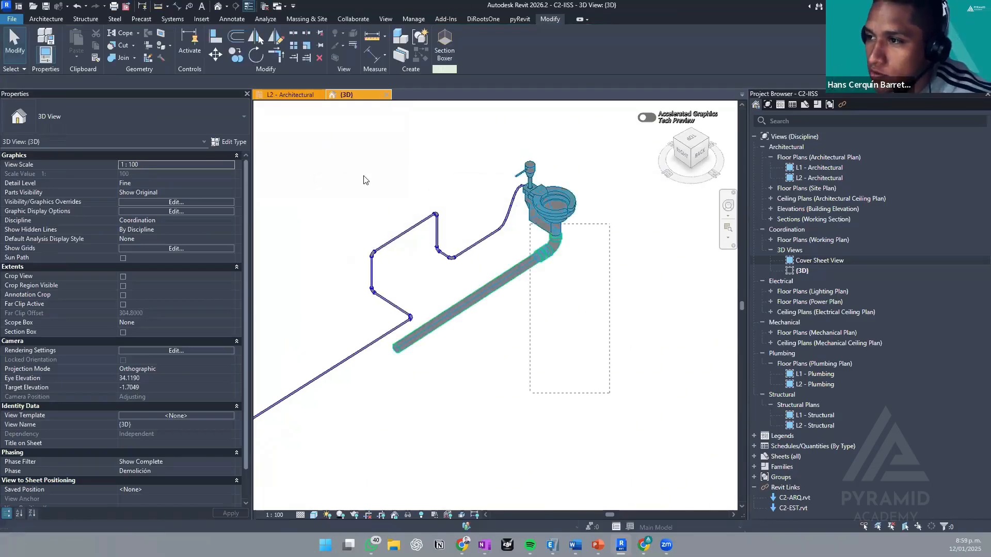
- Select the toilet with all its pipes and fittings and review the selection's categories with the selection Filter
drag(365, 179, 334, 182)
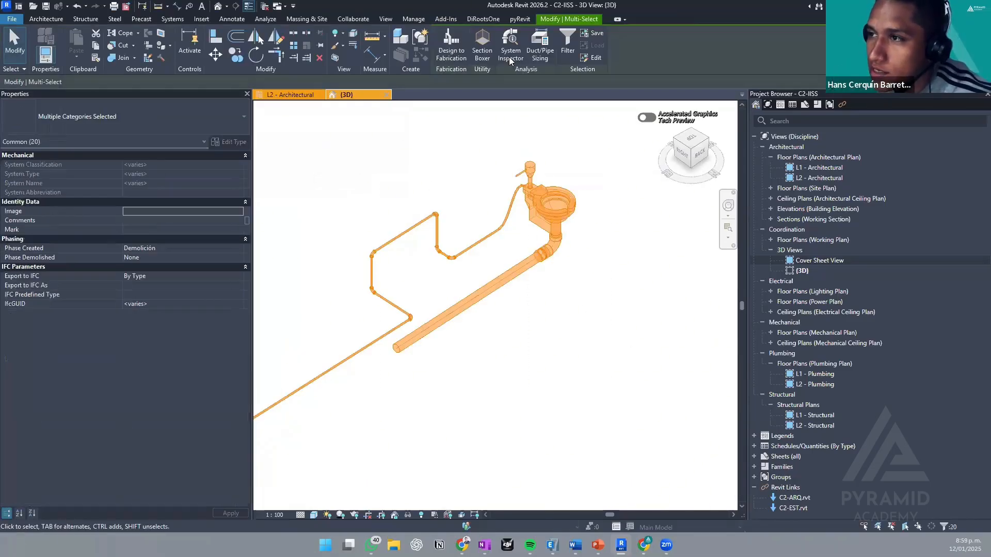
click(566, 48)
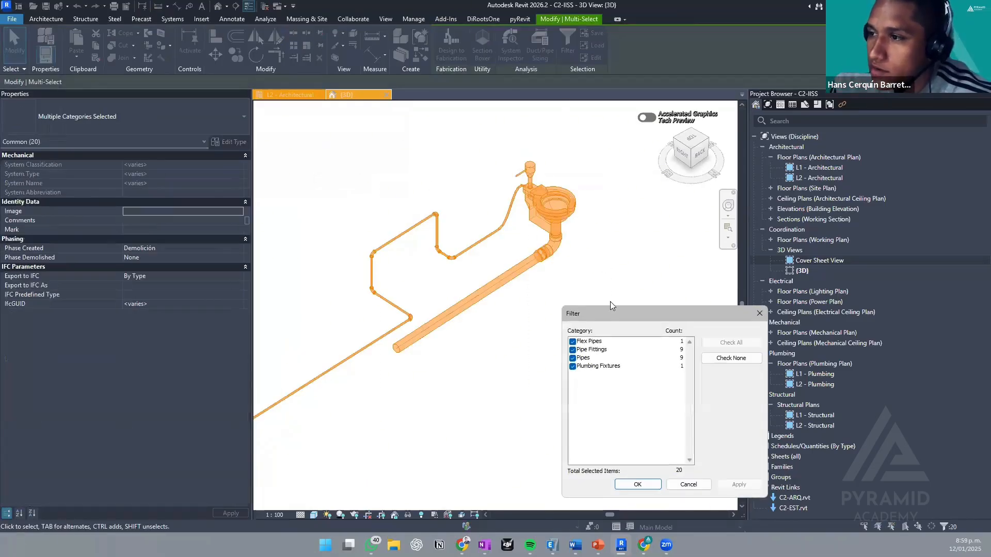
click(697, 485)
click(610, 352)
middle_drag(535, 348, 438, 331)
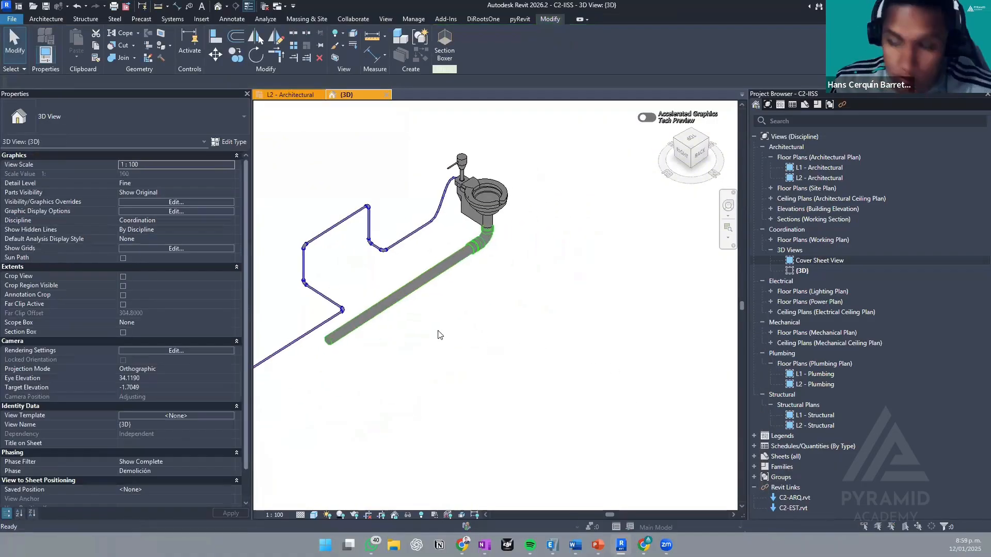
- Add the Sanitary and Domestic Cold Water rule-based filters to the 3D view's visibility/graphic overrides
key(v)
key(g)
click(589, 191)
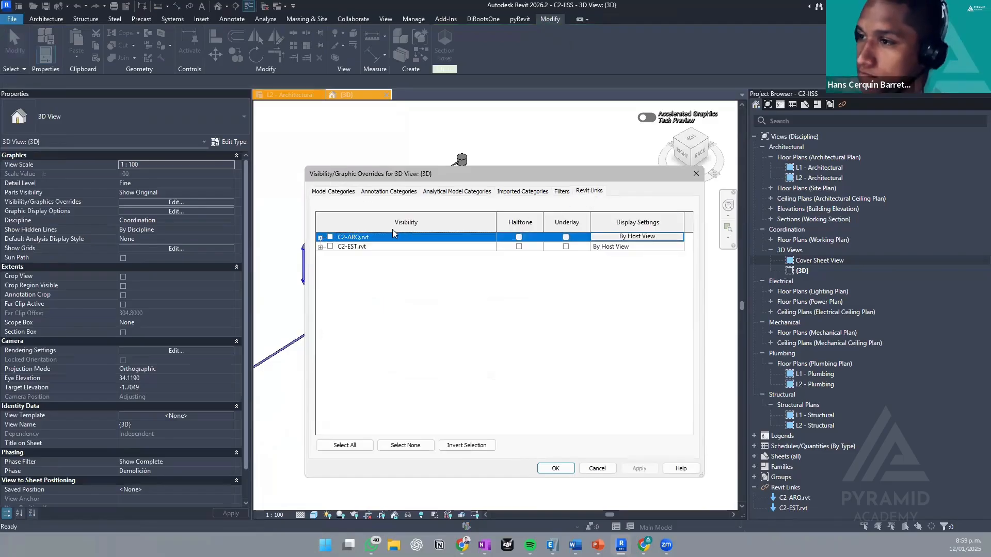
click(562, 191)
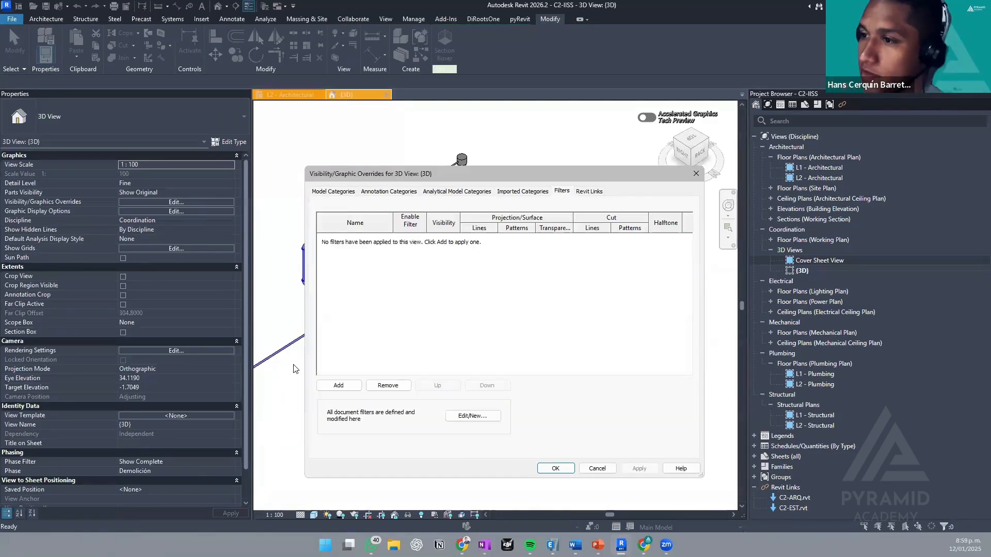
click(338, 386)
key(Escape)
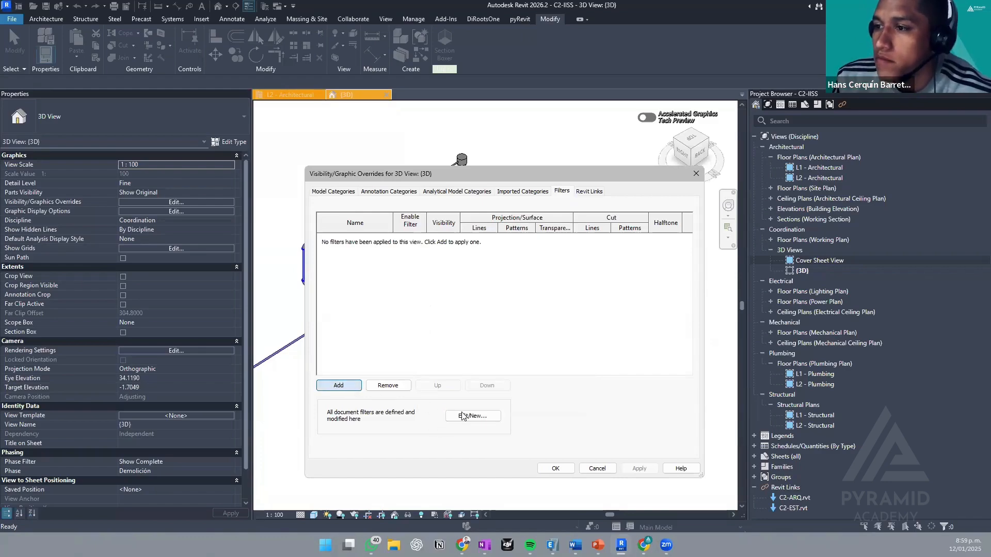
click(341, 386)
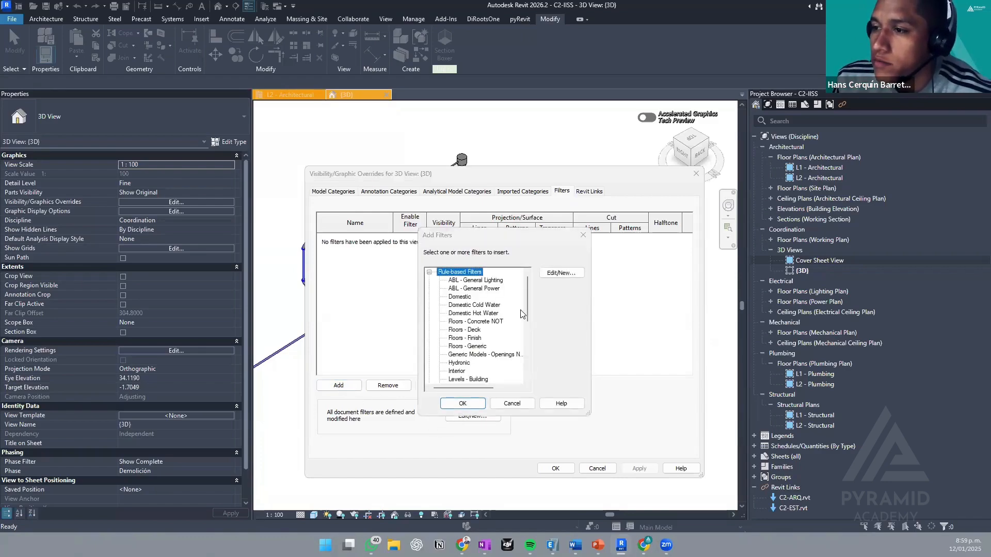
scroll(528, 308, down, 3)
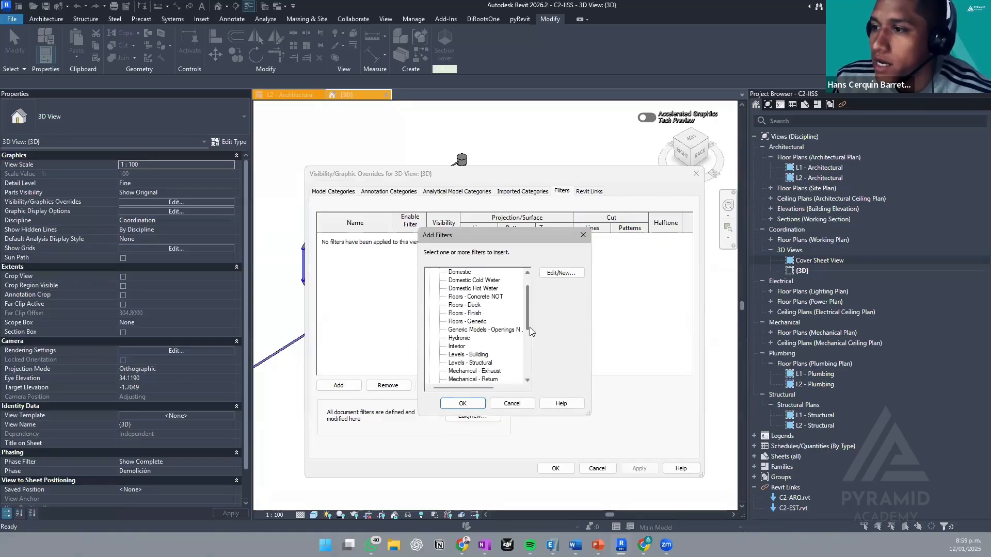
scroll(522, 300, up, 3)
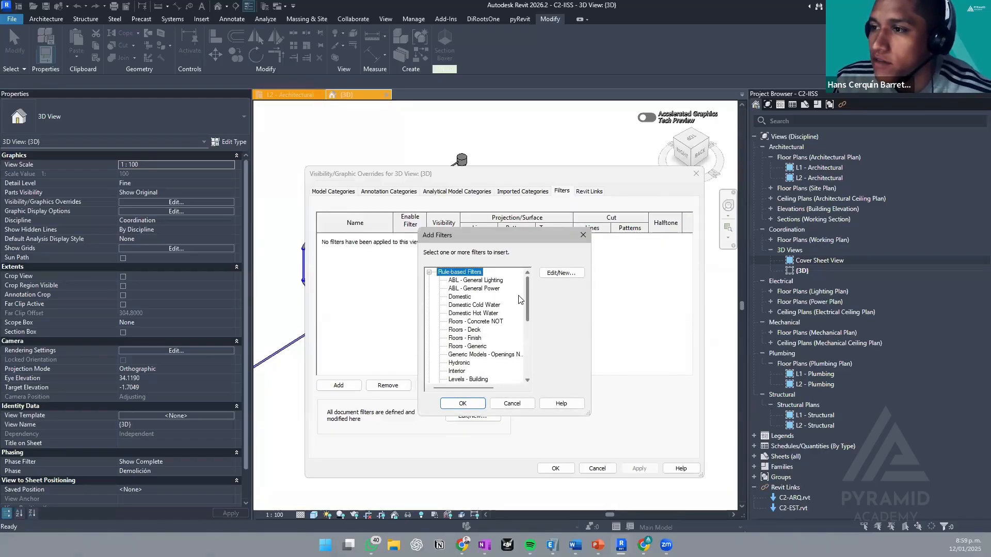
click(487, 306)
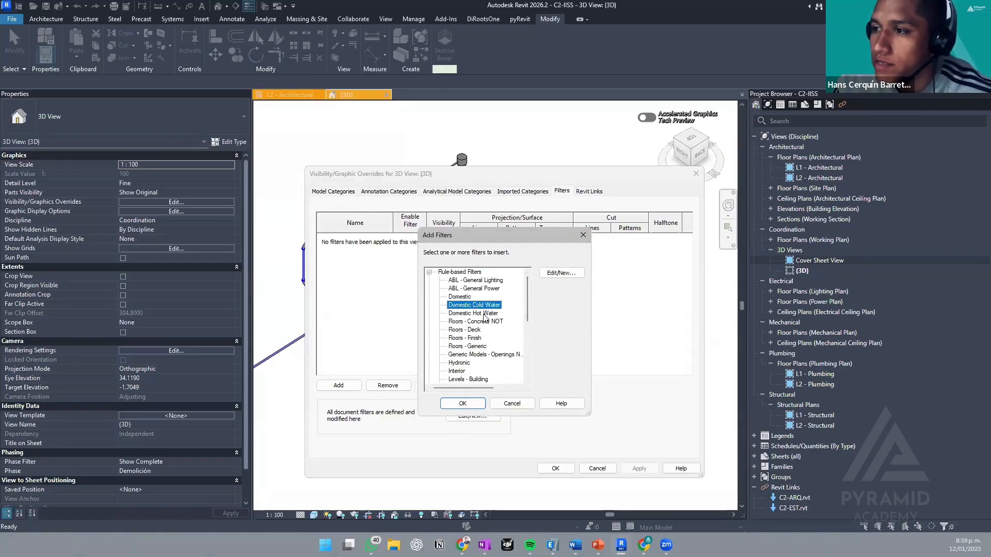
scroll(495, 350, down, 3)
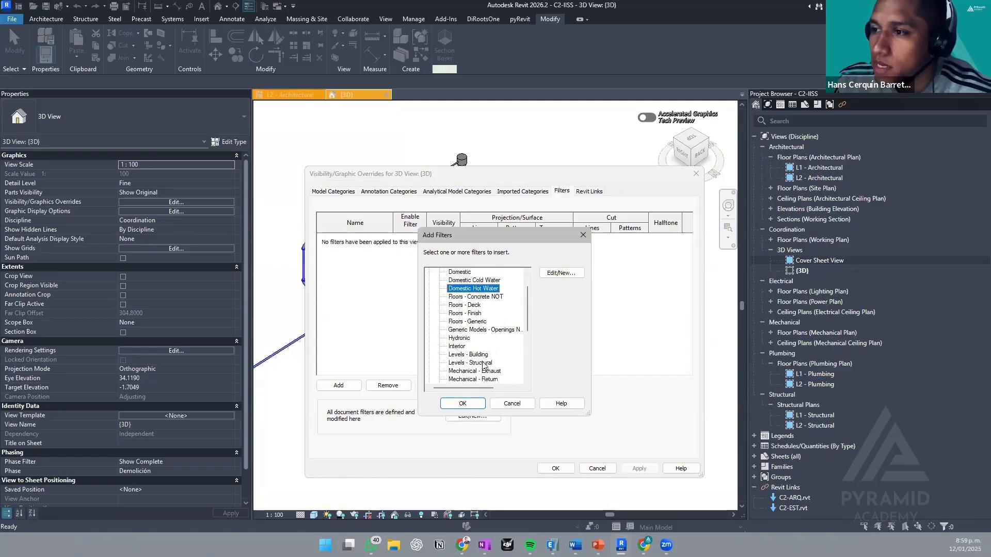
scroll(481, 367, down, 1)
click(465, 356)
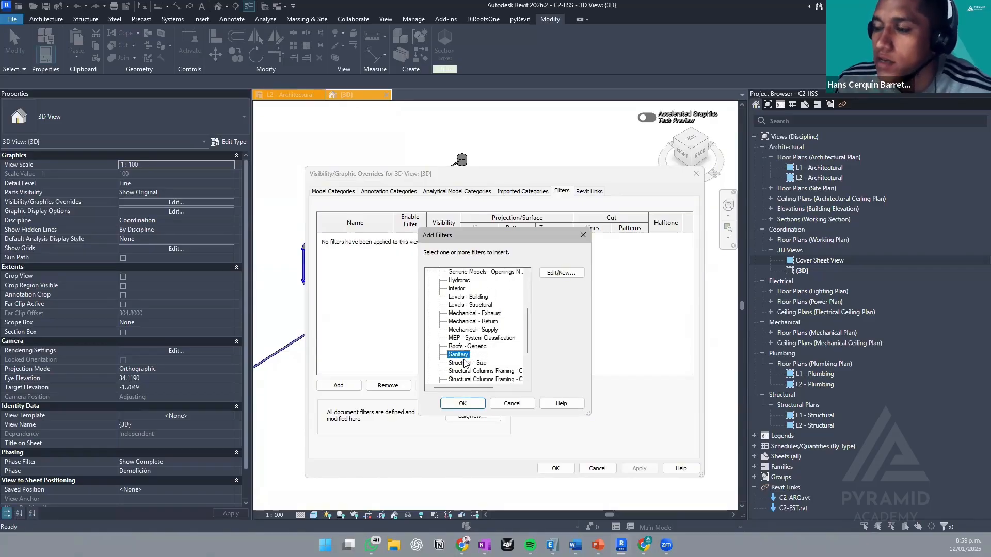
scroll(500, 303, up, 2)
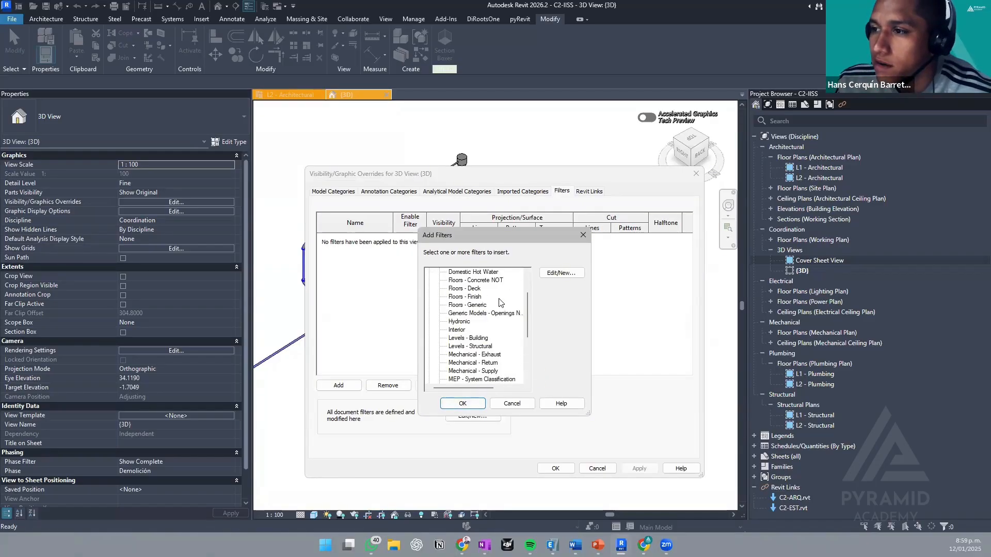
scroll(500, 302, up, 2)
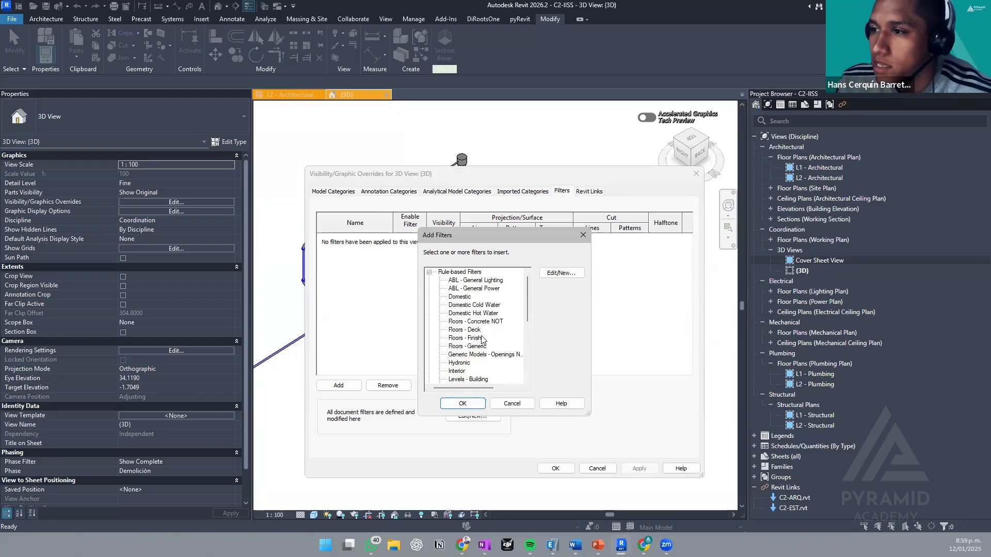
ctrl+click(474, 305)
click(463, 404)
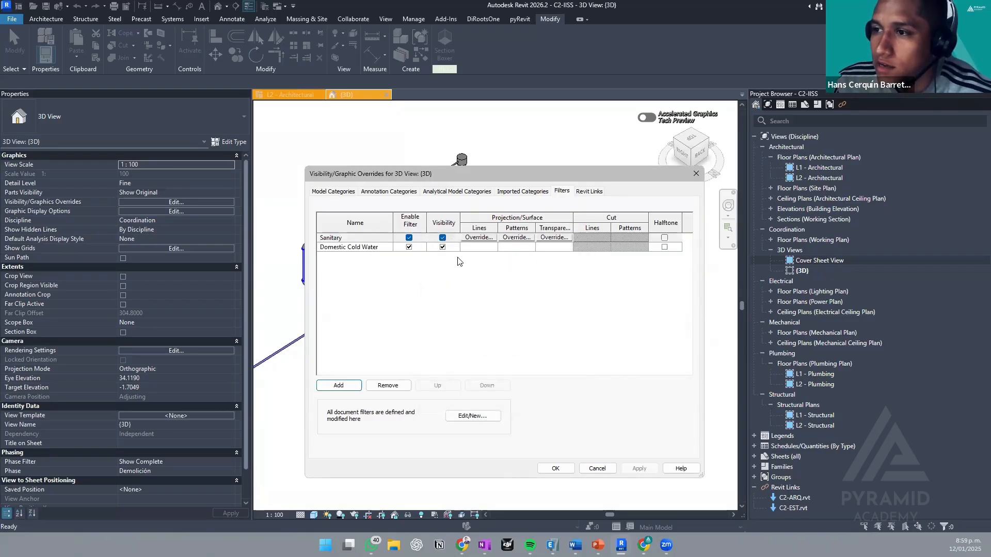
- Examine the Domestic Cold Water filter's rule definition and the parameters available for its System Classification rule
click(473, 417)
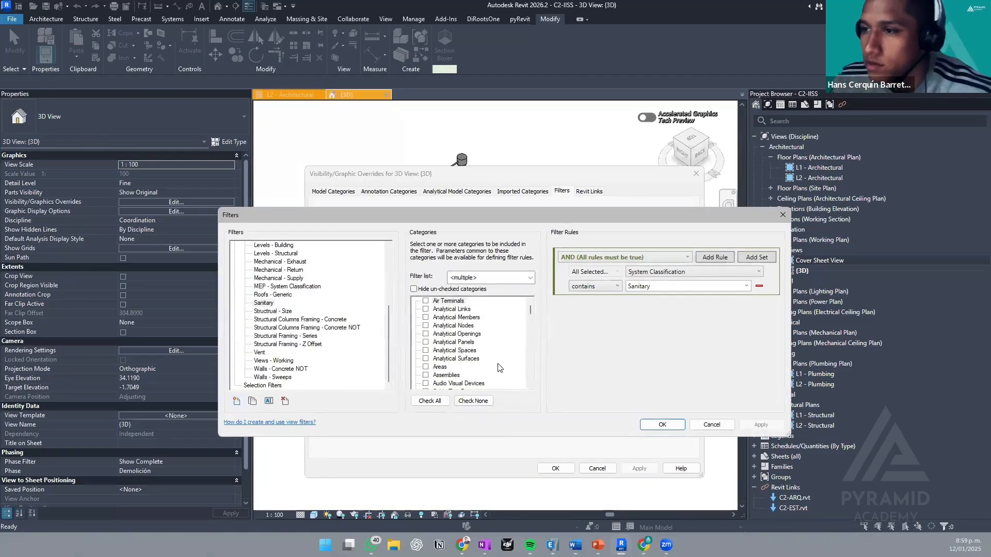
scroll(323, 315, up, 4)
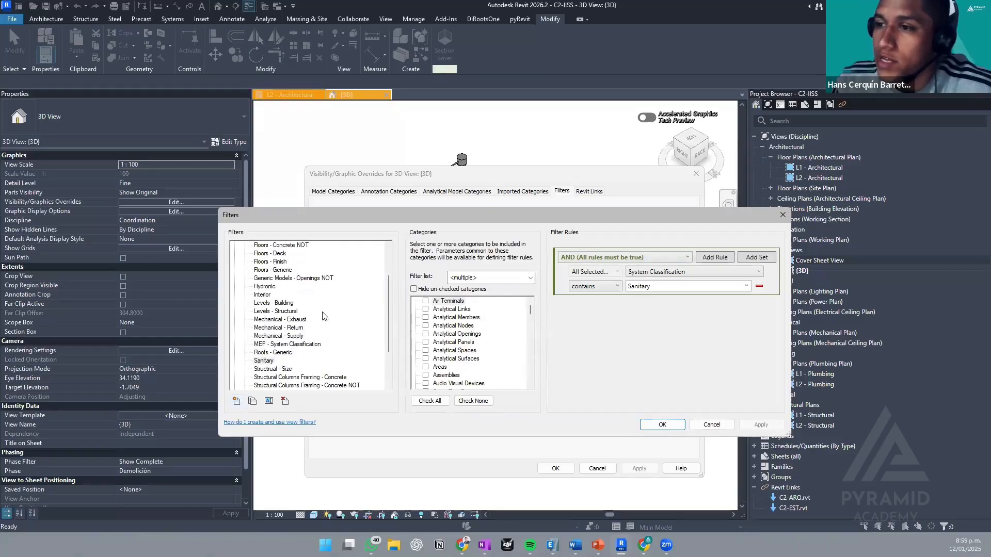
scroll(313, 294, up, 1)
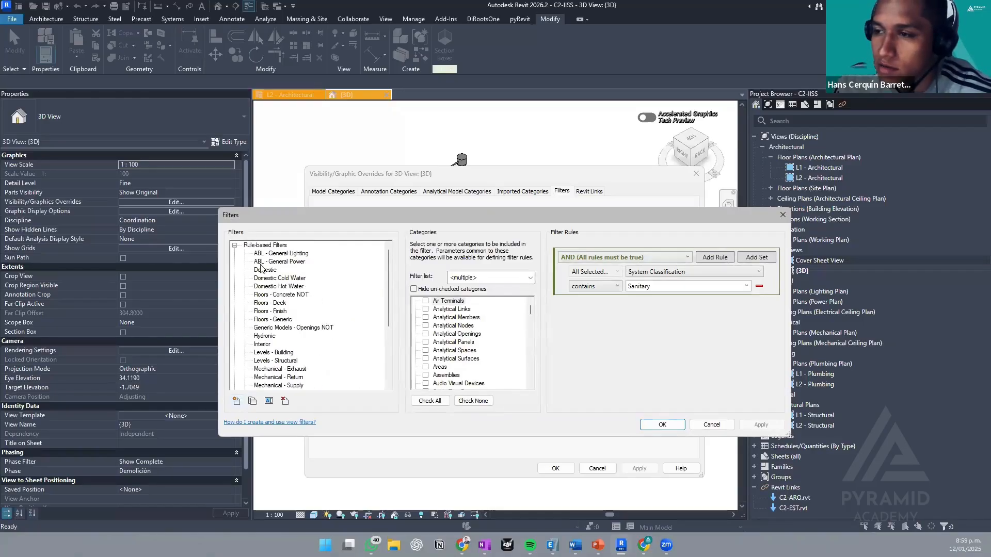
scroll(268, 276, down, 3)
scroll(276, 268, up, 3)
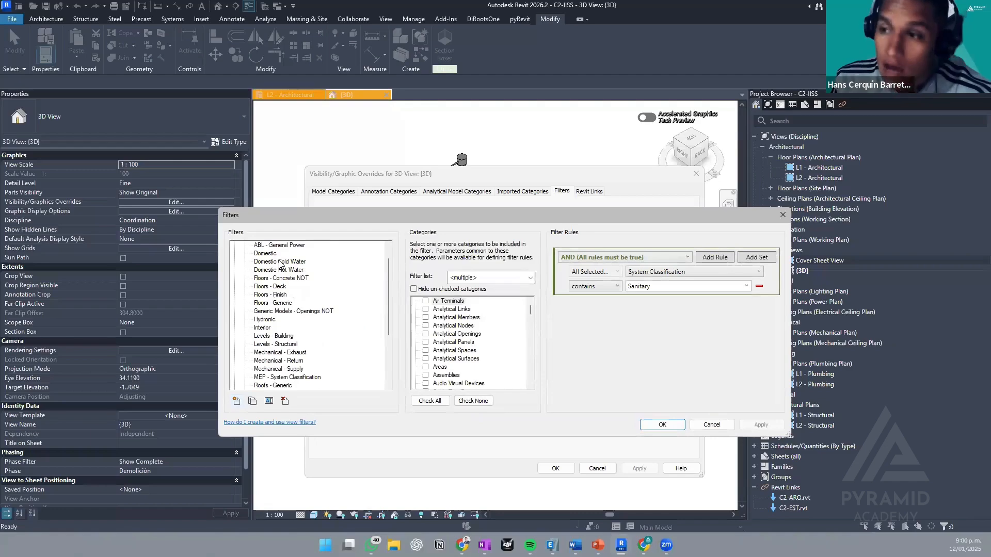
click(279, 262)
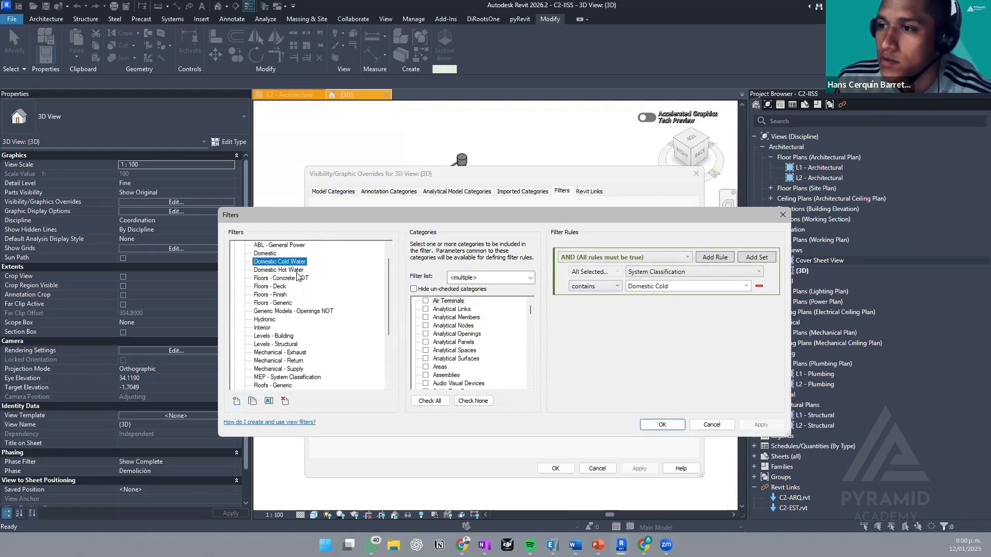
click(671, 273)
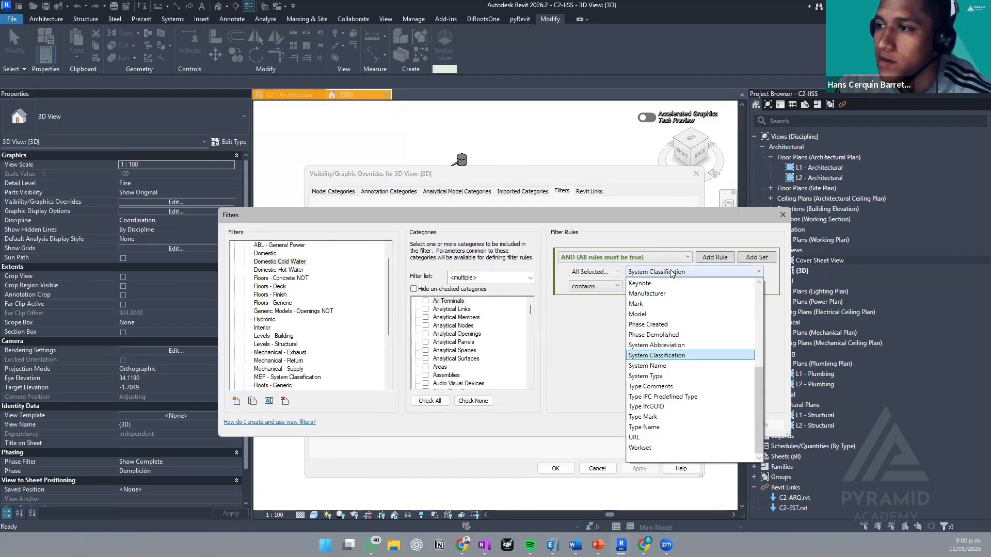
click(603, 319)
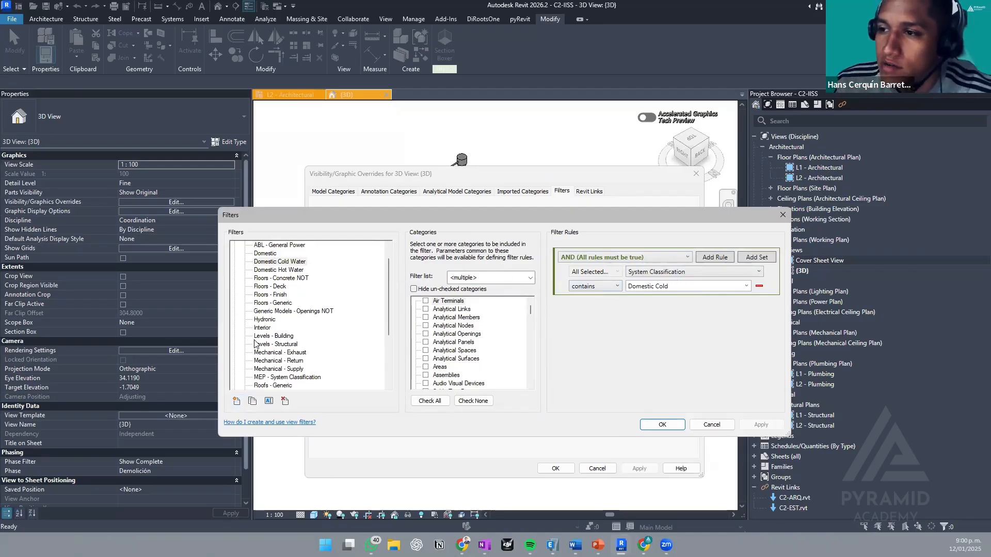
- Examine the Sanitary filter's rule and its included categories with the un-checked categories hidden, and close the filter definitions
scroll(255, 344, down, 2)
click(264, 353)
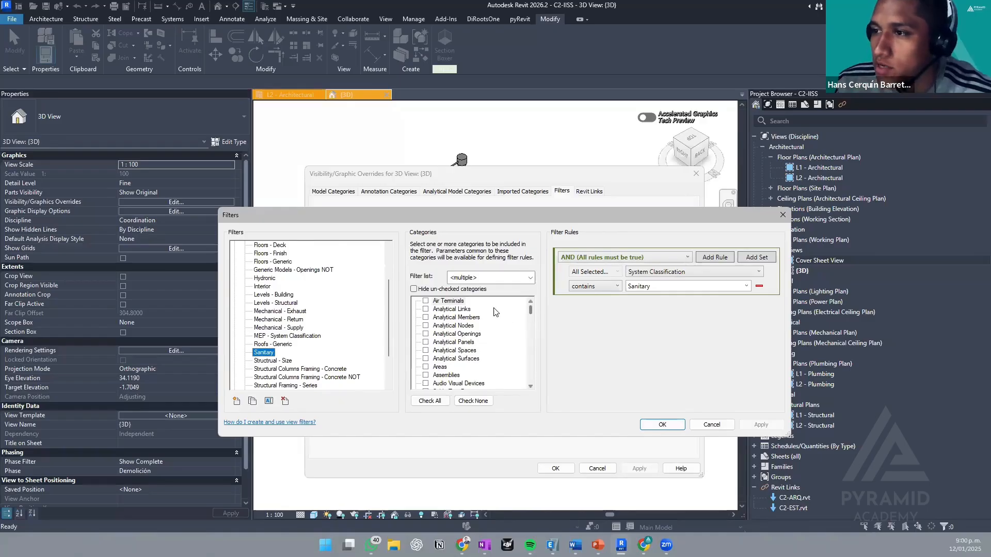
click(458, 290)
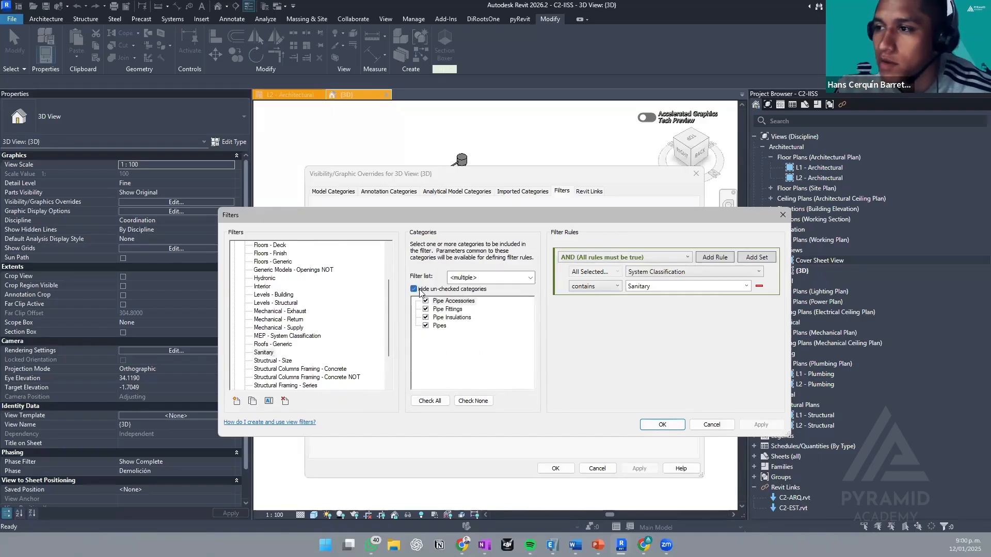
key(ctrl+1)
click(454, 310)
mouse_move(310, 254)
ctrl+mouse_down()
mouse_move(552, 294)
mouse_move(575, 323)
mouse_move(589, 398)
ctrl+mouse_up()
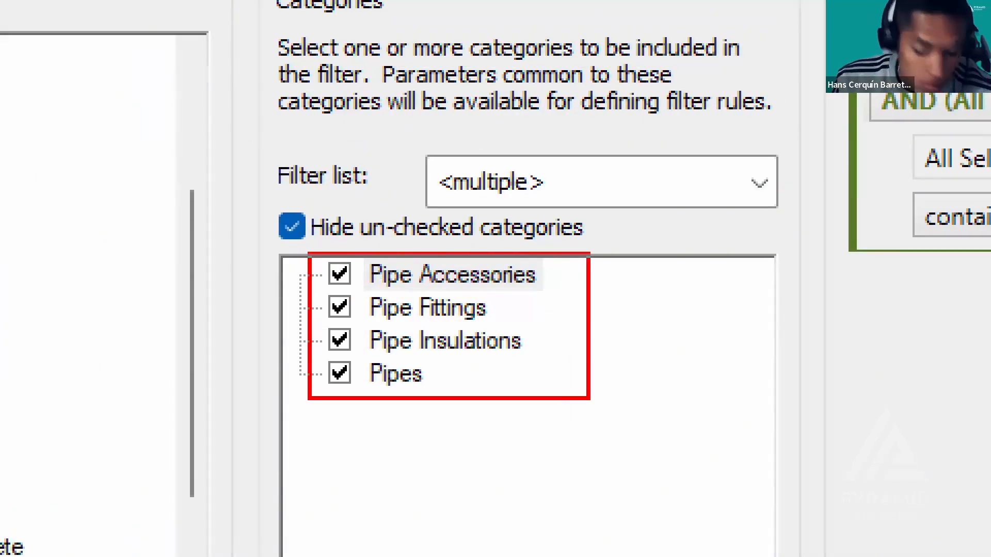
key(Escape)
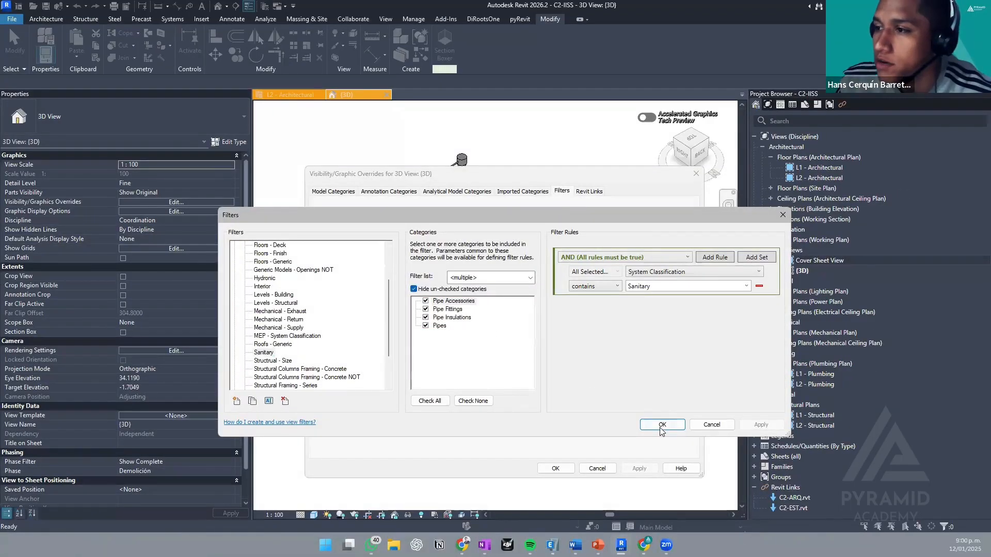
click(661, 426)
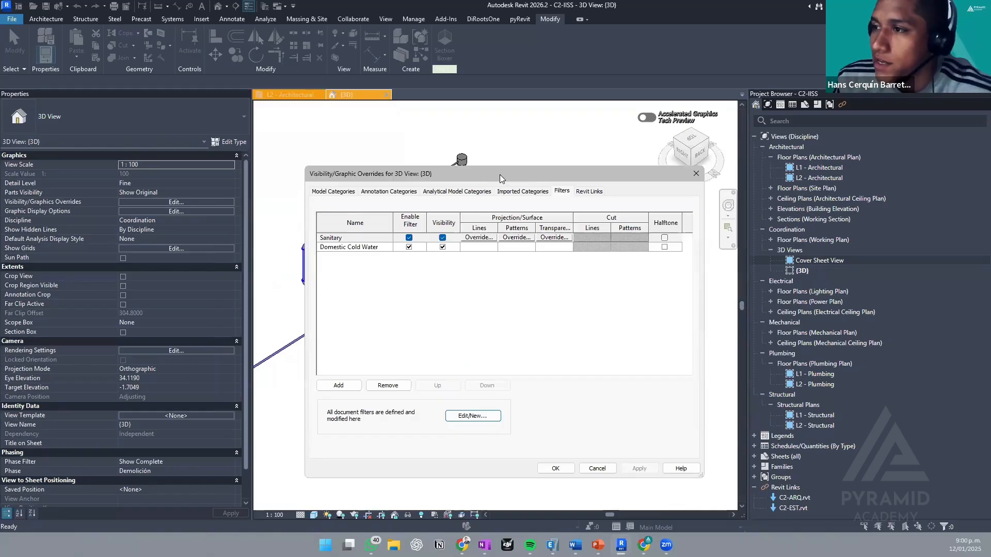
- Turn off the Sanitary filter's visibility while keeping the filter enabled, and apply the change to the 3D view
drag(500, 175, 748, 168)
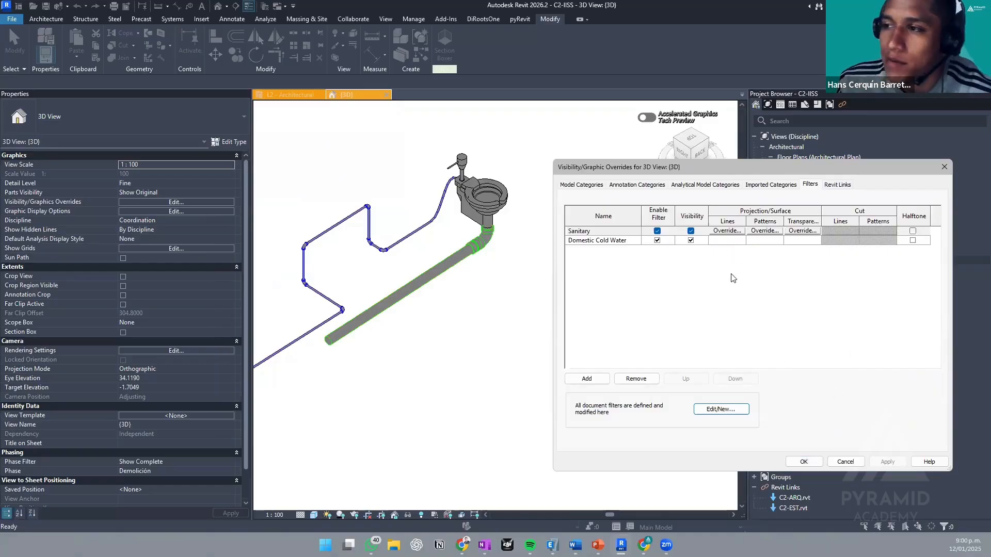
click(691, 240)
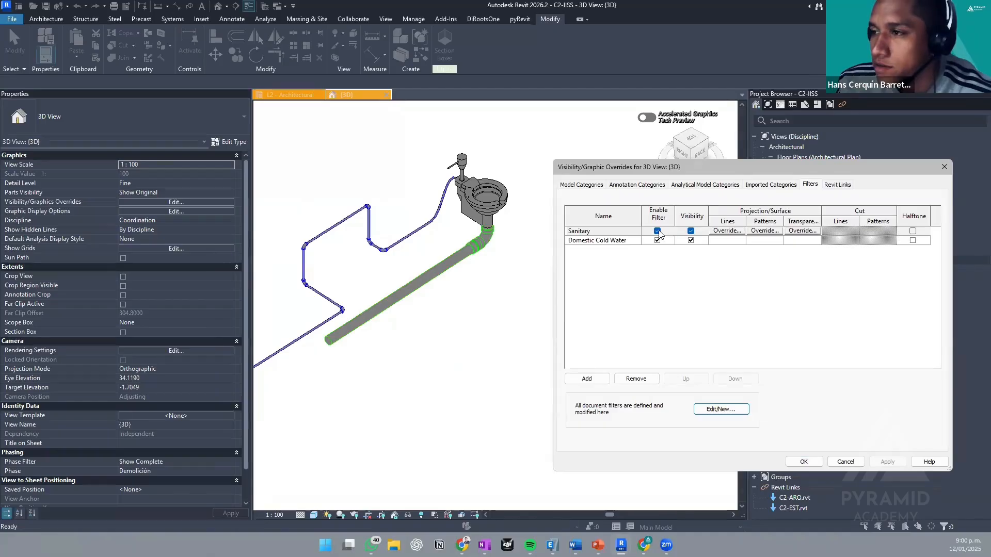
click(658, 232)
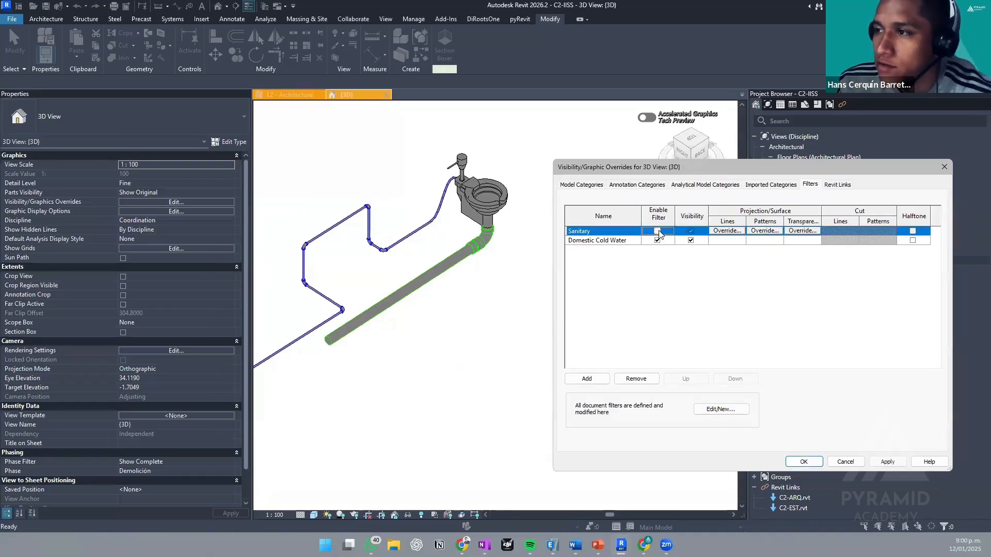
click(659, 232)
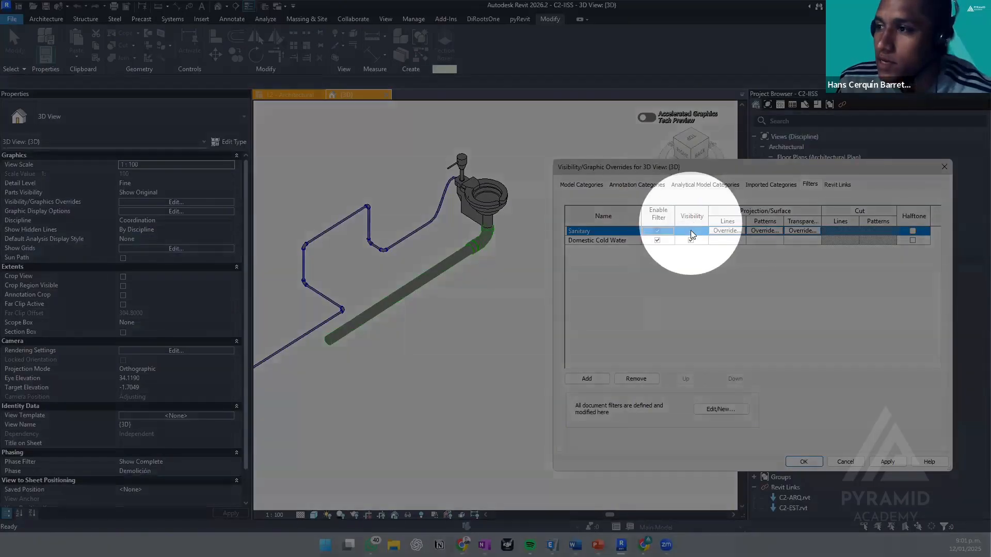
click(691, 231)
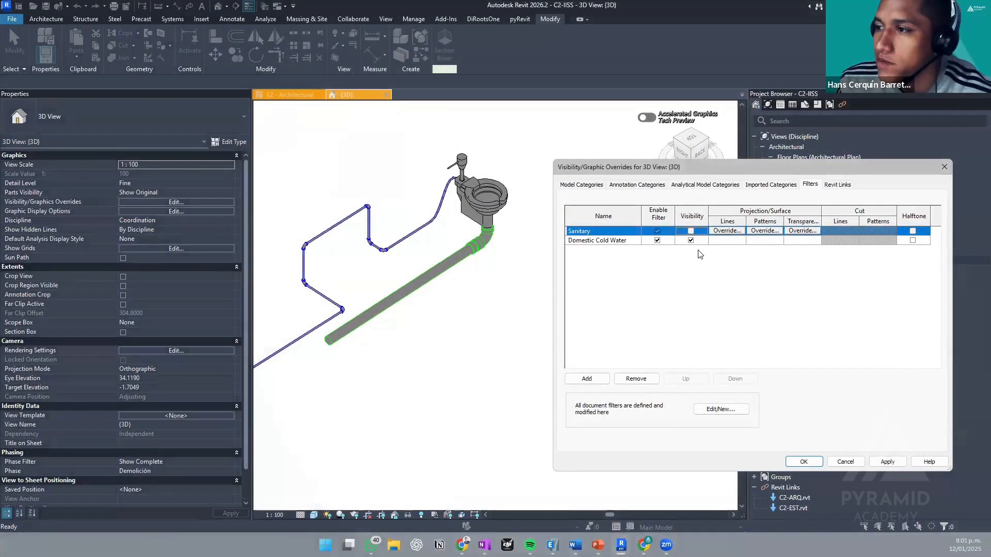
click(885, 463)
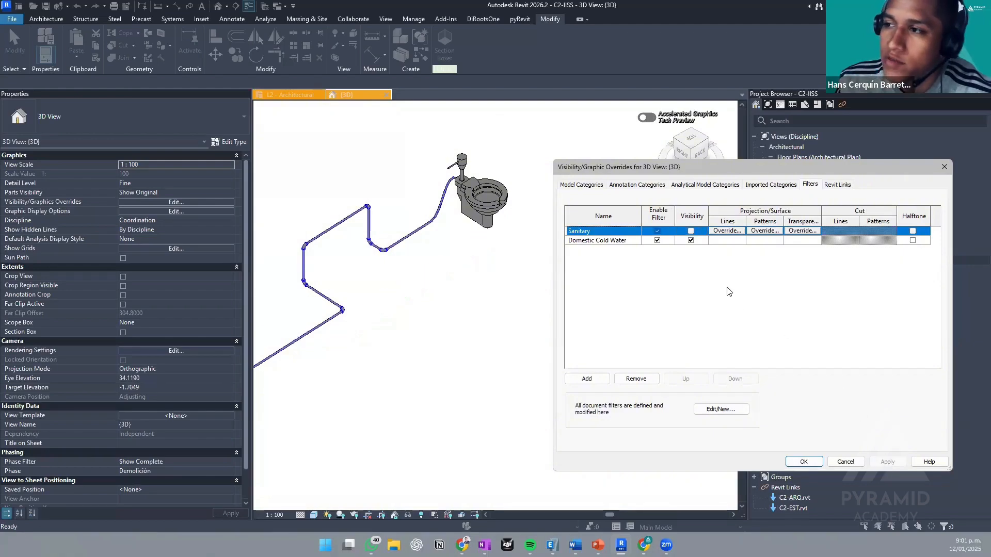
- Turn the Sanitary filter's visibility back on, hide the Domestic Cold Water elements, apply, and inspect the toilet's water supply connection
click(691, 231)
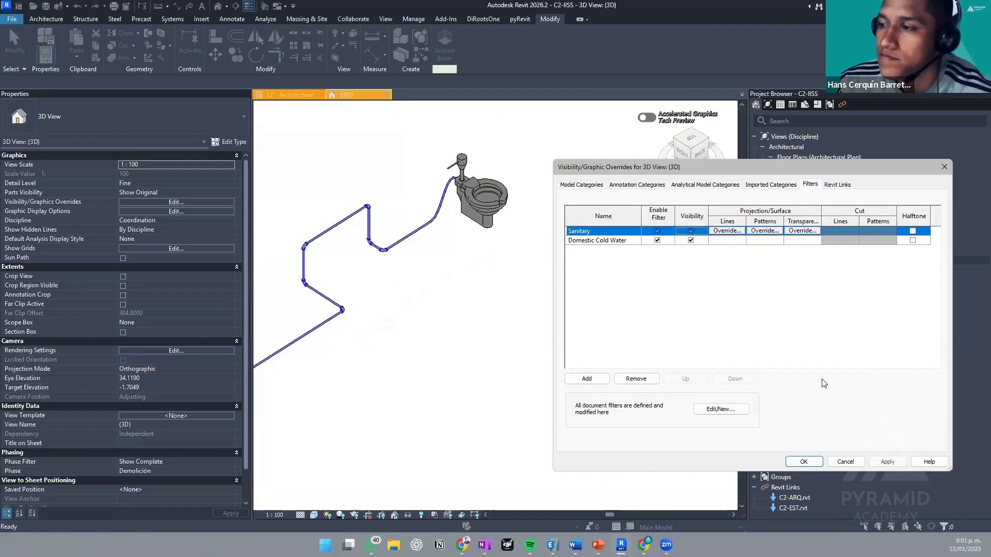
click(692, 241)
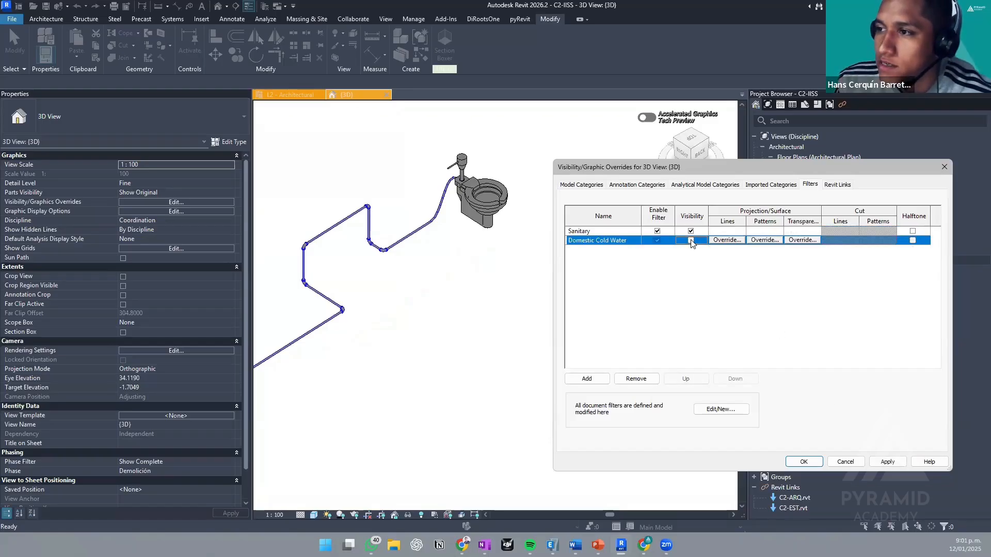
click(885, 462)
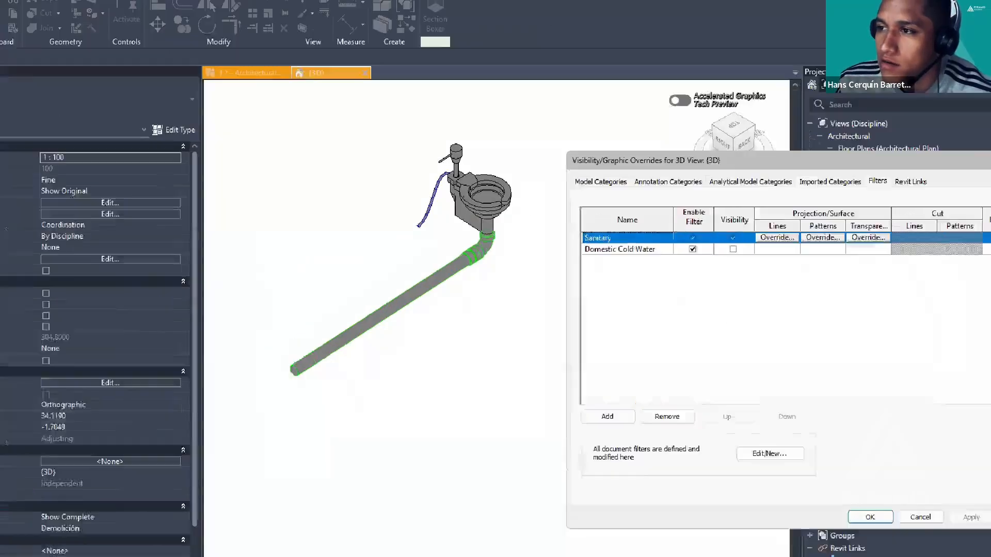
click(413, 194)
ctrl+drag(434, 23, 649, 326)
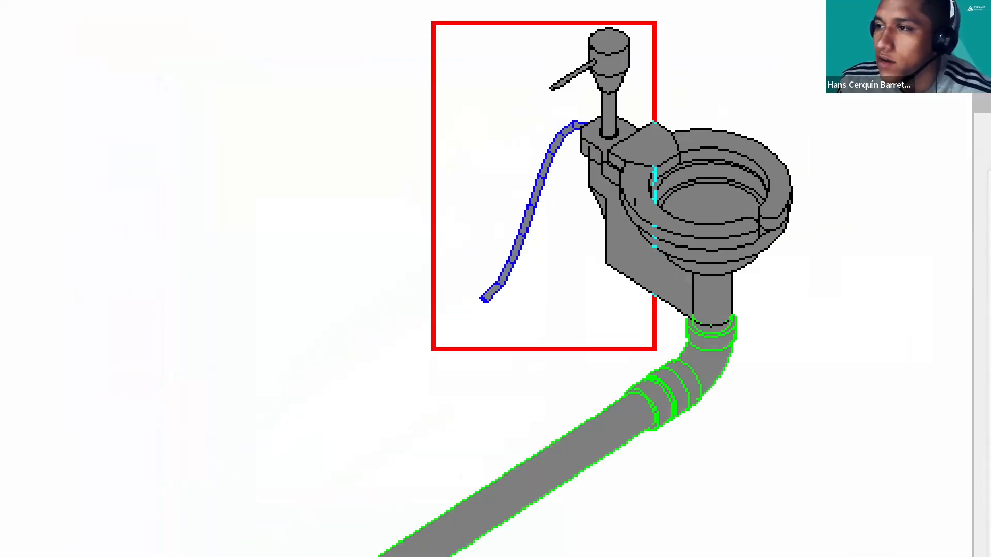
key(Escape)
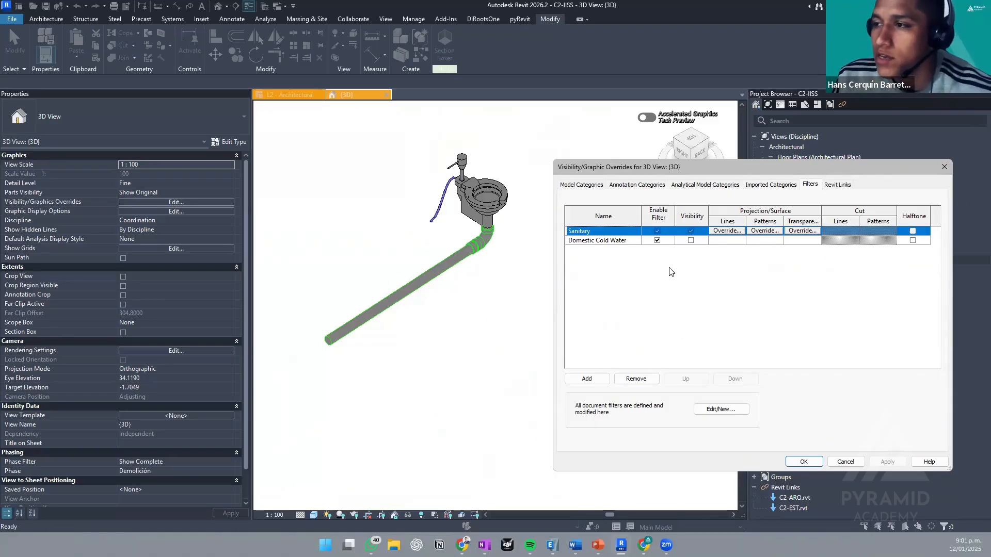
- Turn the Domestic Cold Water filter's visibility back on, and remove both the Sanitary and Domestic Cold Water filters from the view
click(691, 241)
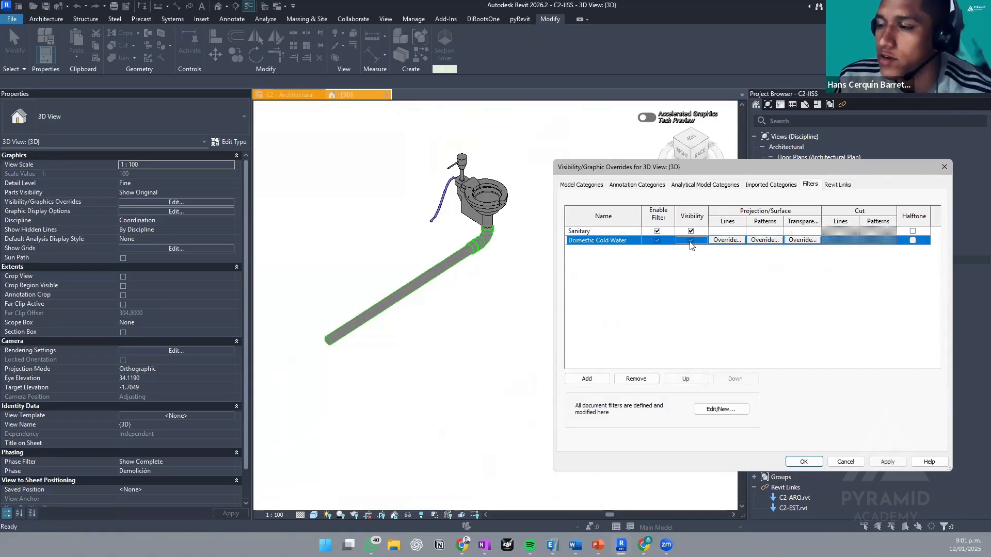
click(619, 231)
shift+click(624, 242)
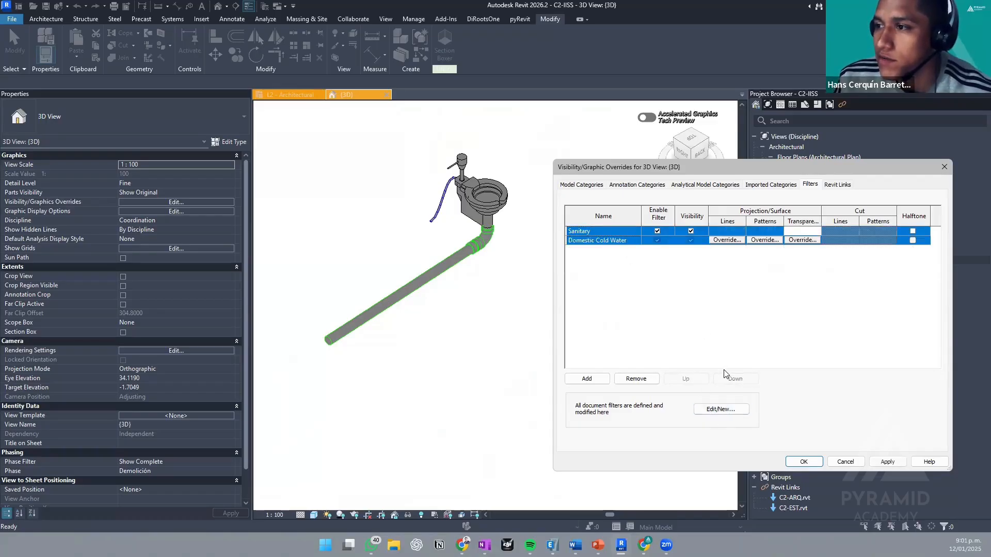
click(638, 378)
- Open the document's filter definitions and duplicate the Domestic Cold Water rule-based filter
click(731, 412)
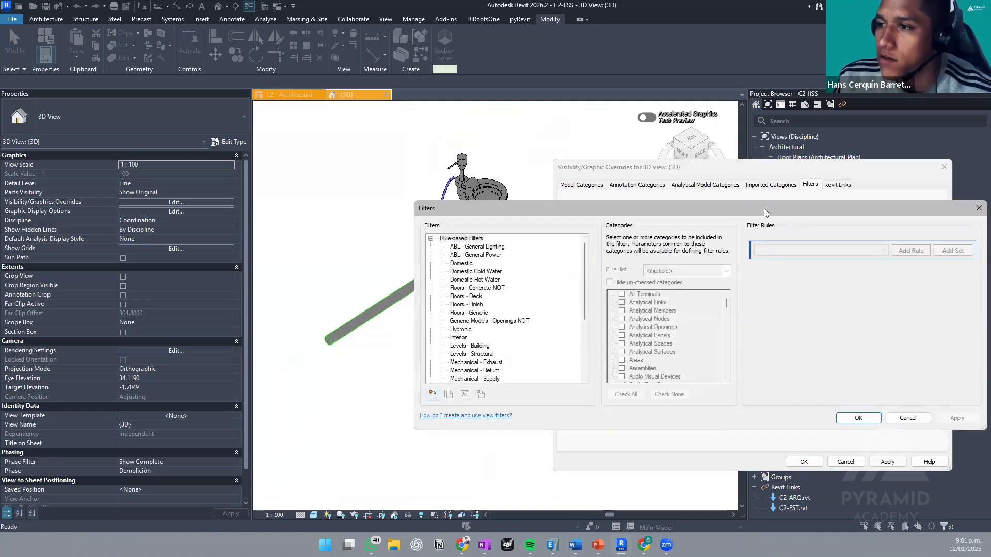
drag(764, 208, 604, 174)
click(294, 239)
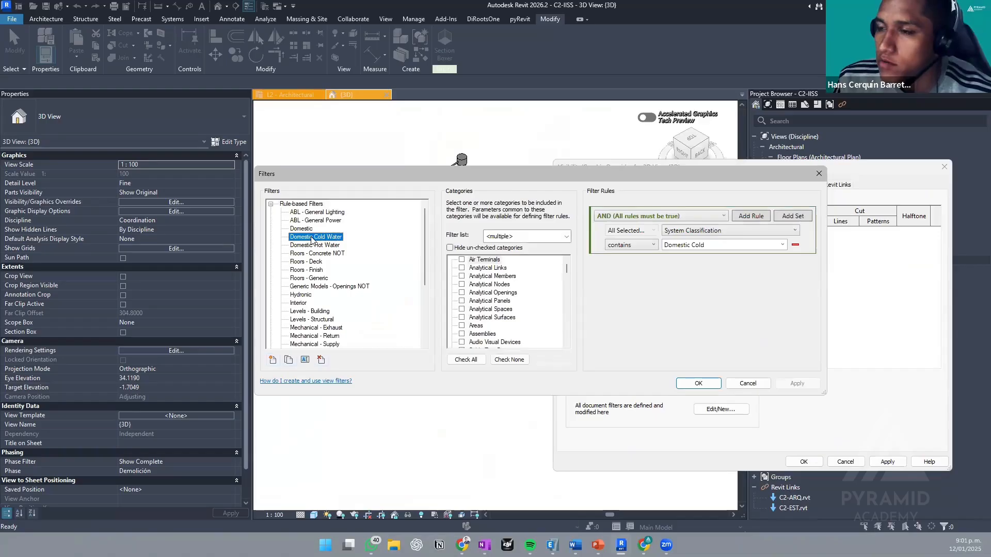
right_click(329, 240)
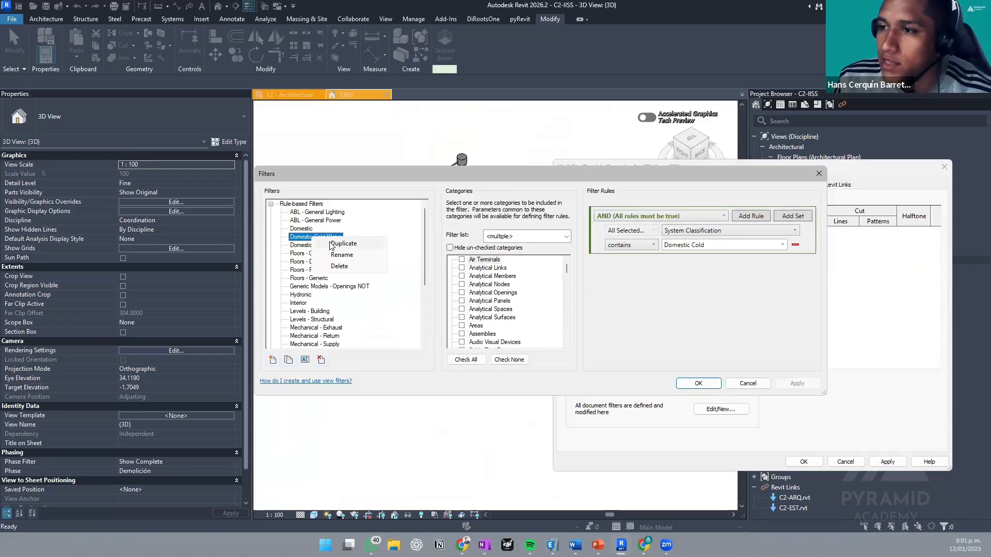
click(343, 244)
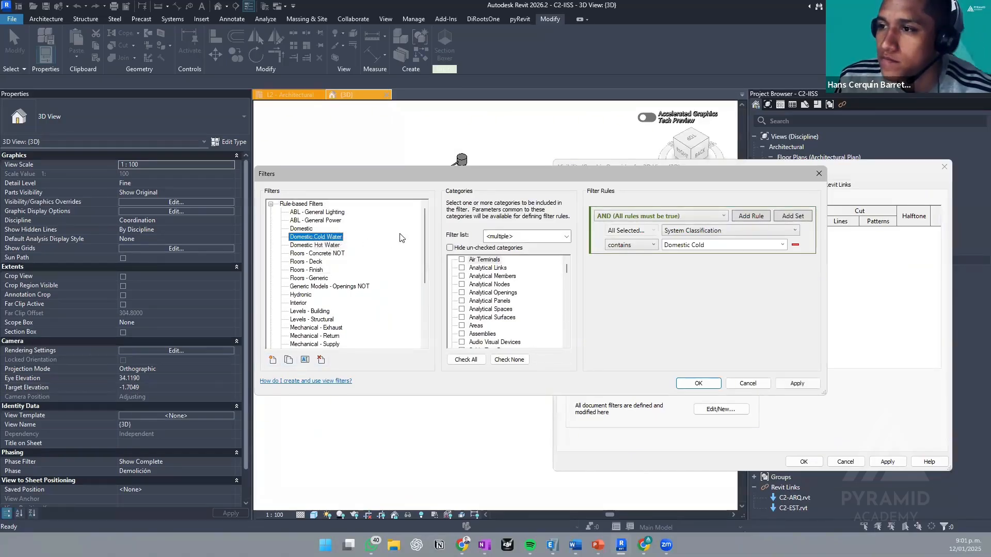
- Rename the copied Domestic Cold Water filter as "MEP- Agua Fria"
drag(424, 226, 422, 315)
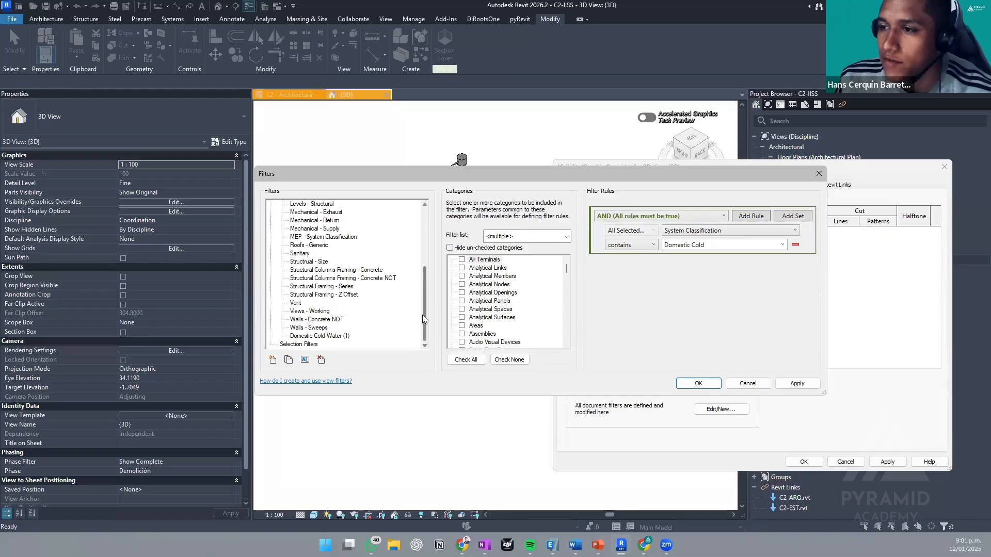
double_click(334, 334)
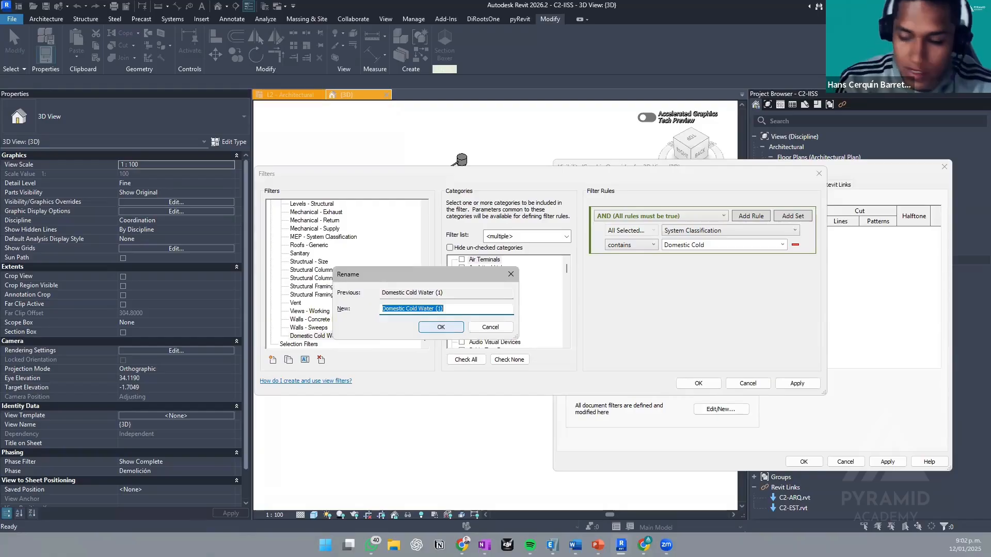
text(a Fria)
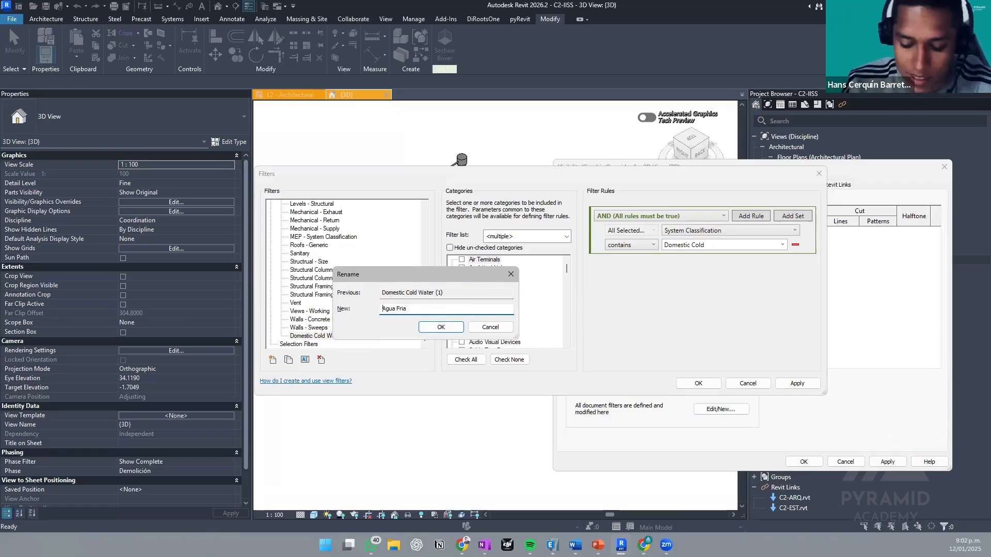
text(-)
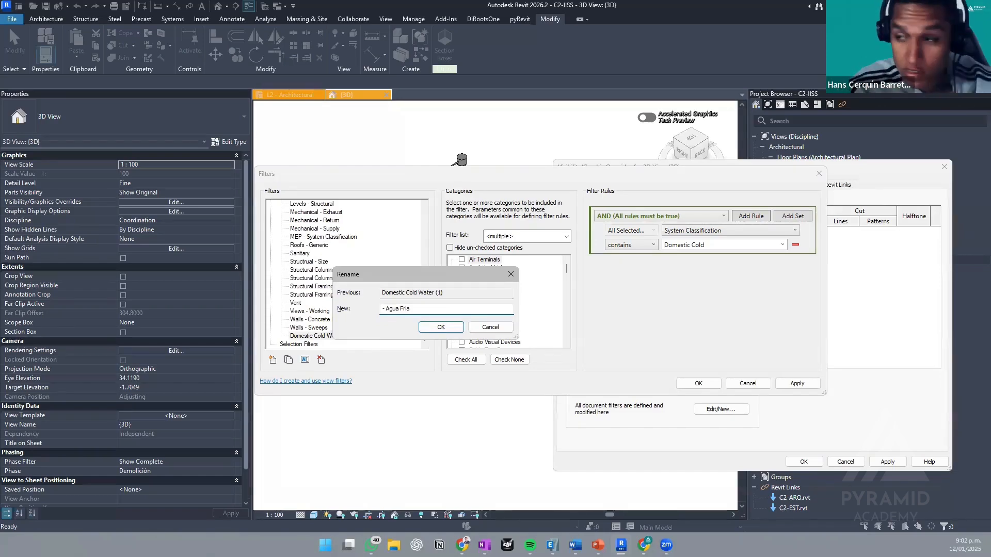
key(Home)
text(ME)
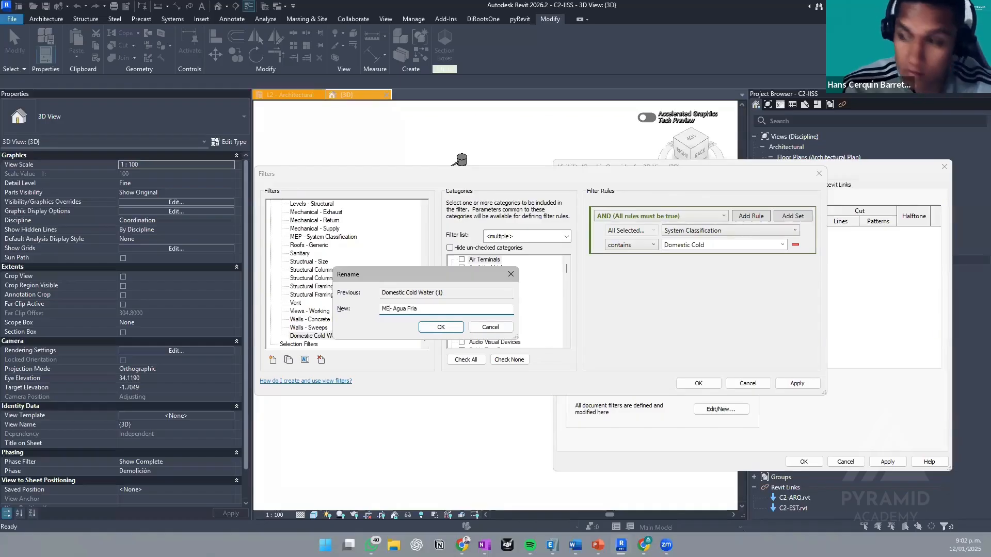
text(P)
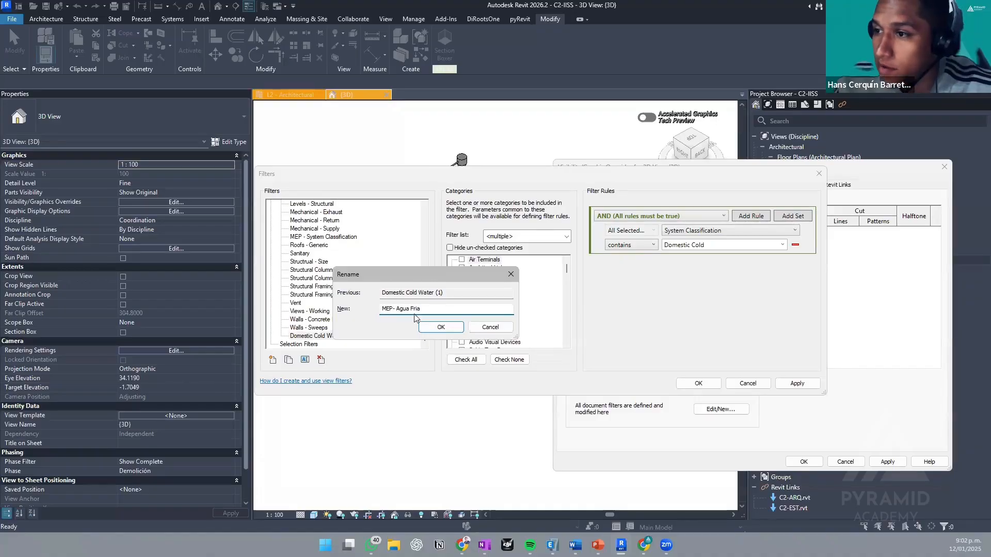
click(440, 326)
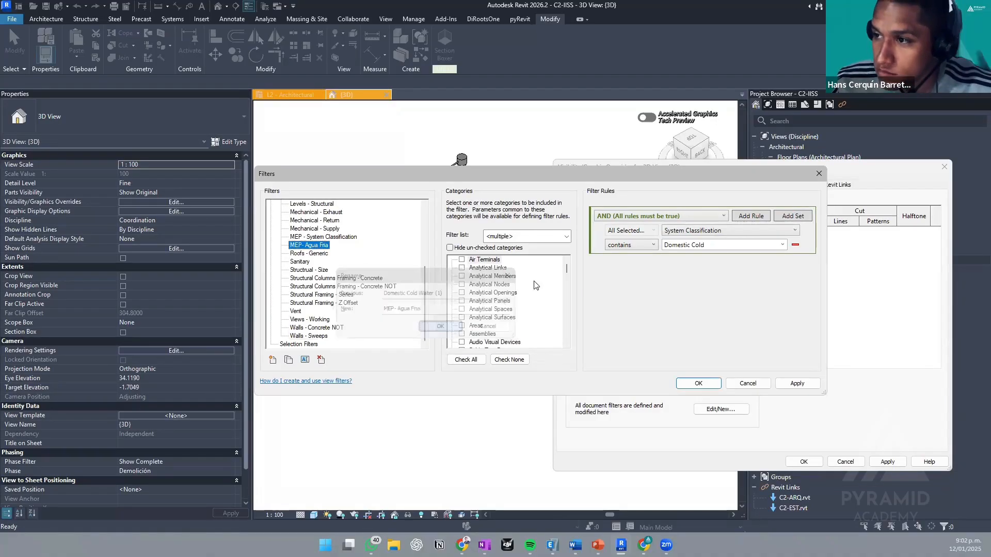
- Review the pipe categories of the MEP- Agua Fria filter and add the Flex Ducts category to it
click(485, 302)
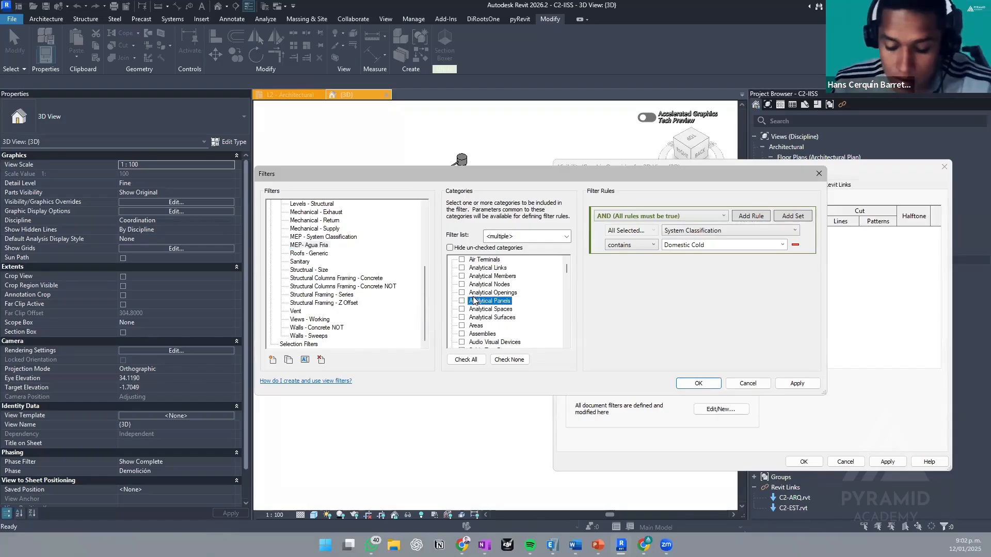
key(p)
scroll(508, 296, down, 2)
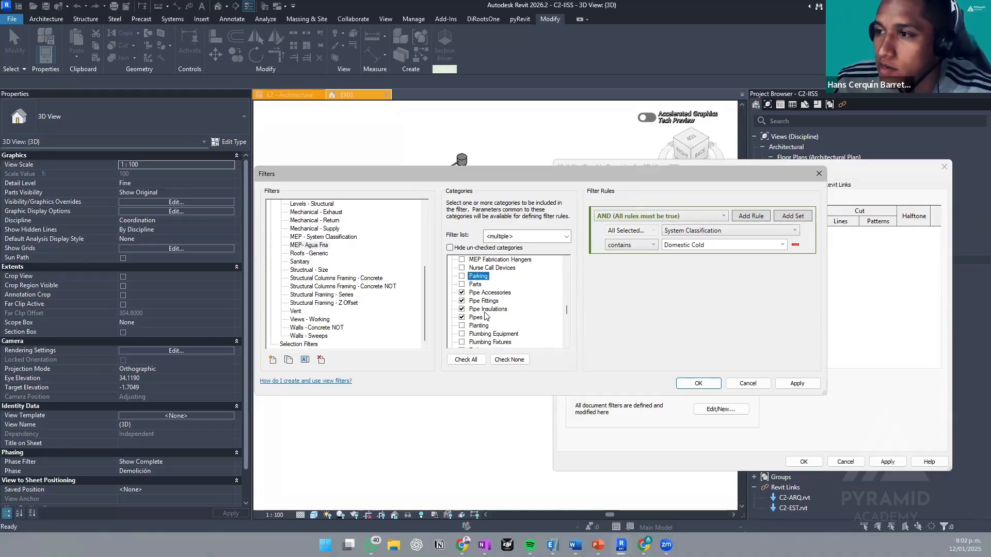
scroll(480, 289, up, 1)
click(478, 268)
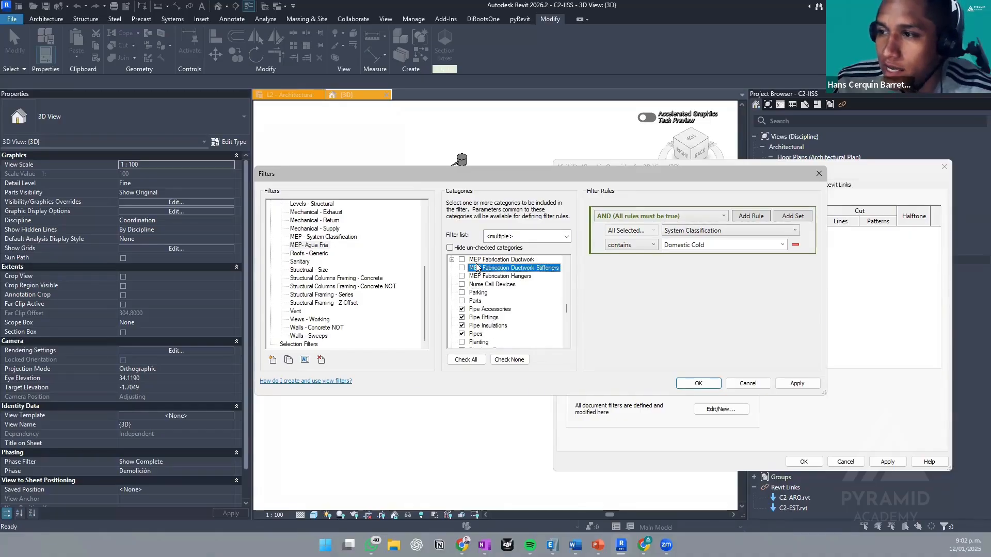
key(f)
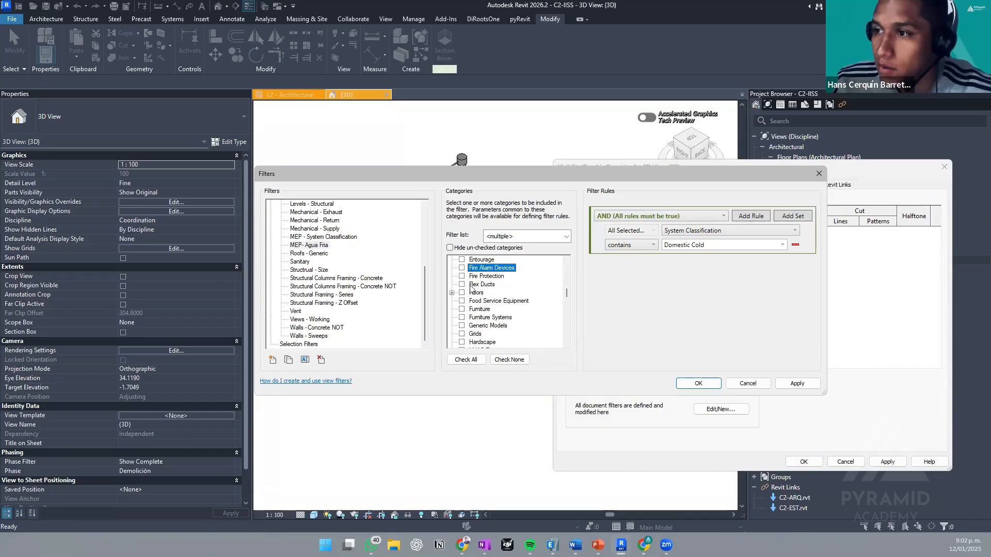
click(461, 286)
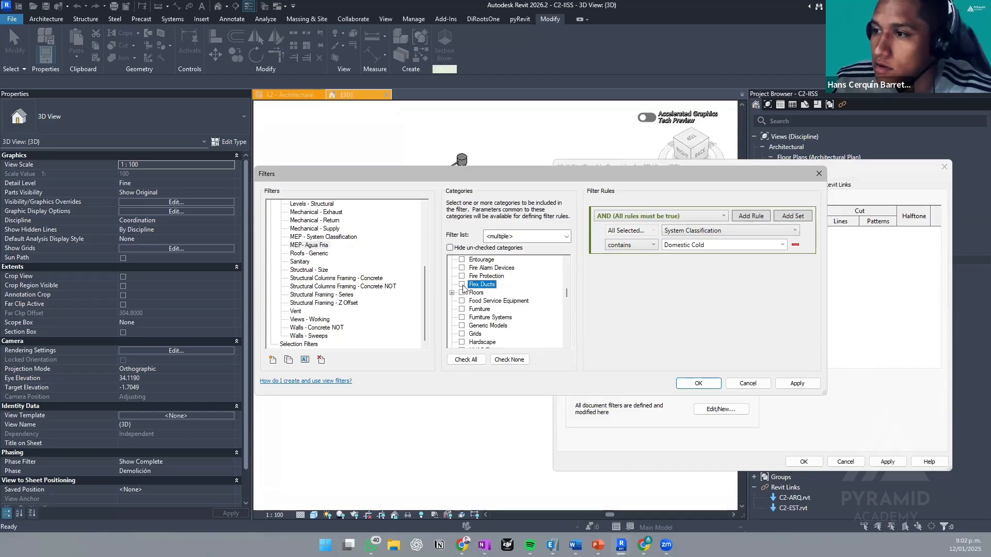
mouse_move(568, 295)
mouse_down()
mouse_move(567, 317)
mouse_move(563, 307)
mouse_up()
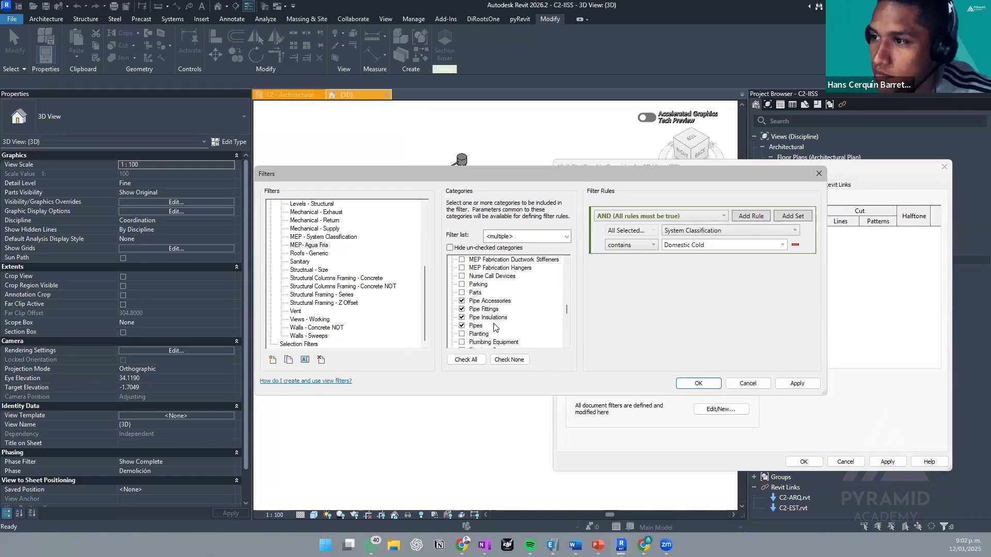
scroll(487, 284, down, 1)
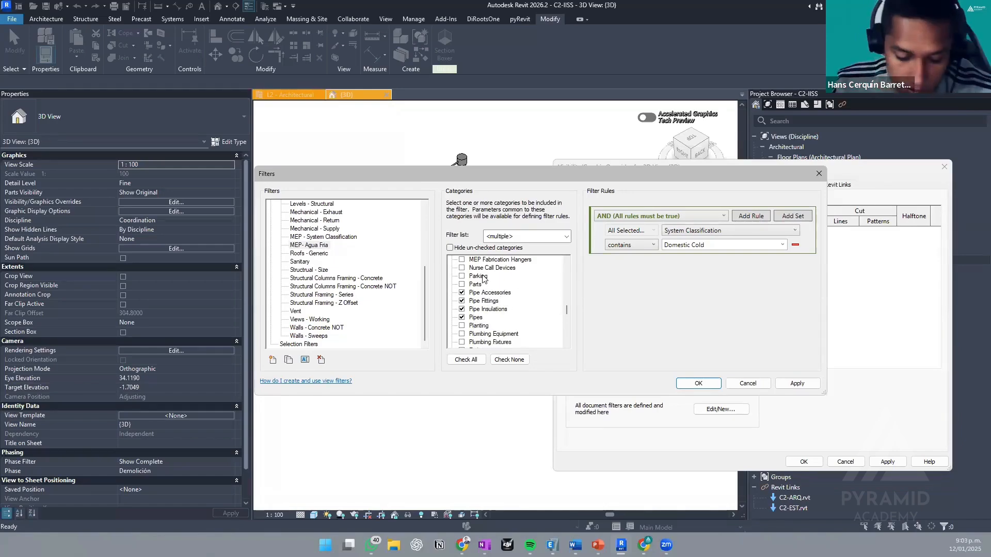
key(f)
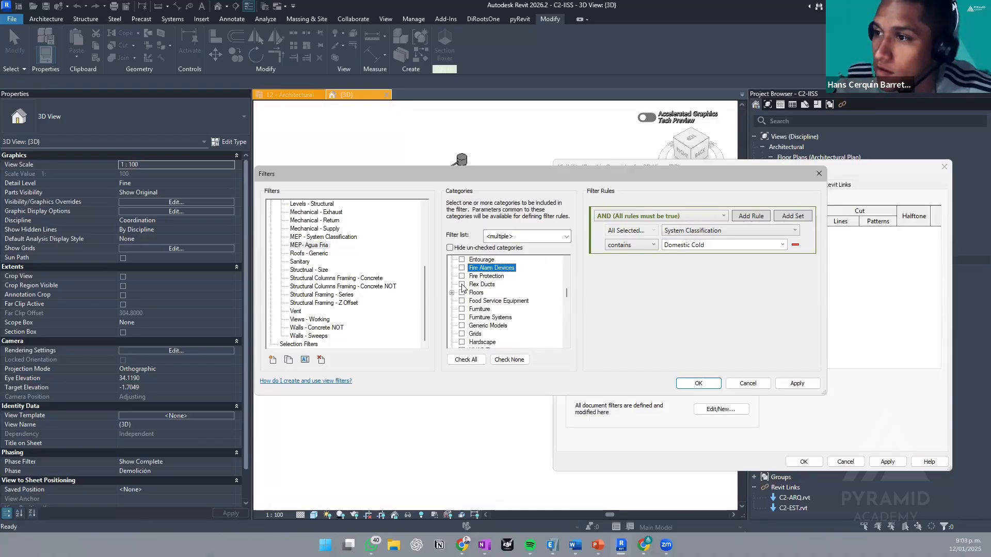
click(462, 285)
scroll(462, 286, up, 2)
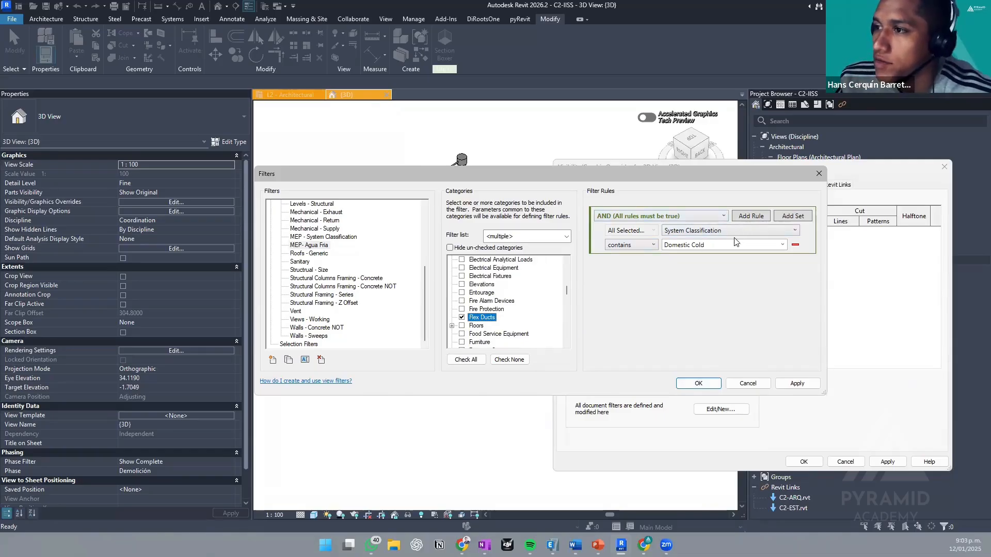
- Check the System Classification rule's value, save the filter definitions, and apply the filter removal to the 3D view
click(782, 246)
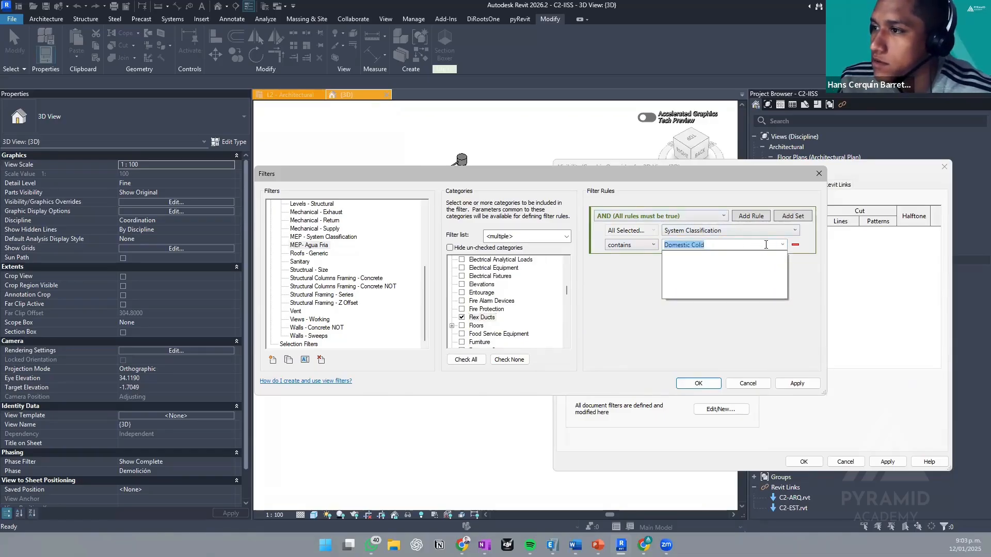
click(762, 245)
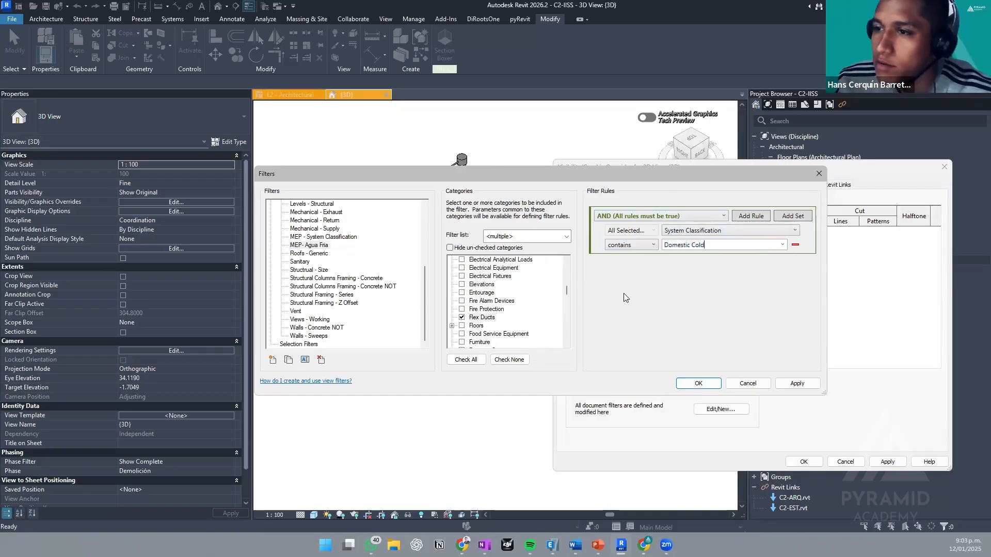
click(699, 388)
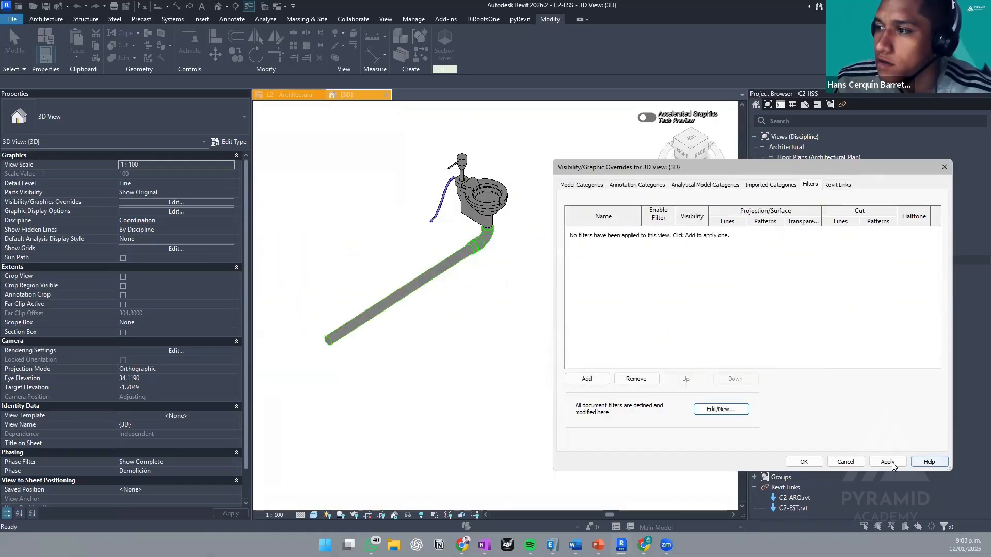
click(884, 462)
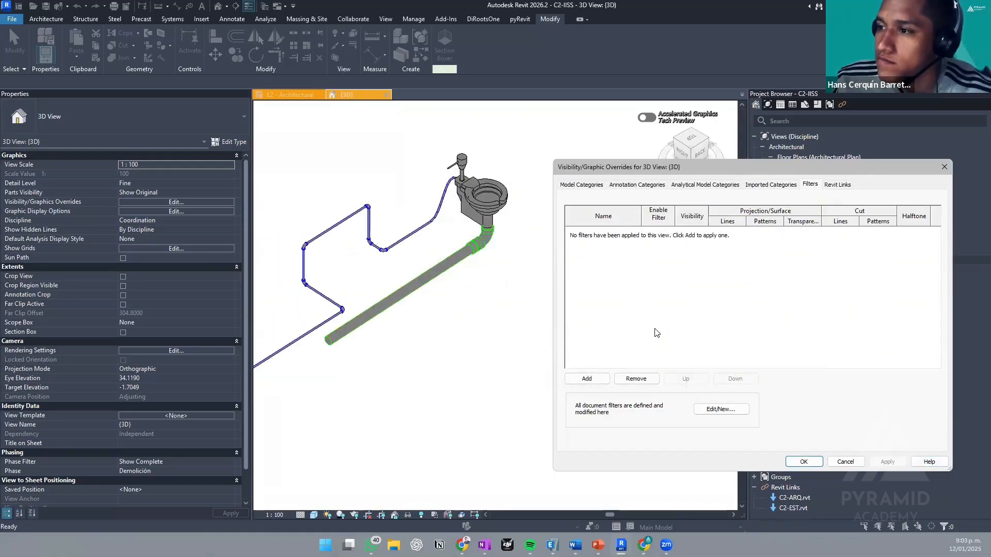
- Add the MEP- Agua Fria filter to the 3D view's visibility/graphic overrides
click(592, 385)
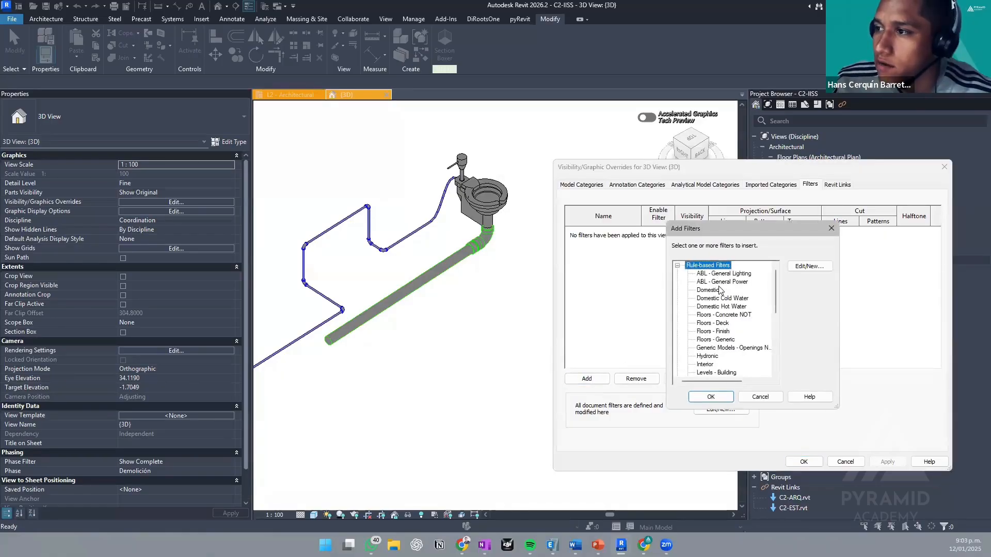
scroll(726, 315, down, 1)
scroll(723, 331, down, 3)
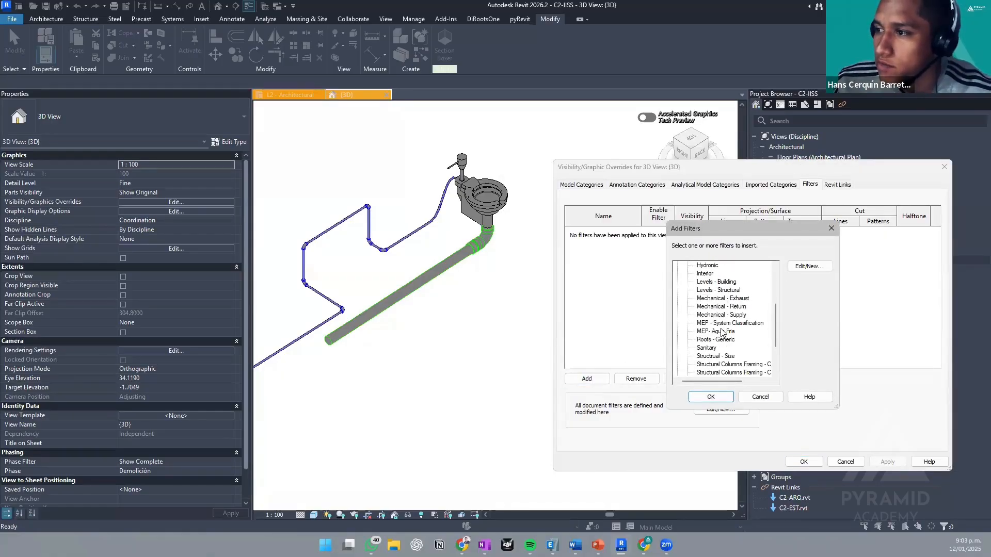
click(722, 332)
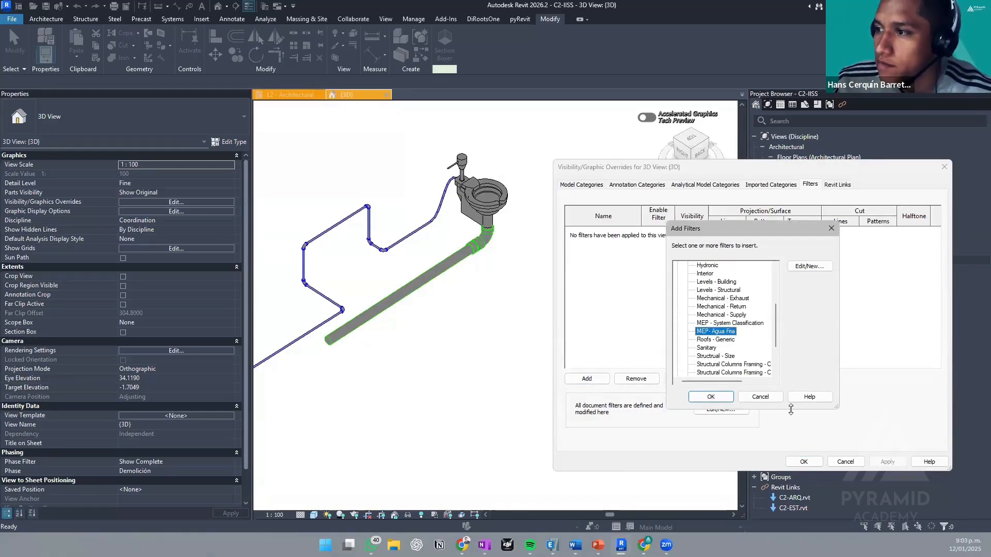
click(724, 397)
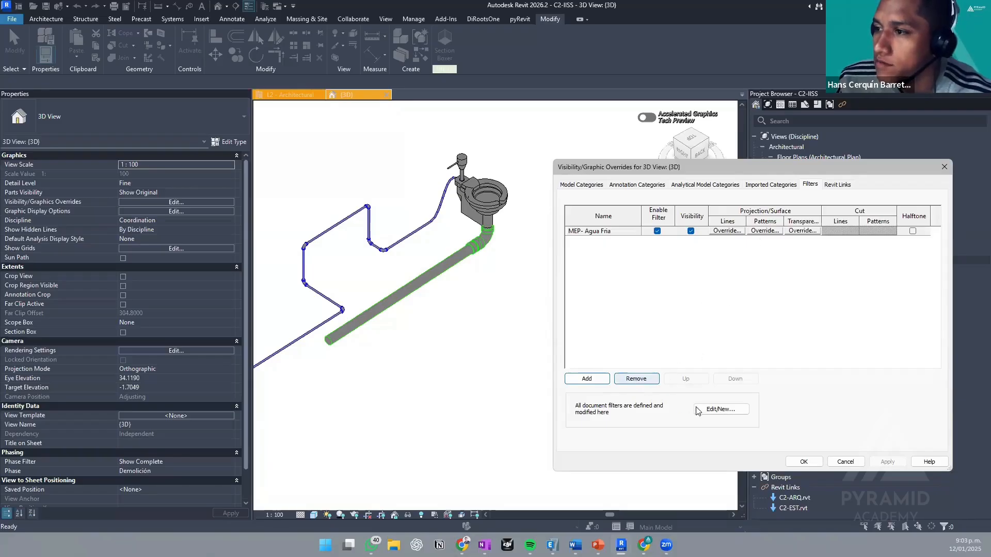
- Reopen the document's filter definitions and duplicate the Sanitary rule-based filter
click(721, 411)
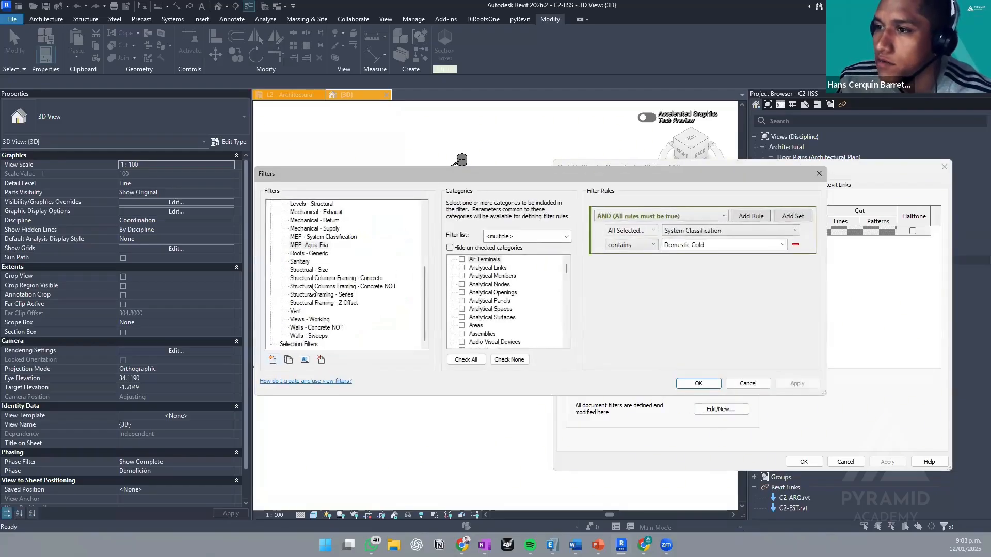
right_click(299, 261)
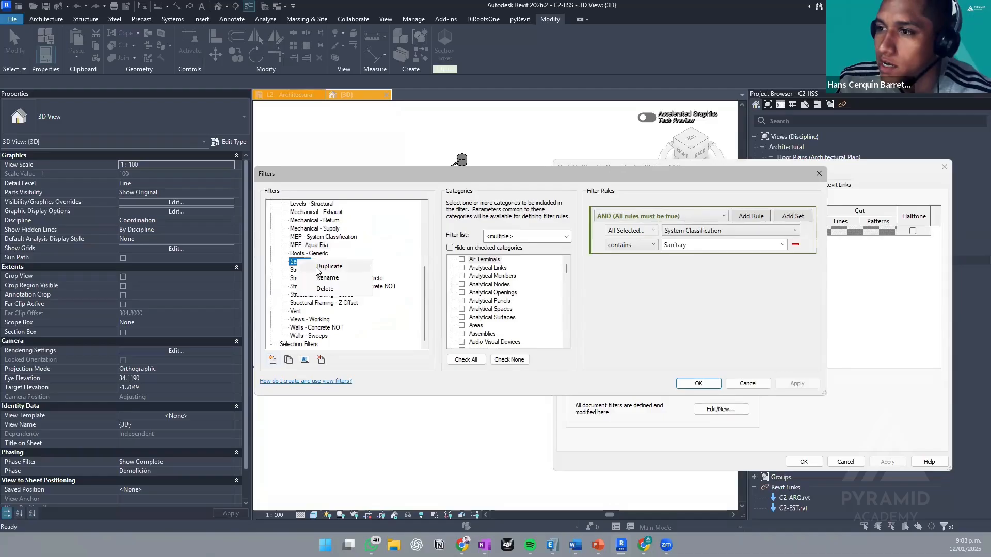
click(316, 267)
scroll(351, 310, down, 1)
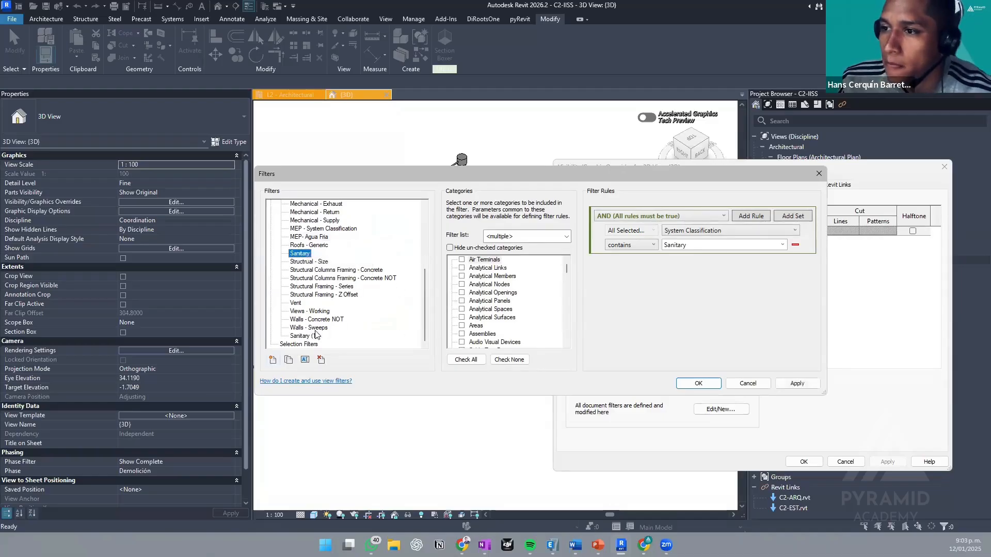
- Rename the duplicated Sanitary filter as Desagüe
click(307, 337)
click(304, 359)
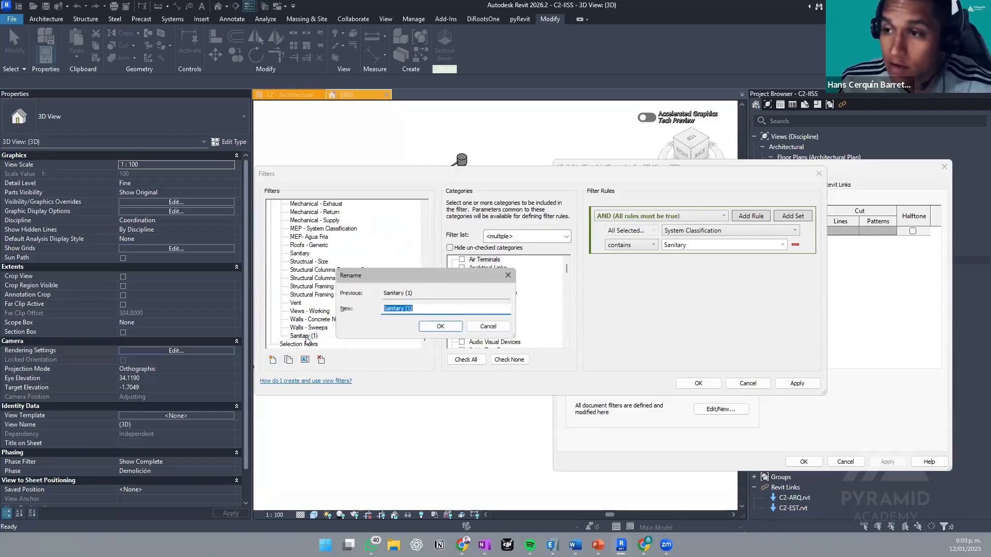
text(D)
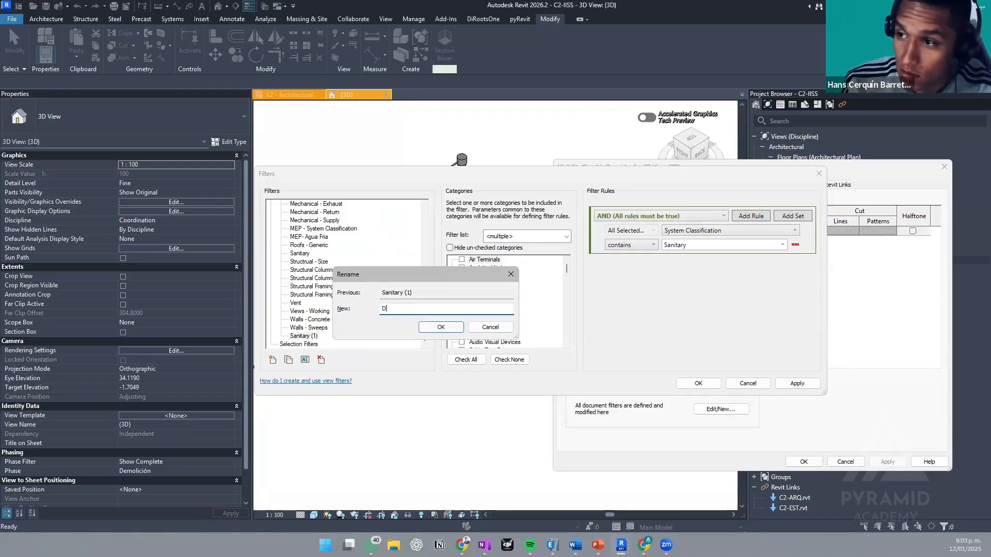
text(er)
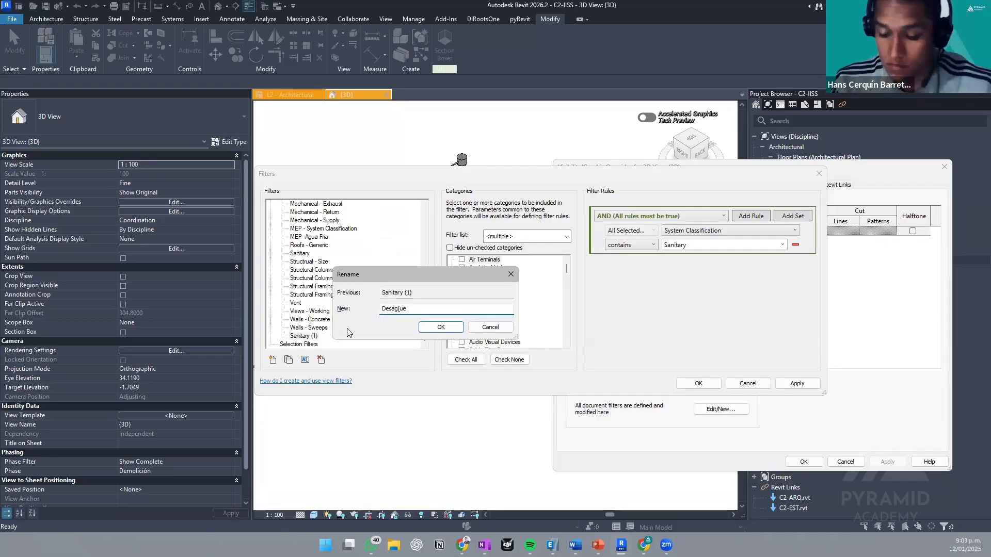
key(BackSpace)
key(BackSpace)
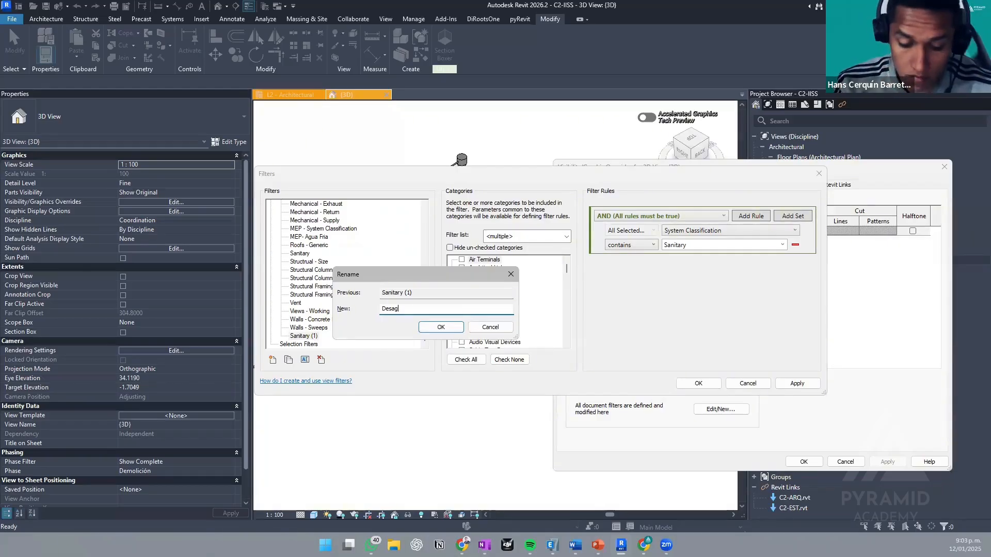
text(üe)
click(436, 330)
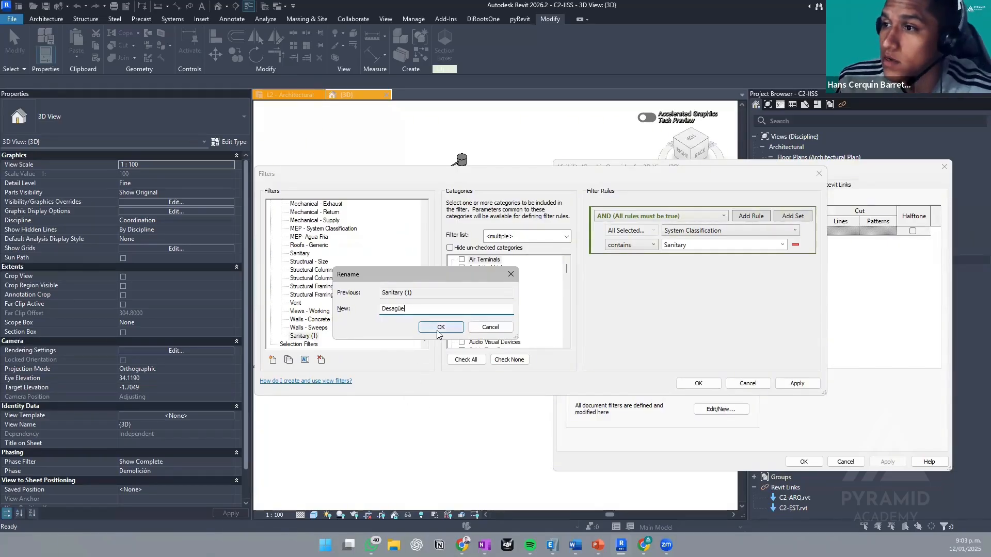
- Review the categories included in the Desagüe filter, from the duct categories through to the pipe categories
click(489, 291)
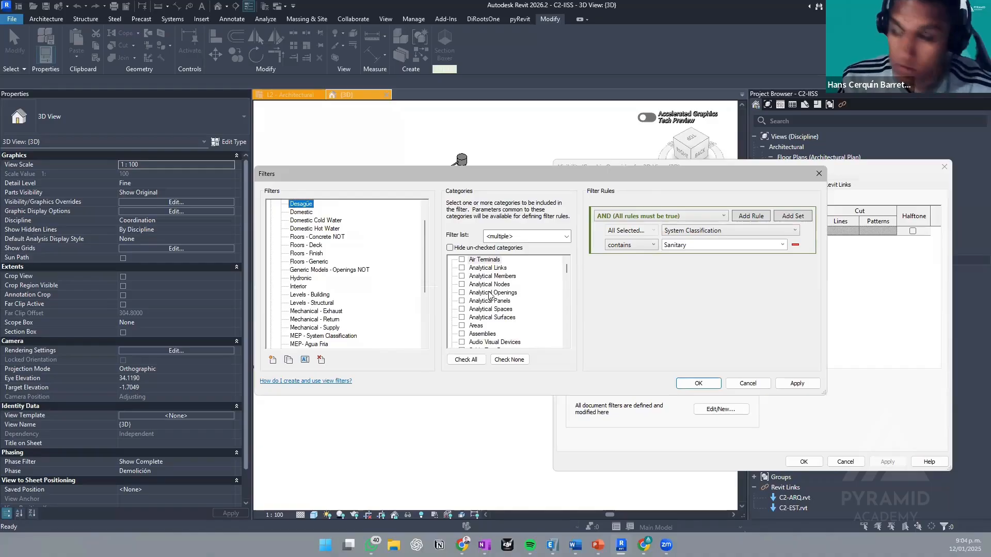
key(d)
scroll(537, 302, down, 2)
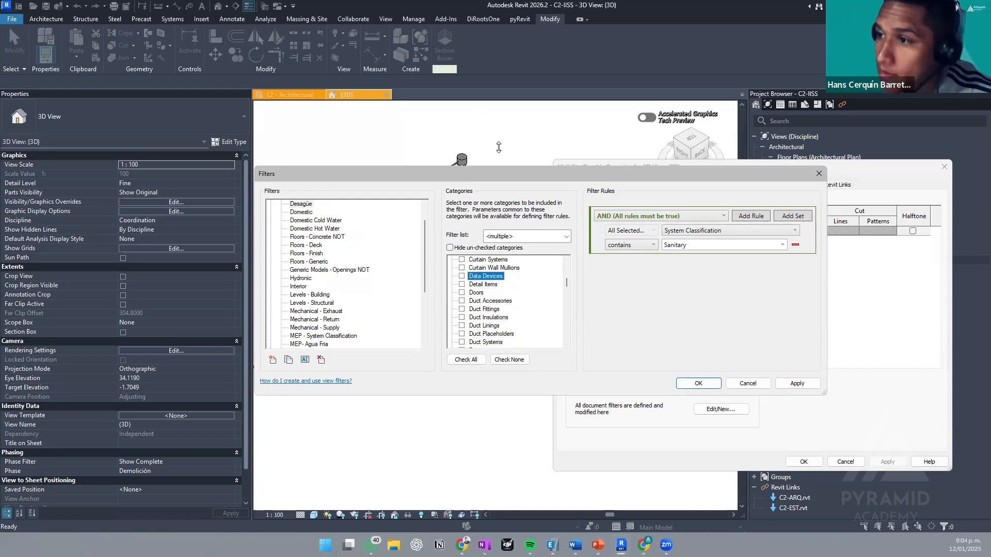
click(488, 301)
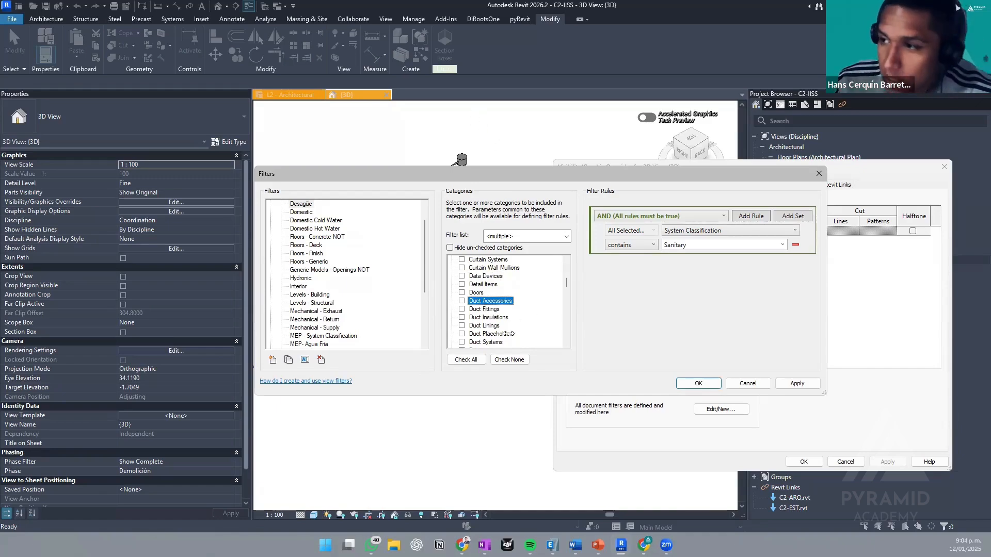
scroll(570, 342, down, 6)
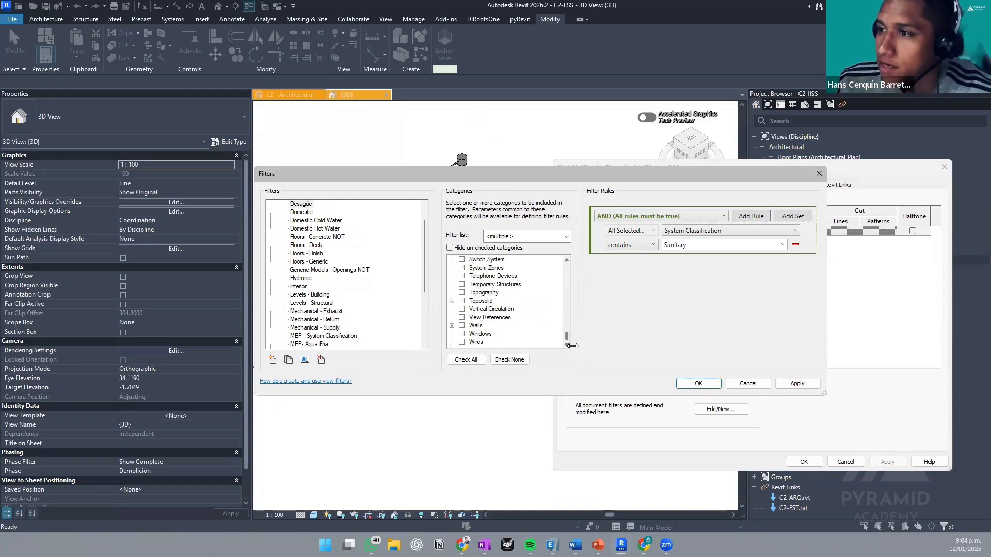
drag(567, 338, 566, 310)
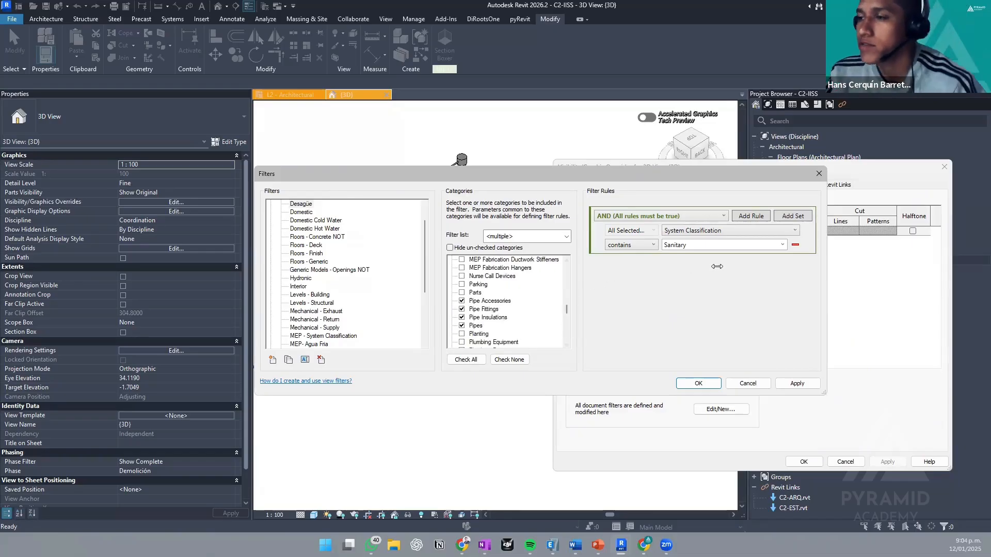
- Browse the parameters available for the Desagüe filter's rule, keeping System Classification
click(754, 231)
drag(797, 335, 796, 246)
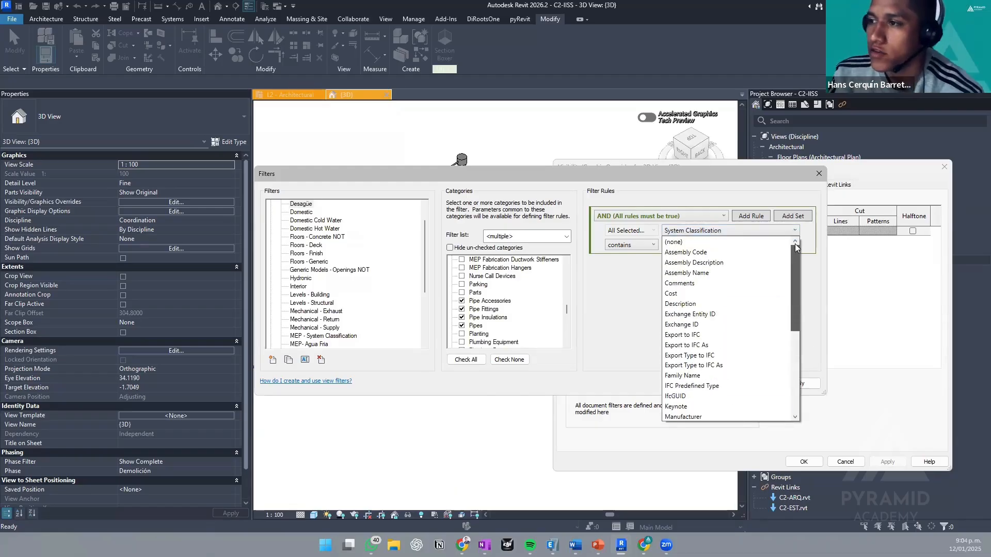
click(747, 188)
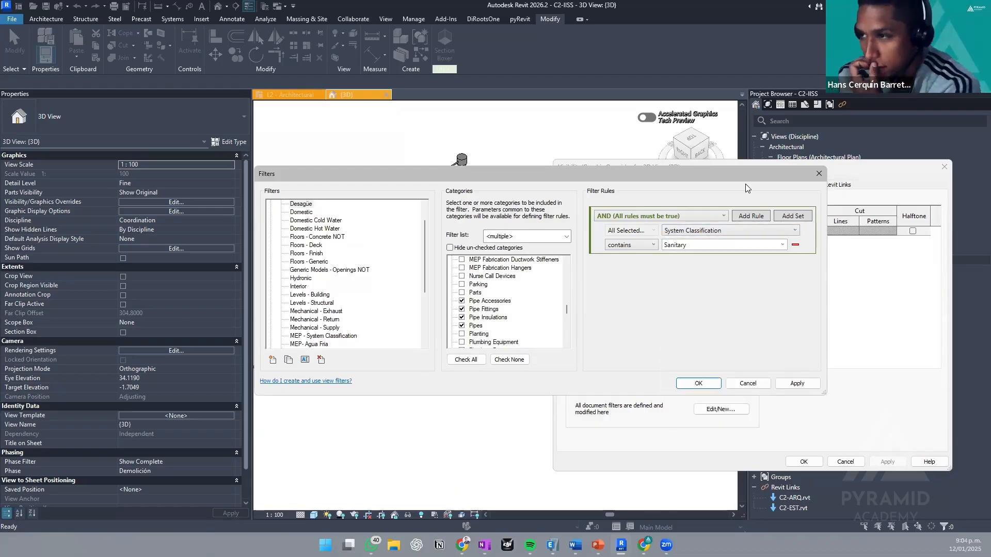
- Examine the AND and OR conditions for combining the filter rules, outlining the AND option in red on screen
click(687, 217)
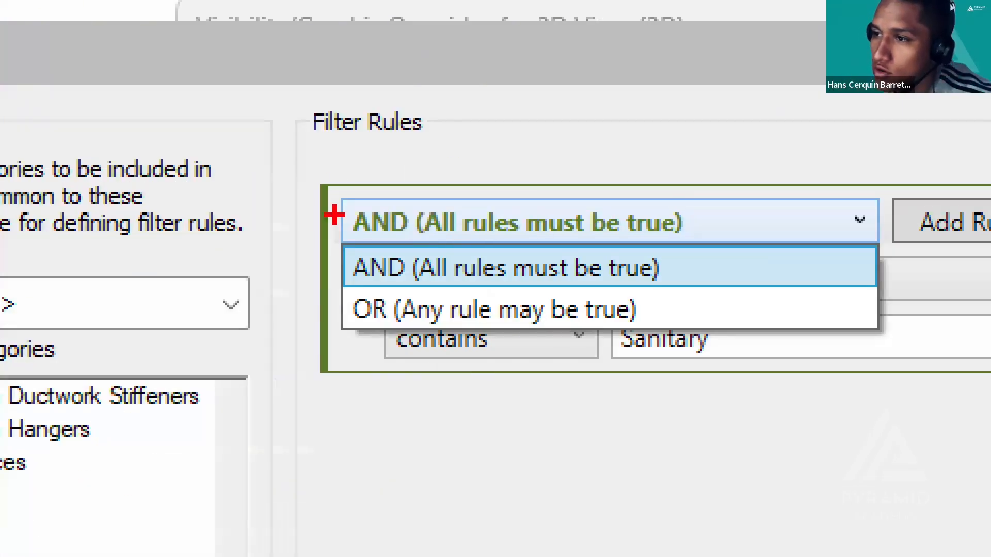
mouse_move(326, 252)
ctrl+mouse_down()
mouse_move(499, 261)
mouse_move(686, 293)
ctrl+mouse_up()
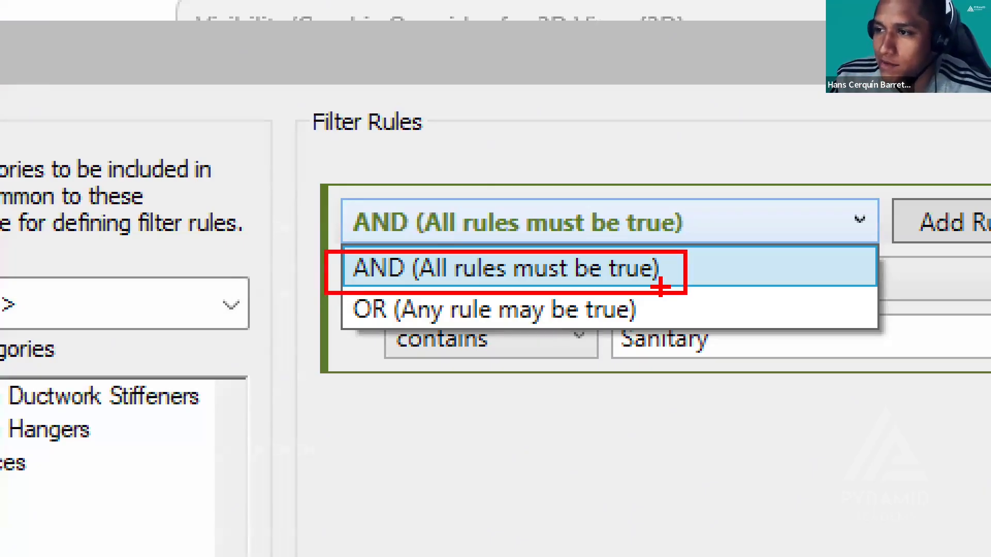
key(Escape)
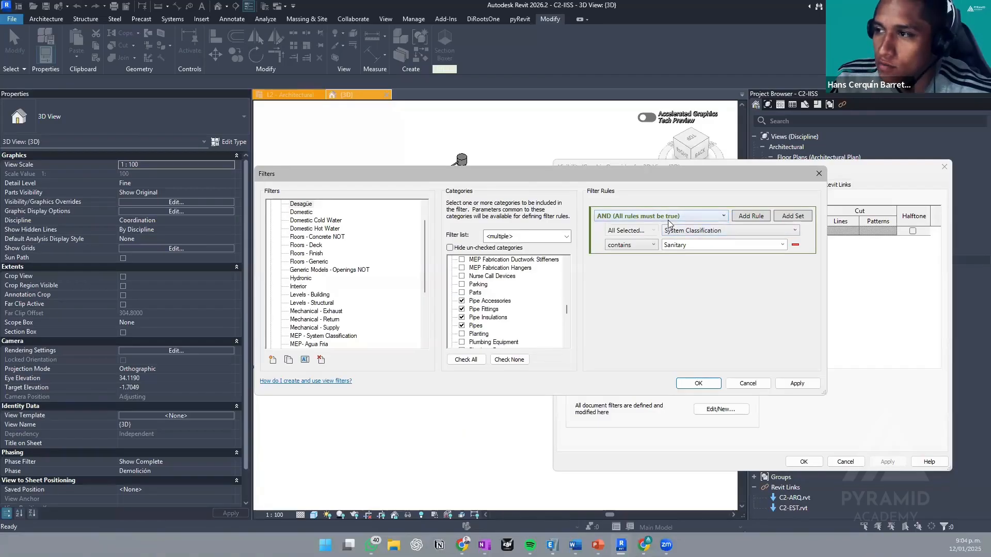
click(668, 221)
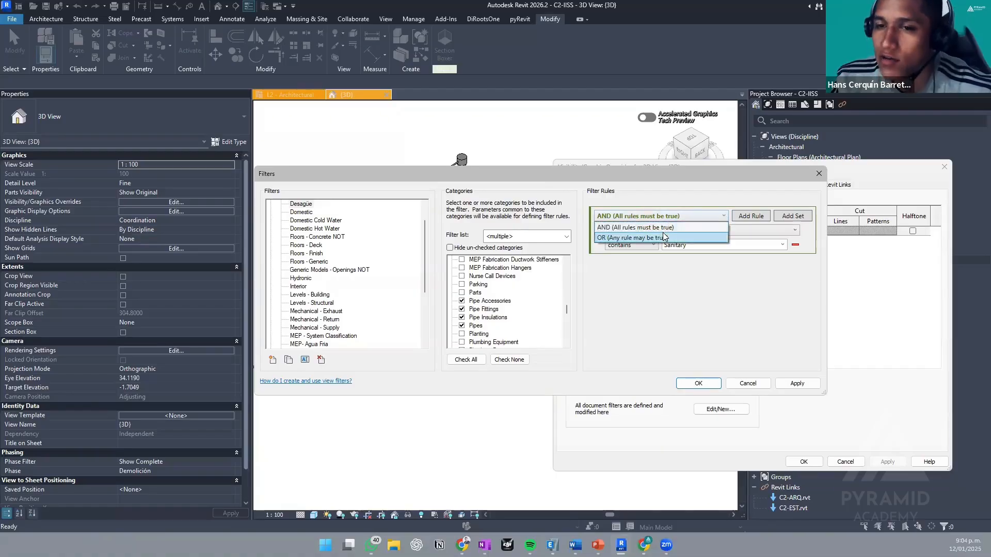
click(737, 267)
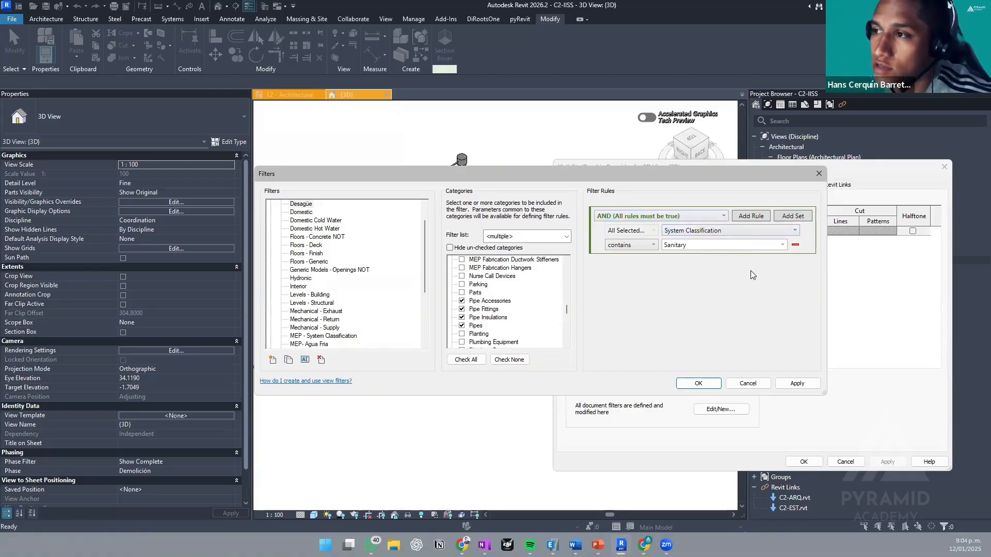
- Show the comparison operators of the System Classification rule and outline the equals operator and the Sanitary value in red
click(706, 157)
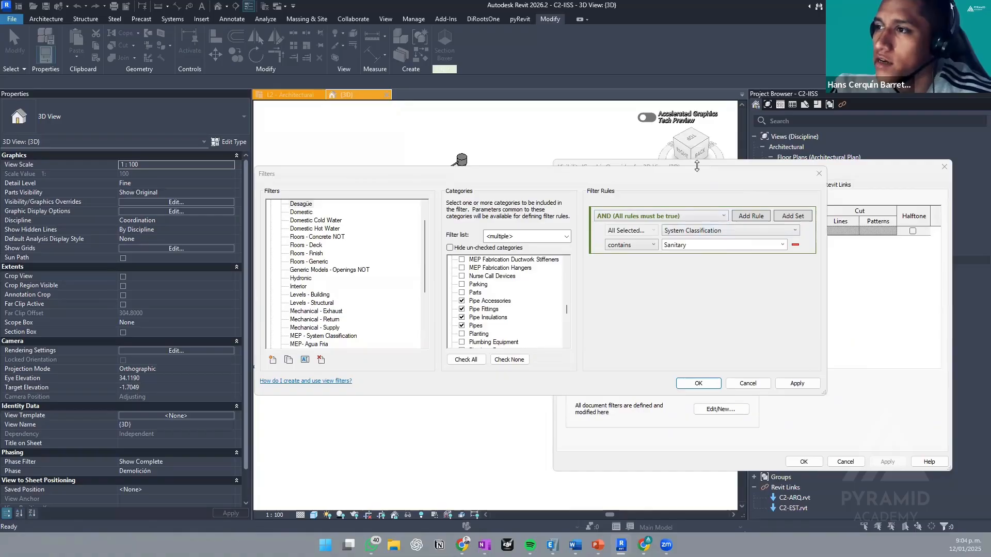
drag(693, 174, 612, 184)
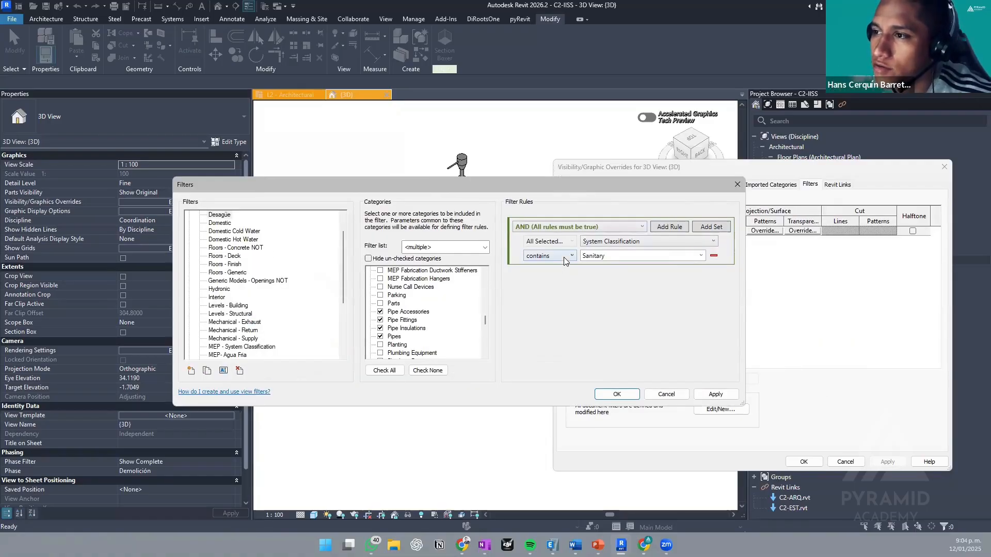
click(565, 257)
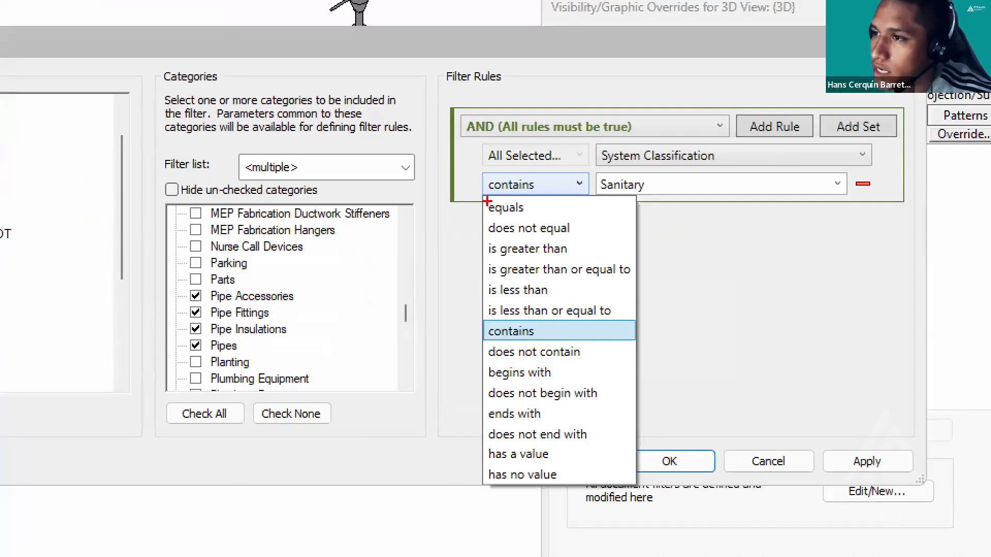
drag(485, 200, 531, 213)
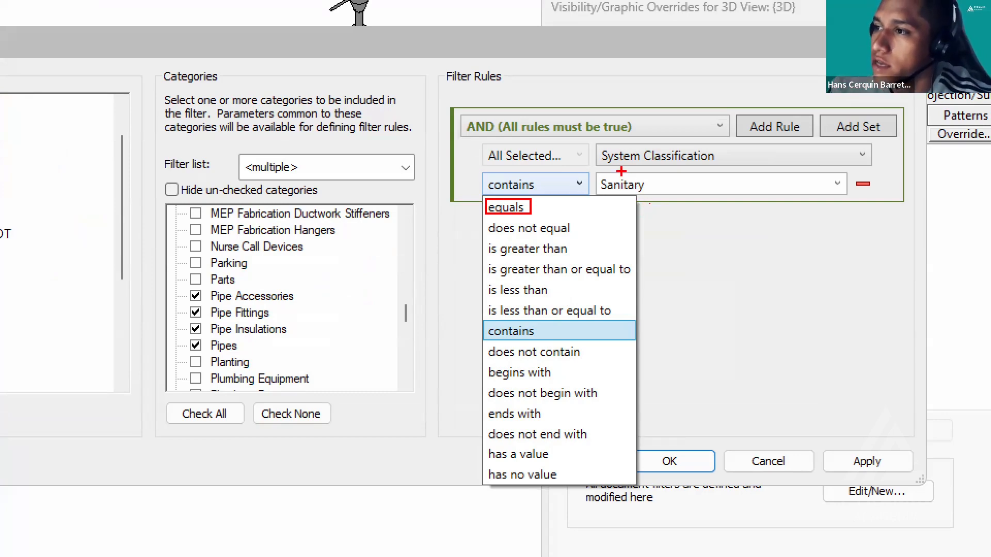
mouse_move(599, 175)
mouse_down()
mouse_move(664, 195)
mouse_move(846, 193)
mouse_up()
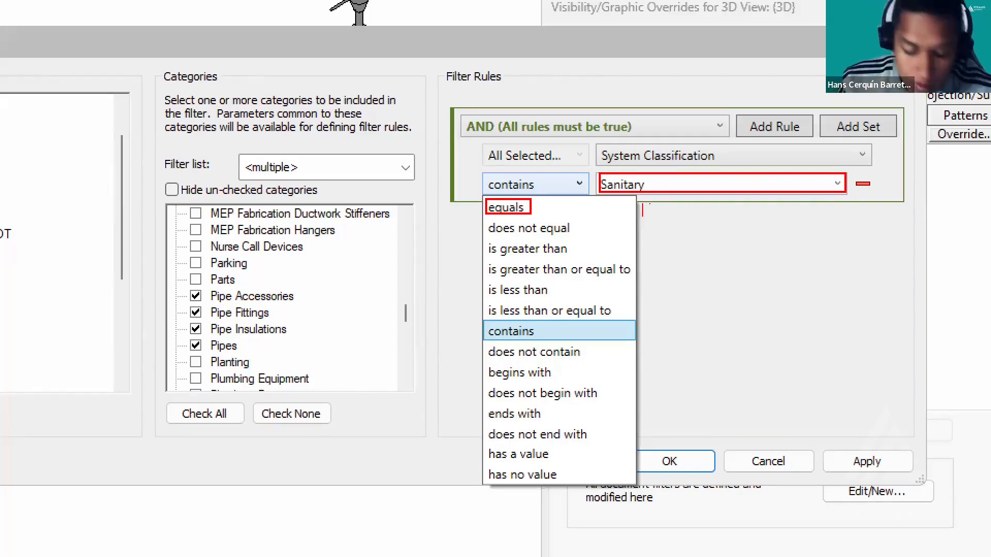
- Write the red on-screen note "Sanitary" beneath the rule's value as an example for the operators
text(Samn)
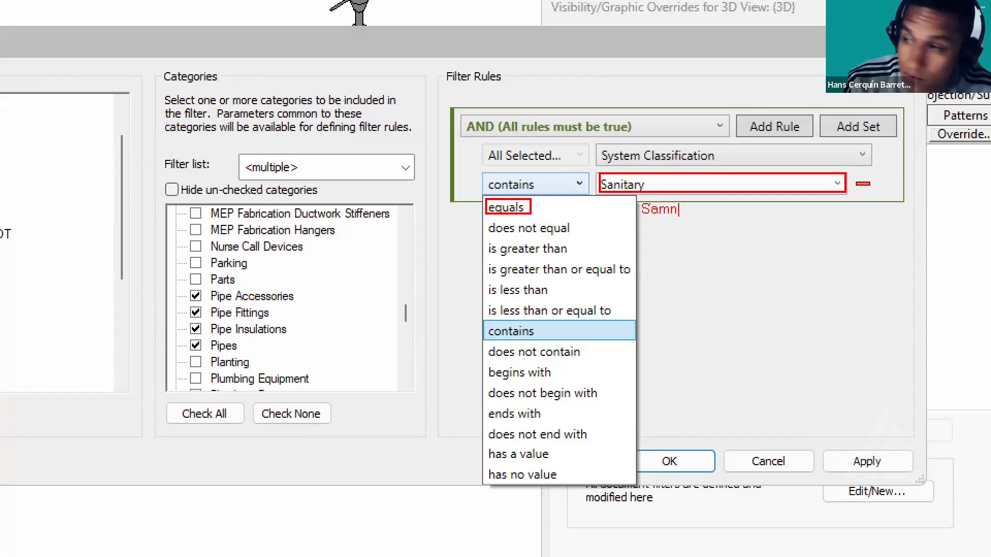
key(BackSpace)
key(BackSpace)
text(nitary)
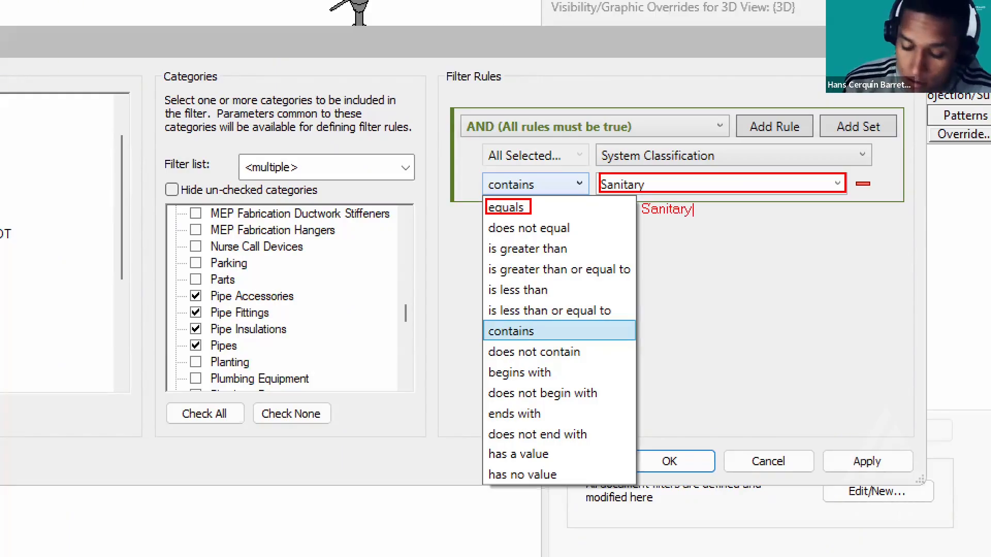
key(Return)
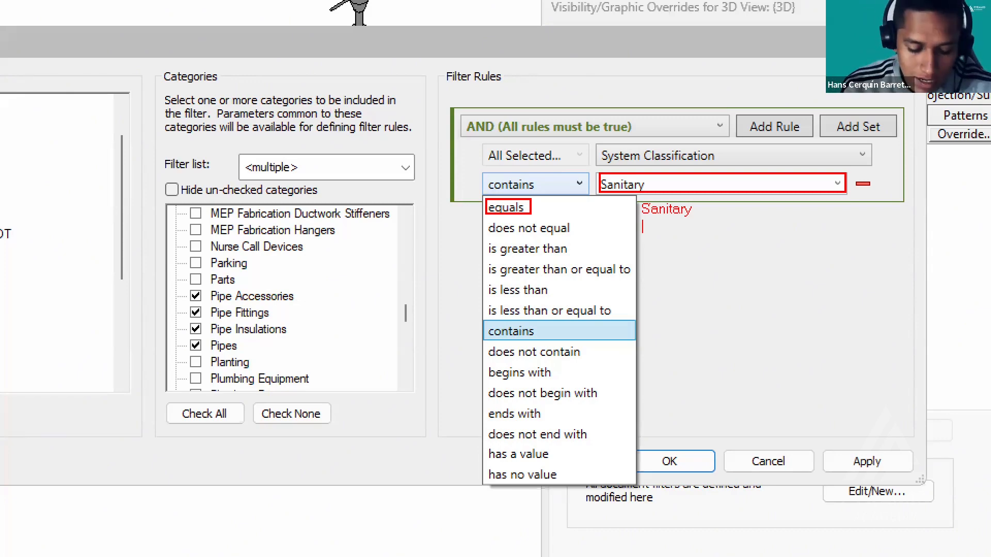
- Add "Domestic Cold Water" as a second line of the red on-screen note
text(D)
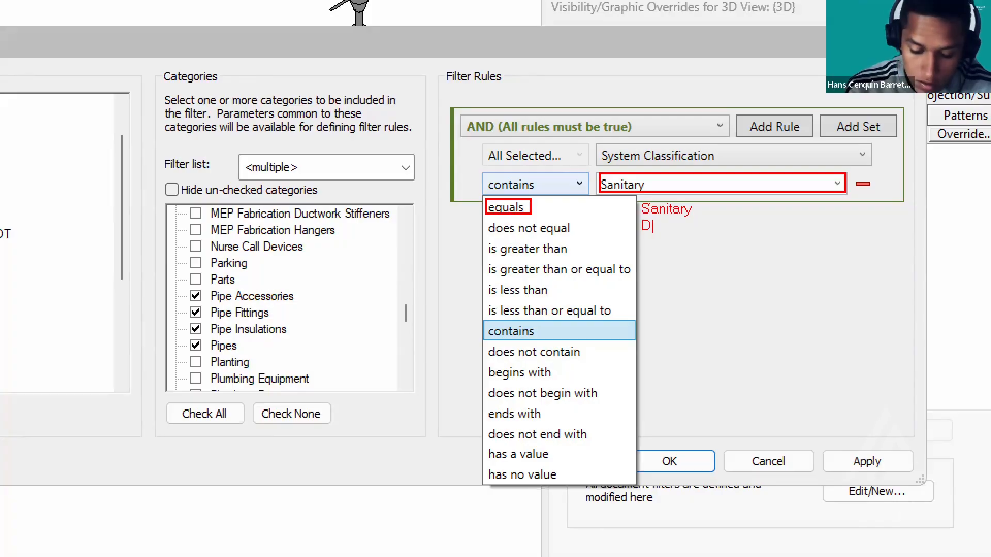
text(omestic C)
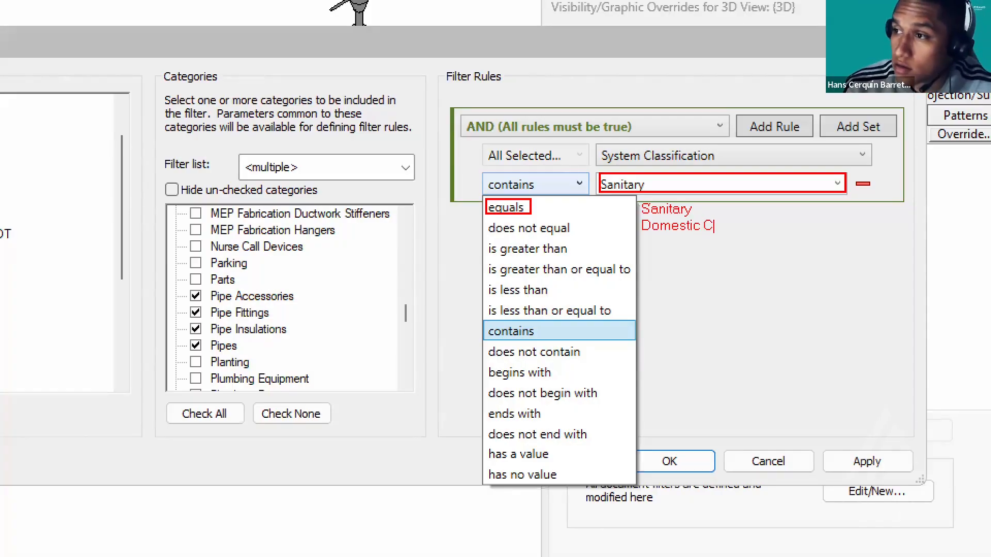
text(old WATW)
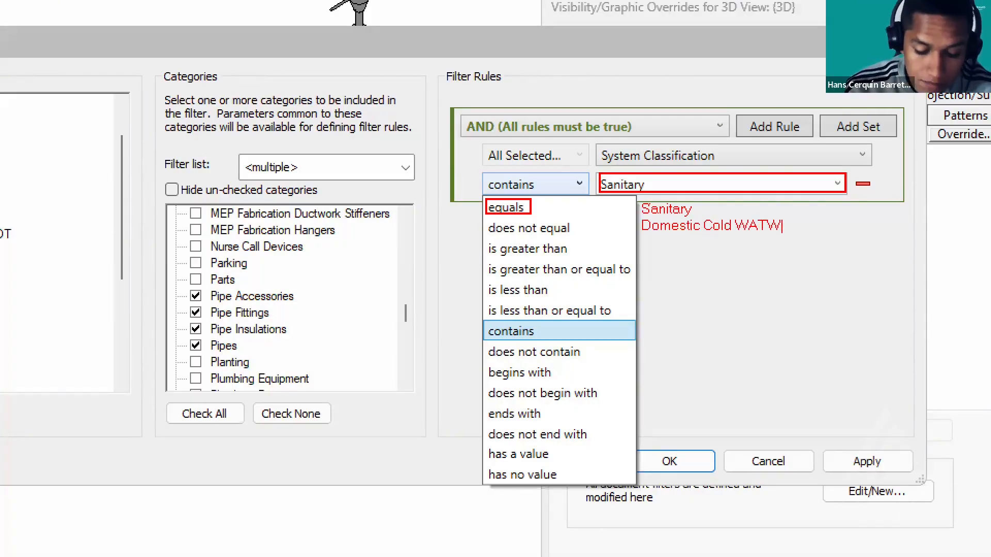
key(BackSpace)
key(BackSpace)
key(BackSpace)
text(ater)
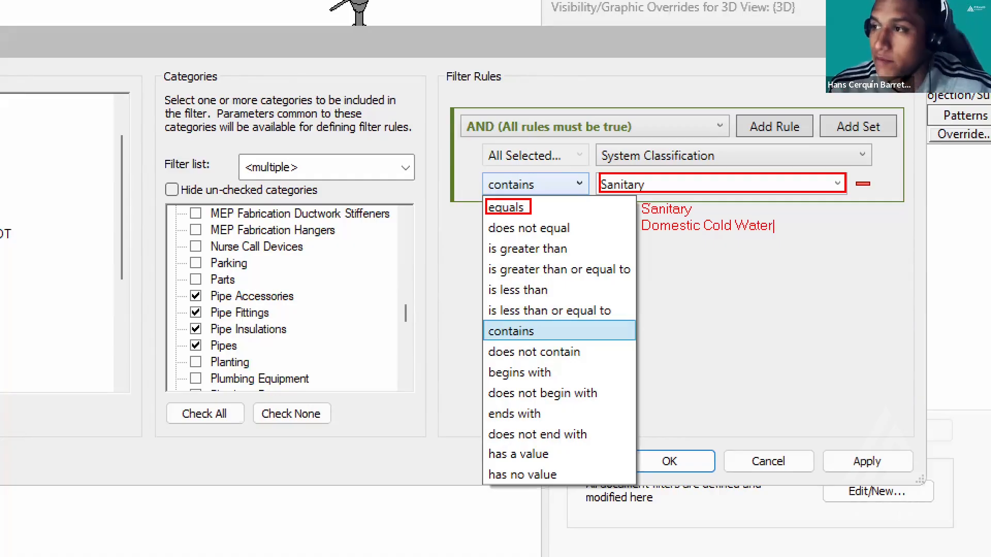
key(Return)
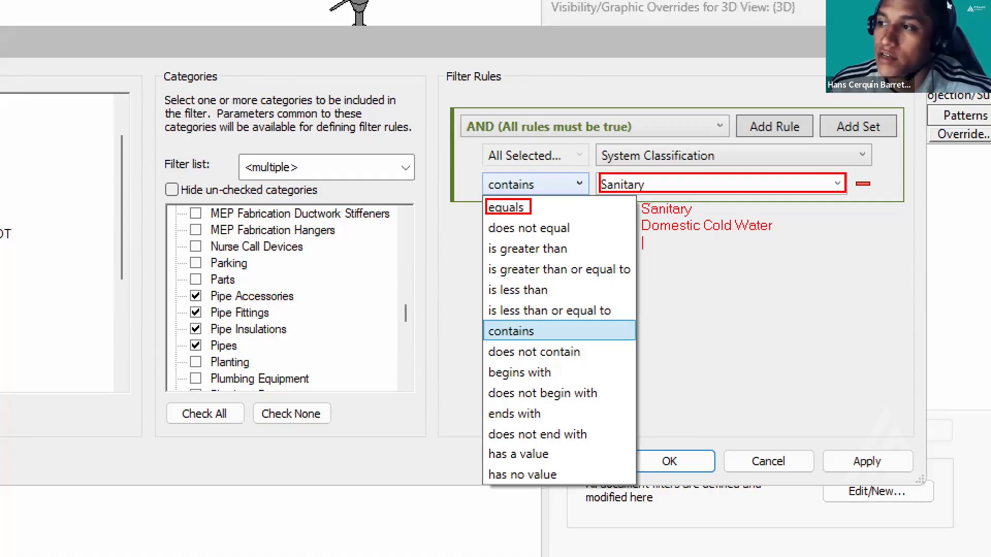
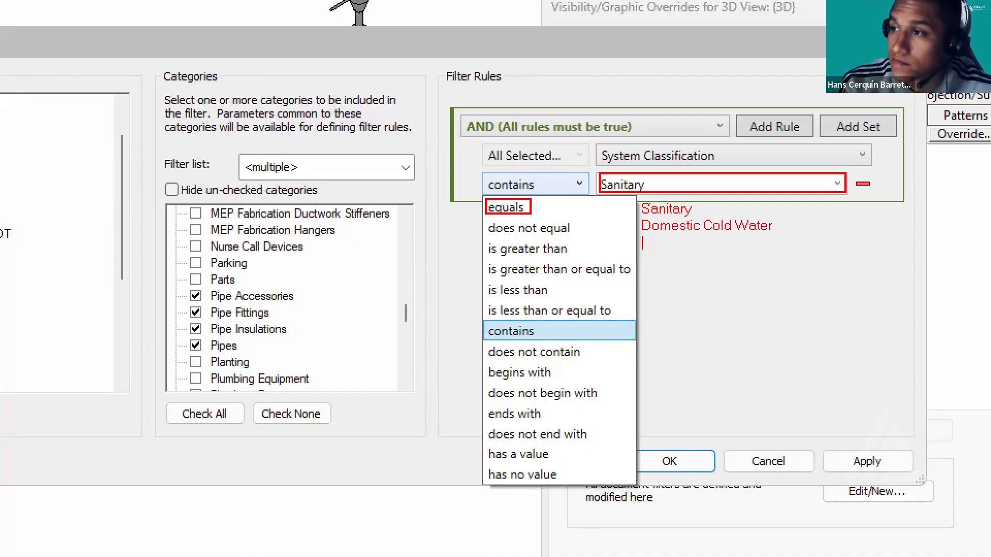
- Add the number 5 as a third line of the on-screen note to illustrate numeric comparisons
text(9)
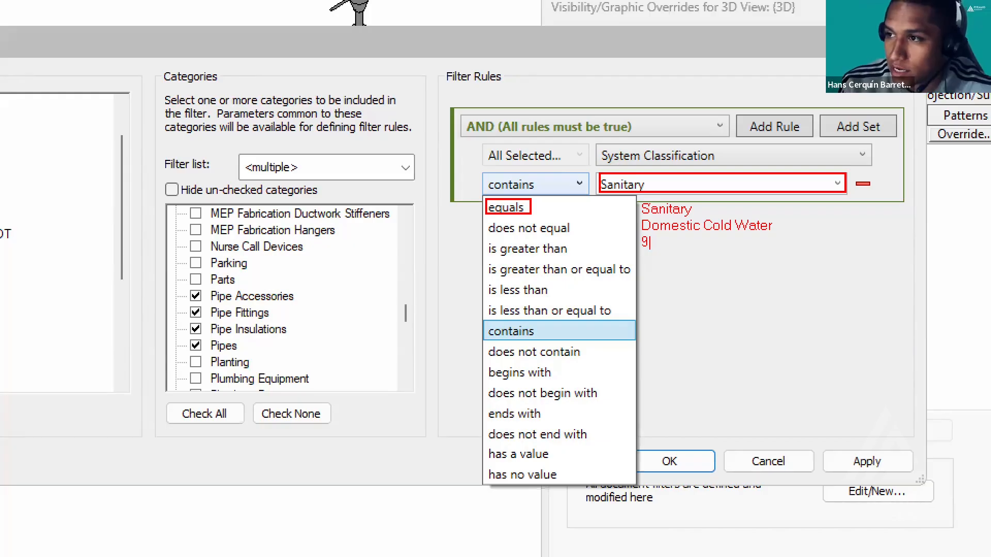
key(Return)
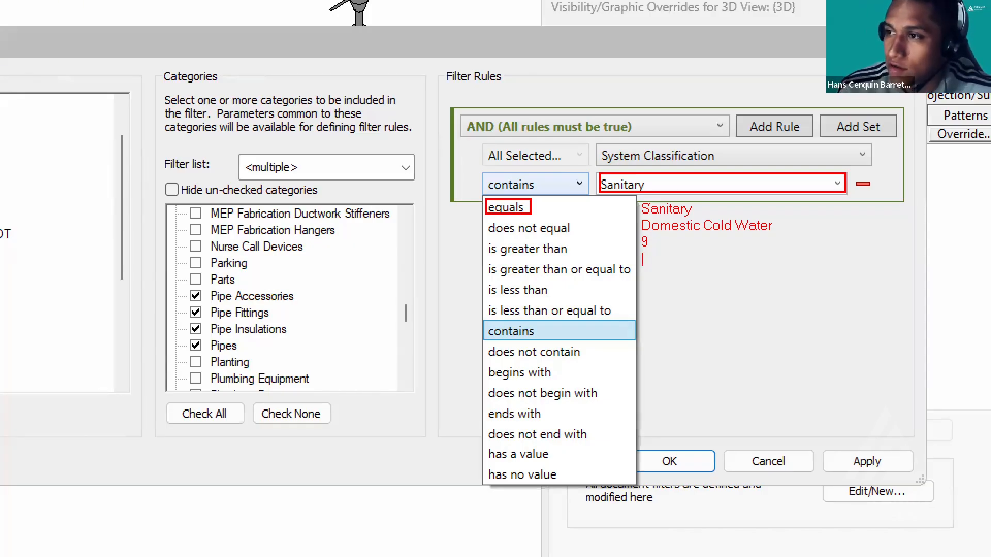
key(BackSpace)
key(BackSpace)
text(5)
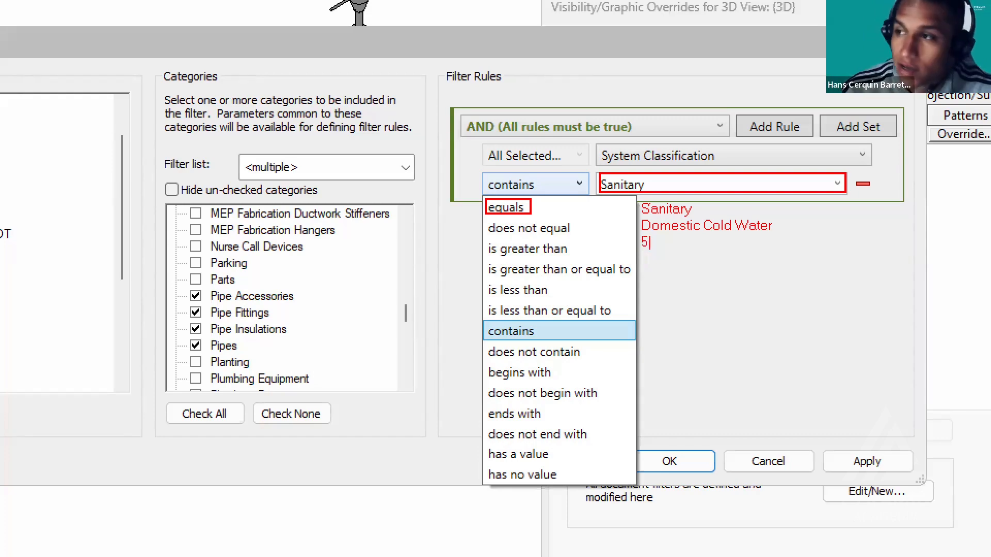
key(Return)
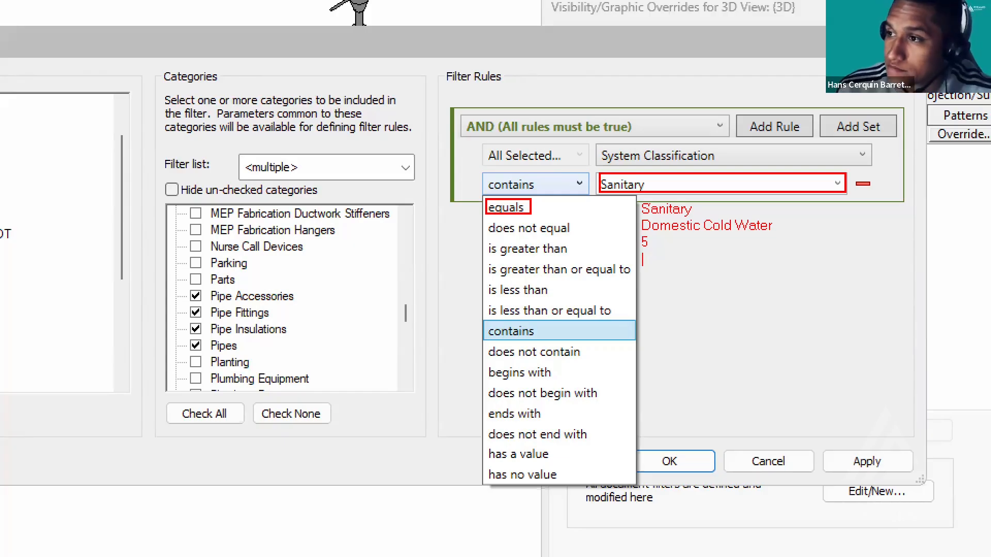
- Write a separate red 5 beside the "is greater than or equal to" operator as its example value
key(Return)
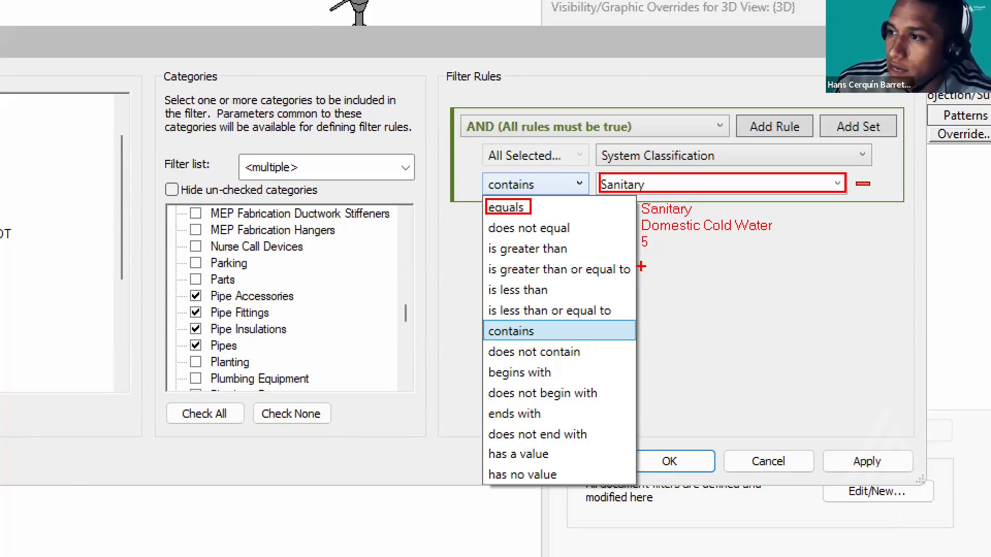
key(t)
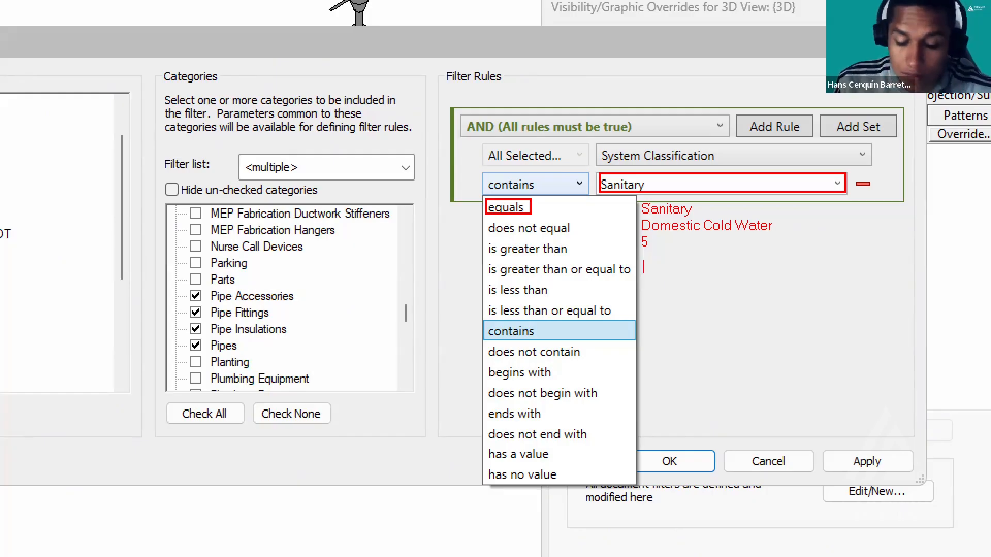
text(5)
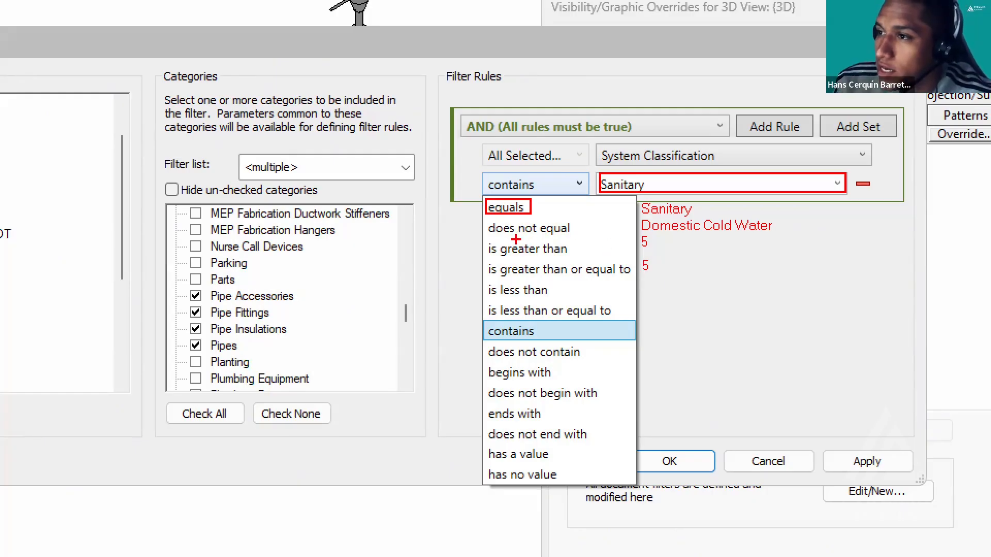
- Outline the "is greater than" operator with its 5 in red, undoing the extra outline around "is greater than or equal to"
drag(482, 235, 661, 259)
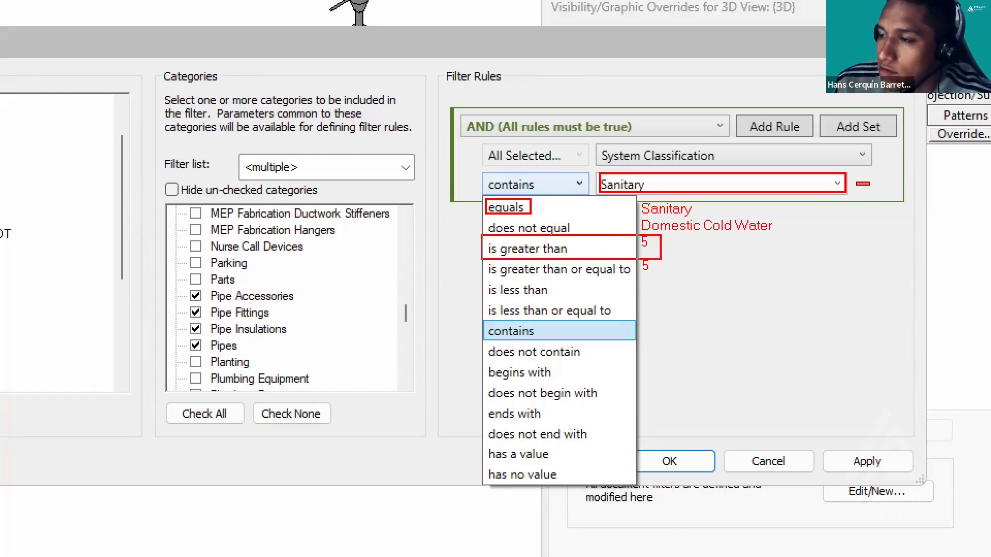
drag(478, 263, 666, 276)
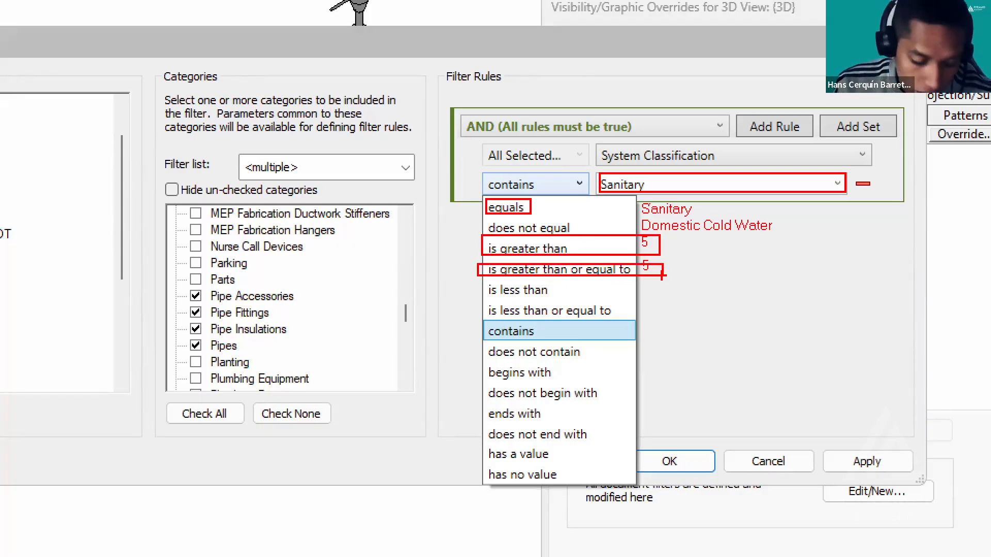
key(ctrl+z)
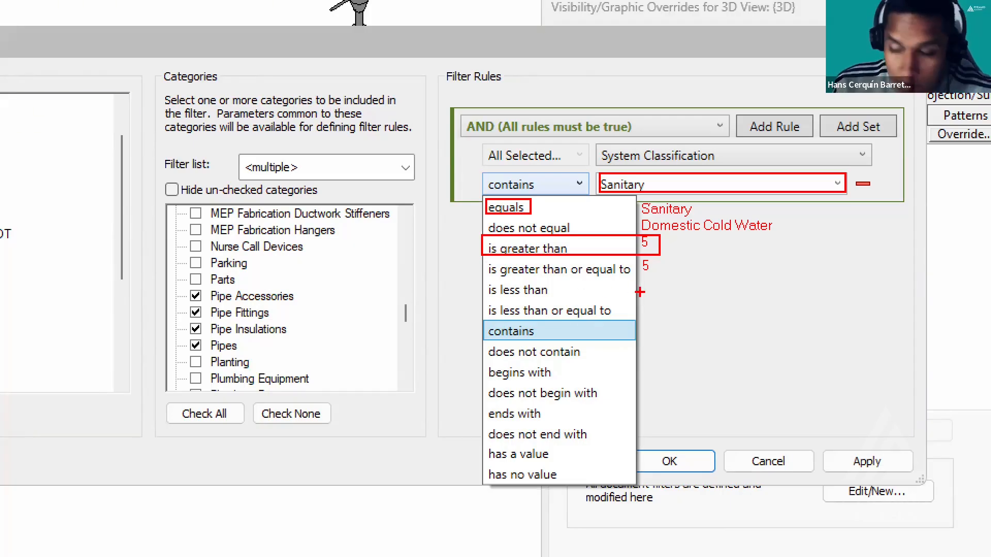
- Write 0.3 in red beside "is less than" and outline the "is less than" and "is less than or equal to" operators
key(t)
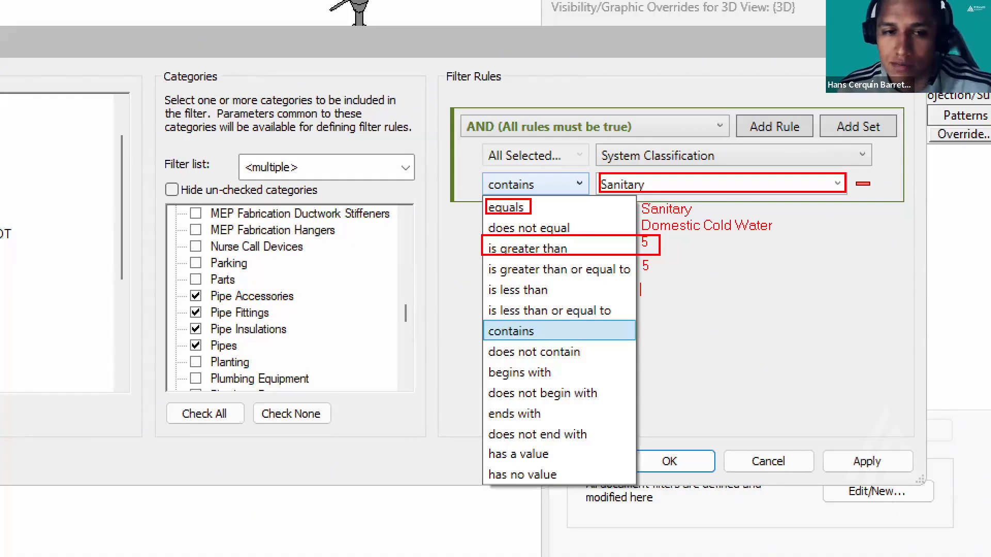
text(0.)
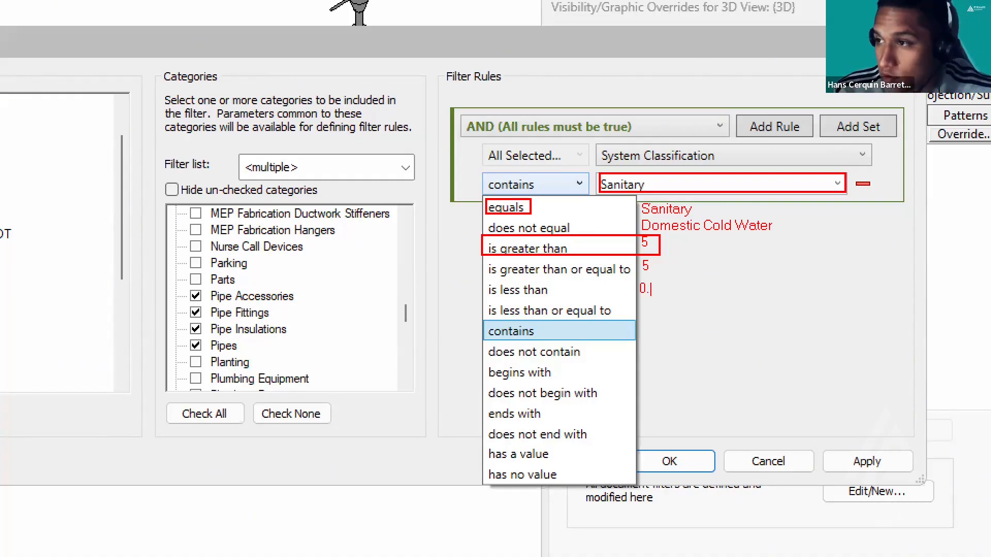
text(3)
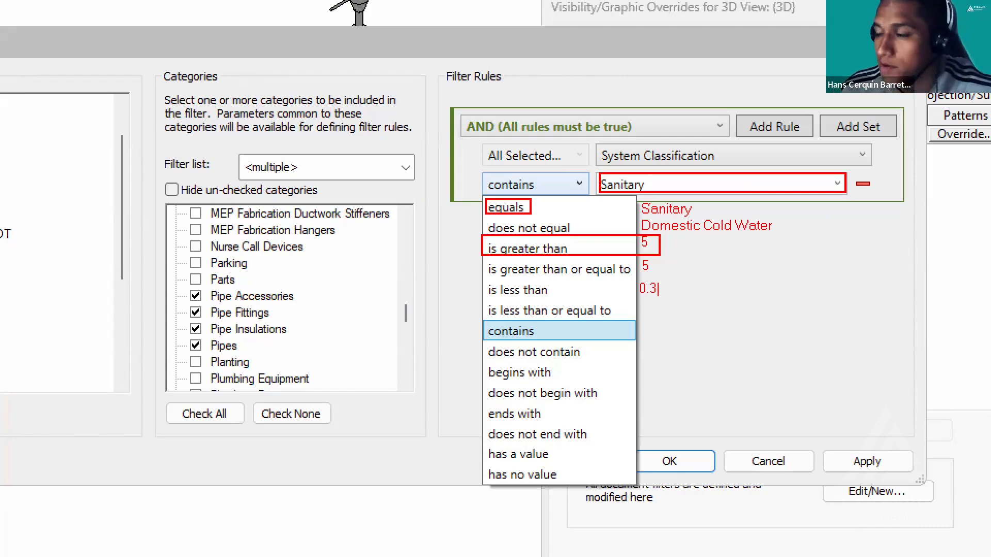
key(Return)
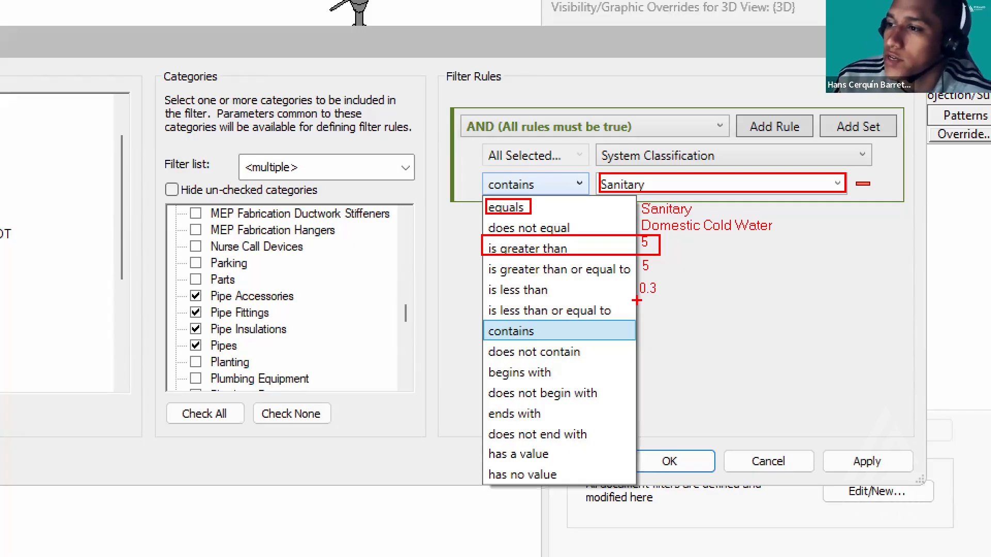
drag(482, 275, 659, 300)
mouse_move(481, 291)
mouse_down()
mouse_move(586, 324)
mouse_move(660, 333)
mouse_move(661, 320)
mouse_up()
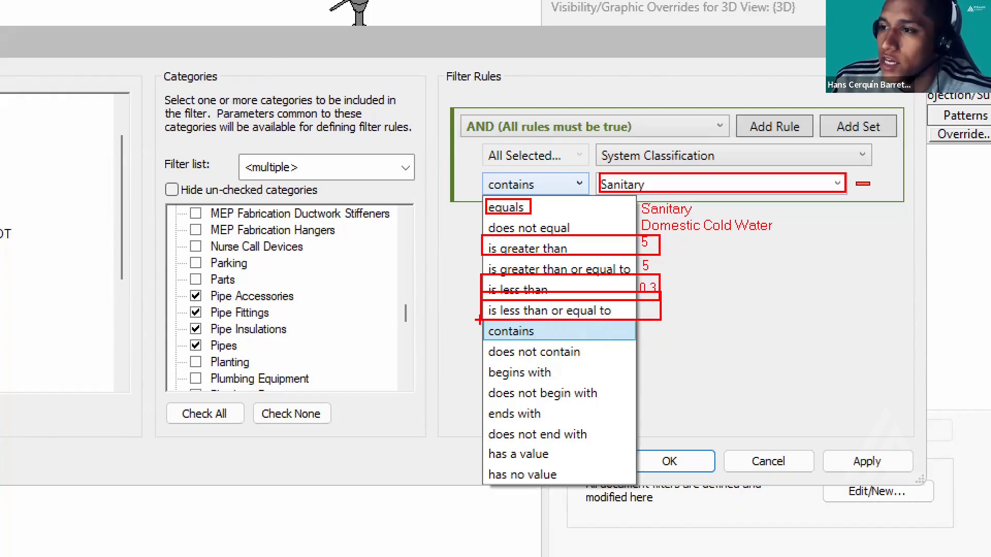
- Outline the "contains" operator in red and write "Sani" beside it as the example search text
drag(484, 324, 538, 340)
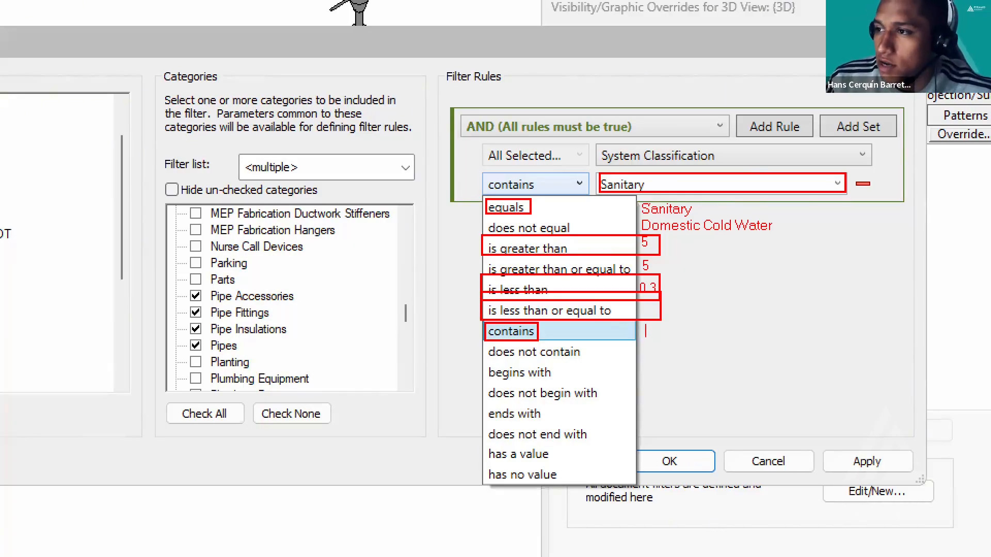
text(Sani)
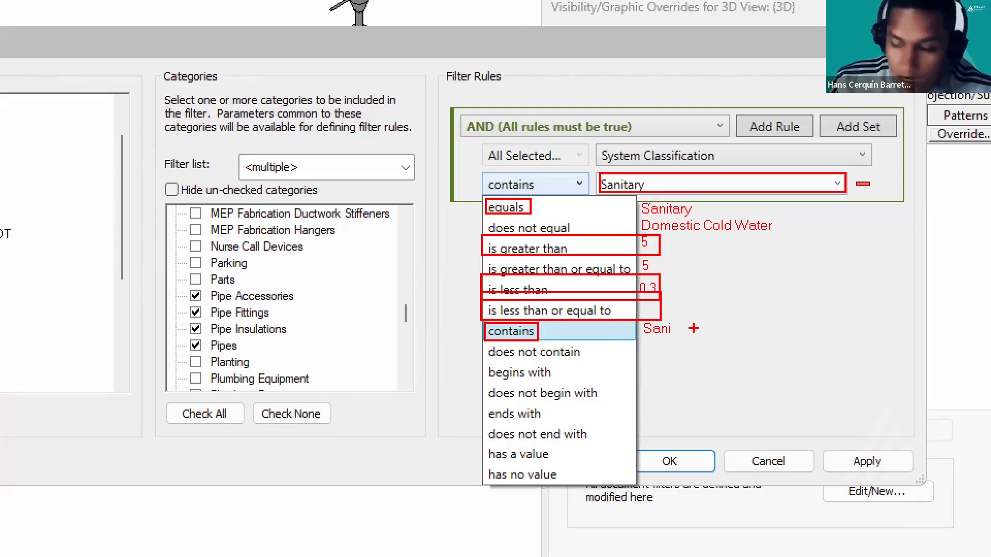
- Write "Sanitarias 1" in red next to "Sani" as a first example for the contains operator
text(tsan)
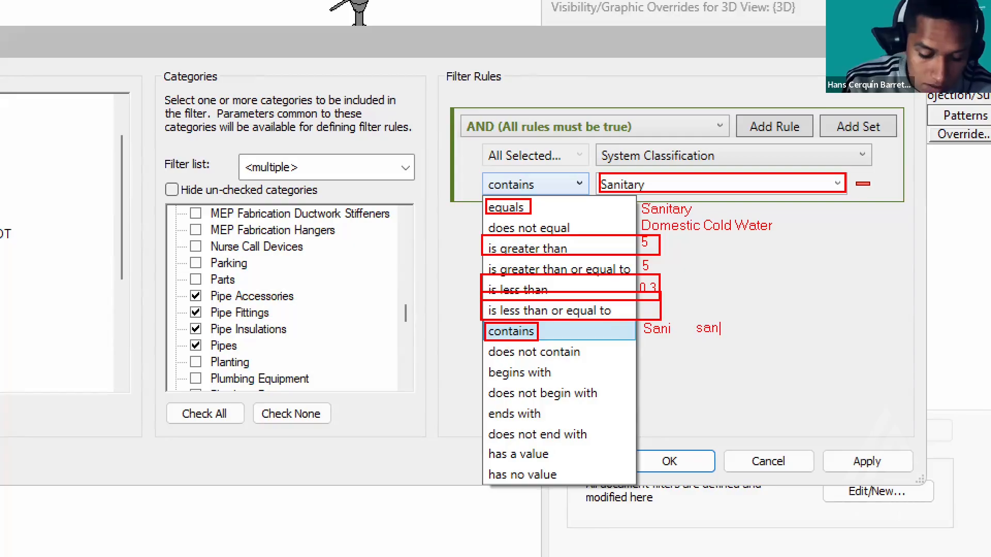
text(itarias)
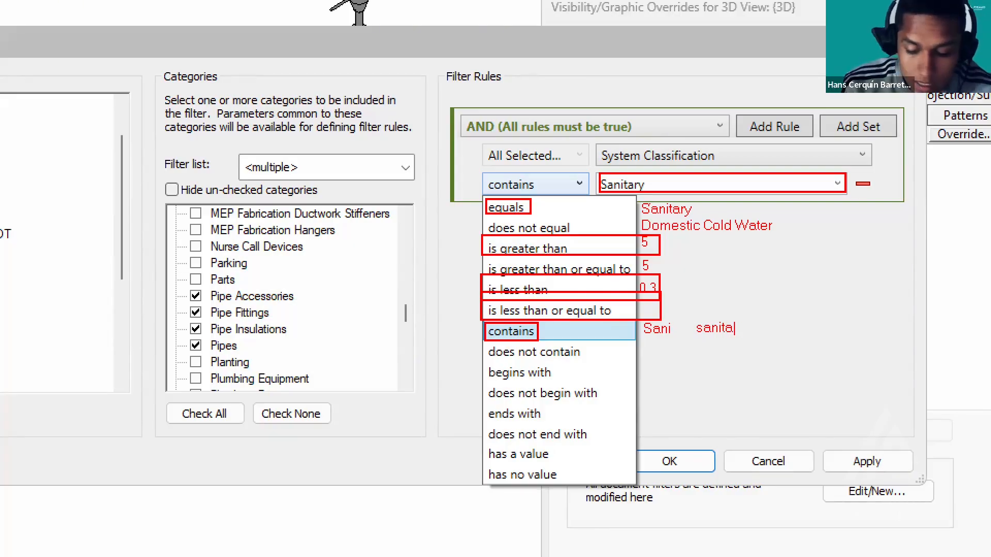
key(BackSpace)
key(BackSpace)
key(BackSpace)
key(BackSpace)
key(BackSpace)
key(BackSpace)
key(BackSpace)
key(BackSpace)
key(BackSpace)
key(BackSpace)
key(BackSpace)
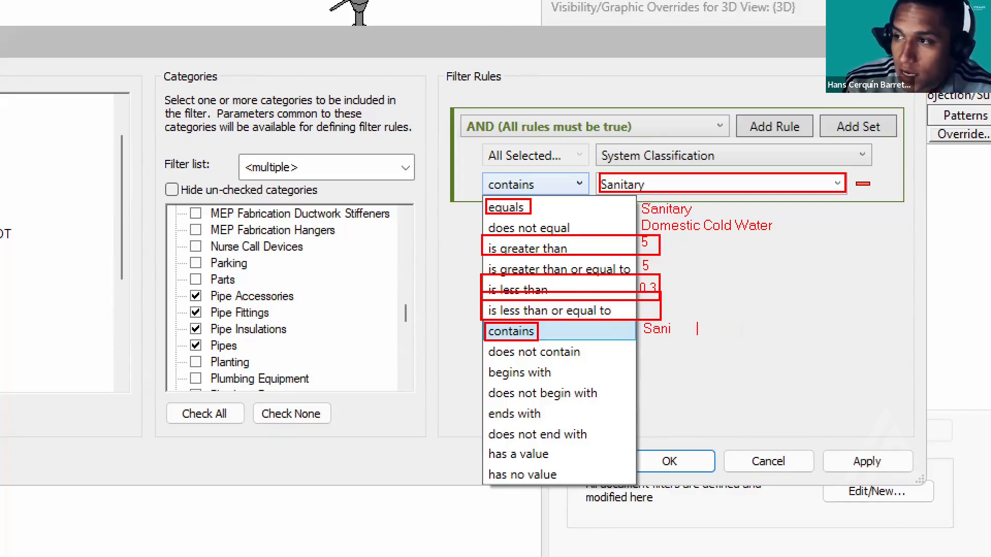
text(Sa)
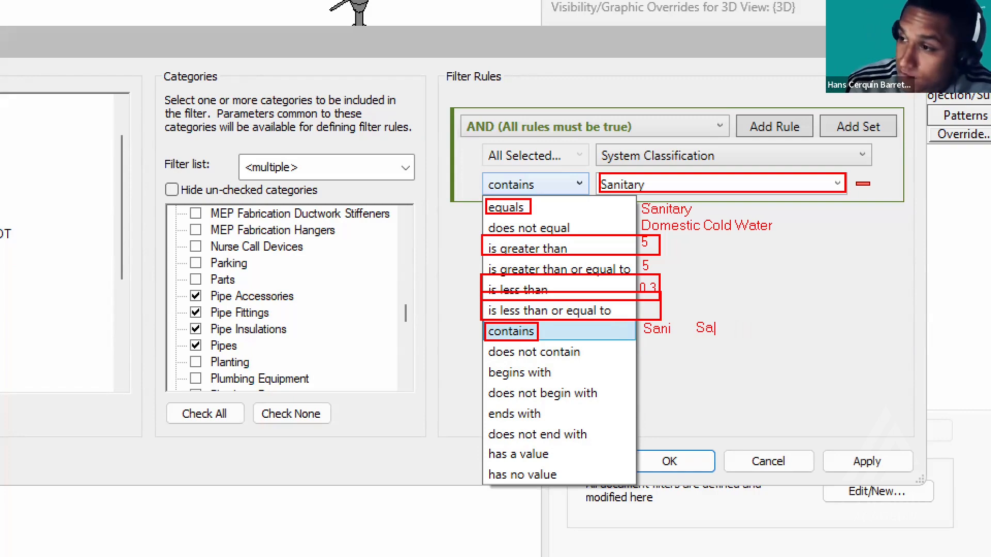
text(niata)
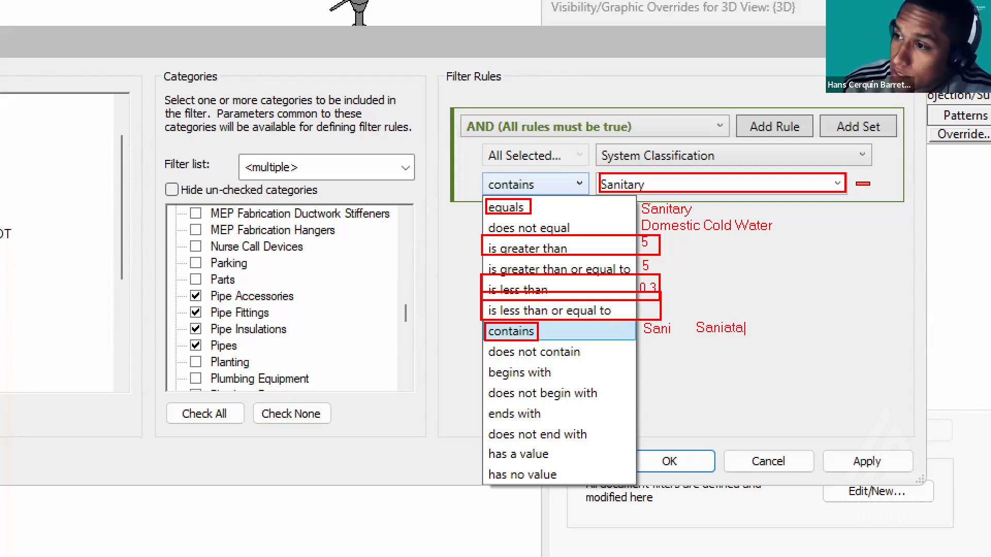
key(BackSpace)
key(BackSpace)
key(BackSpace)
text(taRIAs)
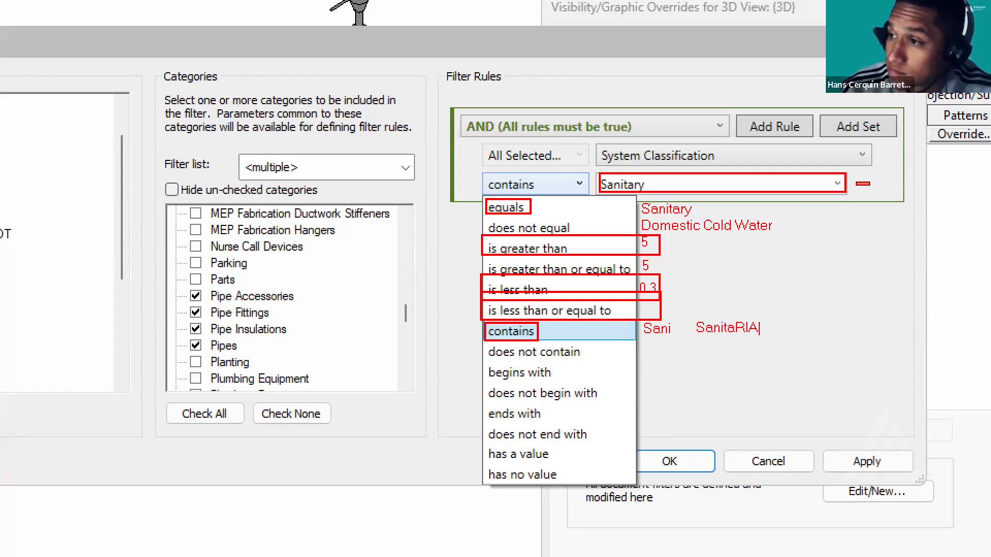
key(BackSpace)
key(BackSpace)
key(BackSpace)
key(BackSpace)
key(BackSpace)
text(a)
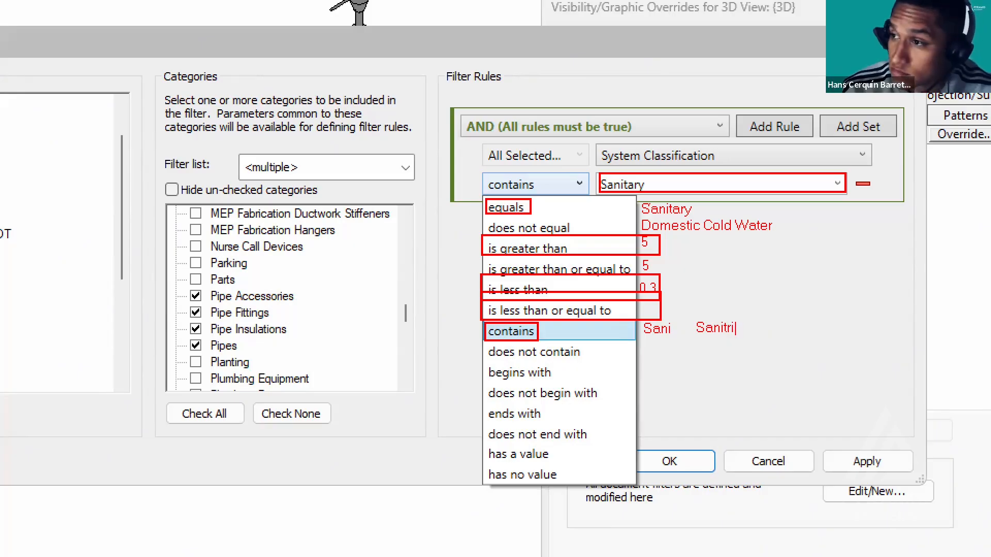
key(BackSpace)
key(BackSpace)
text(a)
key(BackSpace)
text(tarias 1)
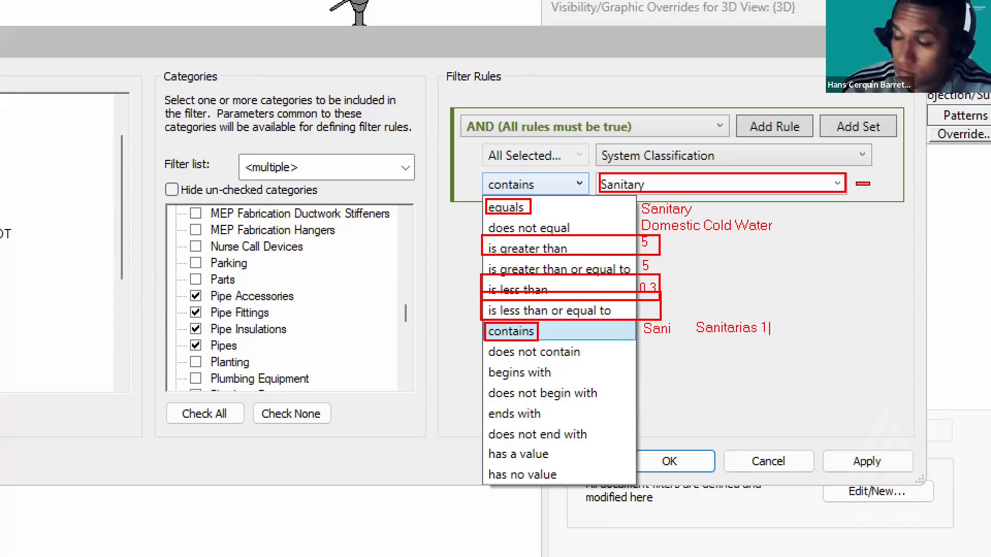
key(Return)
text(si)
key(BackSpace)
key(BackSpace)
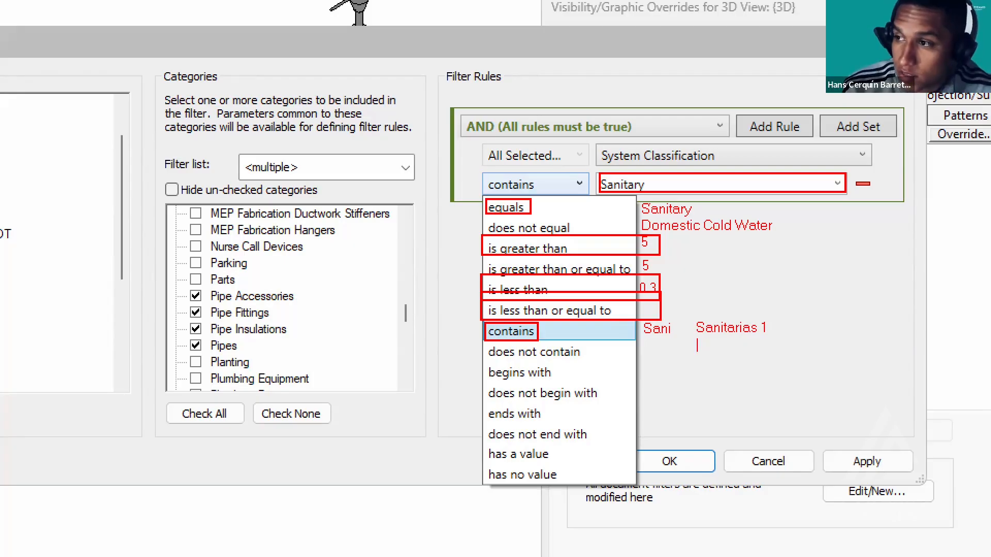
key(BackSpace)
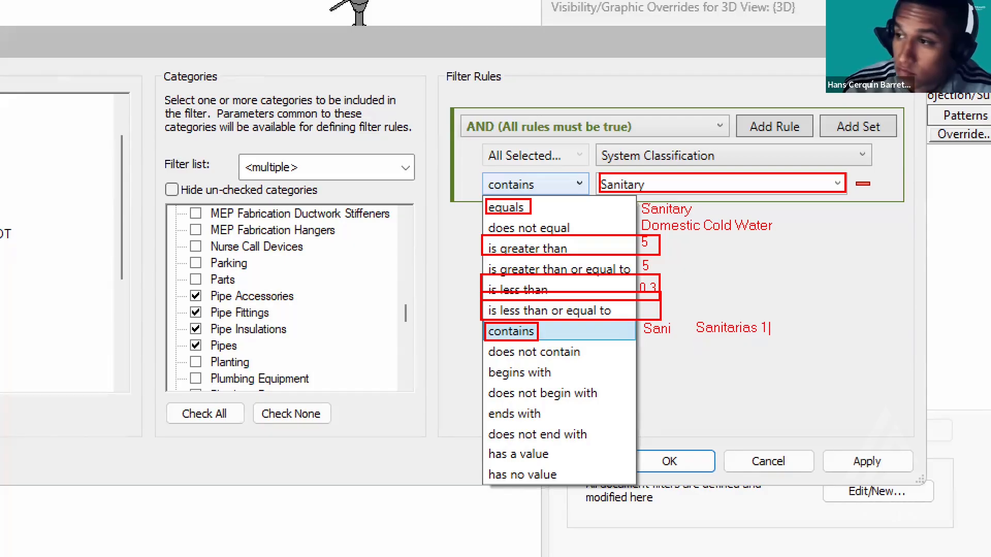
- Extend the "Sanitarias 1" note on the same line with a dash and the second example "Sanitarias Agua fria"
text(-    )
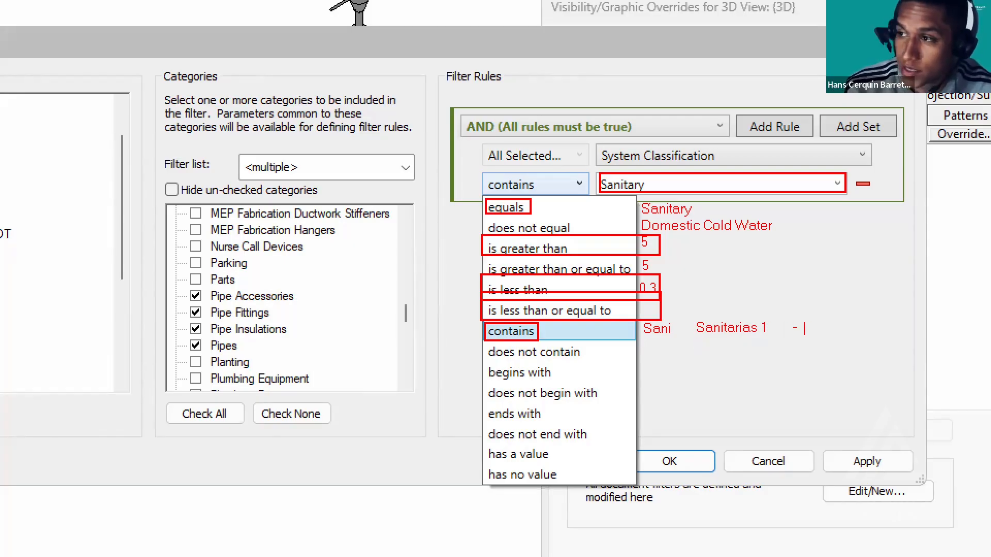
text(SaNITARIAS)
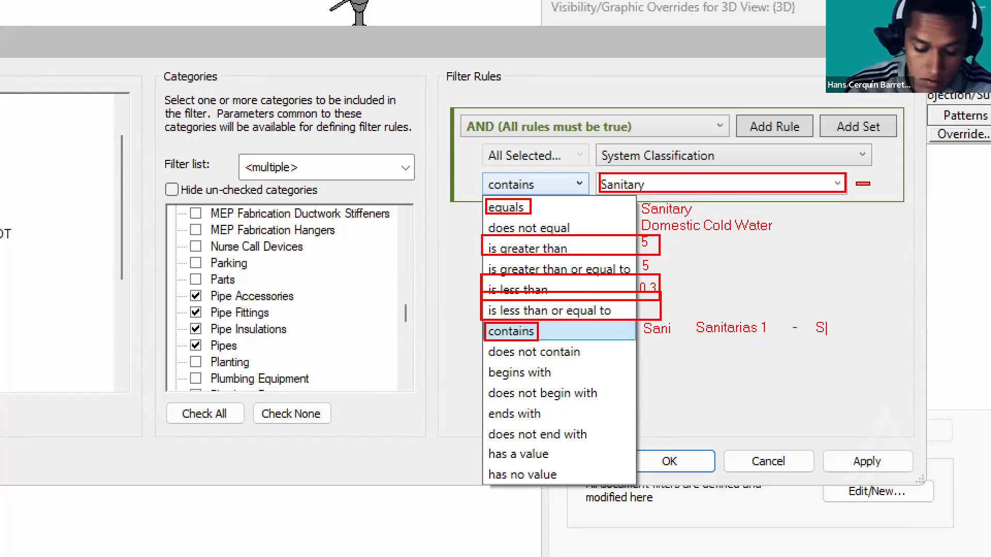
key(BackSpace)
key(BackSpace)
key(BackSpace)
key(BackSpace)
key(BackSpace)
key(BackSpace)
key(BackSpace)
key(BackSpace)
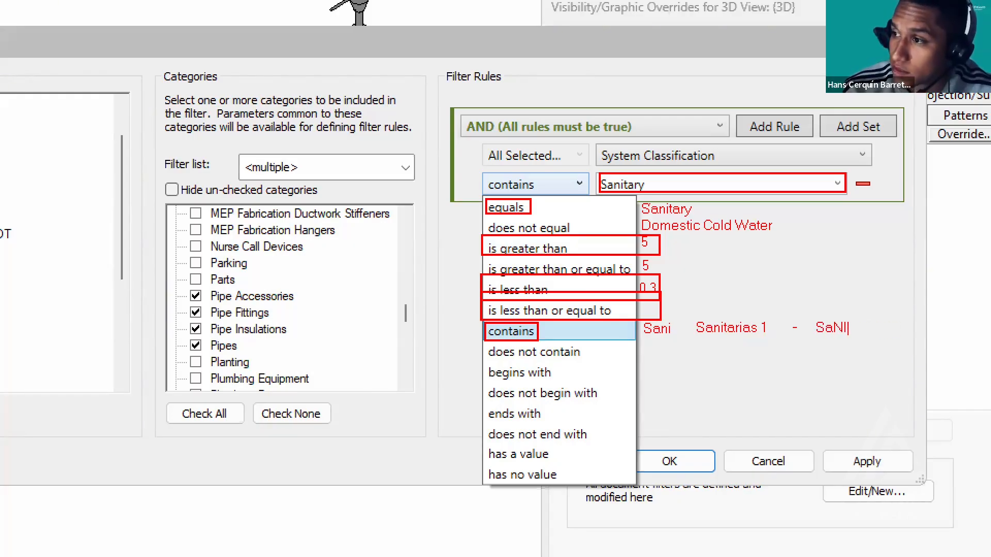
text(nitari)
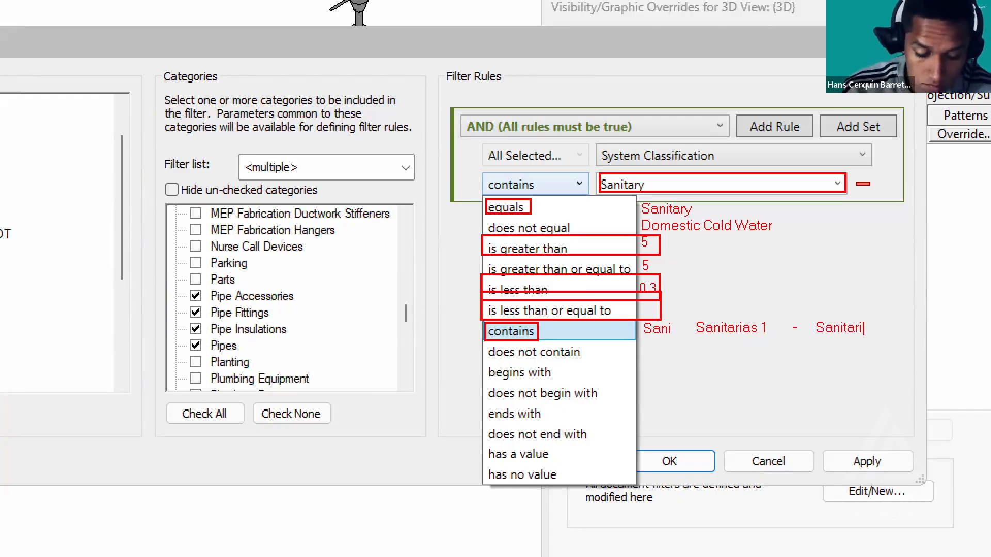
text(as Agua )
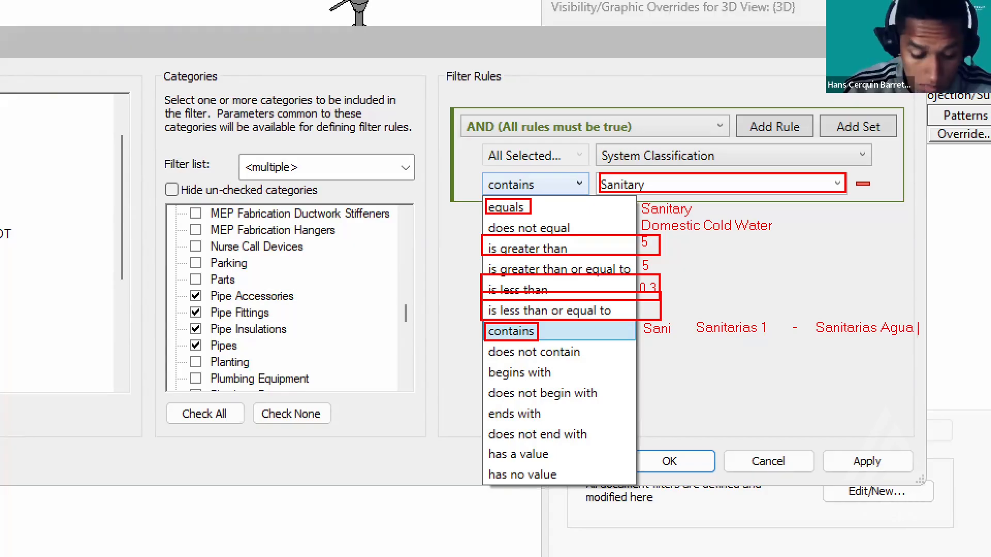
text(fria)
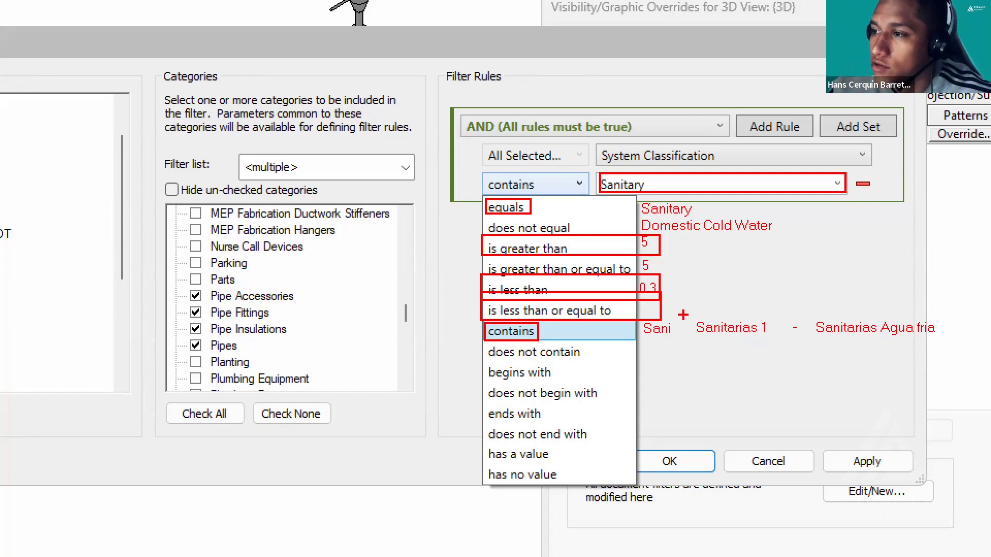
- Outline the "Sanitarias 1" example and the word Sanitary in the rule's value in red
drag(683, 315, 777, 343)
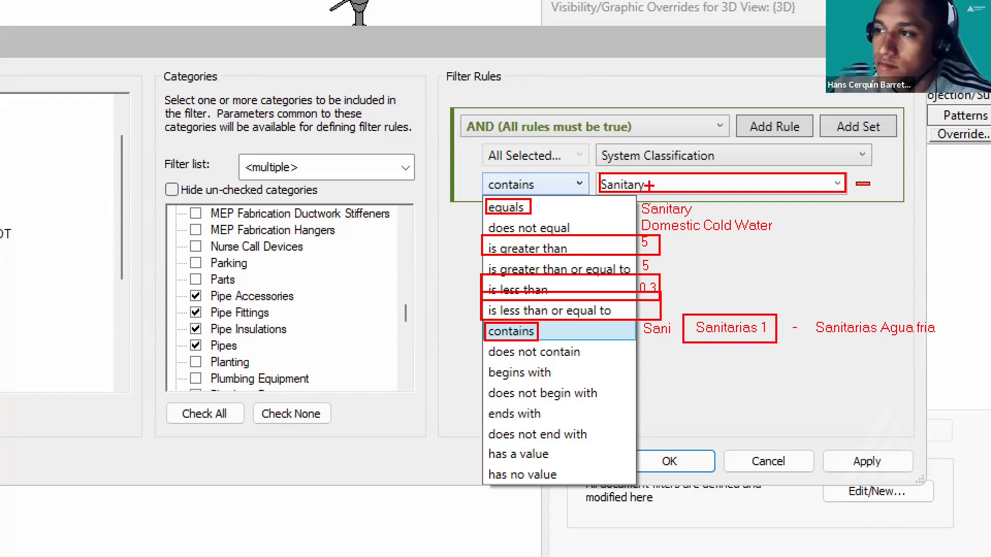
mouse_move(650, 175)
mouse_down()
mouse_move(590, 193)
mouse_move(599, 192)
mouse_up()
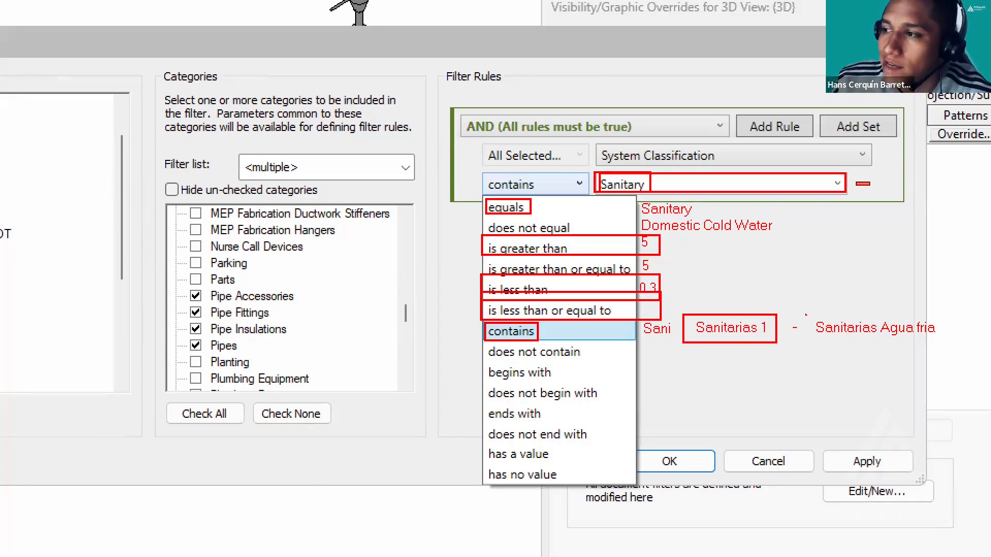
- Frame the "Sanitarias Agua fria" example with straight red lines, undoing the first misdrawn mark
drag(806, 315, 901, 339)
key(ctrl+z)
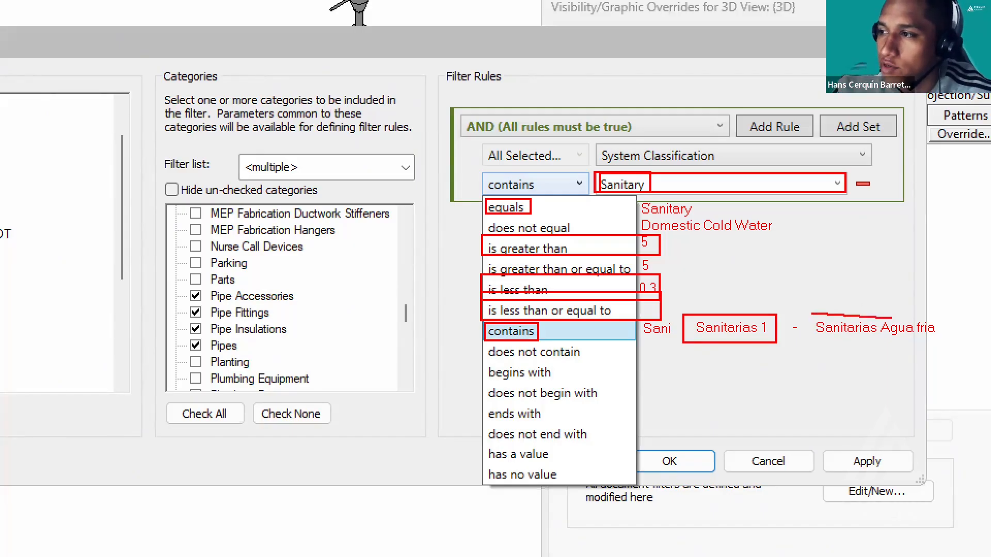
drag(811, 312, 938, 312)
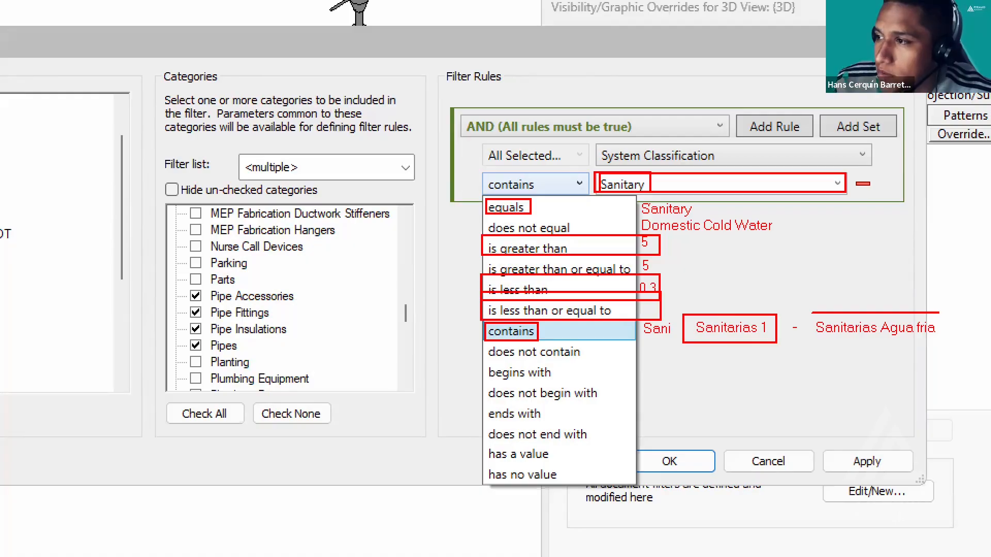
drag(815, 337, 943, 336)
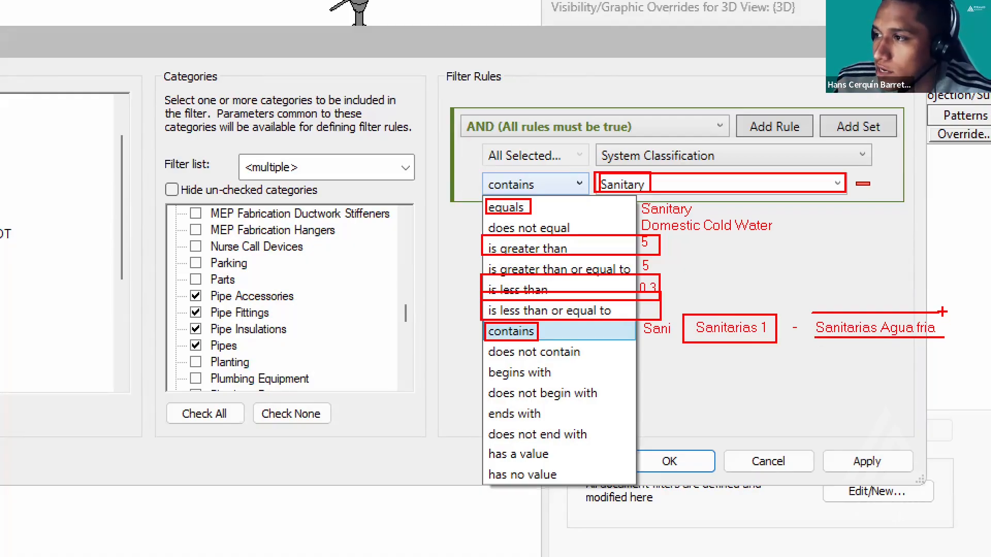
drag(941, 313, 942, 337)
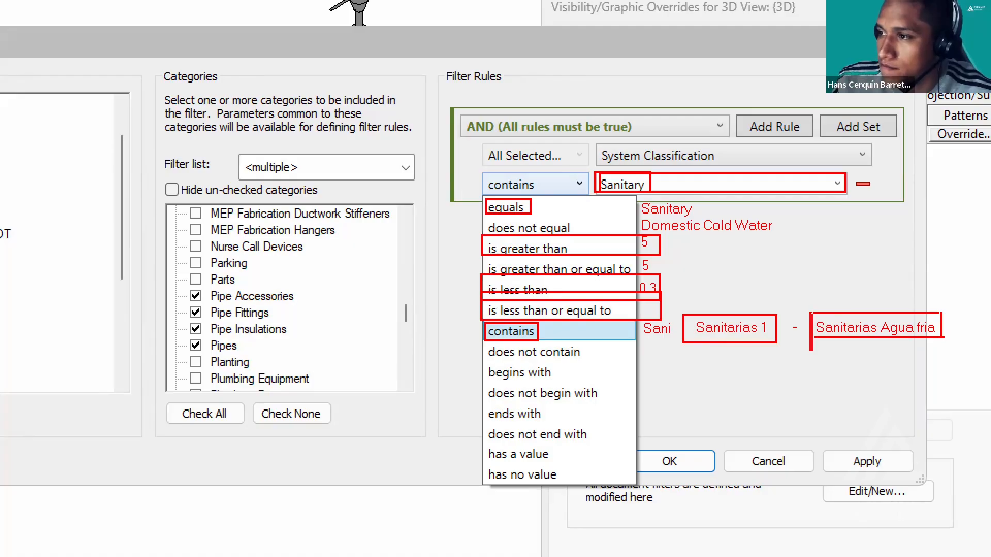
- Finish the frame of the second example, box "Sani" in red and underline the matching letters in both Sanitarias examples
drag(813, 312, 813, 340)
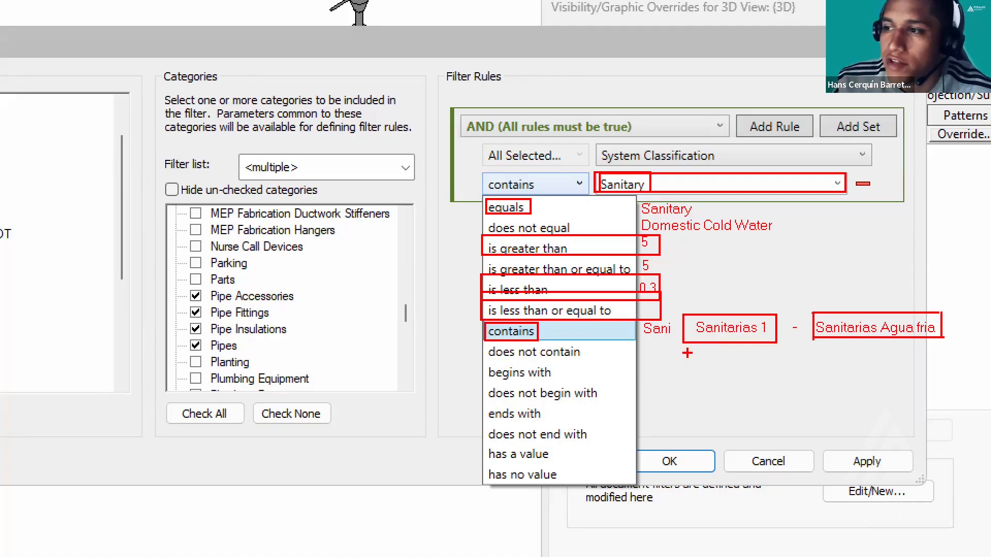
mouse_move(639, 317)
mouse_down()
mouse_move(676, 340)
mouse_move(731, 336)
mouse_up()
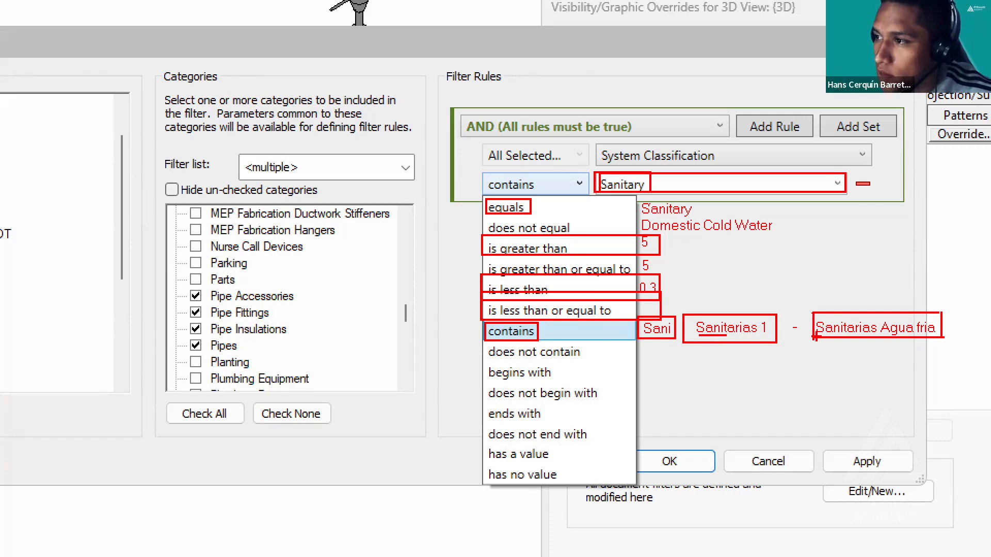
drag(818, 336, 847, 336)
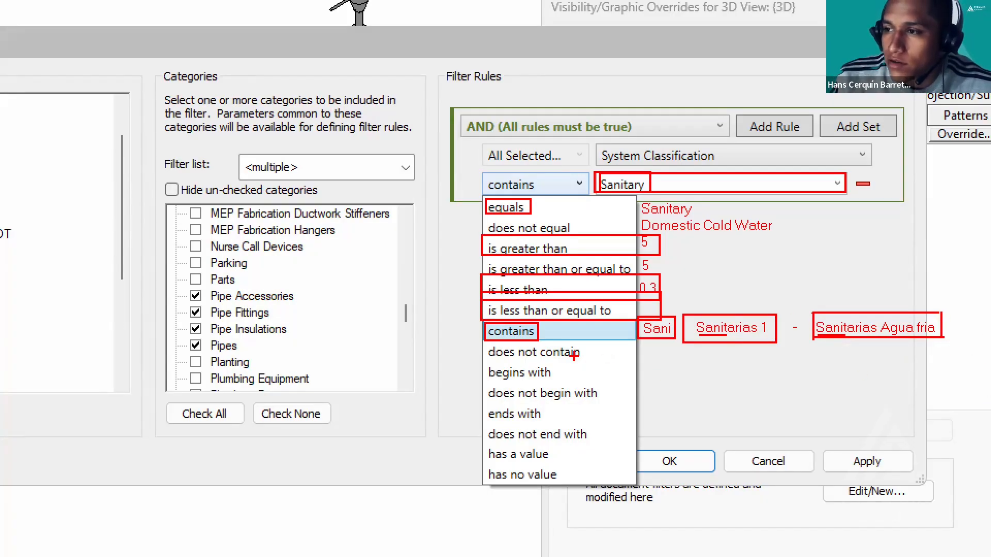
- Underline the "does not contain" operator in red and link it to the "Sani" value with a line
drag(484, 359, 595, 360)
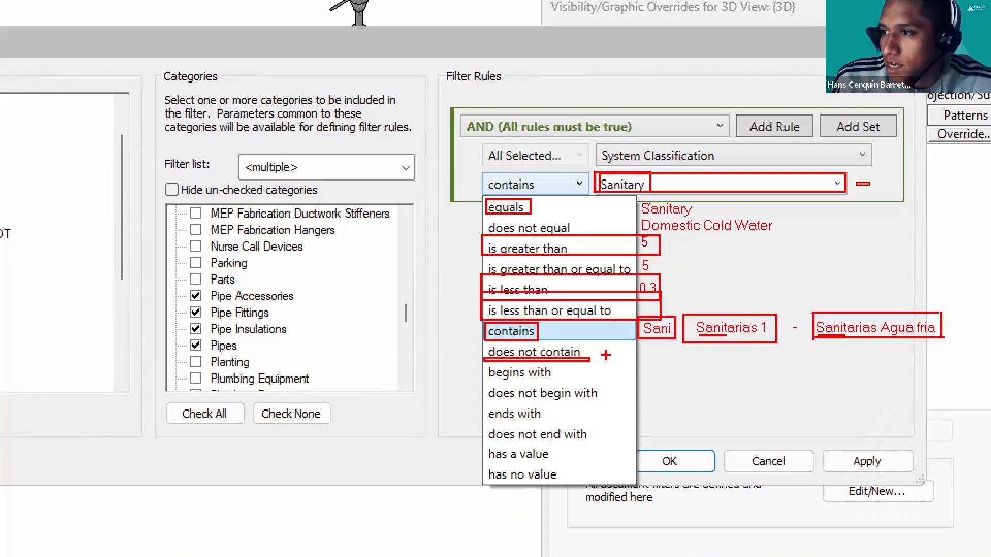
mouse_move(606, 355)
mouse_down()
mouse_move(652, 332)
mouse_move(599, 361)
mouse_move(596, 352)
mouse_up()
key(ctrl+z)
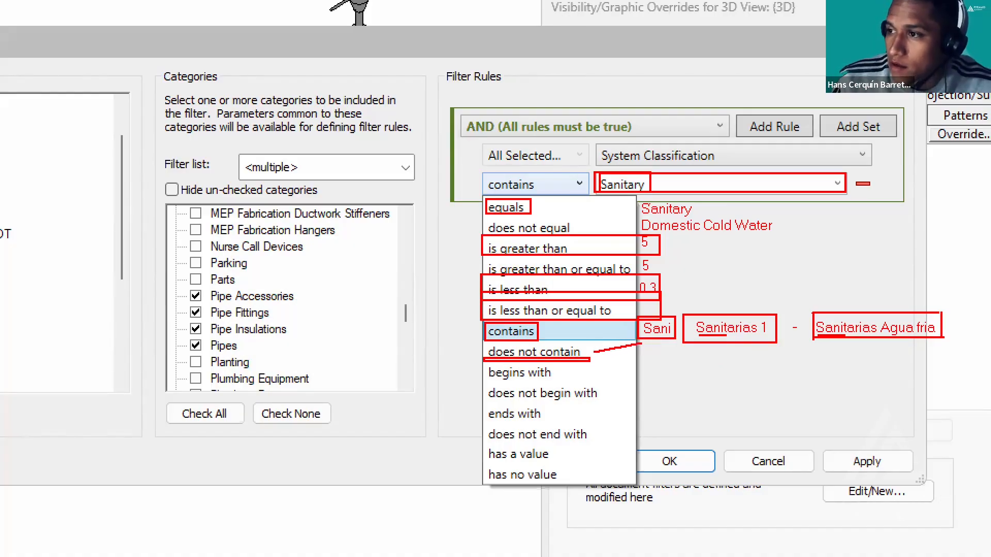
mouse_move(715, 308)
mouse_down()
mouse_move(762, 341)
mouse_move(692, 347)
mouse_up()
drag(832, 305, 881, 334)
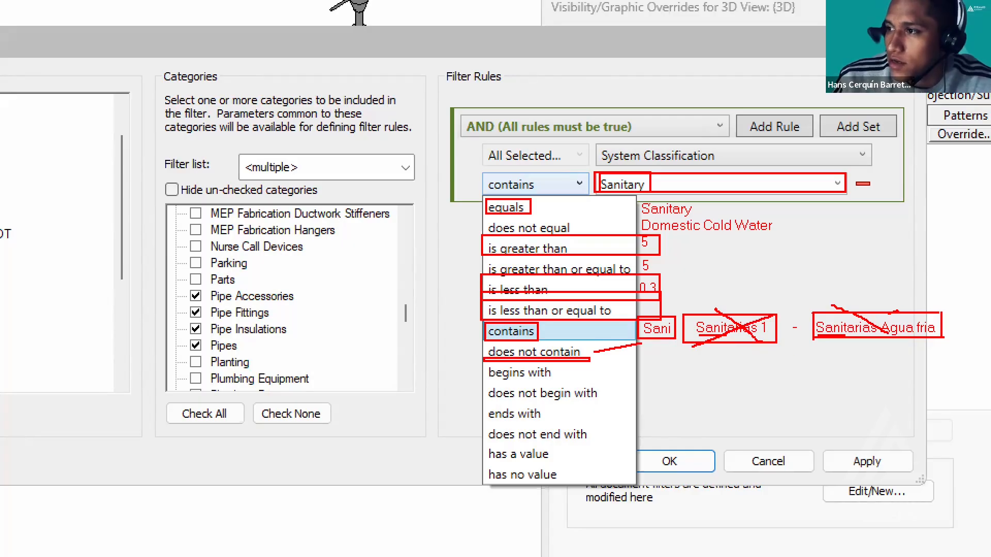
key(ctrl+z)
key(ctrl+z)
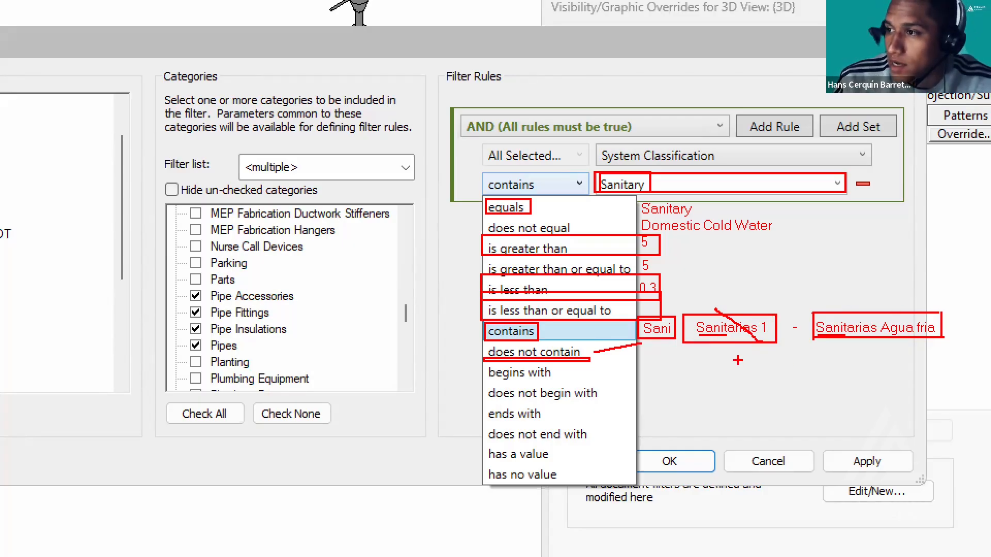
key(ctrl+z)
- Draw a small red cross beneath each of the two Sanitarias examples to mark them as excluded
drag(758, 350, 715, 366)
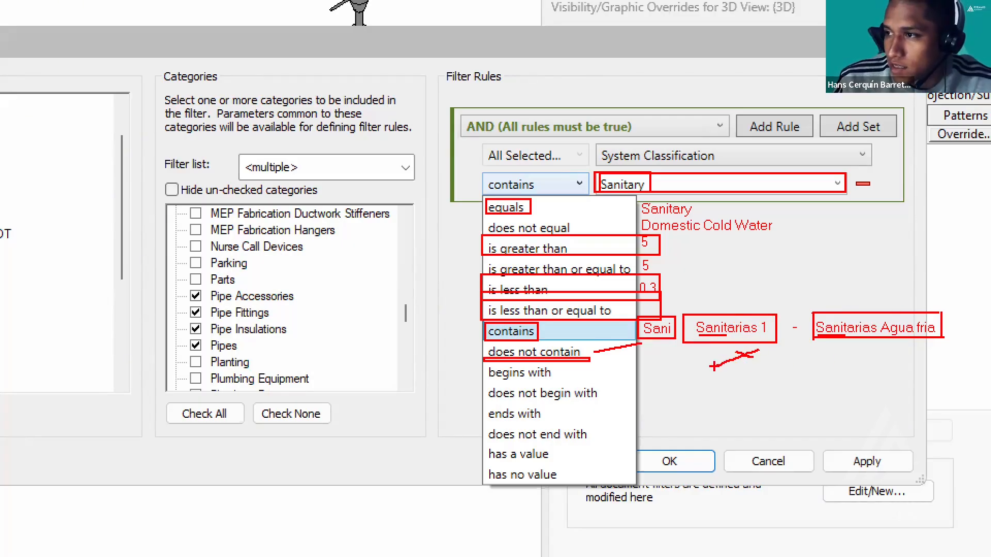
mouse_move(866, 346)
mouse_down()
mouse_move(892, 349)
mouse_move(866, 356)
mouse_up()
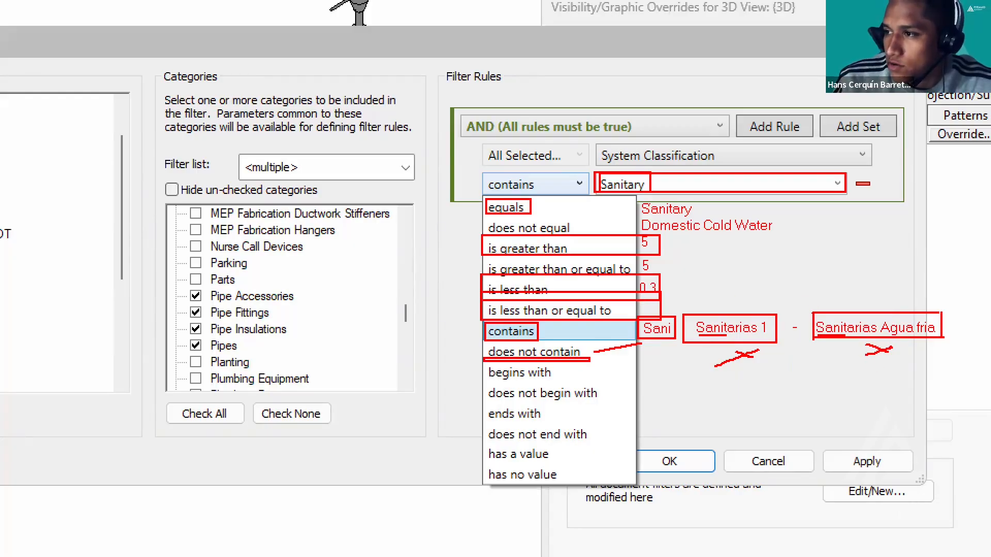
drag(638, 296, 891, 350)
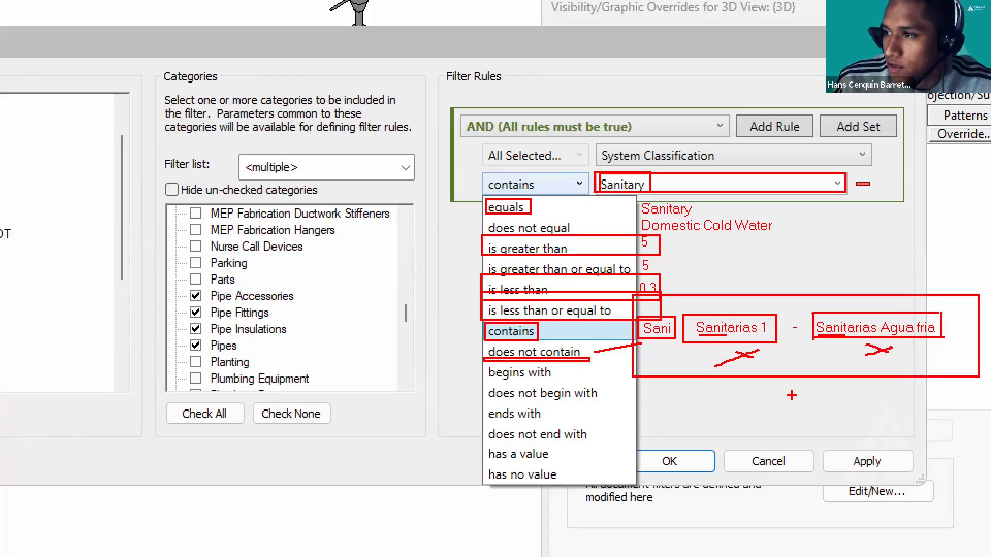
mouse_move(789, 397)
mouse_down()
mouse_move(828, 416)
mouse_move(769, 430)
mouse_up()
drag(814, 408, 861, 420)
drag(770, 433, 875, 403)
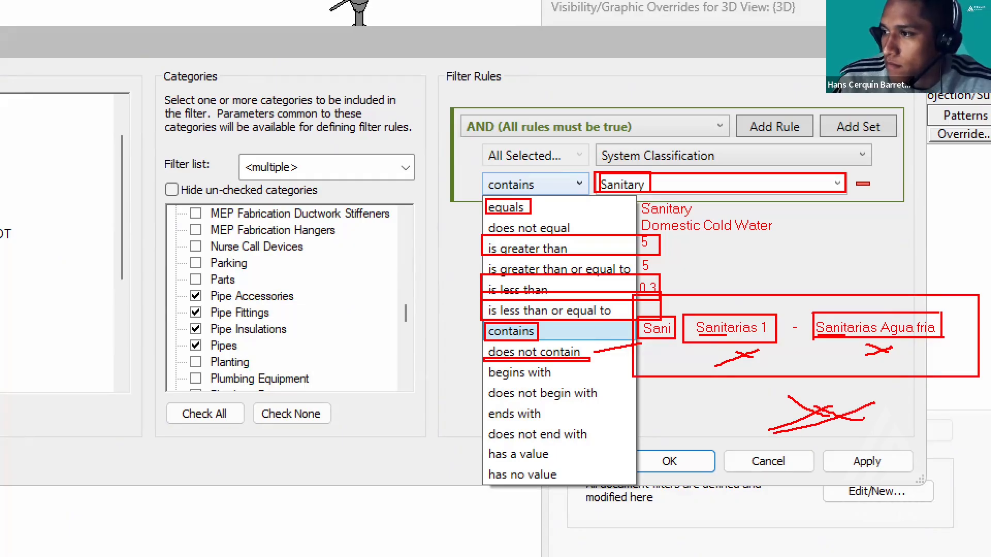
key(ctrl+z)
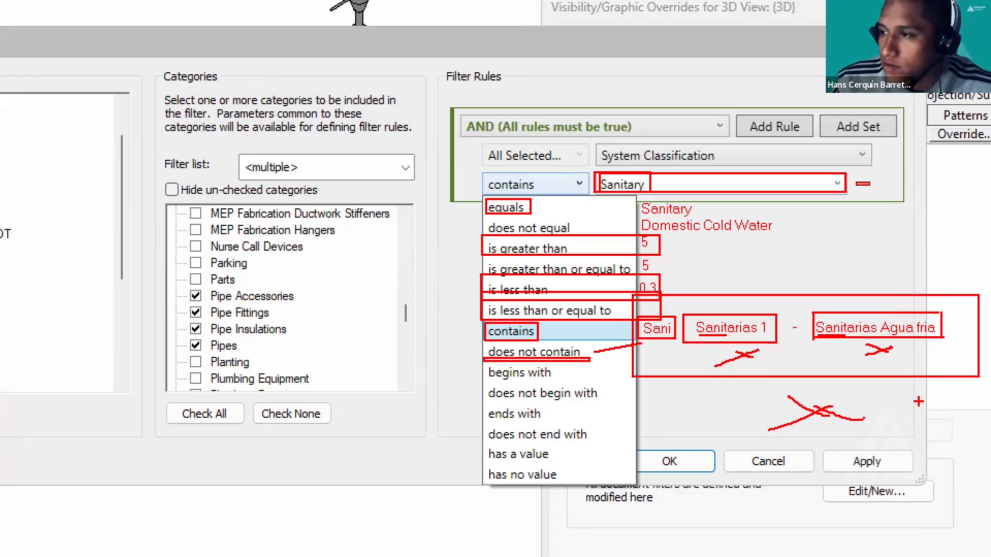
key(ctrl+z)
key(ctrl+z)
key(ctrl+z)
key(ctrl+z)
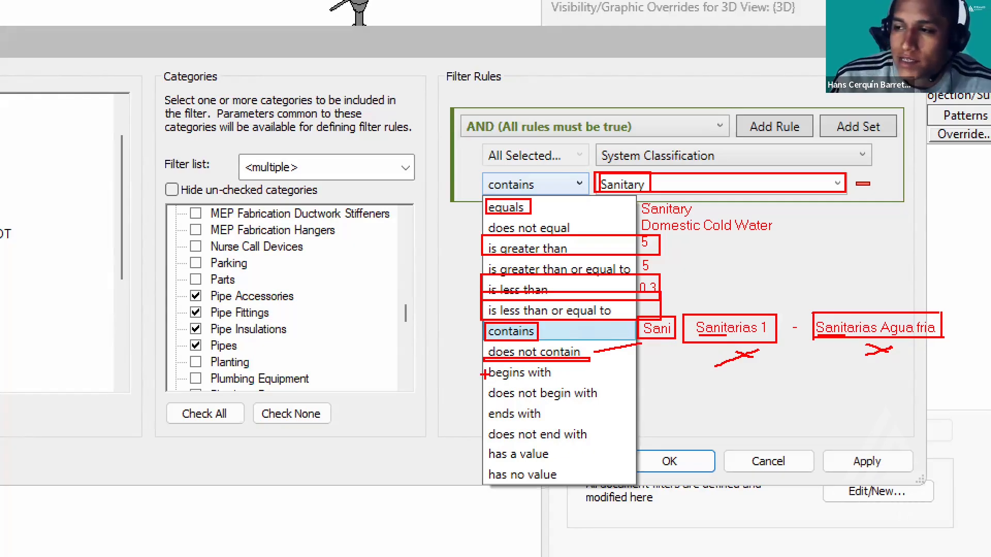
- Box "begins with" and "does not begin with" in red and write the example S beside each, framing the first one
mouse_move(482, 364)
mouse_down()
mouse_move(525, 384)
mouse_move(573, 384)
mouse_up()
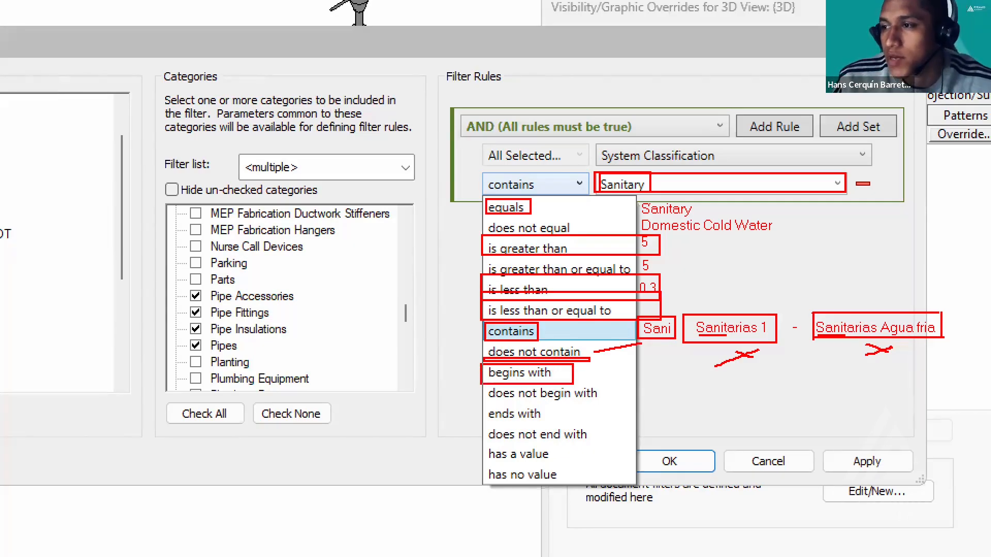
key(t)
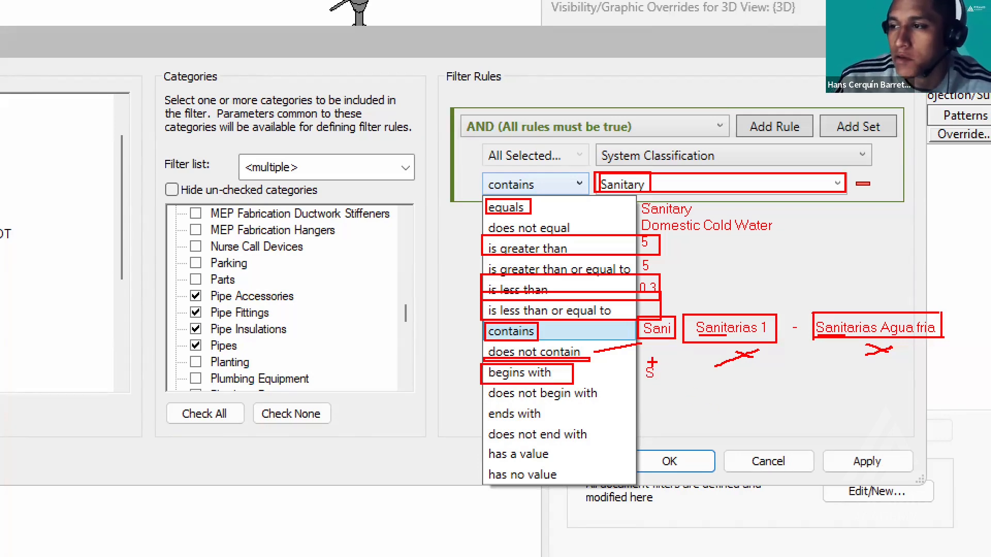
mouse_move(643, 360)
mouse_down()
mouse_move(671, 390)
mouse_move(920, 380)
mouse_up()
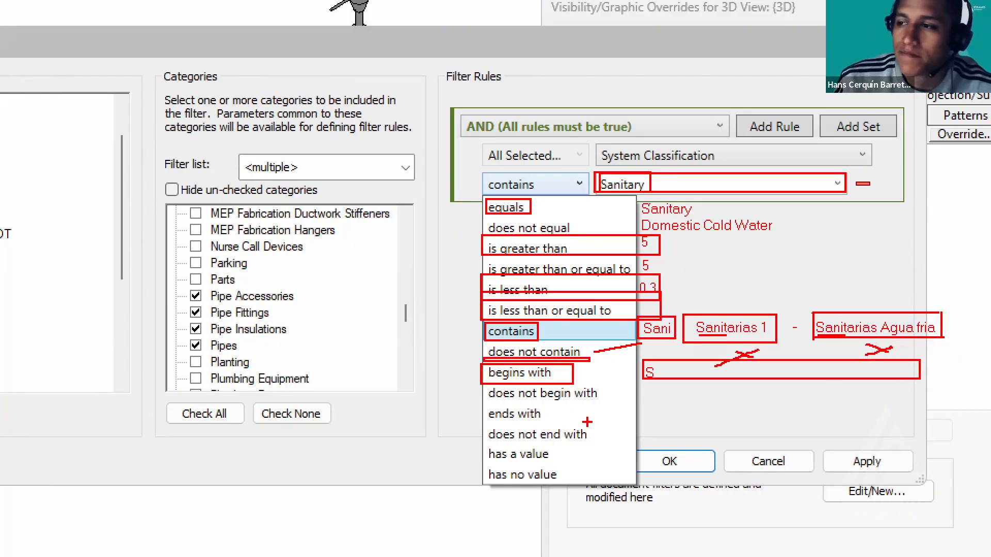
drag(474, 382, 605, 406)
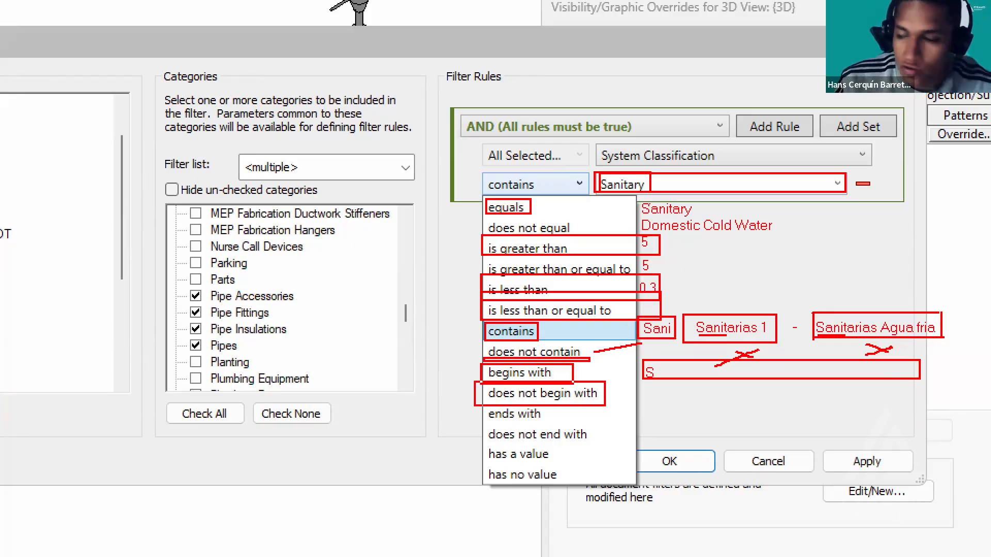
drag(647, 386, 647, 400)
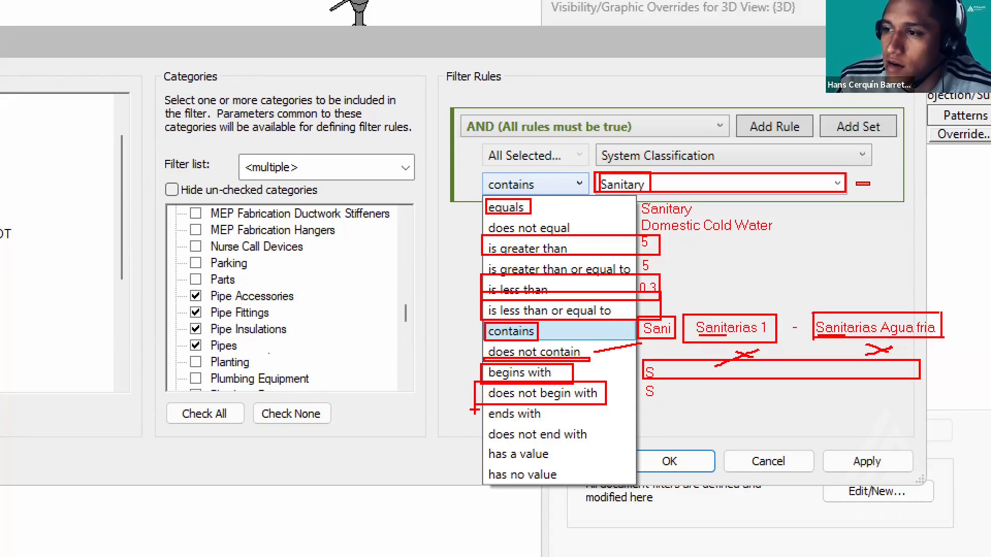
- Outline the two "end with" operators in red with the example Y beside each, and box "has a value" and "has no value"
mouse_move(475, 401)
mouse_down()
mouse_move(593, 446)
mouse_move(663, 445)
mouse_up()
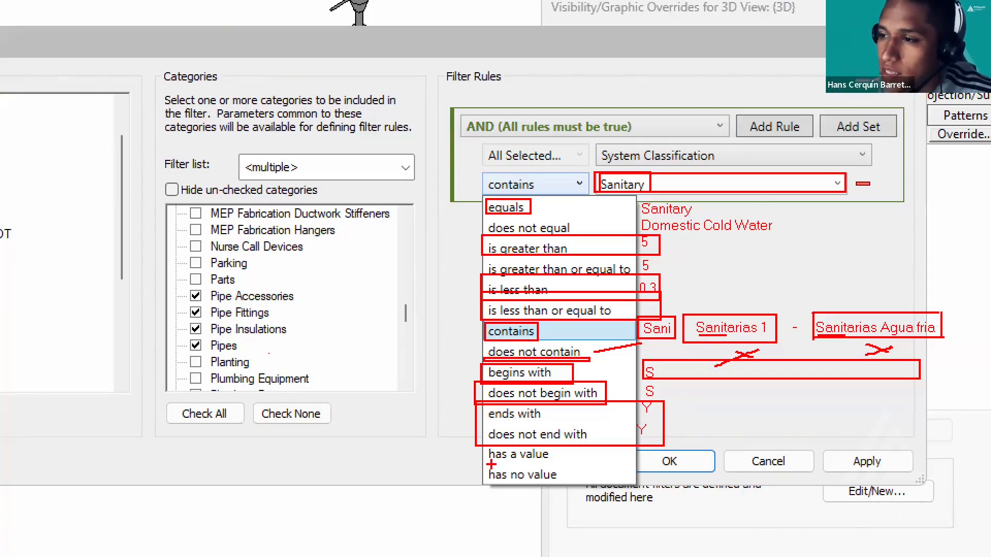
drag(479, 445, 576, 487)
drag(483, 447, 559, 463)
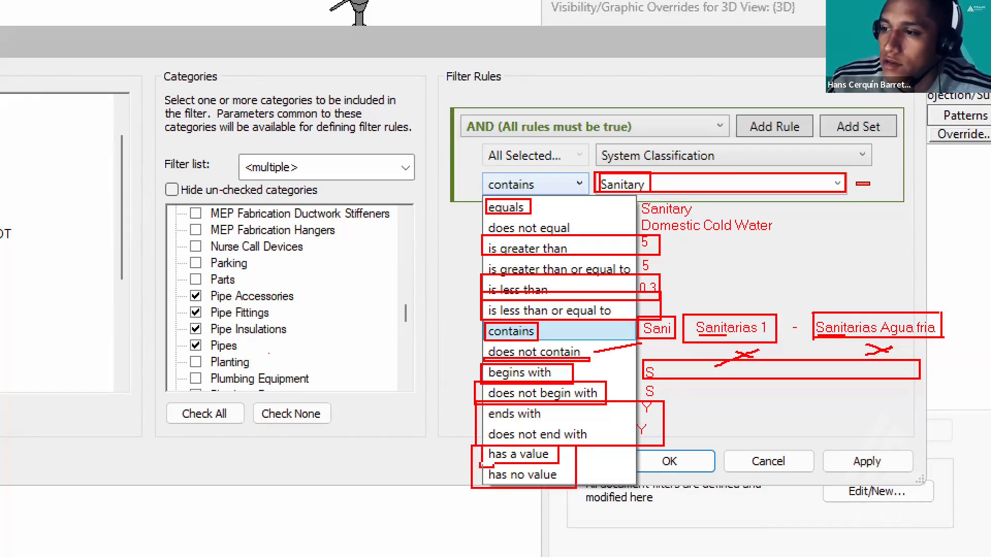
drag(480, 463, 565, 494)
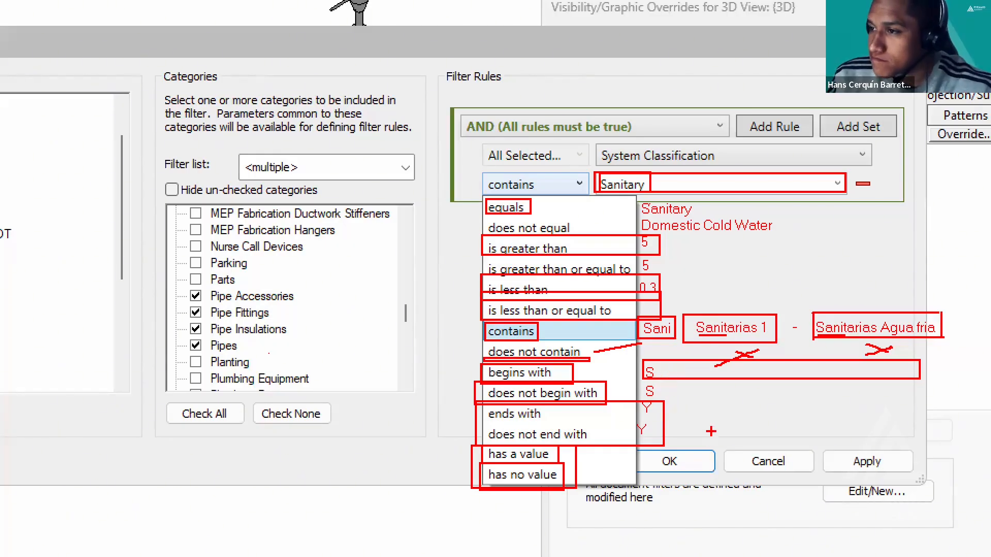
- Leave the annotations, accept the filter definitions and add the Desagüe filter to the 3D view's overrides
key(Escape)
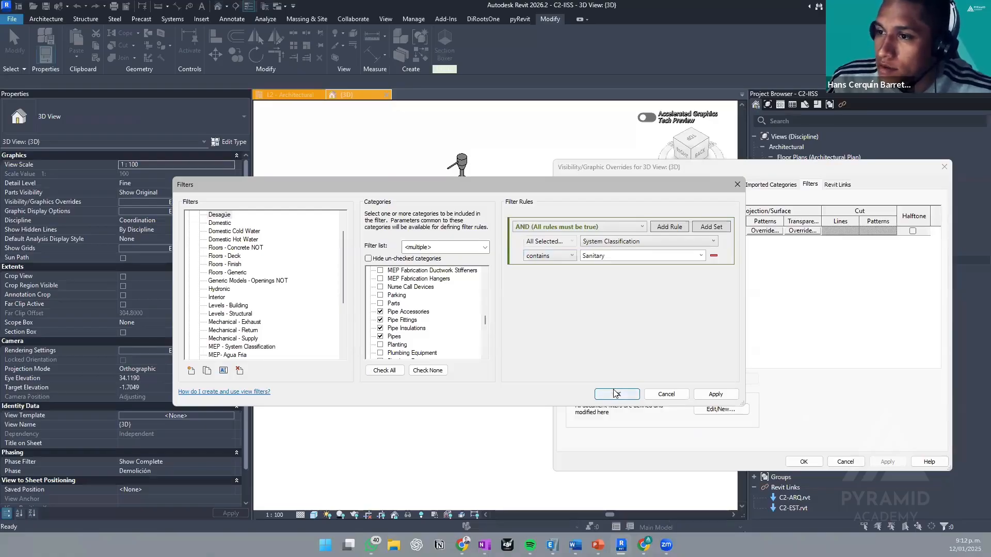
click(613, 391)
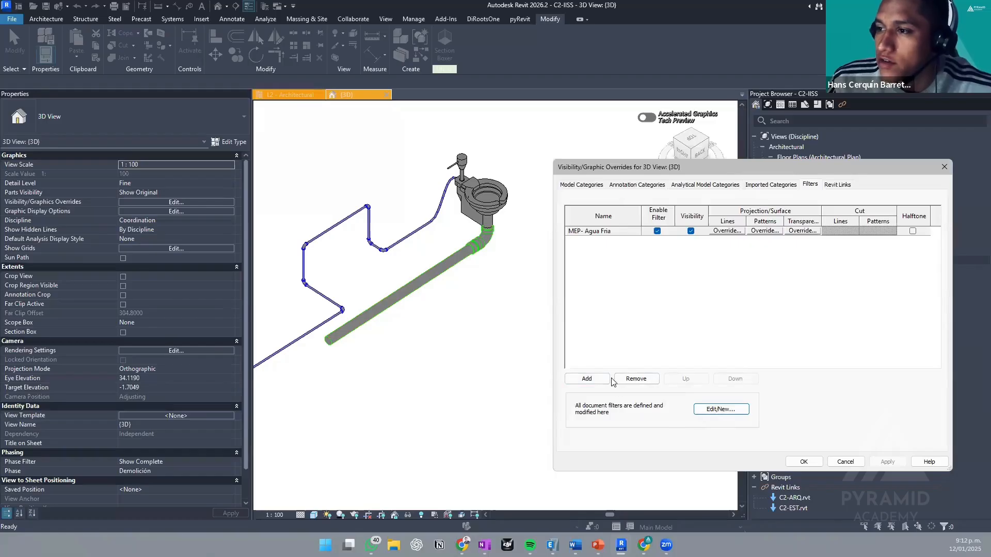
click(587, 379)
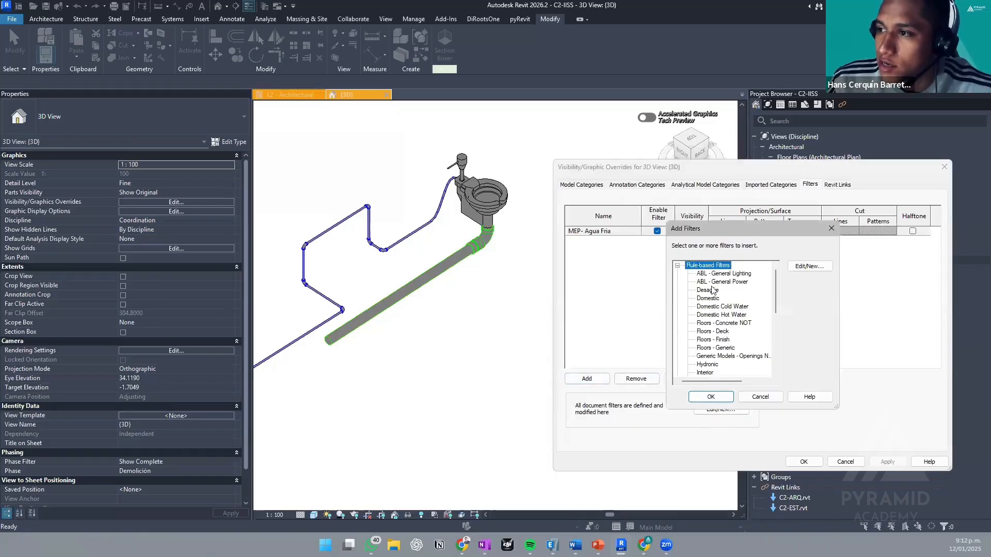
click(708, 290)
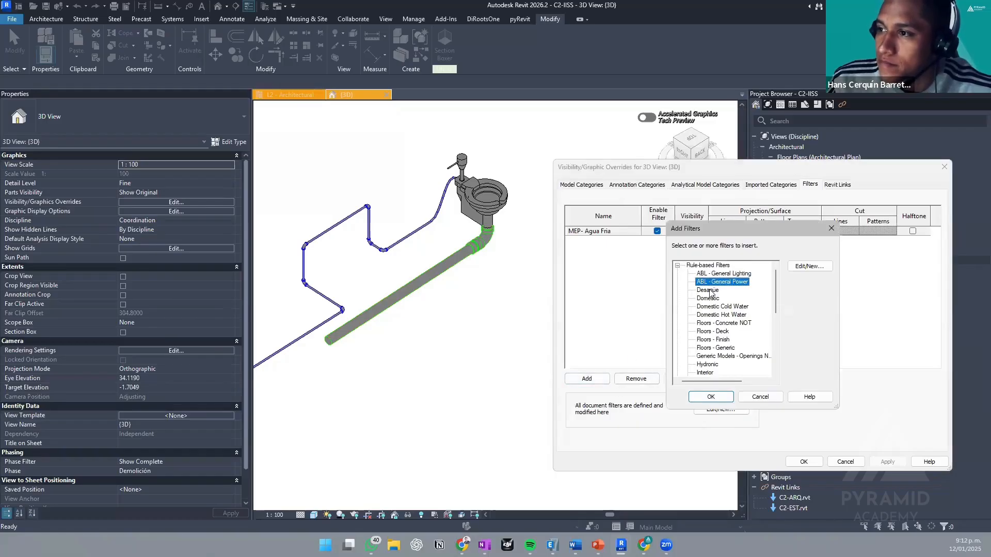
click(710, 397)
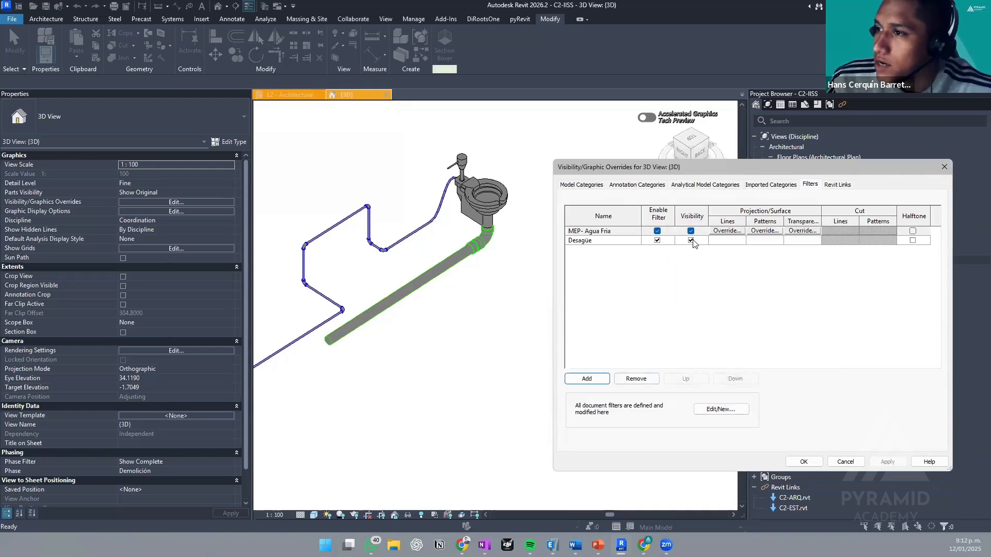
- Apply the view with Desagüe hidden, and show Desagüe again with the MEP- Agua Fria filter hidden instead
click(887, 461)
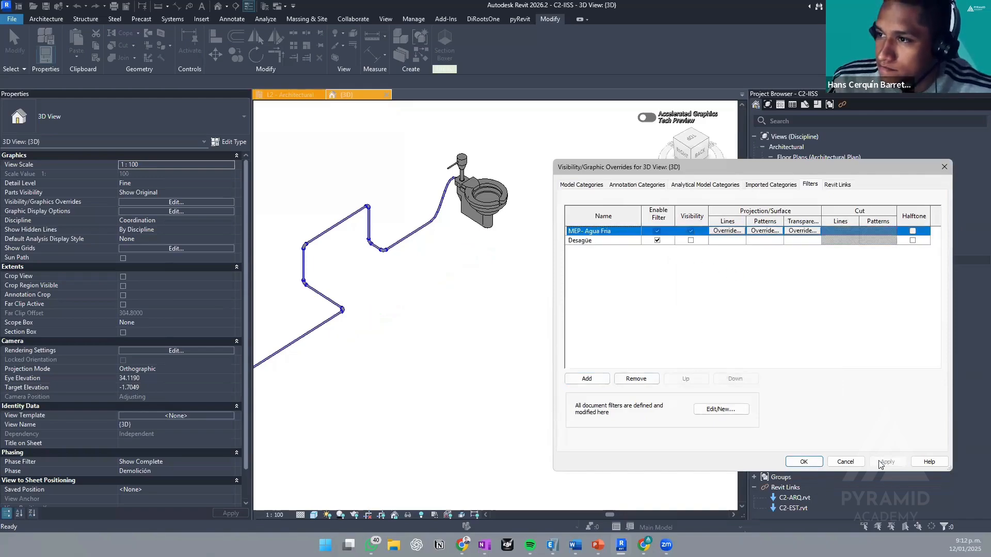
click(691, 241)
click(691, 231)
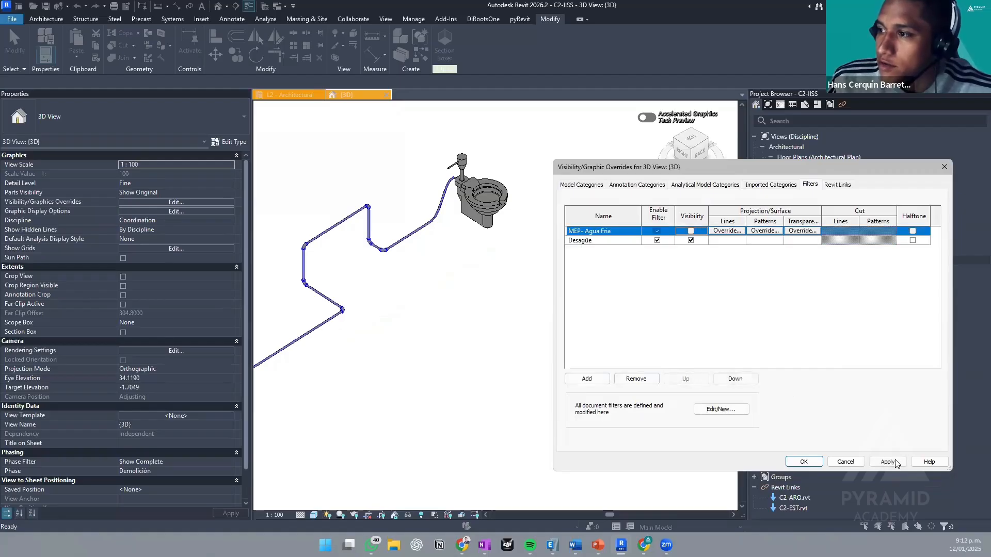
click(895, 462)
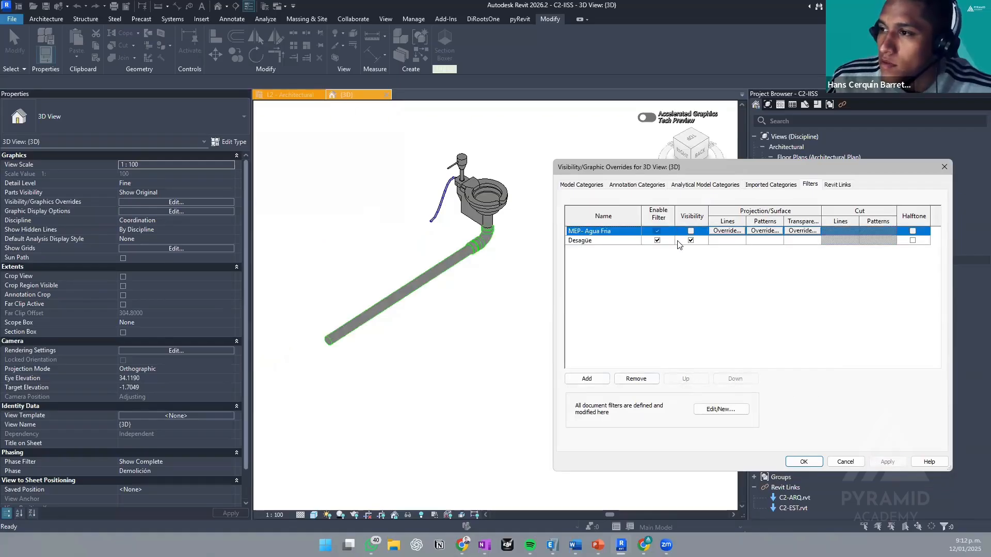
click(803, 463)
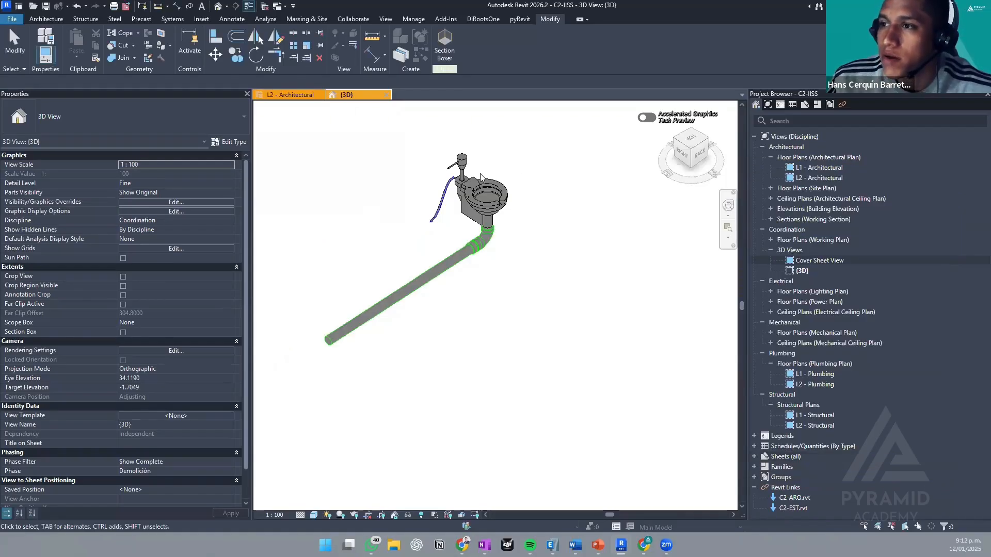
- Check the properties of the flexible pipe connected to the toilet
click(443, 197)
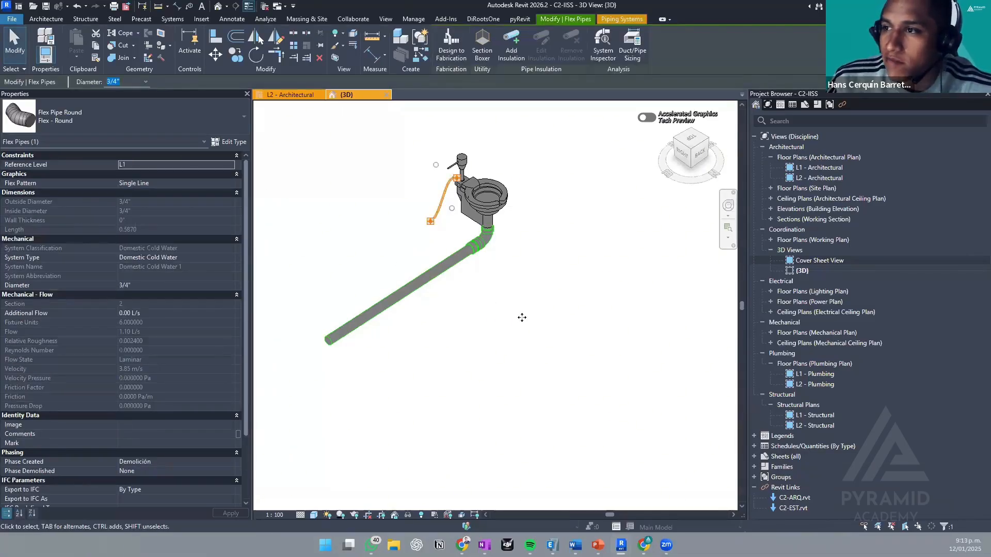
click(522, 317)
key(v)
key(v)
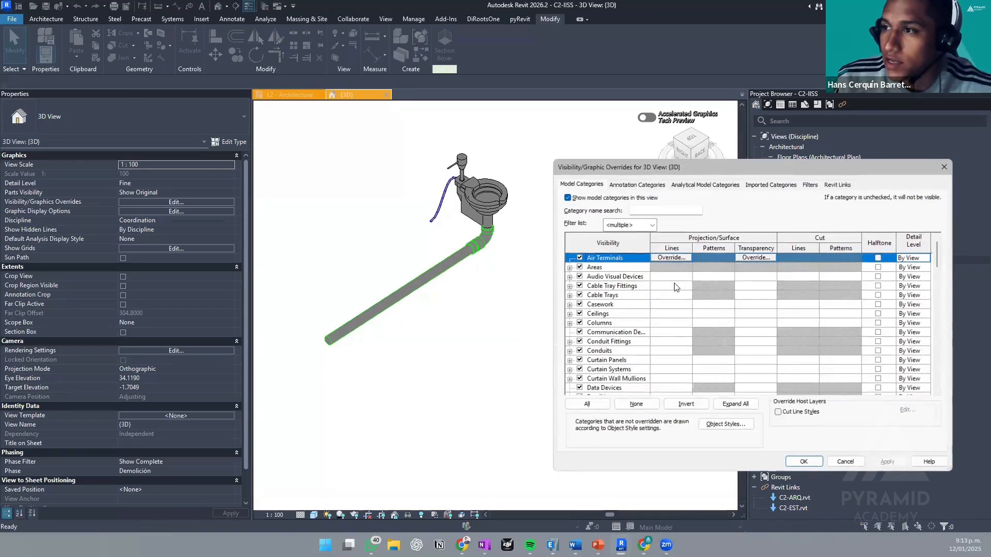
key(Escape)
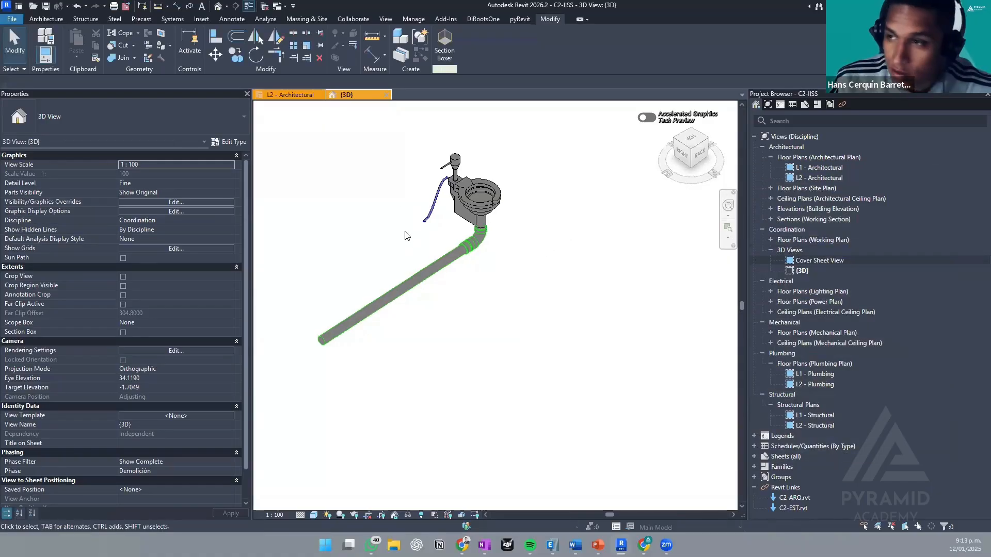
- In the 3D view's filter definitions, rename the Desagüe filter as "MEP - Desagüe"
key(v)
key(v)
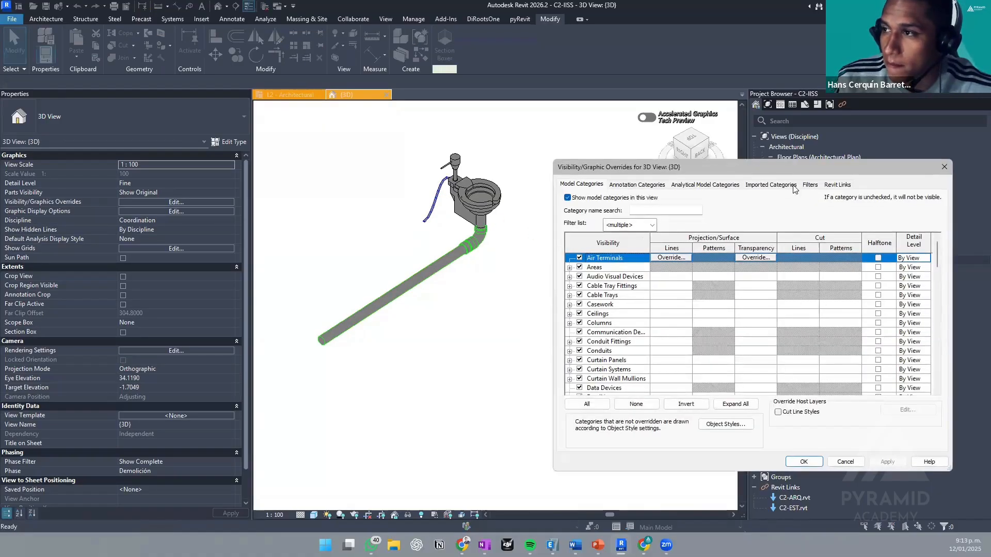
click(811, 184)
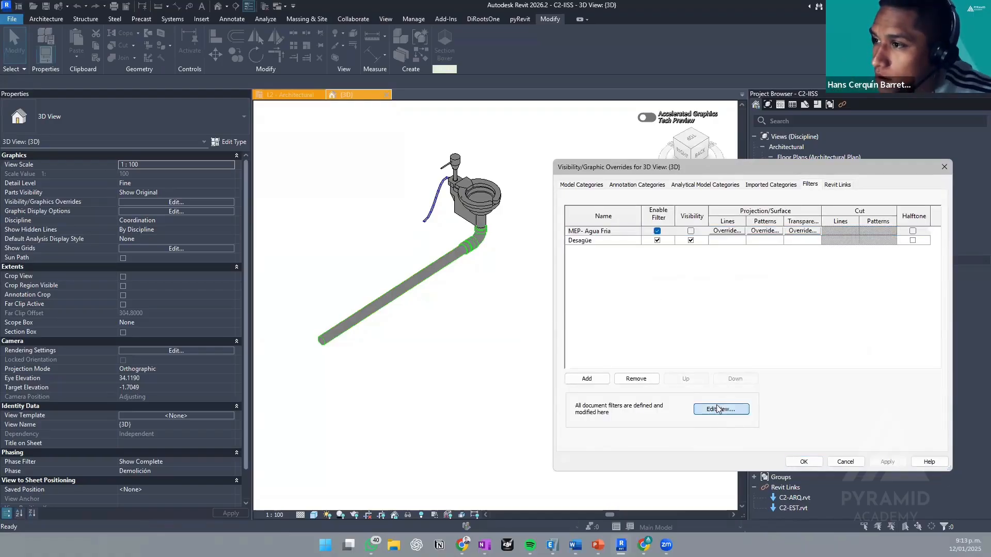
click(721, 410)
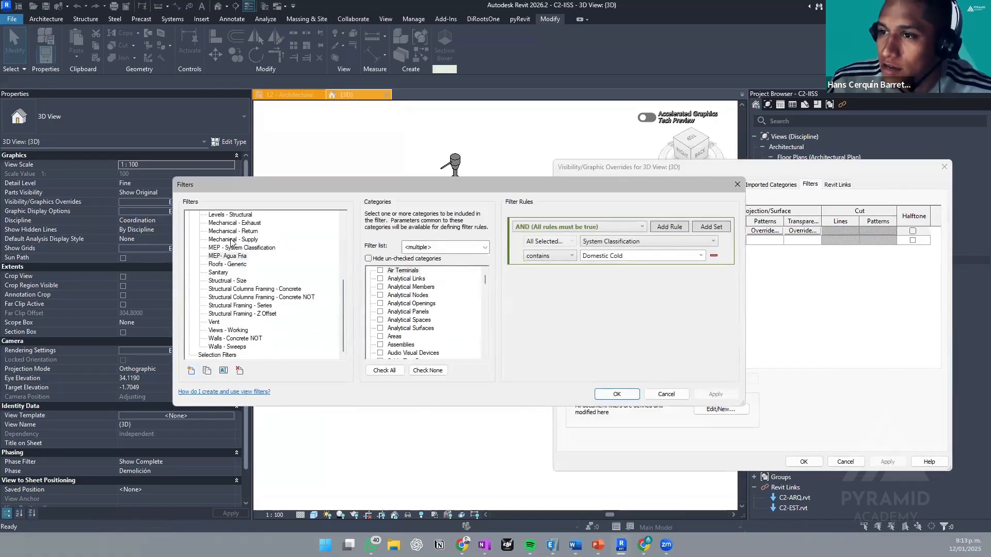
scroll(230, 244, up, 2)
scroll(230, 244, up, 3)
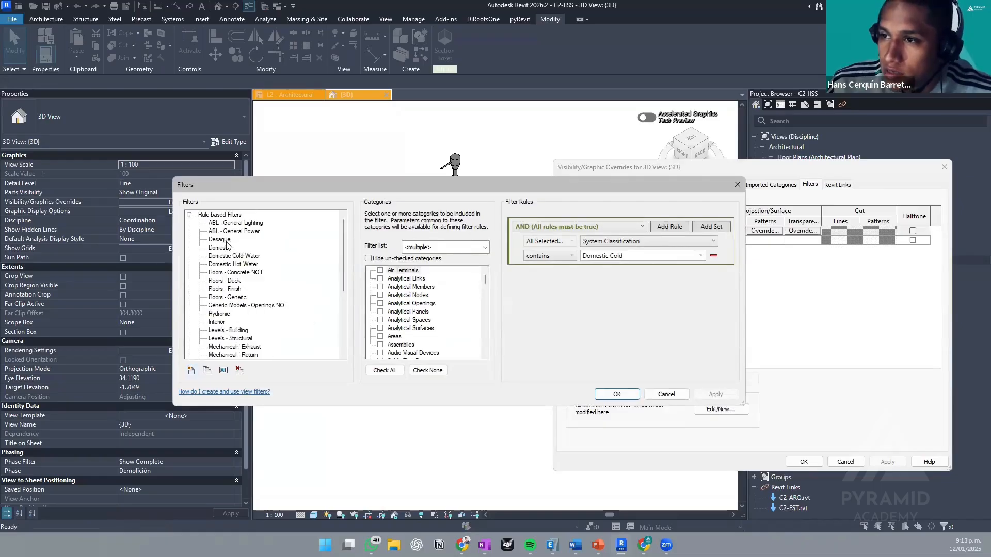
double_click(226, 242)
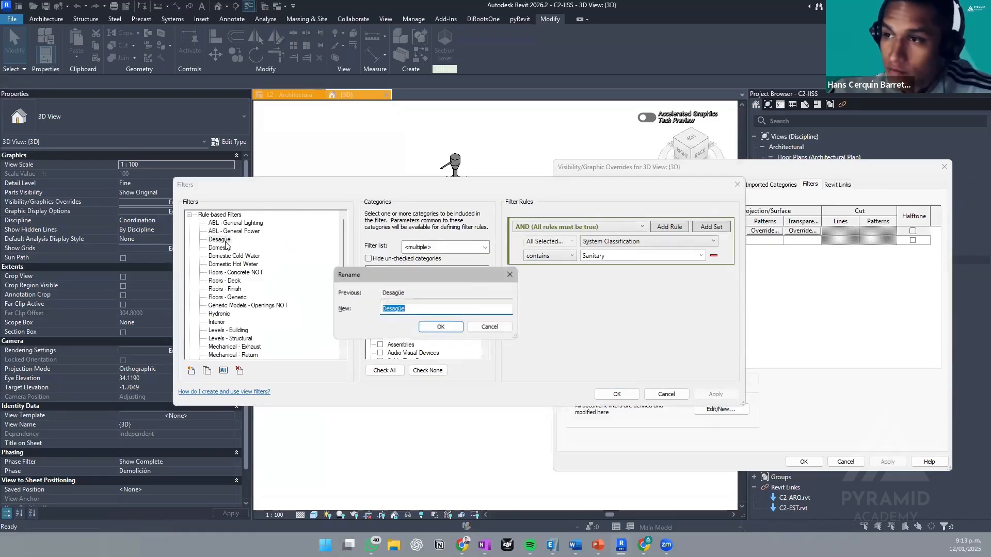
key(Left)
text(MEP)
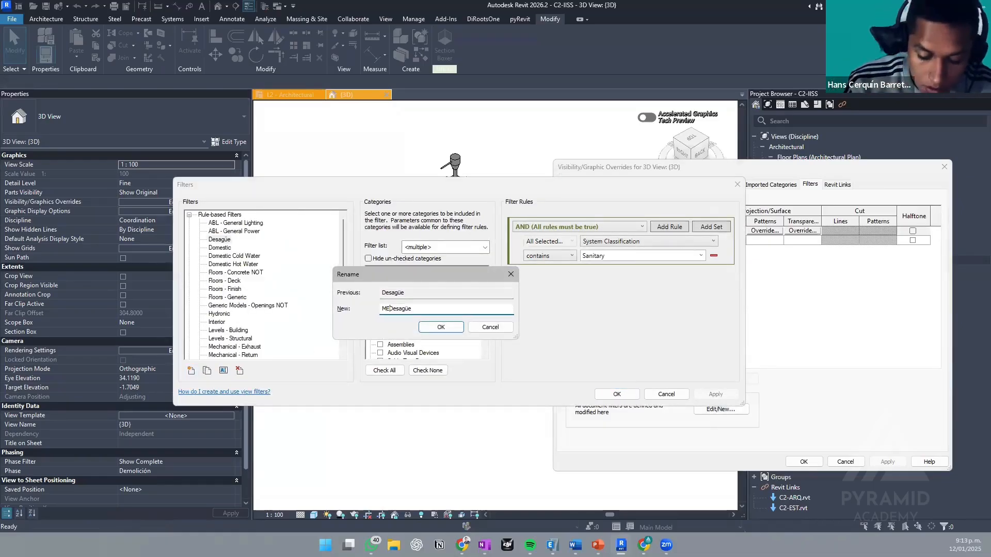
key(BackSpace)
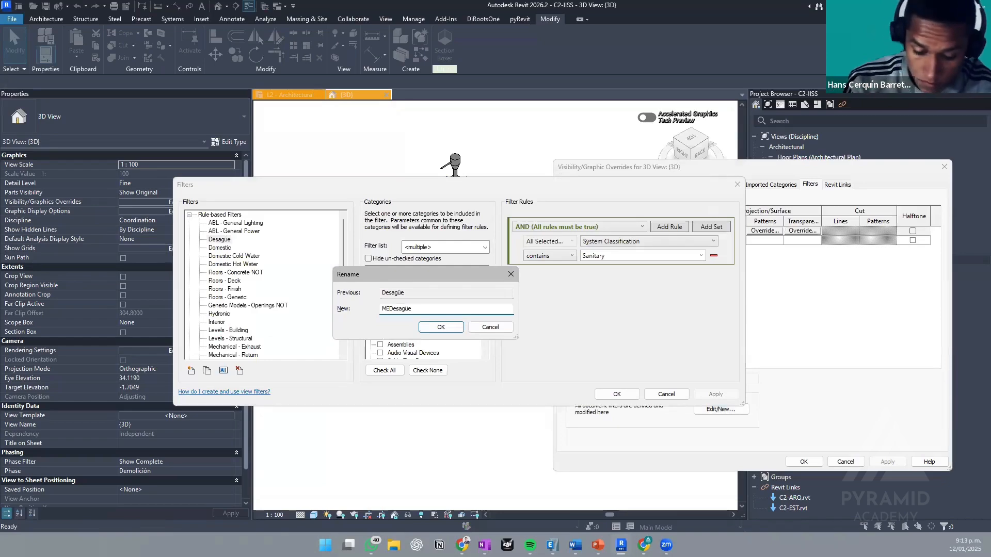
text(P -)
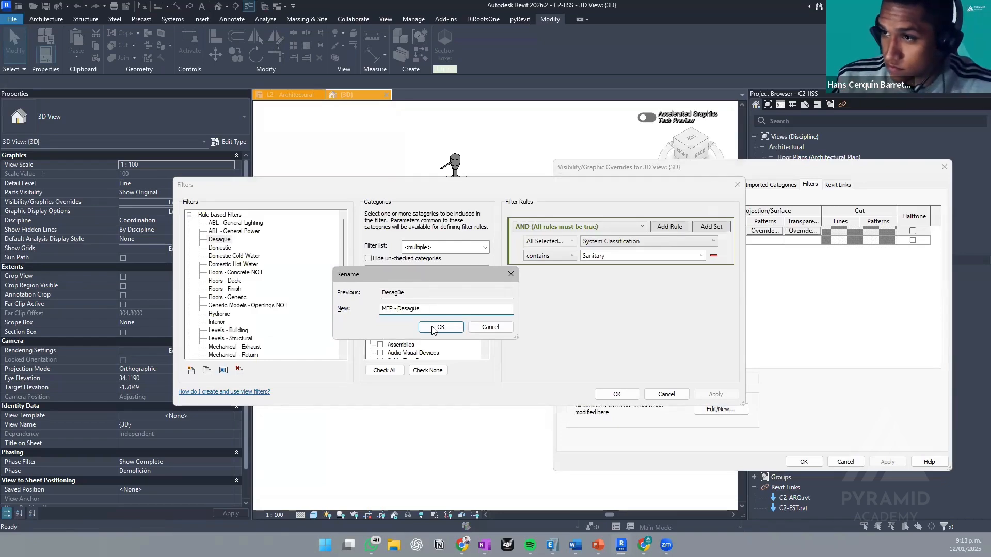
click(438, 327)
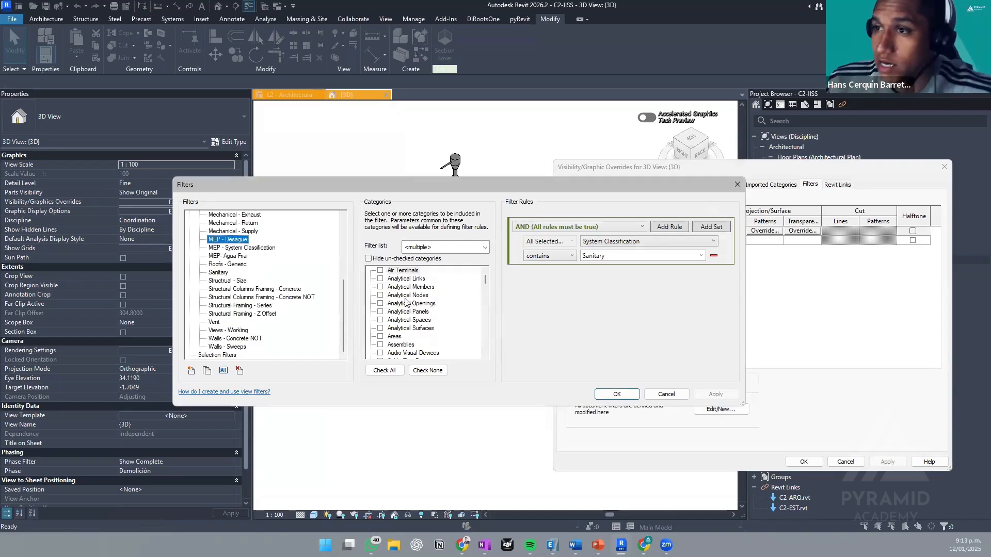
- Limit the category list of the MEP- Agua Fria filter to the Piping discipline only
click(245, 257)
click(258, 246)
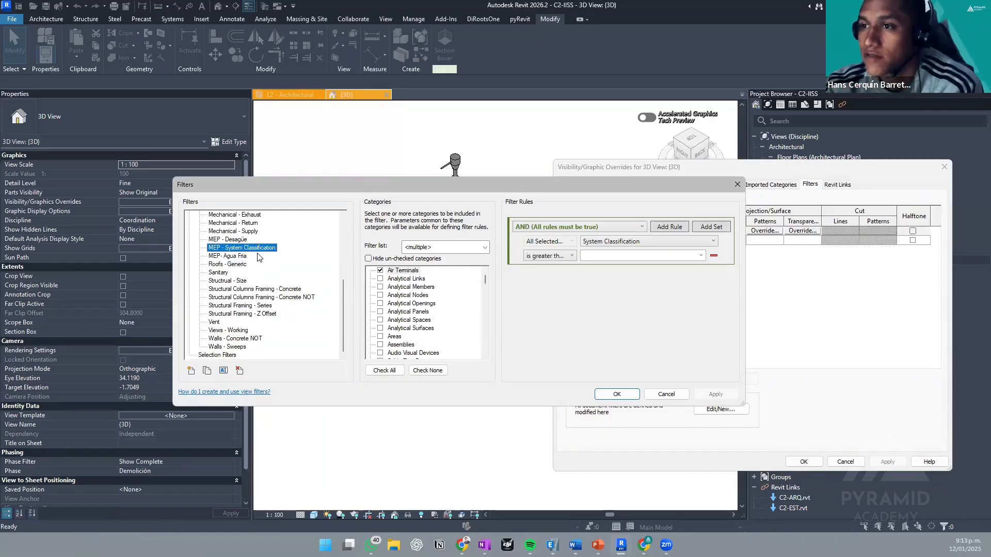
click(247, 257)
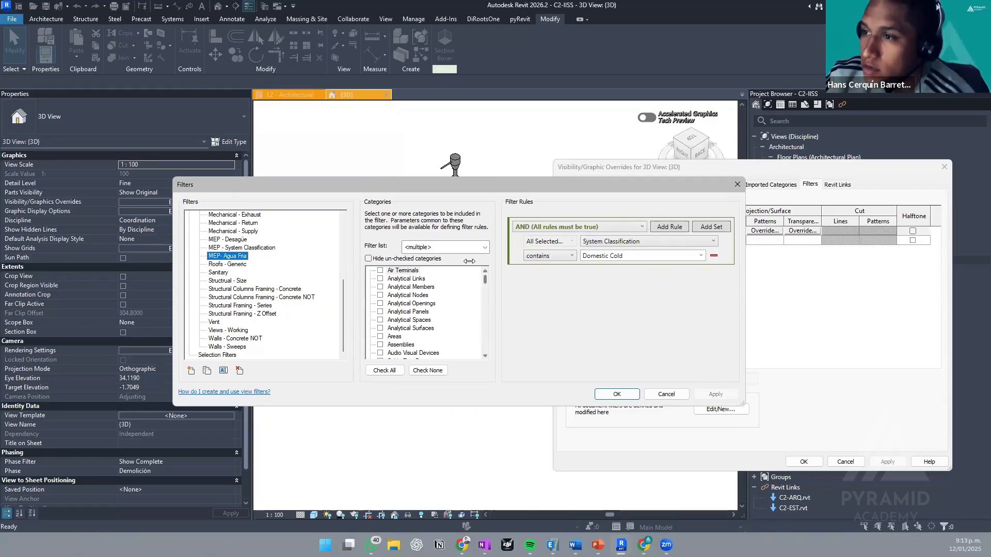
click(471, 244)
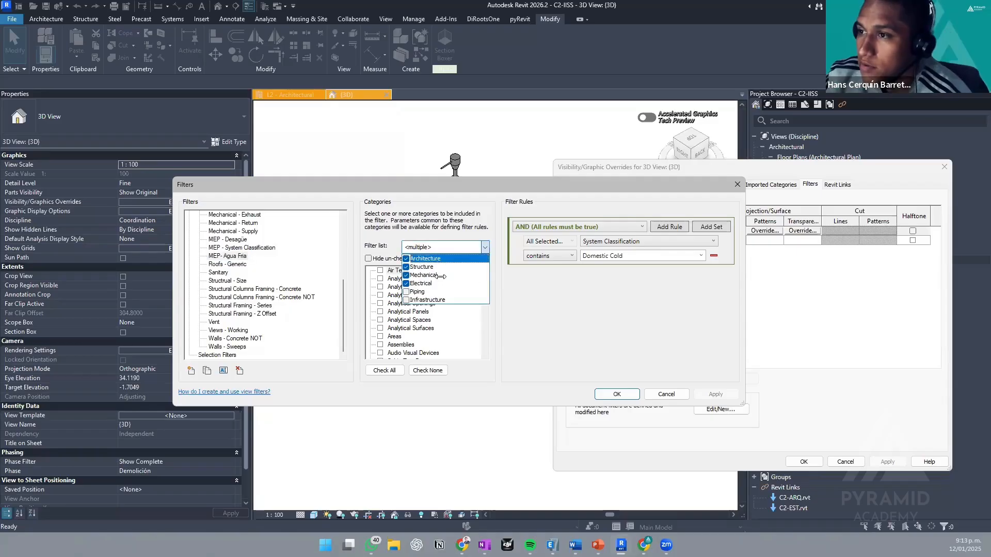
click(407, 283)
click(406, 275)
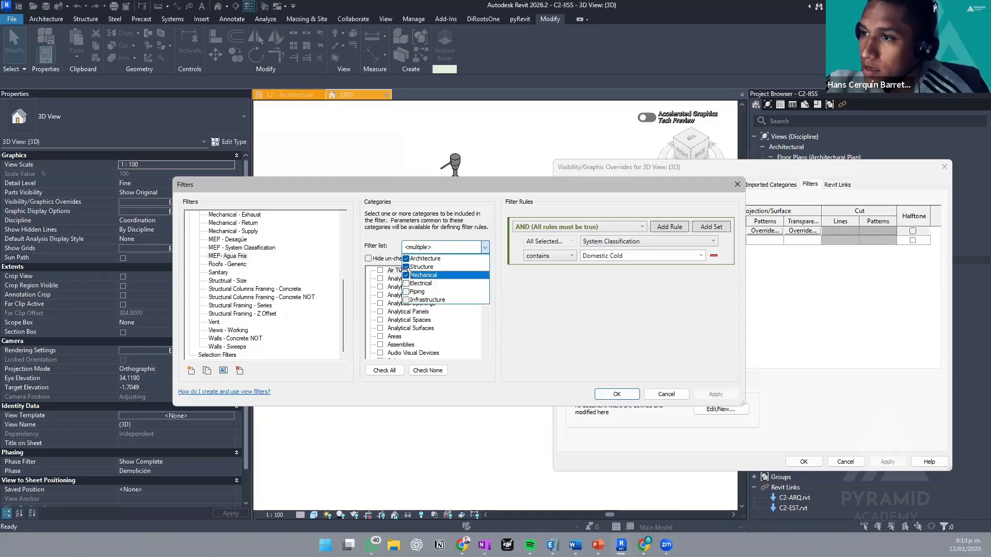
click(407, 267)
click(406, 258)
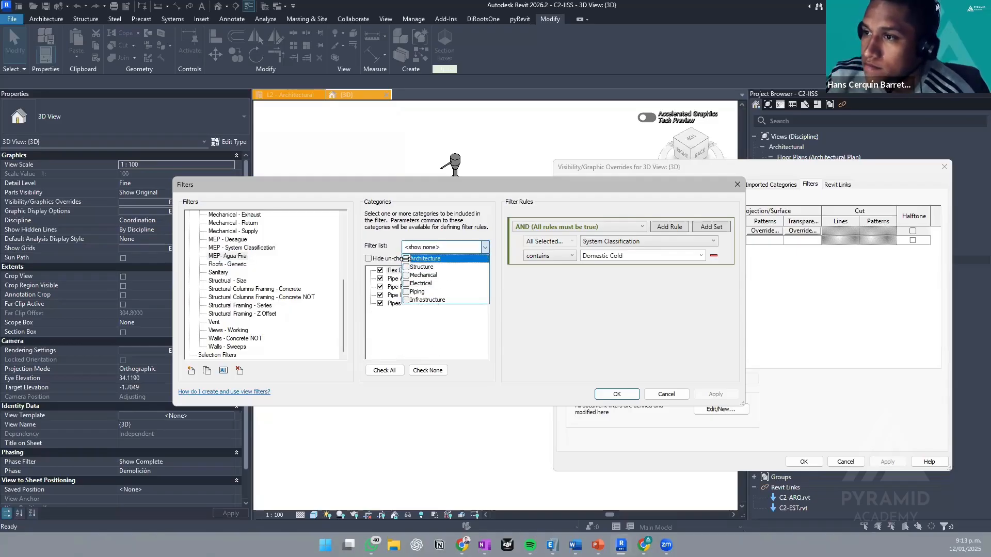
click(405, 292)
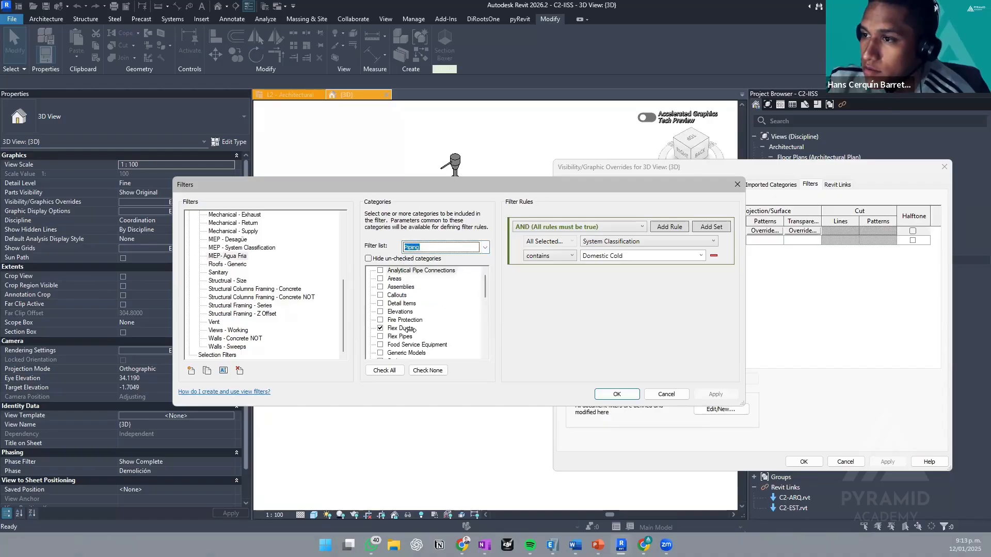
- Include Flex Pipes and exclude Flex Ducts in the MEP- Agua Fria filter, and accept the filter definitions
click(380, 336)
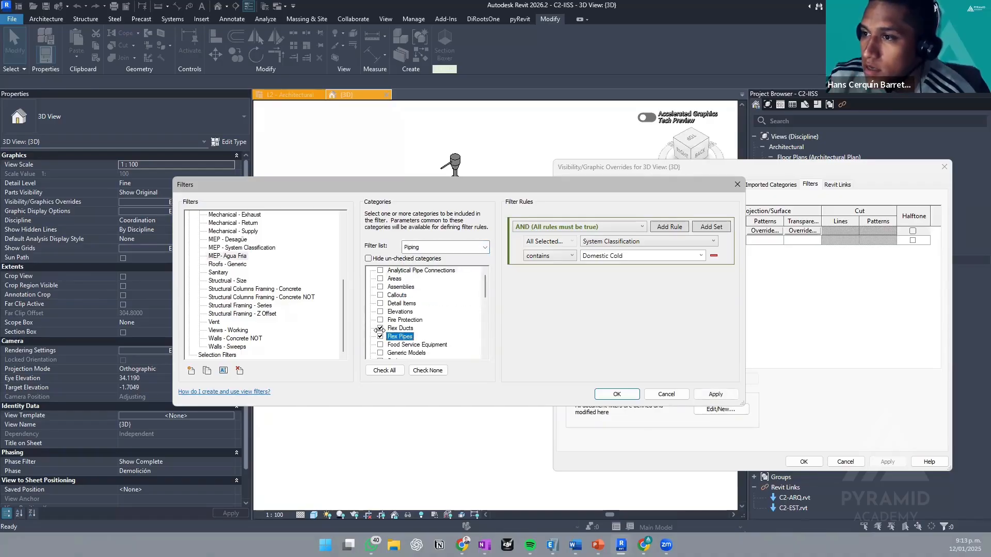
click(381, 328)
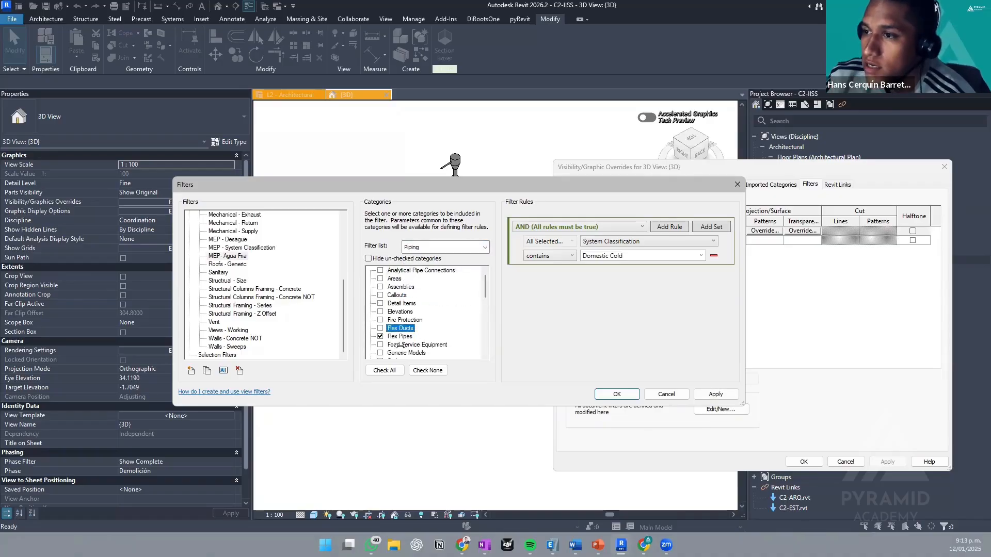
click(715, 395)
click(626, 394)
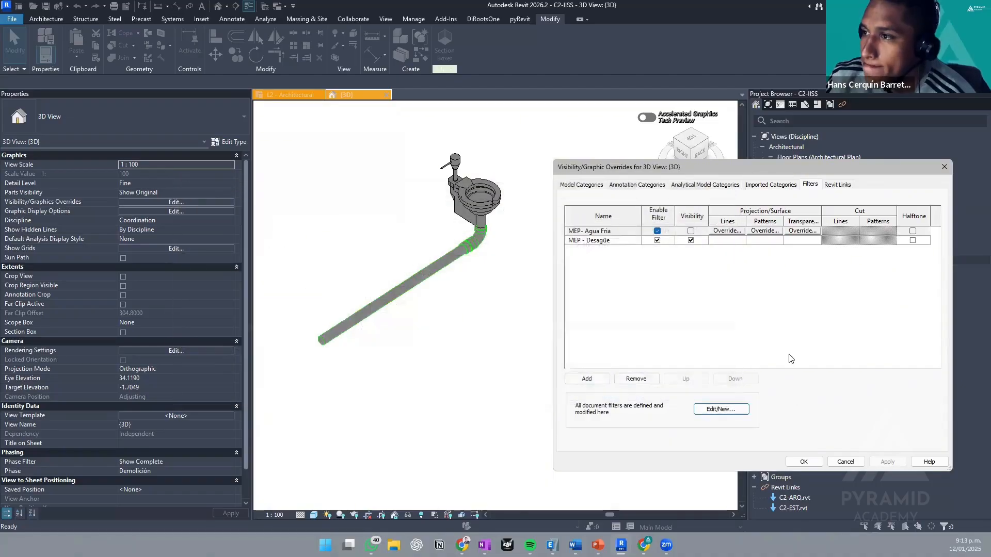
- Hide the elements of the MEP - Desagüe filter in the 3D view and accept the overrides
click(691, 241)
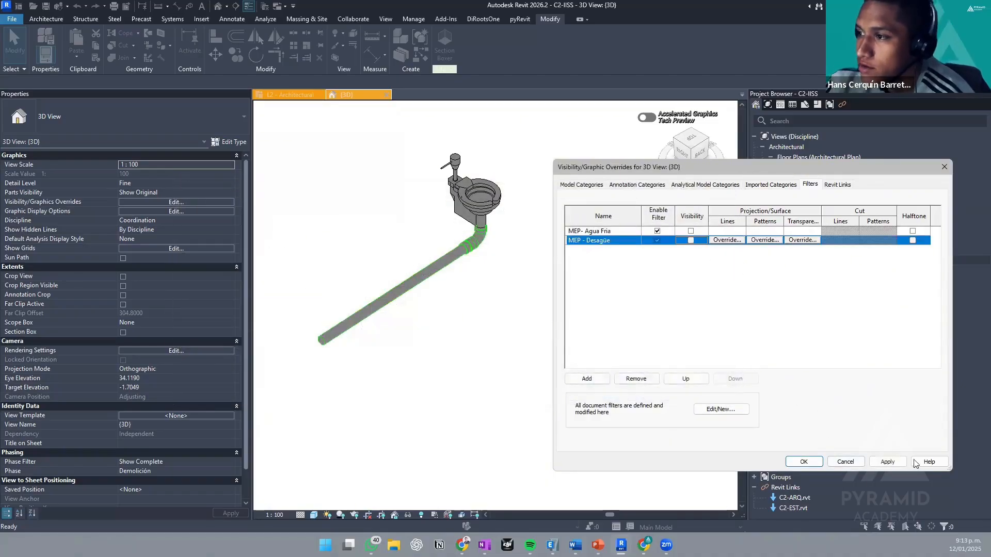
click(888, 462)
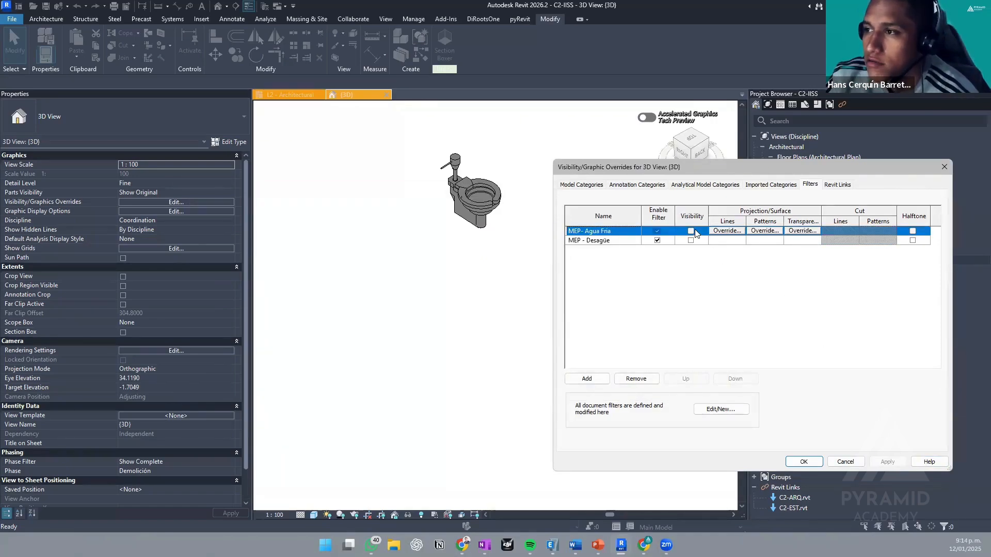
click(804, 461)
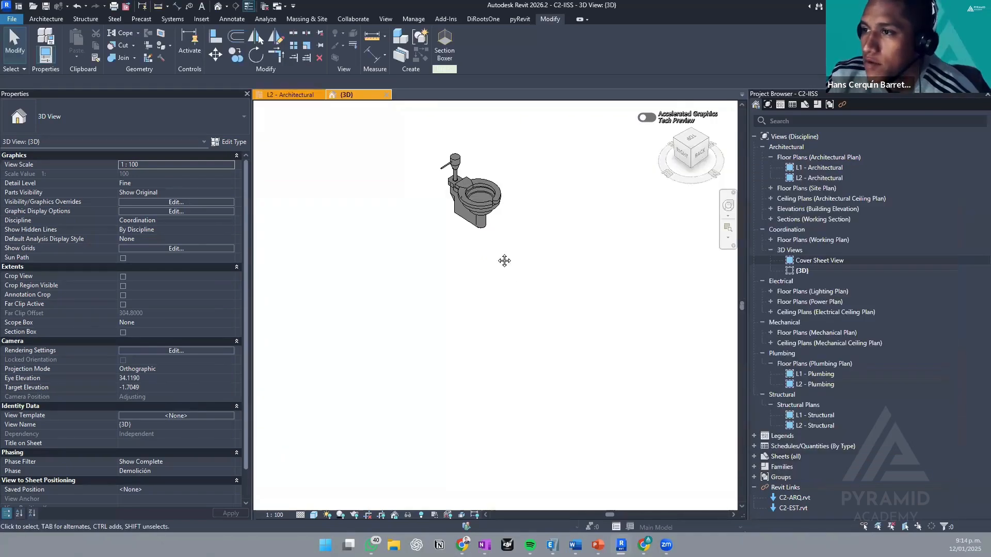
middle_drag(505, 261, 547, 306)
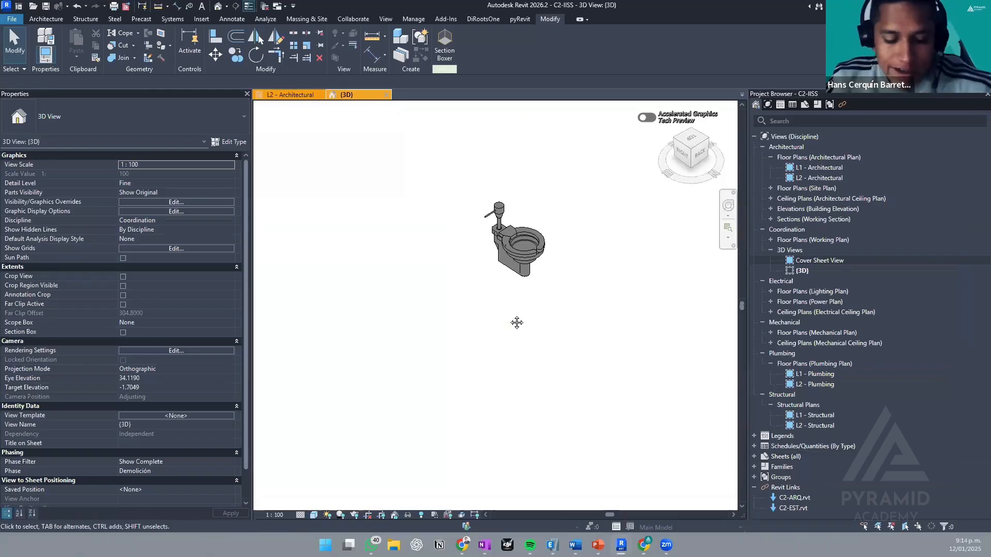
- Make the MEP- Agua Fria filter visible again in the 3D view's overrides and dismiss the save reminder without saving
key(v)
key(v)
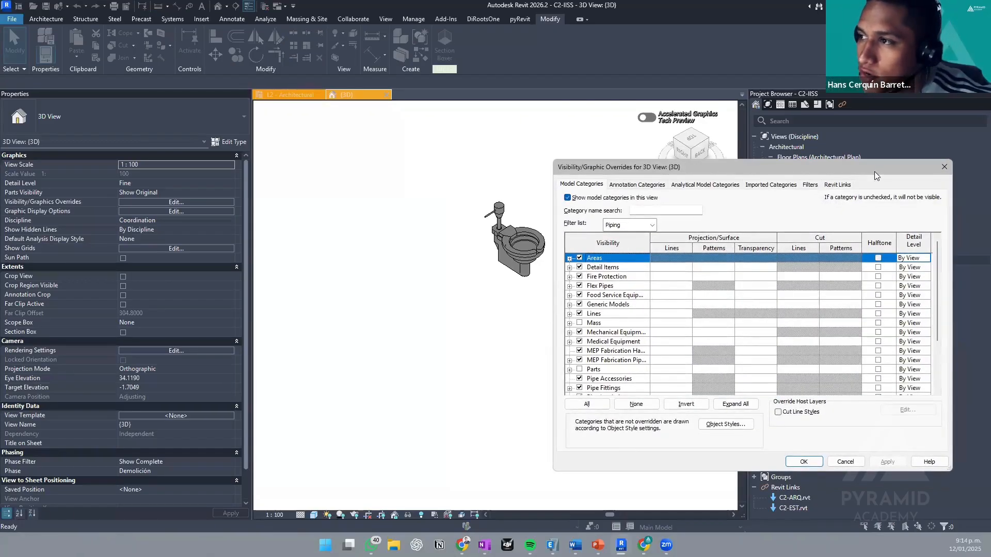
click(836, 185)
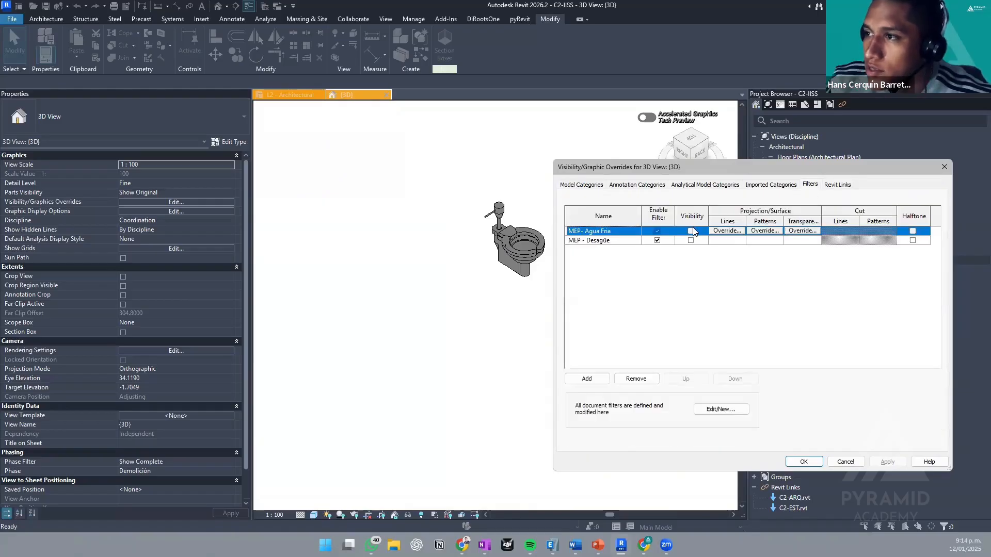
click(692, 231)
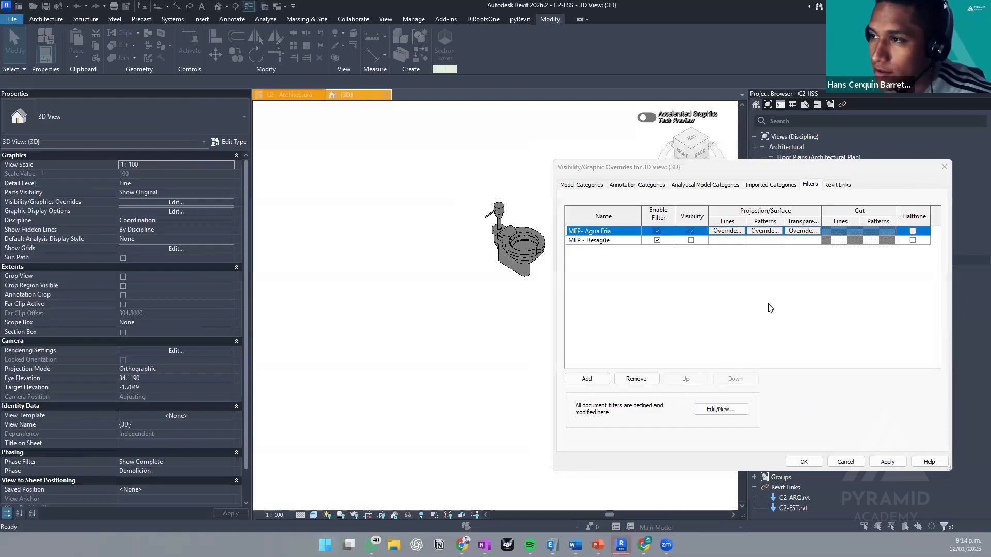
click(886, 462)
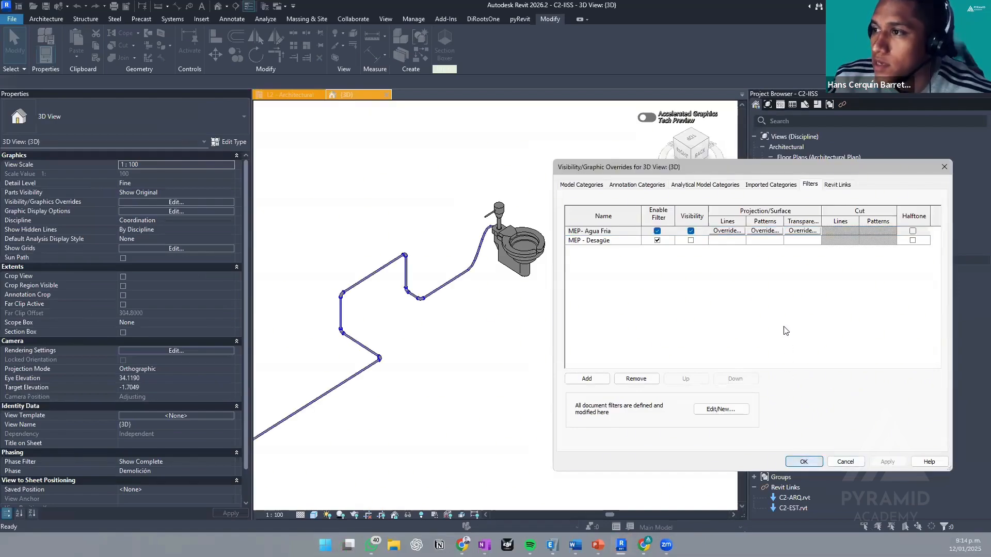
click(807, 461)
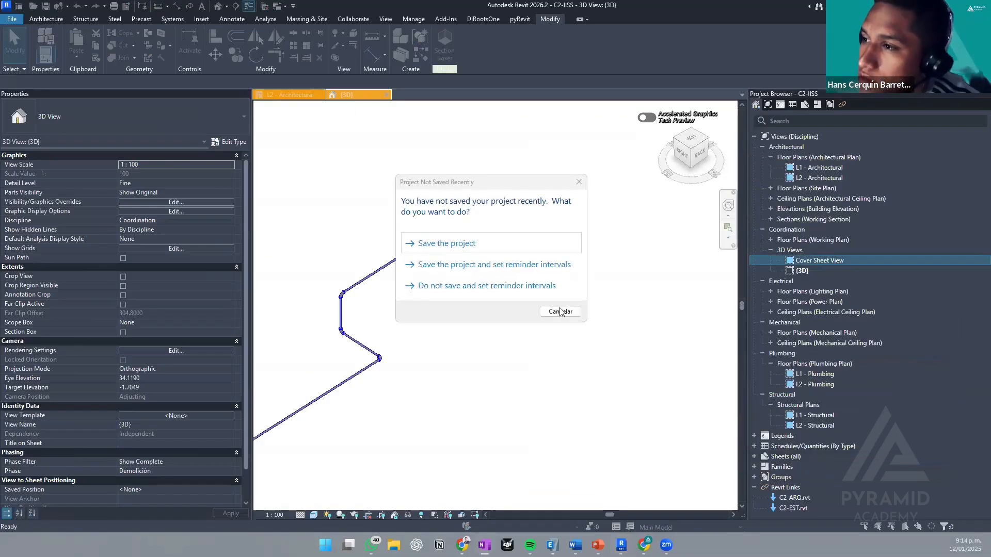
click(561, 312)
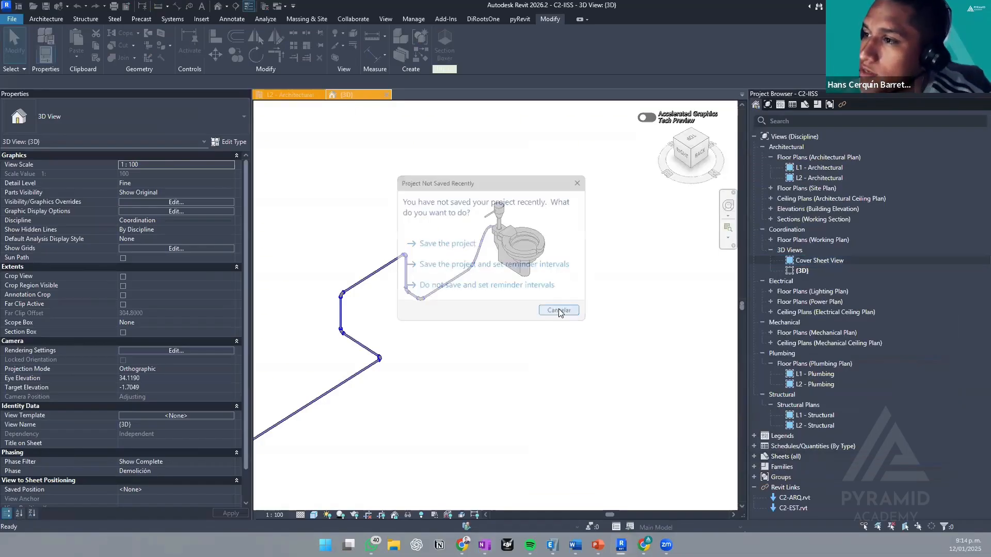
- Duplicate the {3D} view with detailing, and duplicate the resulting copy with detailing as well
click(800, 271)
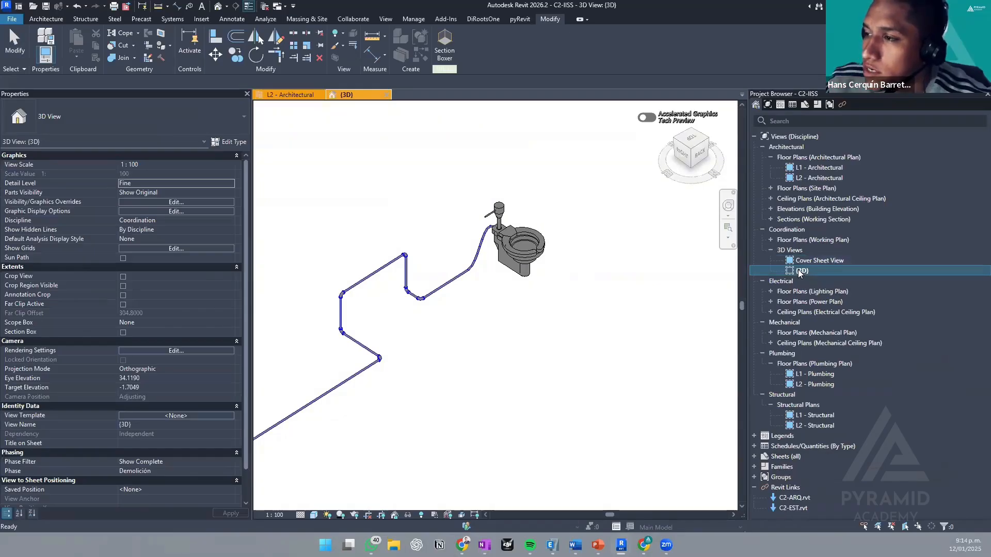
right_click(800, 272)
mouse_move(909, 370)
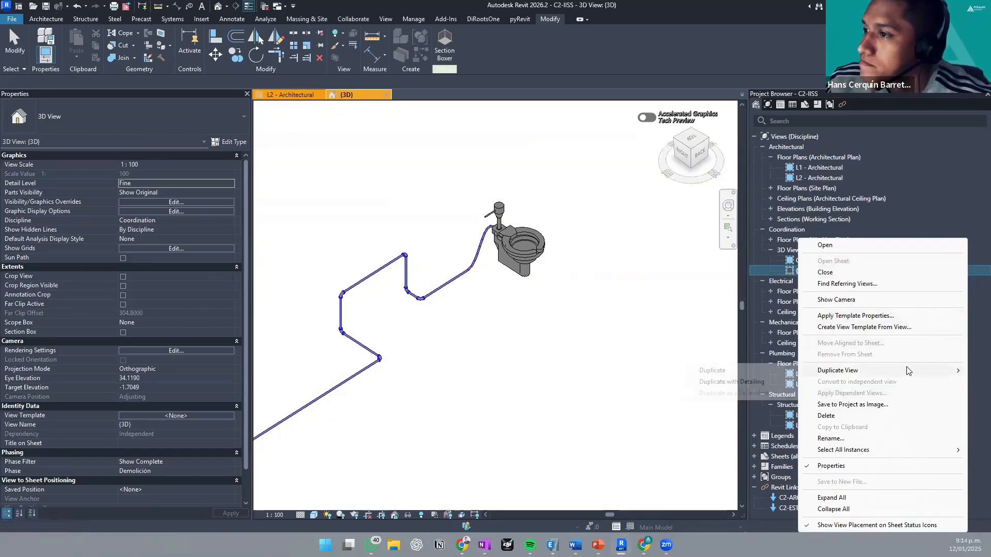
click(751, 381)
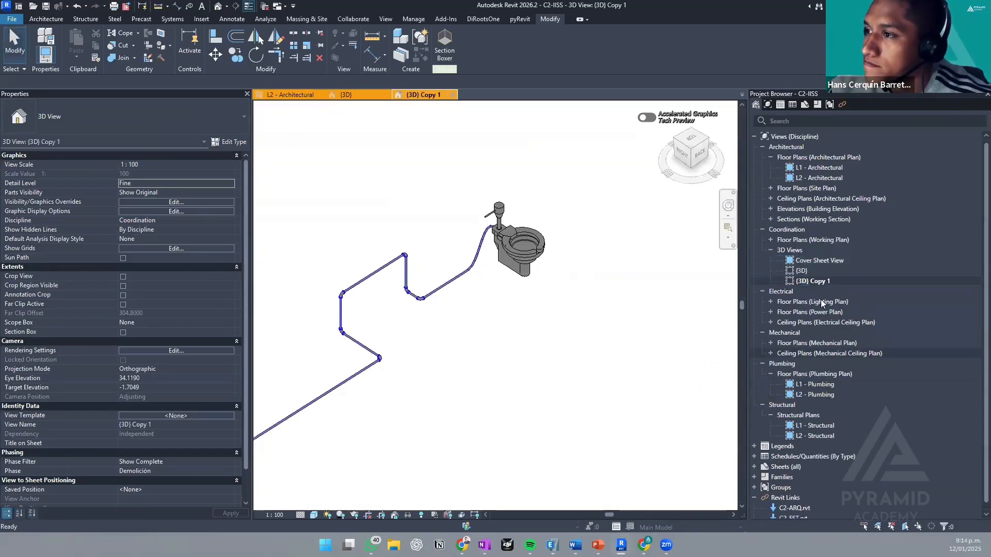
right_click(815, 281)
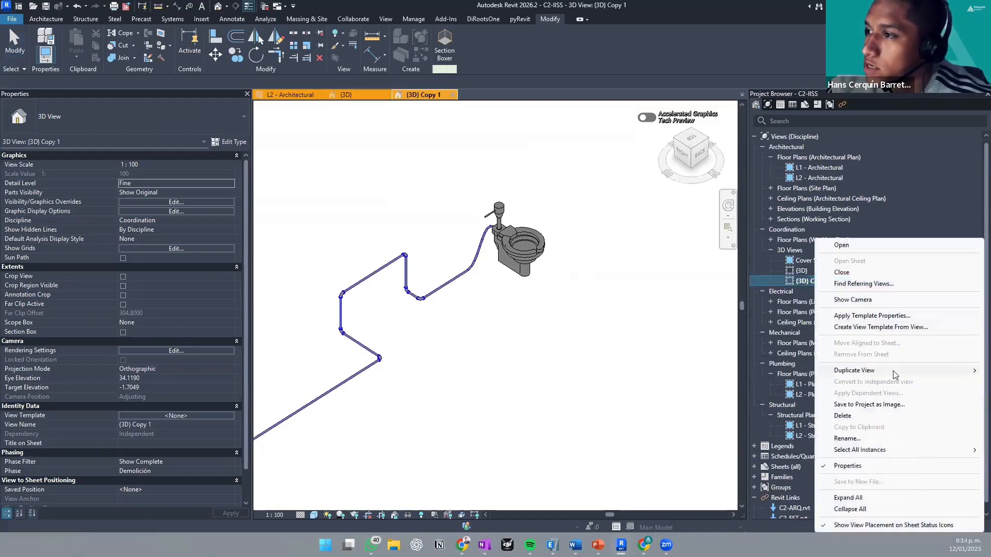
mouse_move(895, 370)
click(775, 382)
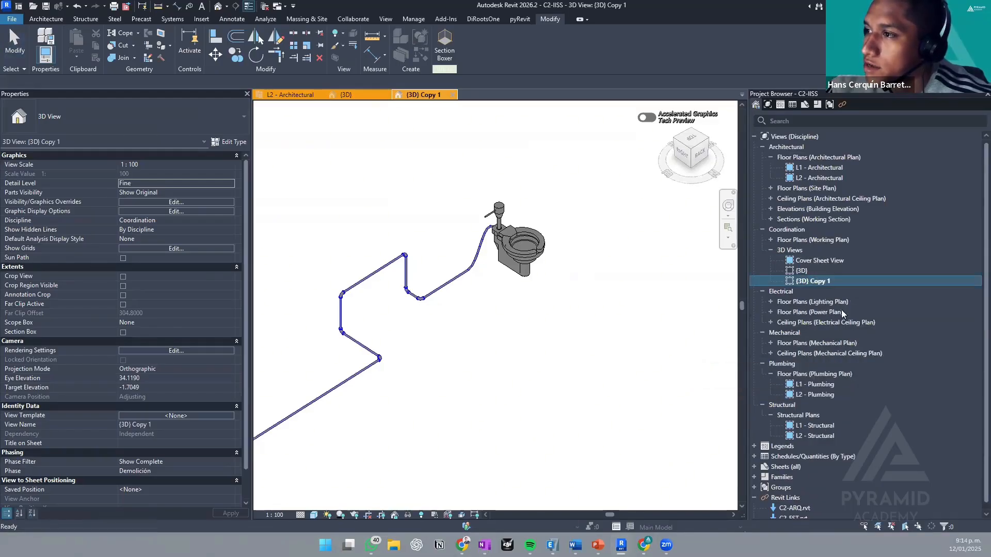
- Set the discipline of both duplicated 3D views, {3D} Copy 1 and {3D} Copy 1 Copy 1, to Plumbing
click(826, 281)
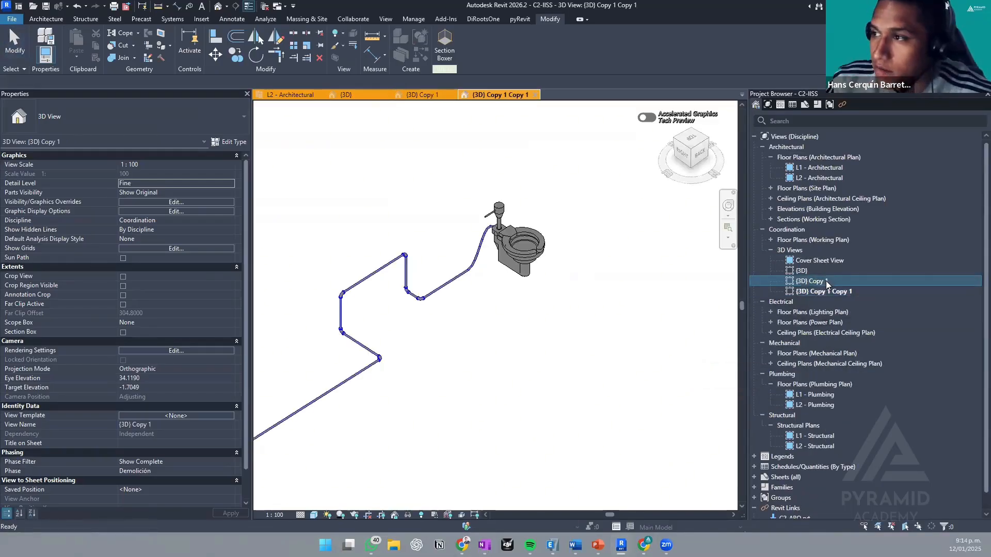
click(828, 293)
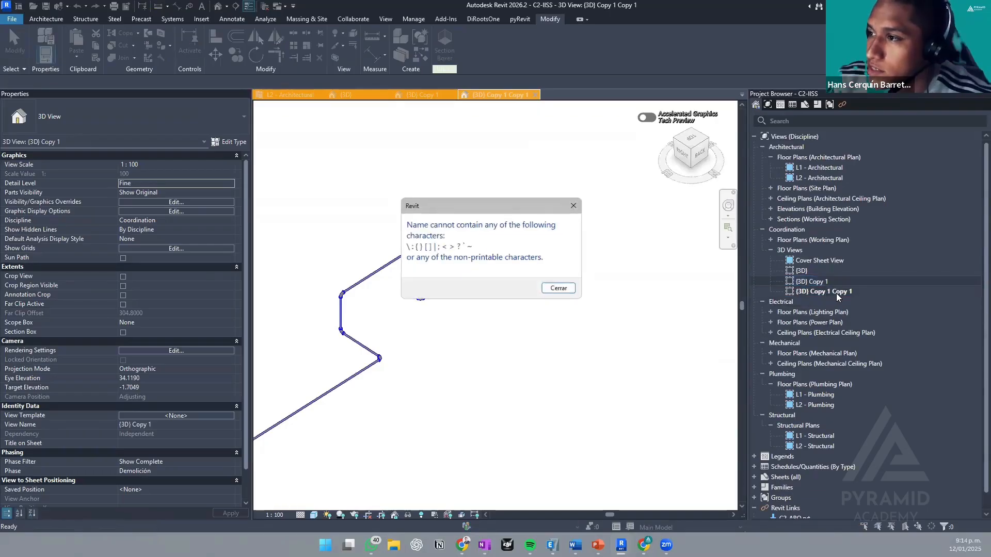
key(Return)
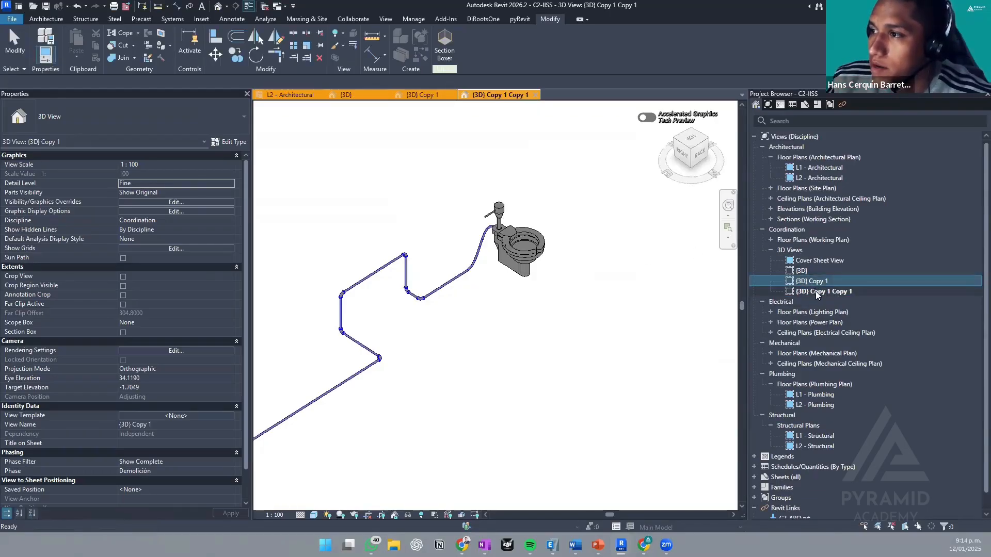
ctrl+click(821, 292)
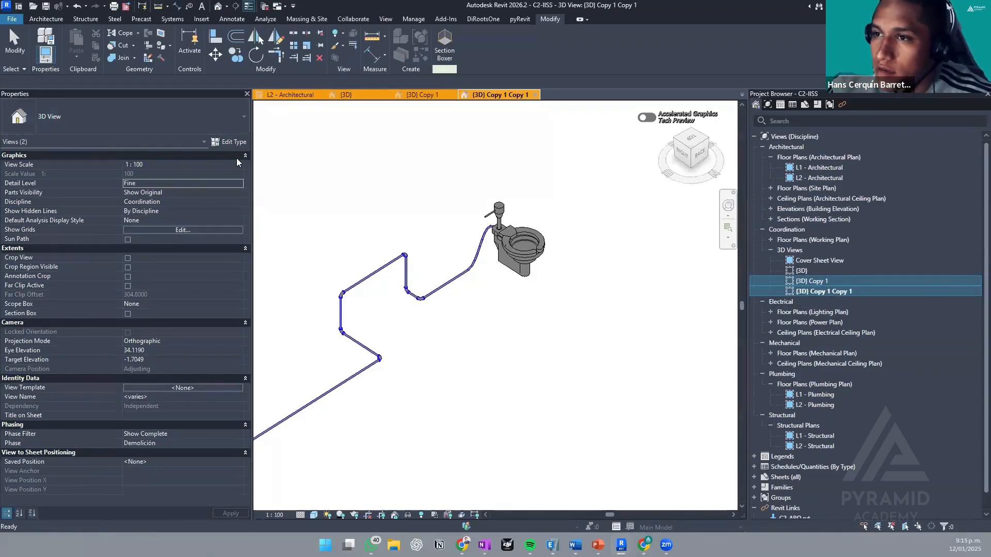
click(237, 201)
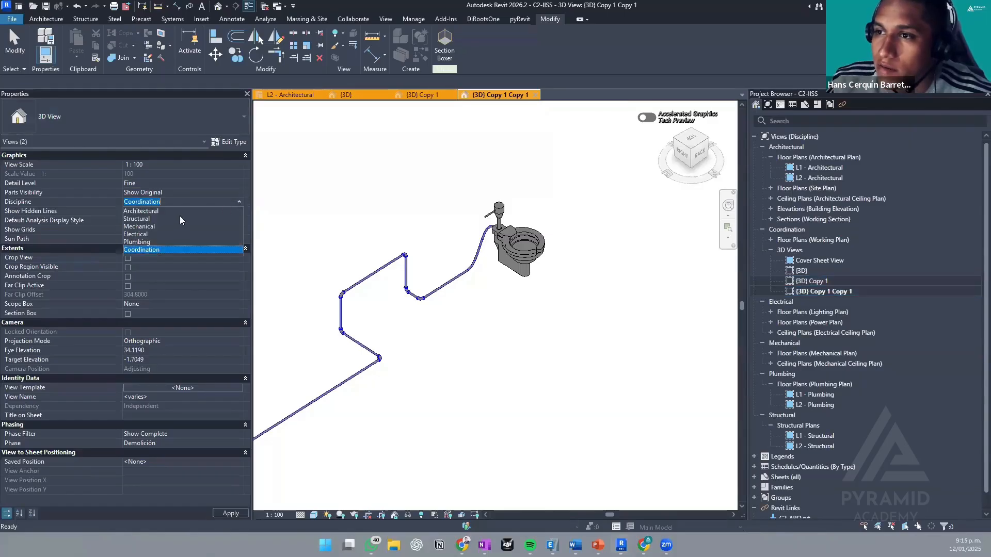
click(216, 243)
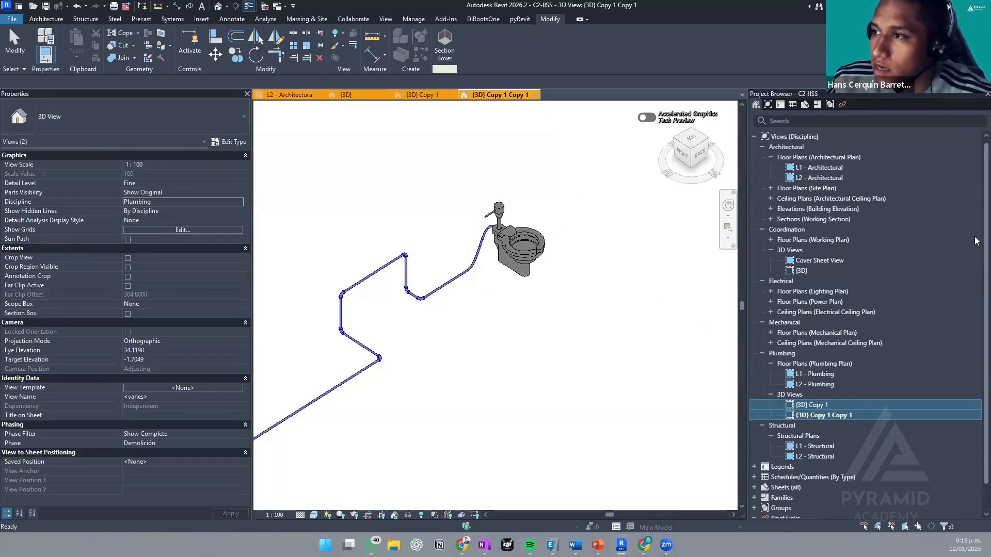
- Collapse the Architectural, Coordination, Electrical, Mechanical and Structural view groups in the Project Browser, leaving Plumbing expanded
click(762, 147)
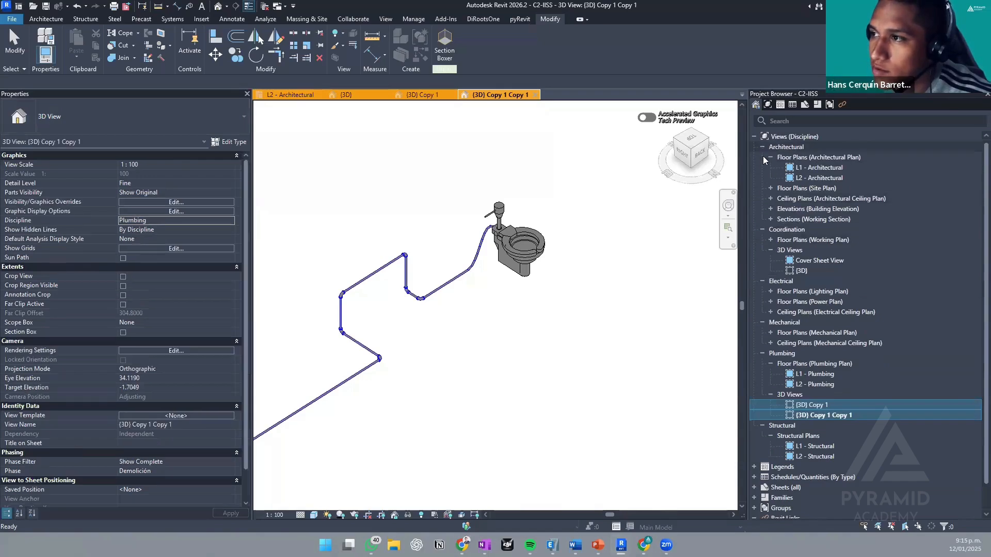
click(763, 157)
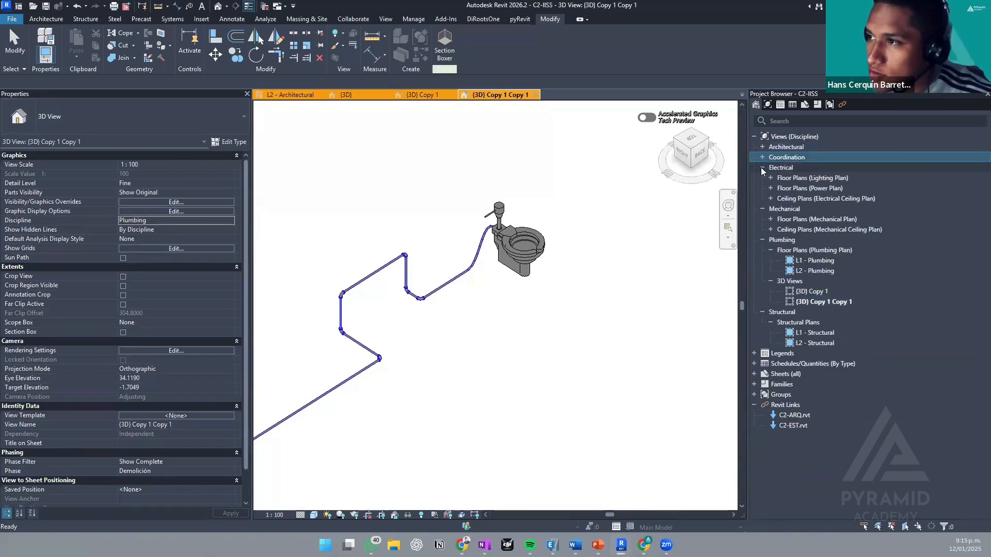
click(762, 167)
click(762, 178)
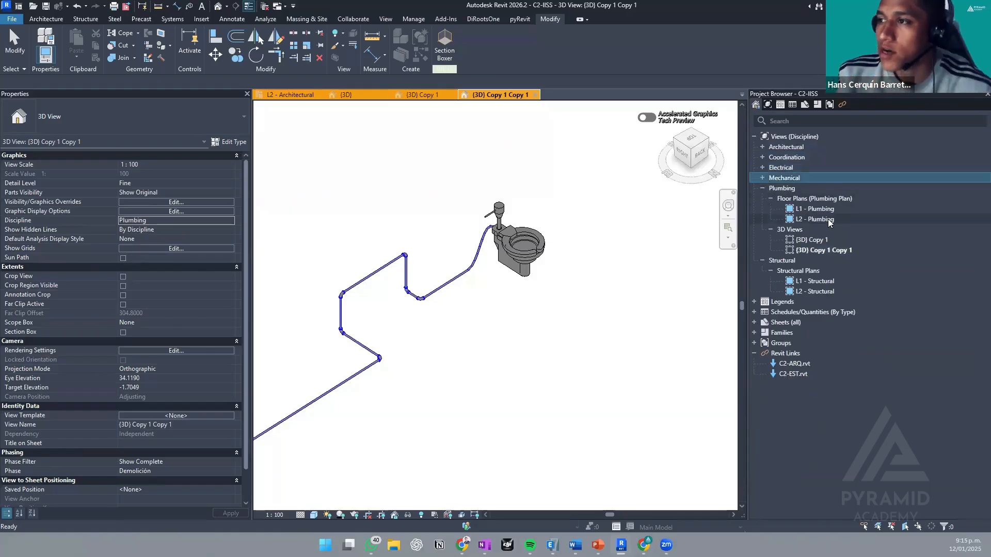
click(763, 261)
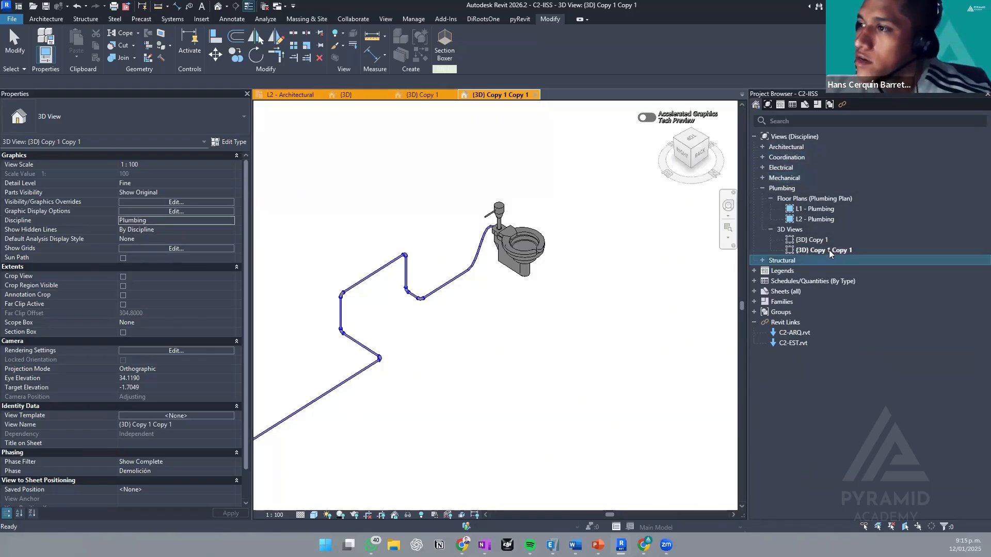
- Rename the {3D} Copy 1 view under Plumbing as "3D - Desagüe"
click(821, 241)
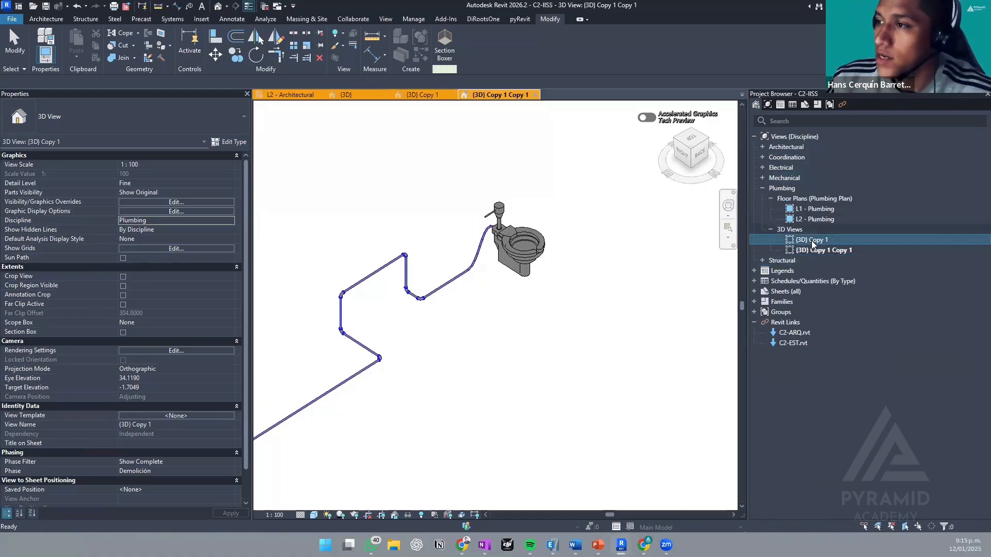
click(814, 241)
text(2)
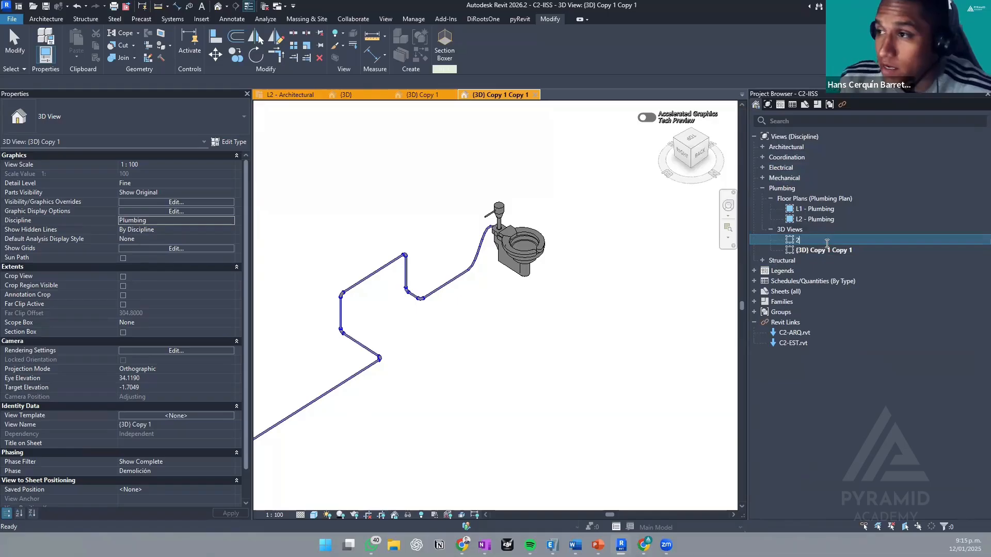
key(BackSpace)
text(d)
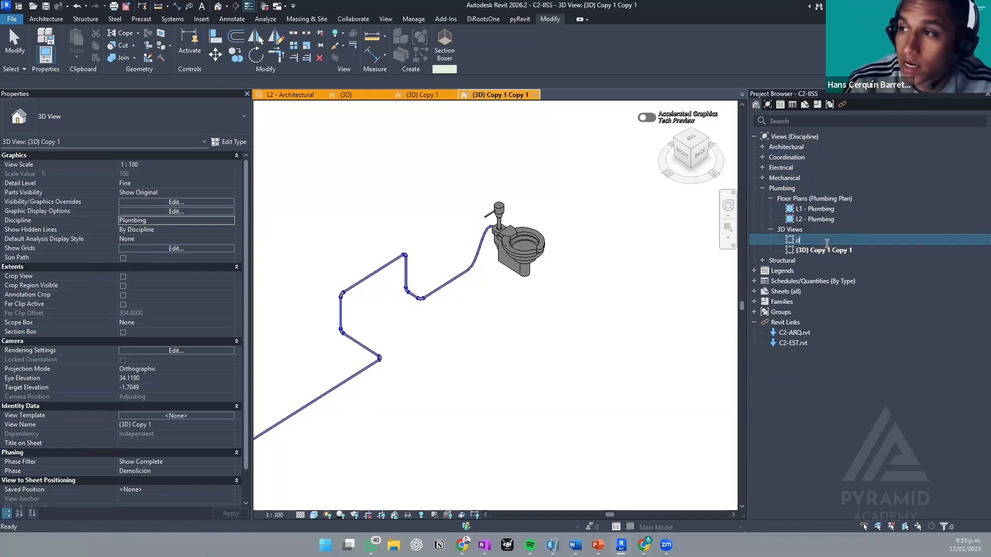
text(3D)
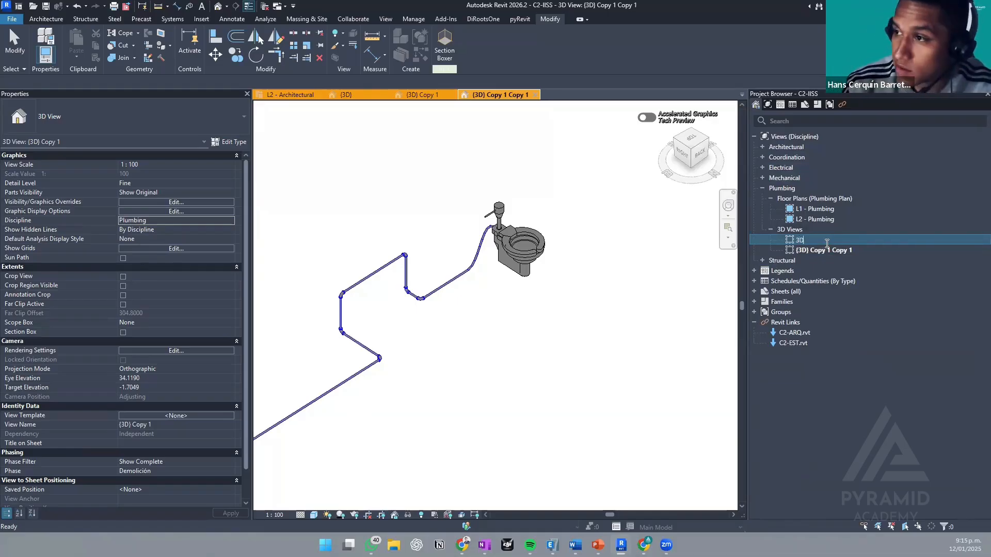
text(D)
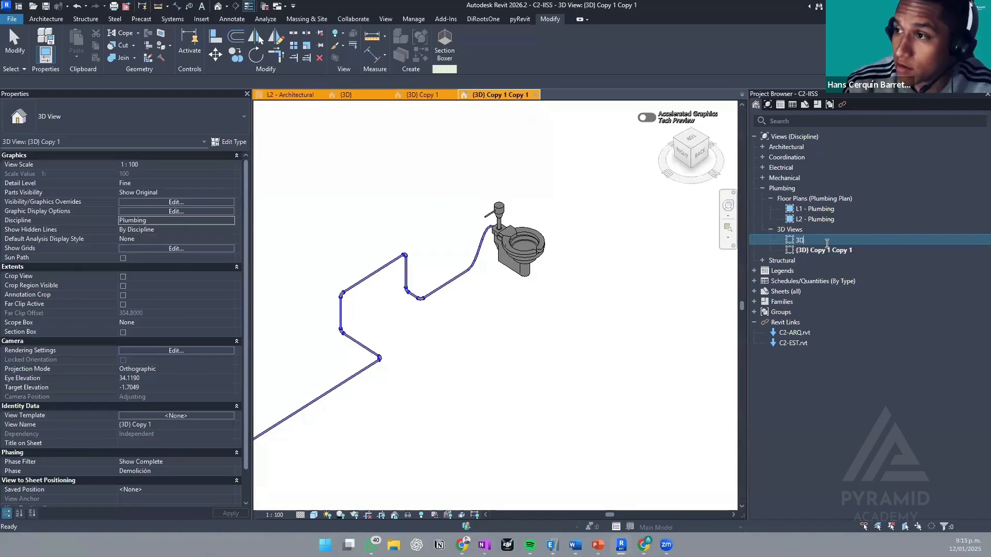
text( - De)
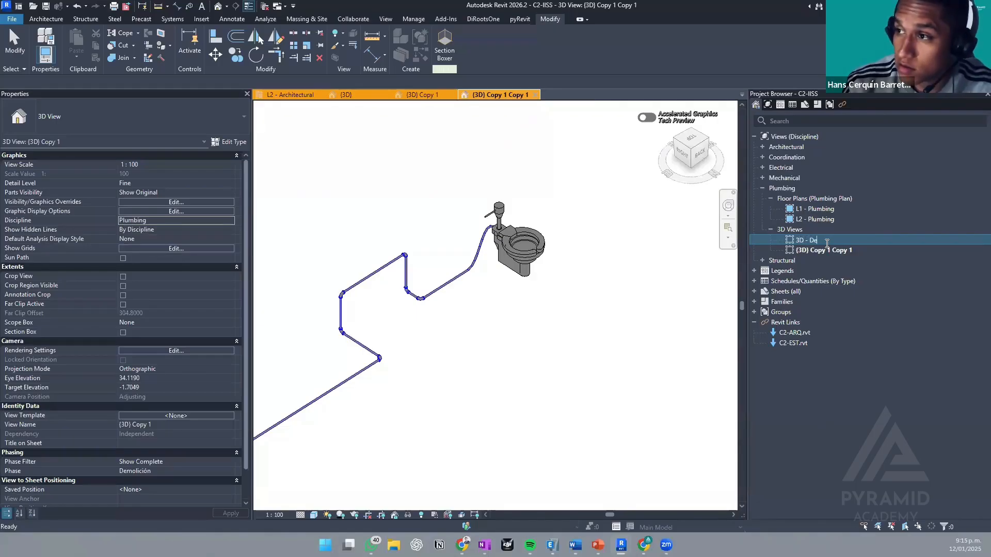
text(sag)
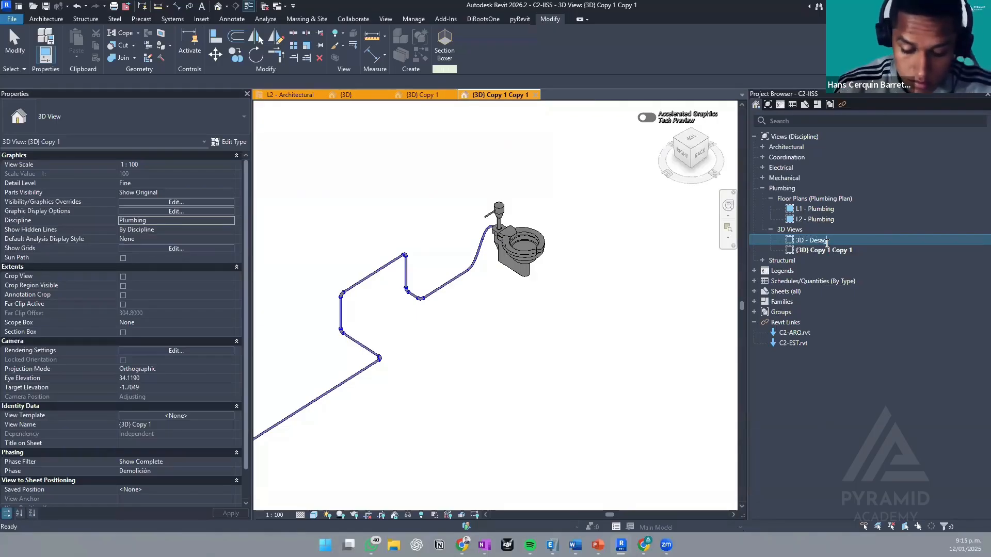
text(ue)
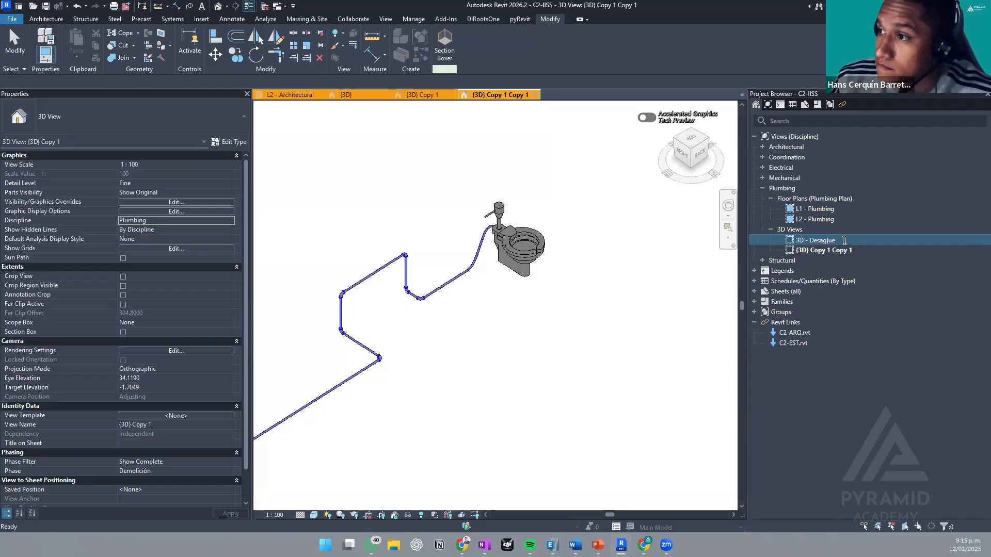
drag(839, 242, 826, 239)
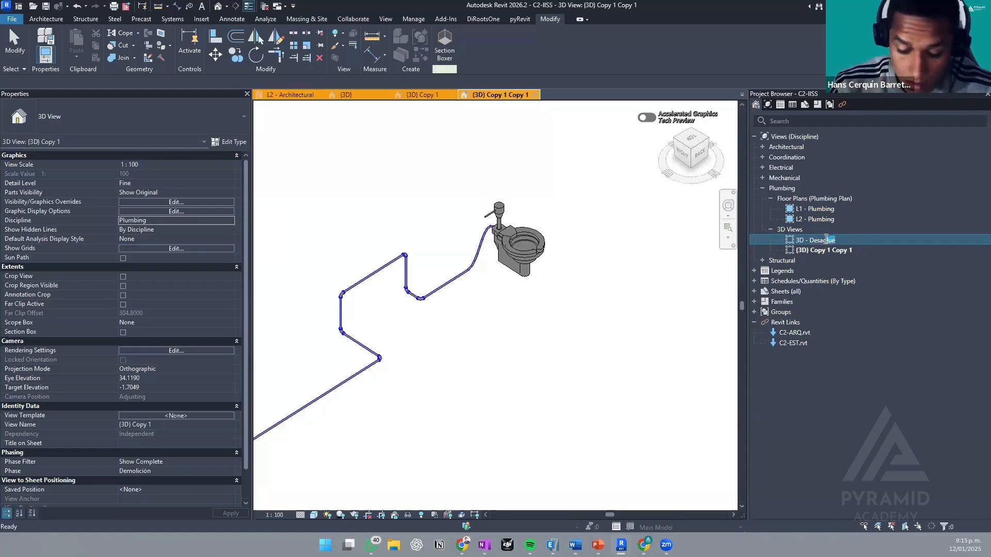
text(üe)
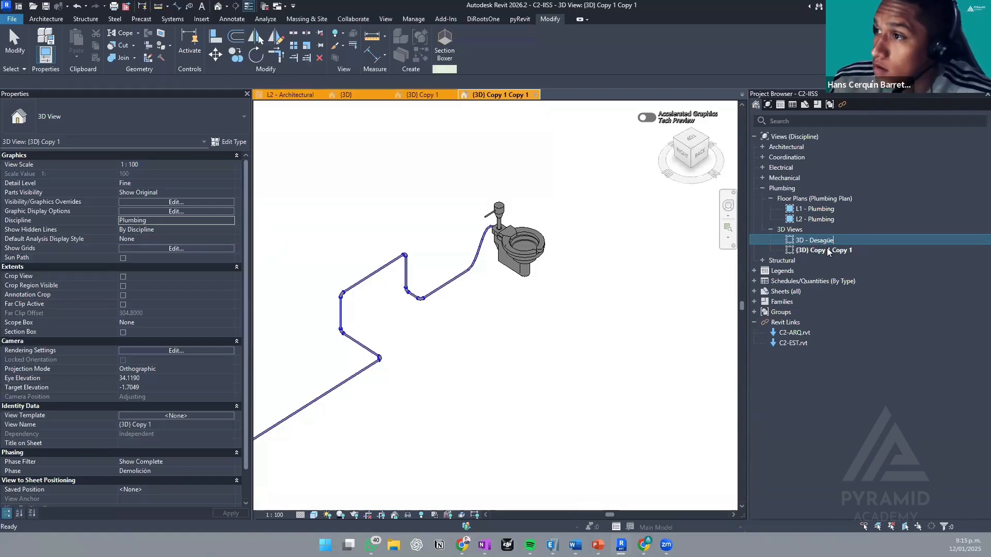
key(Return)
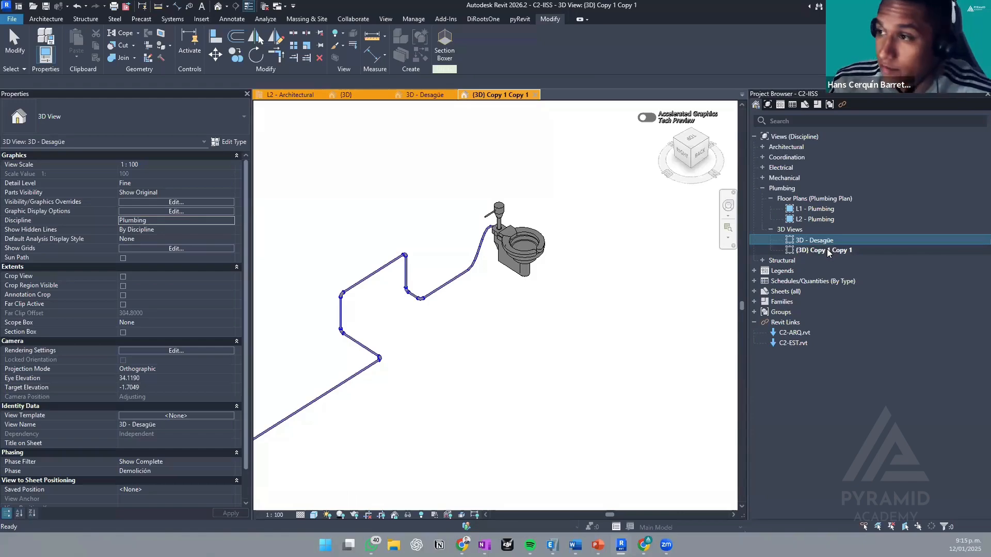
- Rename the {3D} Copy 1 Copy 1 view under Plumbing as "3D - Agua fría"
click(827, 250)
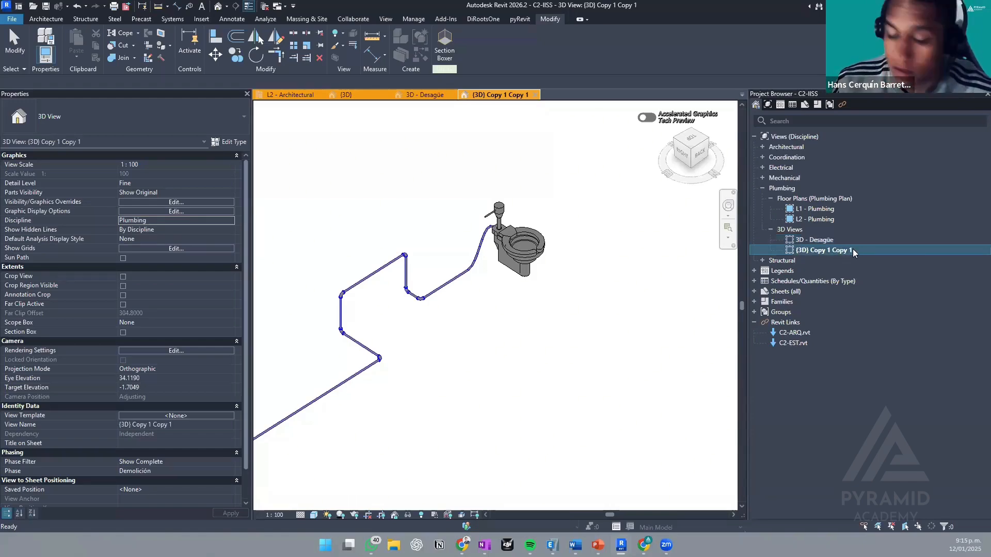
click(853, 250)
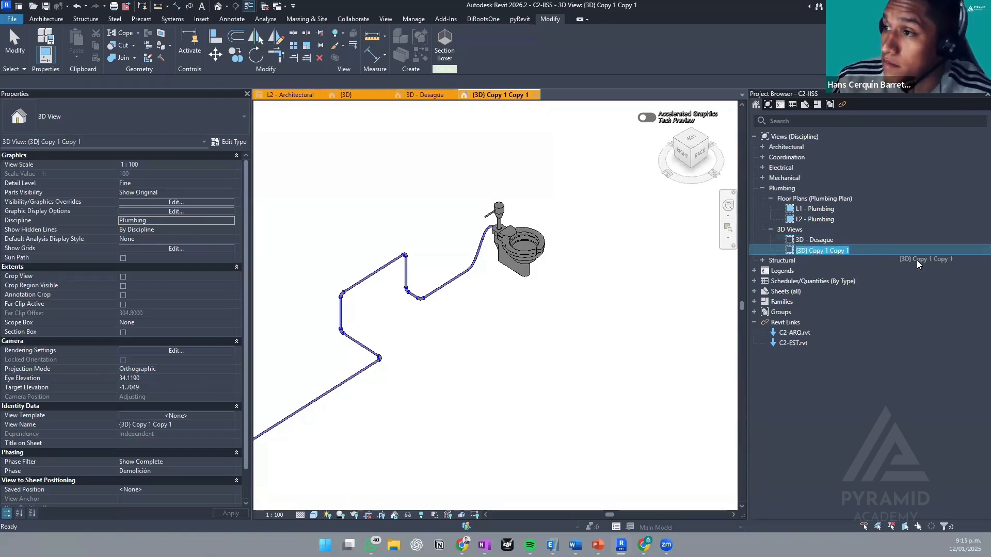
text(3D)
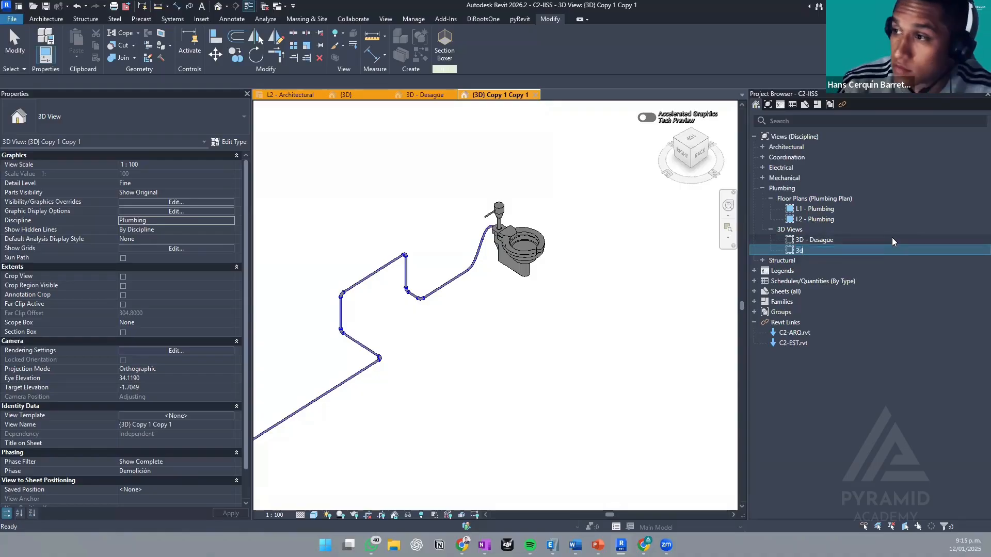
text( - A)
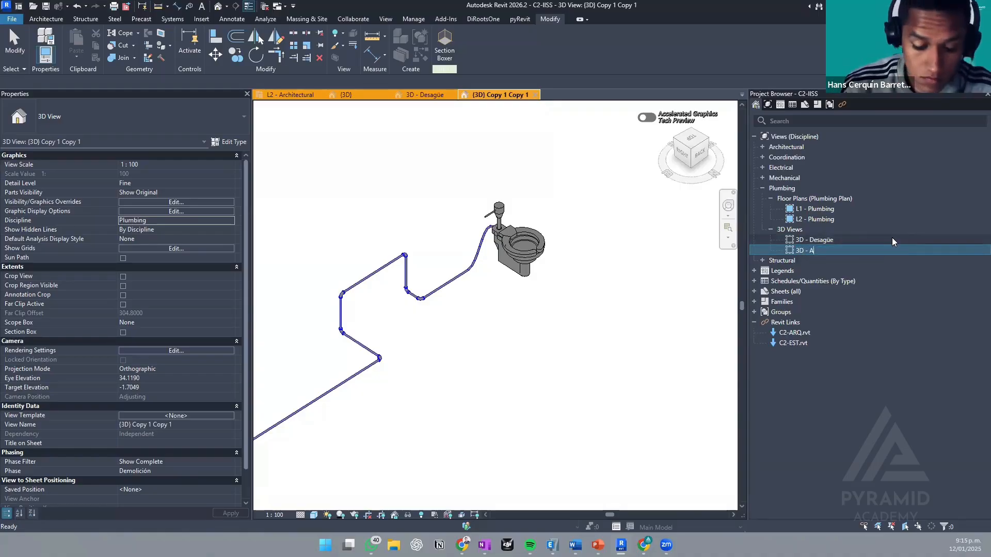
text(gua fria)
key(Return)
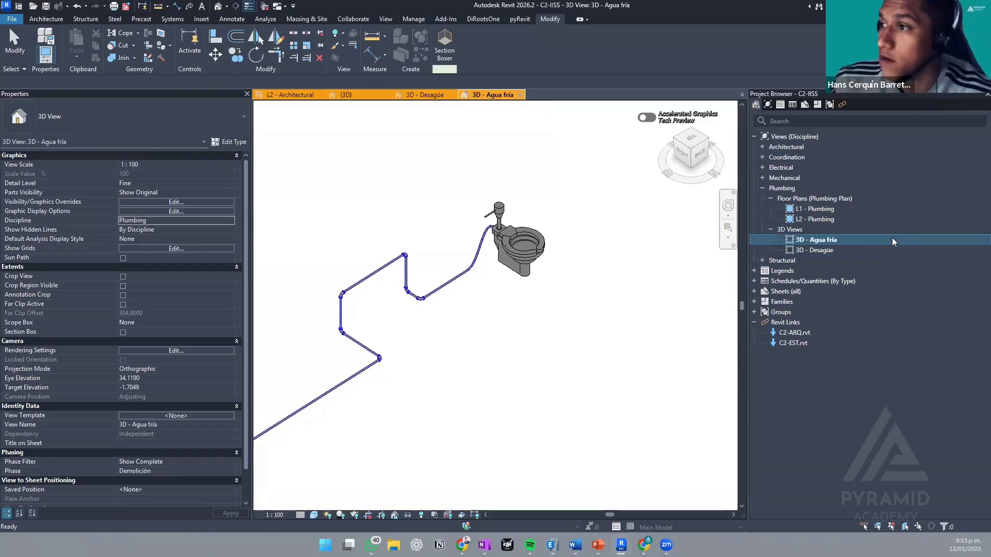
- Capitalize the second word of the cold water view's name so it reads "3D - Agua Fría"
click(847, 238)
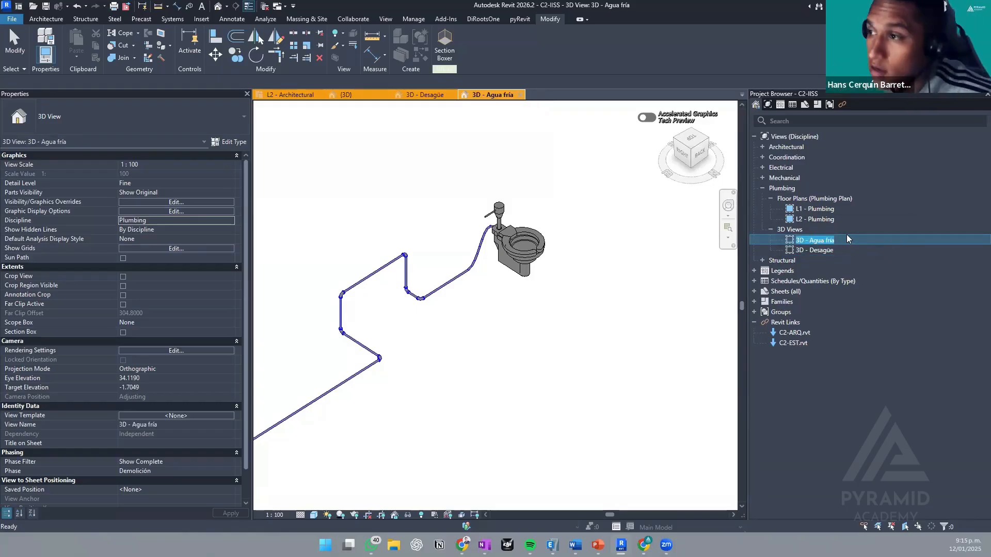
click(826, 240)
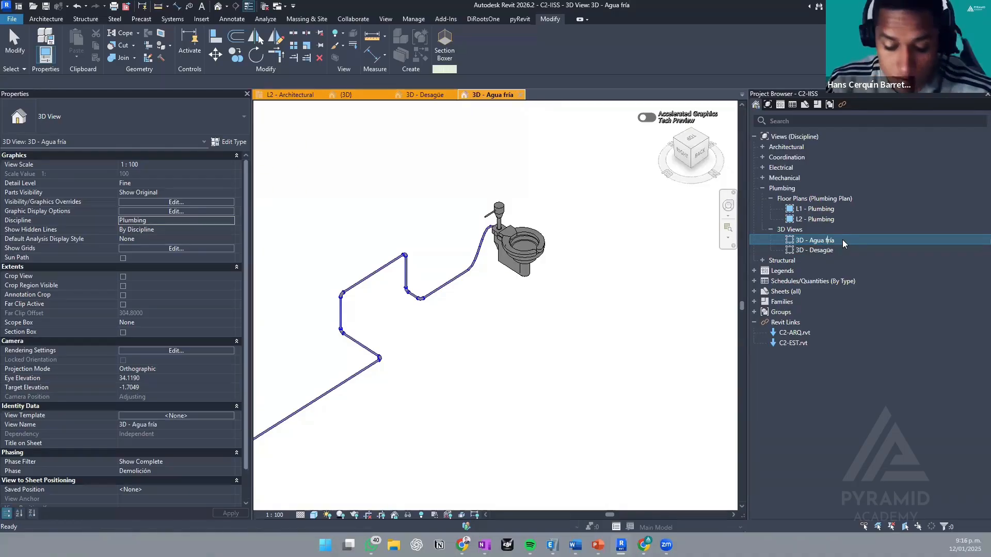
key(BackSpace)
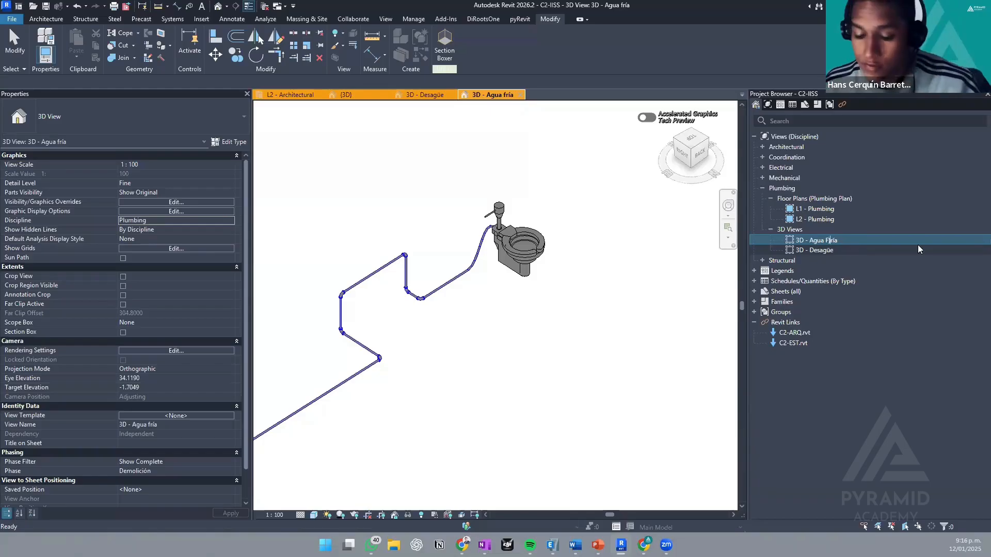
key(Return)
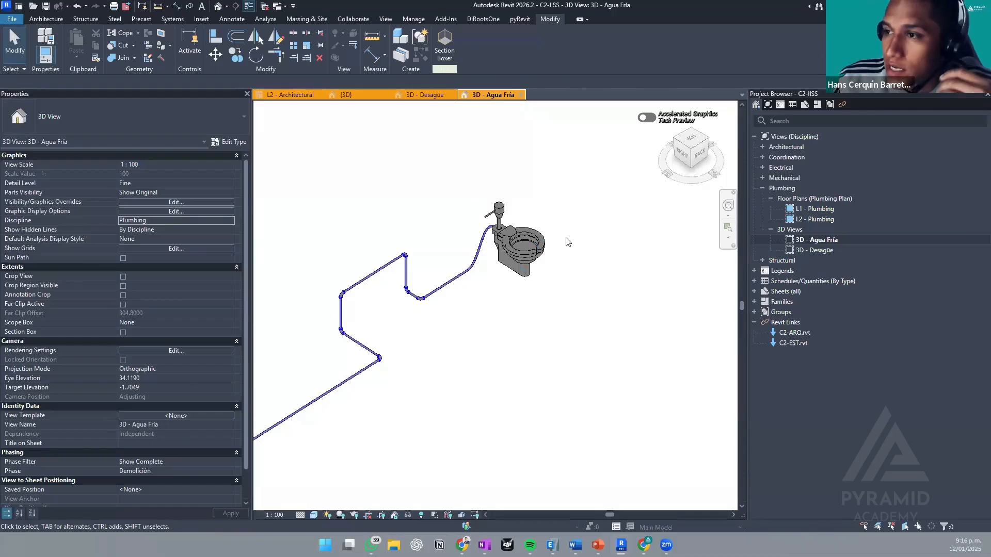
- Close the L2 - Architectural and {3D} views, and tile the 3D - Agua Fría and 3D - Desagüe views side by side
middle_drag(638, 259, 721, 241)
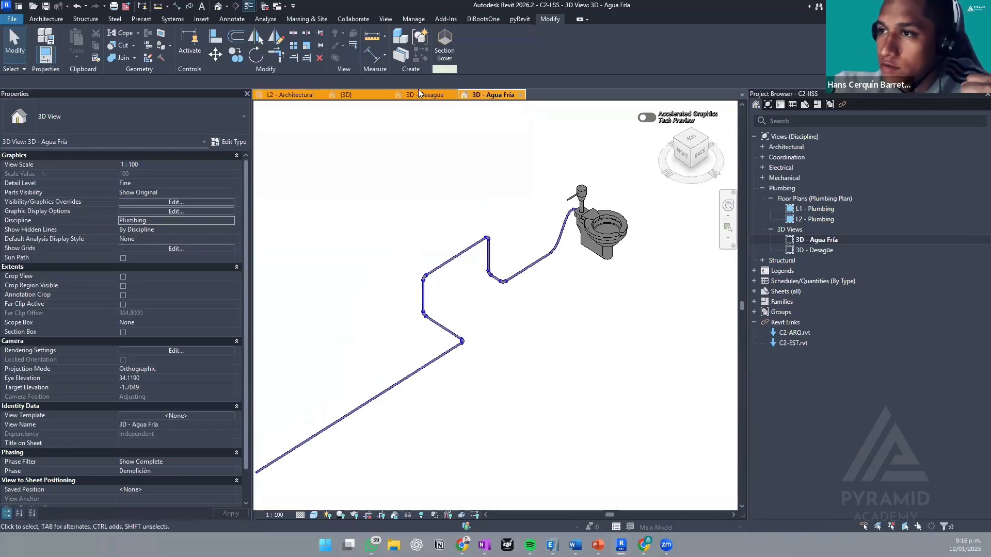
click(324, 96)
click(314, 96)
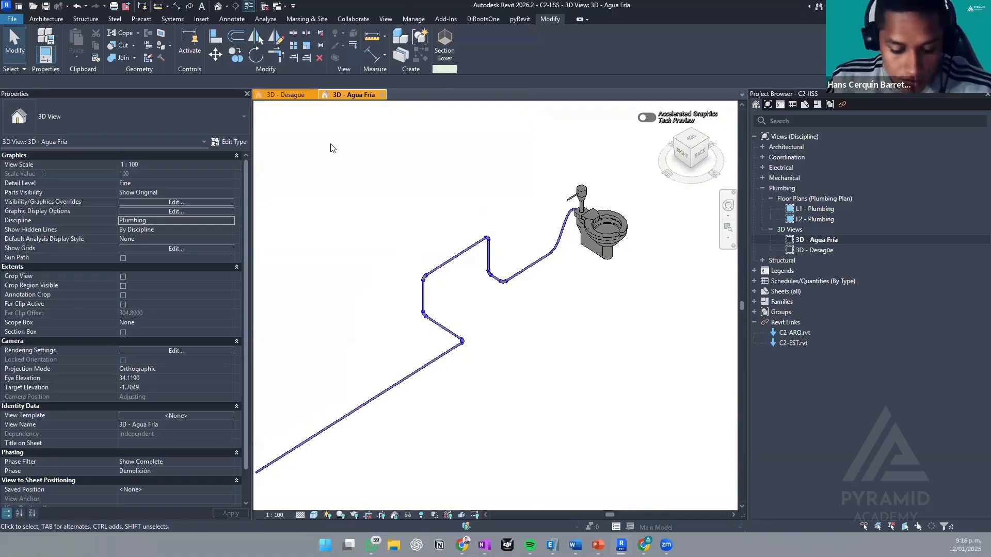
key(w)
key(t)
- Frame the whole pipe run and toilet in both tiled 3D views to compare them
scroll(419, 238, down, 2)
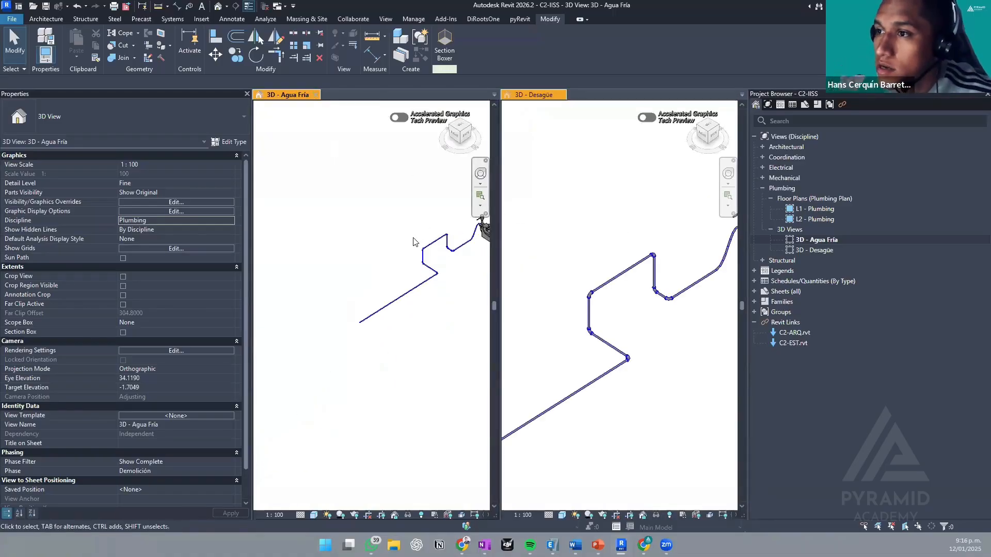
scroll(413, 238, down, 1)
middle_drag(413, 237, 347, 283)
click(648, 253)
scroll(642, 254, down, 1)
middle_drag(641, 254, 593, 246)
scroll(631, 255, down, 2)
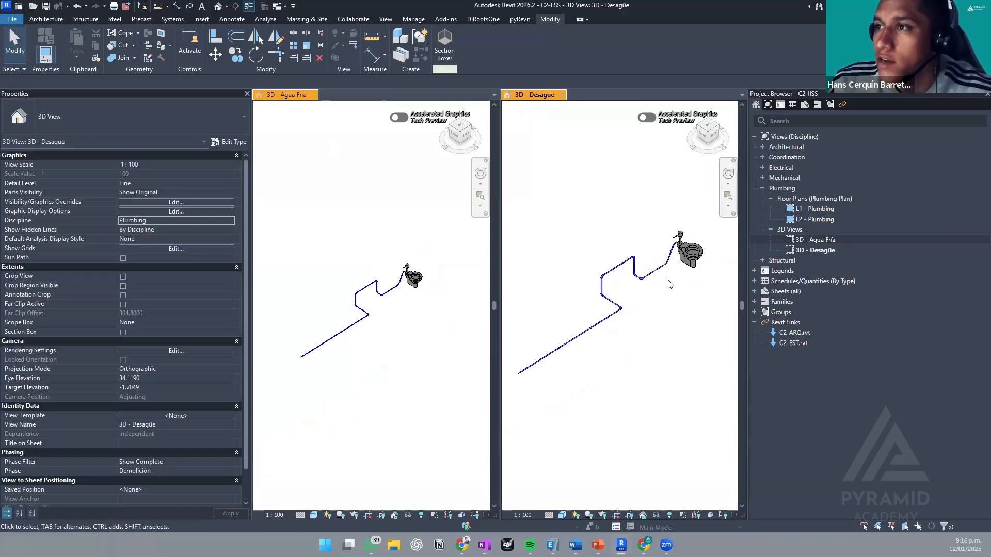
middle_drag(670, 284, 663, 288)
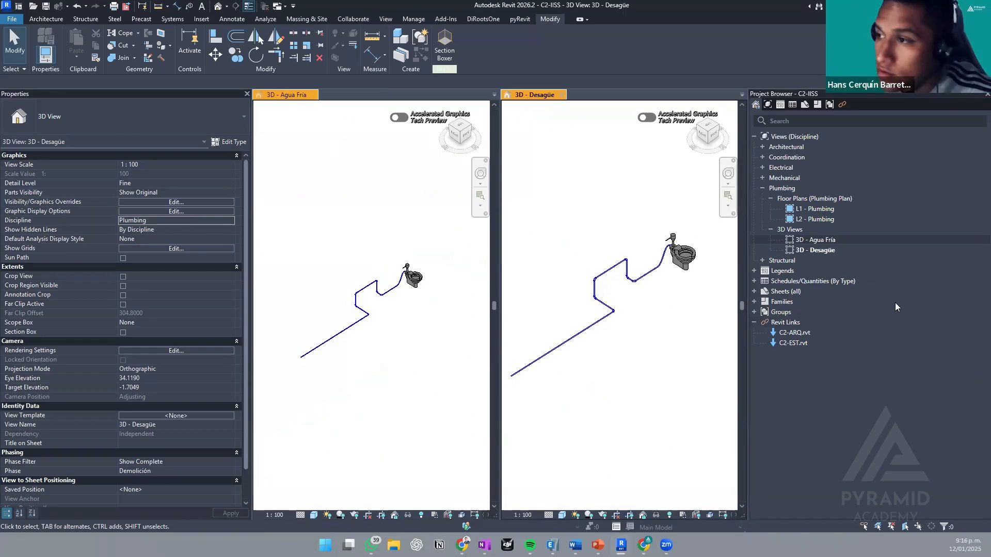
- Duplicate the 3D - Agua Fría view with detailing and rename the copy as "3D - IISS"
right_click(806, 241)
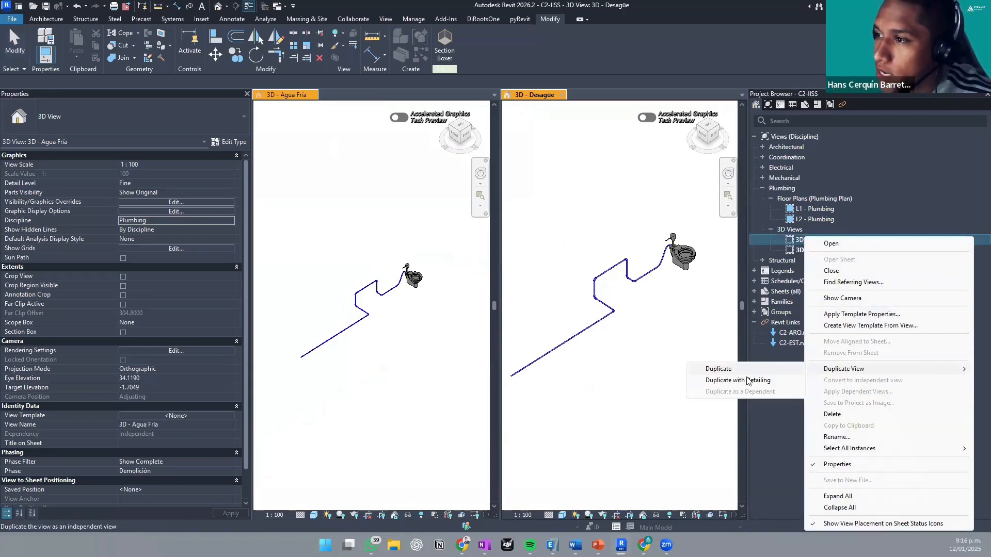
click(746, 381)
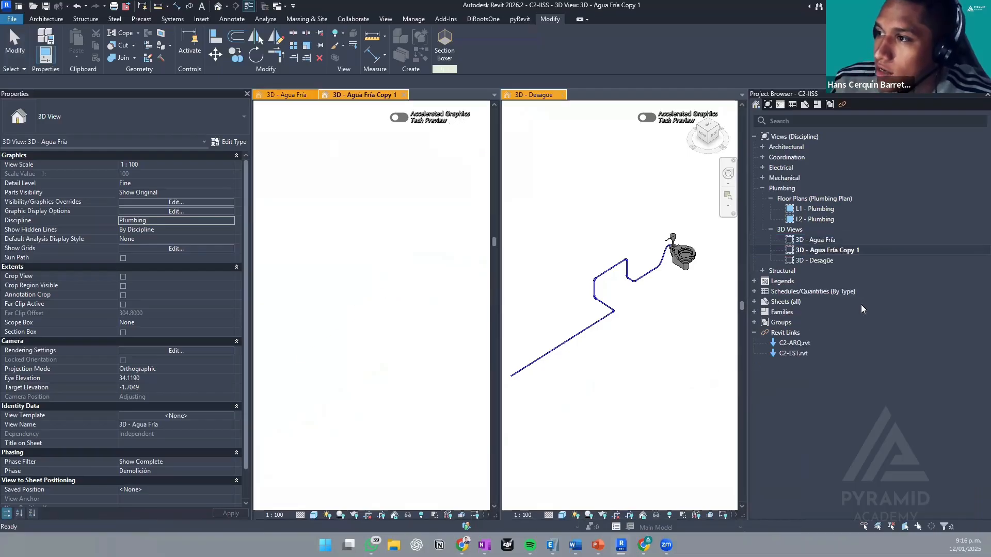
click(820, 252)
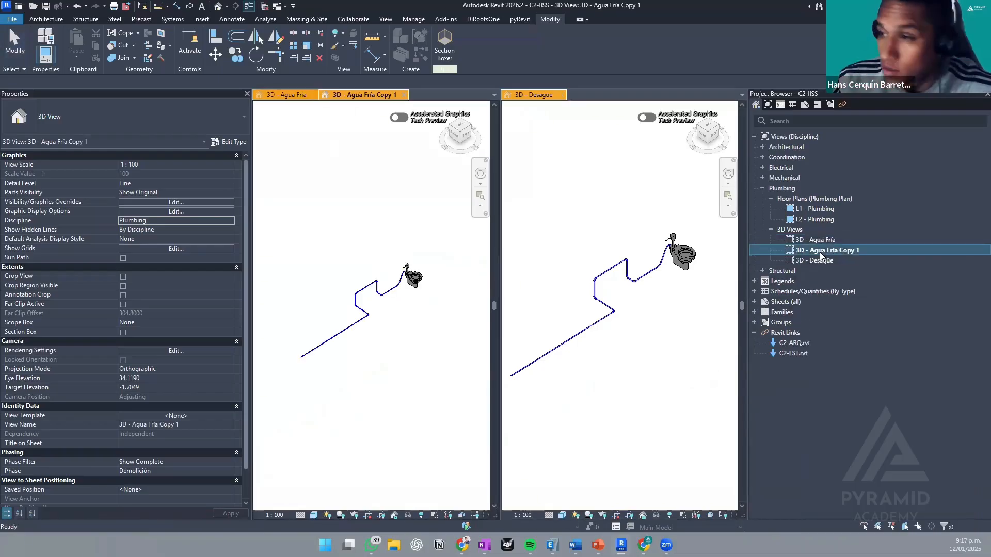
click(819, 252)
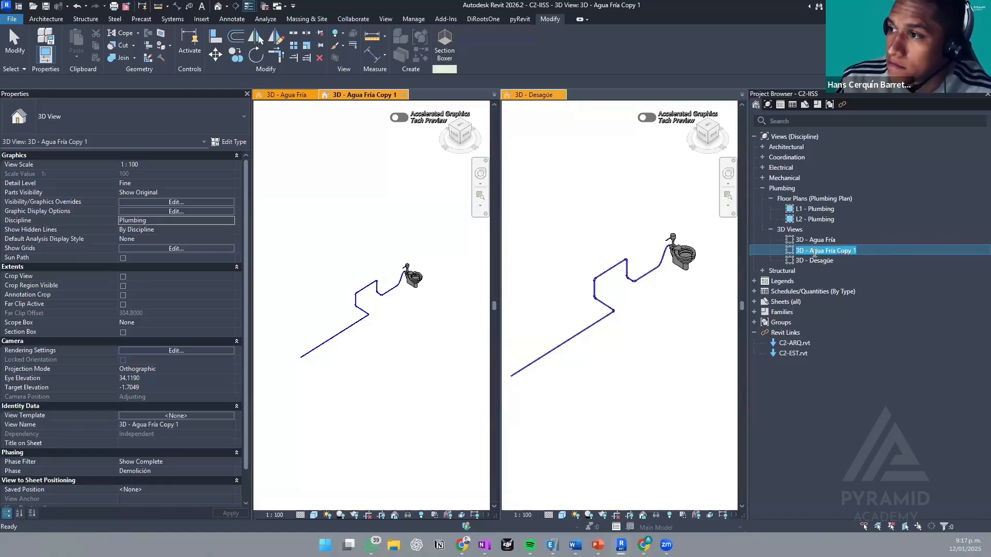
drag(821, 254, 878, 253)
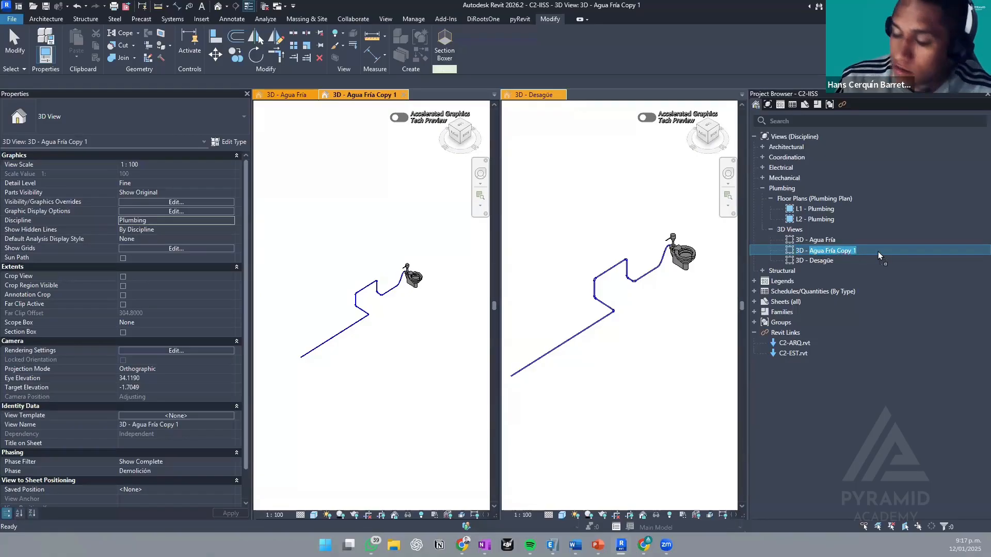
text(IISSS)
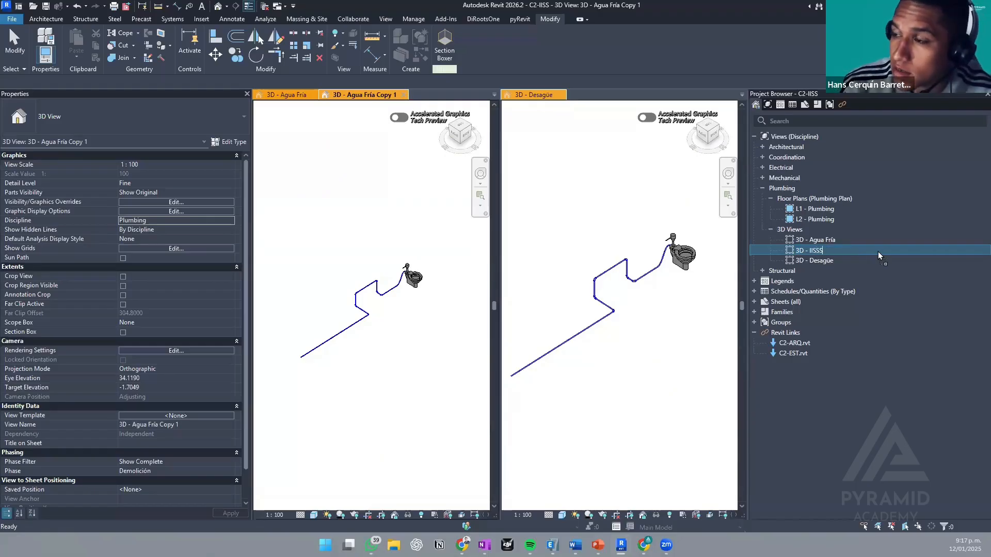
key(BackSpace)
key(Return)
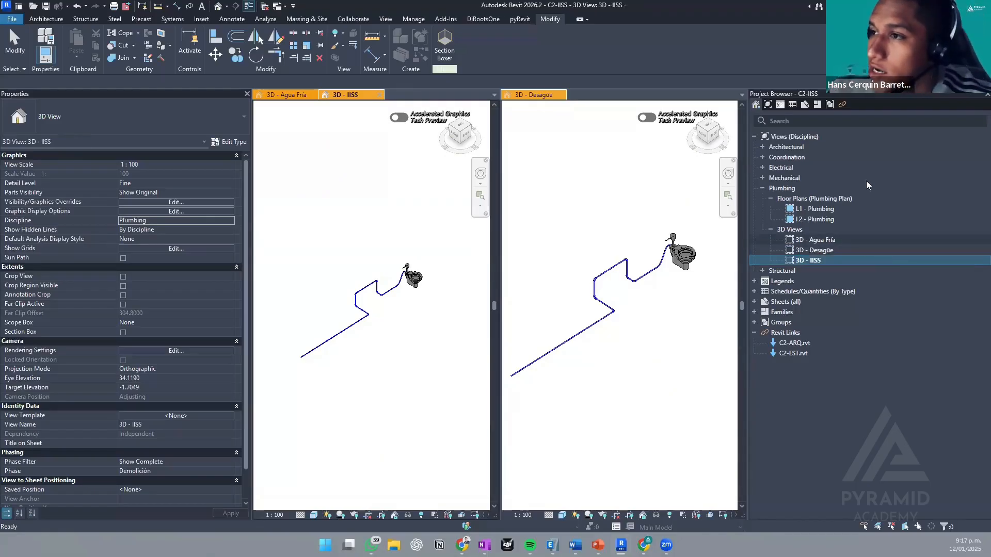
- Tile the open 3D views with 3D - IISS as the active view
click(420, 157)
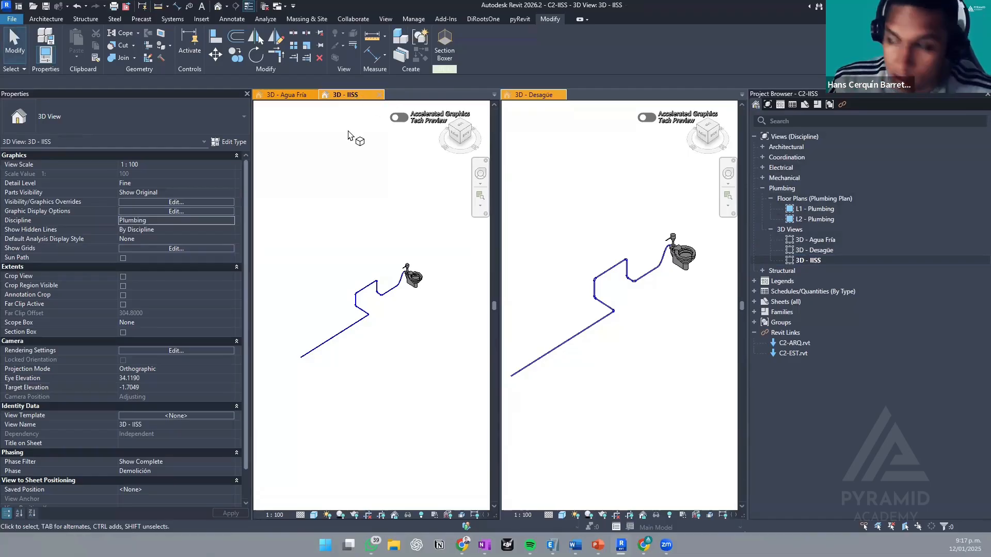
key(w)
key(t)
scroll(412, 233, down, 1)
middle_drag(407, 232, 396, 114)
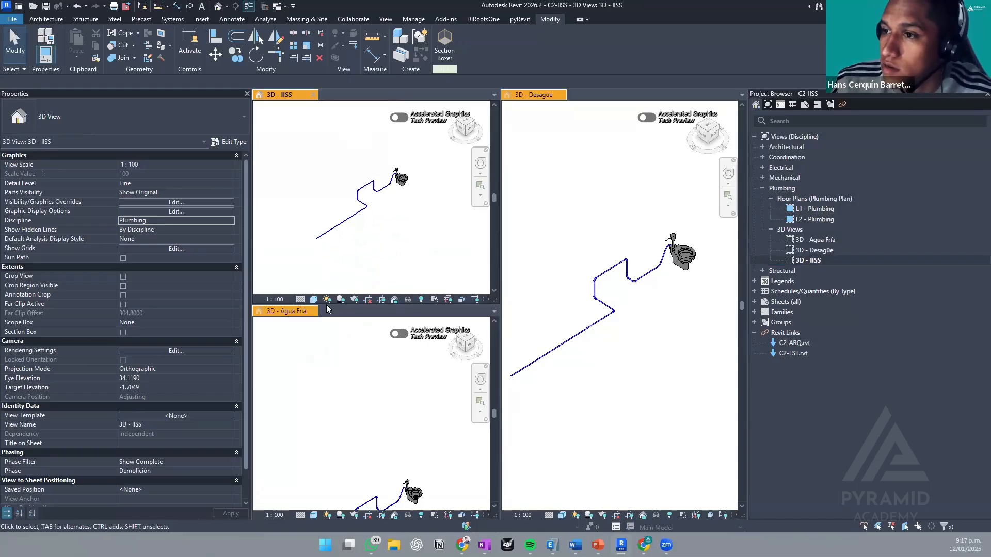
- Try to rearrange the tiled layout by moving the 3D - Agua Fría, 3D - Desagüe and 3D - IISS views between panes
click(301, 311)
drag(500, 196, 541, 96)
click(591, 98)
click(299, 96)
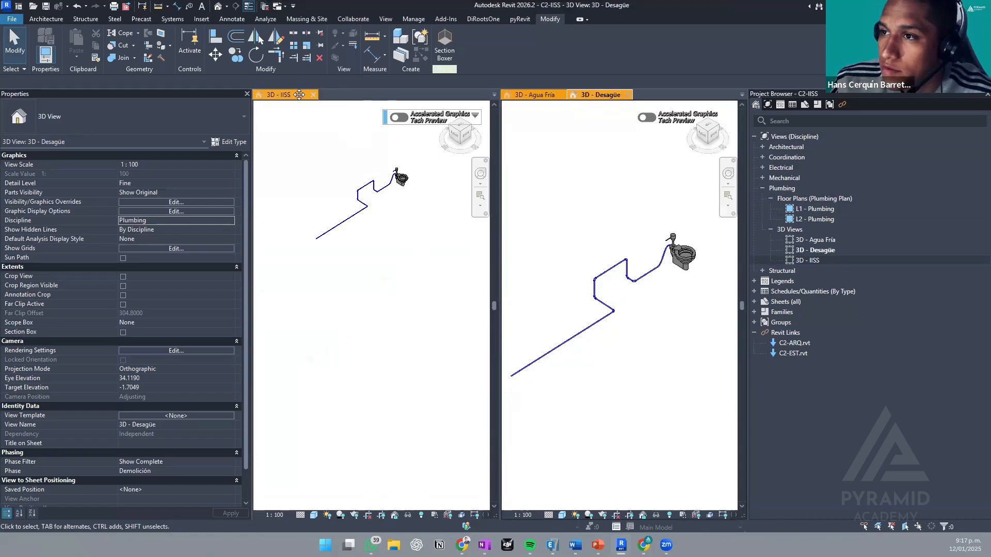
drag(581, 96, 279, 111)
middle_drag(371, 195, 361, 153)
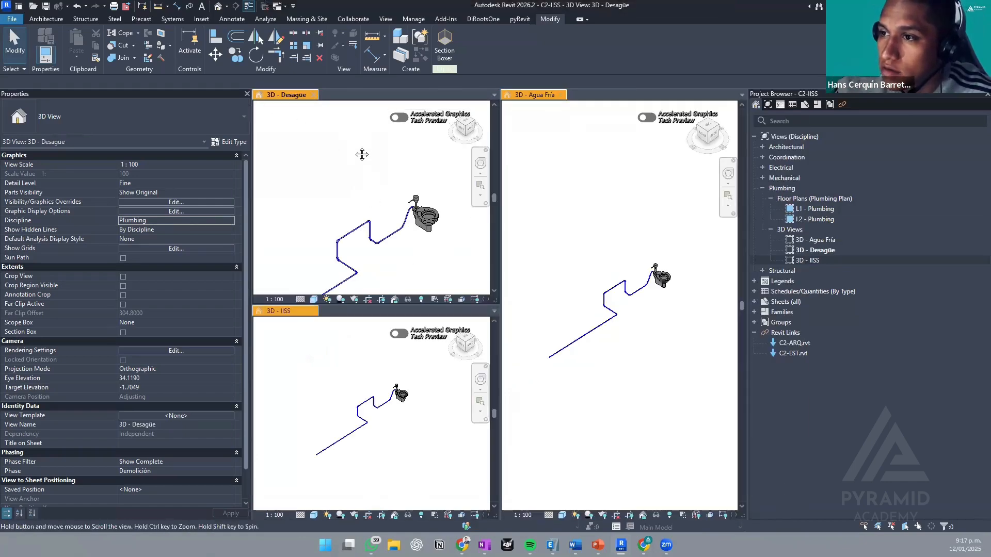
click(294, 320)
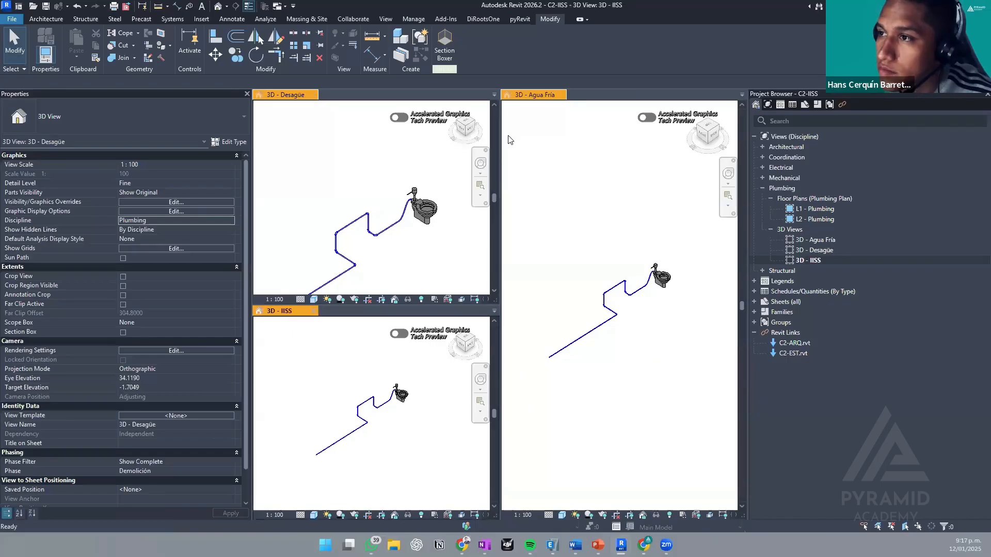
drag(279, 311, 542, 91)
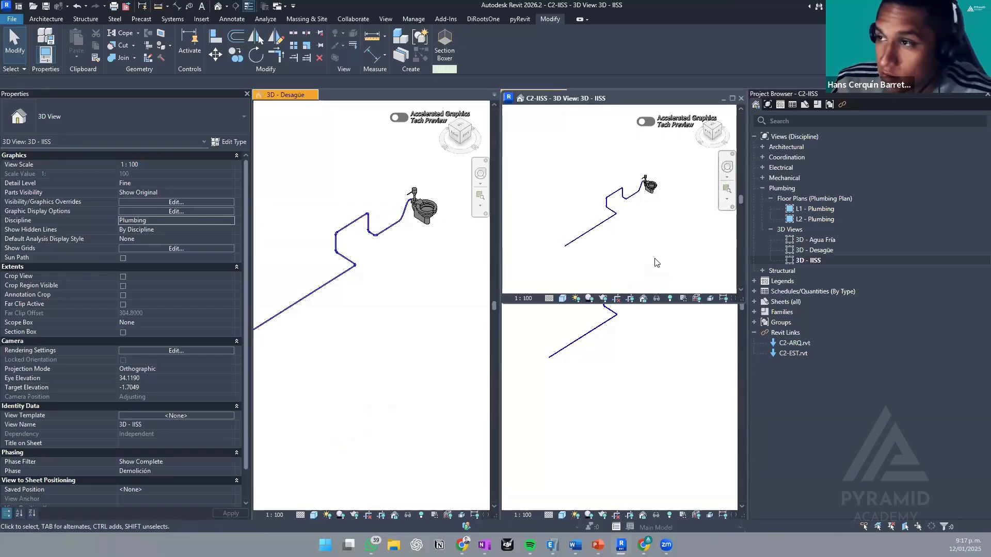
- Combine the views as tabs, dock the floating 3D - IISS view with them, and tile all three views
click(588, 381)
key(w)
key(t)
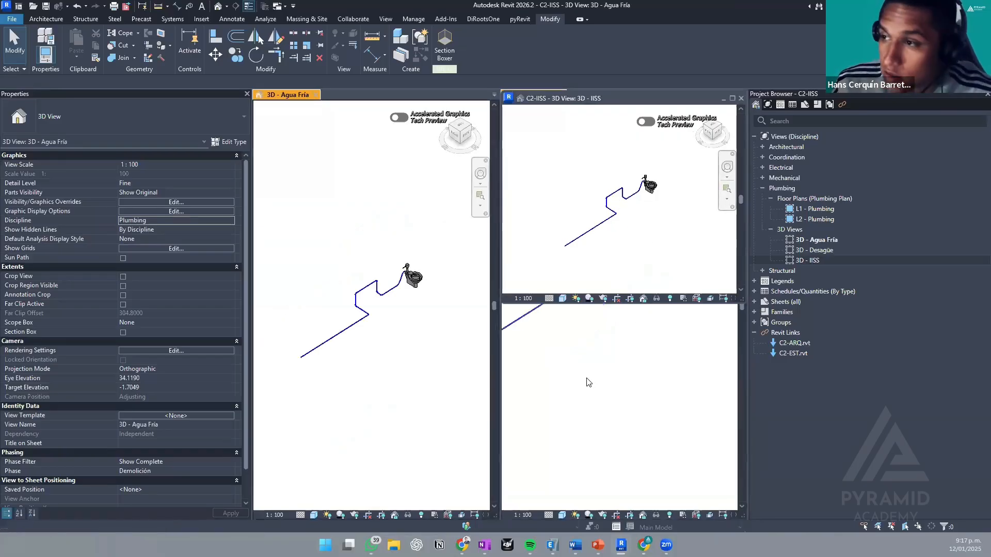
click(590, 381)
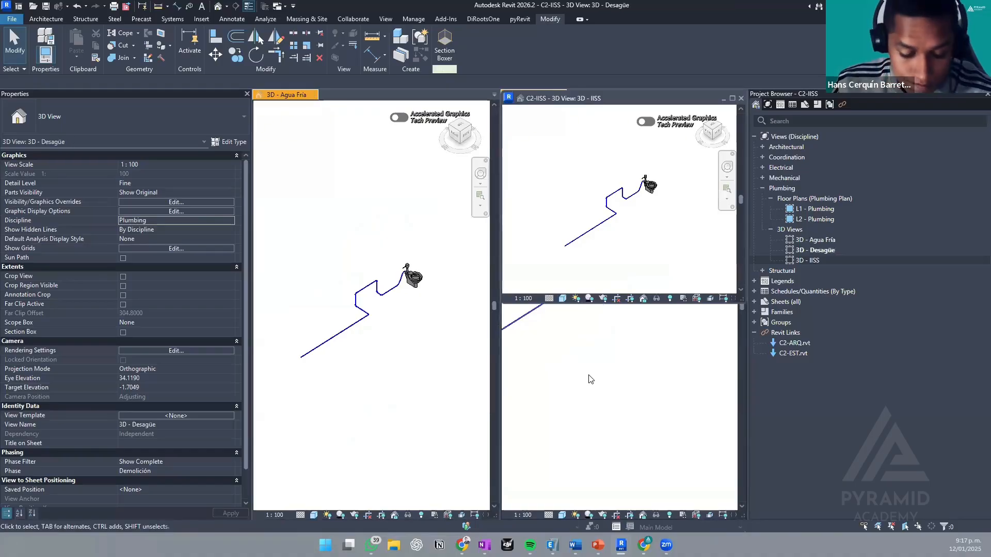
key(t)
key(w)
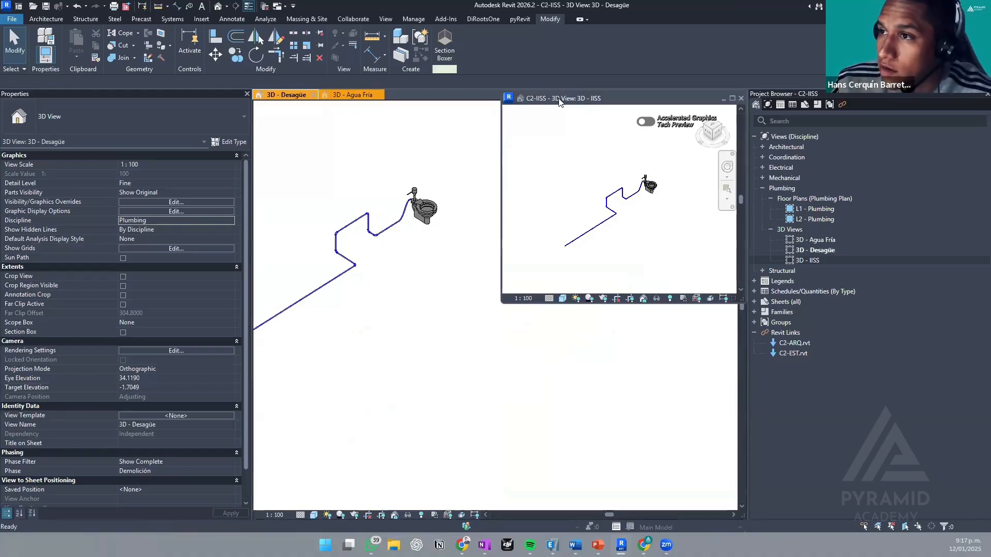
drag(559, 99, 468, 96)
middle_drag(490, 200, 510, 217)
key(w)
key(t)
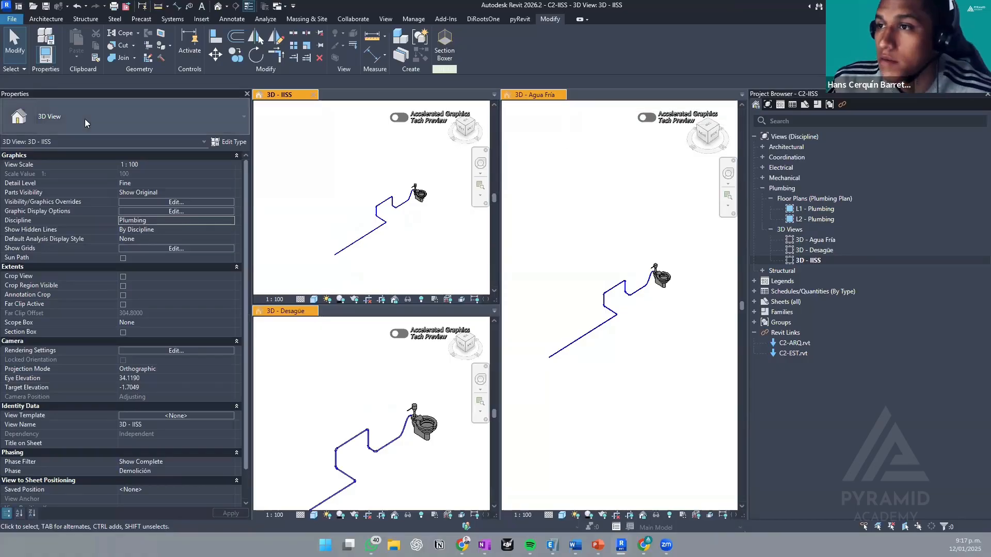
- Turn on visibility of the MEP - Desagüe filter in the 3D - IISS view's visibility/graphics overrides
middle_drag(415, 213, 382, 182)
key(v)
key(v)
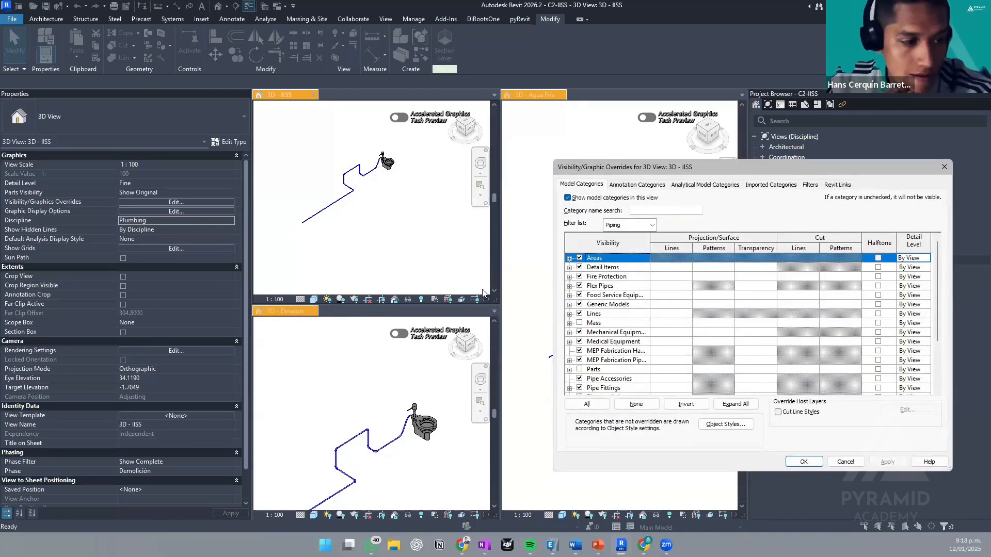
click(838, 186)
click(810, 185)
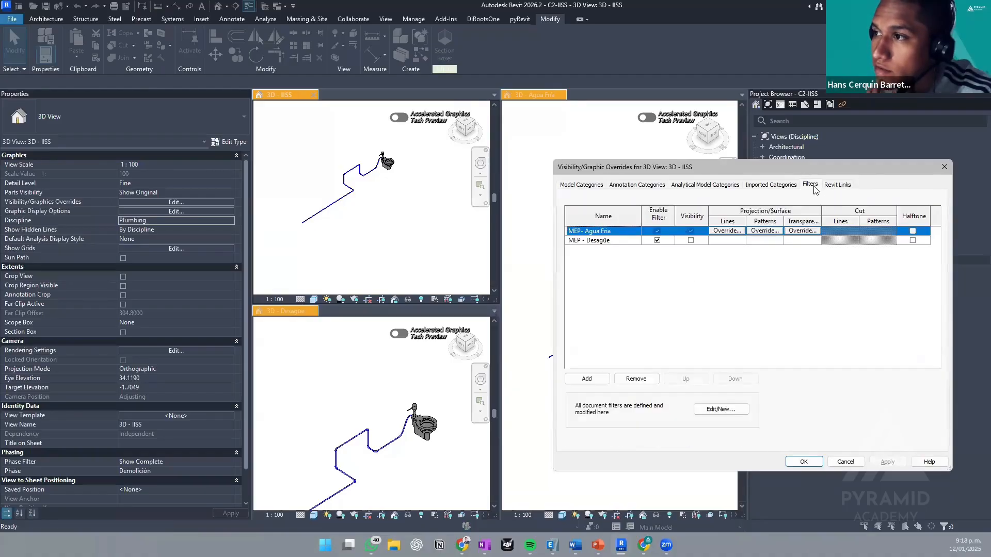
click(691, 240)
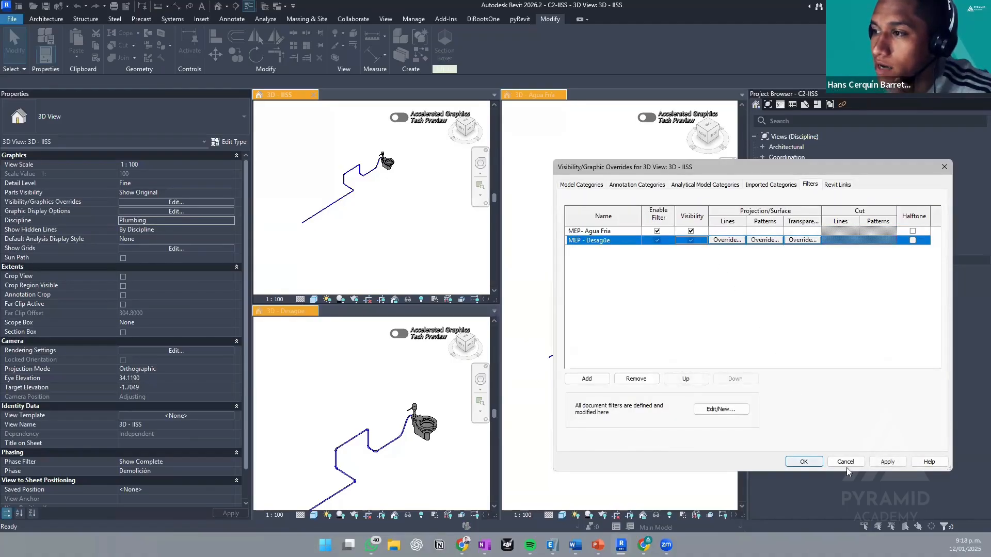
click(882, 462)
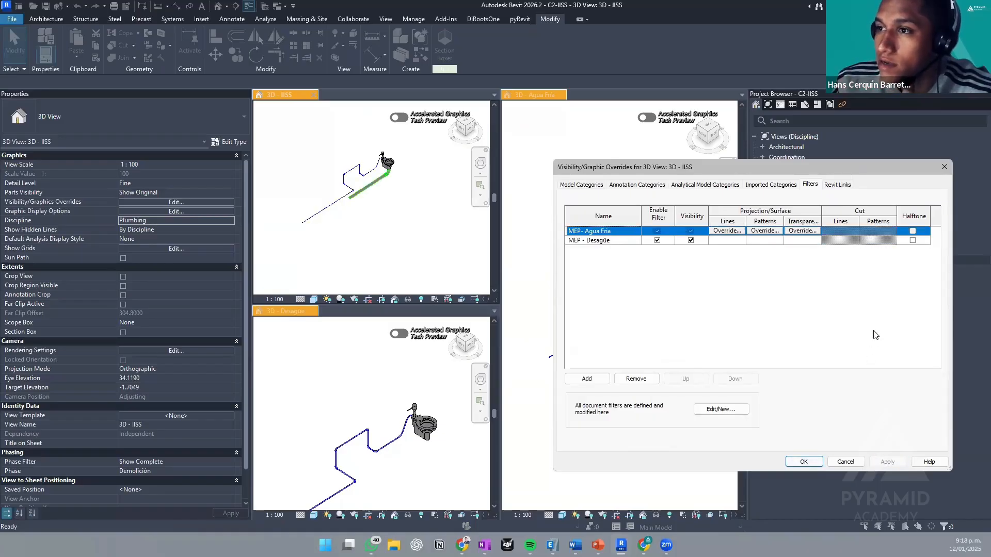
click(804, 462)
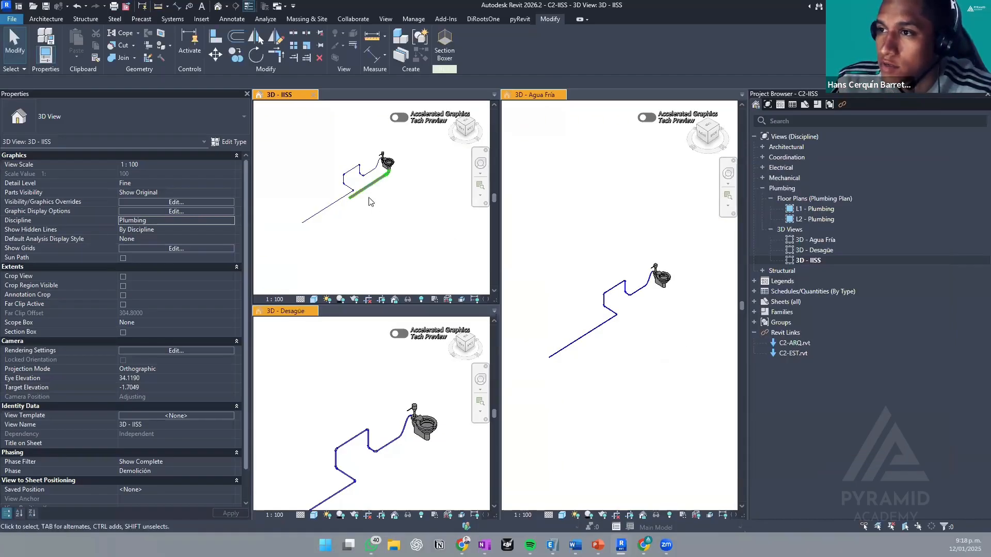
- Examine the pipe networks shown in the 3D - IISS, 3D - Desagüe and 3D - Agua Fría views
middle_drag(354, 183, 370, 229)
scroll(368, 220, up, 4)
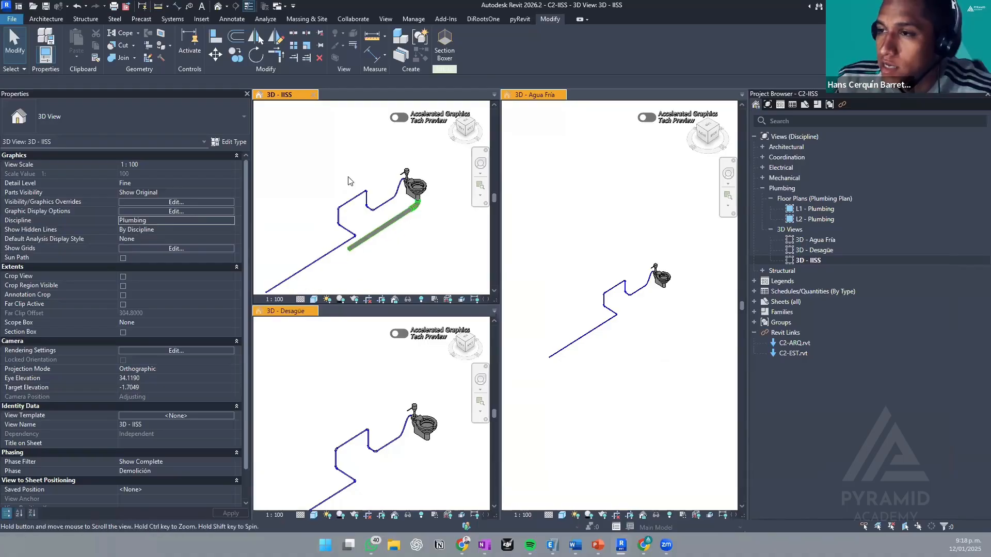
scroll(349, 179, down, 3)
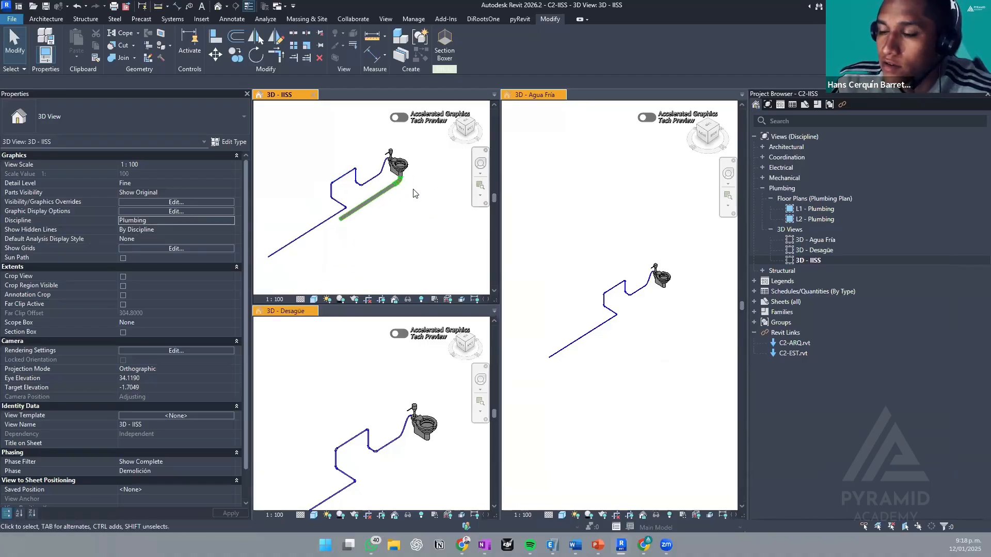
middle_drag(400, 190, 427, 188)
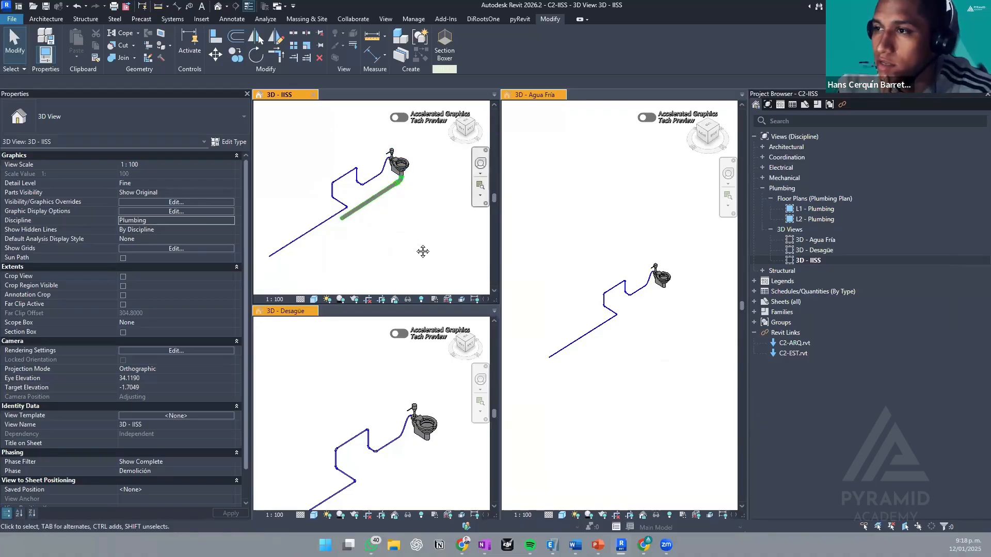
middle_drag(420, 250, 433, 285)
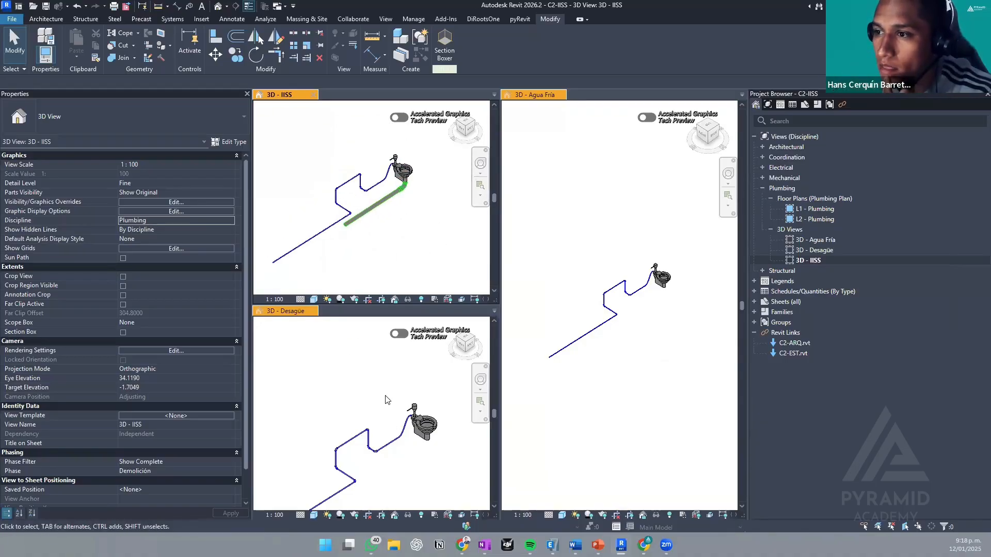
middle_drag(388, 400, 397, 378)
click(646, 222)
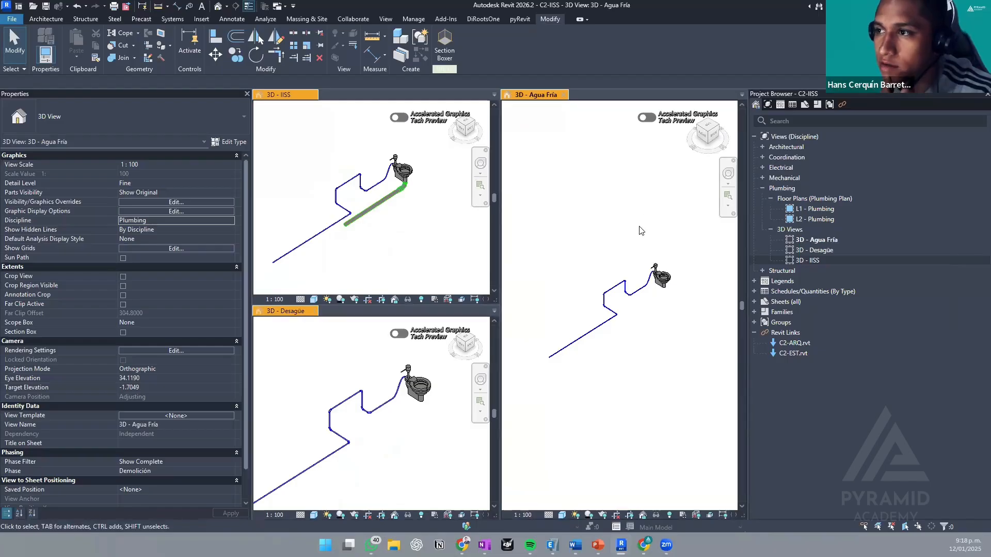
scroll(656, 281, up, 2)
scroll(657, 281, down, 3)
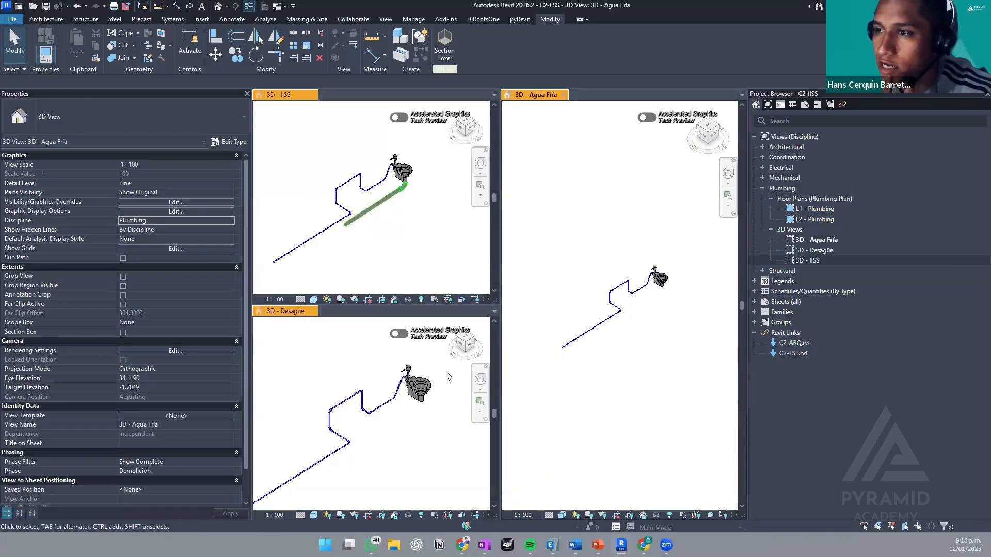
- In the 3D - Desagüe view's filter overrides, turn on visibility of MEP - Desagüe and turn off MEP- Agua Fría
click(340, 427)
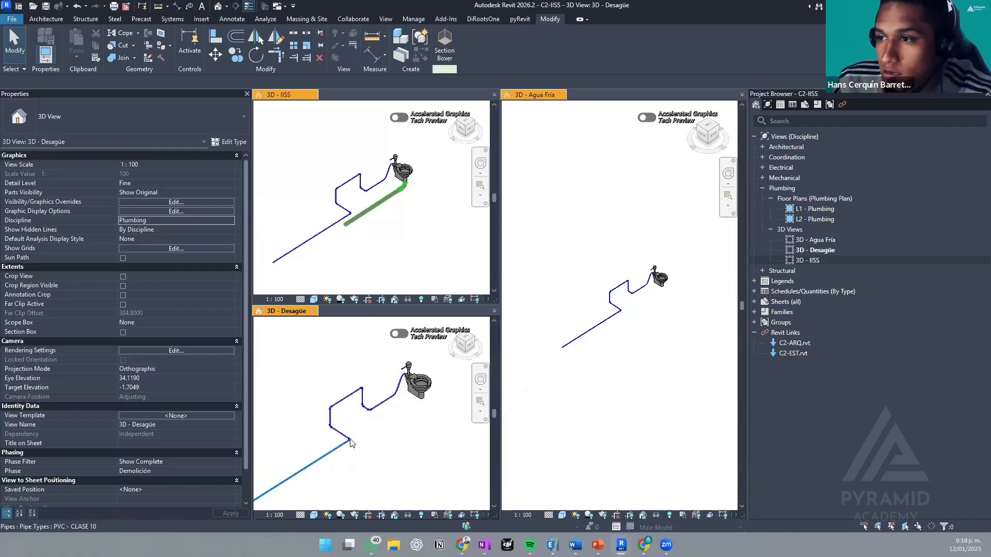
middle_drag(351, 453, 375, 420)
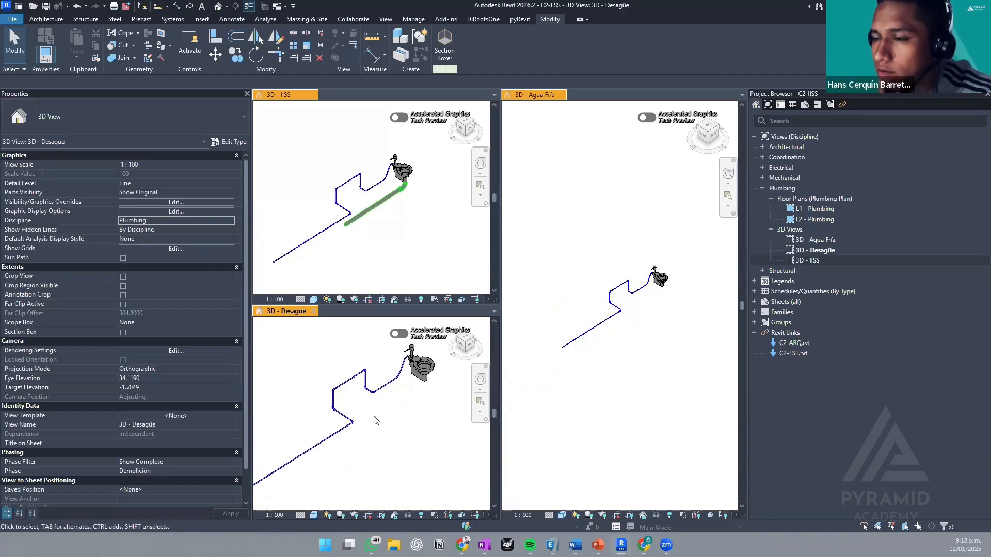
right_click(375, 421)
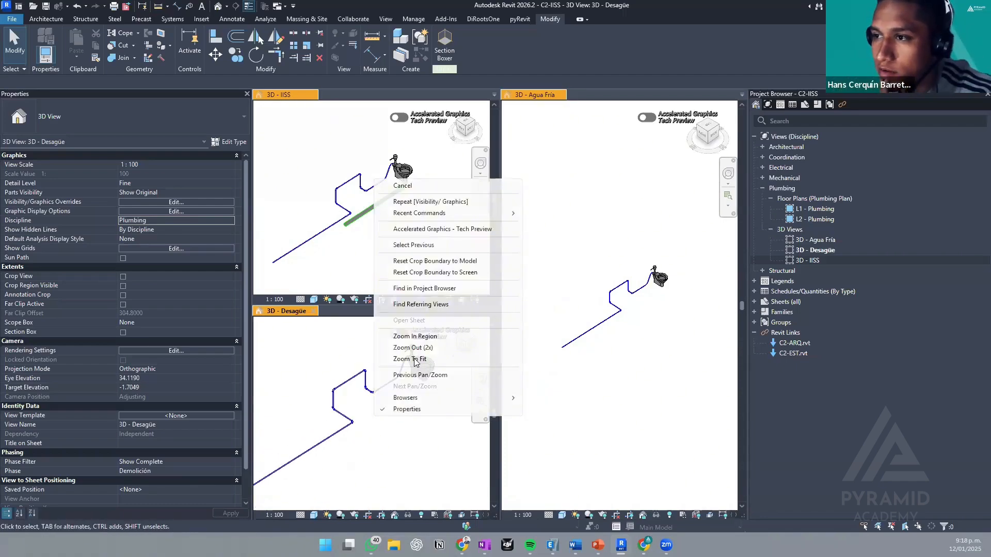
click(389, 463)
key(v)
key(v)
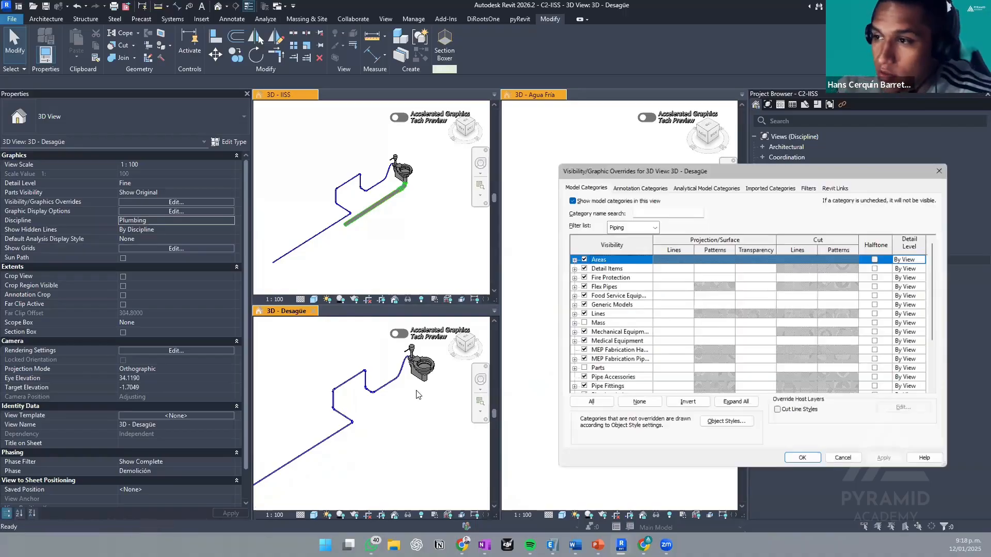
click(832, 185)
click(810, 185)
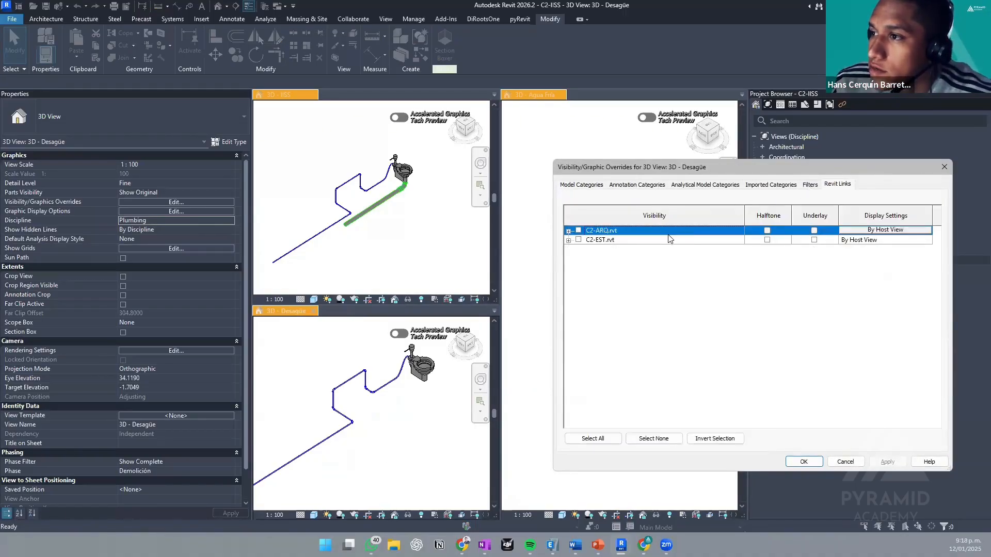
click(692, 241)
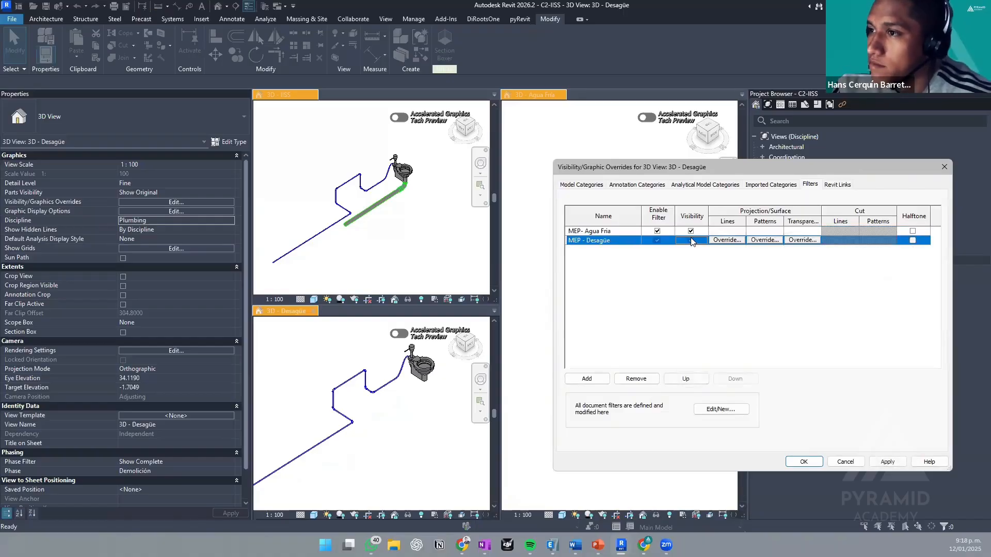
click(691, 231)
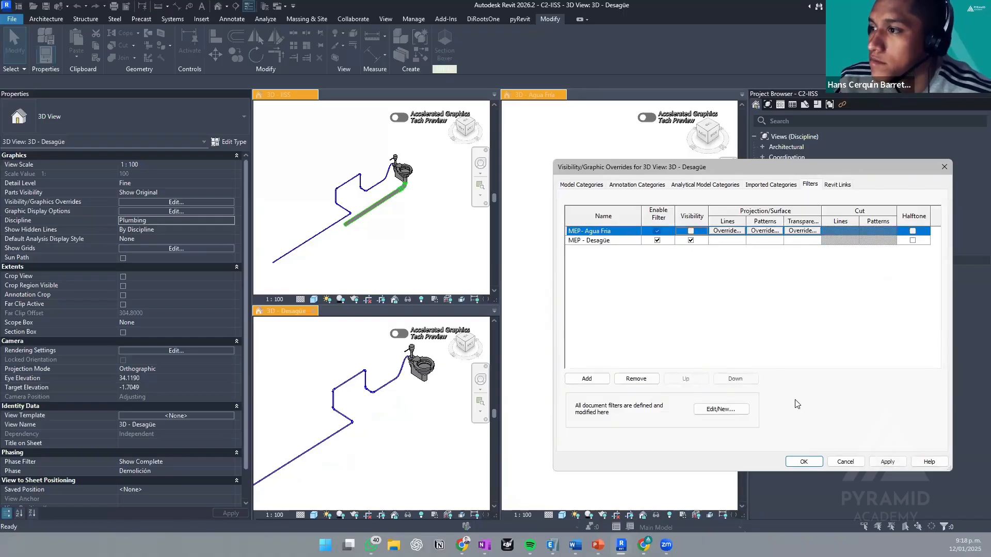
click(886, 462)
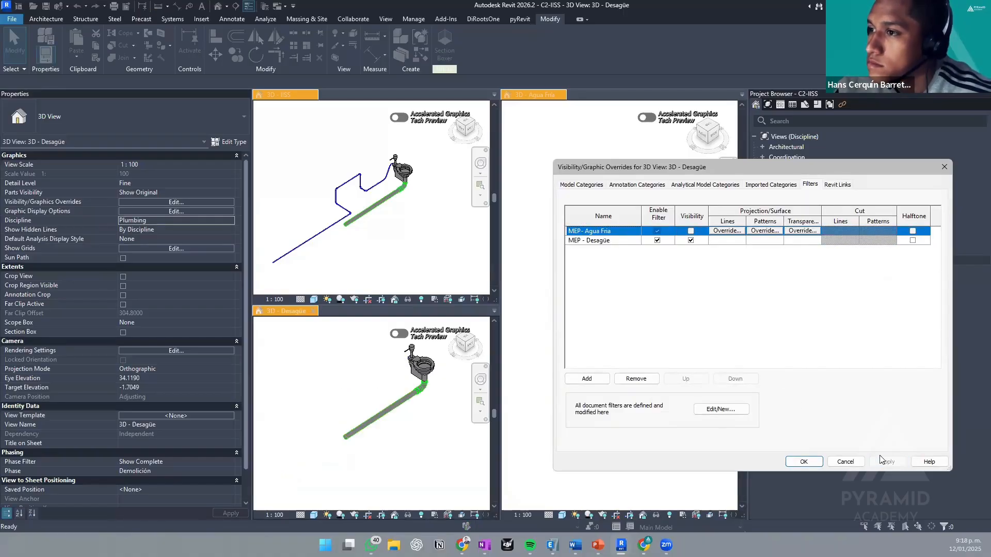
click(805, 461)
middle_drag(443, 392, 392, 443)
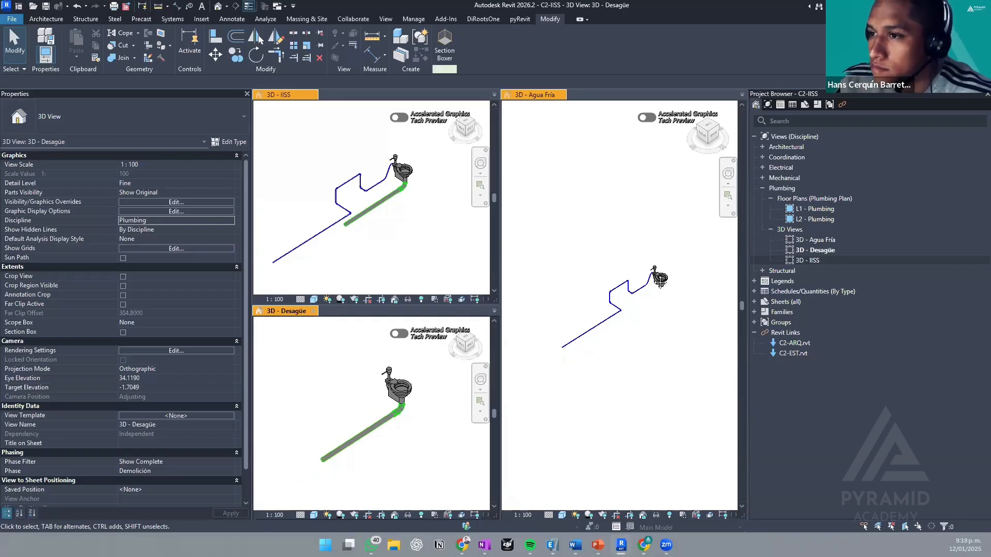
- Retile the three 3D views so that 3D - IISS takes the large pane beside 3D - Agua Fría and 3D - Desagüe
click(642, 258)
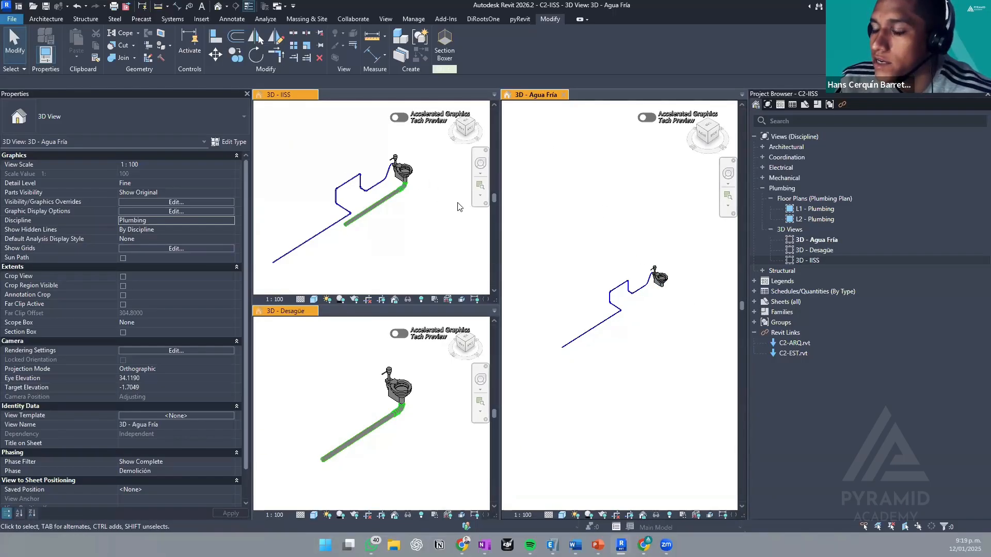
click(427, 220)
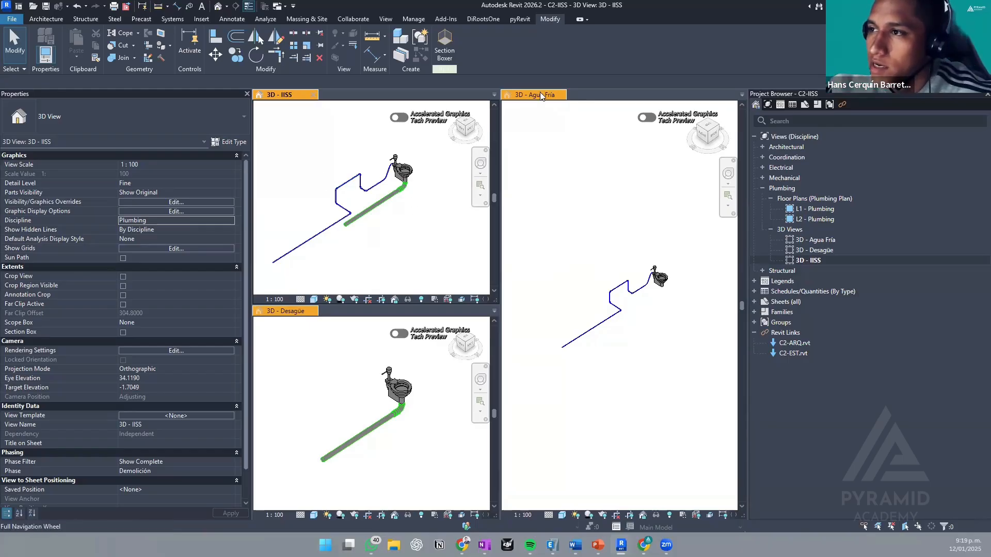
key(w)
key(t)
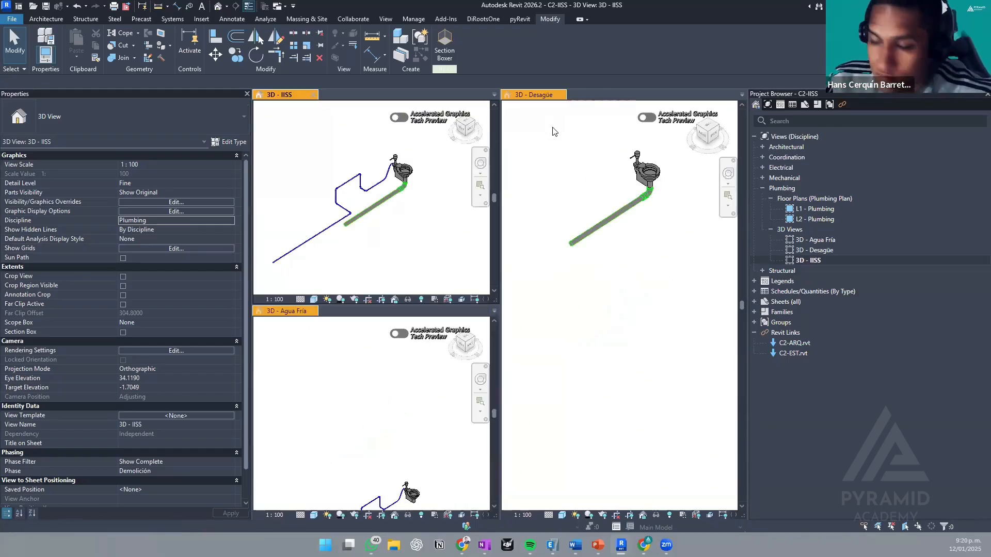
click(552, 128)
key(w)
key(t)
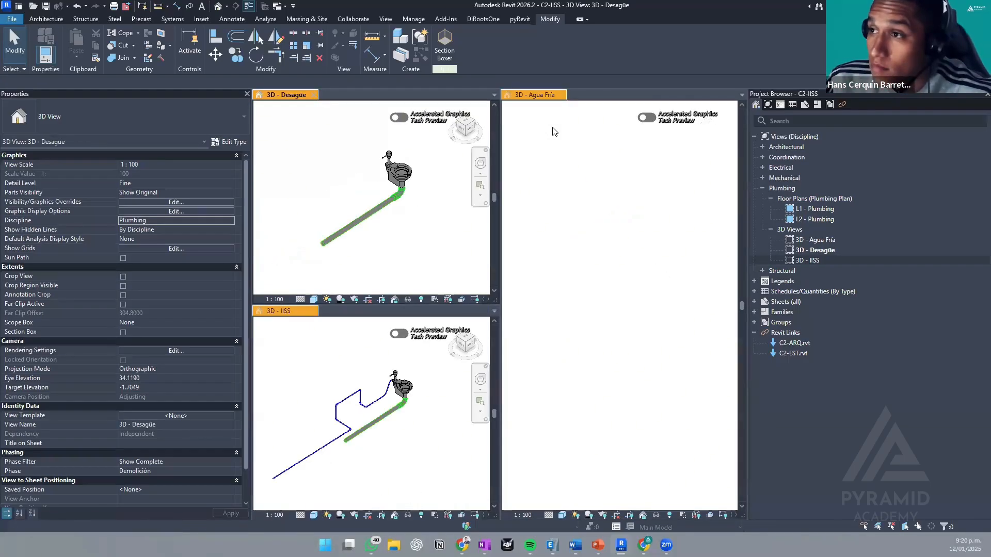
click(552, 149)
key(w)
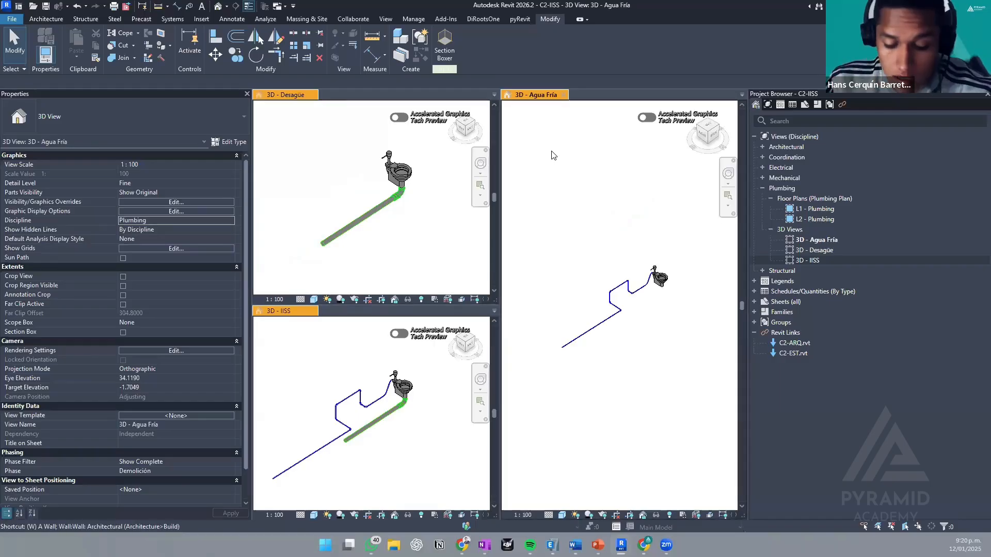
key(t)
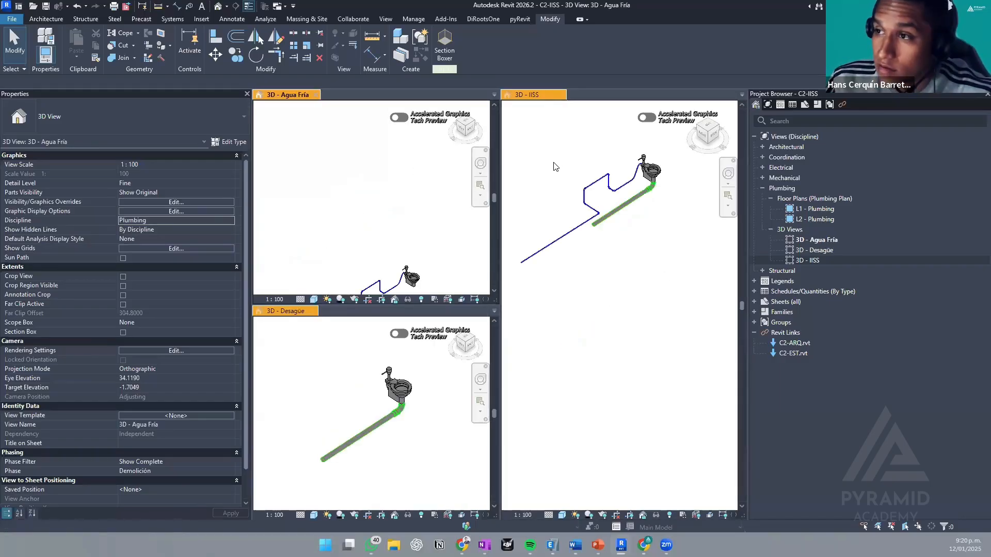
middle_drag(557, 168, 587, 281)
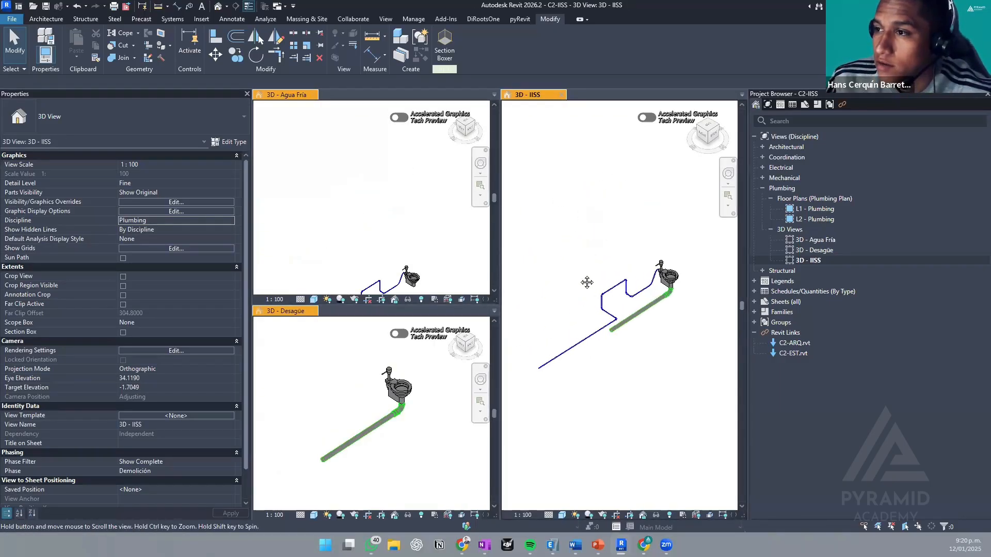
middle_drag(365, 278, 365, 191)
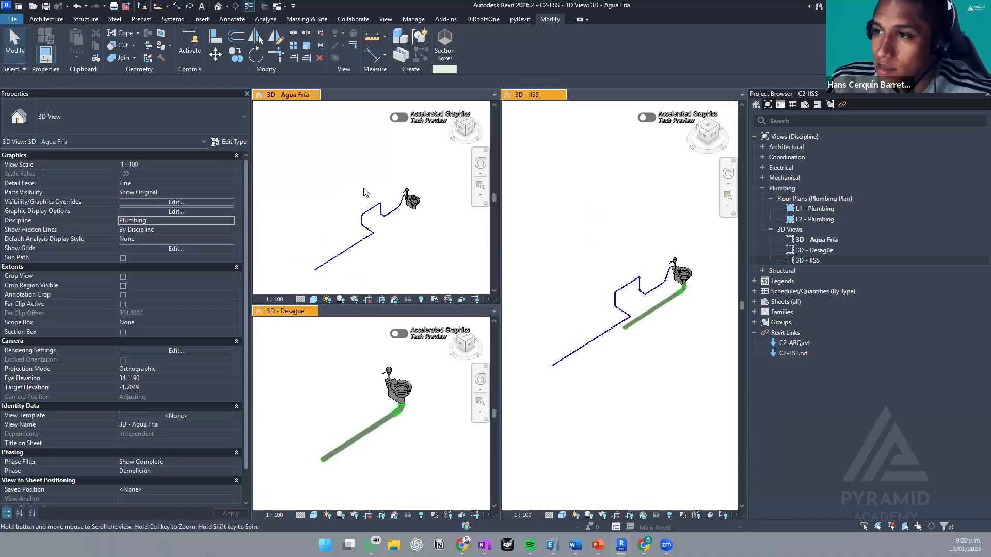
- Open the filter settings in the visibility/graphics overrides of the 3D - IISS view
click(685, 342)
key(v)
key(g)
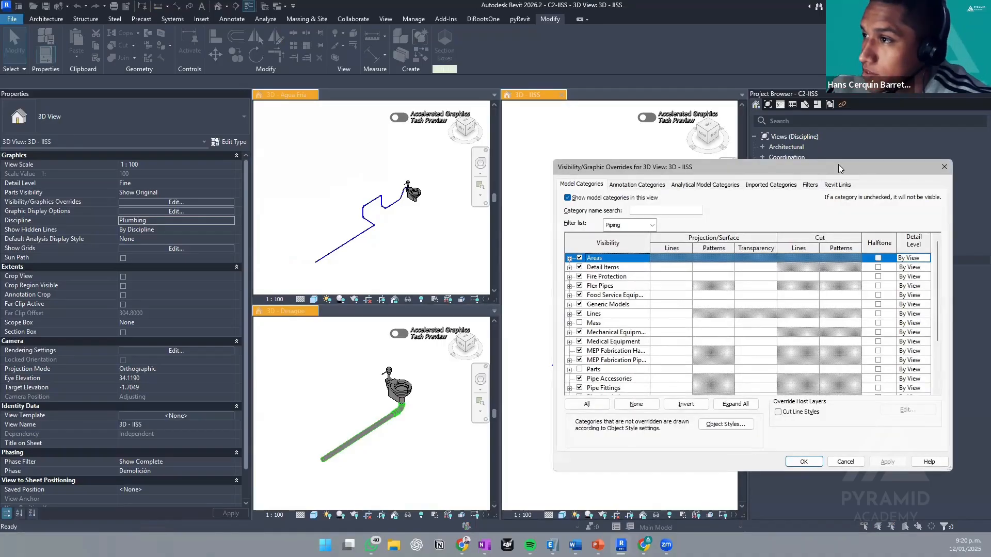
drag(837, 166, 649, 163)
click(651, 180)
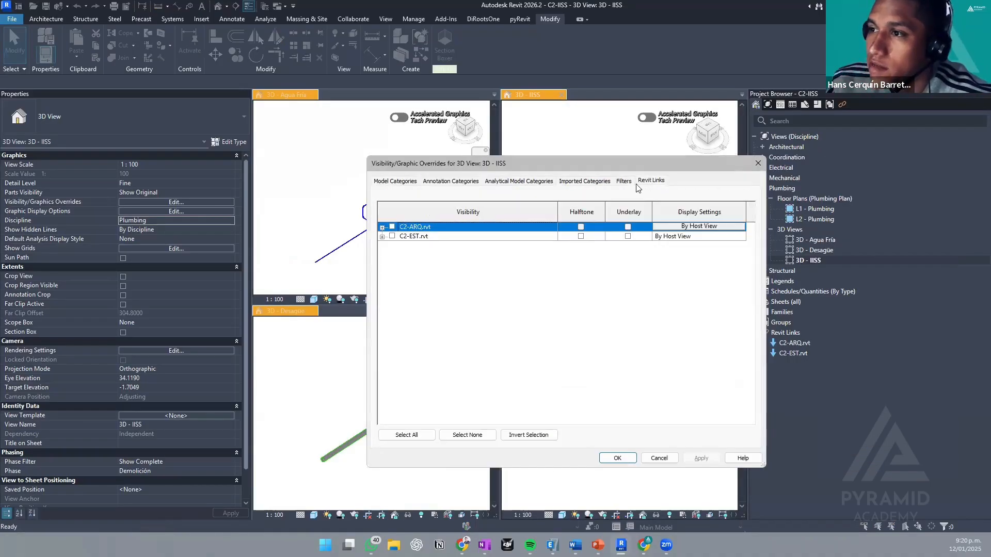
click(624, 181)
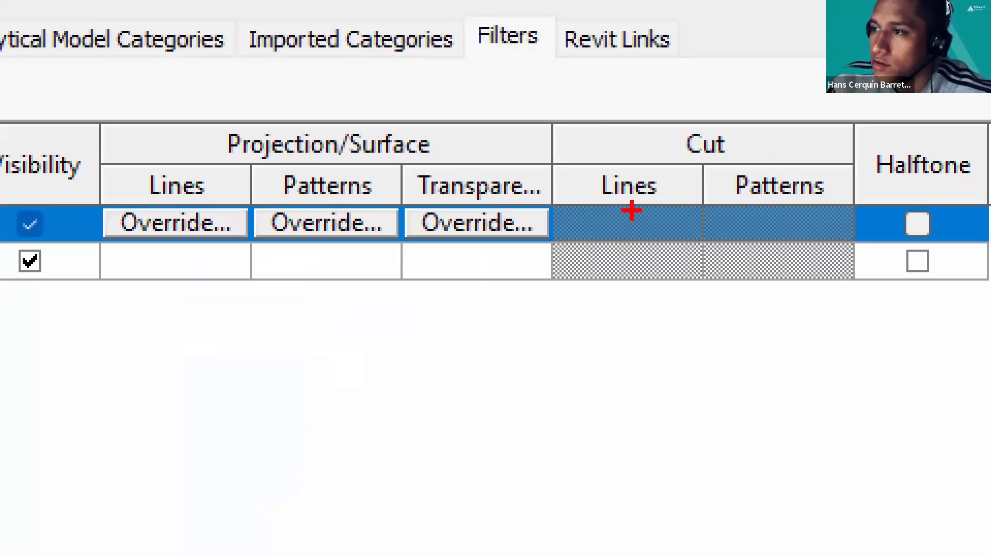
drag(381, 124, 750, 341)
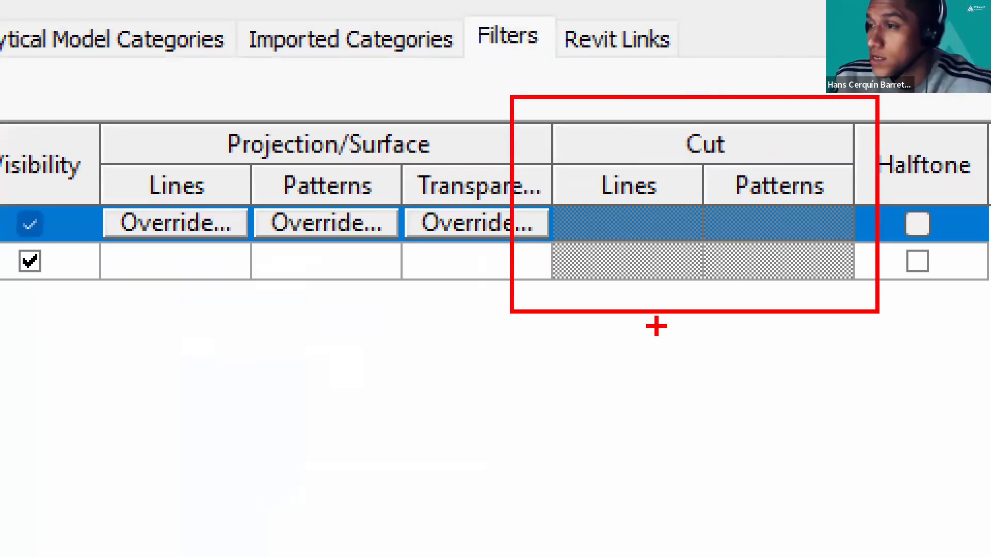
drag(560, 281, 855, 205)
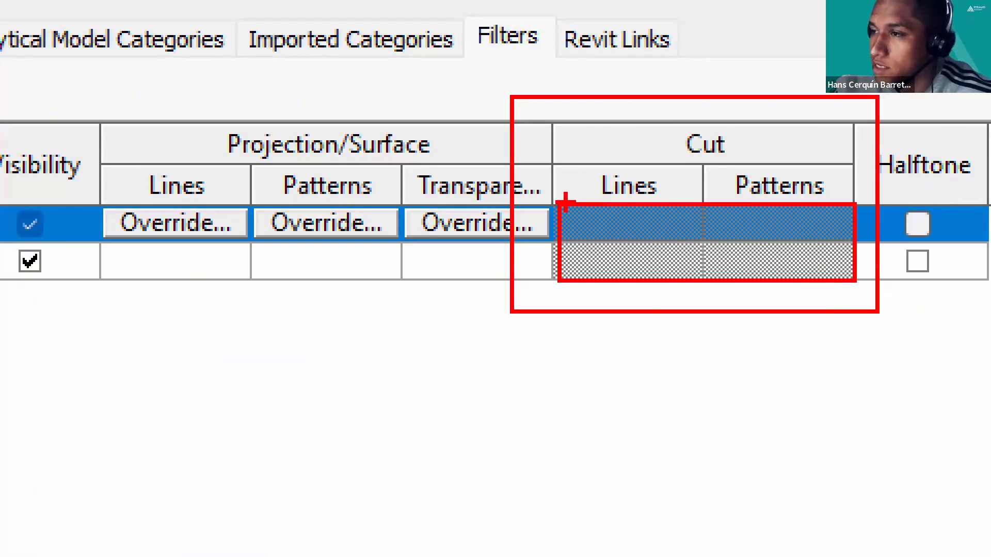
mouse_move(565, 204)
shift+mouse_down()
mouse_move(852, 284)
mouse_move(853, 275)
shift+mouse_up()
mouse_move(849, 207)
shift+mouse_down()
mouse_move(622, 276)
mouse_move(561, 270)
shift+mouse_up()
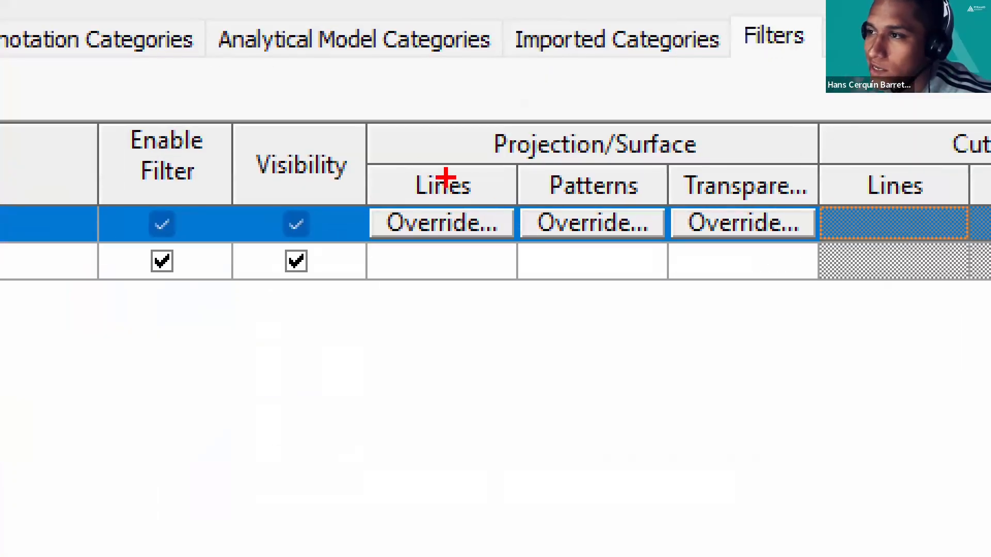
mouse_move(373, 148)
mouse_down()
mouse_move(542, 258)
mouse_move(836, 303)
mouse_move(827, 298)
mouse_up()
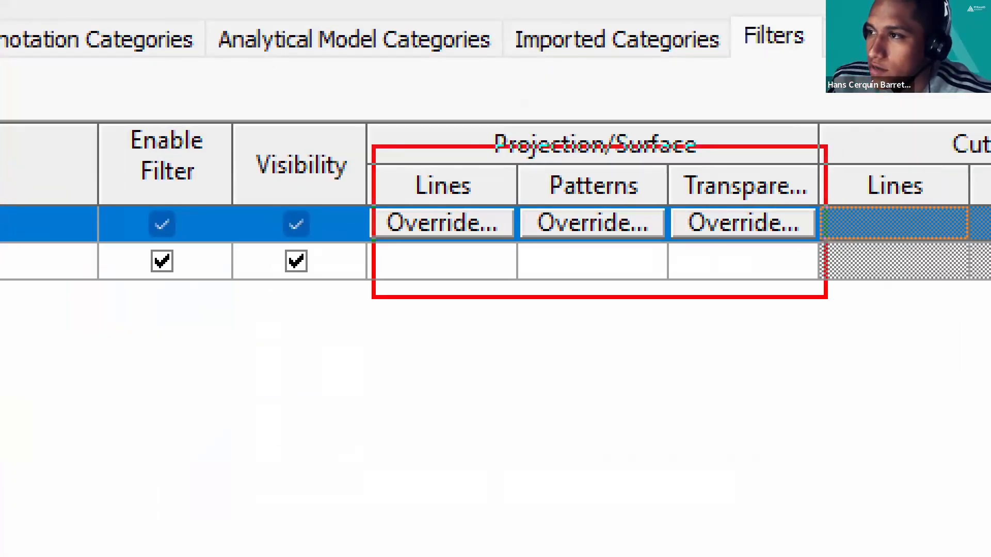
key(Escape)
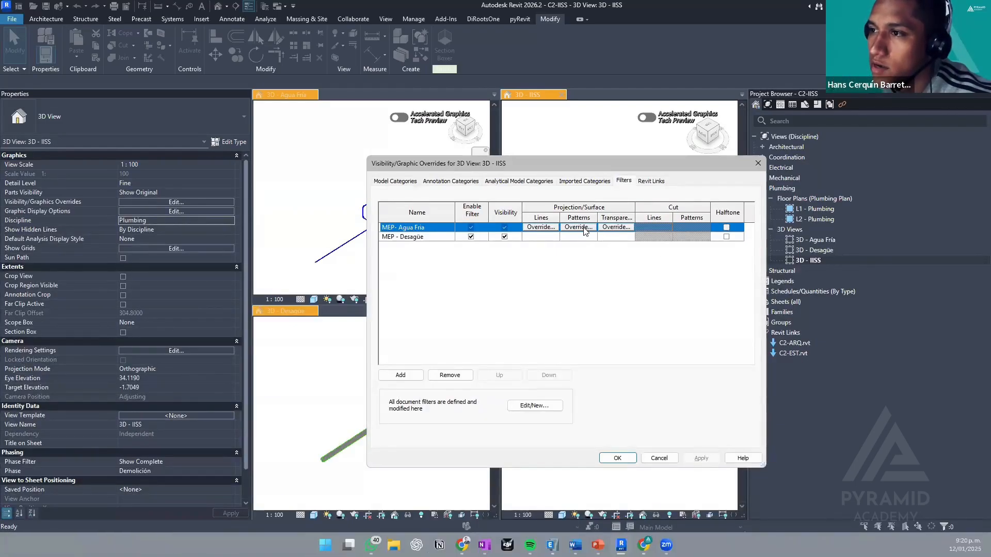
- Override the MEP- Agua Fría filter's projection/surface foreground pattern with a solid fill in blue
click(584, 227)
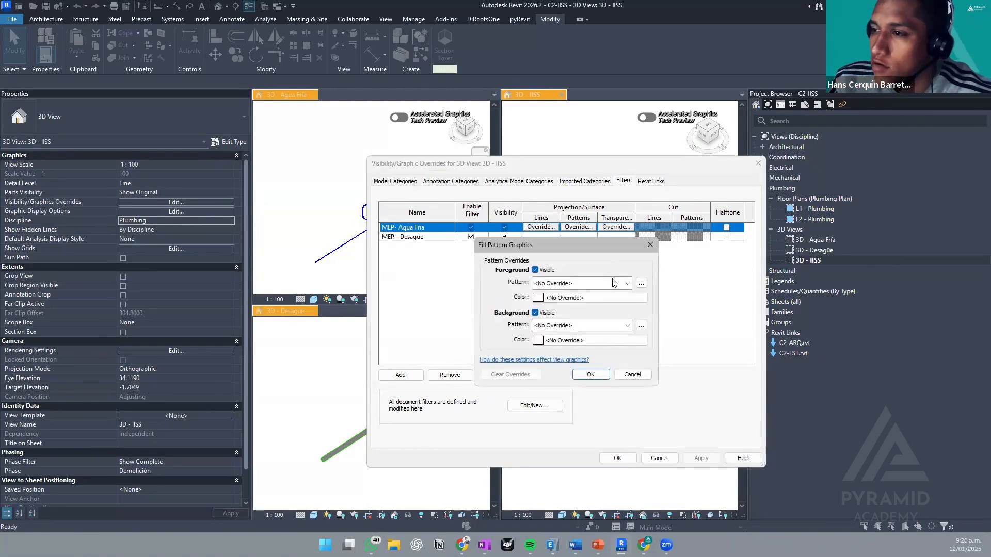
drag(603, 251, 613, 279)
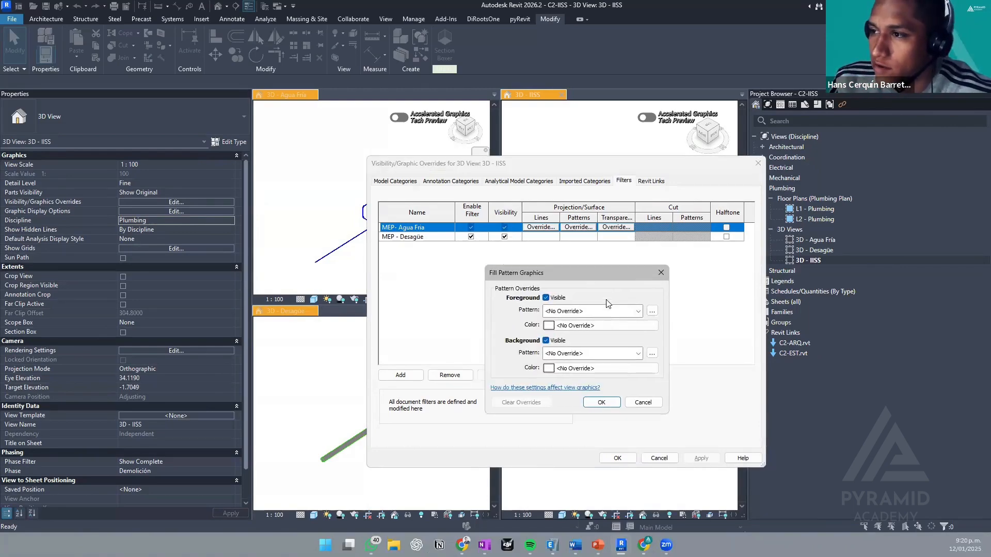
click(609, 311)
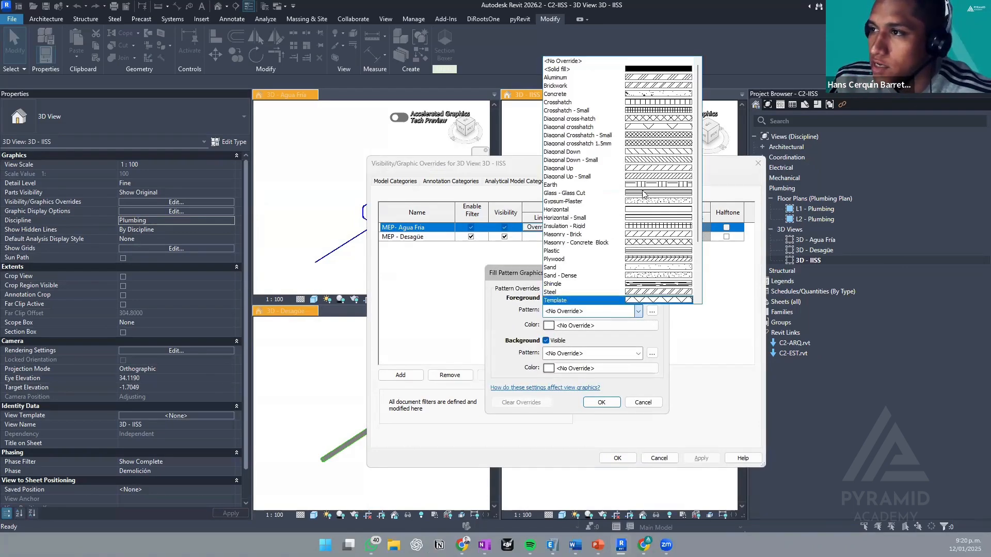
click(655, 69)
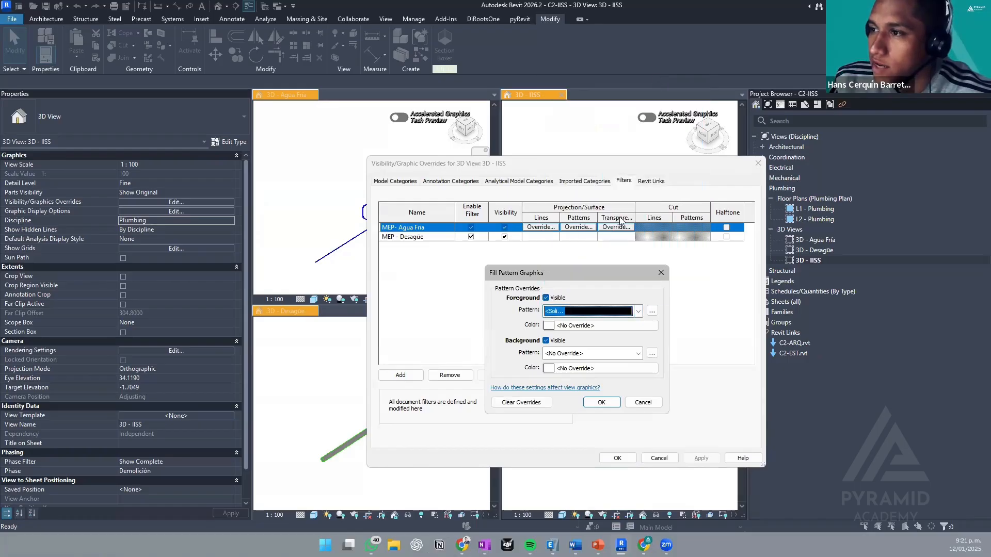
click(599, 326)
click(536, 354)
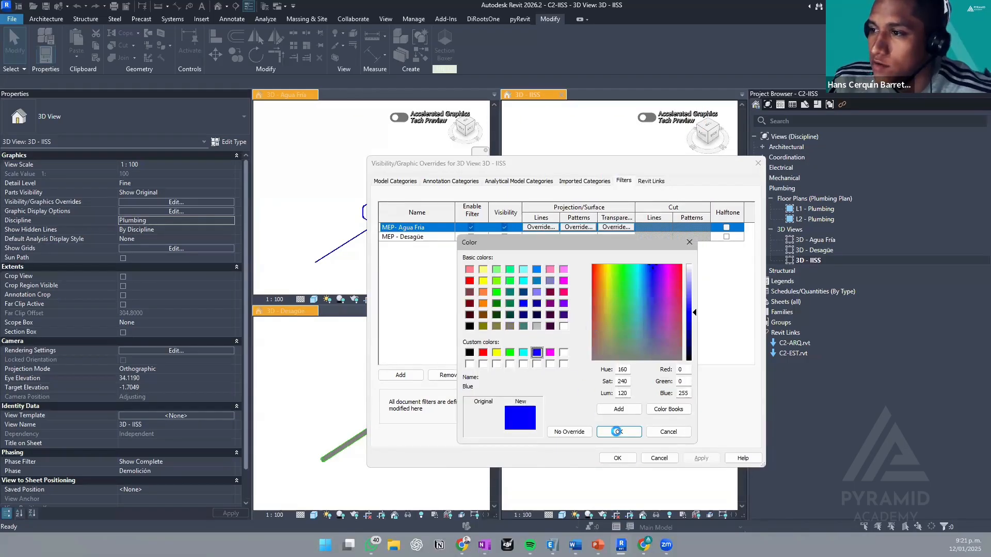
click(619, 431)
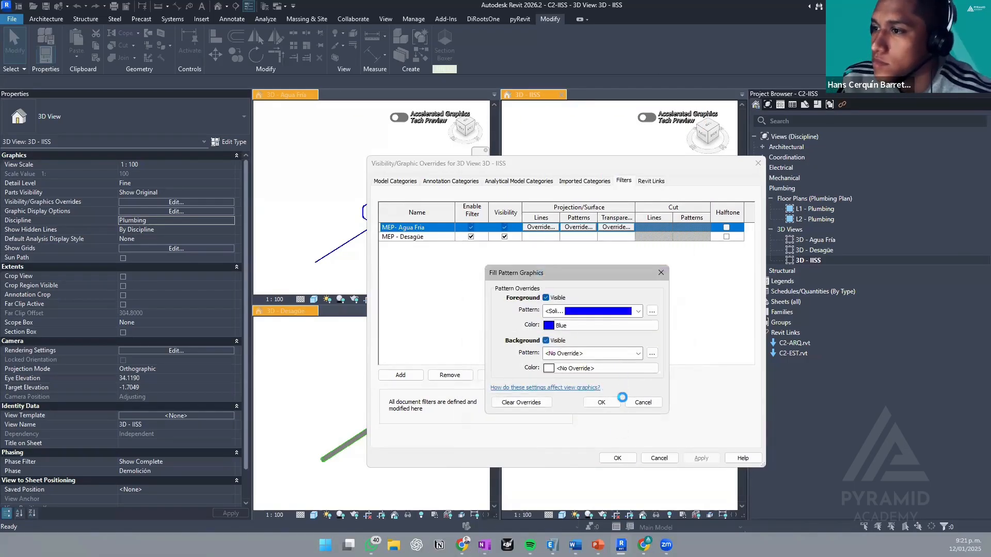
click(601, 400)
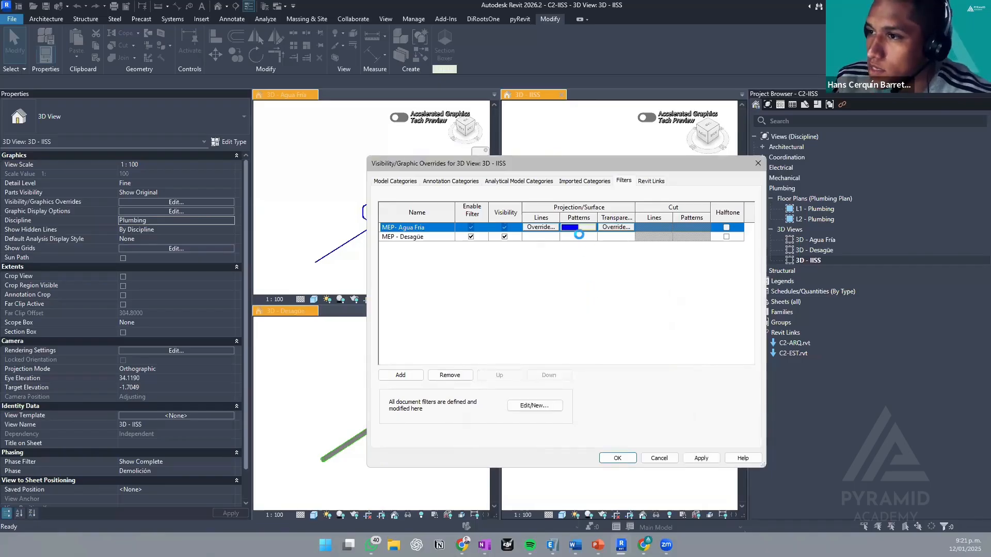
- Override the MEP - Desagüe filter's projection/surface foreground pattern with a solid fill in magenta, and apply the view's overrides
click(579, 235)
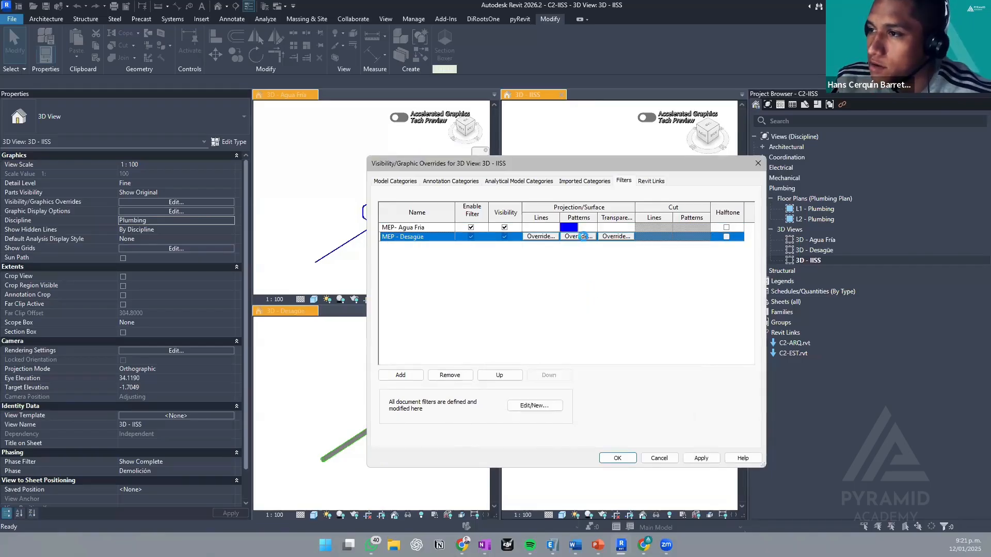
click(578, 235)
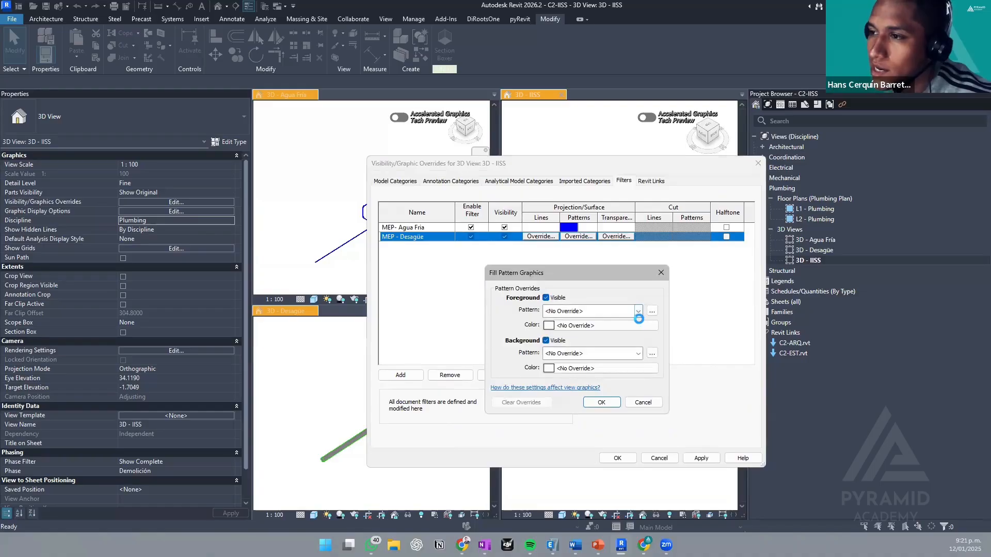
click(638, 311)
click(648, 66)
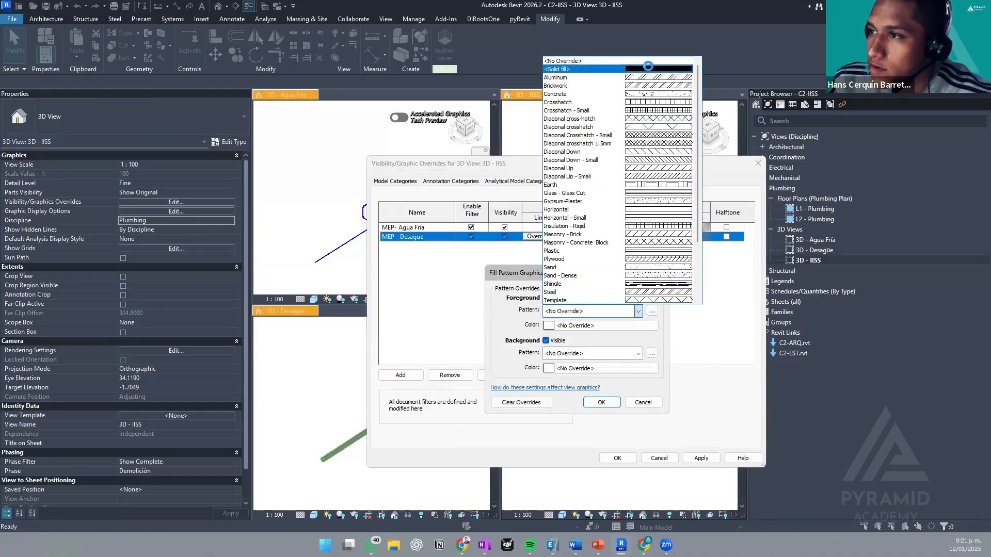
click(593, 324)
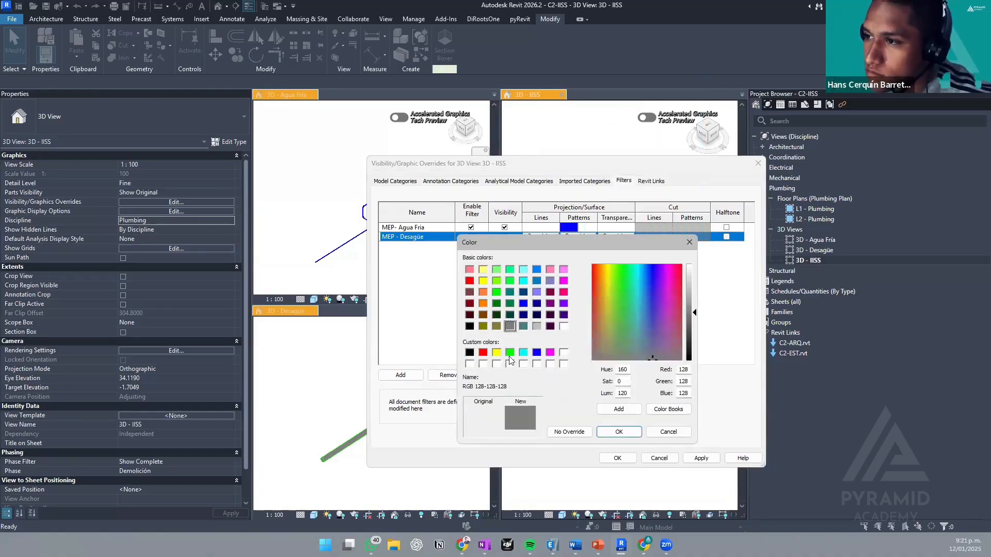
click(565, 283)
click(623, 434)
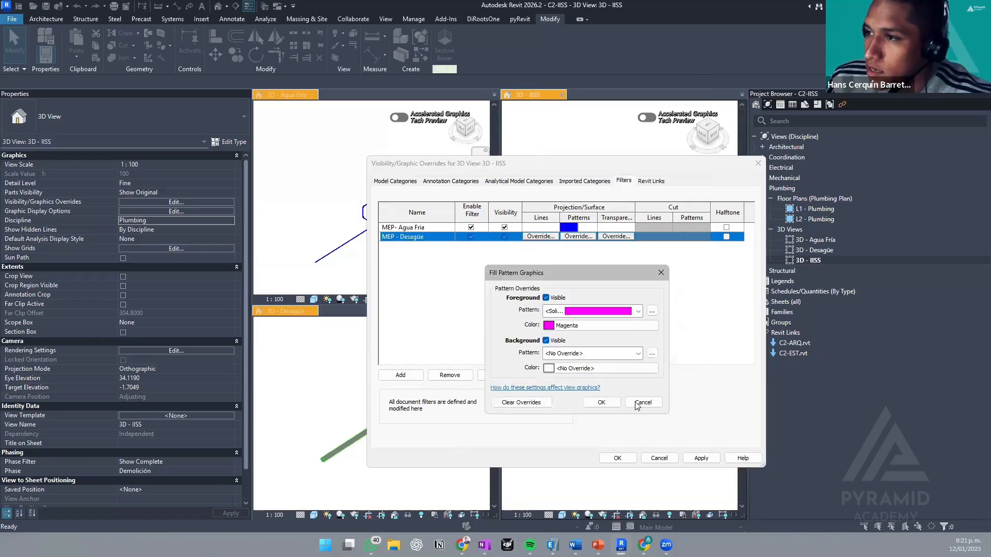
click(602, 402)
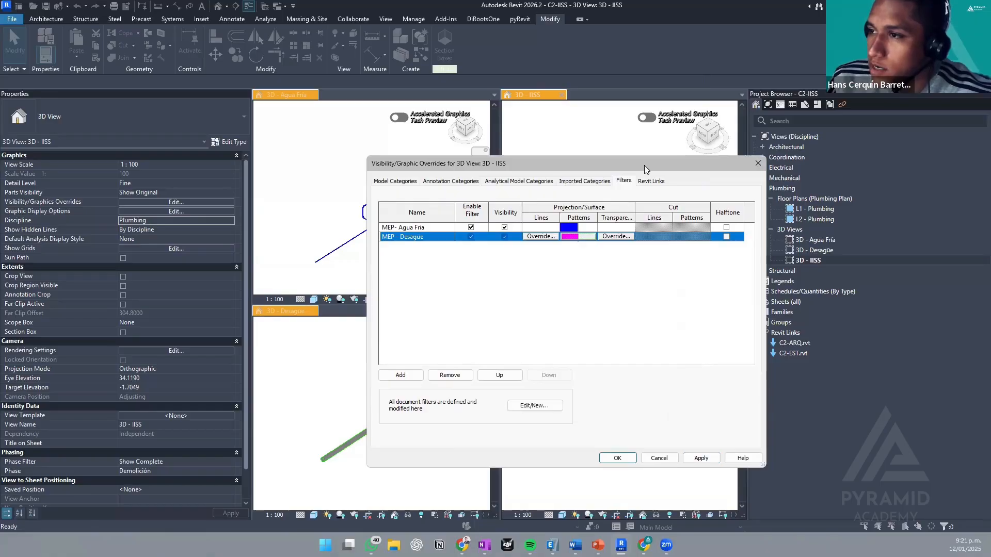
drag(644, 165, 341, 133)
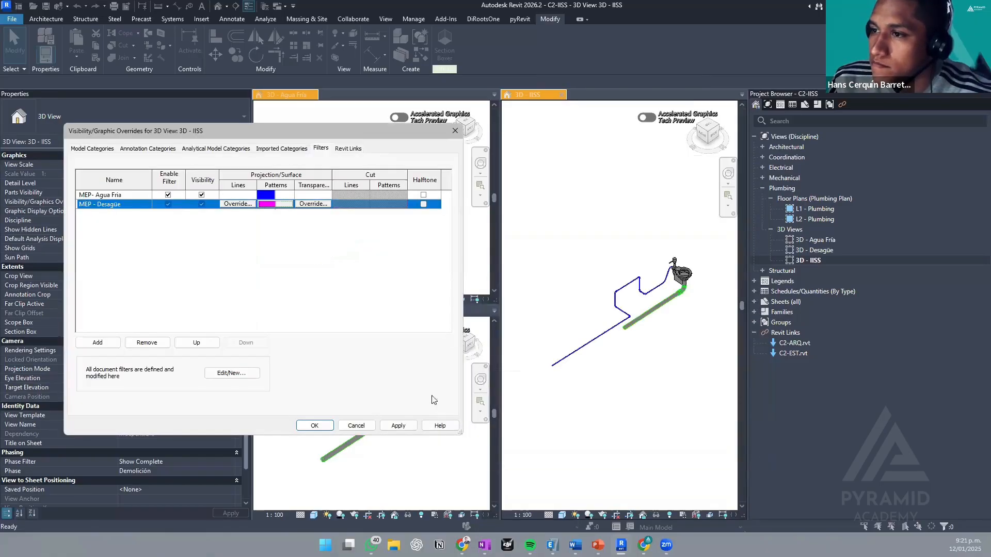
click(408, 429)
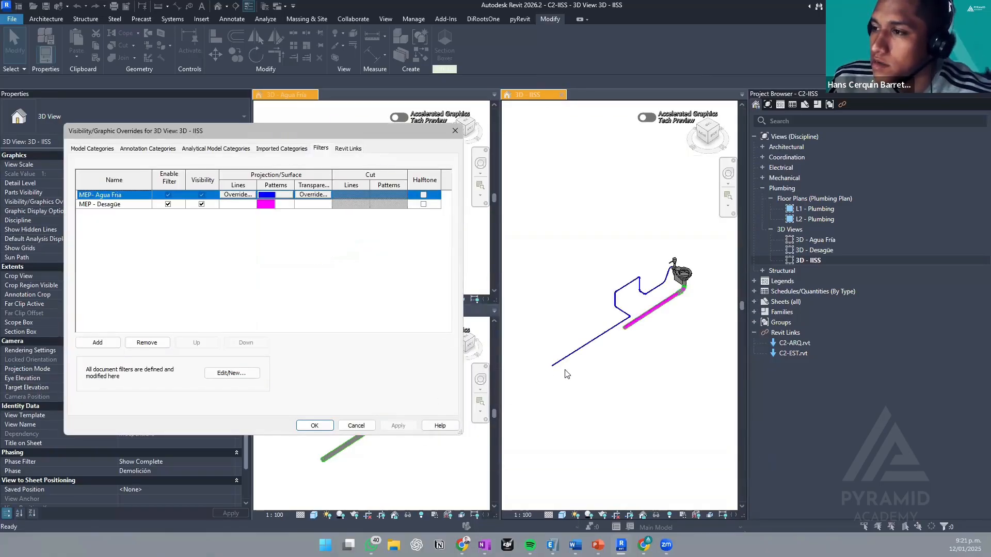
click(319, 426)
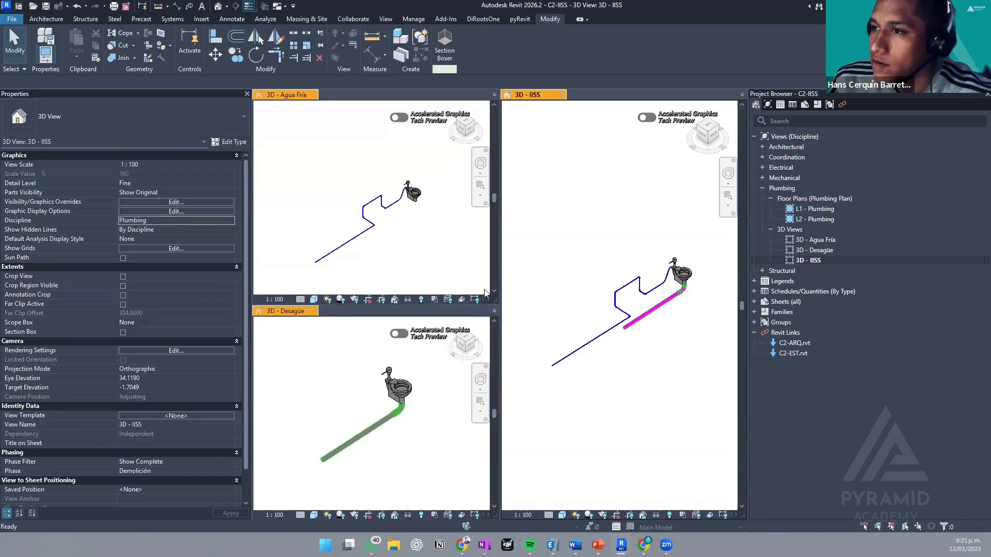
- Examine the pipe surfaces and outlines up close in the 3D - Agua Fría and 3D - Desagüe views
scroll(387, 212, up, 3)
click(375, 208)
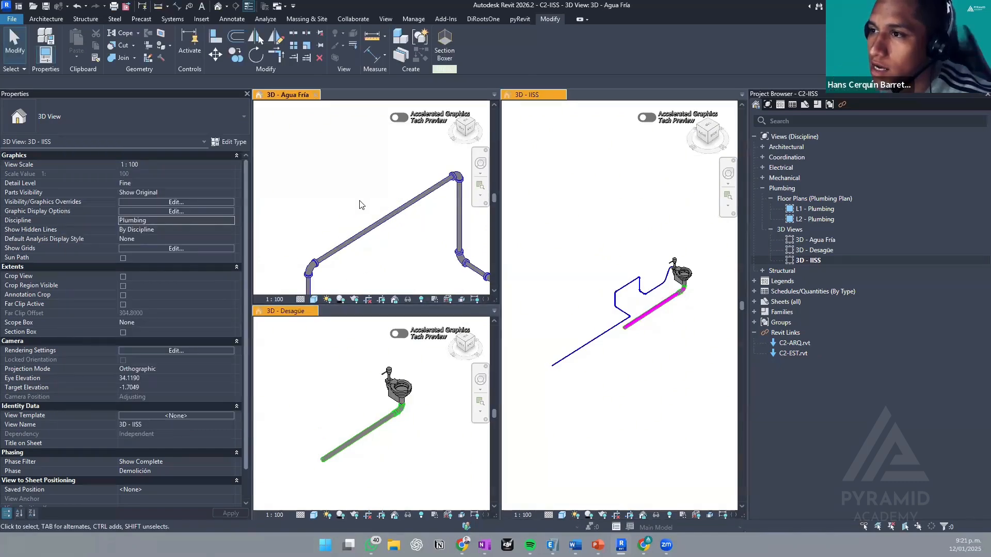
scroll(363, 162, up, 2)
scroll(339, 188, up, 2)
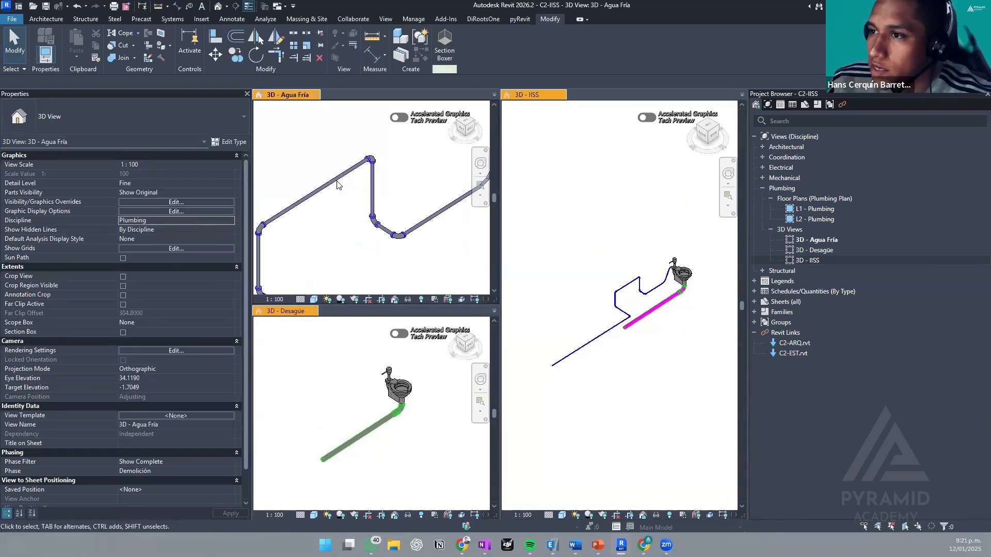
scroll(390, 421, up, 2)
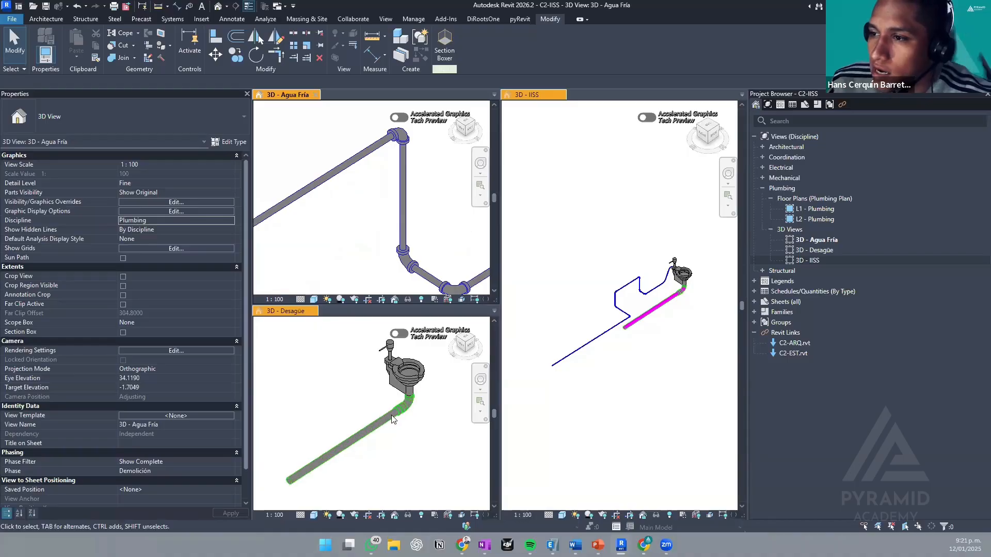
- Examine the colored cold water and drainage pipes and their outlines up close in the 3D - IISS view
click(362, 437)
scroll(379, 459, up, 1)
click(630, 394)
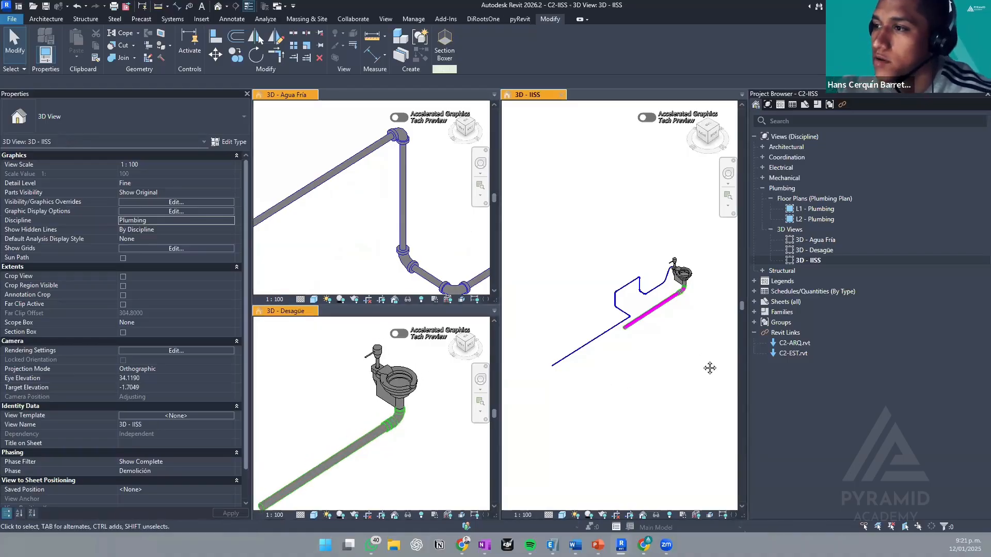
scroll(702, 369, up, 4)
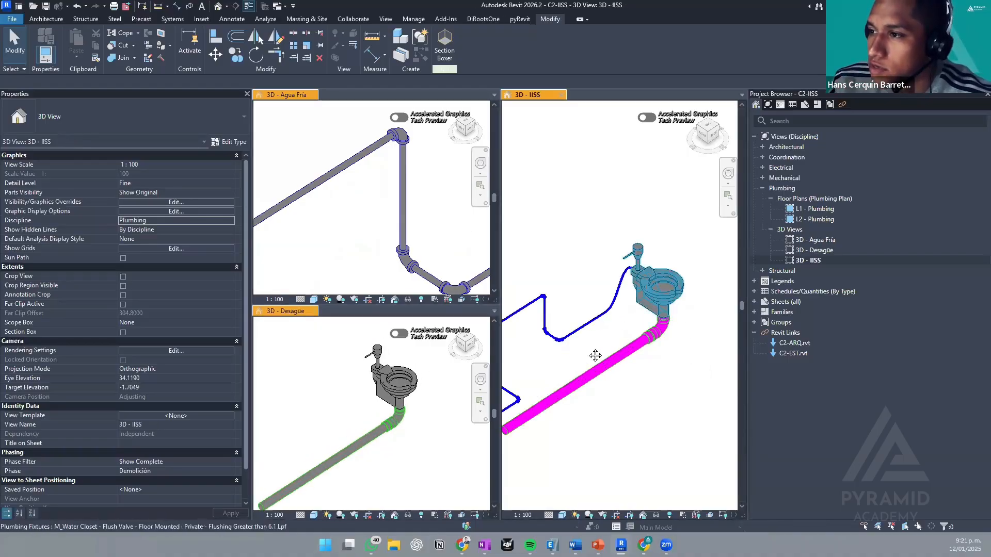
scroll(640, 413, up, 2)
middle_drag(623, 416, 645, 170)
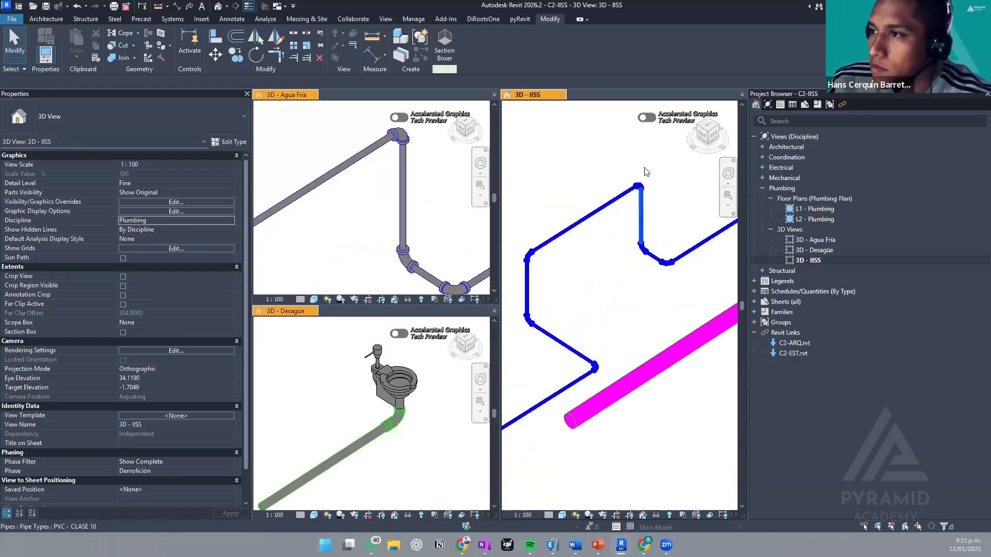
scroll(646, 170, up, 3)
scroll(630, 343, down, 5)
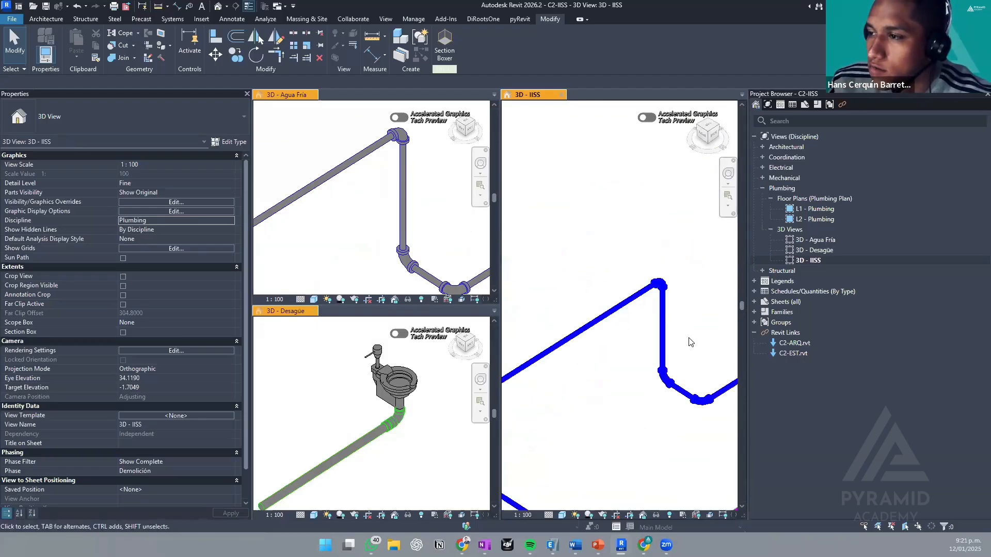
middle_drag(651, 288, 602, 380)
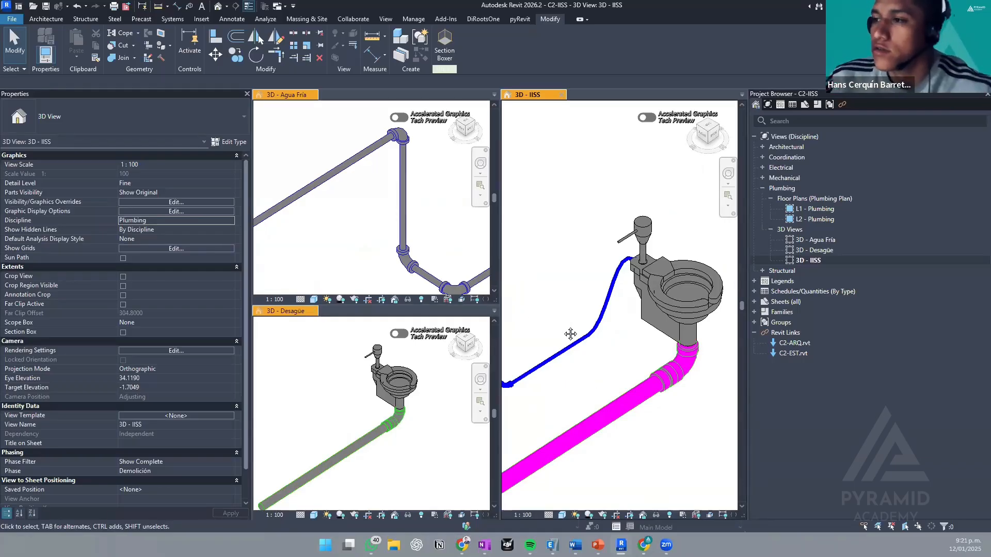
scroll(639, 391, down, 1)
middle_drag(638, 390, 643, 332)
scroll(643, 332, down, 2)
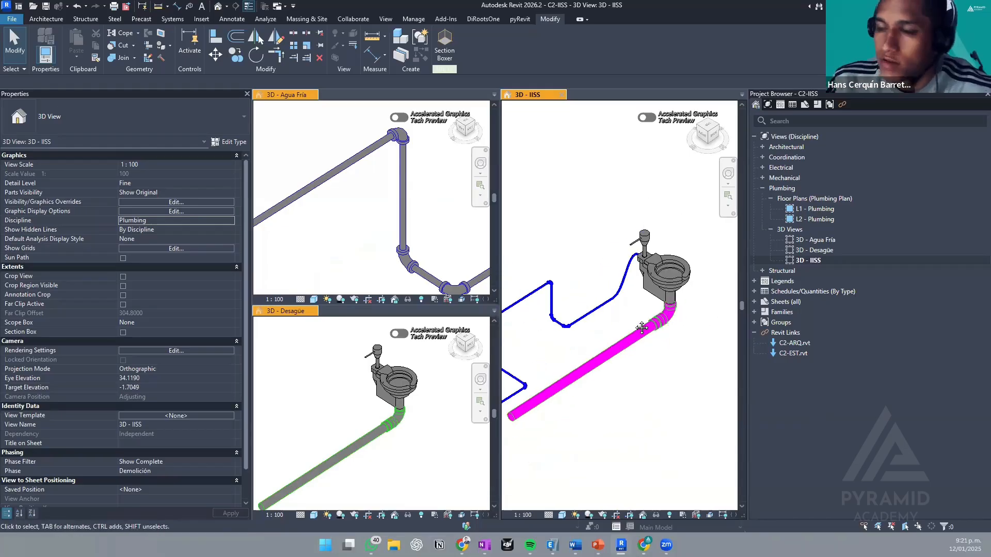
- Open the filter settings in the visibility/graphics overrides of the 3D - IISS view
key(v)
key(g)
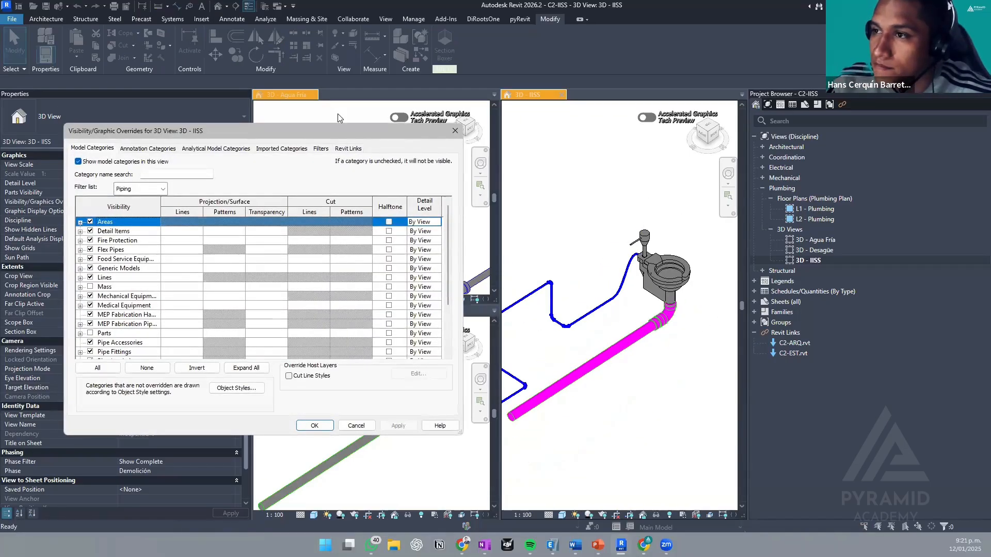
click(355, 150)
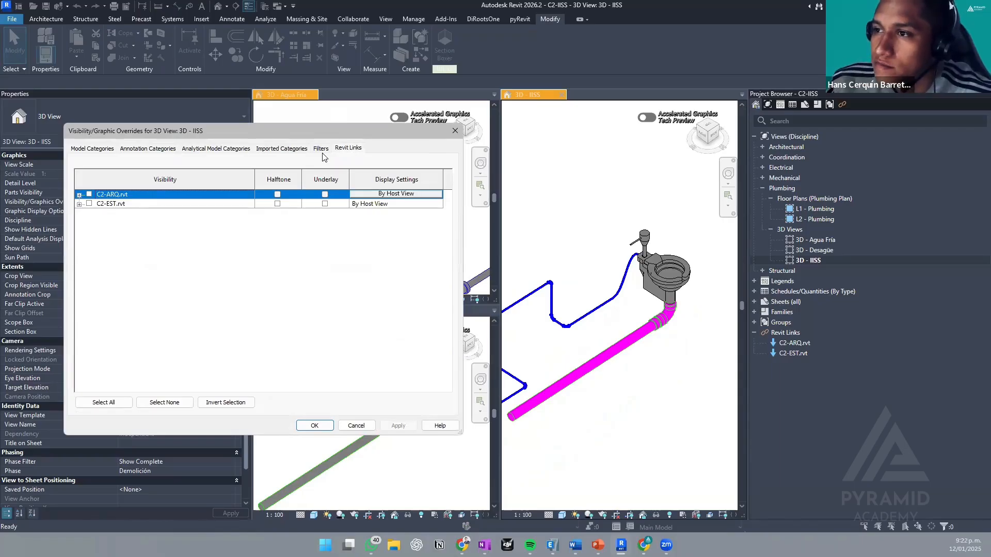
click(321, 149)
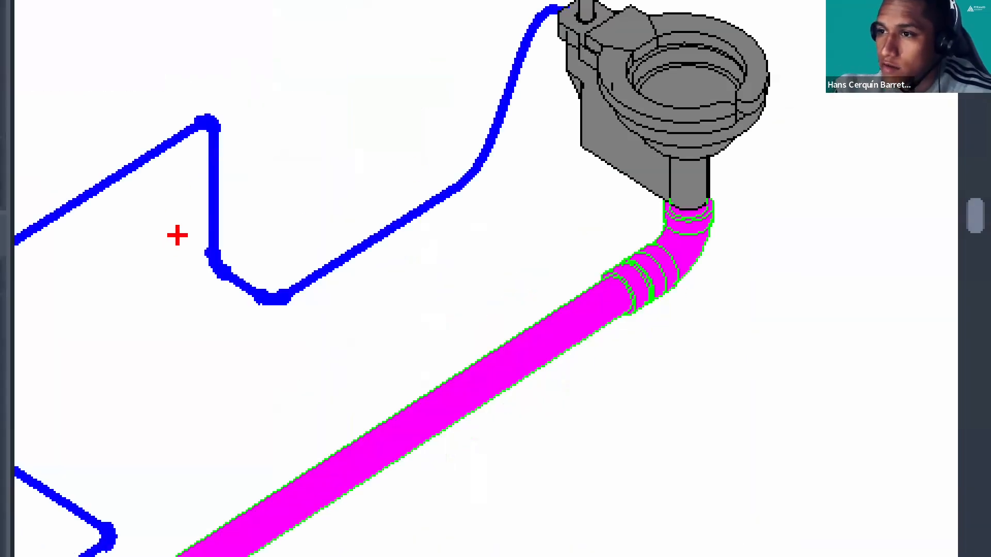
mouse_move(181, 218)
mouse_down()
mouse_move(311, 334)
mouse_move(395, 343)
mouse_up()
drag(528, 169, 830, 339)
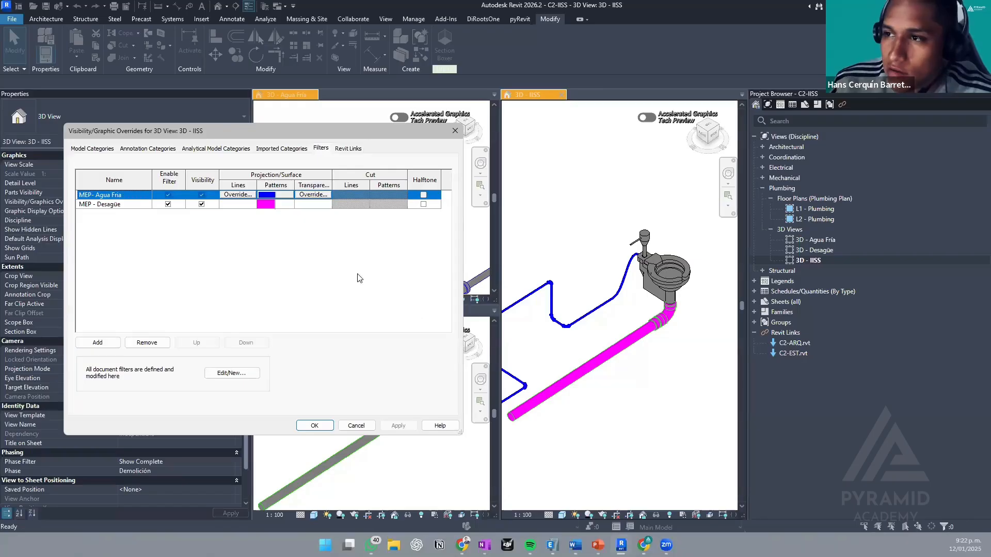
- Override the MEP- Agua Fría filter's projection/surface lines with a solid pattern in black
click(246, 198)
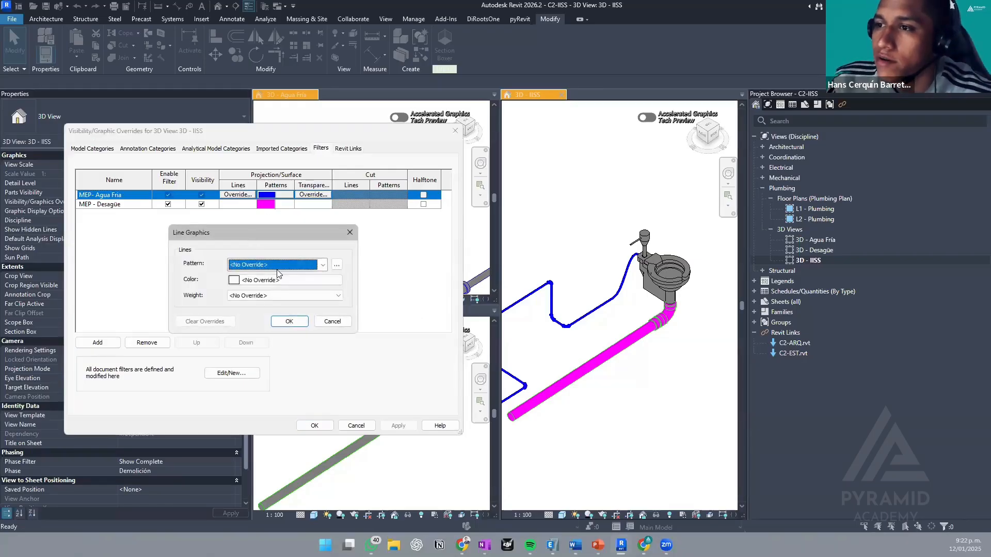
click(322, 264)
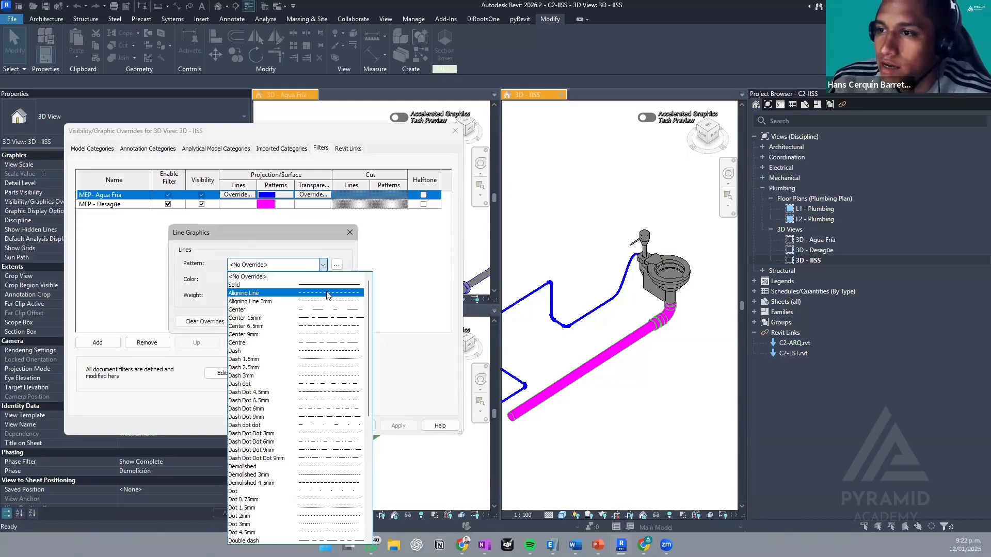
click(312, 282)
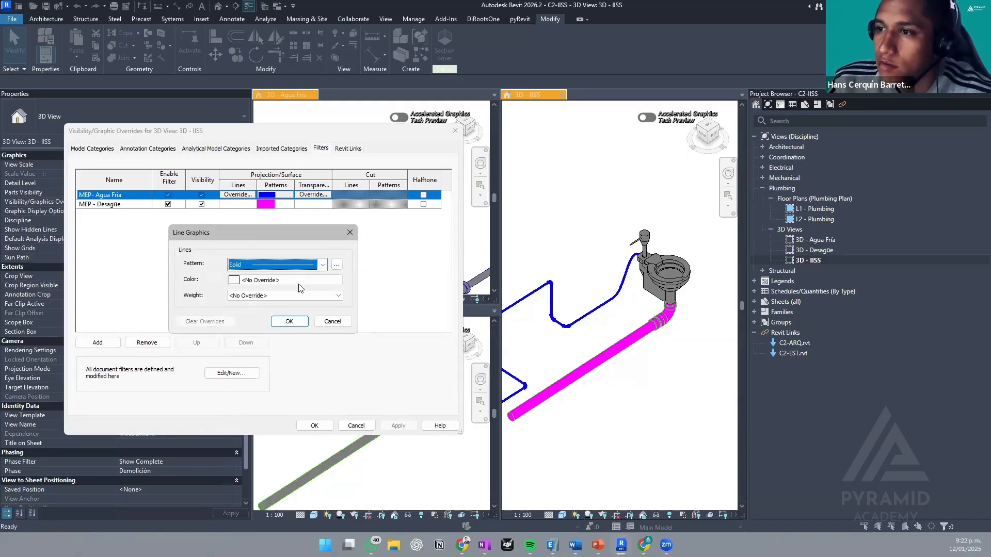
click(304, 285)
click(155, 292)
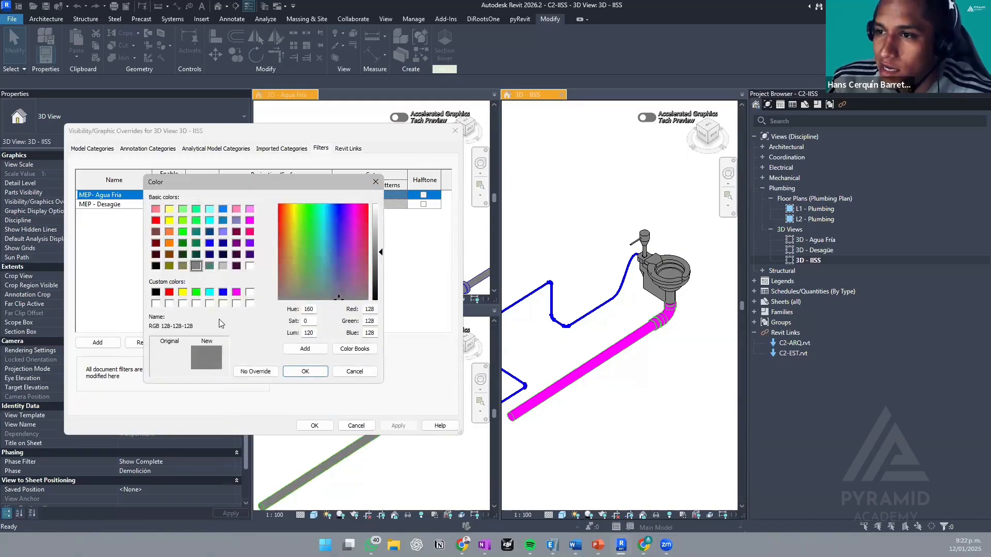
click(306, 372)
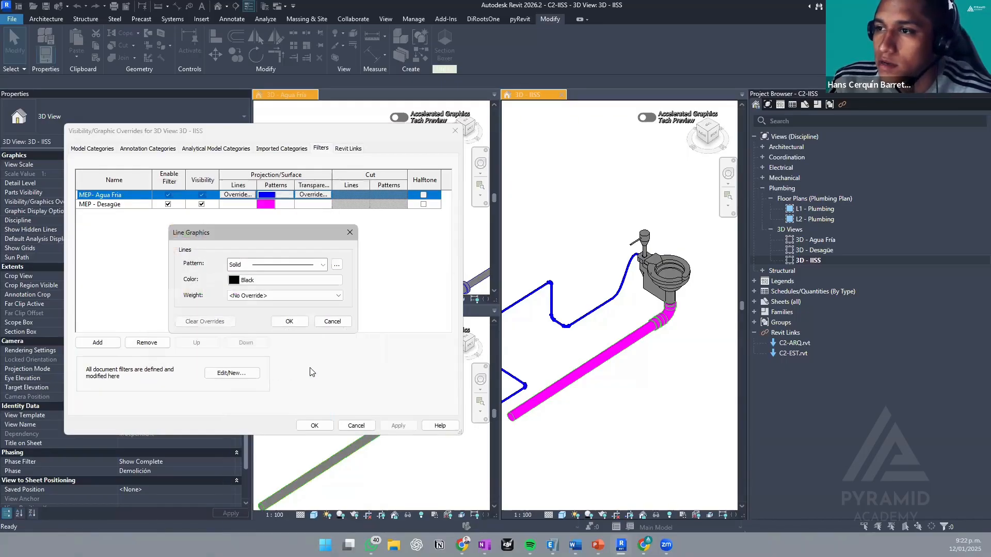
click(290, 324)
- Override the MEP - Desagüe filter's projection/surface lines with a solid pattern in black, and apply the view's overrides
click(237, 206)
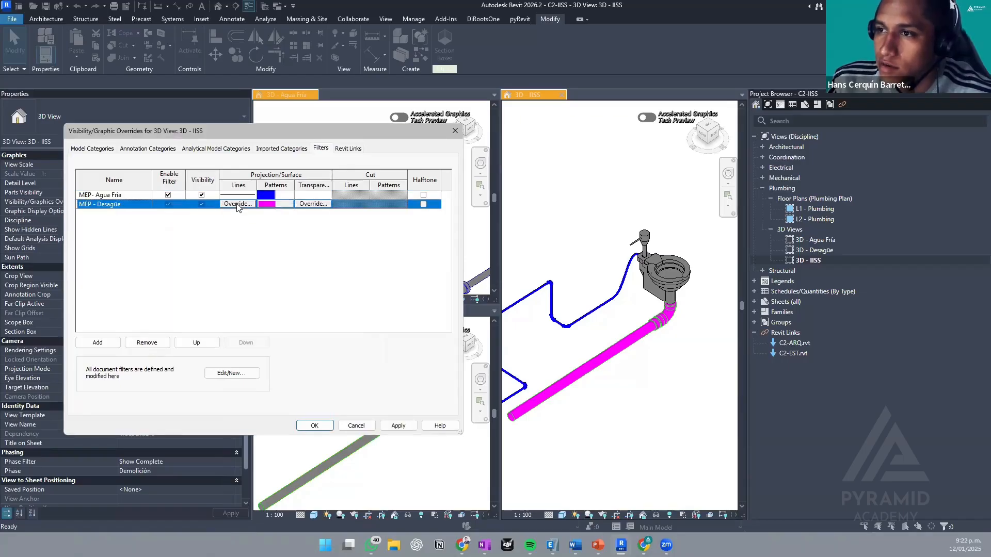
click(237, 204)
click(317, 265)
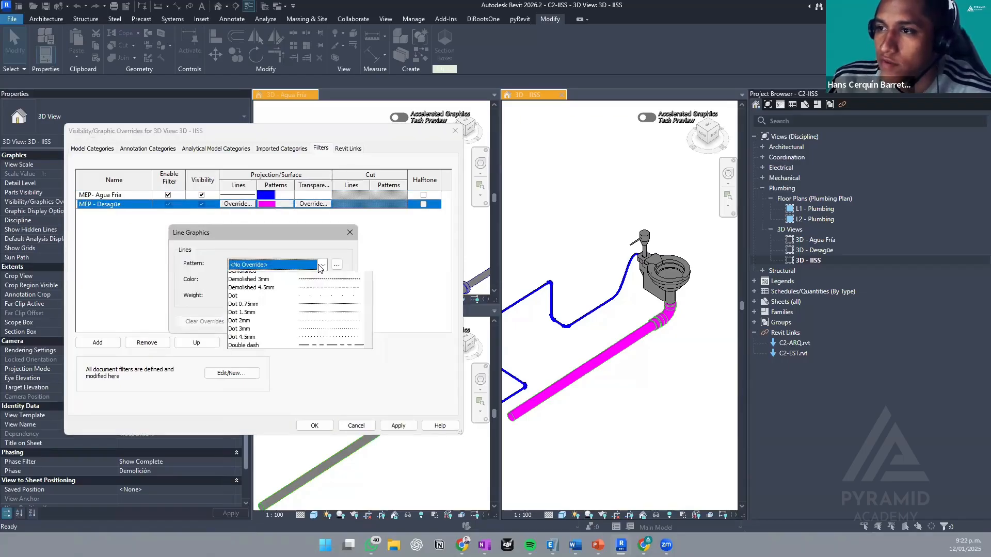
scroll(309, 282, up, 1)
click(324, 282)
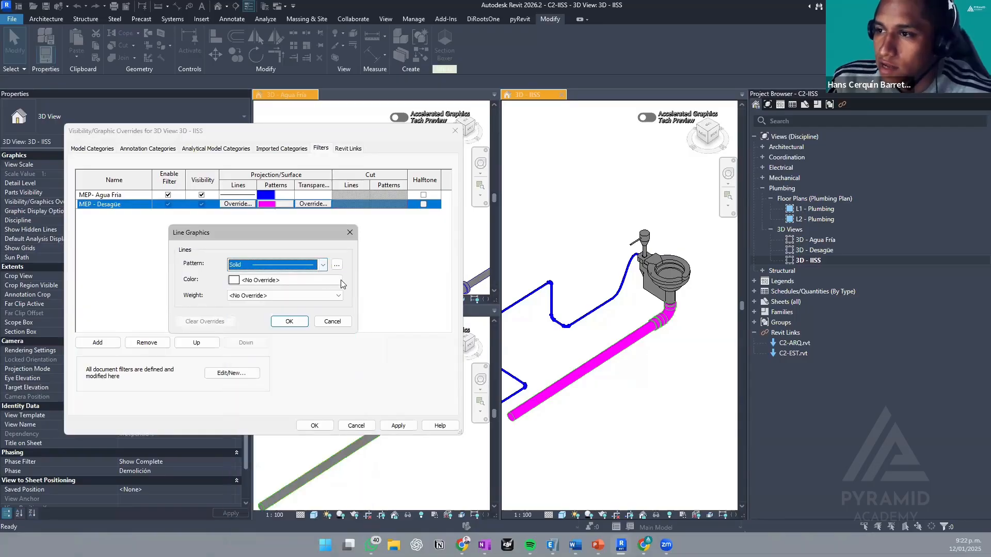
click(325, 282)
click(155, 292)
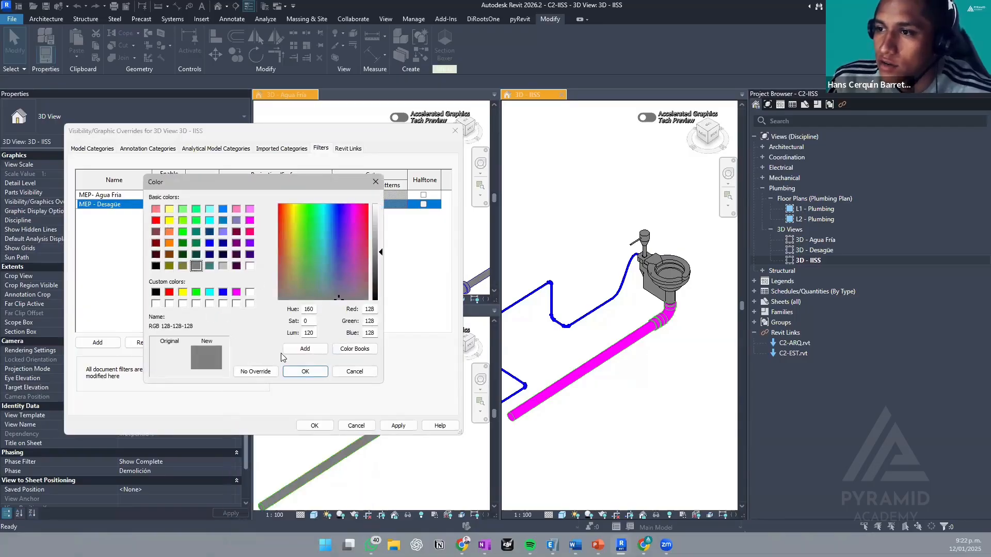
click(306, 372)
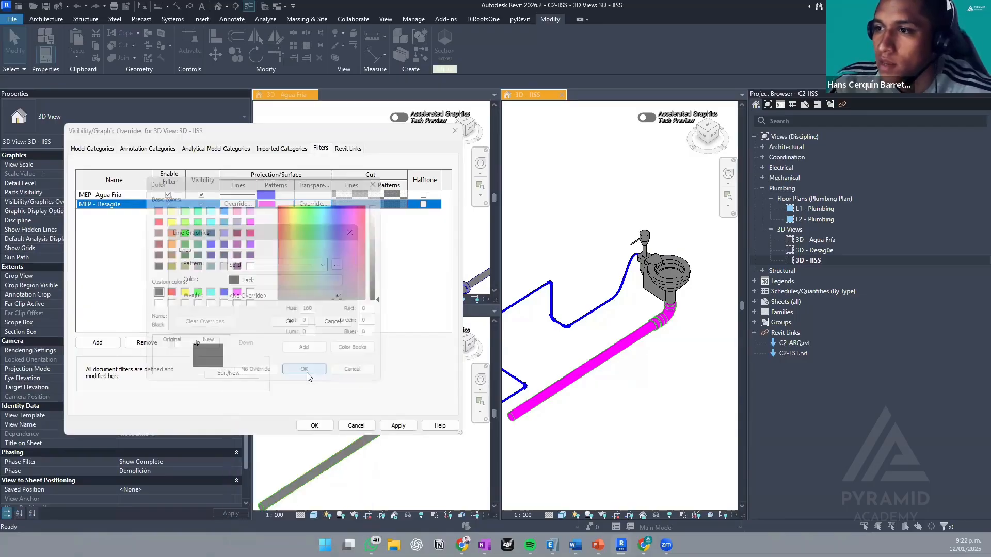
key(ctrl+1)
click(662, 327)
mouse_move(402, 57)
ctrl+mouse_down()
mouse_move(604, 318)
mouse_move(826, 461)
ctrl+mouse_up()
key(Escape)
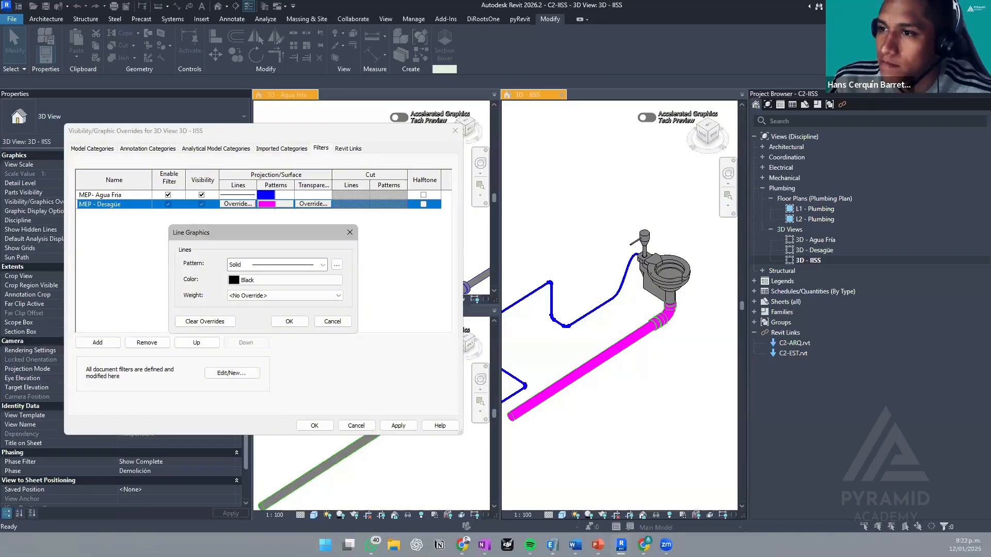
click(290, 322)
click(399, 426)
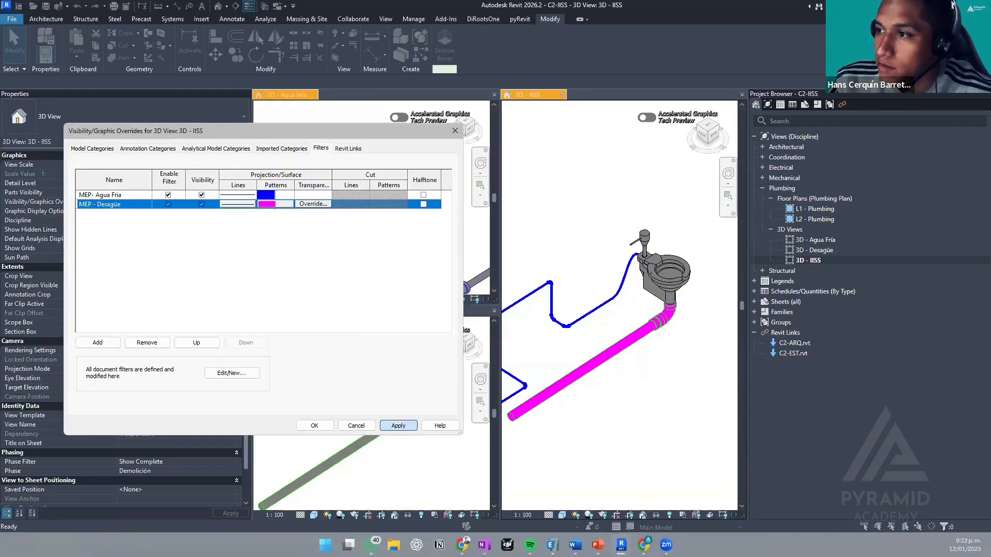
click(315, 426)
- Inspect the outlines of the cold water fittings and the drainage elbow from several angles in the 3D - IISS view
scroll(549, 284, up, 8)
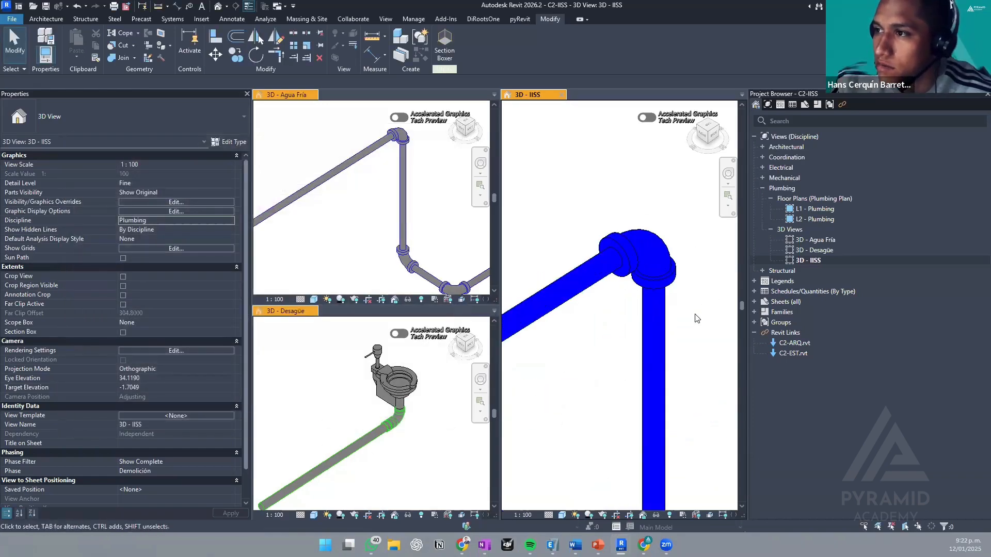
scroll(696, 318, down, 5)
scroll(591, 395, up, 5)
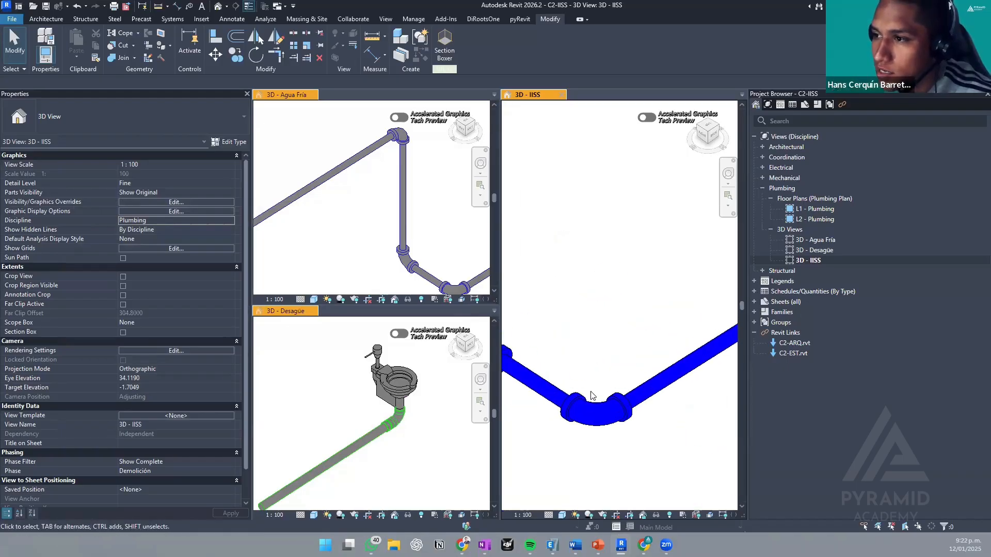
scroll(591, 395, down, 4)
scroll(653, 401, up, 6)
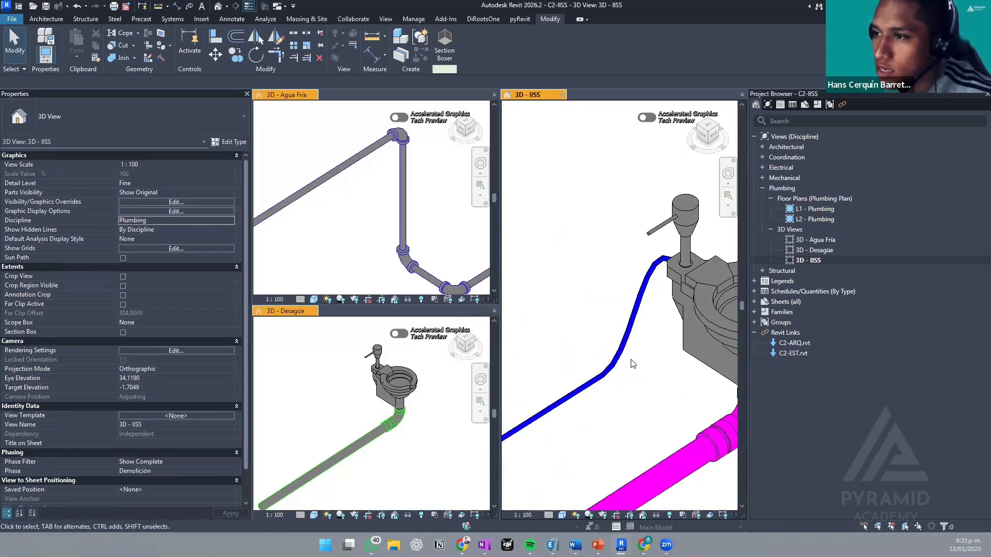
scroll(633, 364, up, 4)
scroll(659, 384, down, 6)
middle_drag(690, 410, 592, 368)
scroll(593, 362, up, 4)
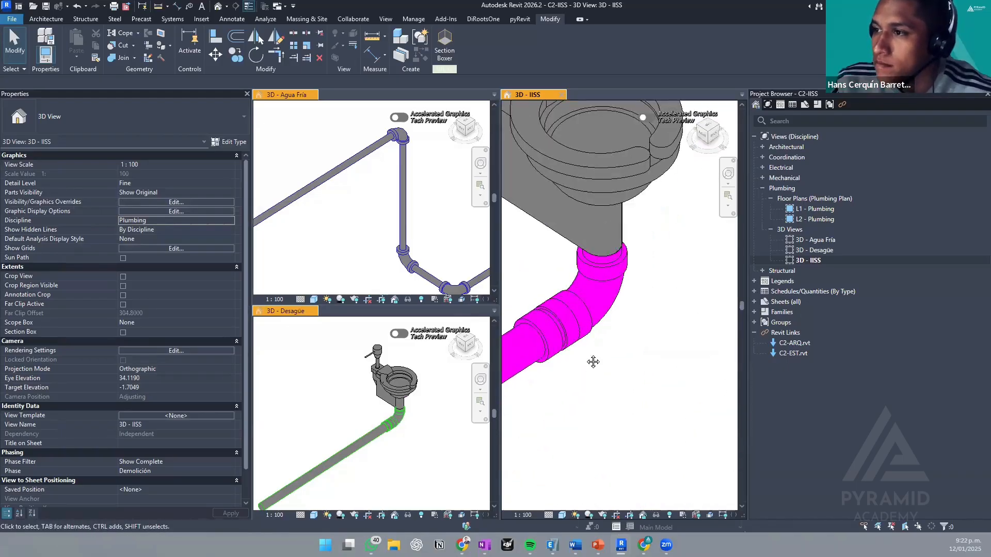
click(607, 295)
shift+middle_drag(608, 295, 650, 329)
click(647, 319)
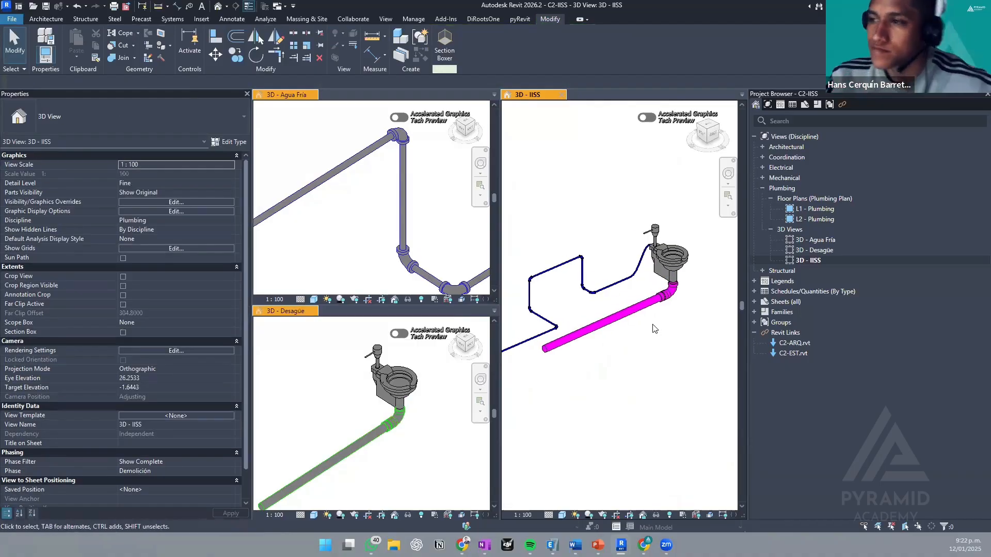
- Compare the full pipe runs across the 3D - Agua Fría, 3D - Desagüe and 3D - IISS views
click(409, 237)
click(372, 421)
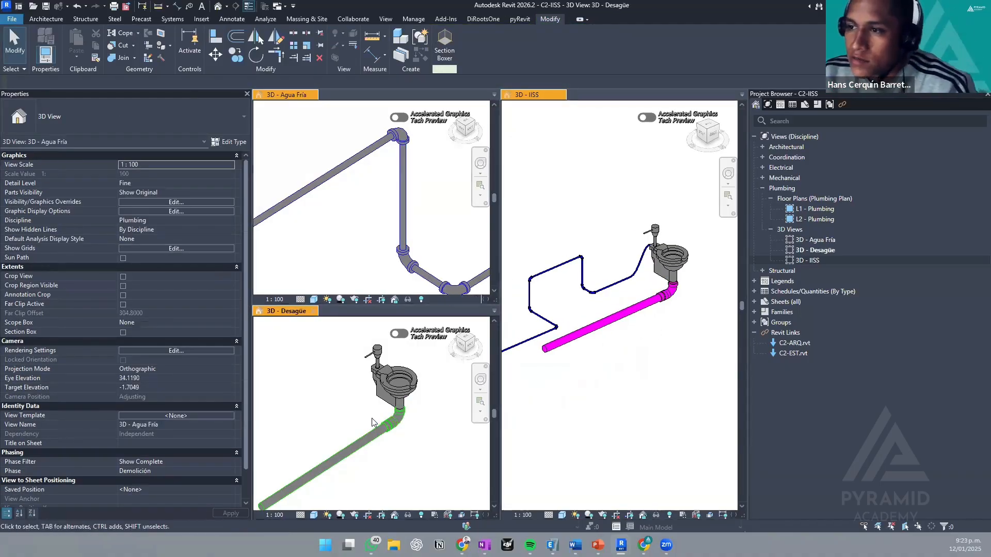
scroll(372, 420, down, 1)
middle_drag(381, 423, 357, 438)
scroll(371, 428, down, 3)
scroll(394, 418, up, 2)
scroll(352, 438, up, 1)
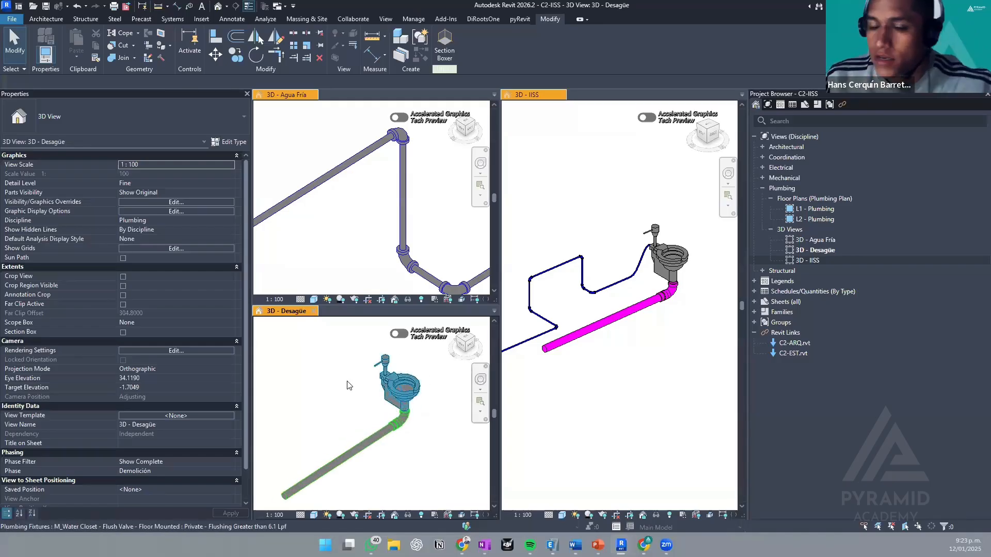
click(662, 371)
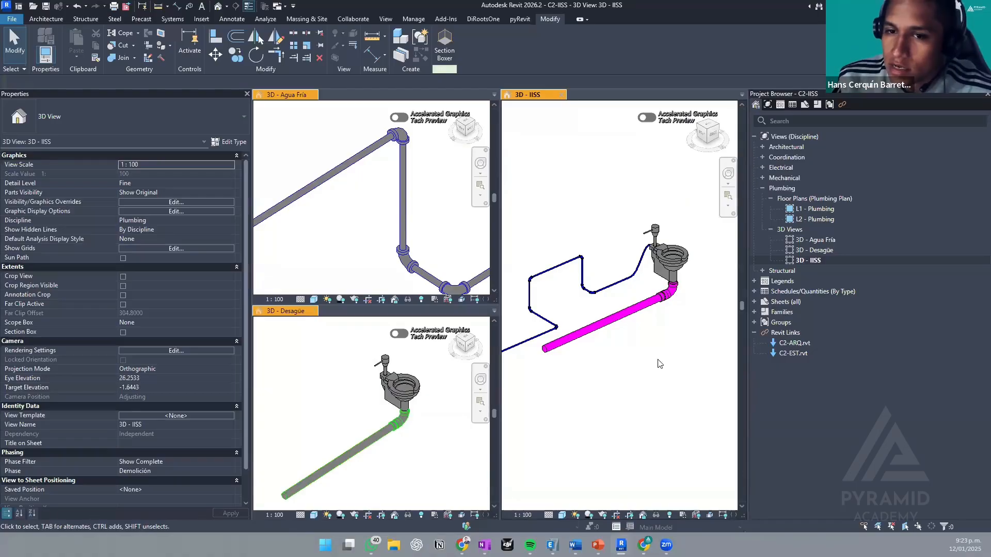
middle_drag(644, 354, 684, 362)
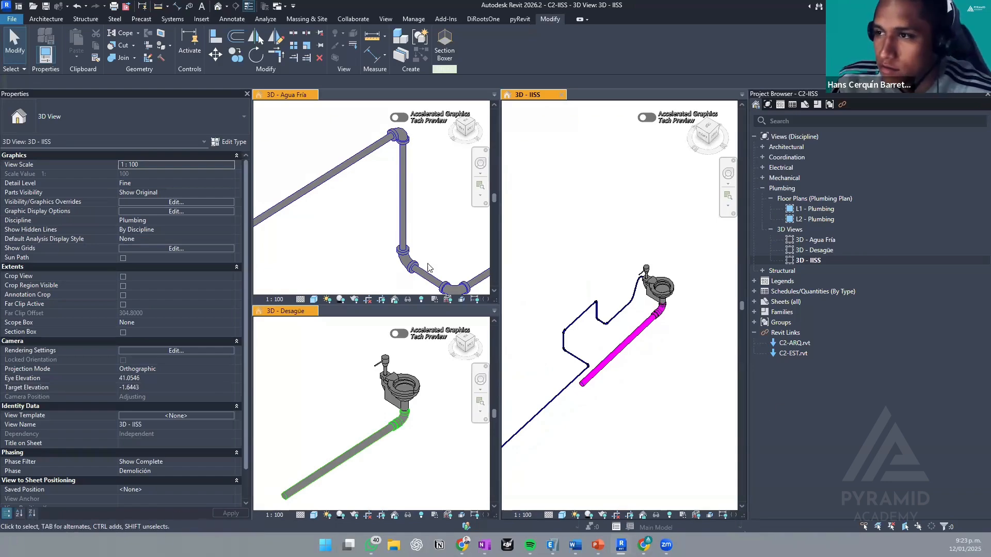
scroll(403, 256, down, 5)
scroll(316, 212, down, 3)
middle_drag(378, 205, 371, 170)
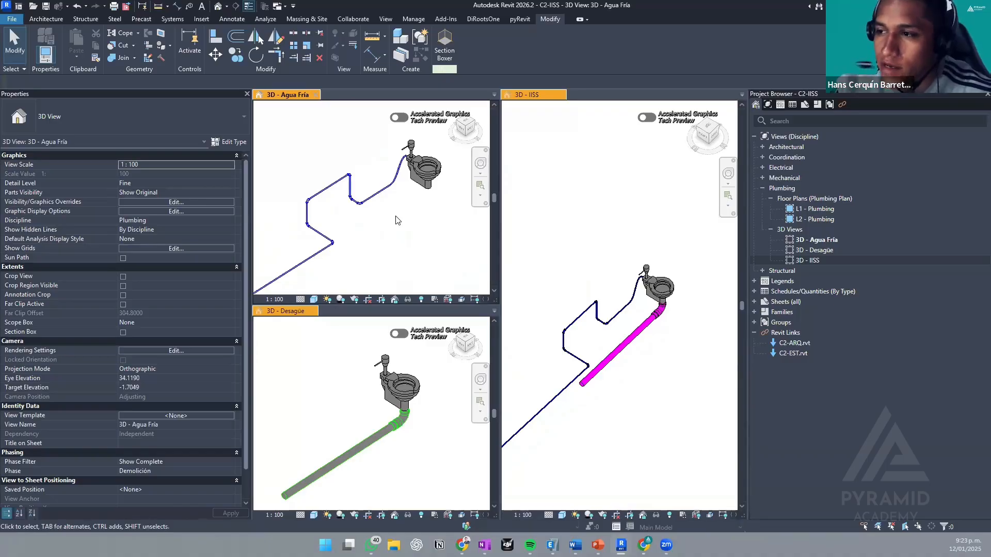
click(649, 368)
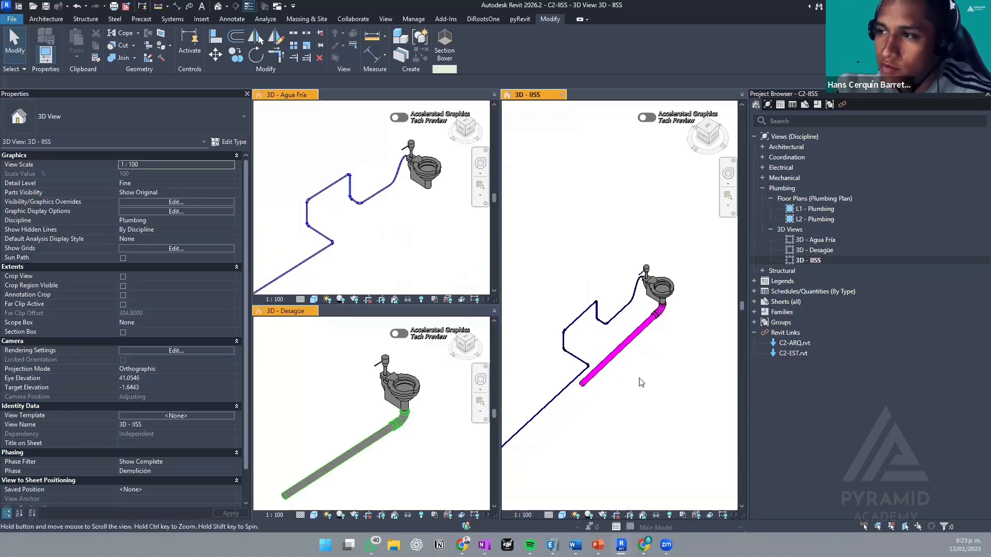
middle_drag(641, 383, 623, 397)
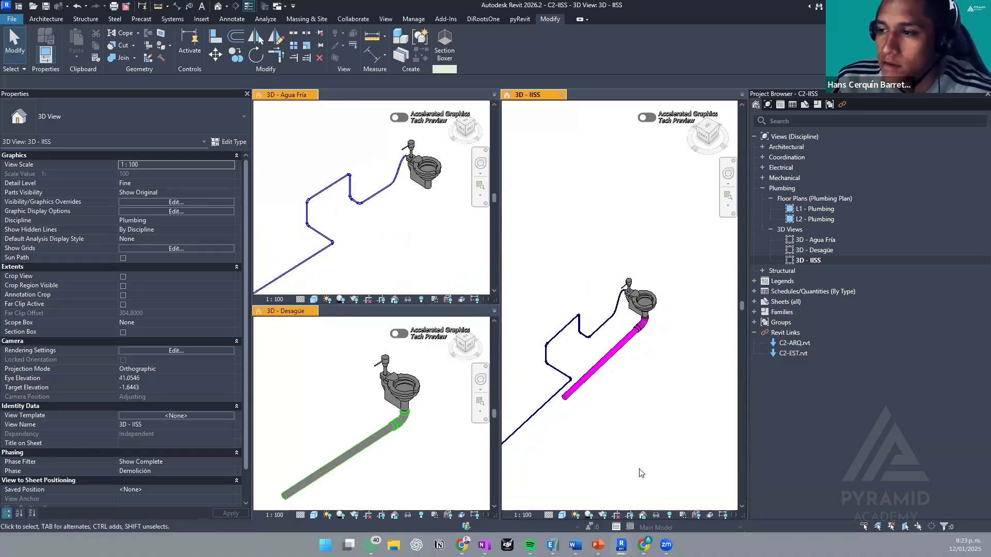
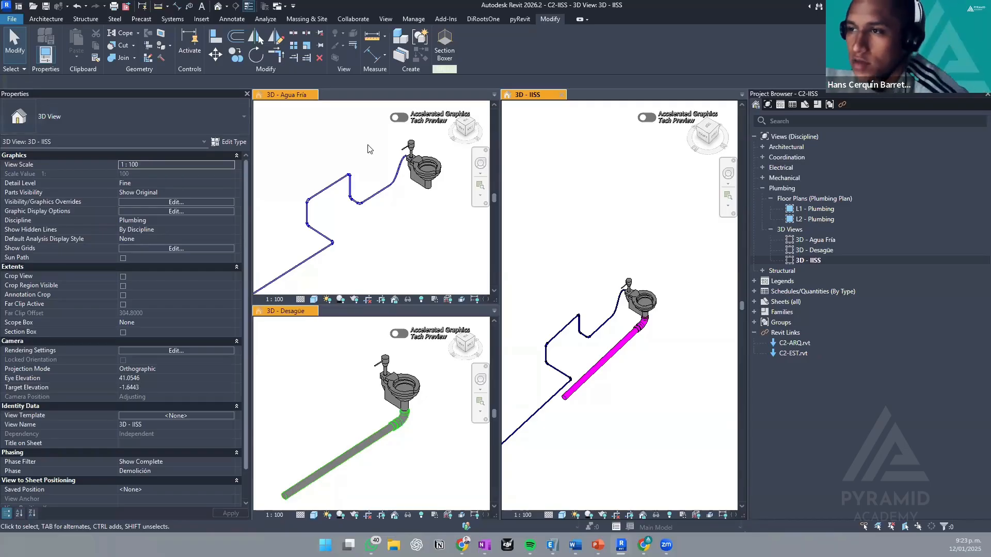
- In the 3D - Agua Fría view, override the MEP- Agua Fría filter's projection/surface foreground pattern with a blue solid fill
click(380, 227)
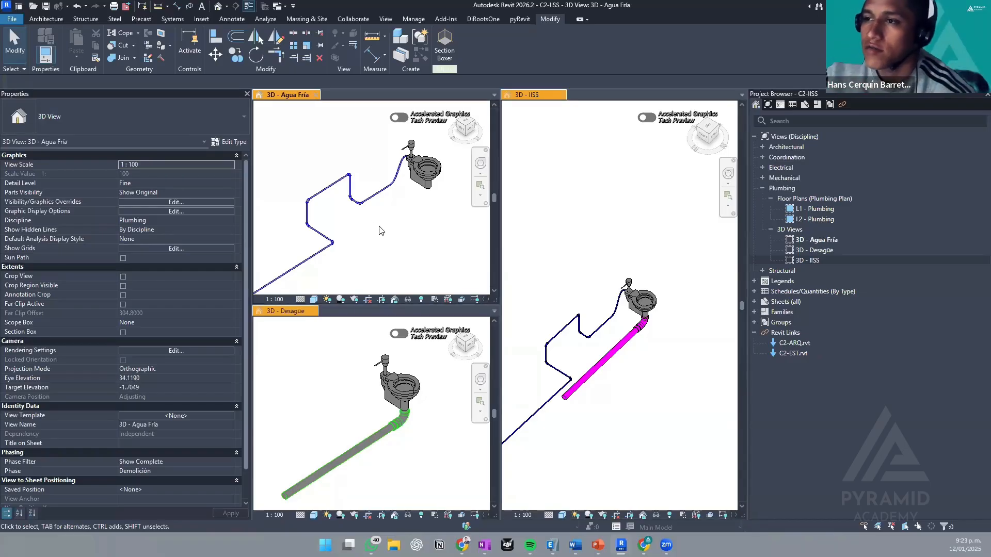
right_click(382, 232)
key(Escape)
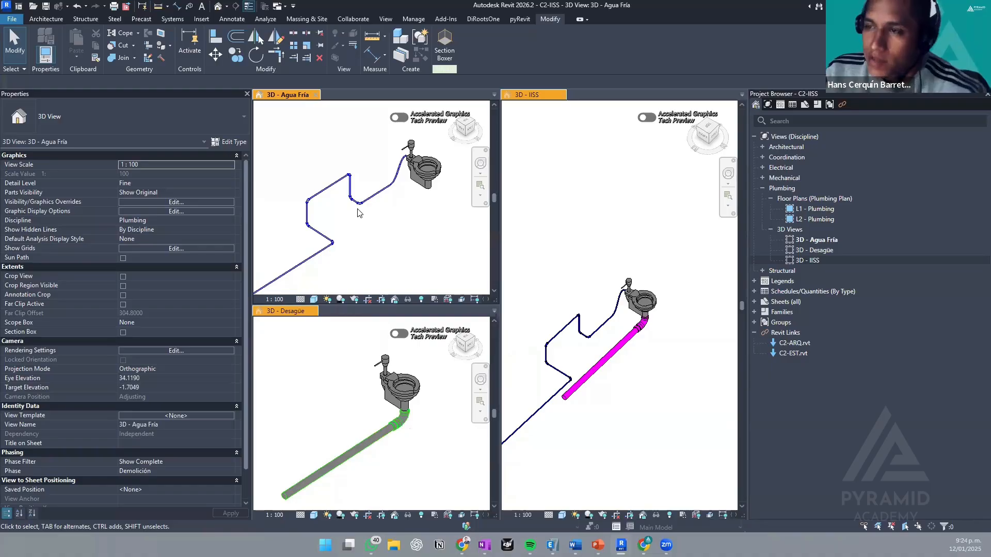
key(v)
key(v)
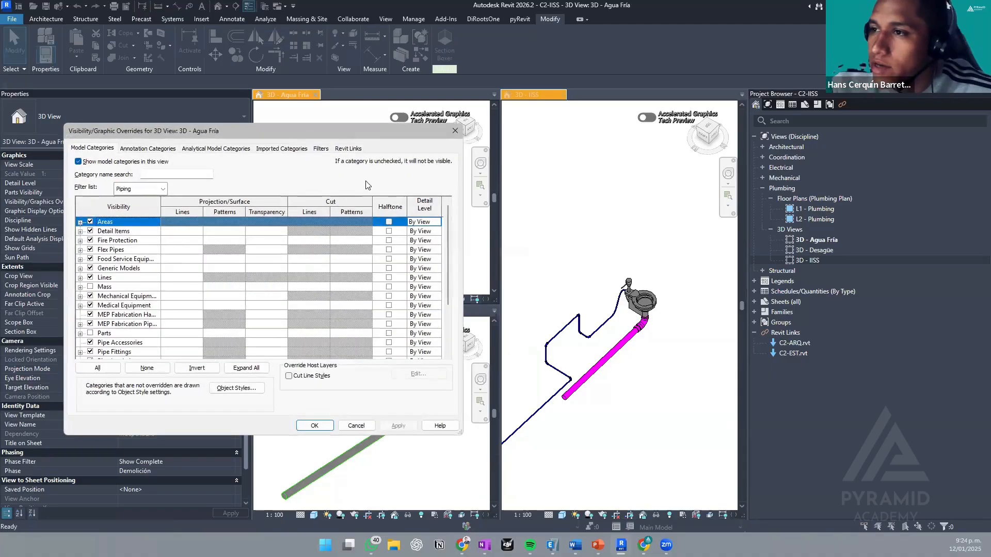
click(321, 149)
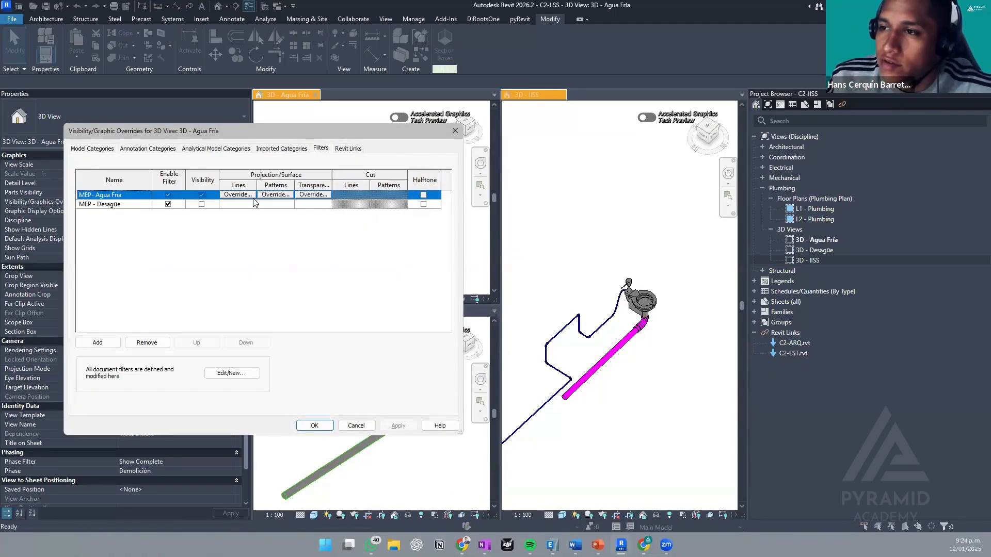
click(272, 196)
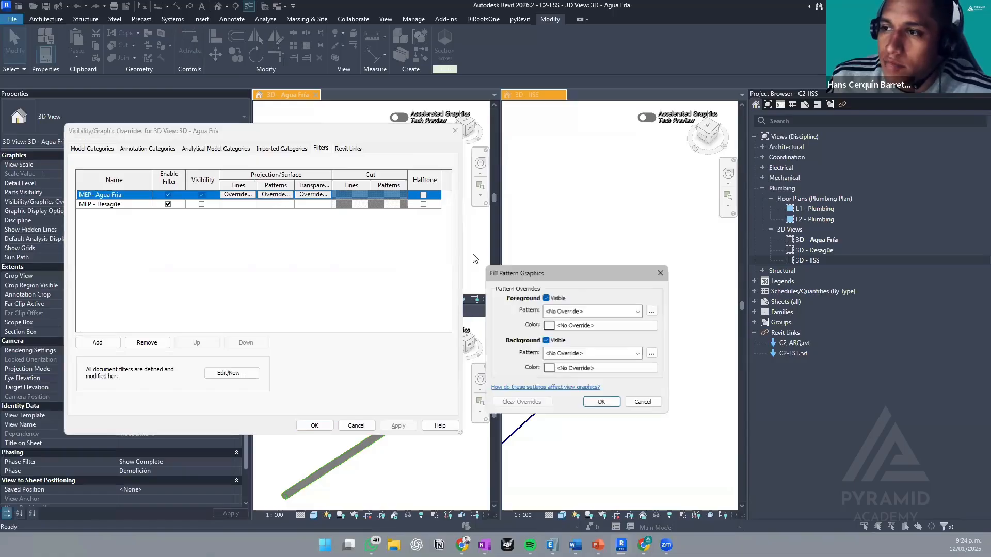
click(609, 311)
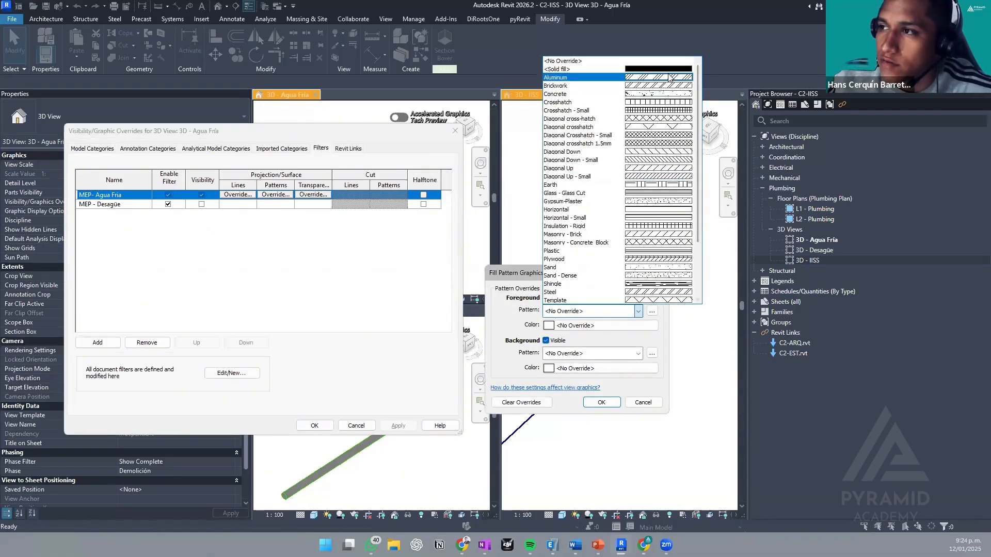
click(671, 69)
click(586, 326)
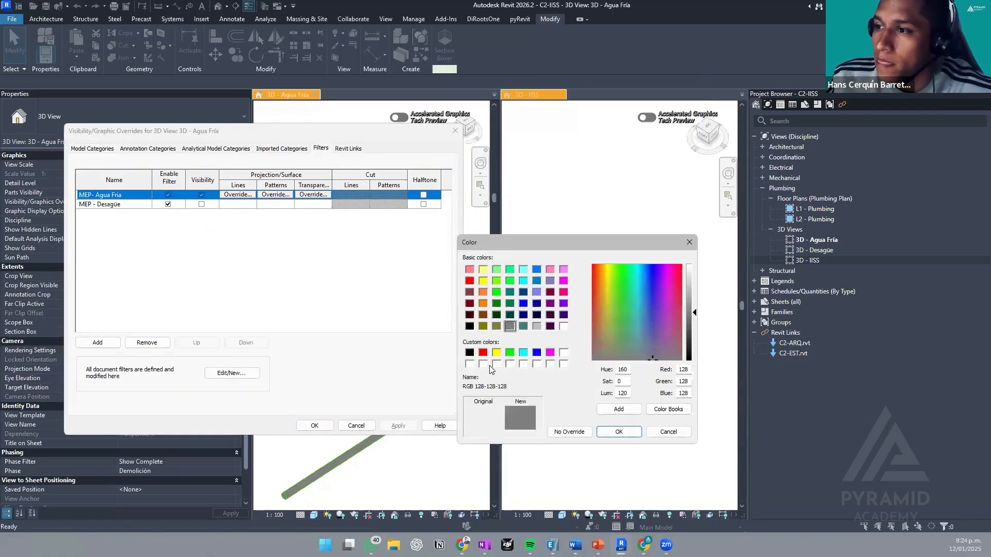
click(536, 352)
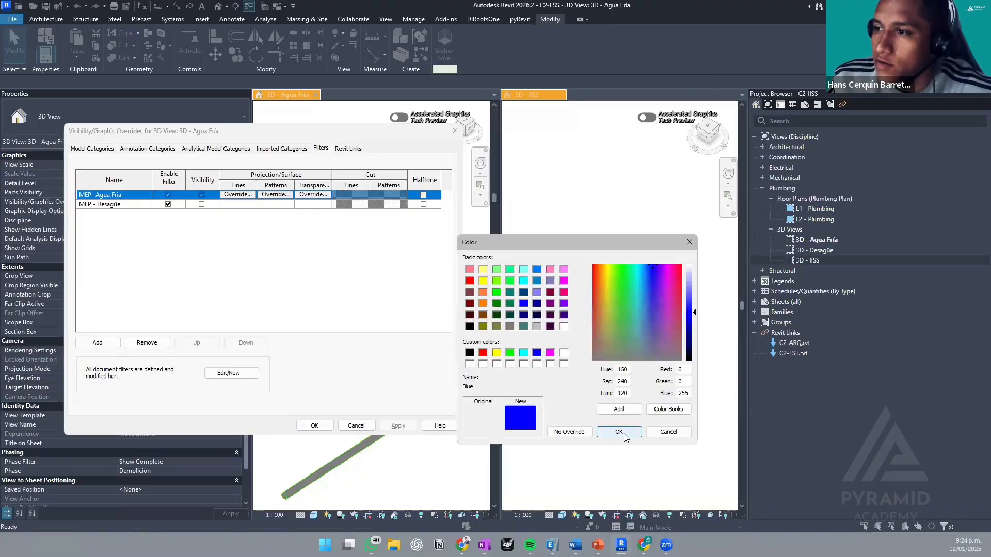
click(619, 432)
click(599, 403)
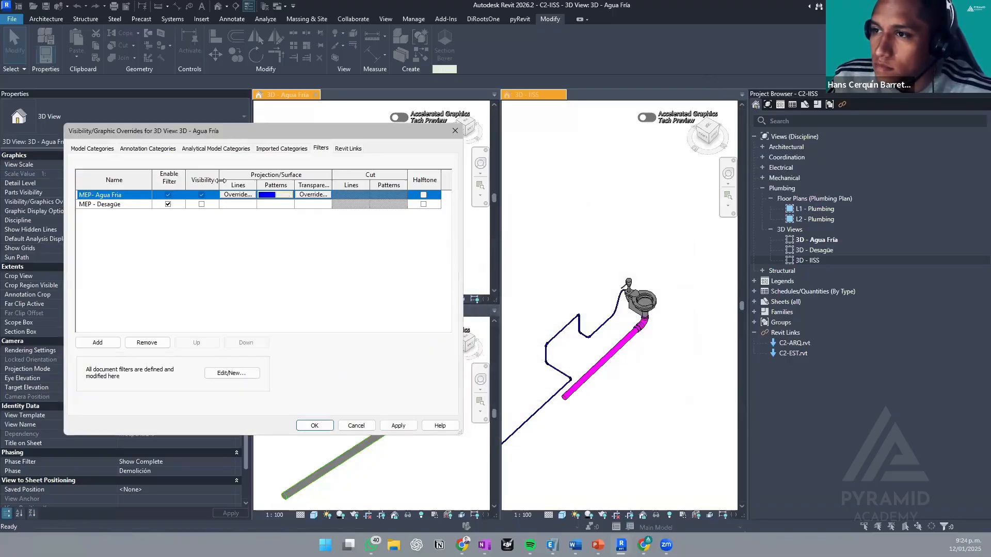
- Override the MEP- Agua Fría filter's projection/surface lines with a solid pattern, apply it, and check the fittings in the 3D - Agua Fría view
click(238, 194)
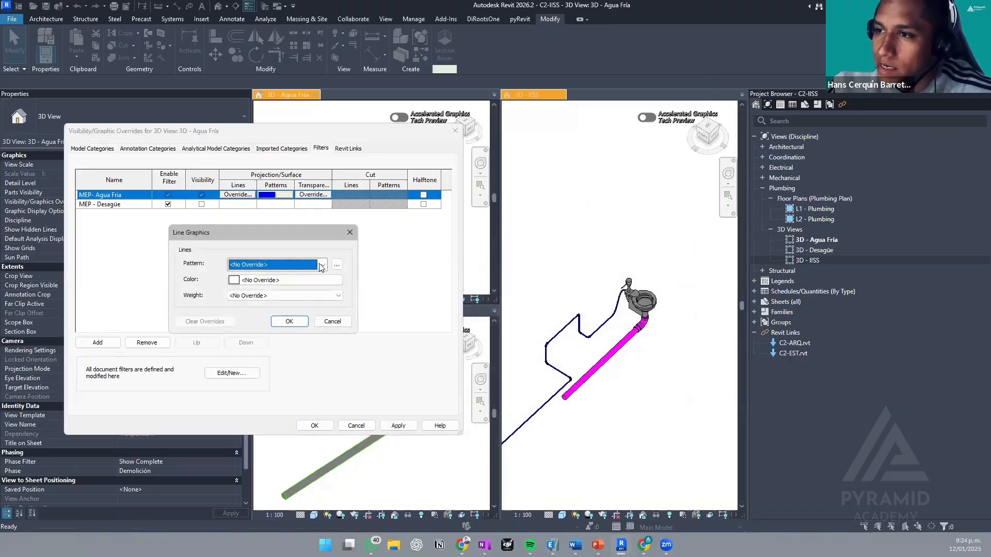
click(321, 265)
click(323, 286)
click(253, 279)
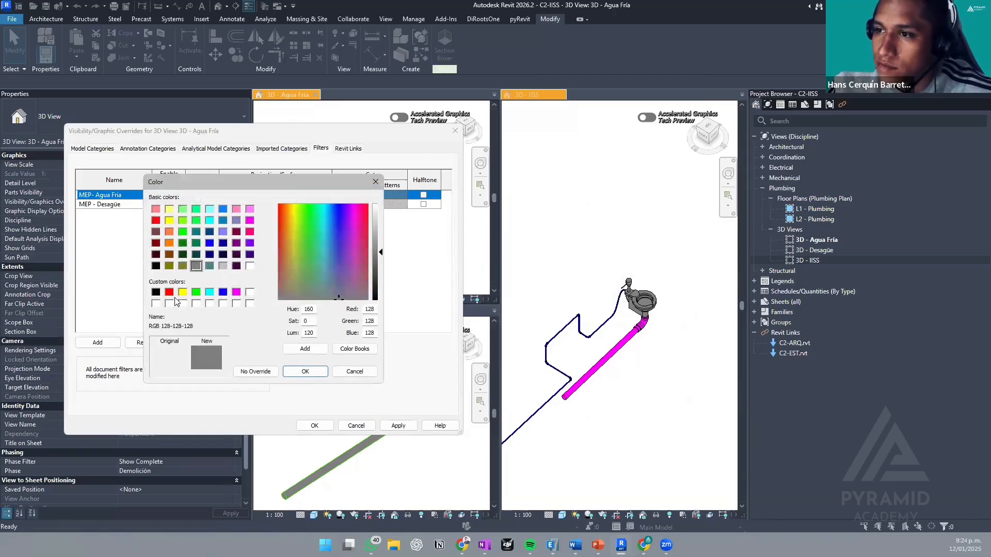
click(155, 293)
click(341, 373)
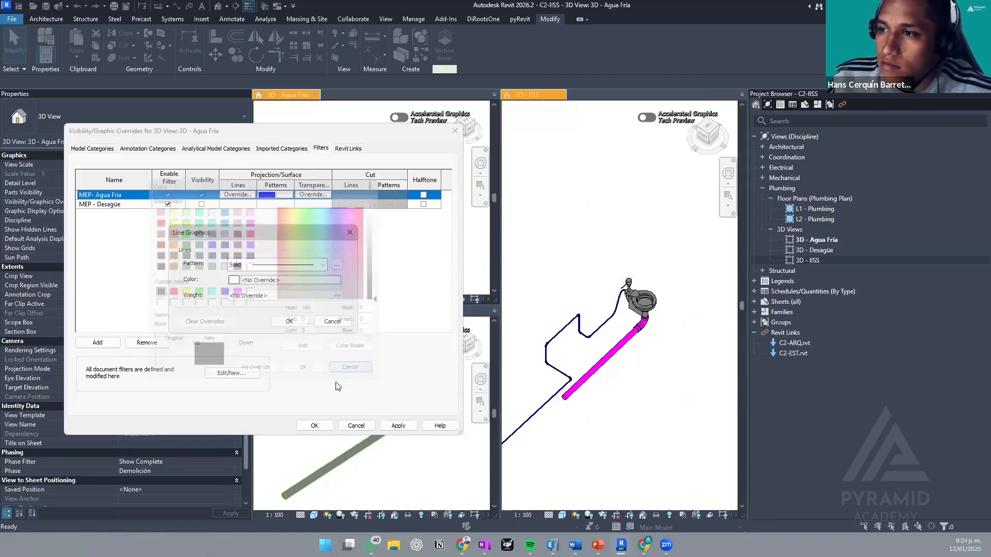
click(289, 321)
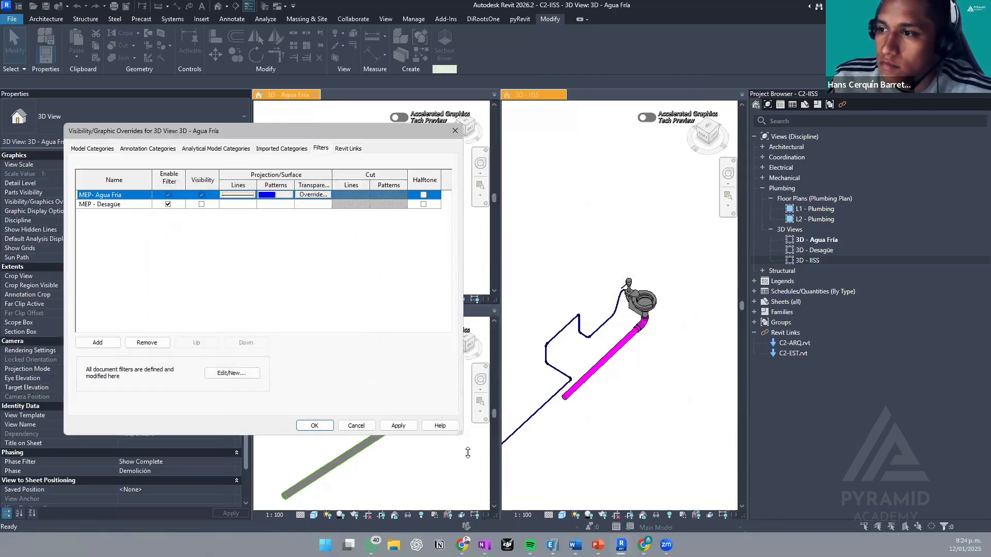
click(398, 426)
click(314, 425)
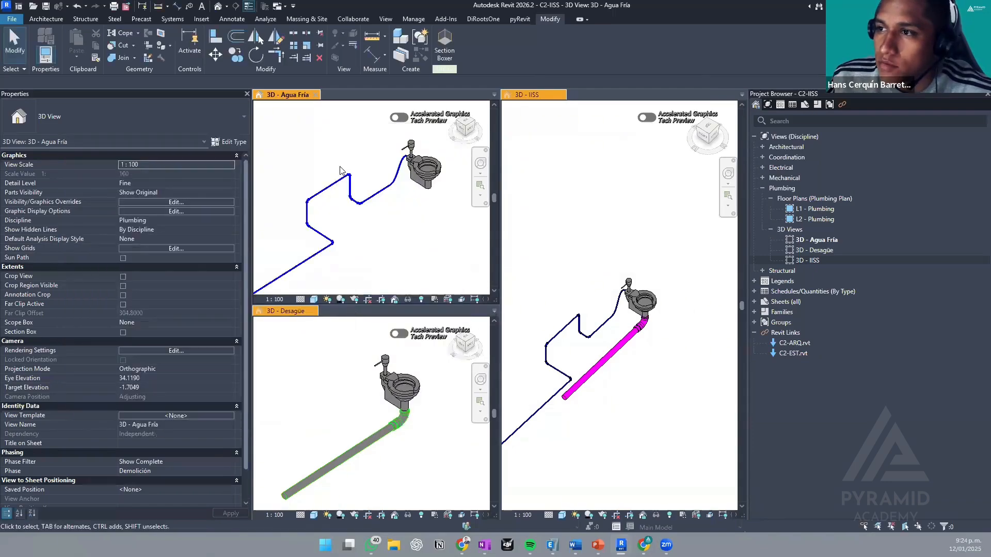
scroll(329, 155, up, 3)
scroll(328, 154, up, 5)
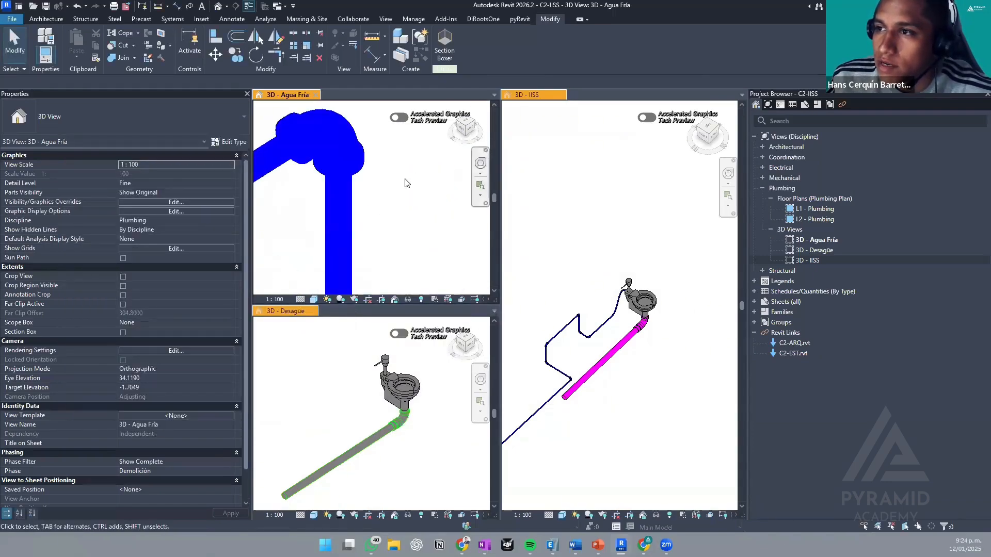
scroll(342, 195, down, 6)
- Set the MEP- Agua Fría filter's projection/surface line color to black, apply it, and check the elbow's outlines in the 3D - Agua Fría view
key(v)
key(v)
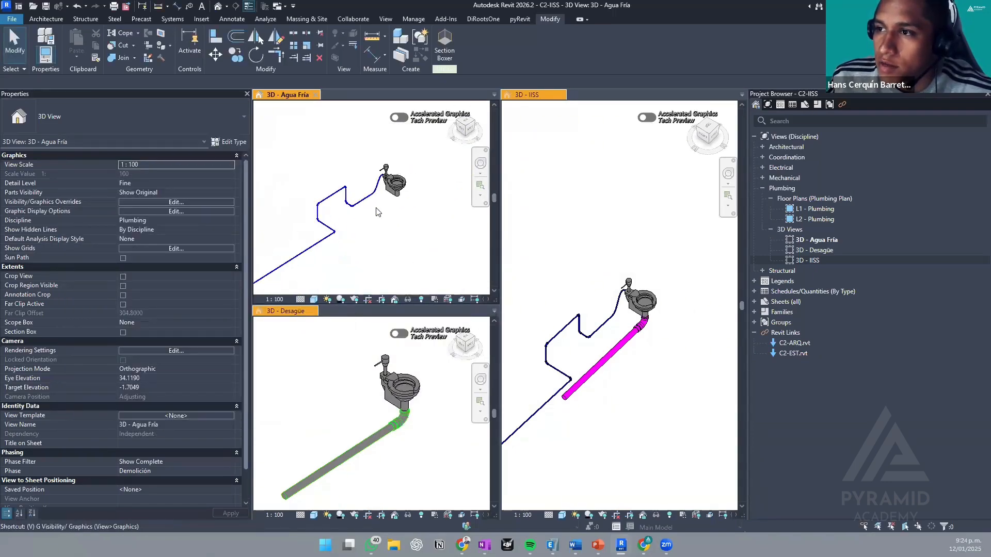
click(320, 148)
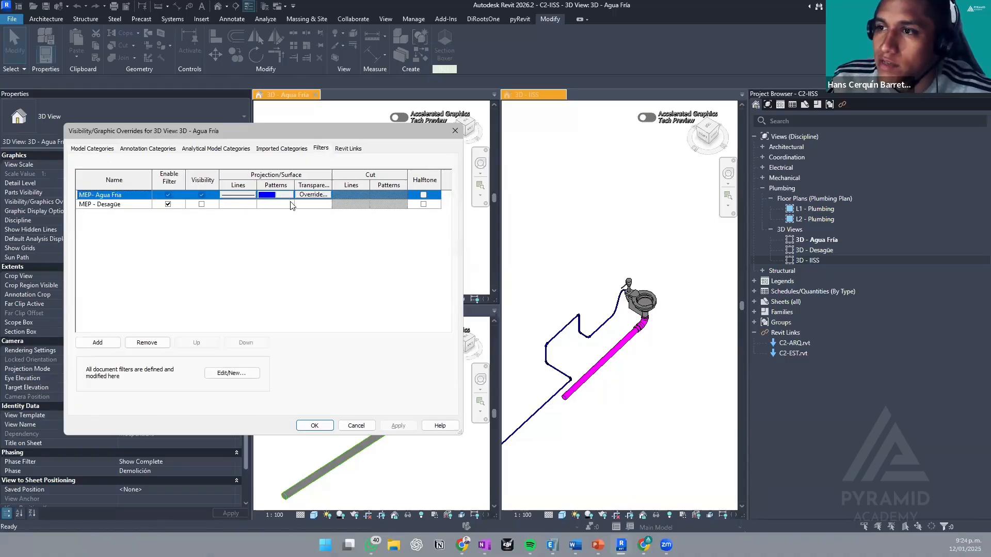
click(237, 195)
click(239, 195)
click(271, 287)
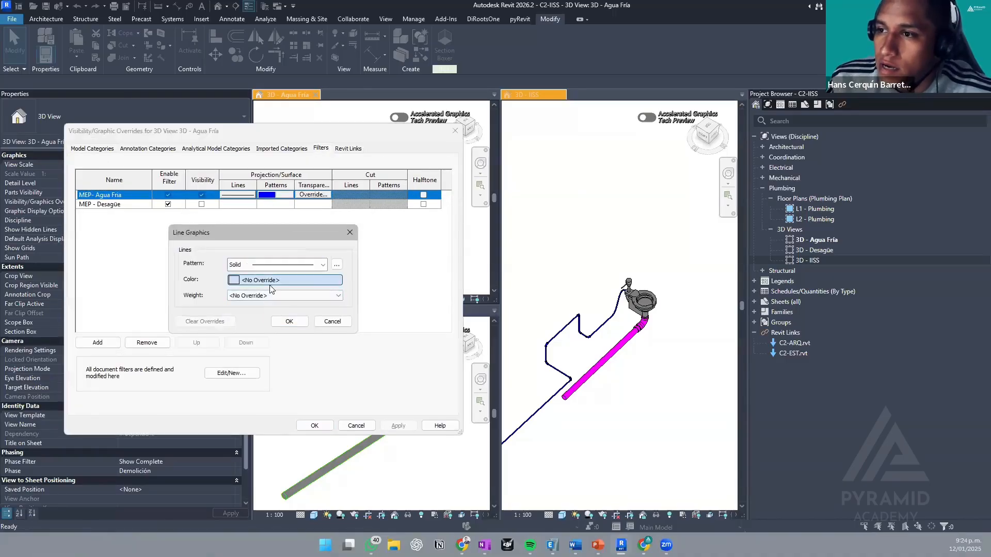
click(155, 293)
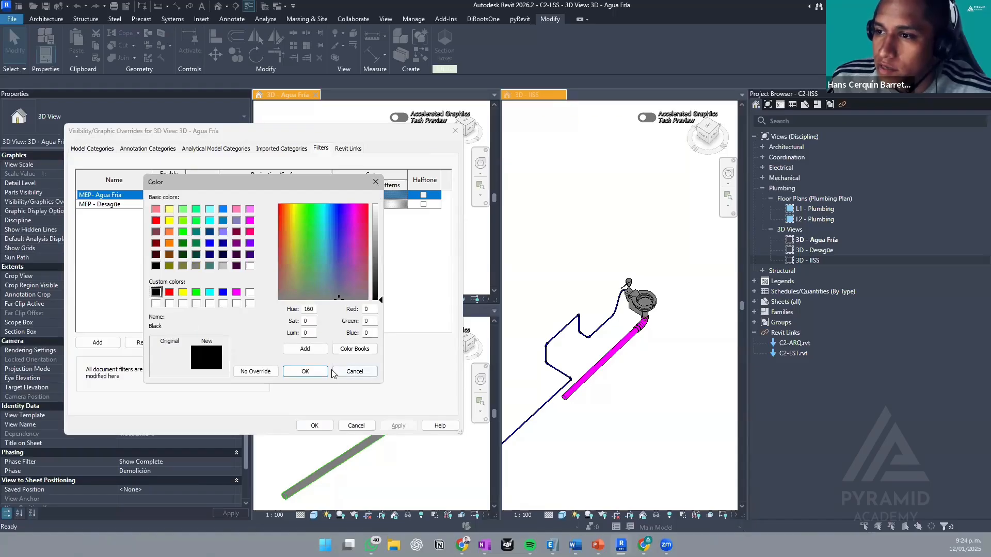
click(322, 372)
click(289, 321)
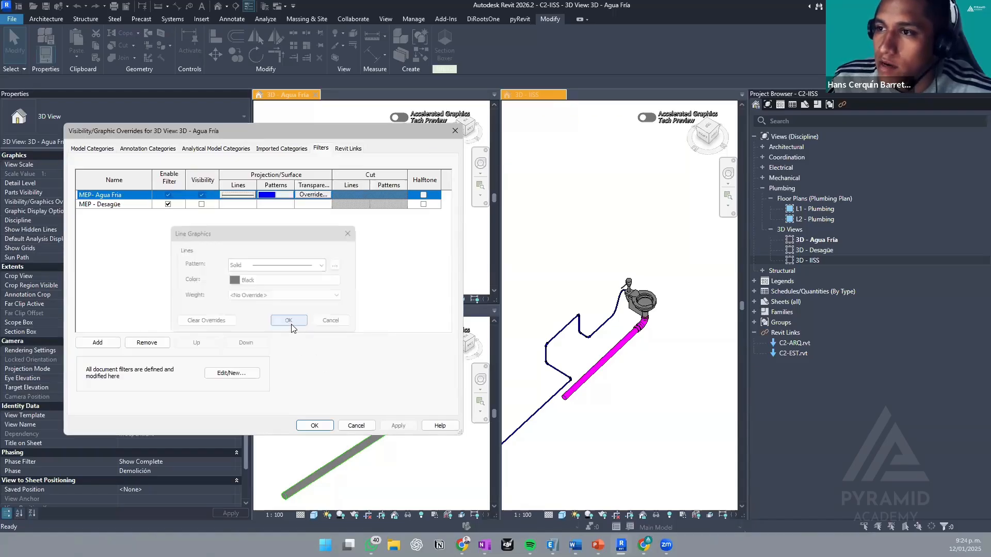
click(397, 430)
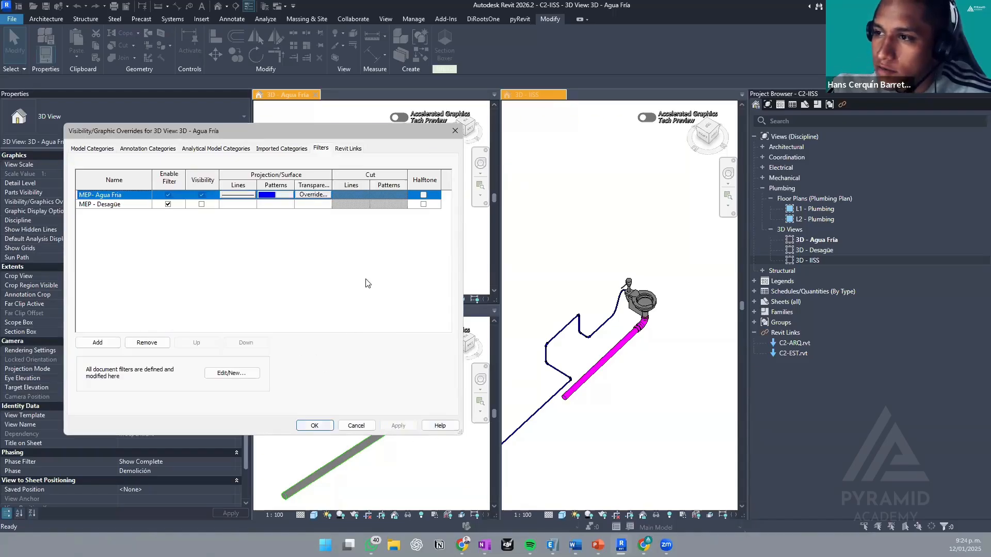
key(Return)
scroll(361, 155, up, 5)
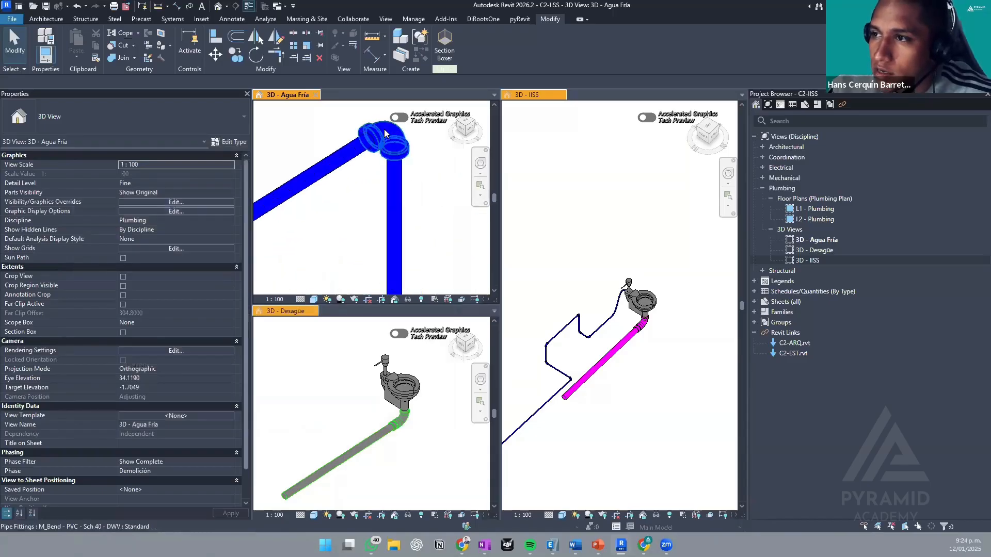
scroll(438, 195, down, 4)
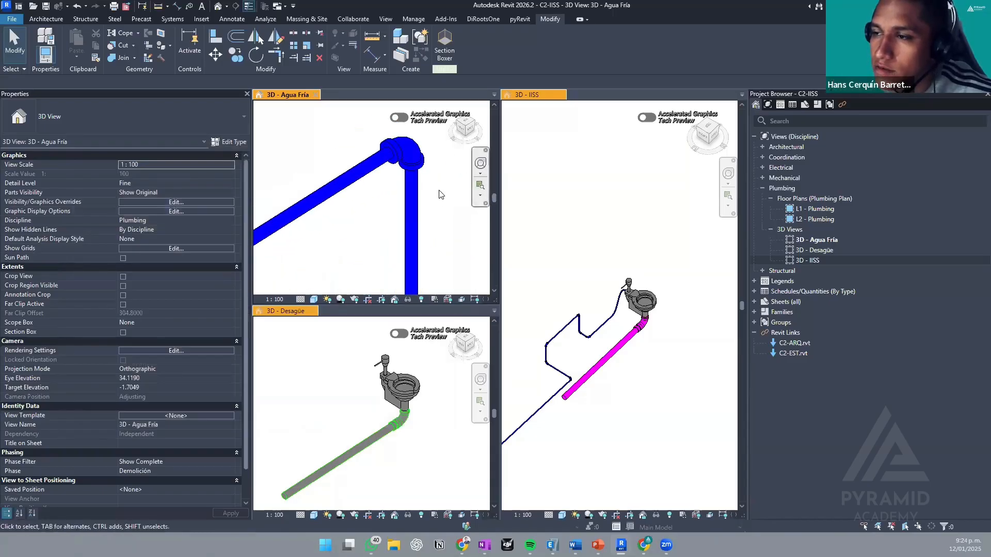
- In the 3D - Desagüe view, override the MEP - Desagüe filter's projection/surface foreground pattern with a magenta solid fill
click(387, 391)
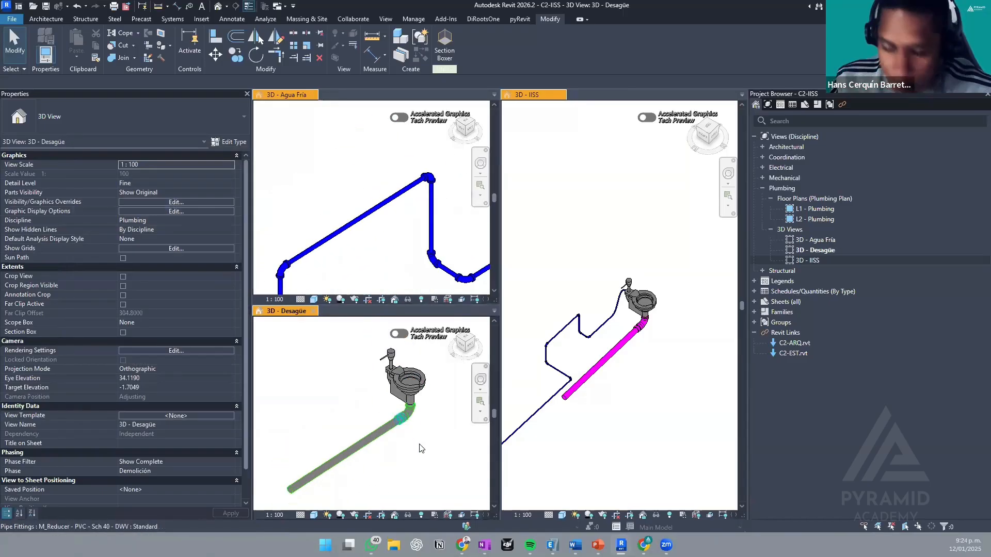
key(v)
key(v)
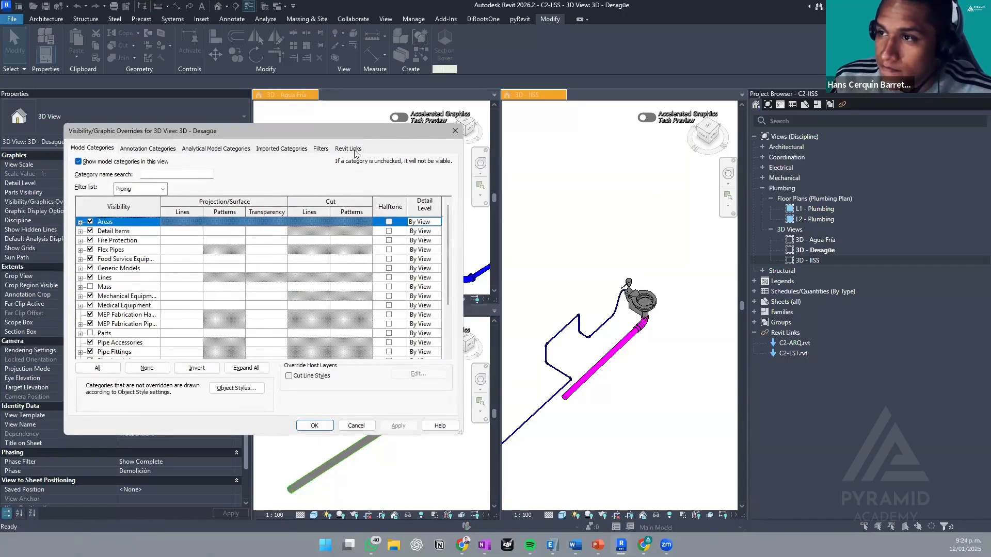
click(348, 148)
click(320, 149)
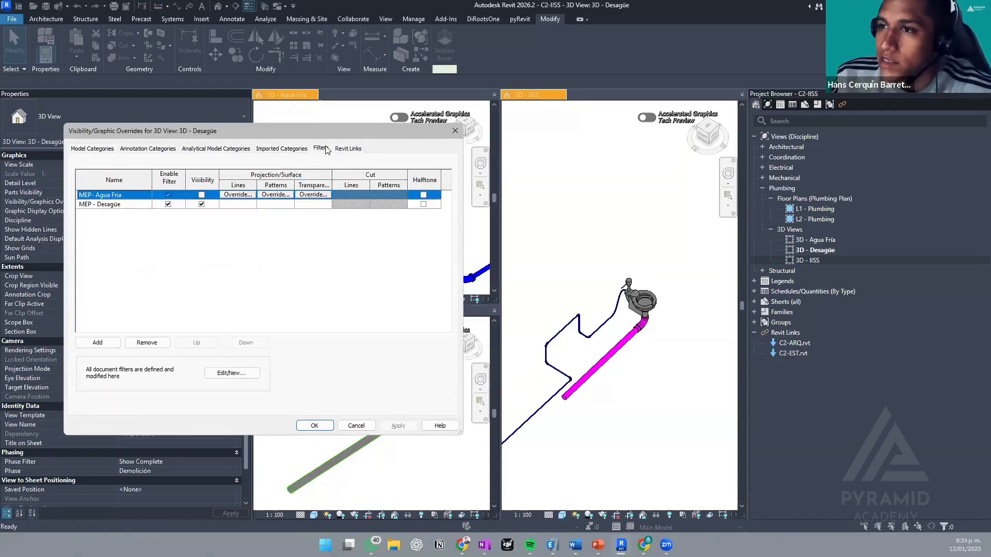
click(273, 205)
click(275, 205)
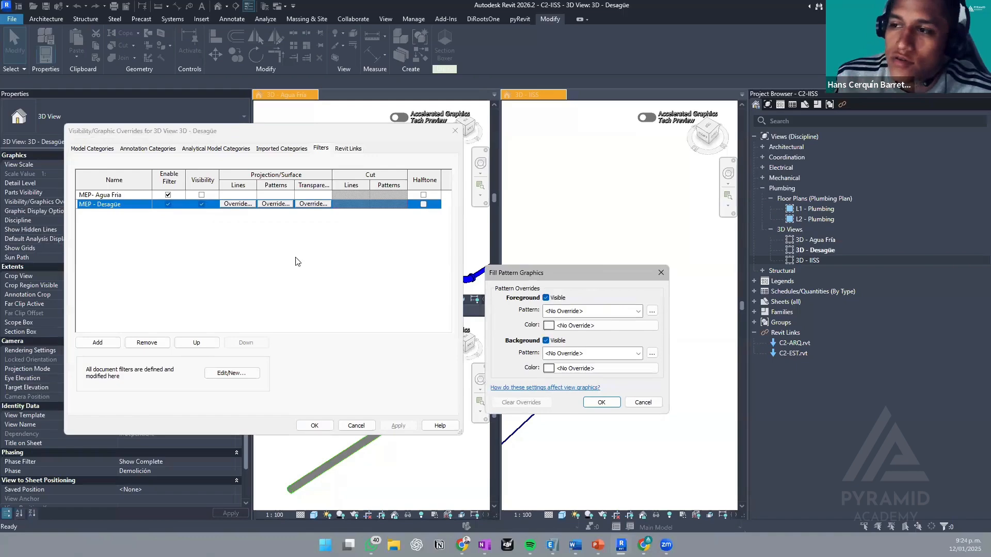
drag(583, 272, 293, 253)
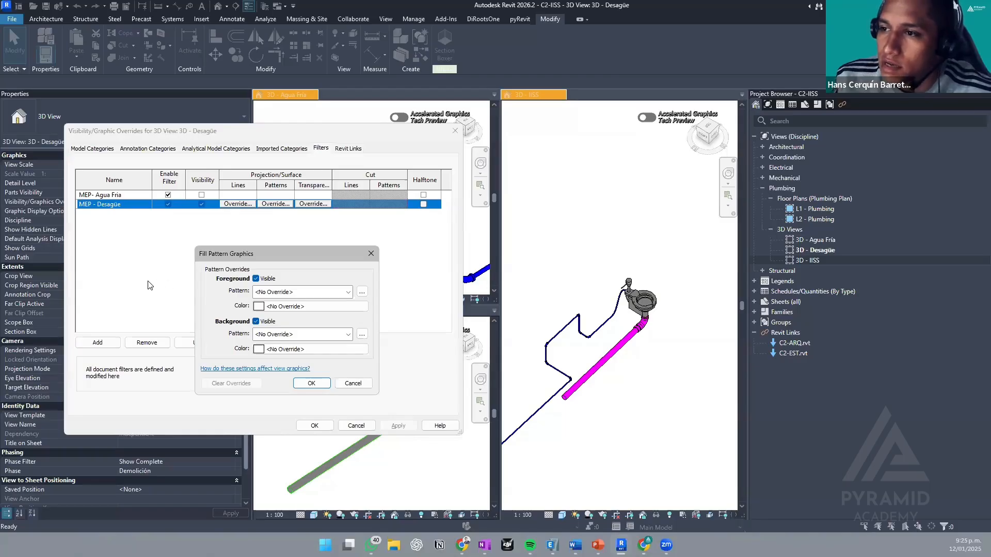
click(347, 293)
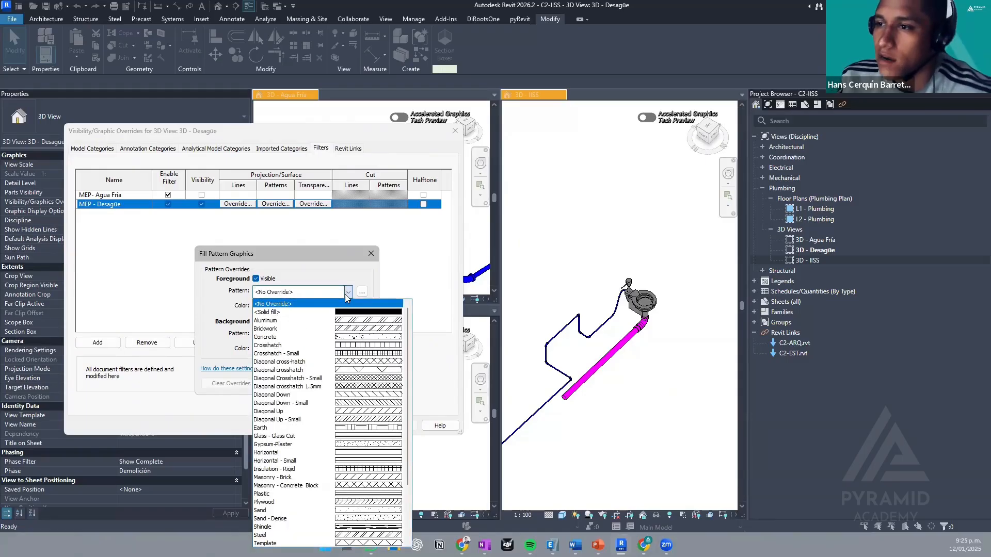
click(268, 313)
click(273, 306)
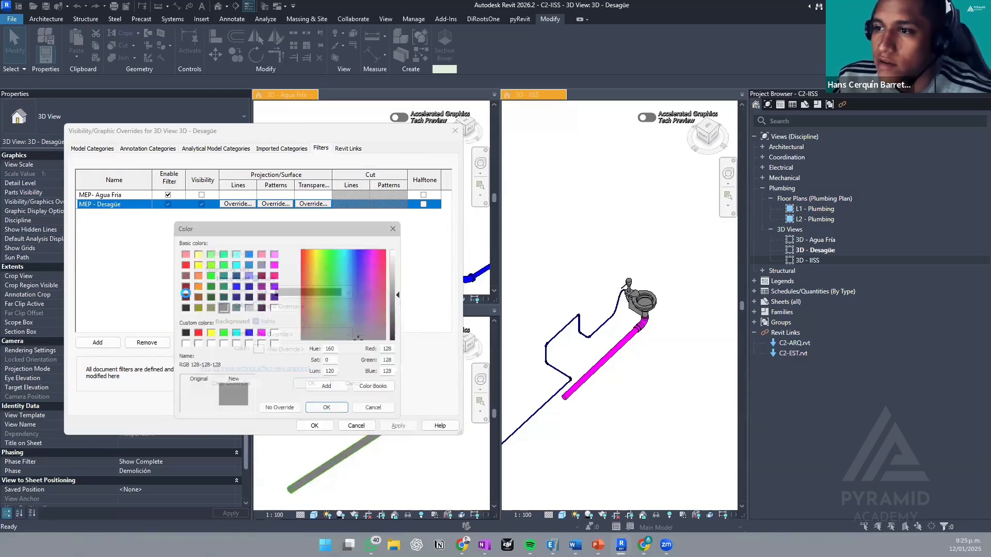
click(179, 333)
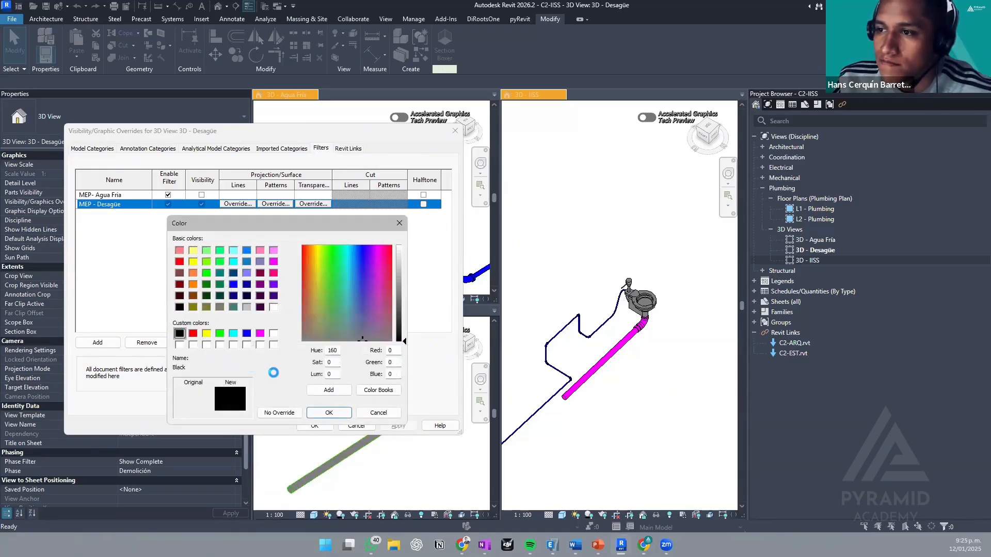
click(259, 334)
click(329, 412)
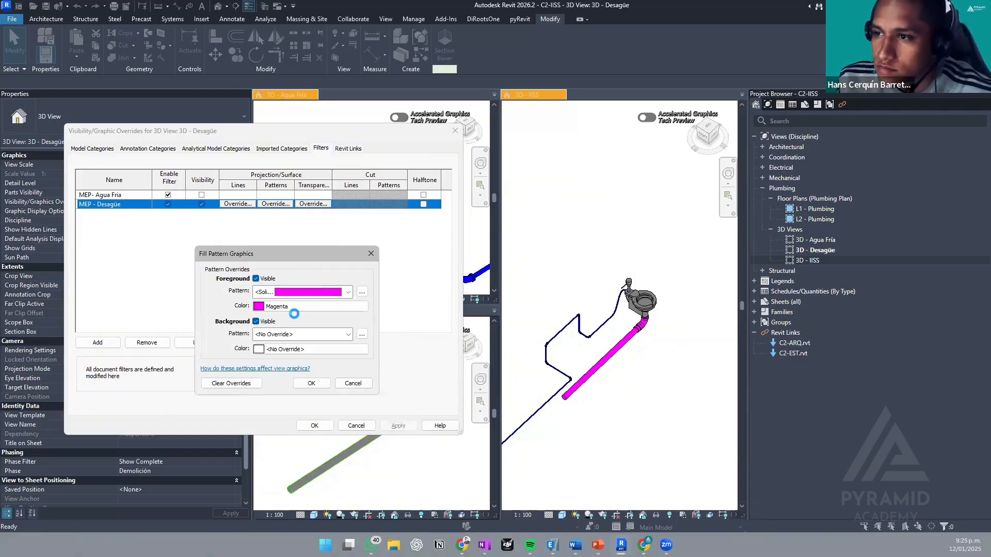
click(312, 383)
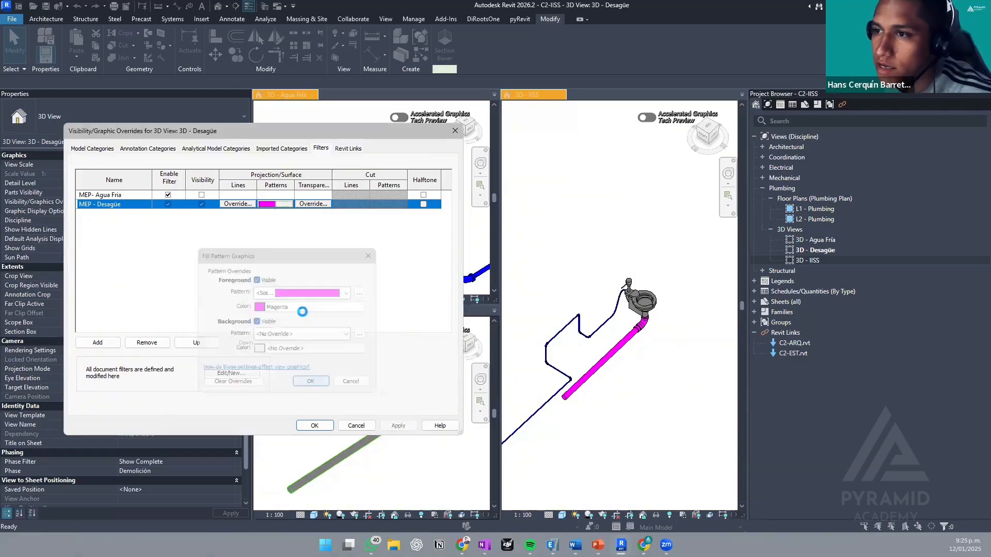
- Override the MEP - Desagüe filter's projection/surface lines with a solid black line and apply it to the 3D - Desagüe view
click(242, 206)
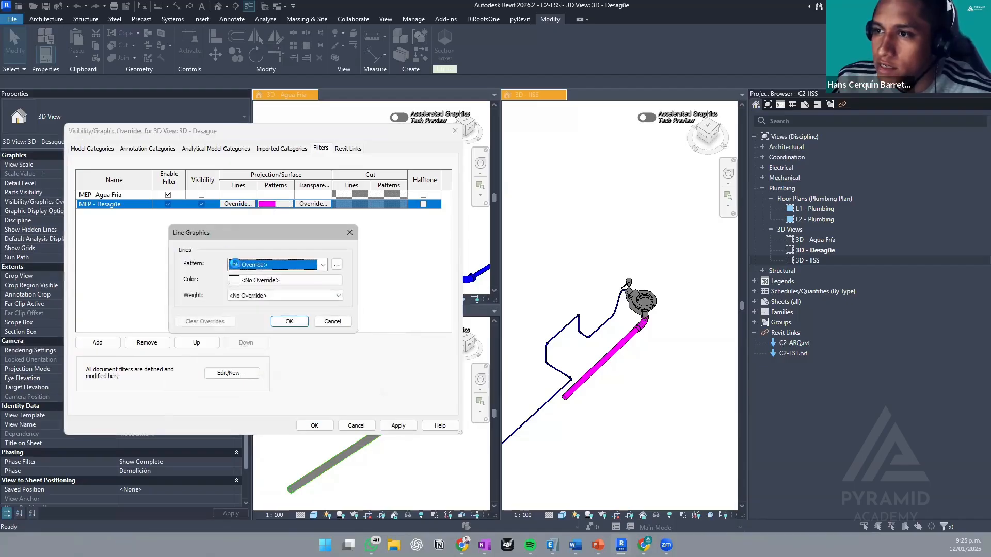
click(316, 264)
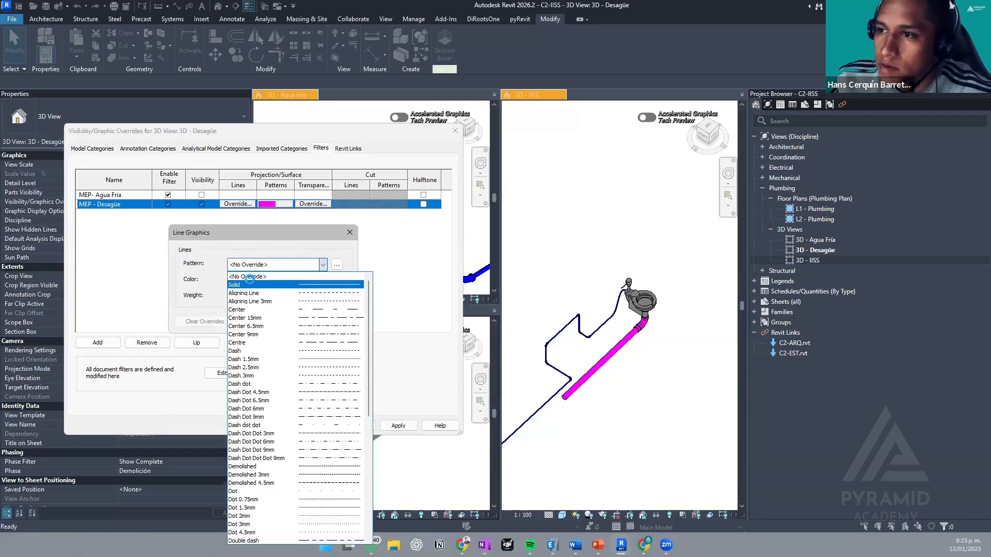
click(248, 283)
click(248, 282)
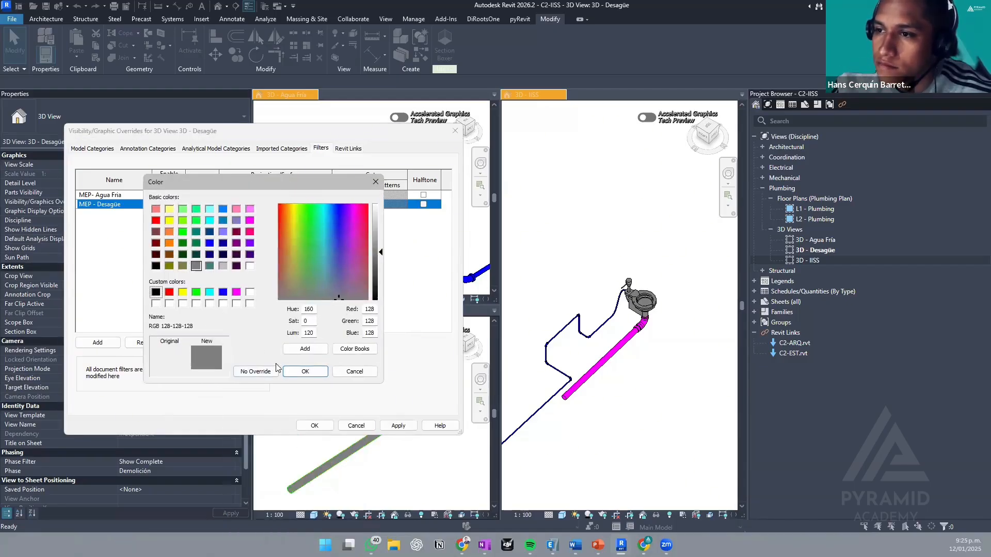
key(Return)
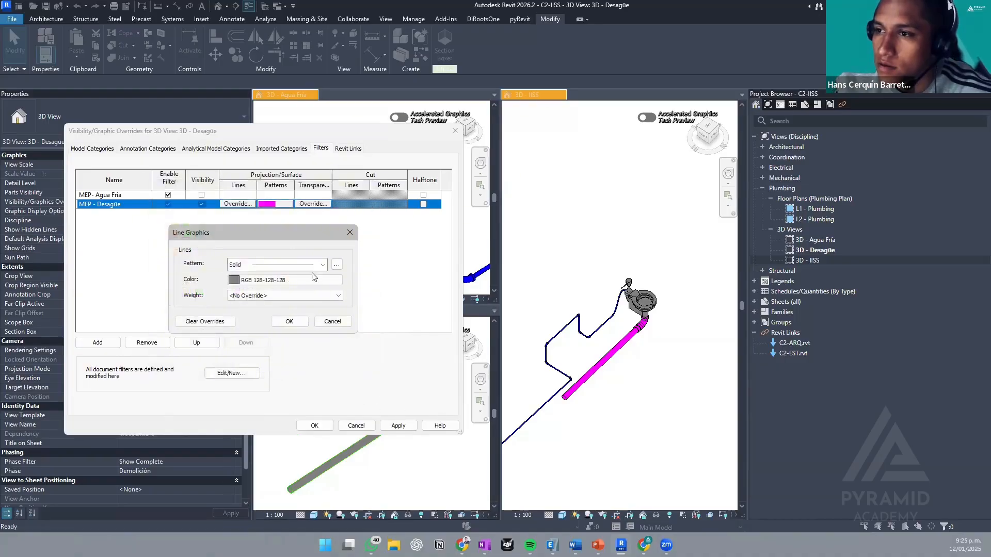
click(294, 283)
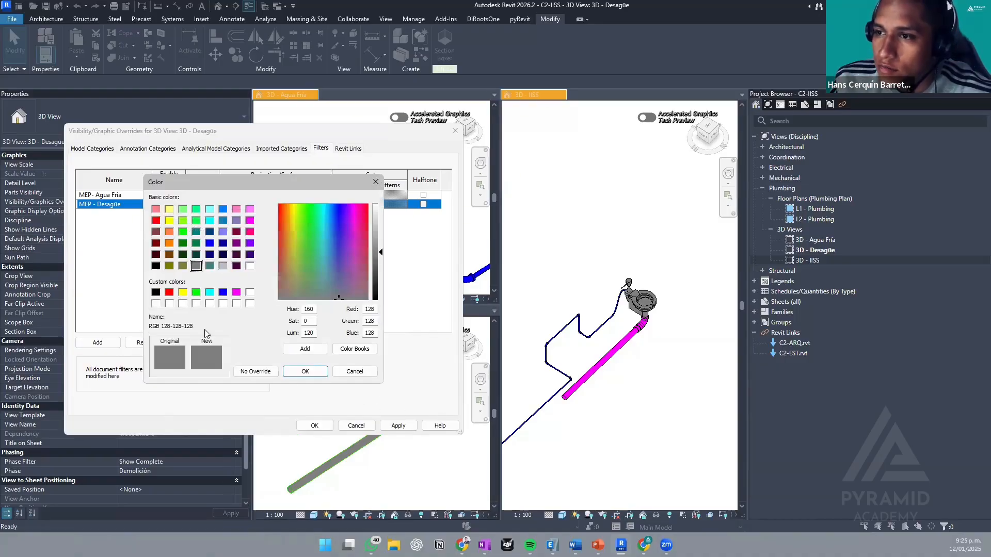
click(156, 292)
click(305, 371)
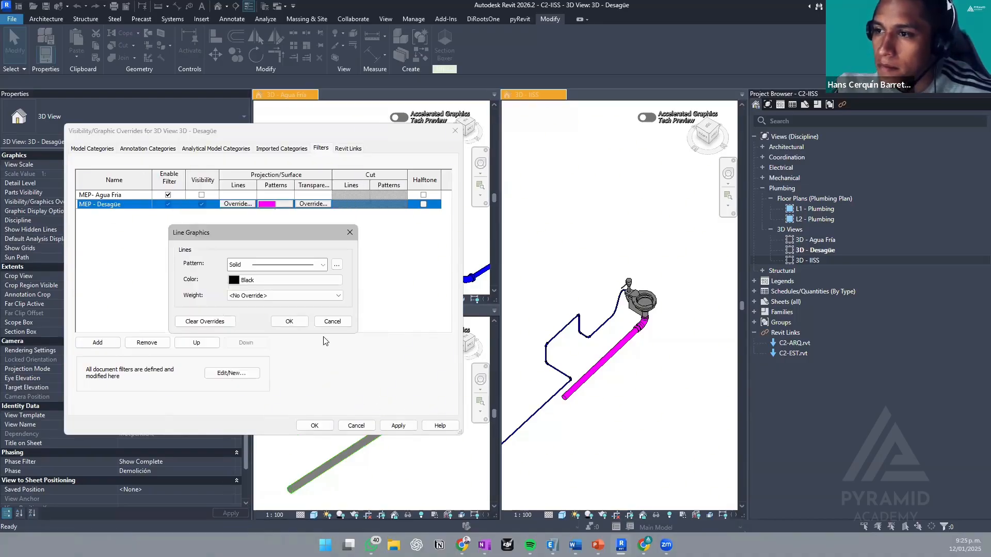
click(289, 321)
click(399, 427)
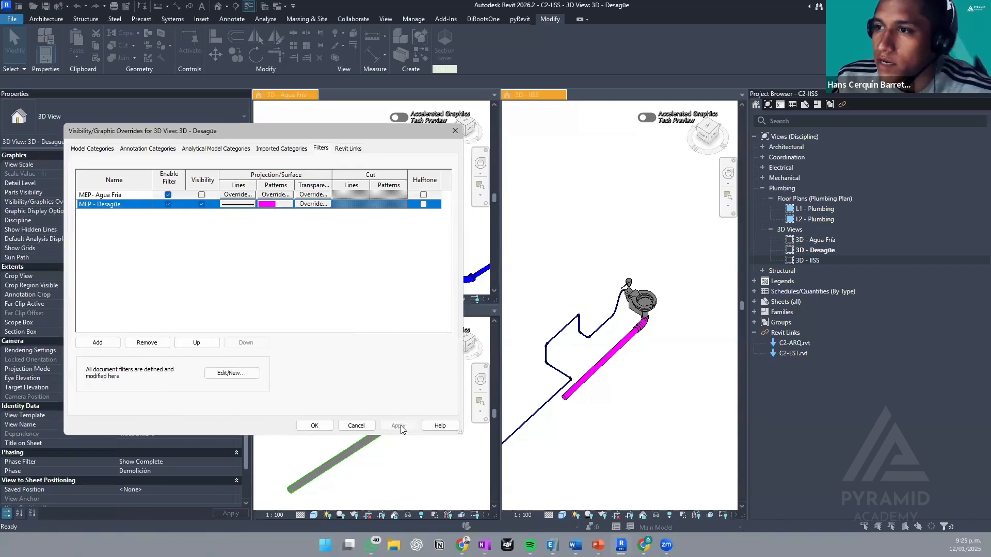
click(315, 426)
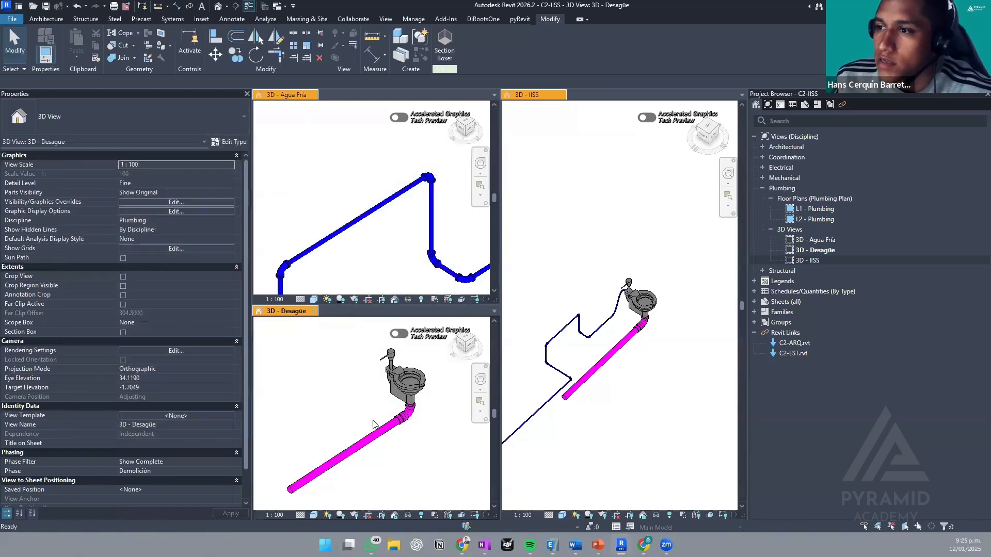
- Compare the pipe colors and outlines across the 3D - Desagüe, 3D - Agua Fría and 3D - IISS views
middle_drag(400, 415, 379, 424)
scroll(379, 425, down, 3)
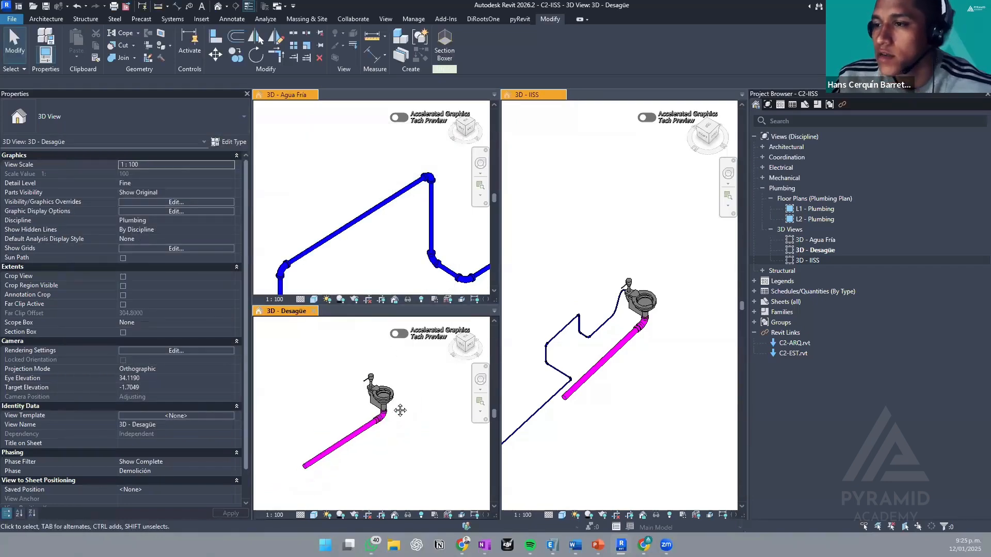
scroll(388, 238, down, 1)
scroll(387, 238, down, 4)
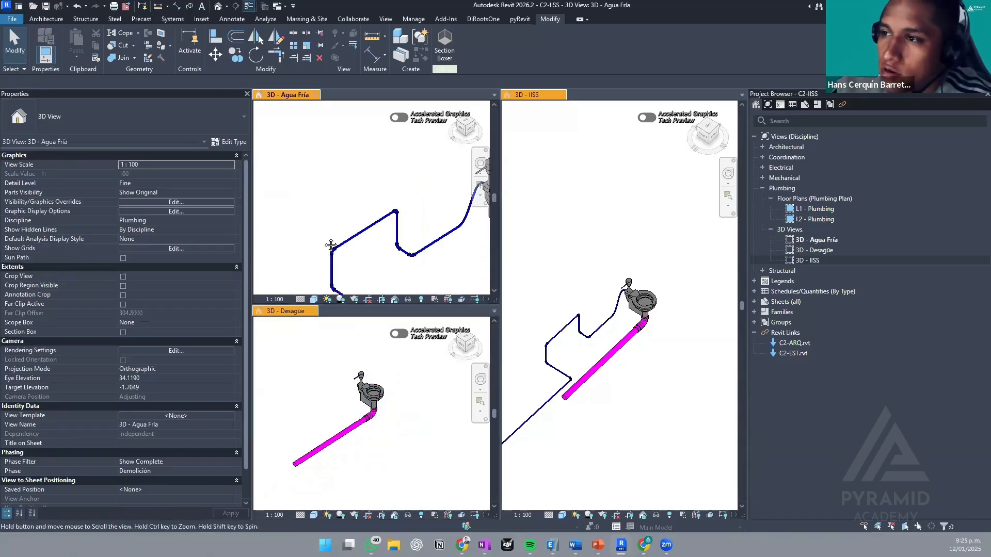
middle_drag(387, 235, 376, 203)
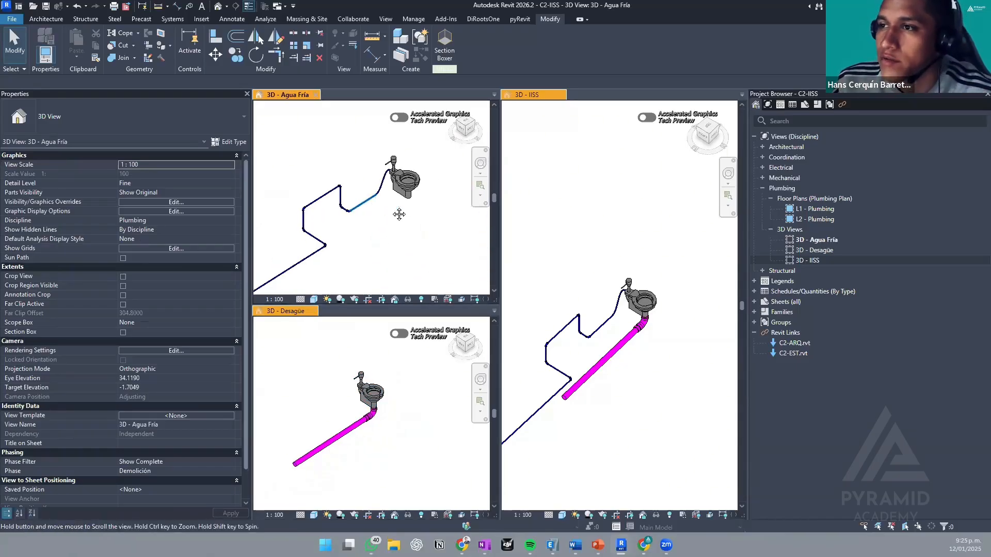
click(404, 380)
middle_drag(420, 390, 438, 382)
click(650, 343)
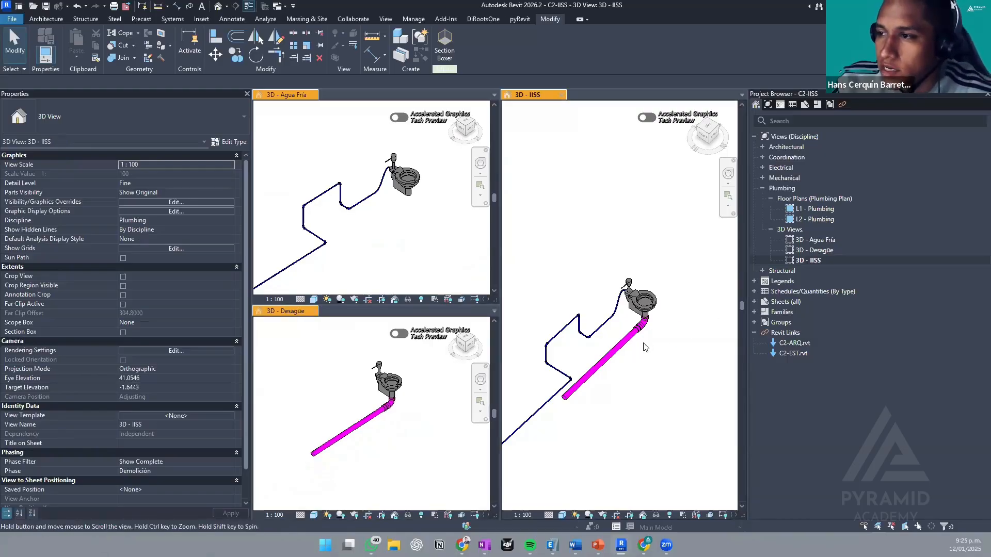
middle_drag(649, 343, 670, 326)
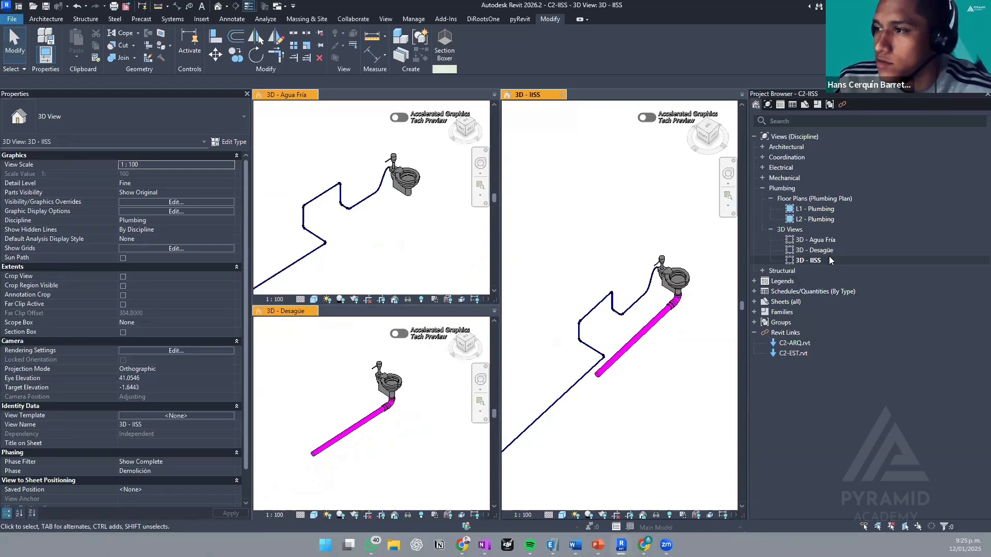
- Duplicate the 3D - IISS view twice with detailing
right_click(811, 260)
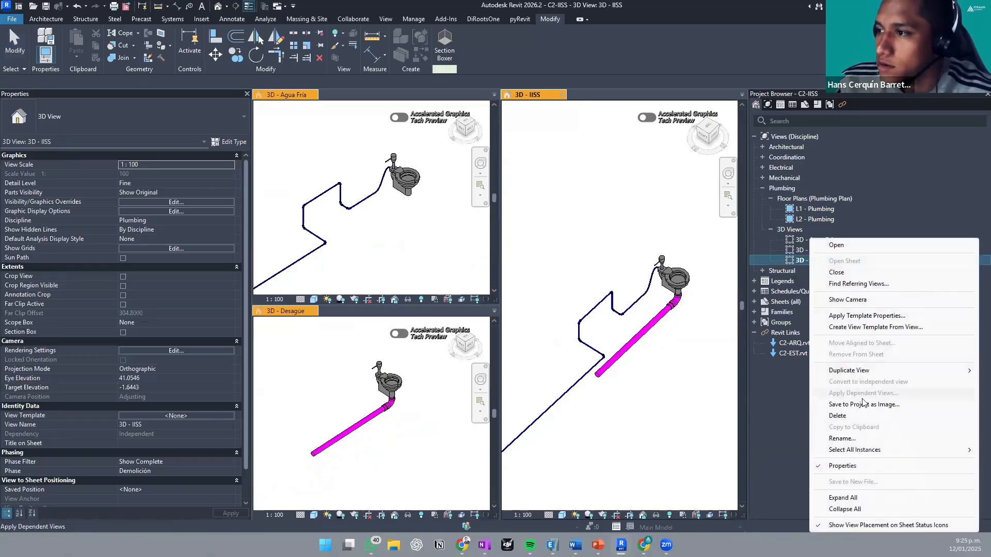
mouse_move(857, 370)
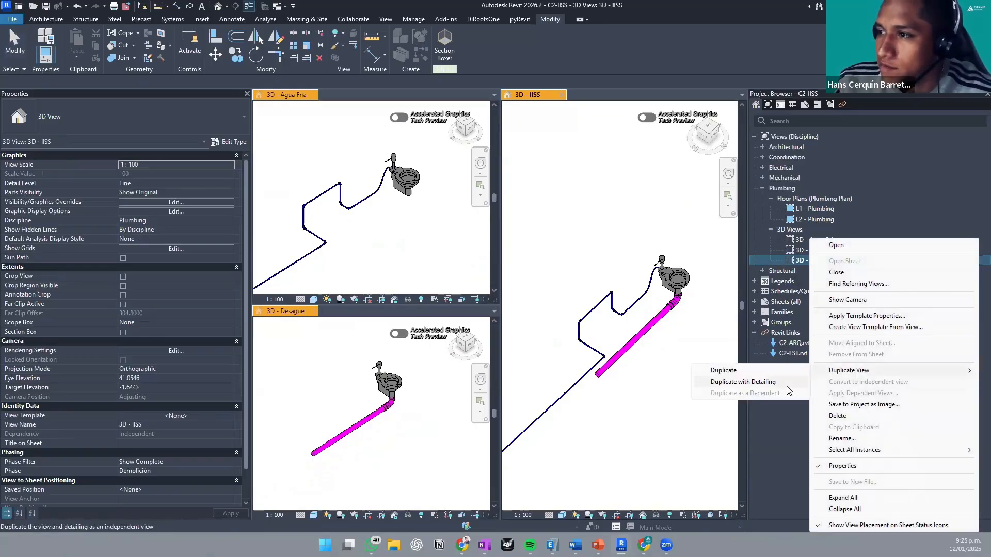
click(788, 388)
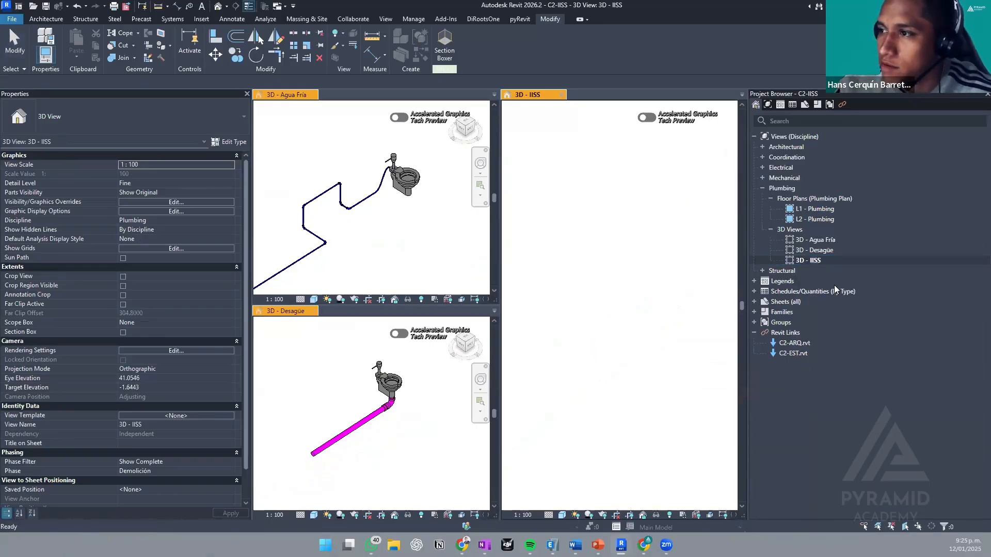
right_click(813, 262)
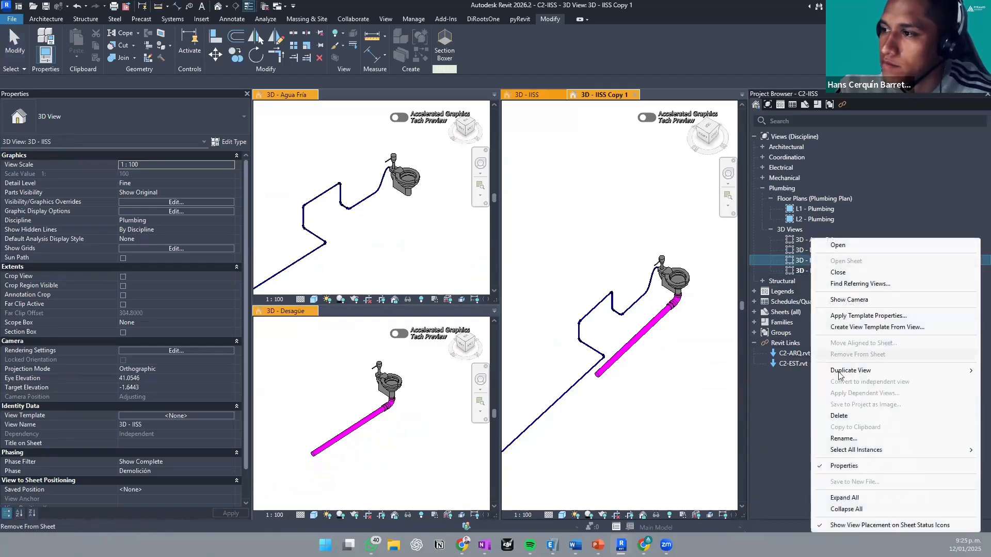
mouse_move(839, 376)
click(790, 443)
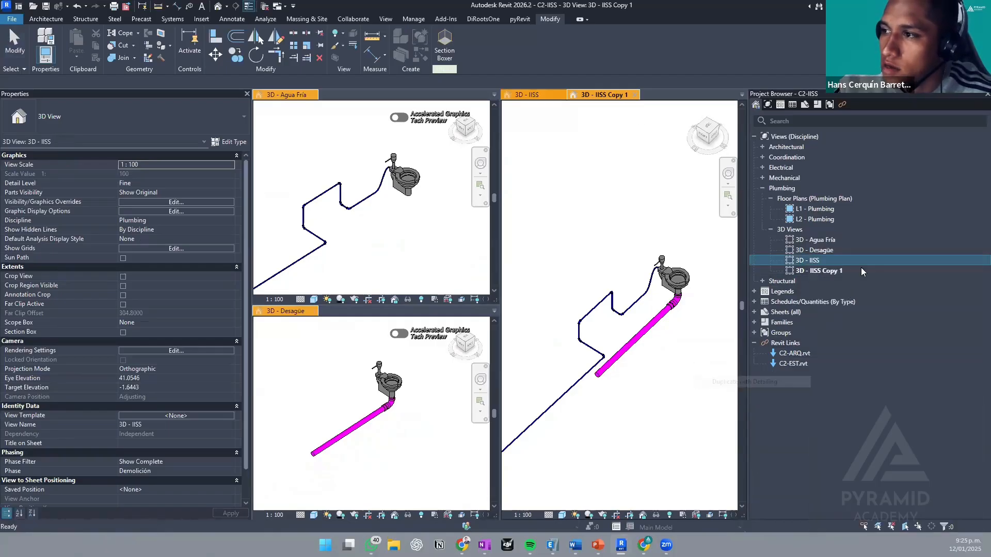
- Rename the first copy of the 3D - IISS view as 3D - AF2
click(835, 273)
click(833, 271)
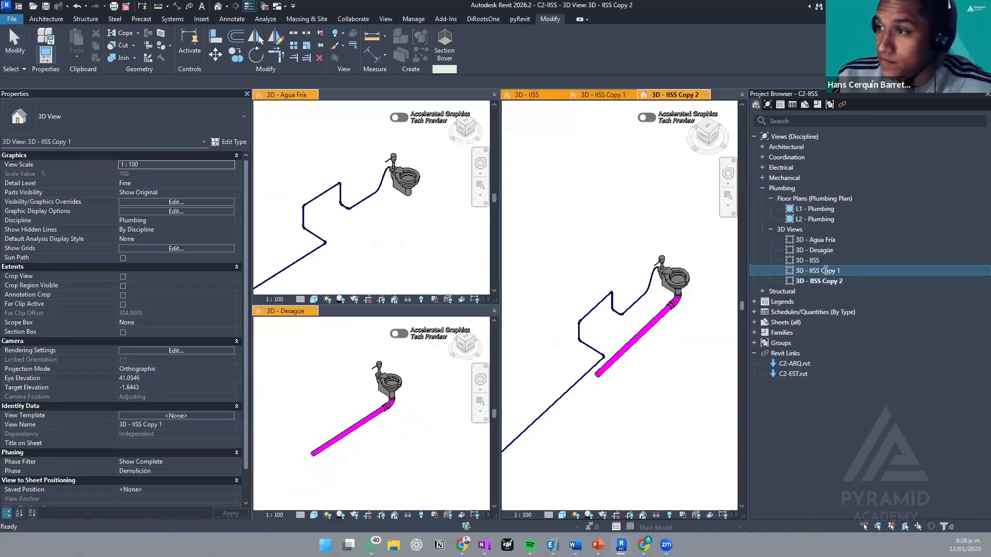
click(810, 271)
drag(810, 271, 849, 274)
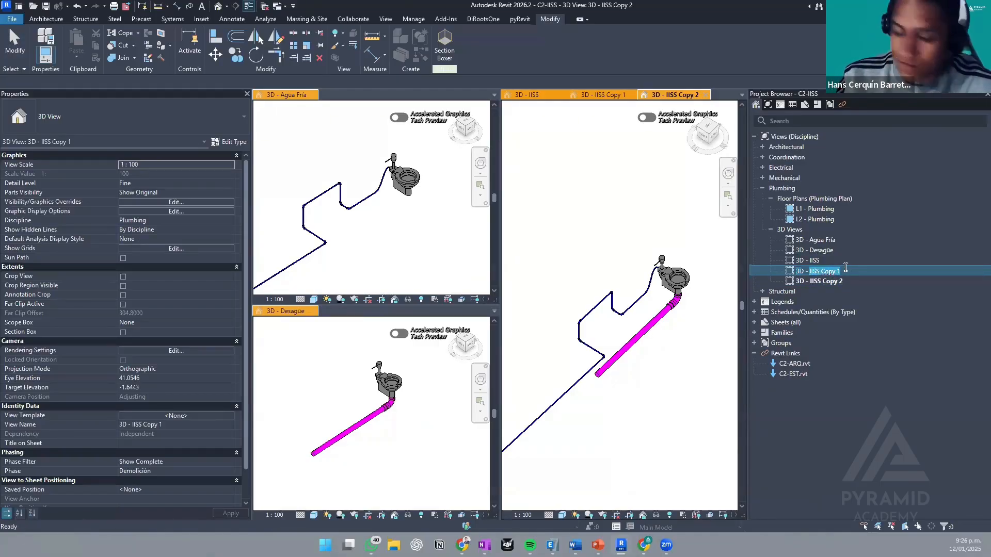
text(AF1)
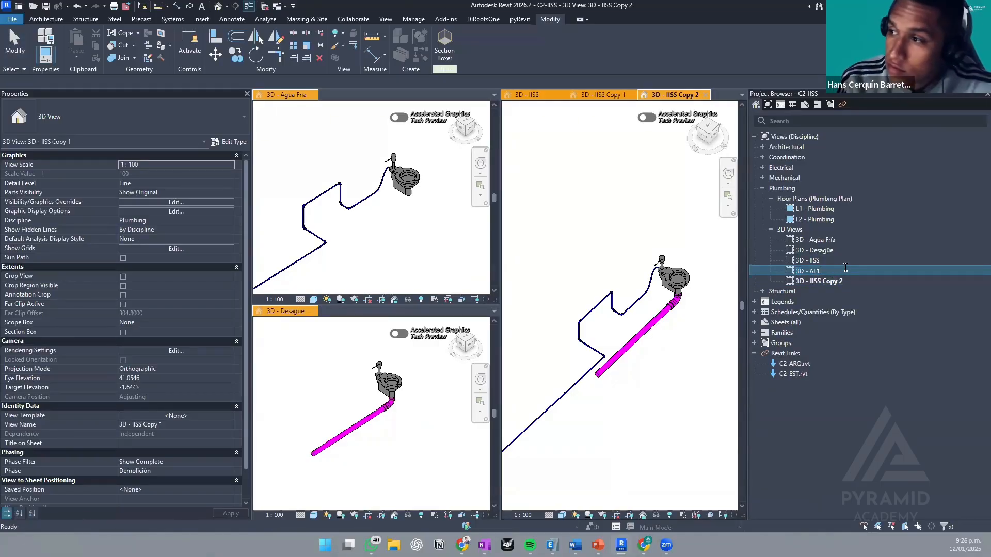
text(2)
key(Return)
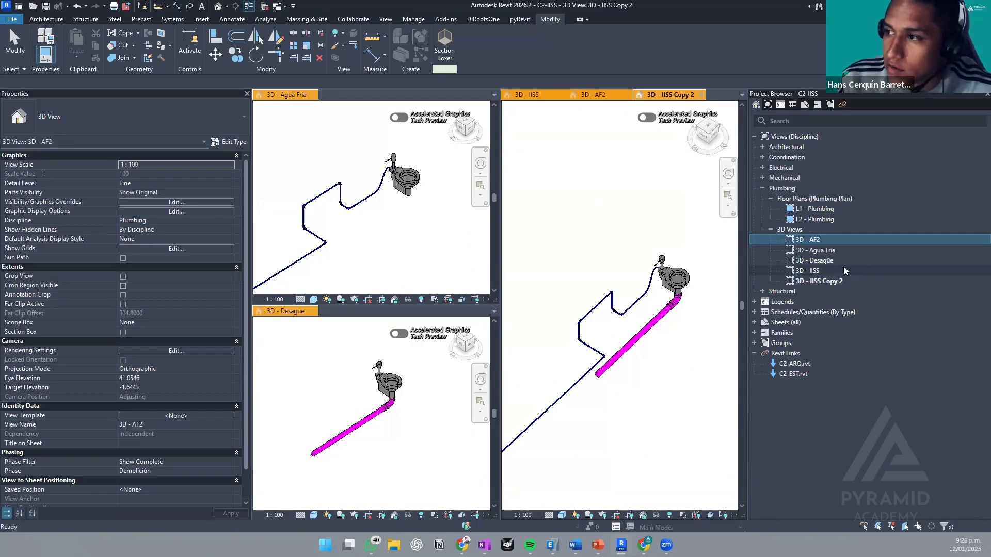
- Rename the second copy of the 3D - IISS view as 3D - DS 2
click(831, 282)
click(832, 282)
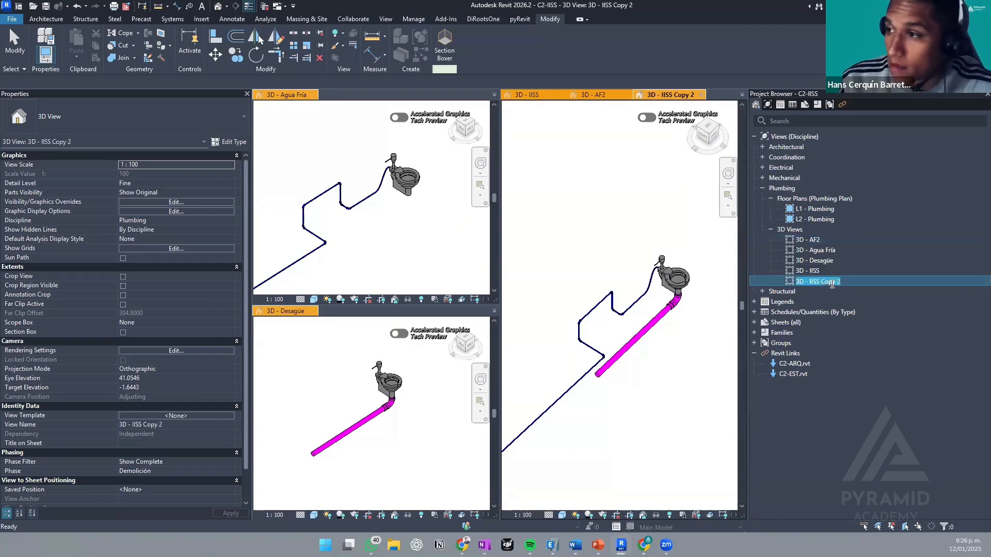
click(831, 283)
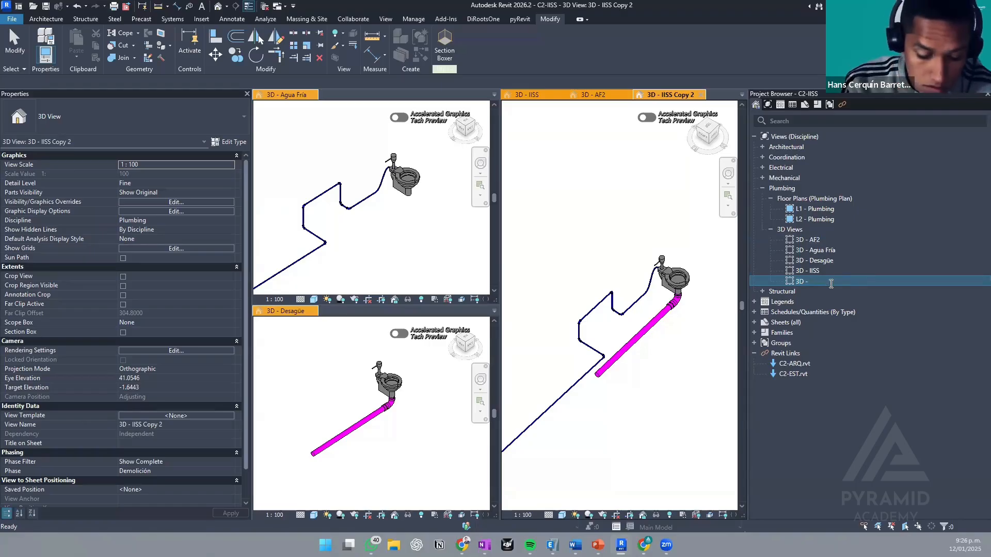
key(Return)
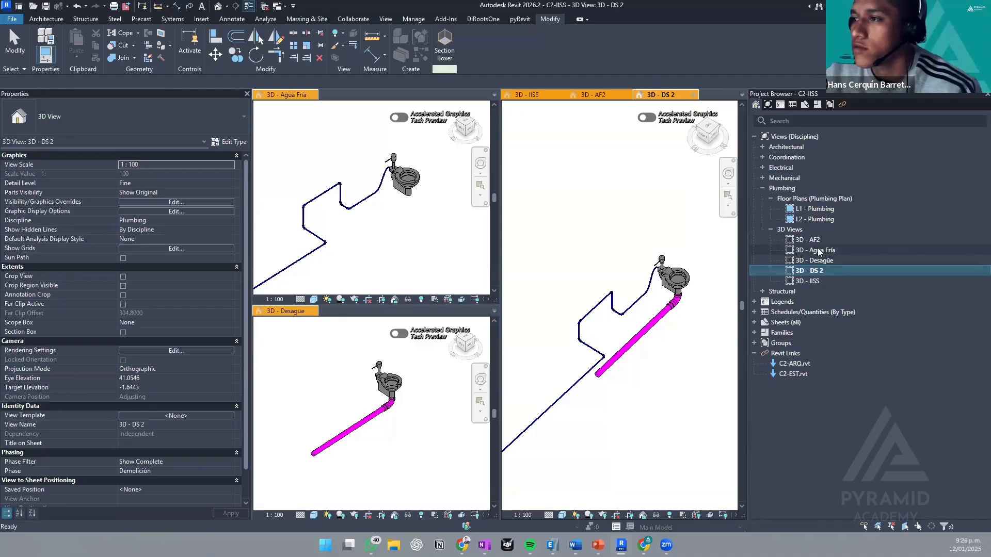
- Delete the 3D - Agua Fría and 3D - Desagüe views from the plumbing 3D views
click(822, 252)
ctrl+click(822, 260)
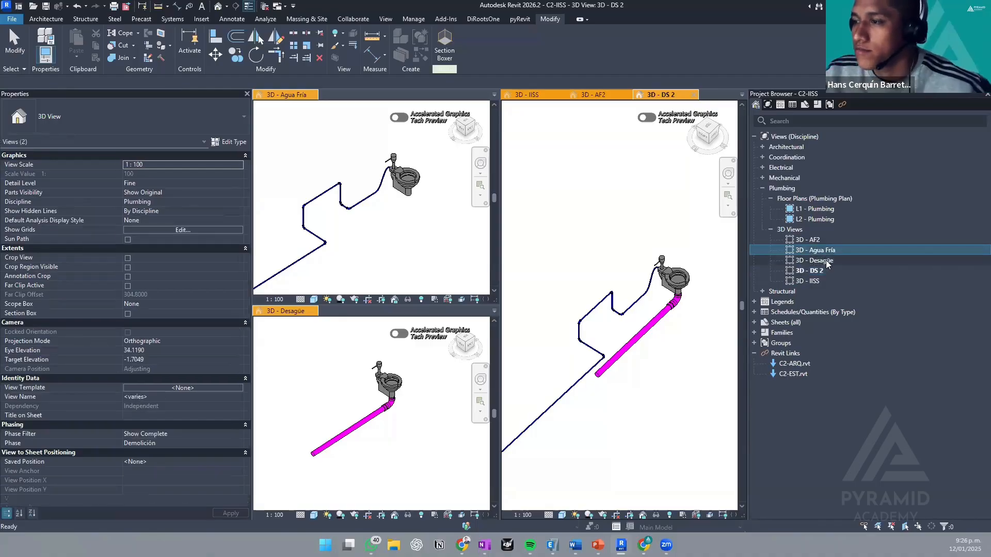
key(Delete)
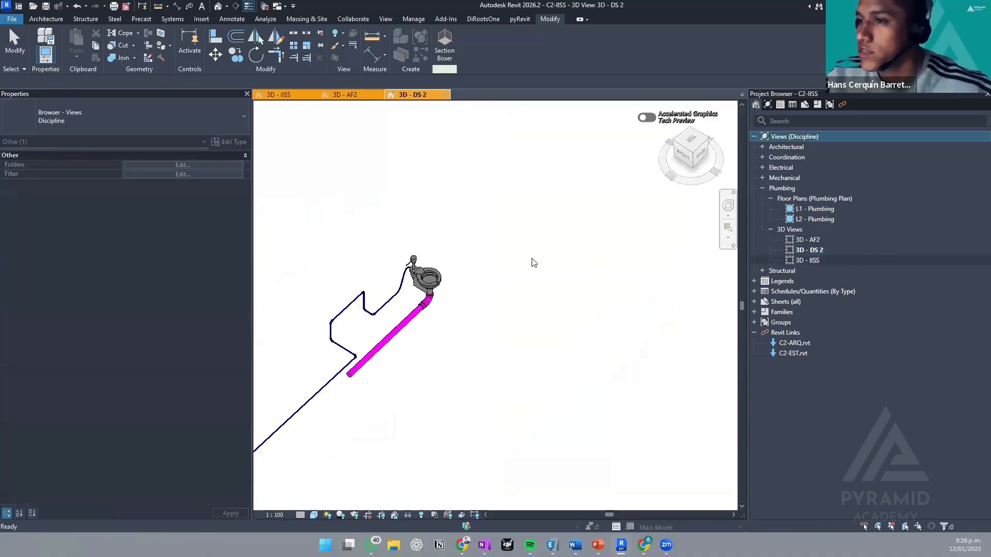
scroll(534, 262, down, 1)
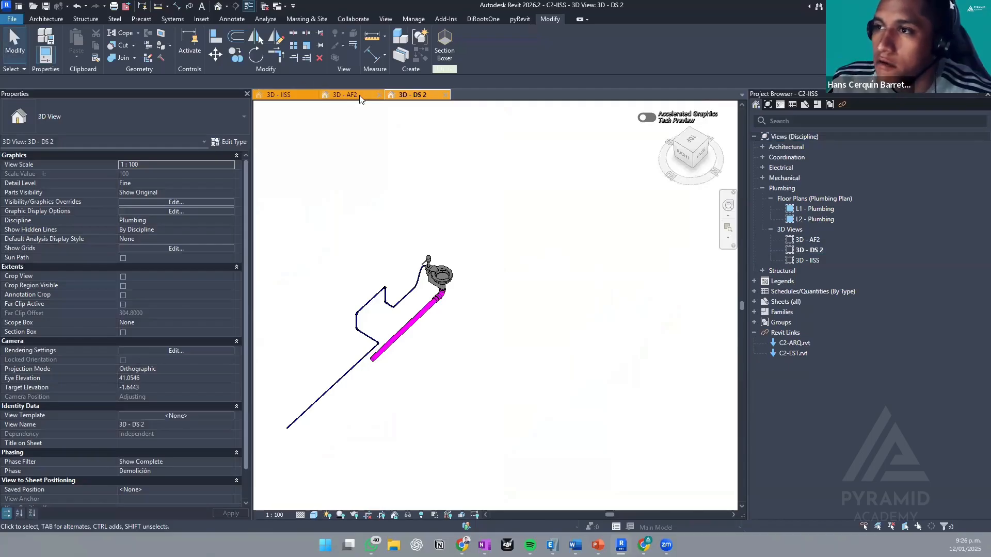
- In the 3D - AF2 view, turn off the MEP - Desagüe filter's visibility, apply it, and check the cold water piping
click(357, 95)
middle_drag(375, 316, 535, 274)
key(v)
key(v)
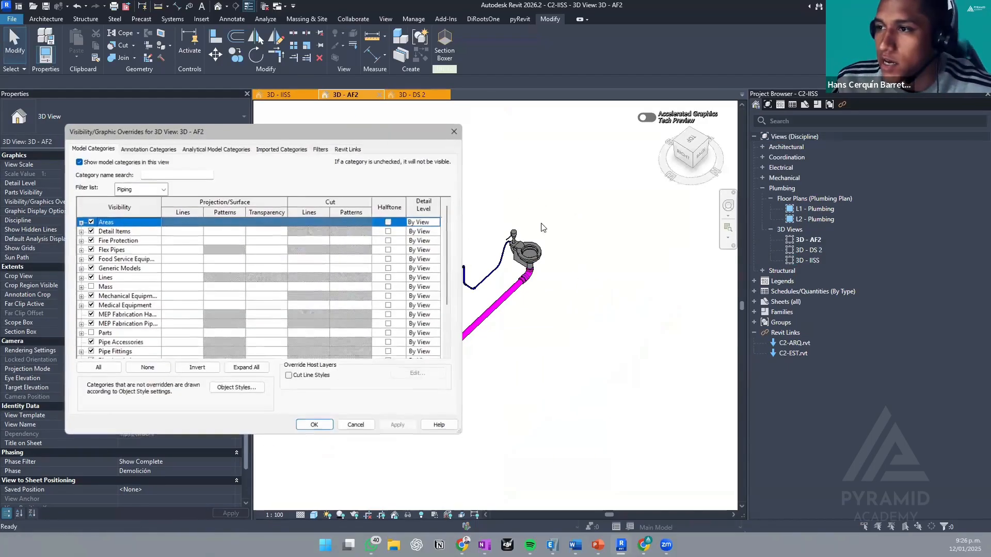
drag(308, 134, 408, 132)
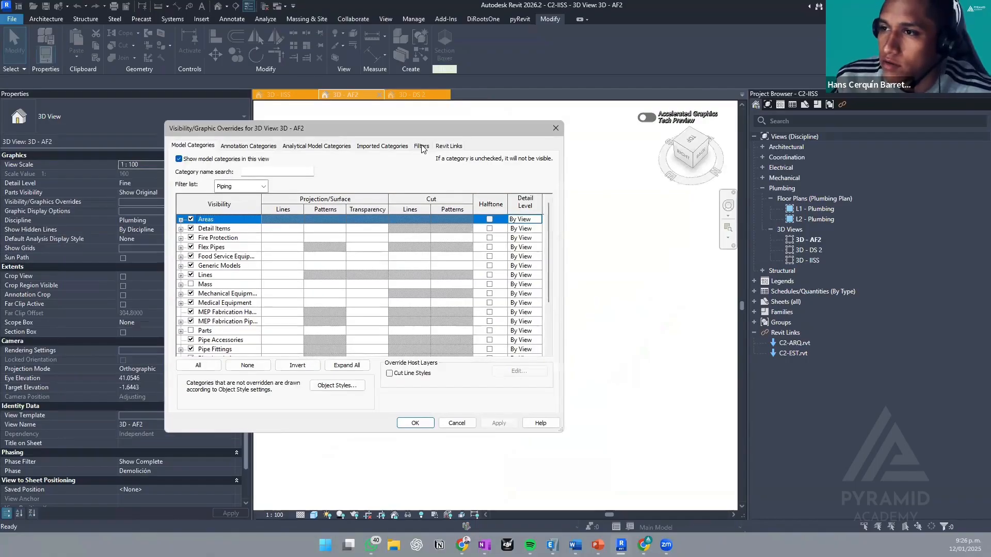
click(421, 145)
click(302, 202)
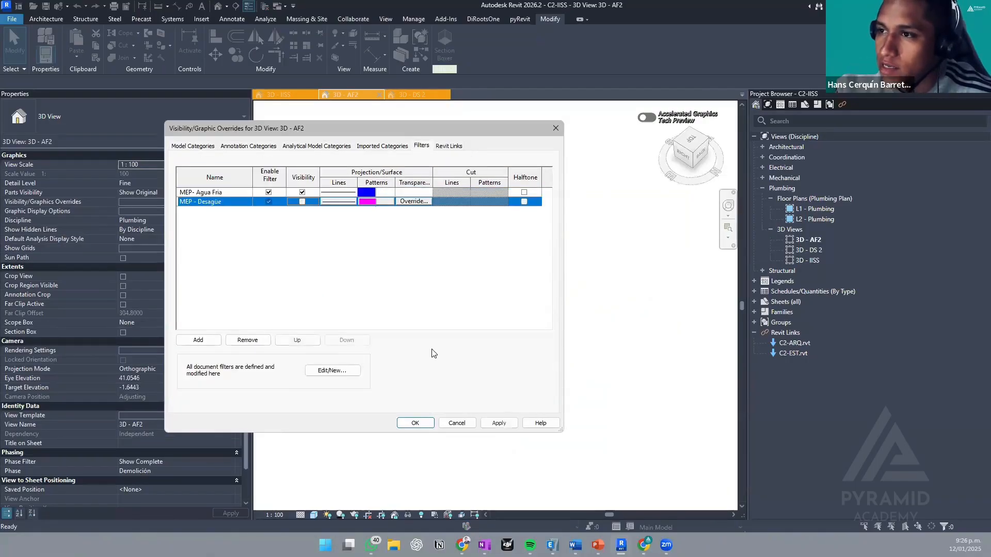
click(499, 424)
click(415, 424)
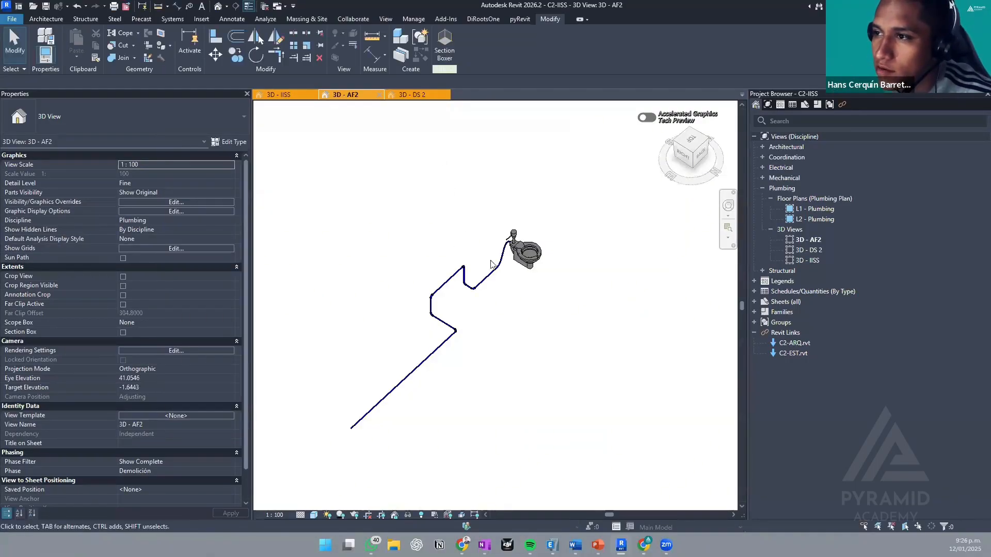
scroll(504, 266, up, 1)
scroll(435, 283, up, 5)
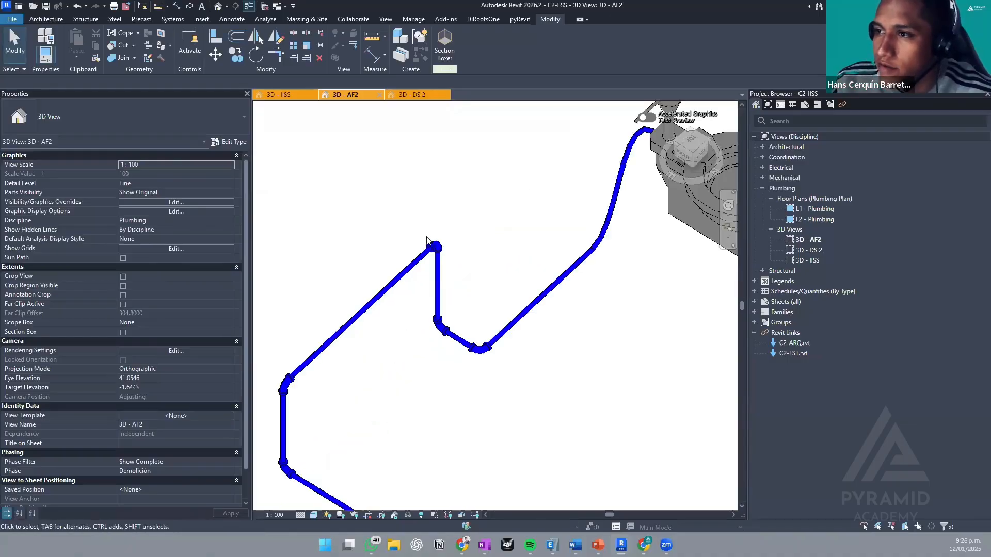
scroll(485, 271, down, 3)
scroll(495, 272, down, 2)
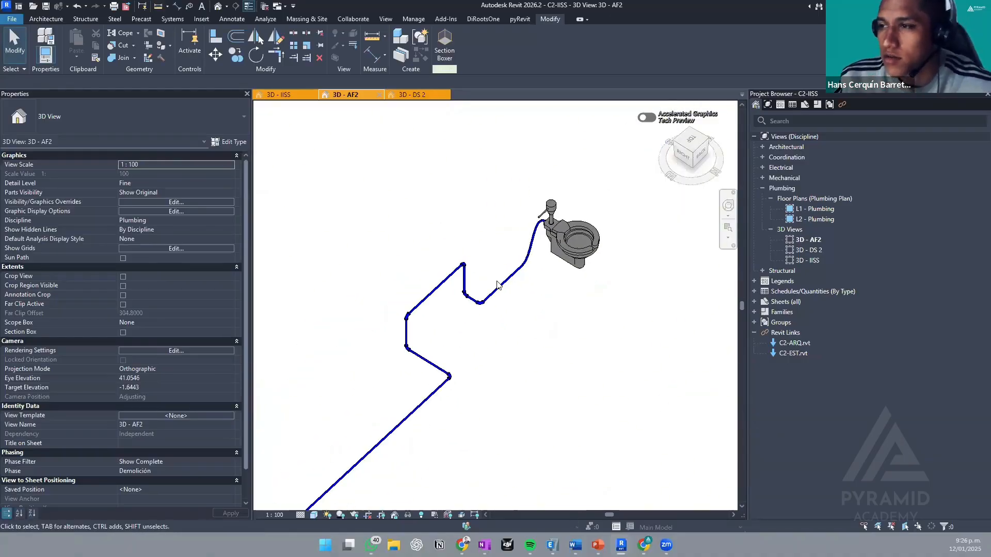
scroll(497, 283, down, 2)
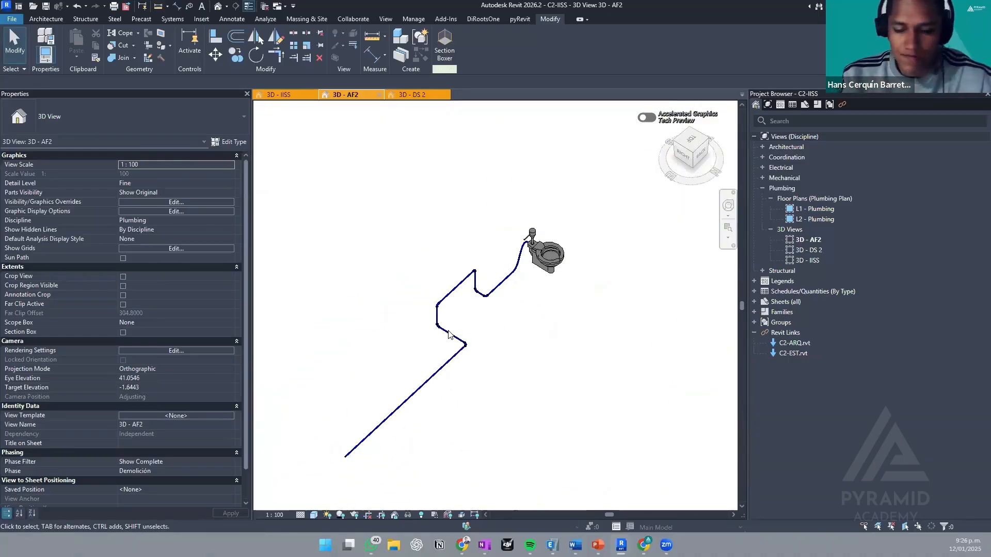
- In the 3D - DS 2 view, turn off the MEP - Agua Fria filter's visibility, apply it, and compare the three plumbing 3D views
double_click(815, 251)
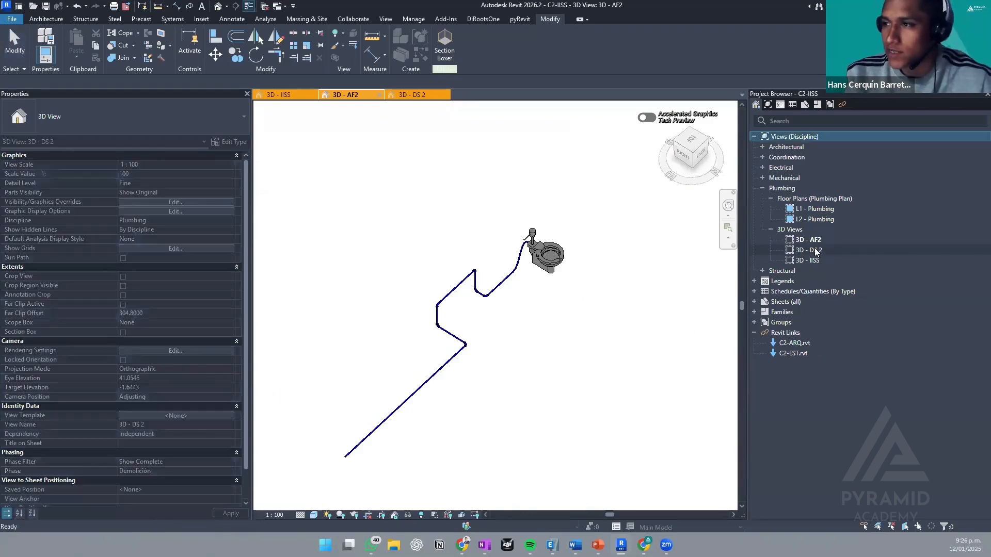
middle_drag(546, 321, 606, 329)
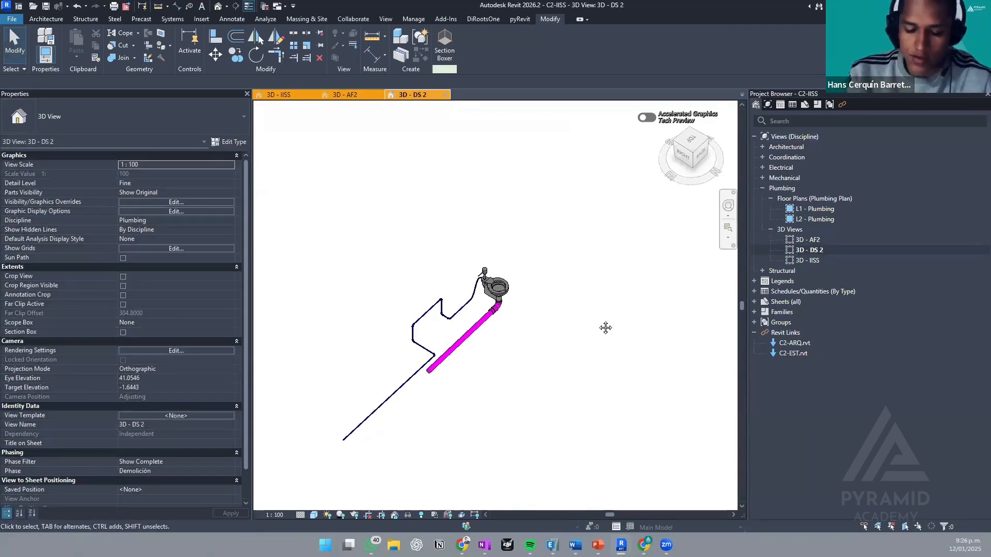
key(v)
key(v)
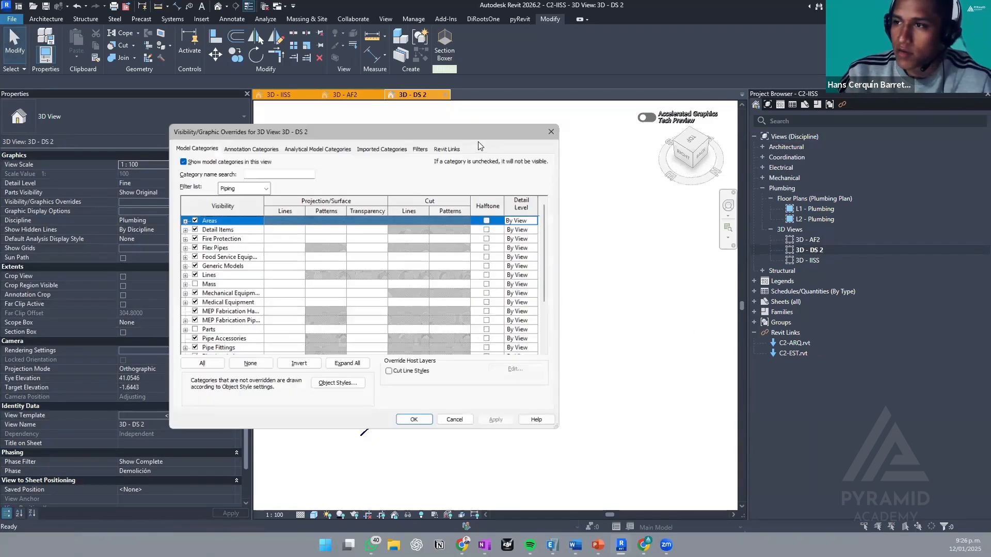
click(421, 148)
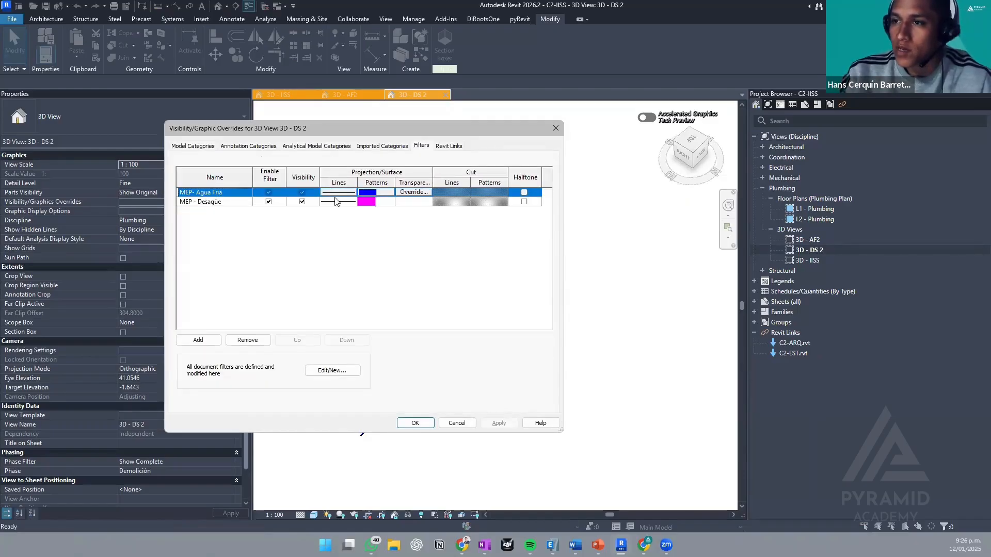
click(302, 194)
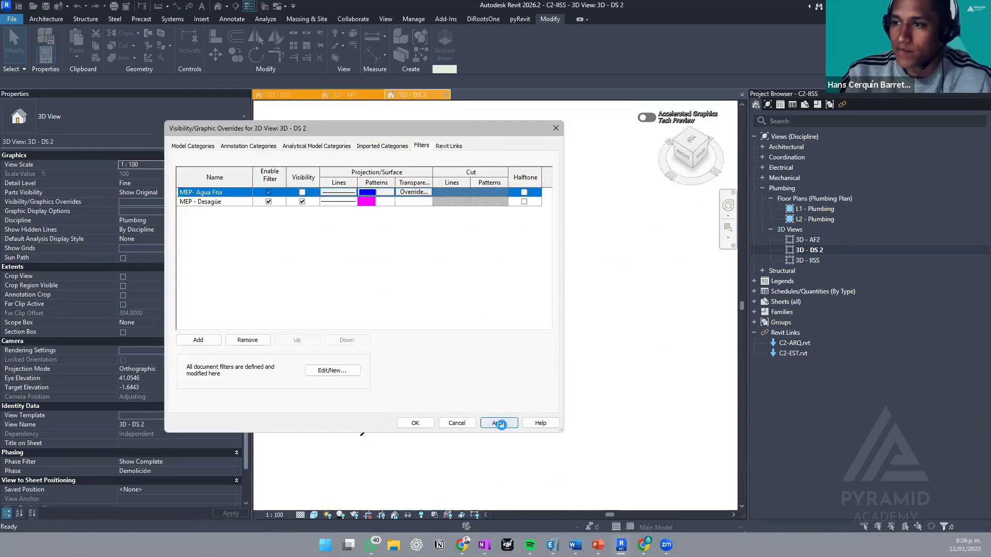
click(416, 424)
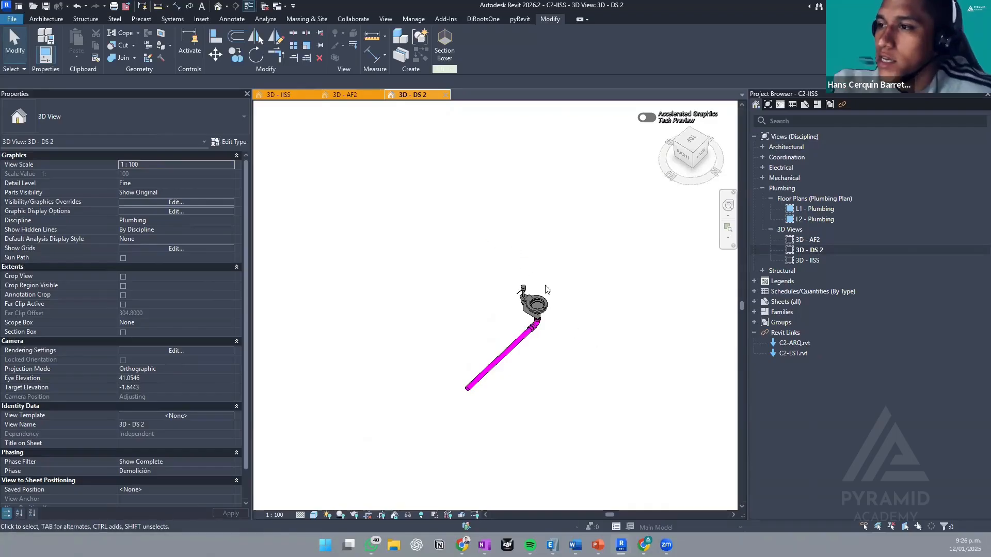
click(351, 98)
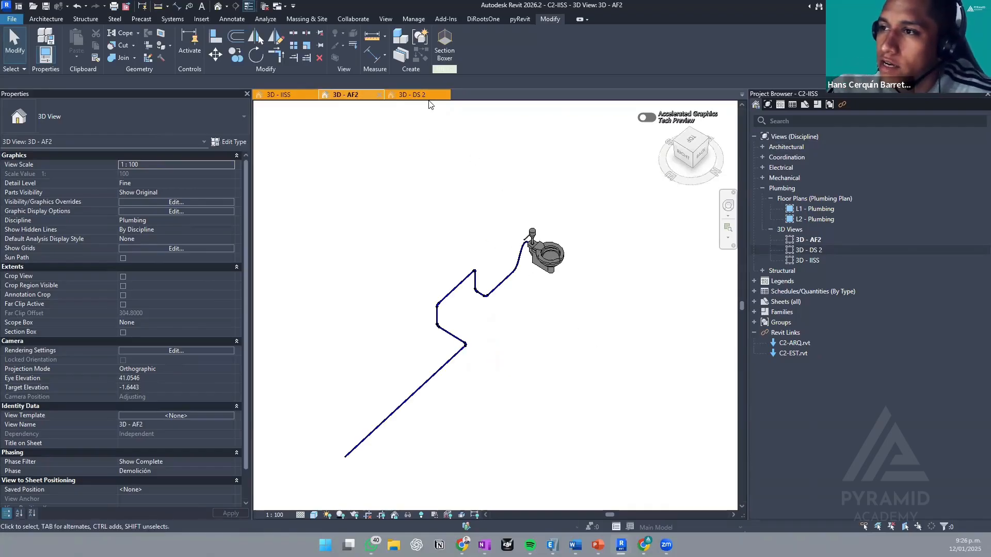
click(281, 95)
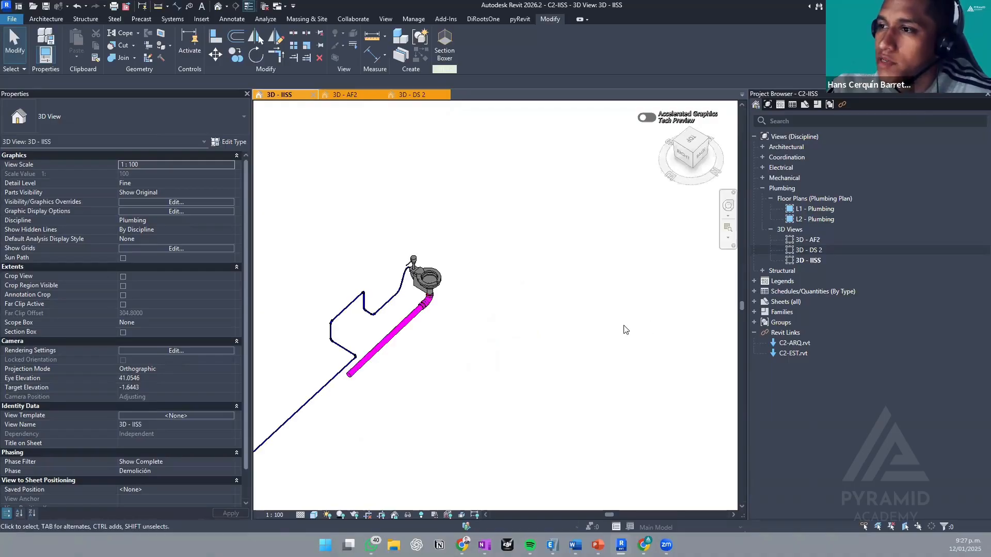
middle_drag(575, 291, 675, 279)
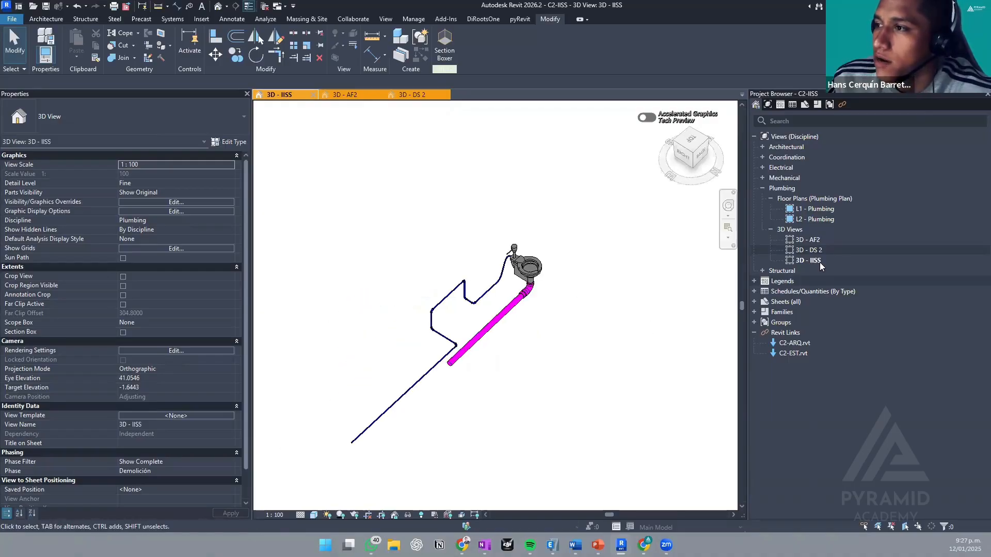
click(815, 241)
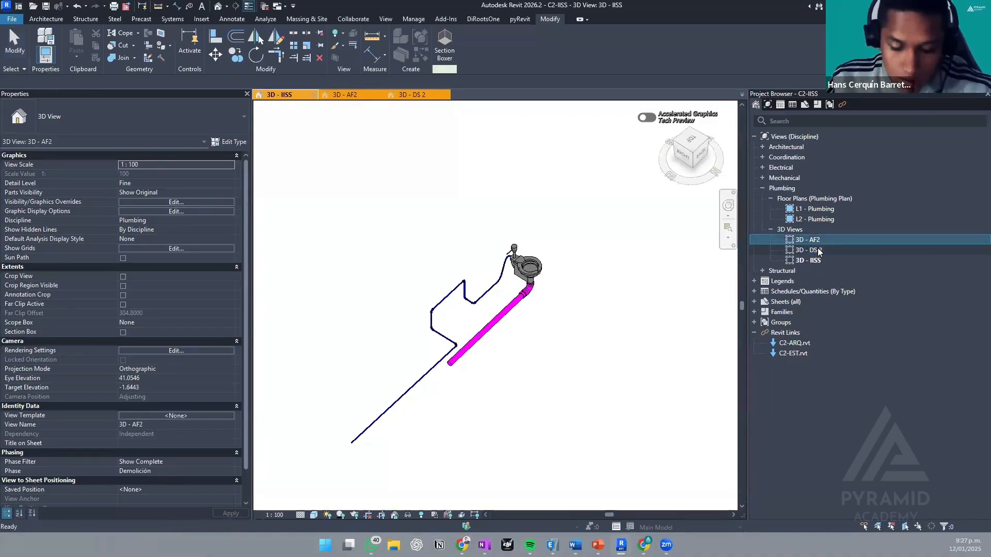
key(F2)
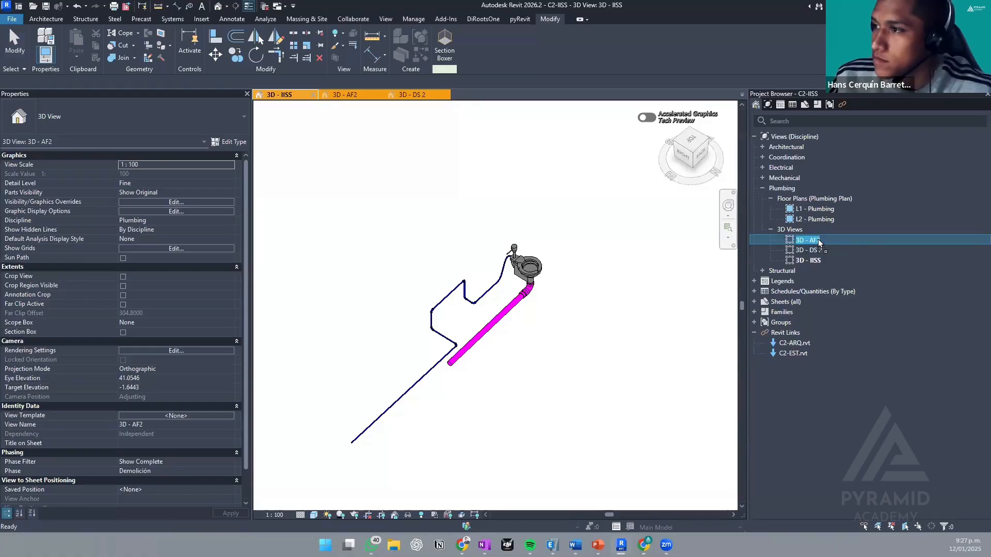
key(Return)
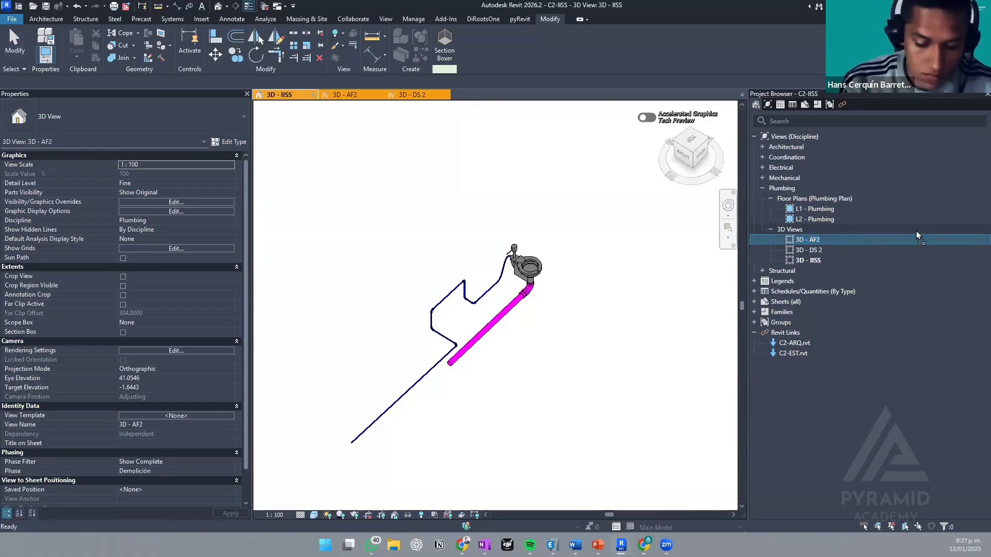
key(F2)
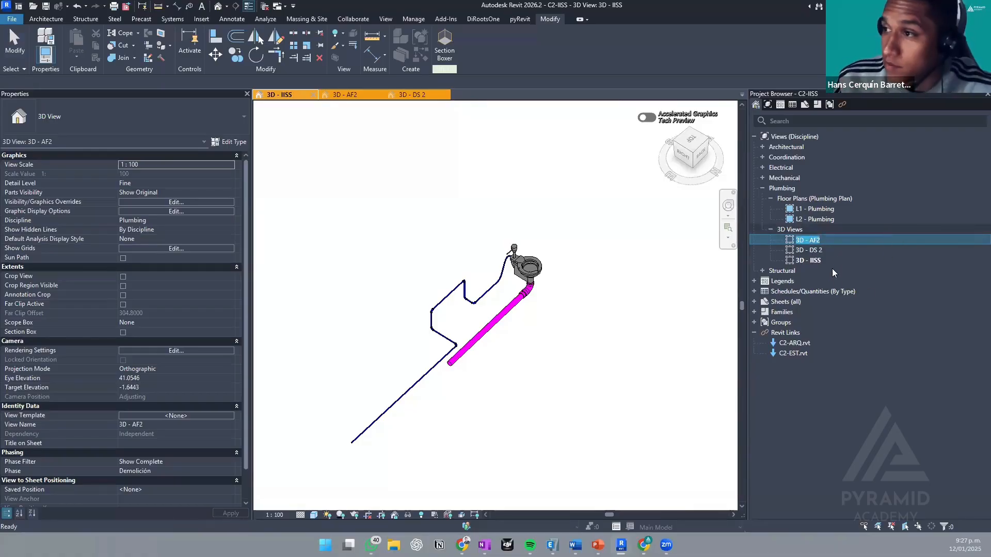
click(830, 241)
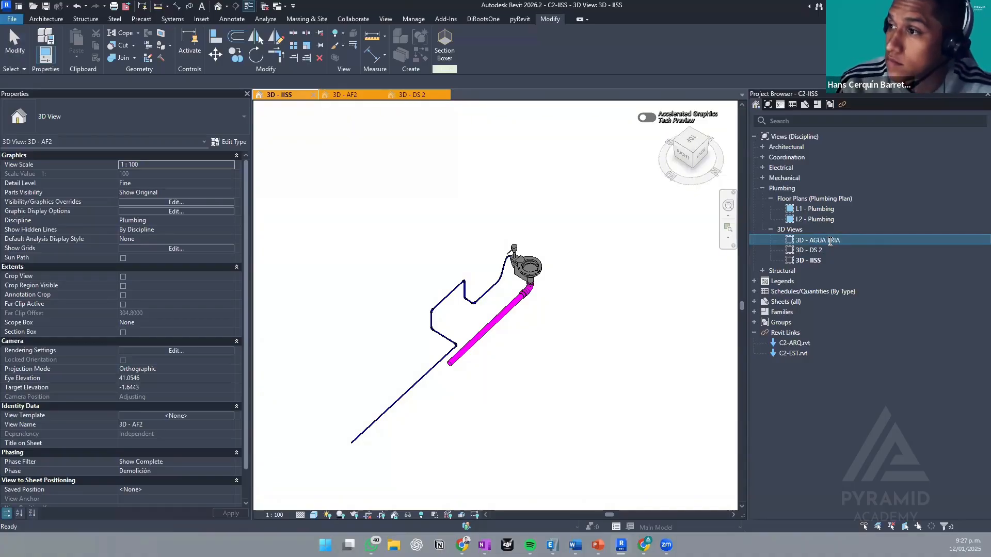
key(Escape)
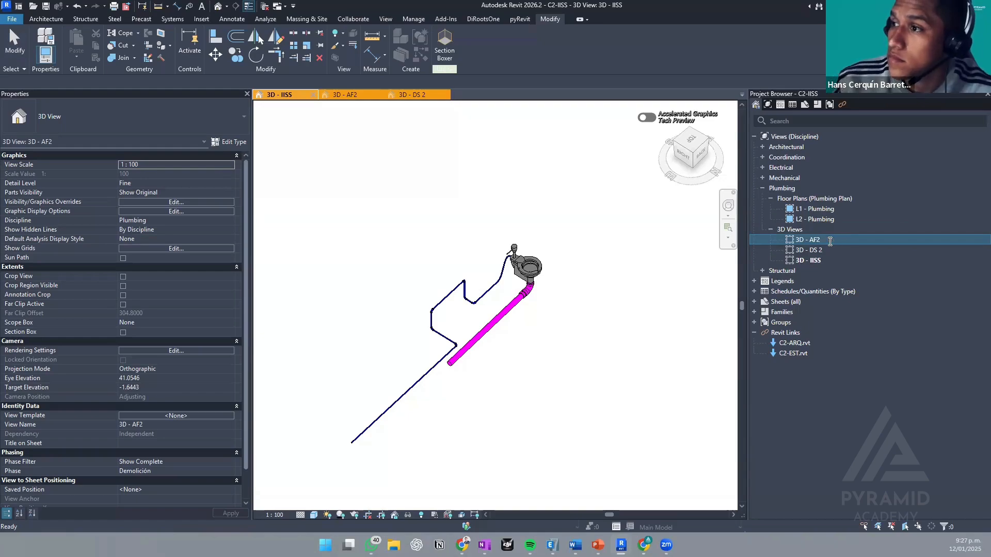
- Open the 3D - AF2 view and rename it as 3D - AGUA FRIA
click(369, 105)
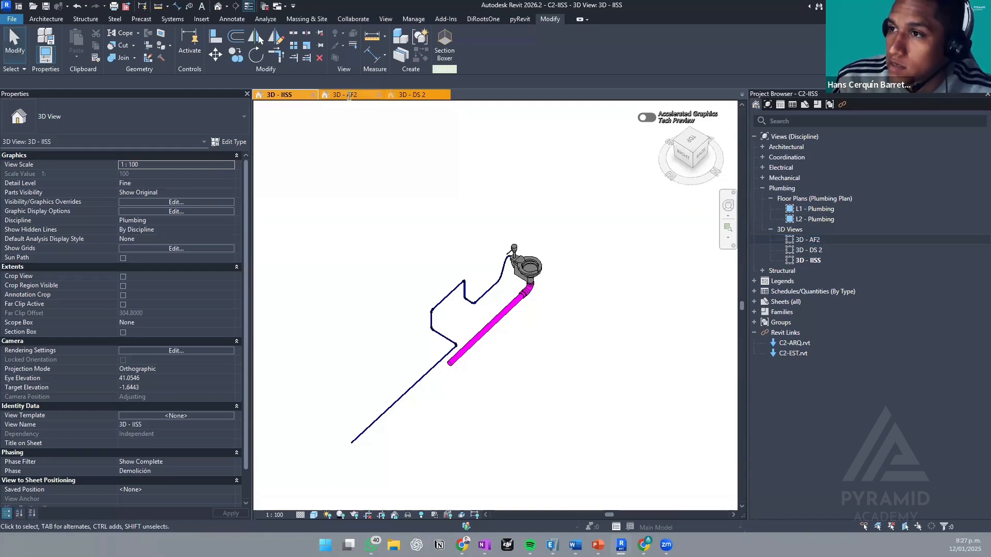
click(349, 96)
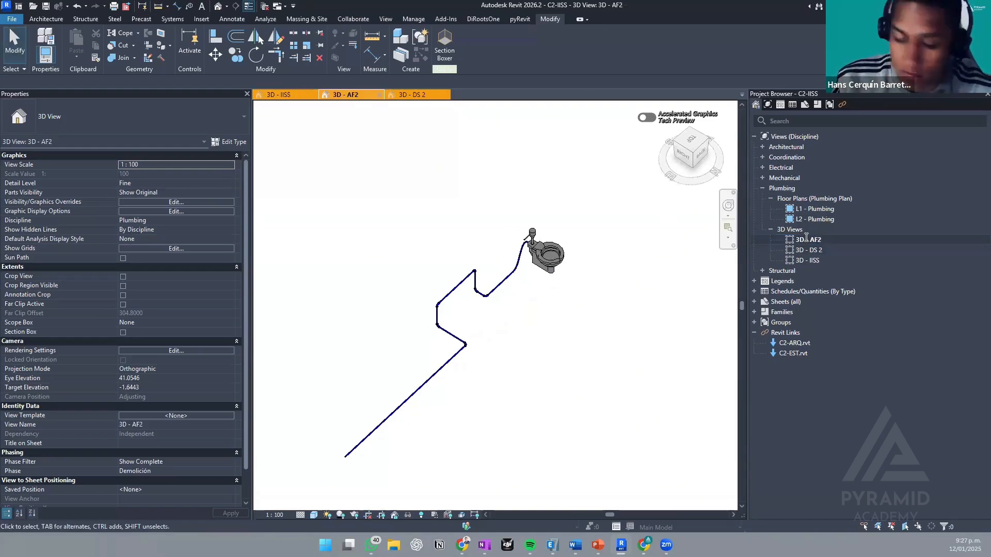
click(806, 239)
click(811, 239)
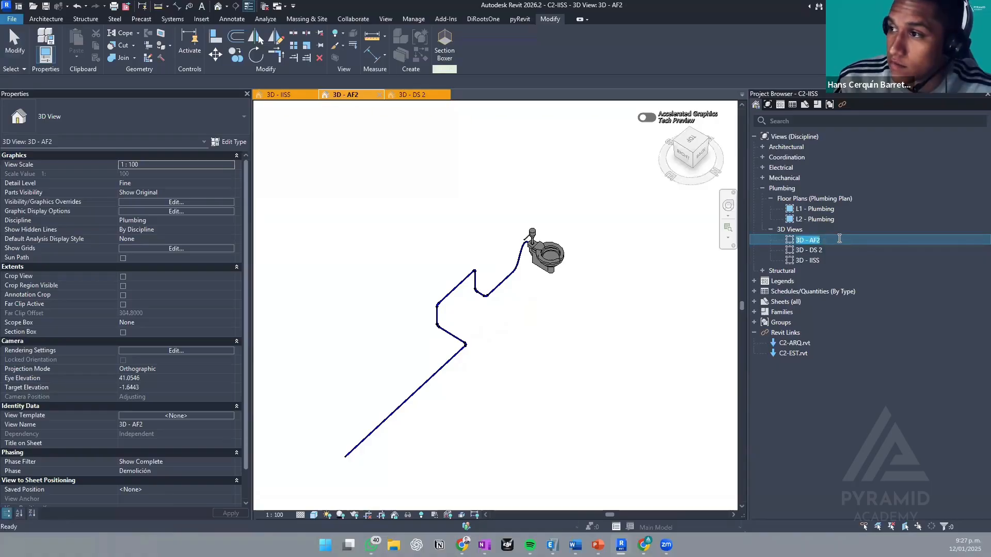
click(839, 239)
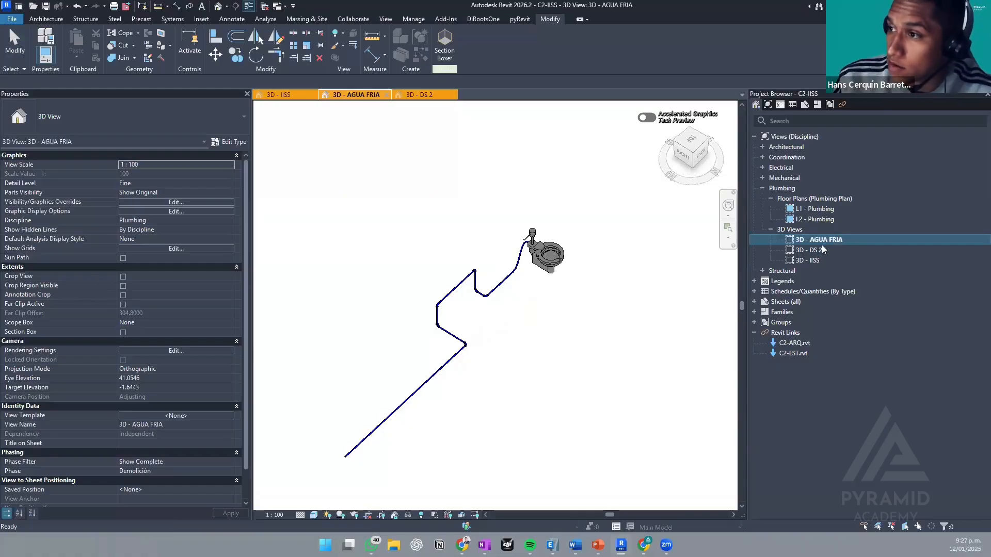
- Rename the 3D - DS 2 view as 3D - DESAGÜE and review the three plumbing 3D views
click(817, 251)
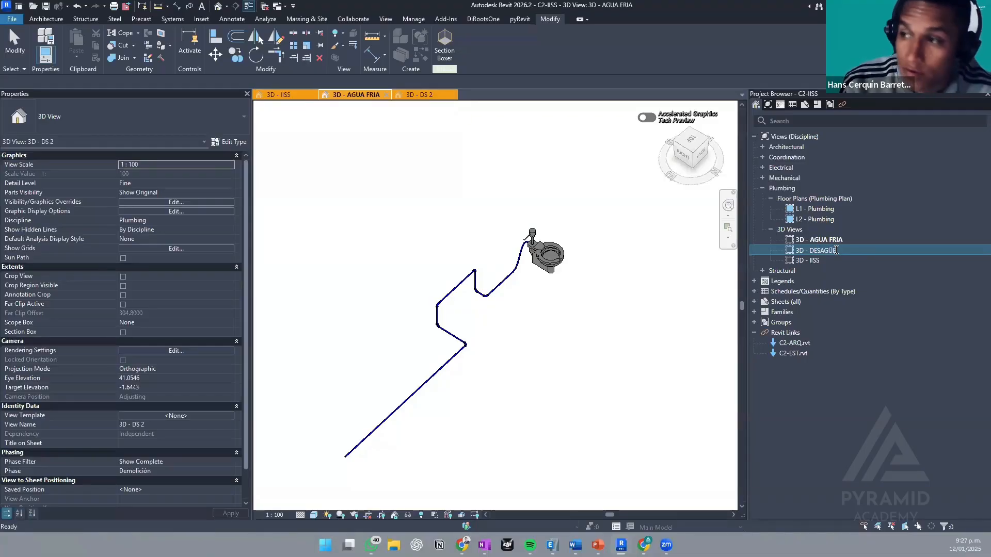
key(Return)
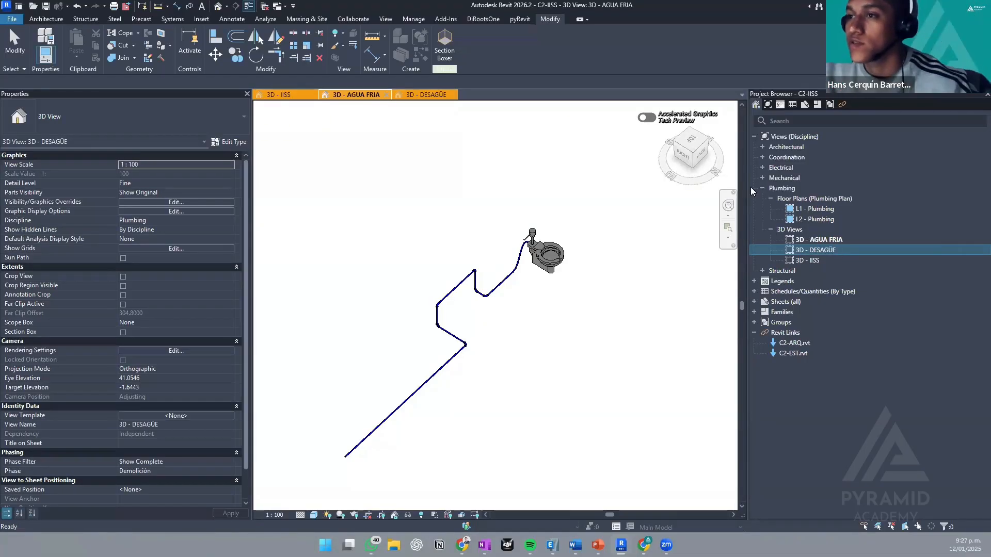
click(635, 245)
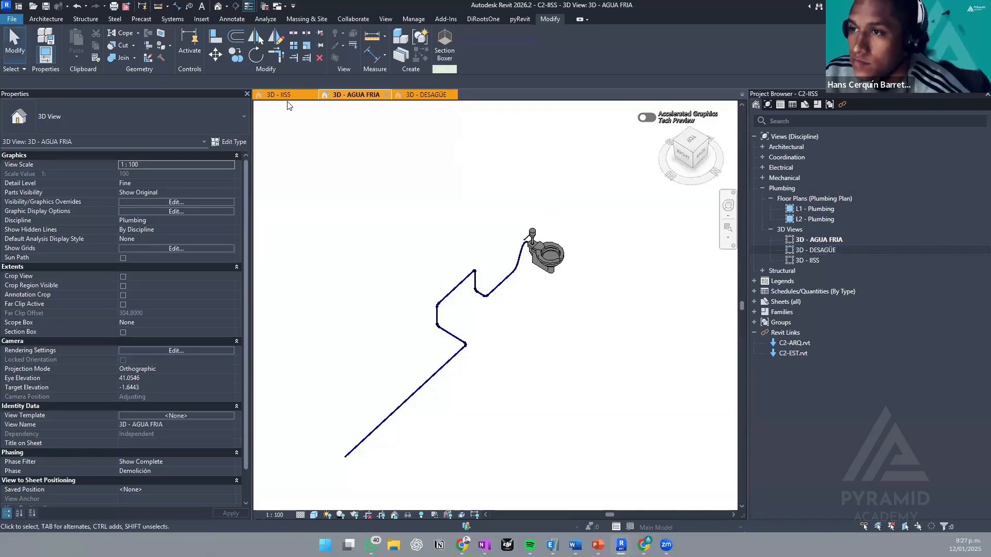
click(421, 95)
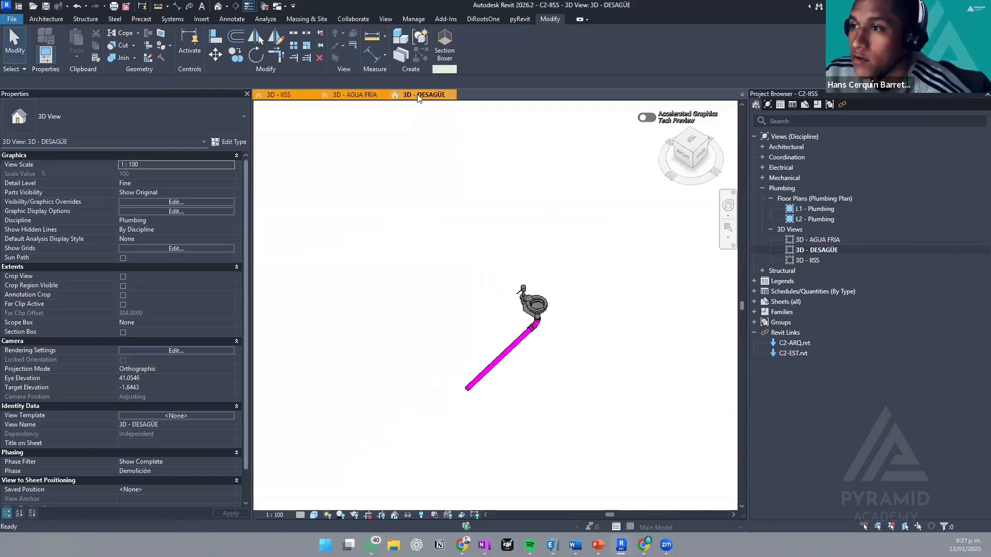
click(365, 95)
click(279, 95)
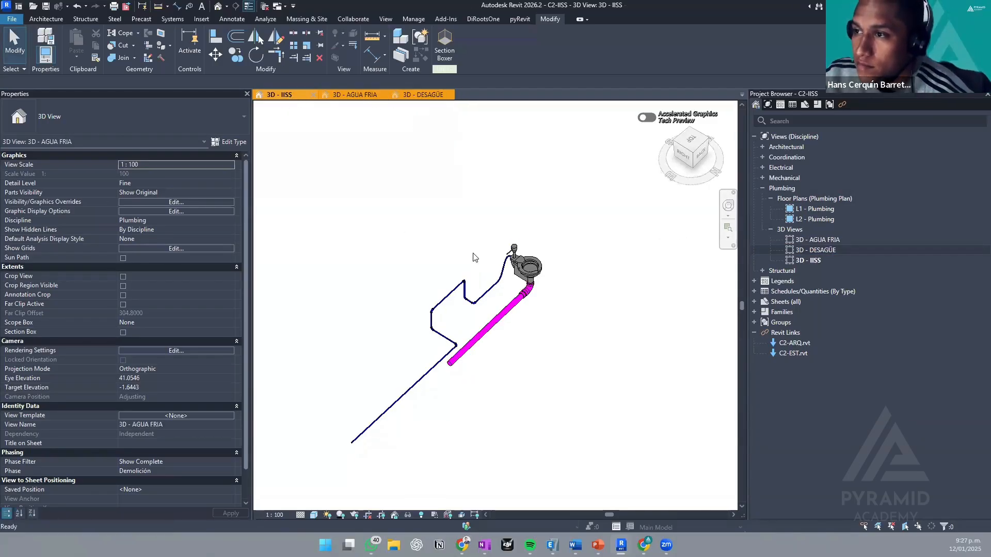
middle_drag(588, 311, 585, 292)
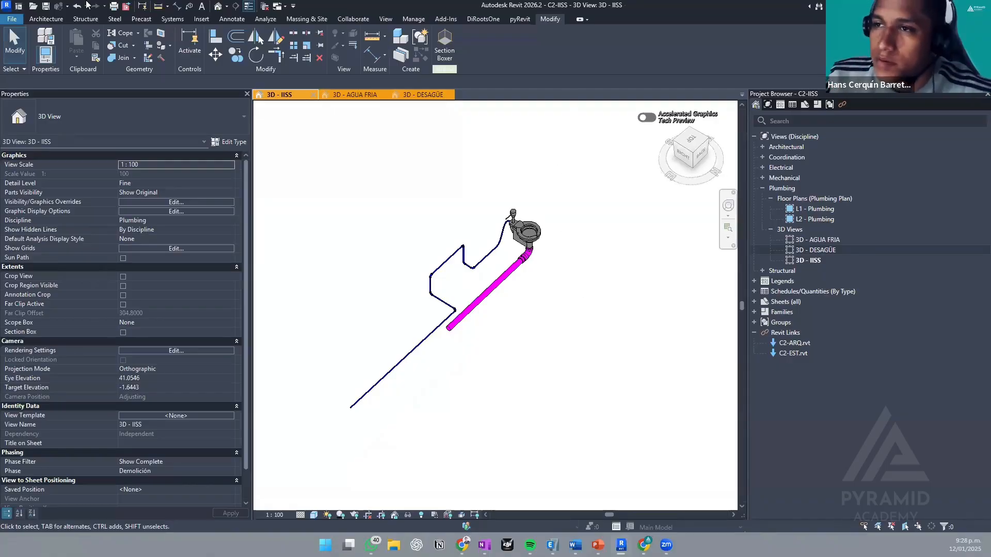
- Open the recent C2-HVAC project and show its ductwork in the 3D view
click(7, 6)
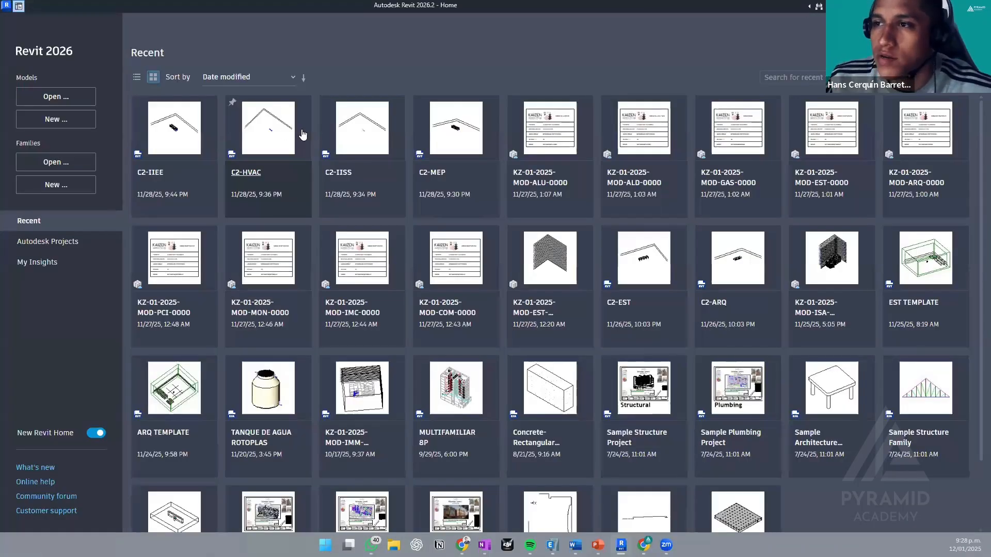
click(328, 195)
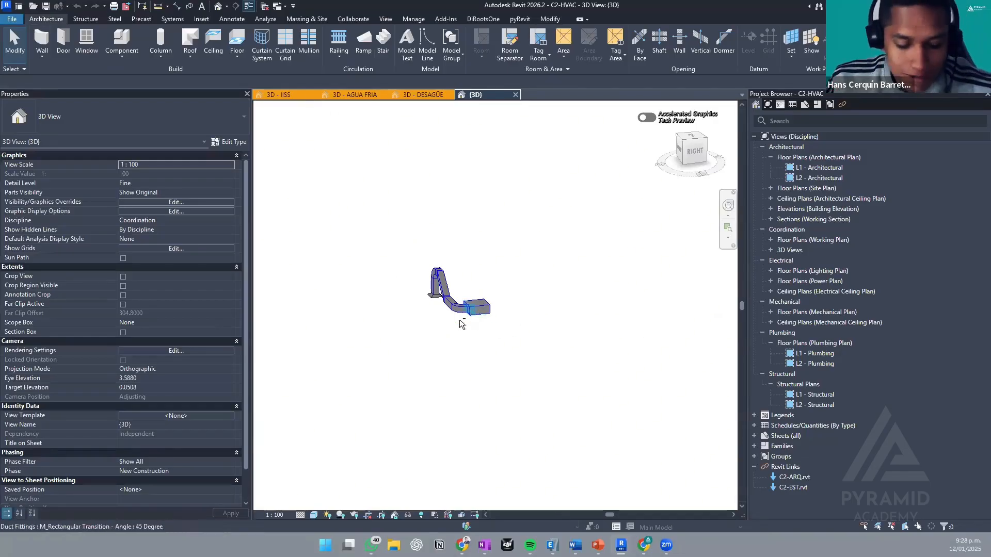
shift+middle_drag(469, 331, 475, 270)
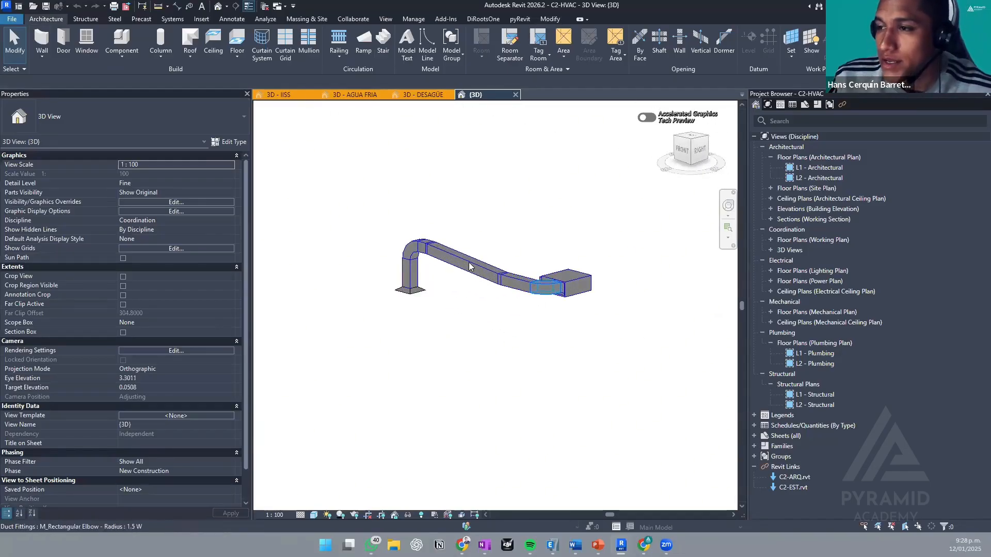
- Examine the rectangular ducts, the supply diffuser and the VAV unit in the C2-HVAC 3D view
scroll(469, 267, up, 2)
click(468, 267)
scroll(377, 311, up, 2)
click(377, 311)
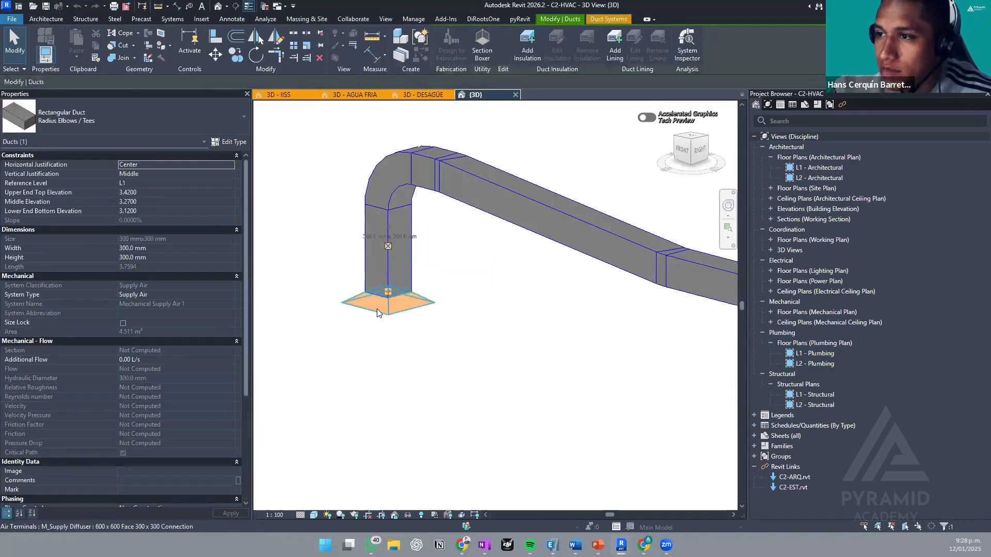
scroll(418, 305, down, 3)
middle_drag(441, 296, 377, 247)
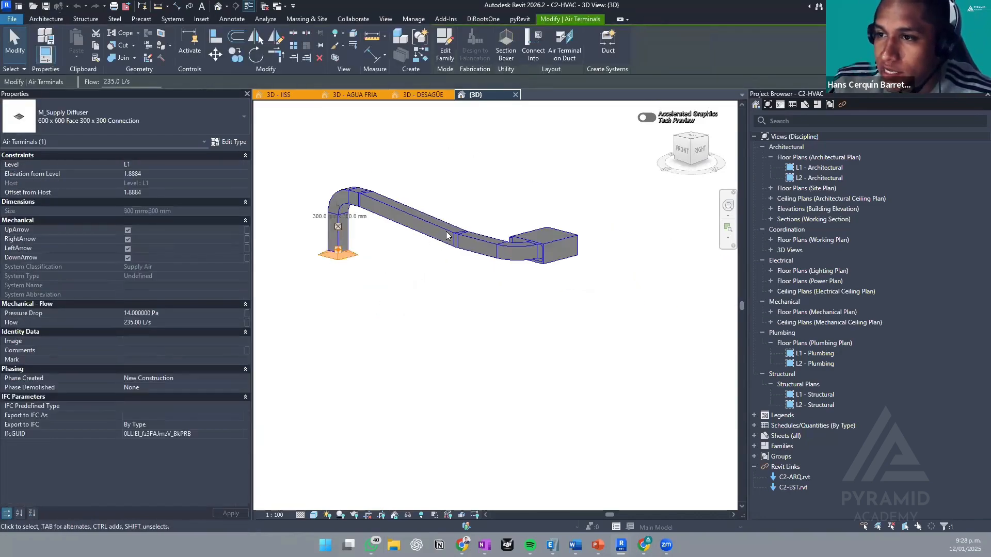
click(355, 235)
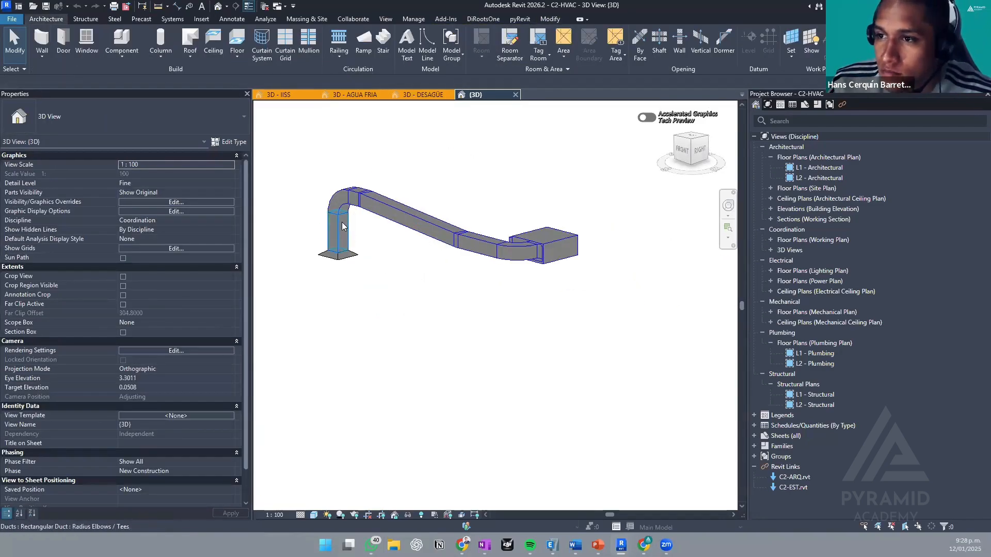
click(342, 227)
key(Escape)
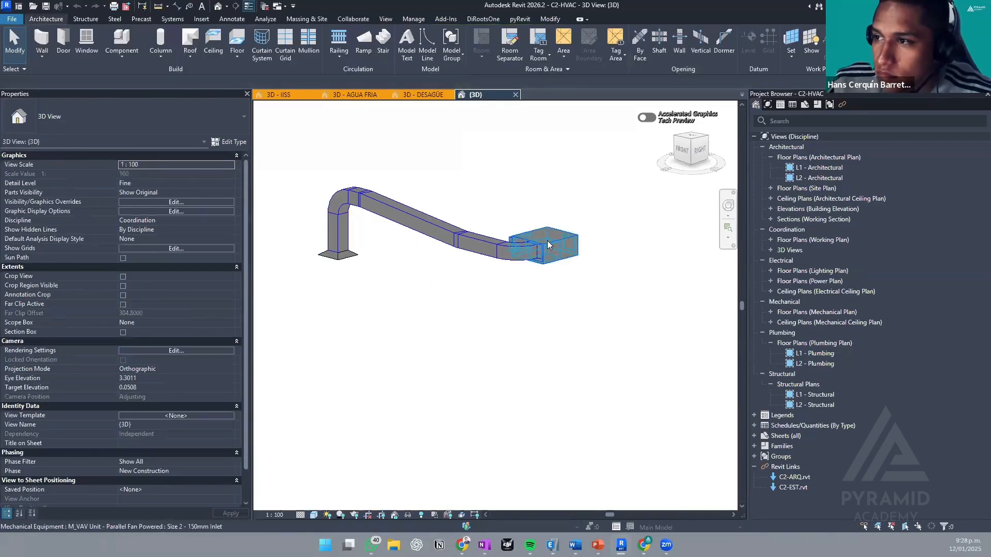
click(549, 246)
key(Escape)
shift+middle_drag(550, 246, 601, 305)
scroll(537, 232, down, 2)
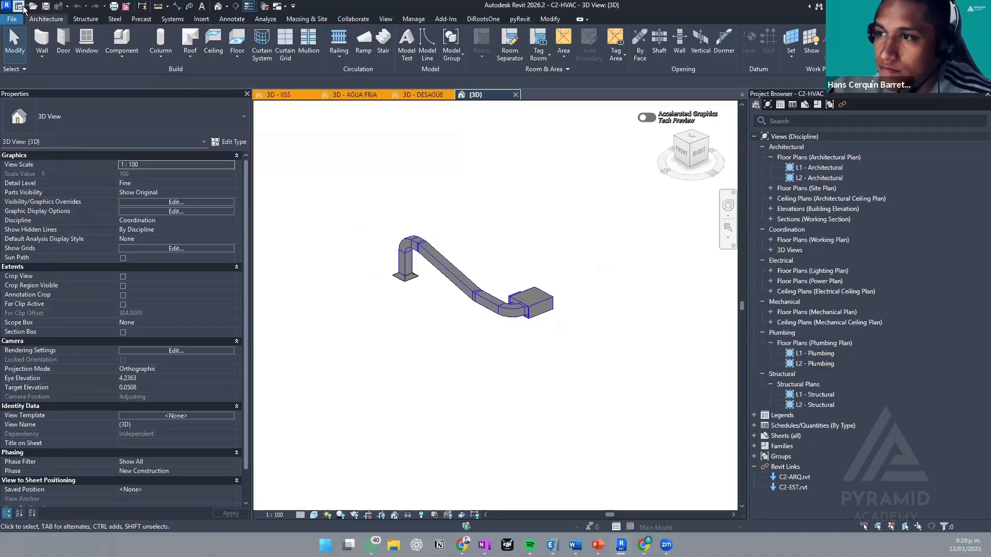
- Open the recent C2-IIEE project, ignoring its unresolved references
click(23, 7)
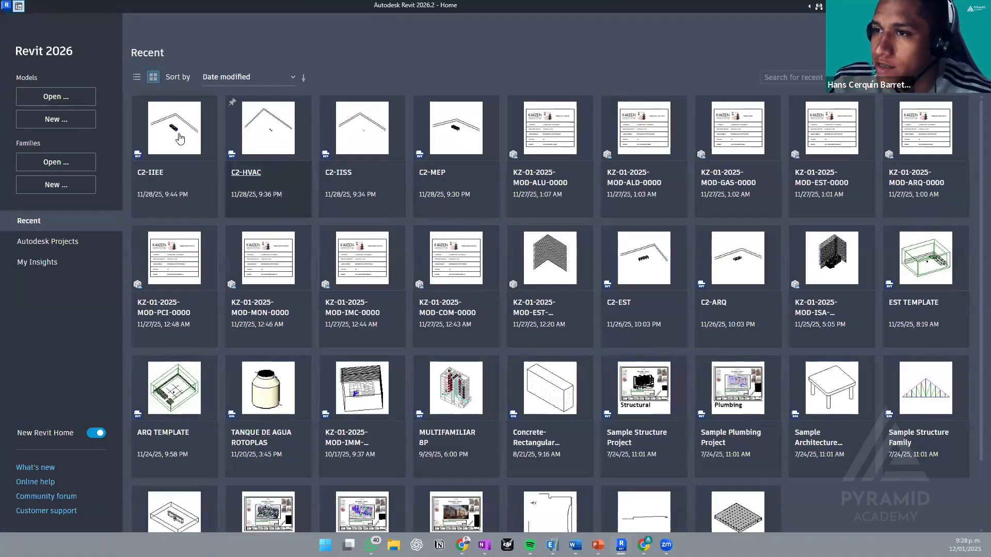
key(ctrl+d)
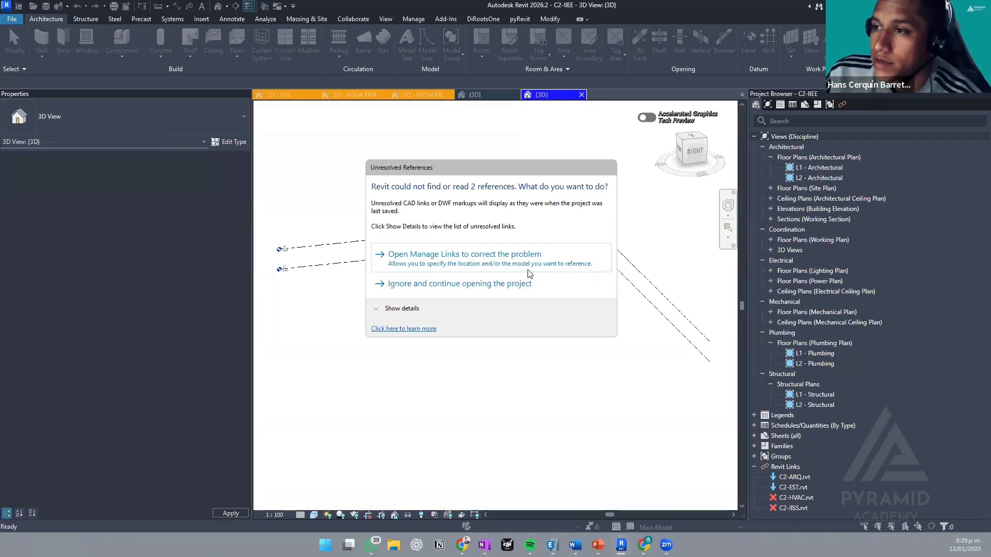
click(515, 283)
- Hide all four Revit links (C2-ARQ, C2-EST, C2-HVAC and C2-IISS) in the C2-IIEE 3D view
scroll(512, 347, up, 6)
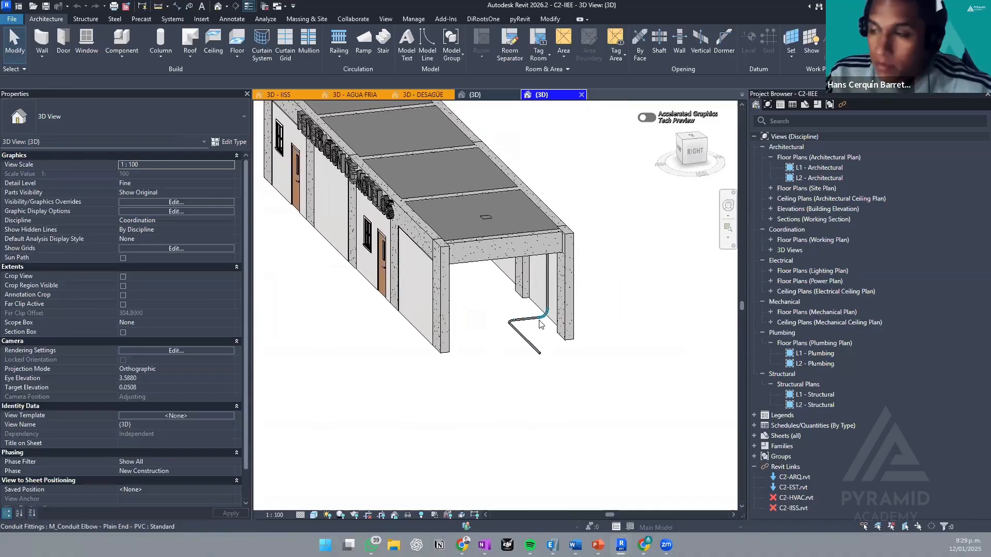
key(v)
key(g)
click(449, 146)
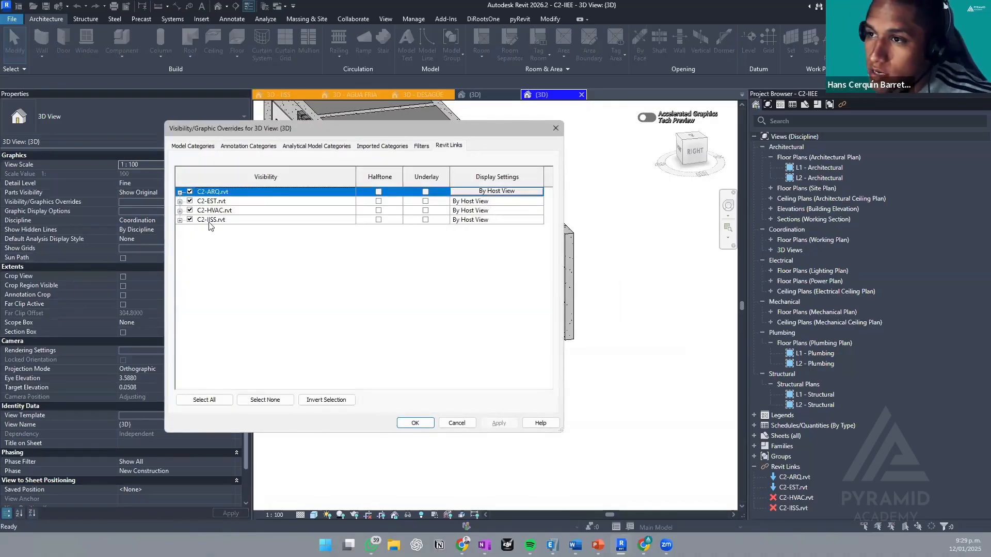
click(218, 401)
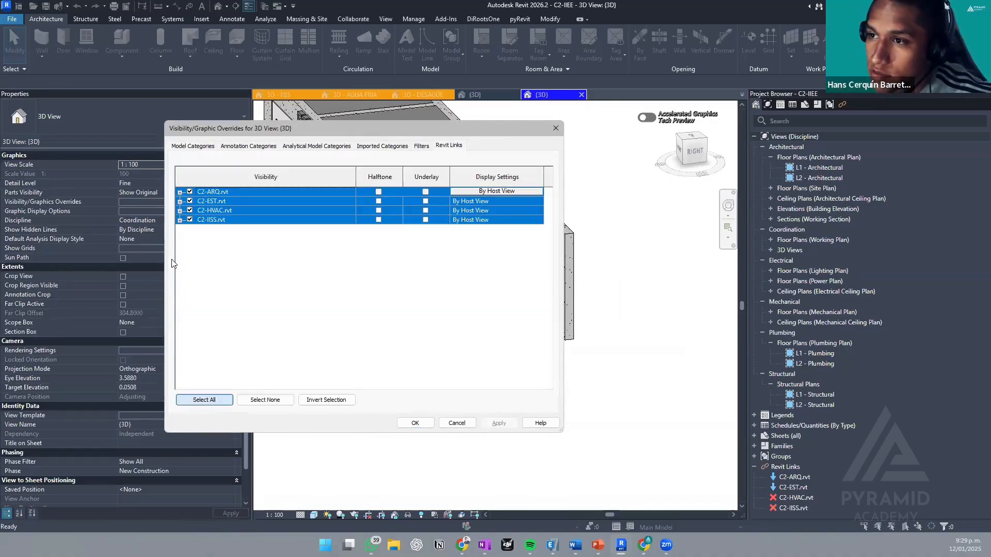
click(189, 220)
click(499, 423)
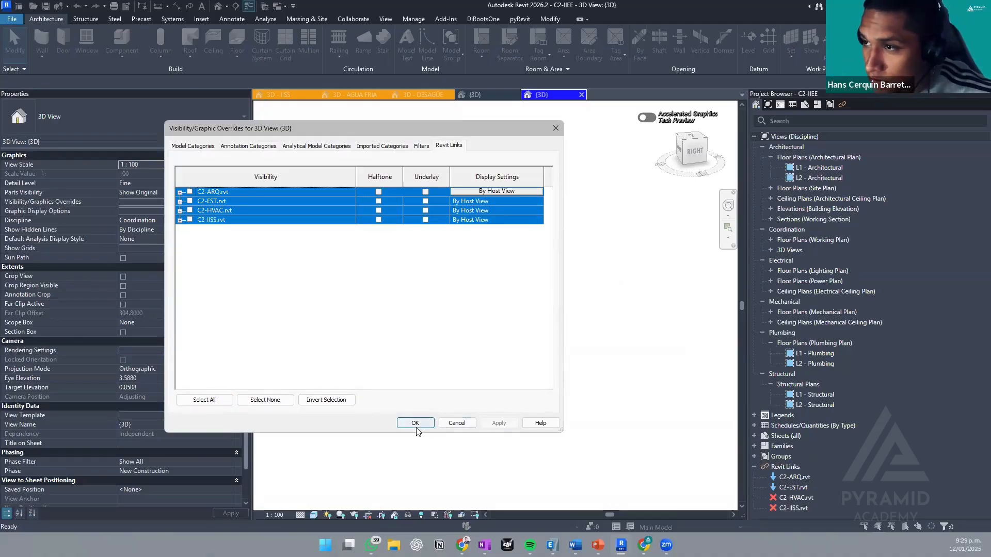
click(416, 427)
- Examine the upper horizontal conduit that leaves the electrical box and the elbow at its end
middle_drag(520, 296, 481, 195)
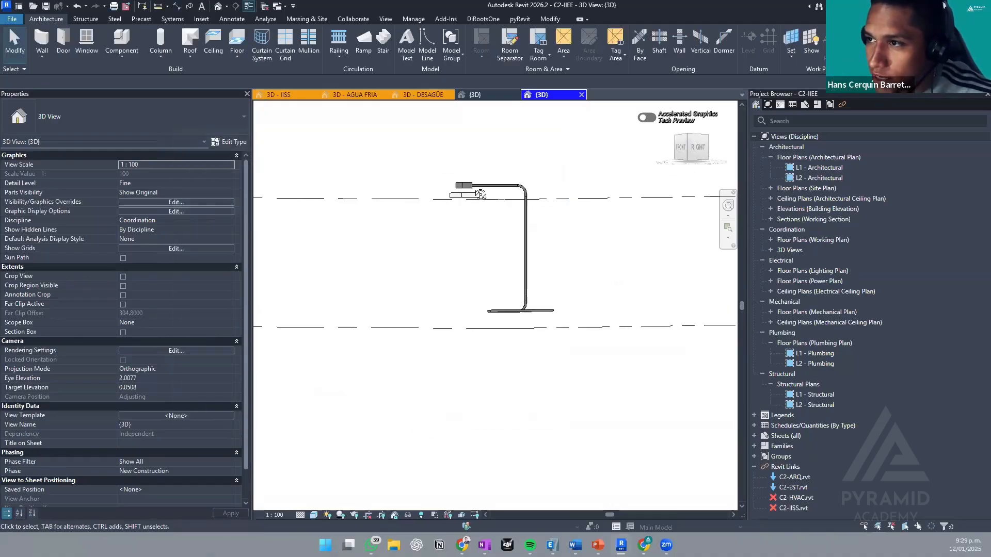
scroll(481, 195, up, 3)
click(541, 182)
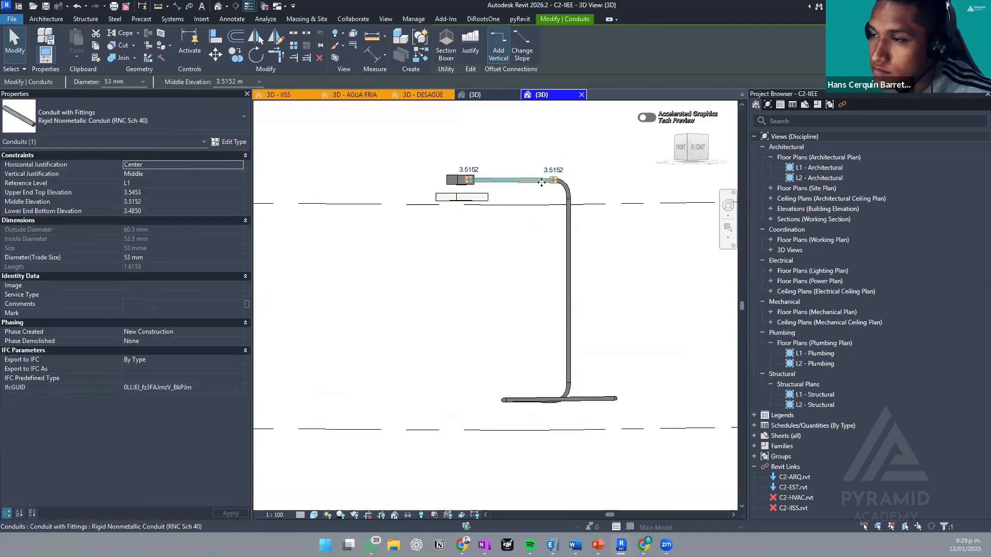
shift+middle_drag(542, 196, 534, 341)
click(533, 339)
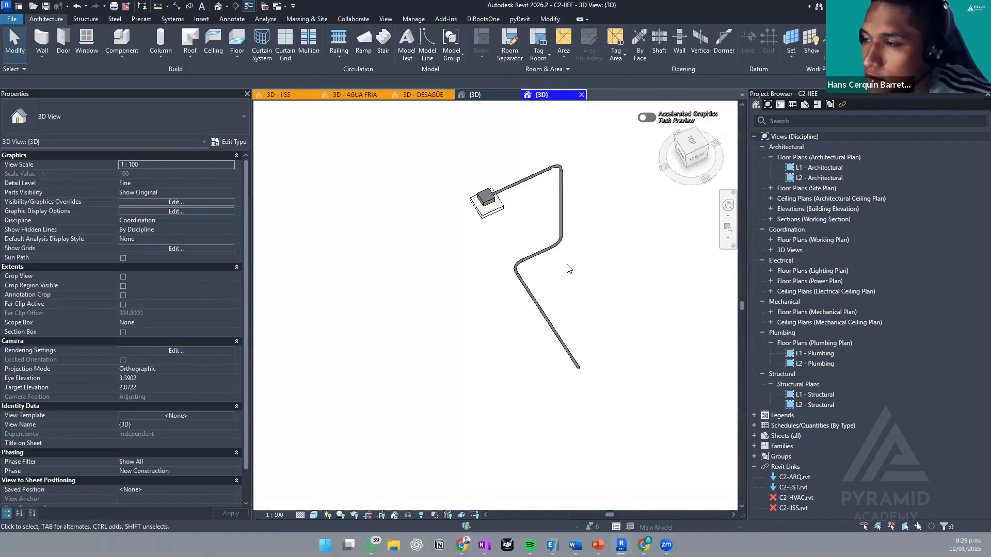
middle_drag(567, 249, 466, 216)
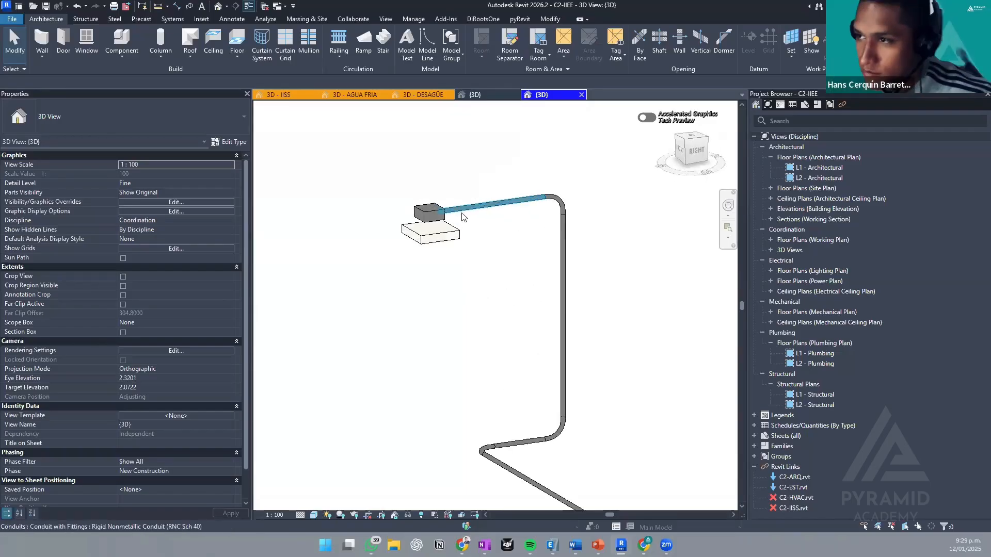
click(467, 216)
- Inspect the vertical conduit, the lower elbows and the floor-level conduits of the electrical run
click(563, 242)
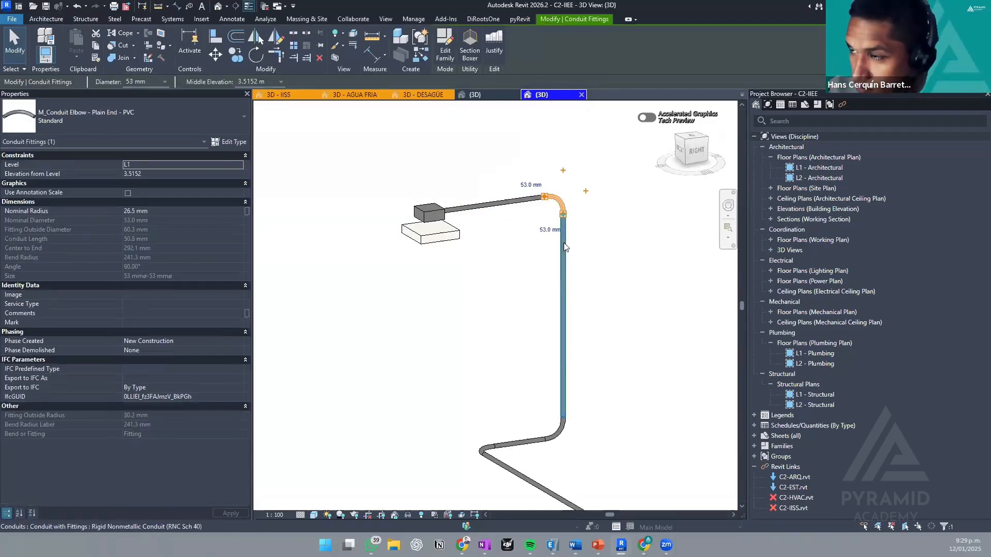
scroll(564, 243, down, 2)
scroll(553, 294, up, 2)
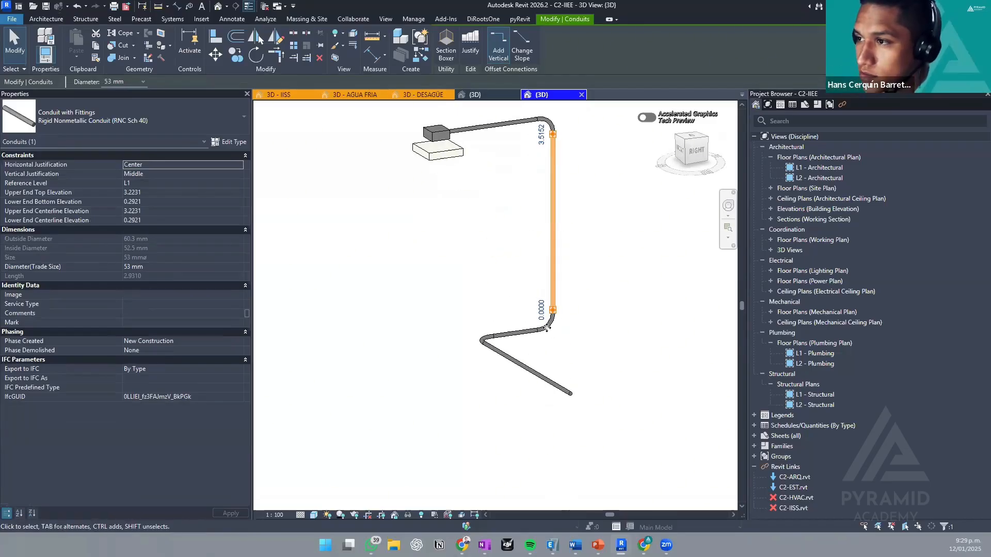
click(519, 333)
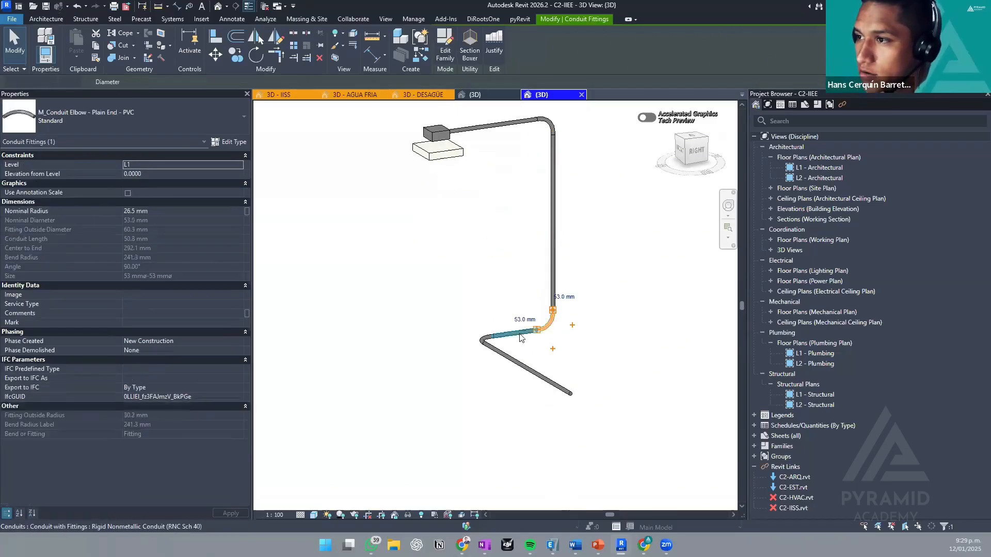
click(484, 341)
scroll(485, 341, up, 2)
click(517, 363)
scroll(565, 331, down, 3)
middle_drag(567, 334, 559, 423)
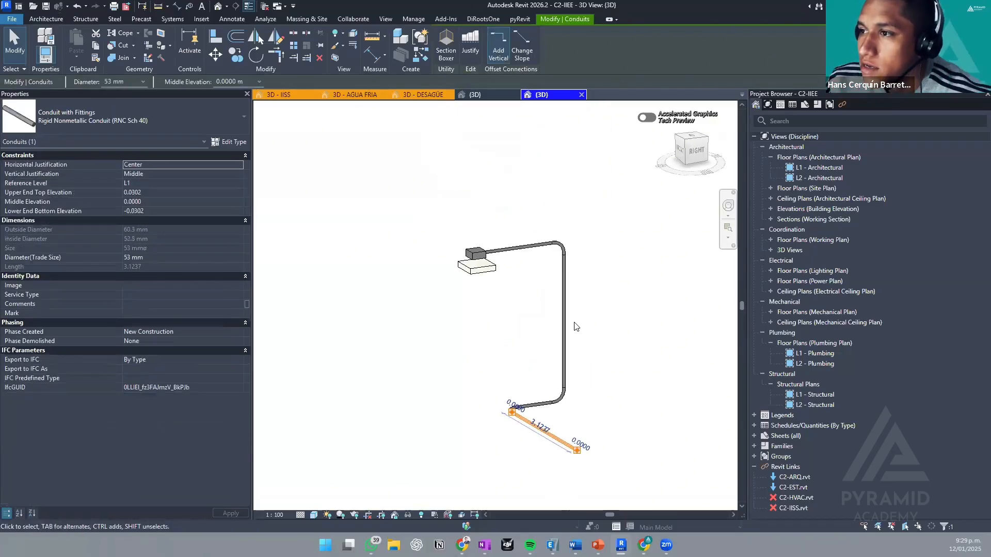
click(575, 327)
- Check the electrical box with its connecting conduit and view the complete conduit run from several angles
middle_drag(565, 303, 561, 225)
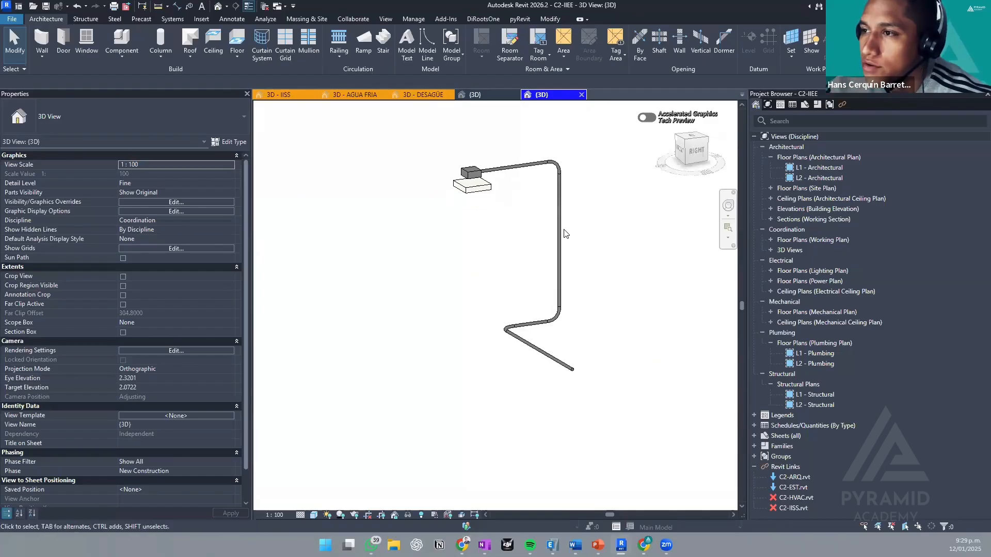
click(477, 176)
click(510, 157)
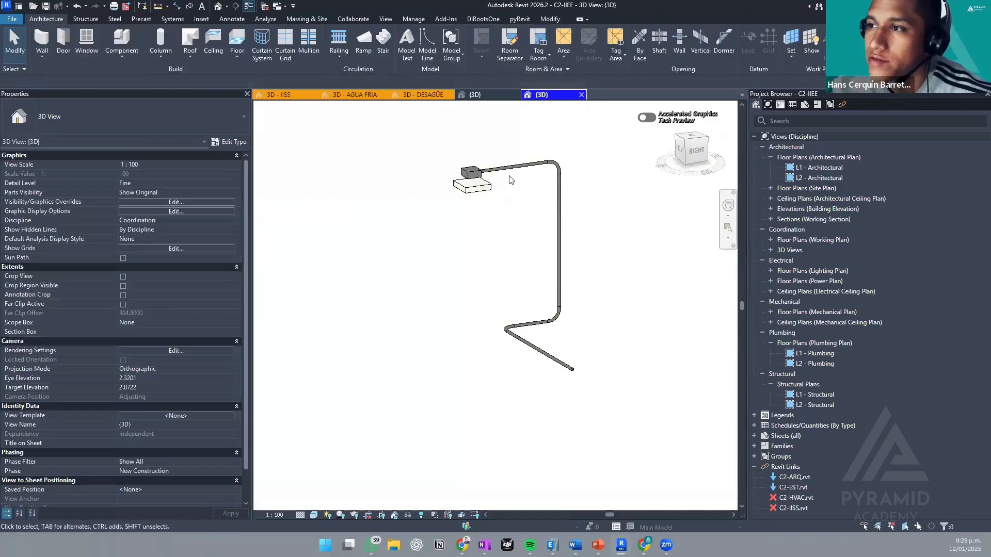
click(513, 176)
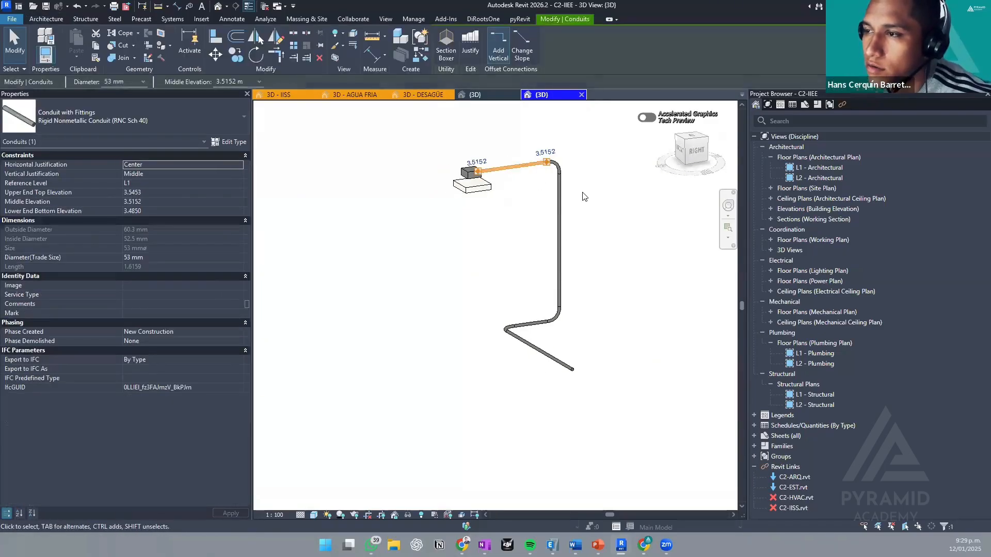
scroll(527, 199, down, 3)
shift+middle_drag(541, 244, 540, 316)
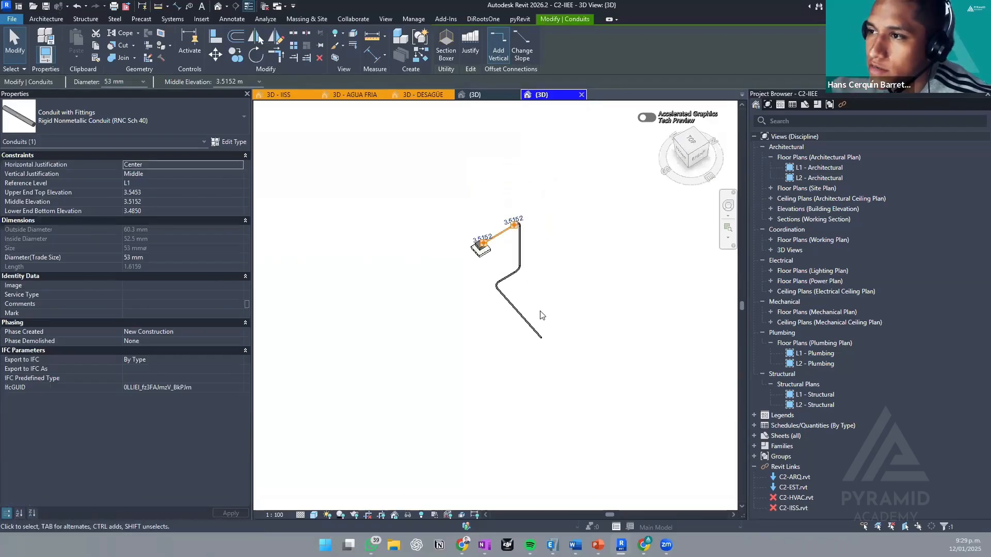
click(542, 316)
shift+middle_drag(585, 344, 582, 296)
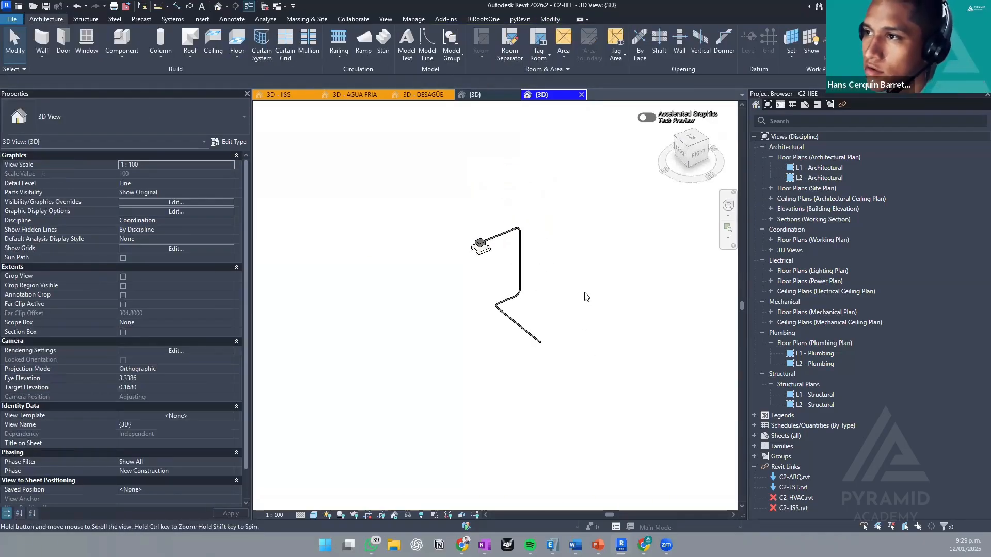
middle_drag(577, 233, 578, 253)
- Close the C2-HVAC and C2-IIEE 3D views, discarding the changes to C2-IIEE
click(499, 95)
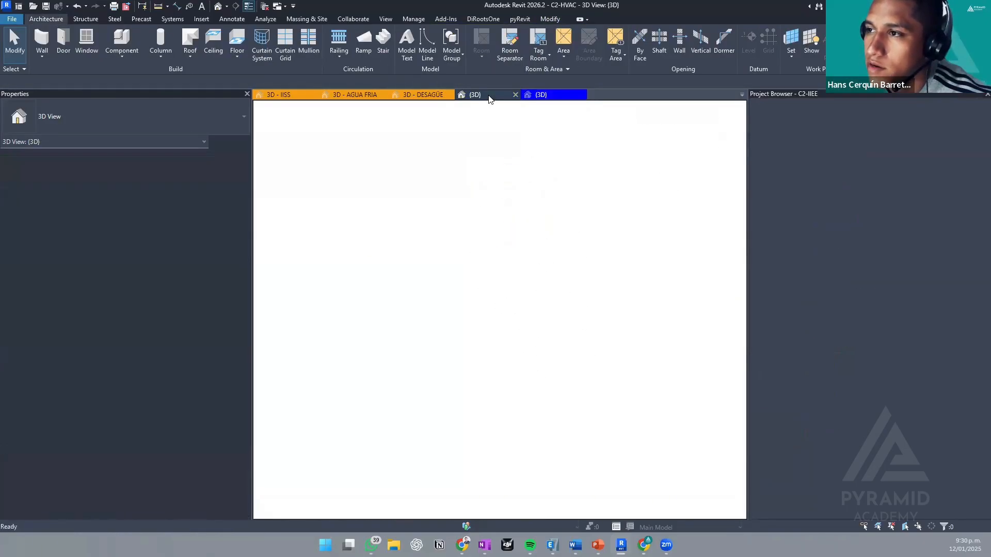
click(515, 95)
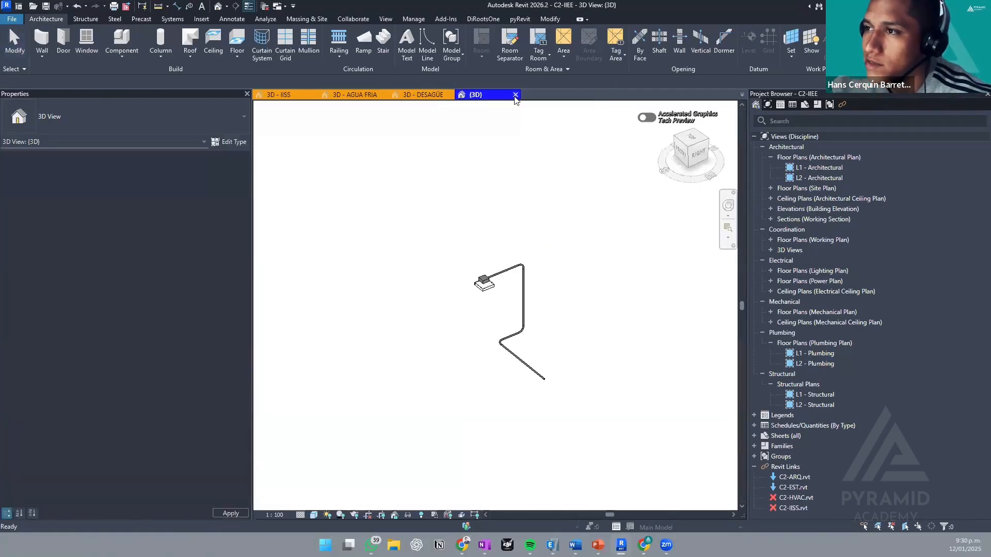
click(515, 95)
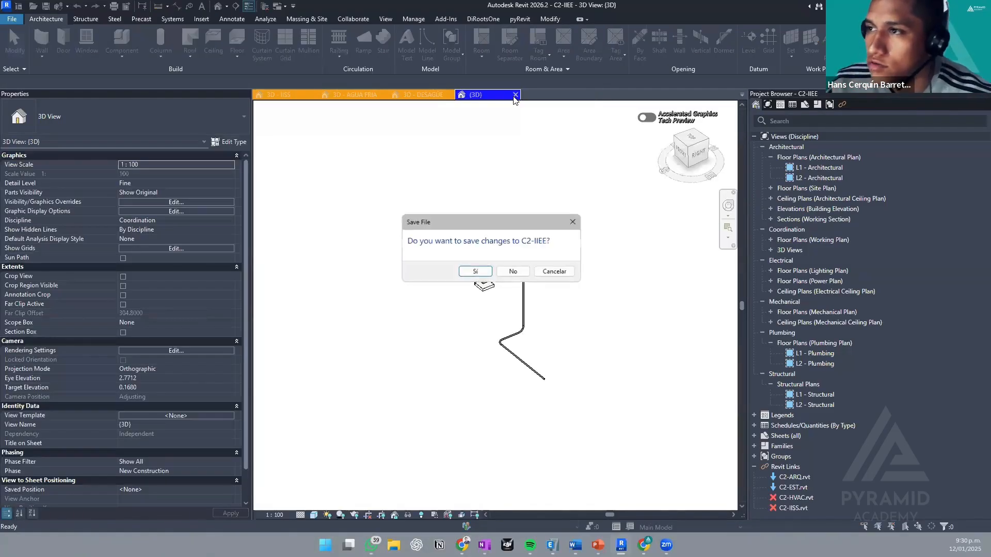
click(514, 272)
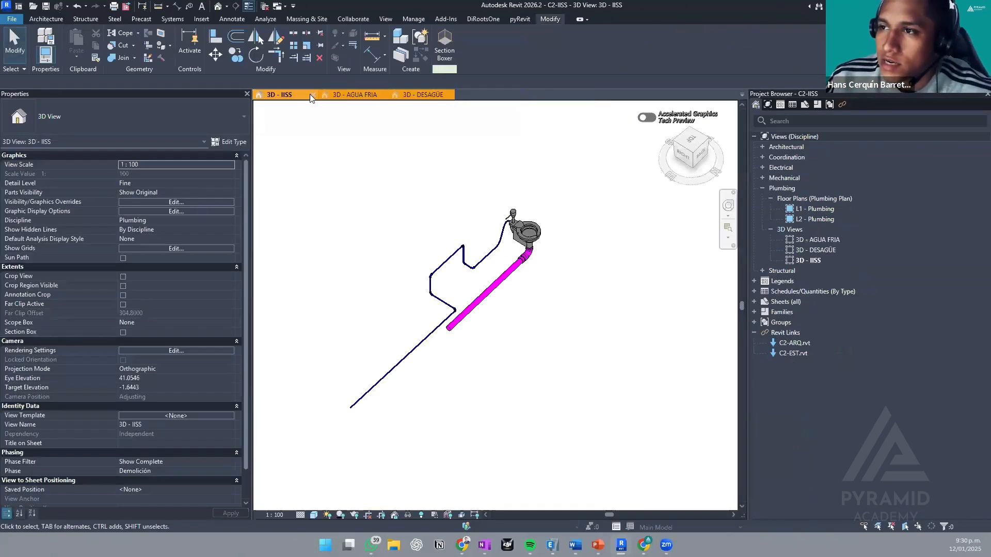
scroll(560, 281, down, 2)
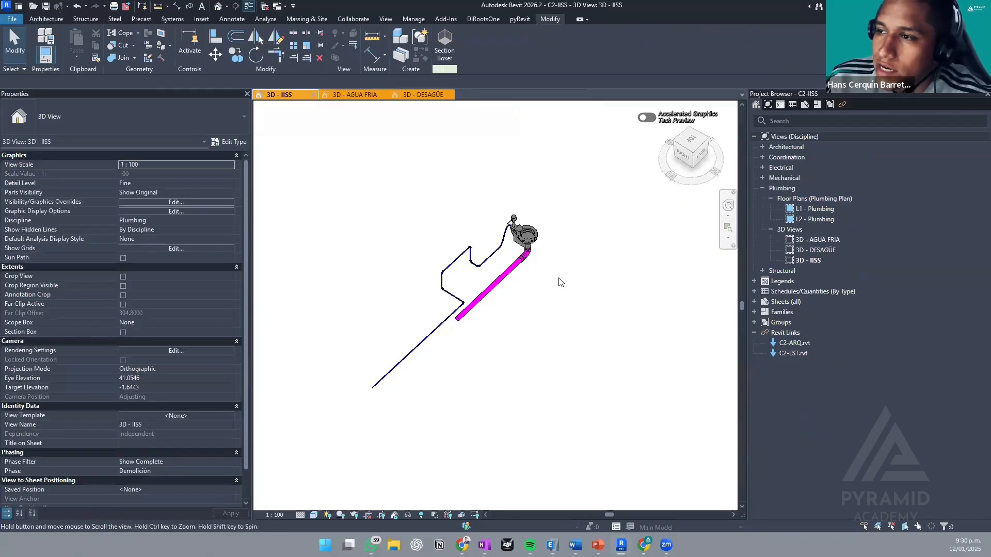
shift+middle_drag(547, 288, 595, 330)
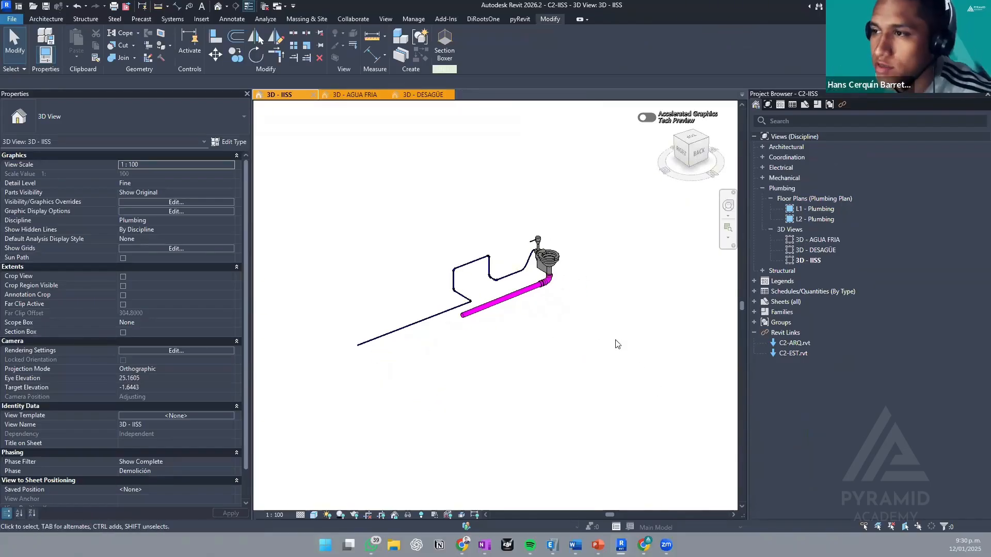
middle_drag(660, 354, 650, 361)
shift+middle_drag(586, 356, 615, 348)
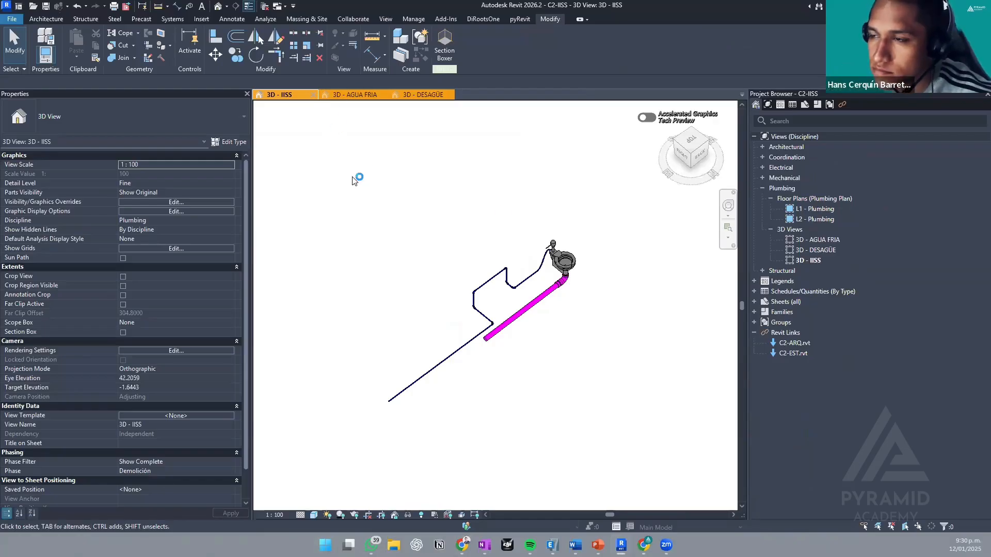
- Review the export formats offered for the C2-IISS project, including the NWC option
click(13, 22)
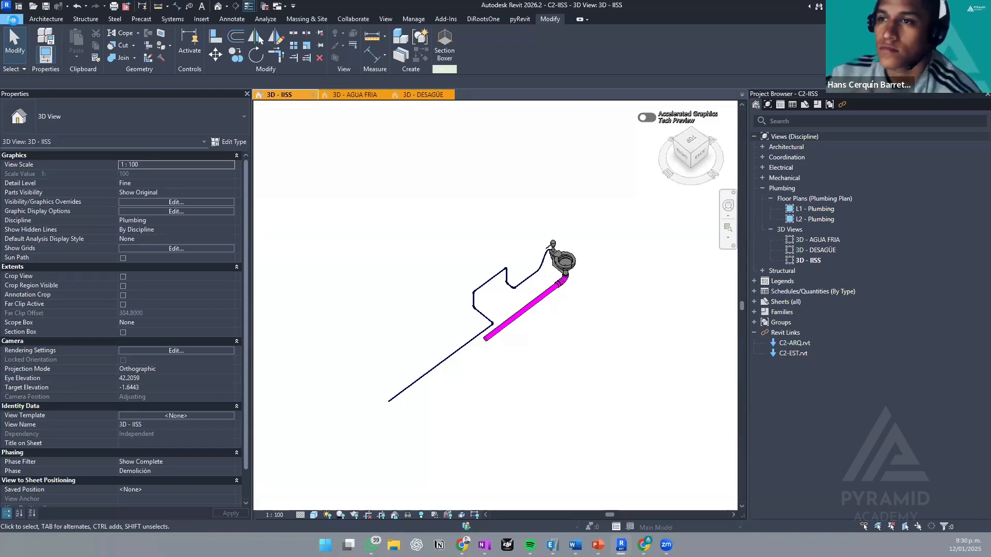
click(12, 19)
mouse_move(54, 76)
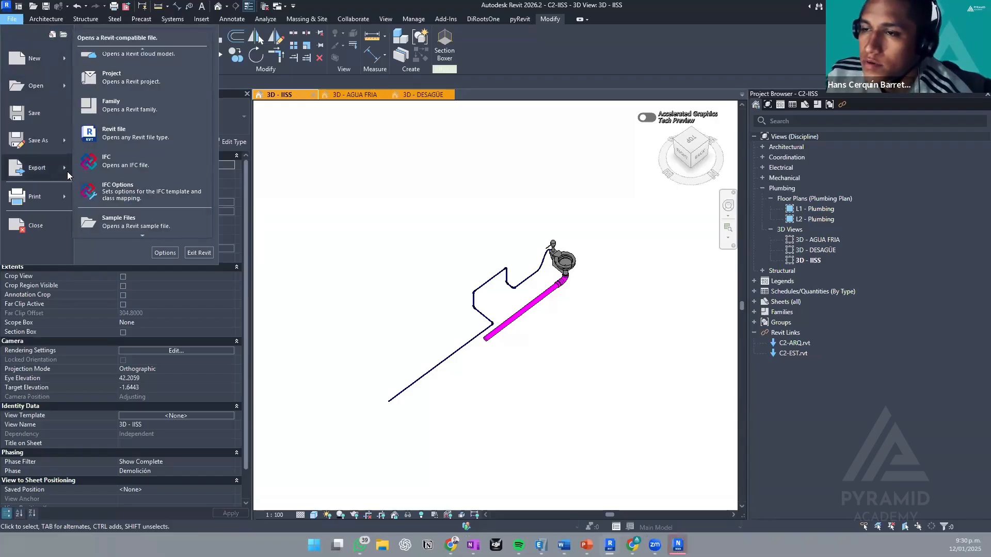
mouse_move(67, 175)
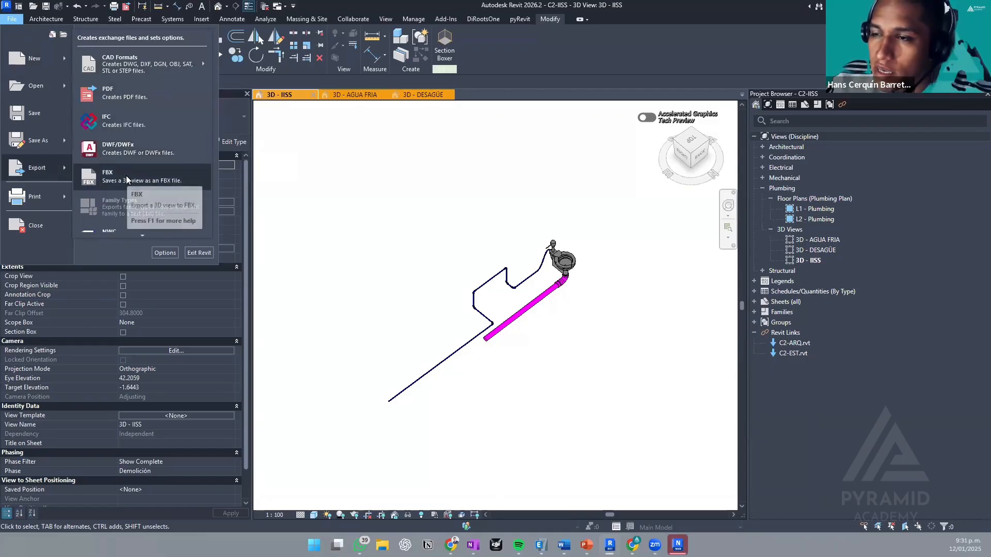
scroll(140, 236, down, 3)
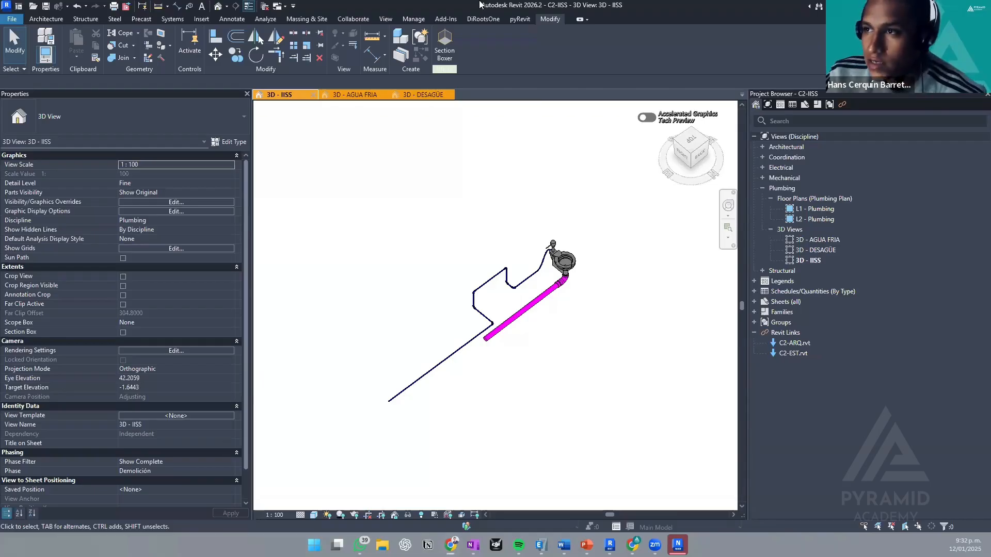
- Switch to the browser and show the Navisworks Freedom section of Autodesk's Navisworks 3D viewers page
drag(483, 4, 287, 2)
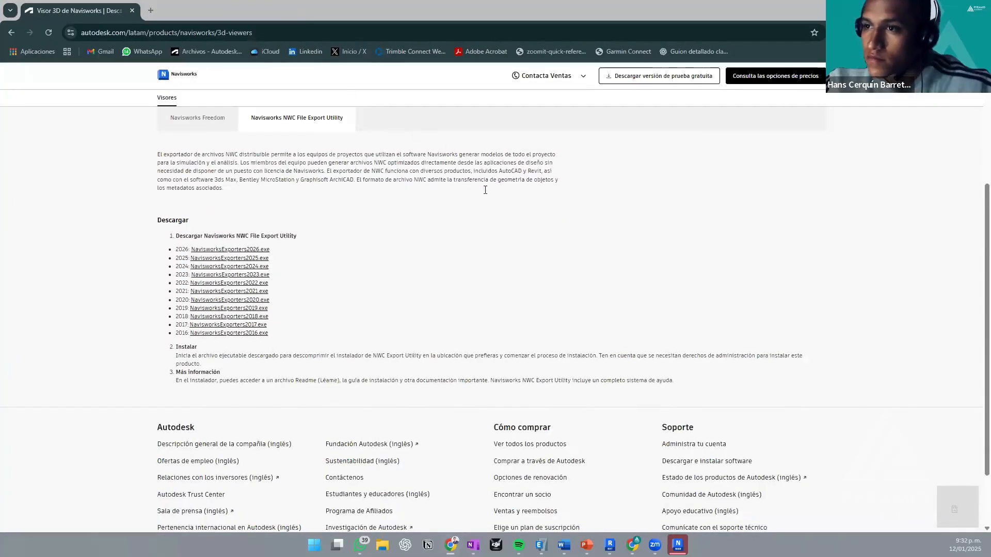
scroll(485, 193, up, 4)
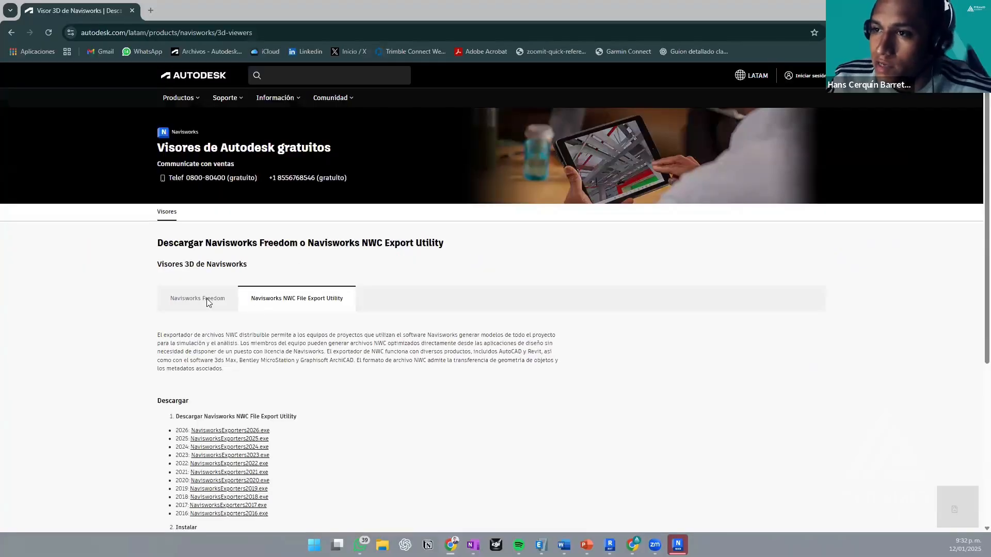
click(208, 302)
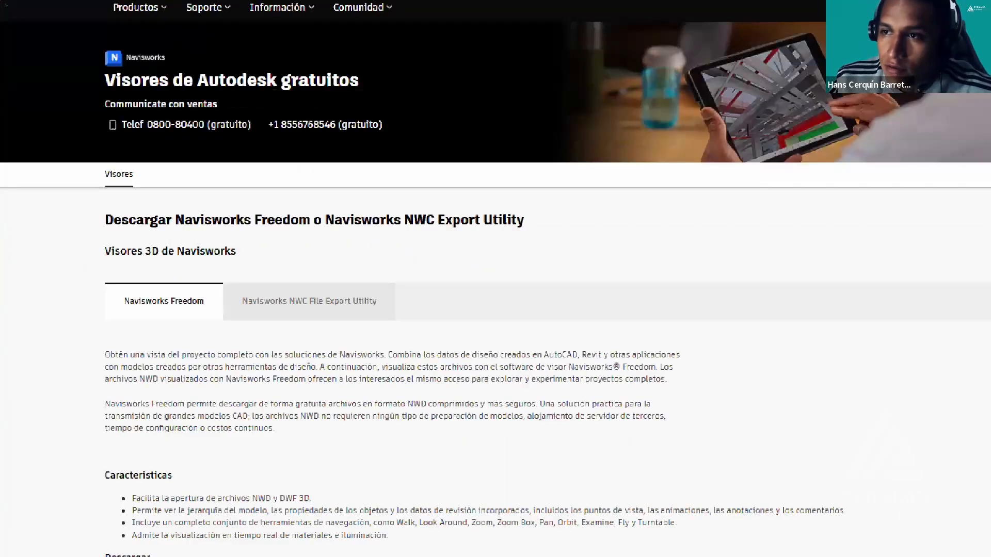
mouse_move(110, 276)
ctrl+mouse_down()
mouse_move(195, 316)
mouse_move(214, 313)
ctrl+mouse_up()
ctrl+drag(220, 275, 393, 331)
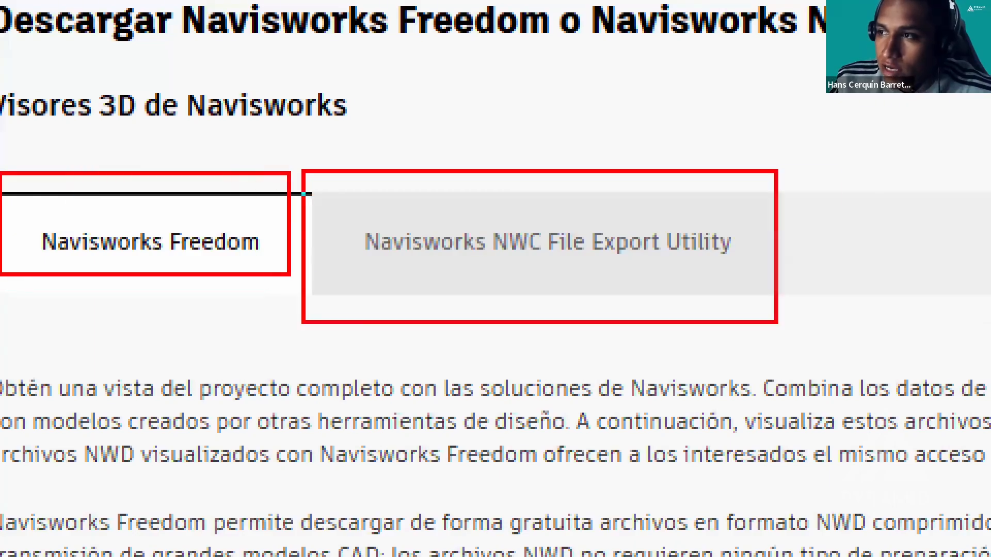
mouse_move(776, 323)
ctrl+mouse_down()
mouse_move(812, 281)
mouse_move(783, 281)
ctrl+mouse_up()
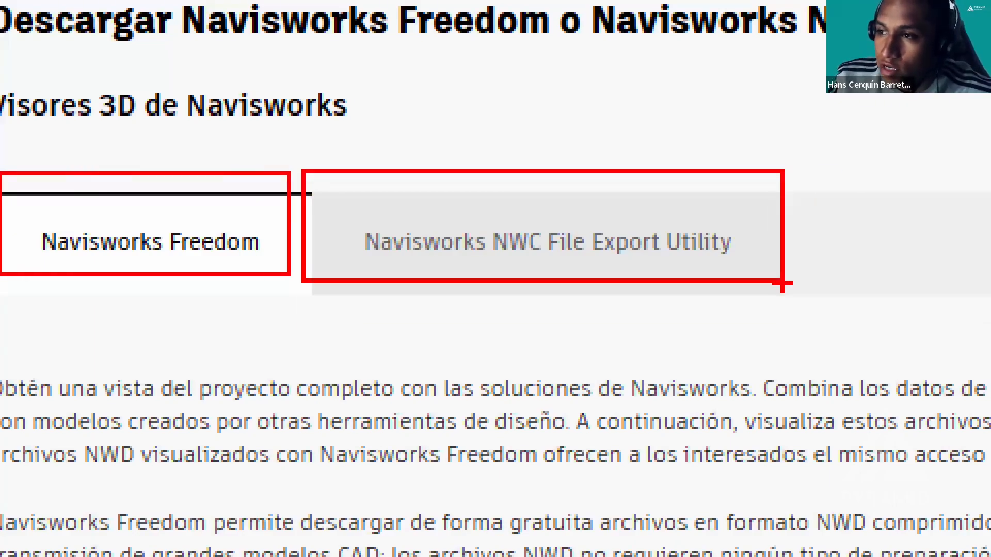
- Browse the Navisworks Freedom downloads and review the Navisworks NWC File Export Utility download list, marking the 2026 exporter
key(Escape)
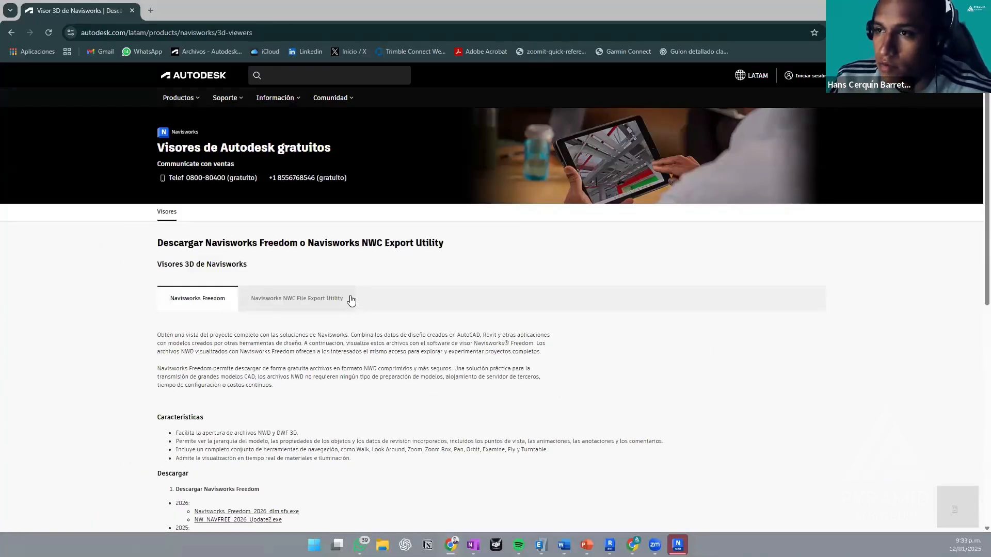
scroll(350, 302, down, 1)
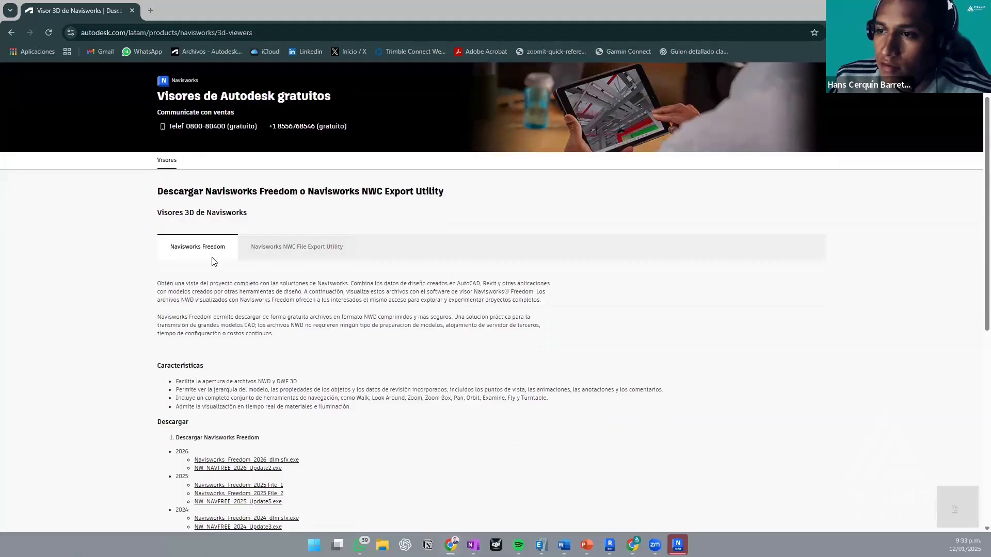
scroll(261, 281, down, 2)
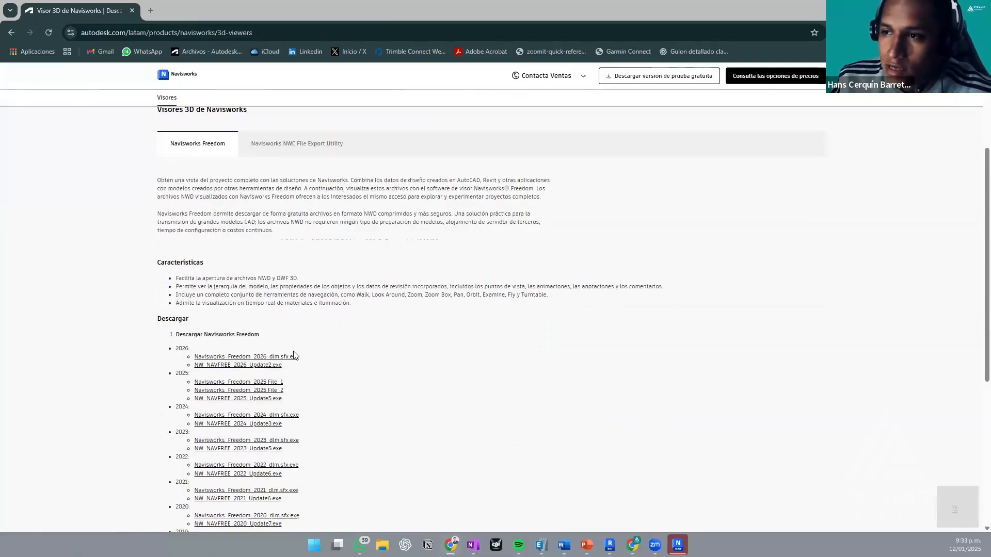
click(295, 154)
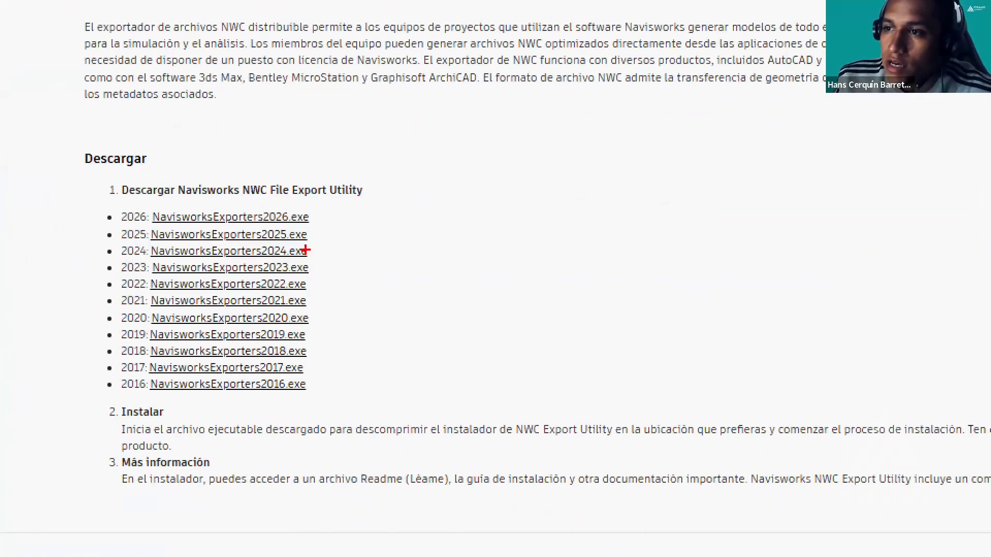
mouse_move(66, 127)
mouse_down()
mouse_move(380, 405)
mouse_move(410, 398)
mouse_move(382, 401)
mouse_up()
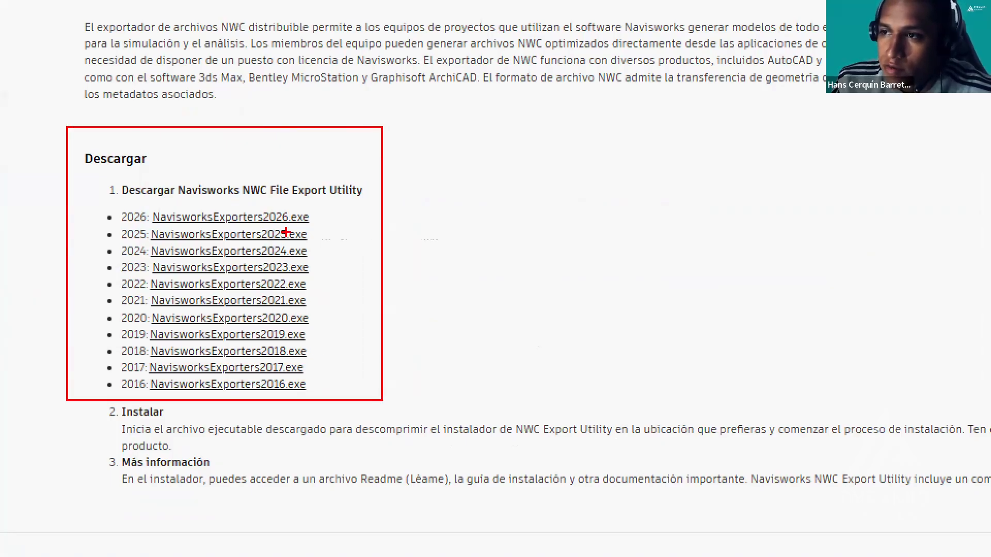
mouse_move(263, 214)
mouse_down()
mouse_move(321, 228)
mouse_move(99, 203)
mouse_up()
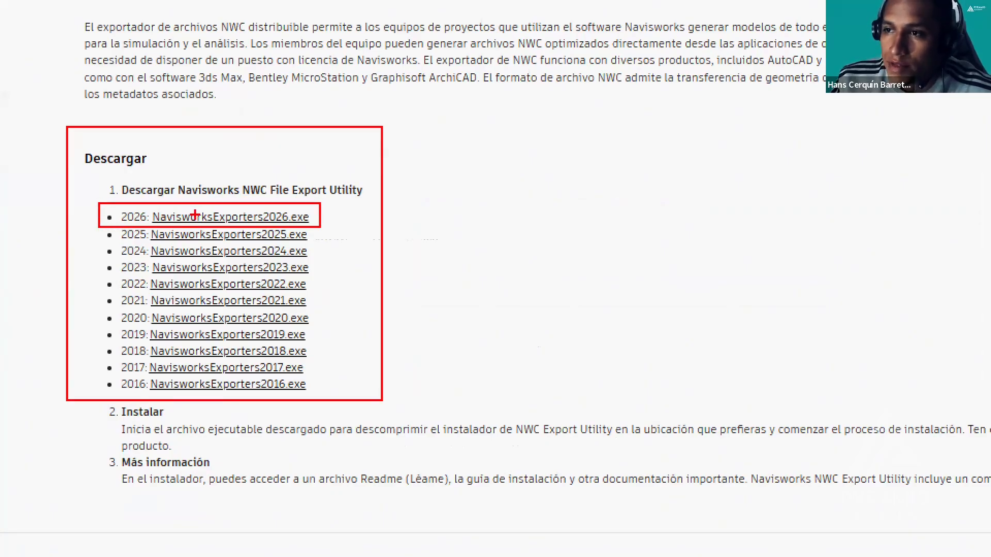
drag(330, 219, 353, 195)
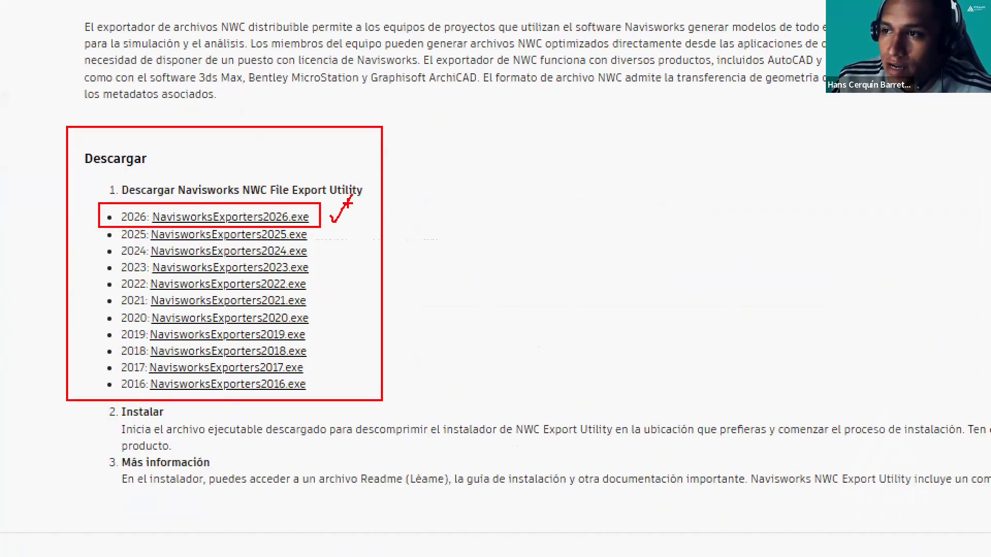
key(Escape)
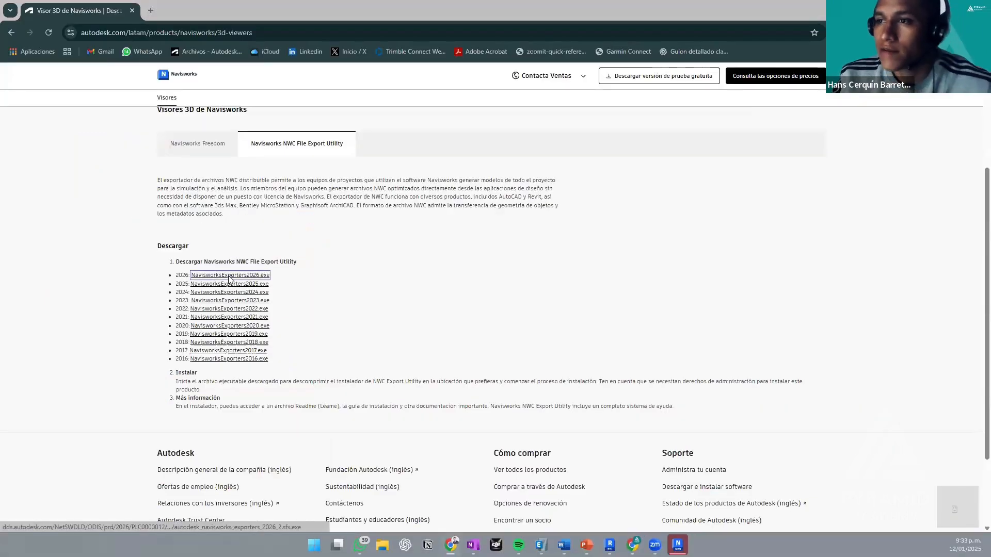
- Download the NavisworksExporters2026.exe installer and save it in the Descargas folder
click(230, 275)
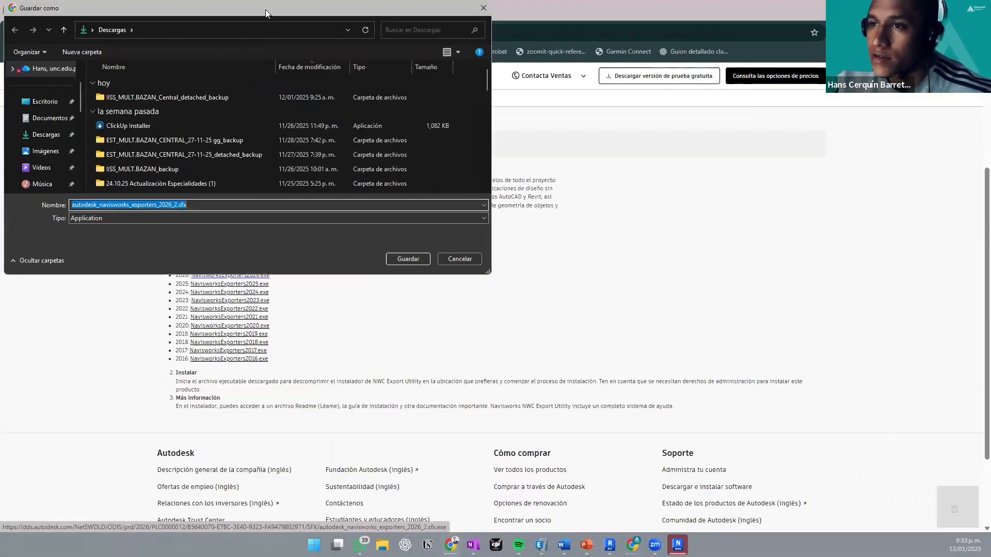
drag(250, 18, 249, 0)
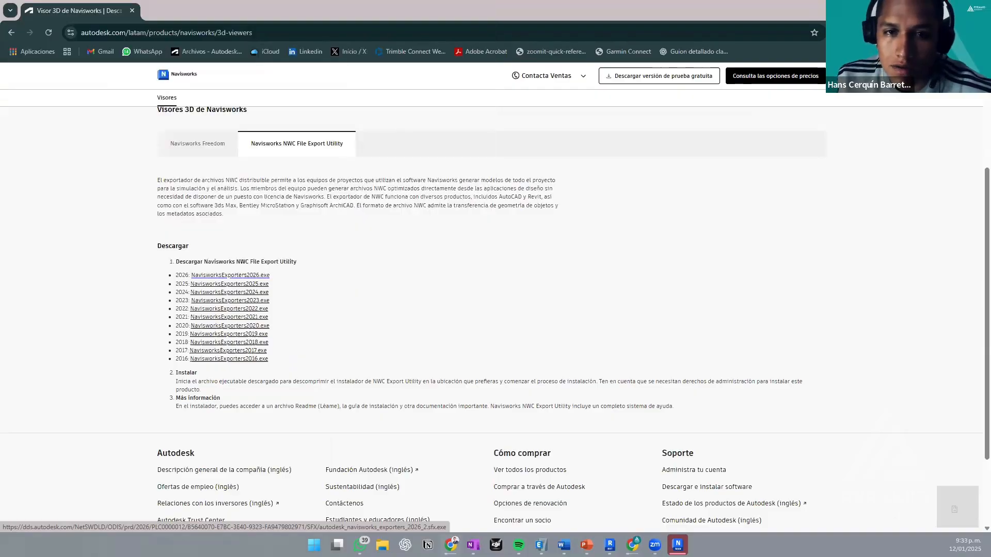
drag(384, 155, 383, 112)
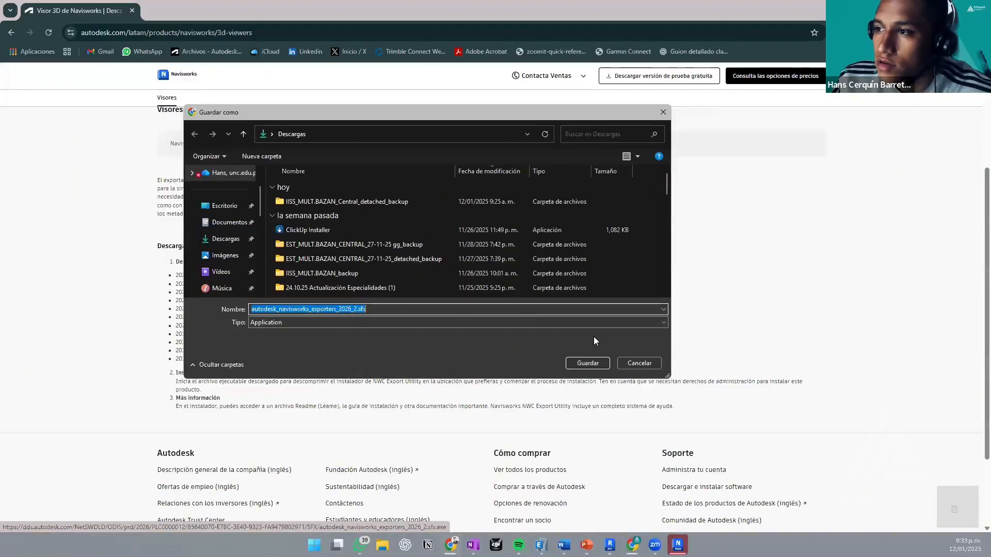
click(586, 360)
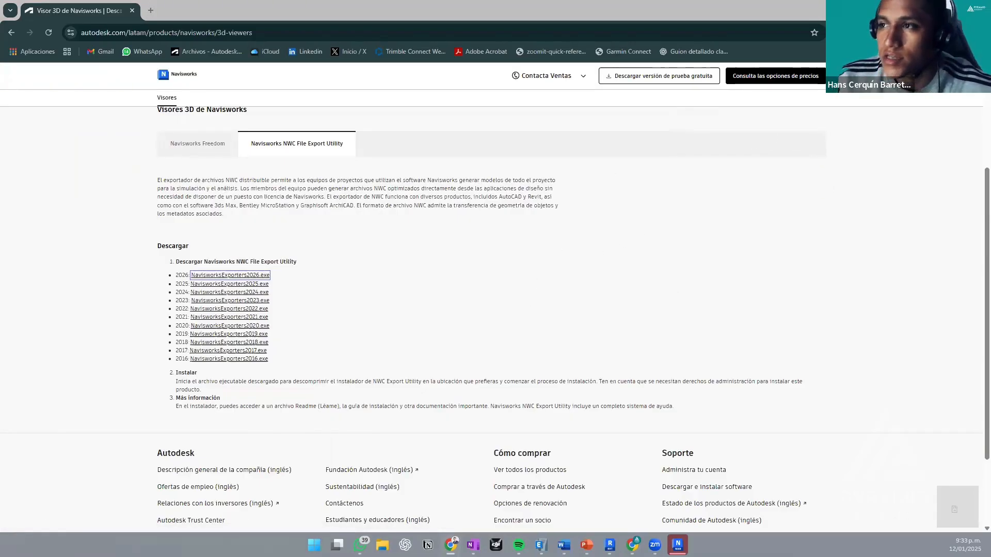
- Switch to Revit and start an NWC export of the 3D - IISS view, choosing the CURSO 2 folder as destination
click(931, 8)
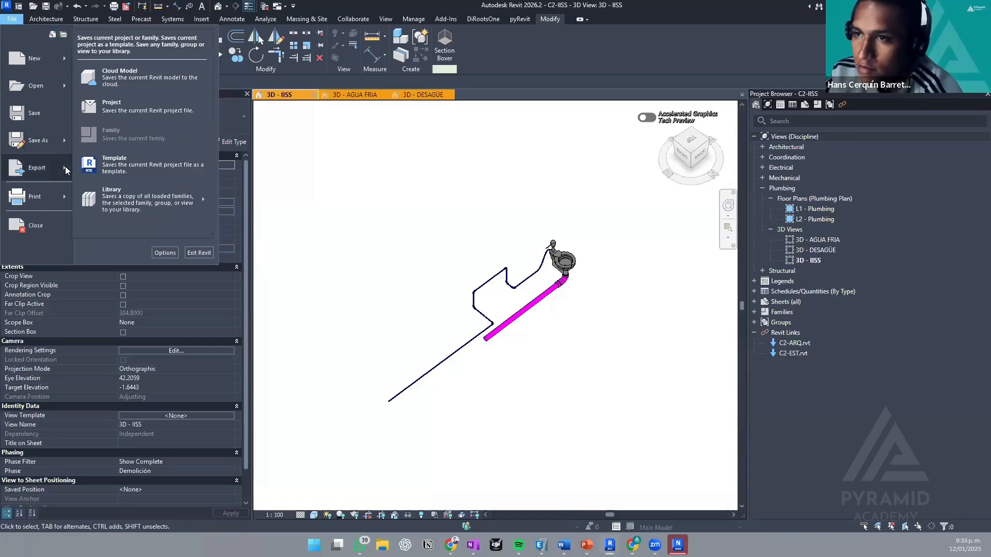
mouse_move(65, 167)
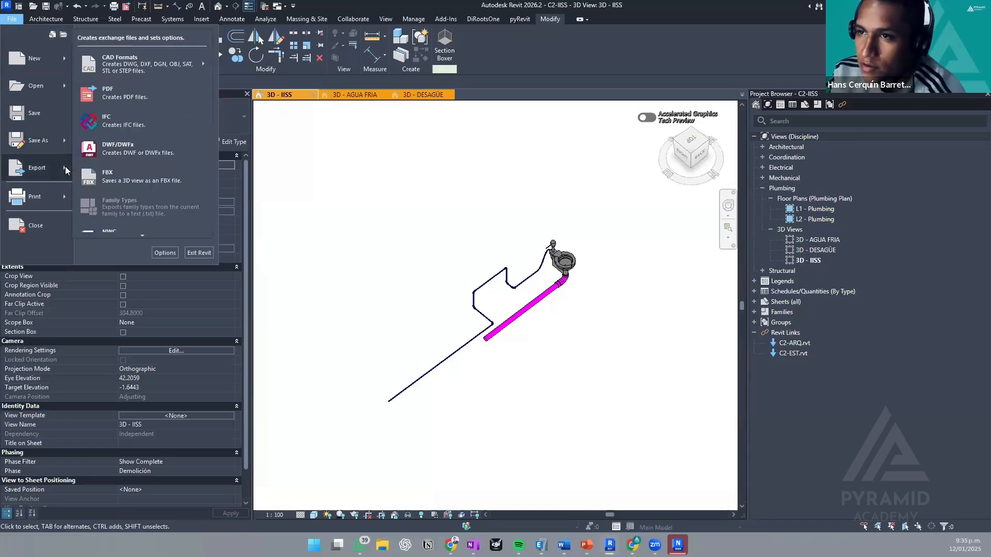
click(115, 231)
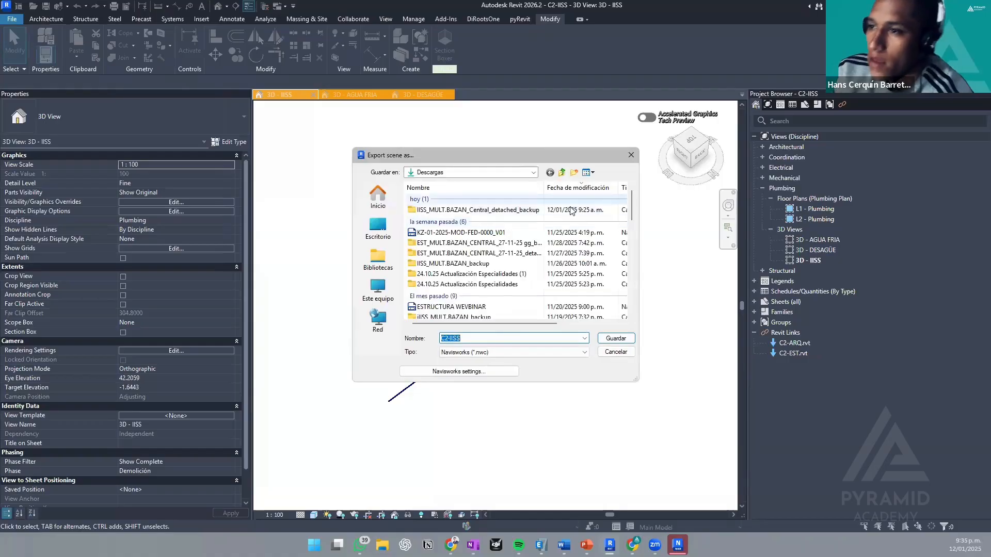
click(512, 174)
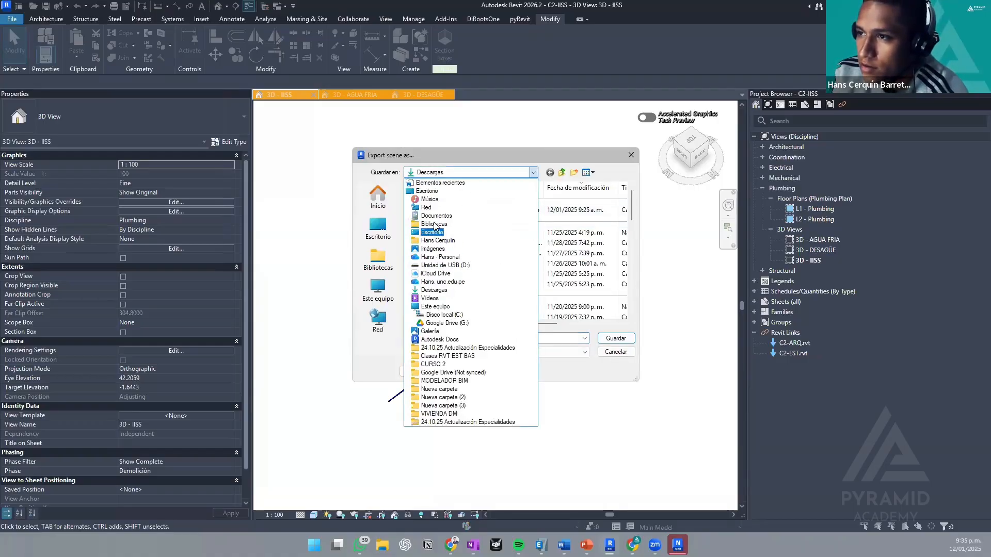
click(427, 192)
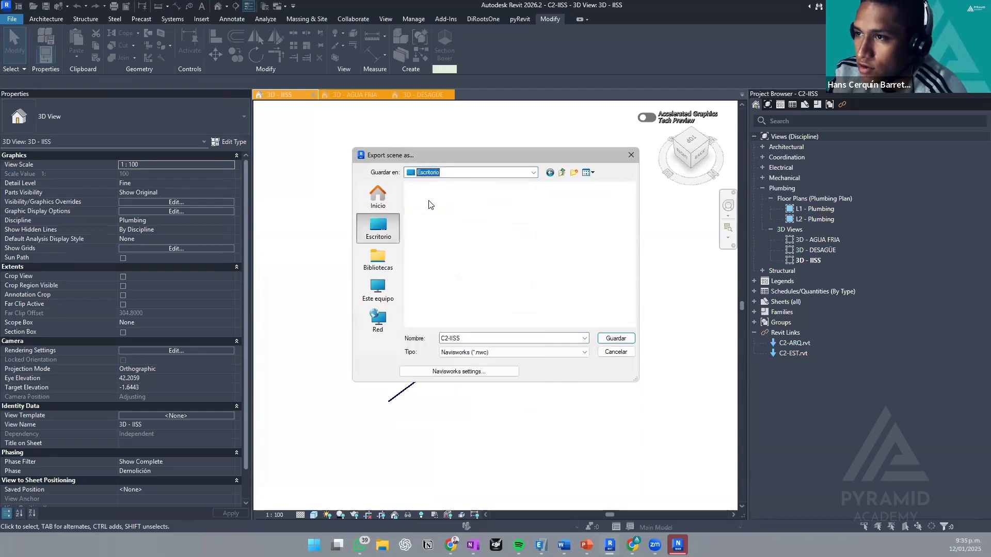
scroll(446, 216, down, 5)
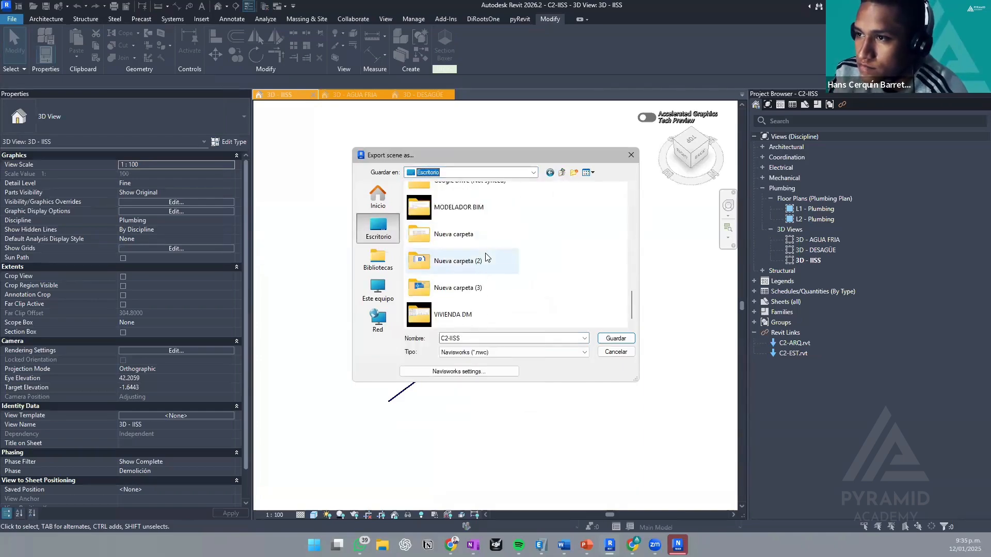
scroll(485, 258, up, 5)
scroll(485, 263, up, 3)
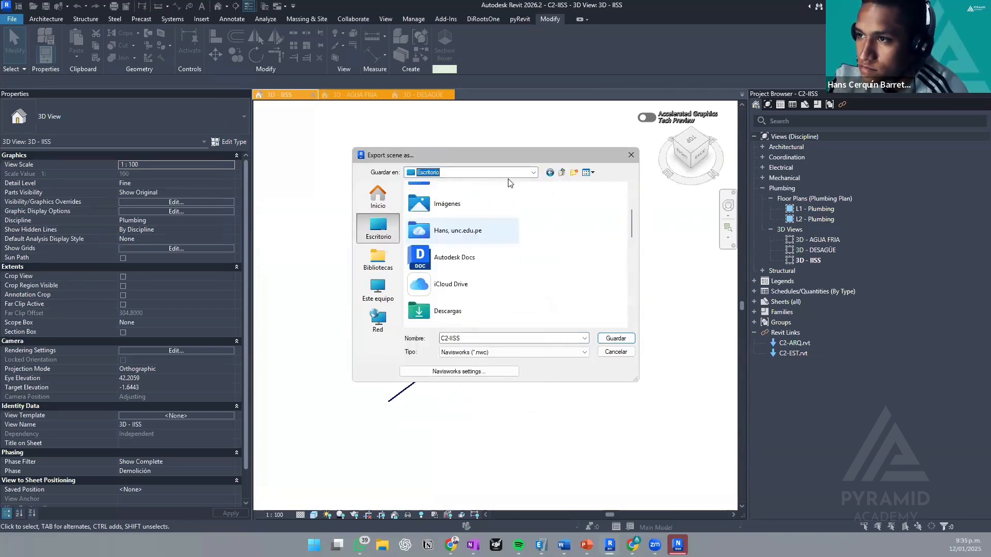
scroll(517, 206, down, 1)
scroll(488, 227, down, 2)
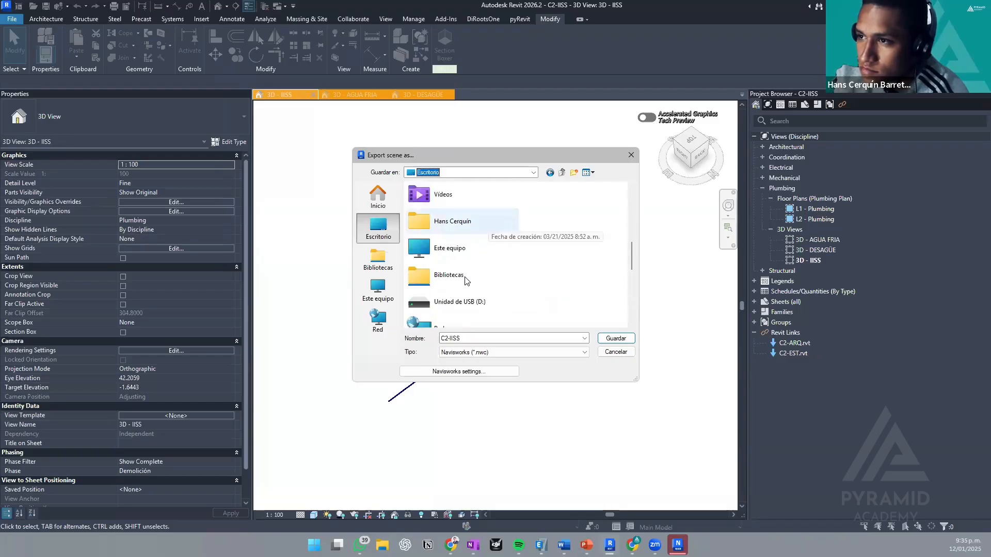
scroll(497, 221, down, 3)
click(534, 173)
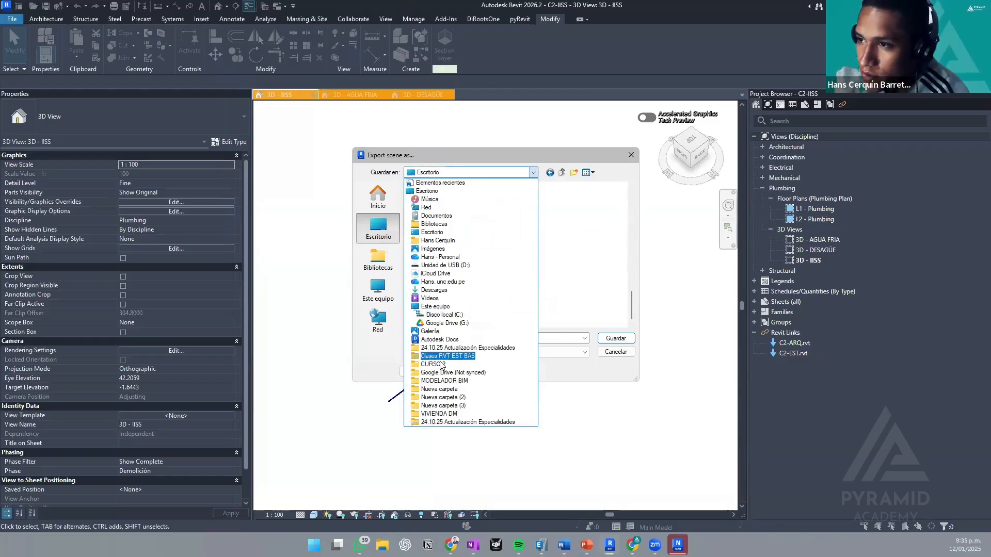
click(443, 364)
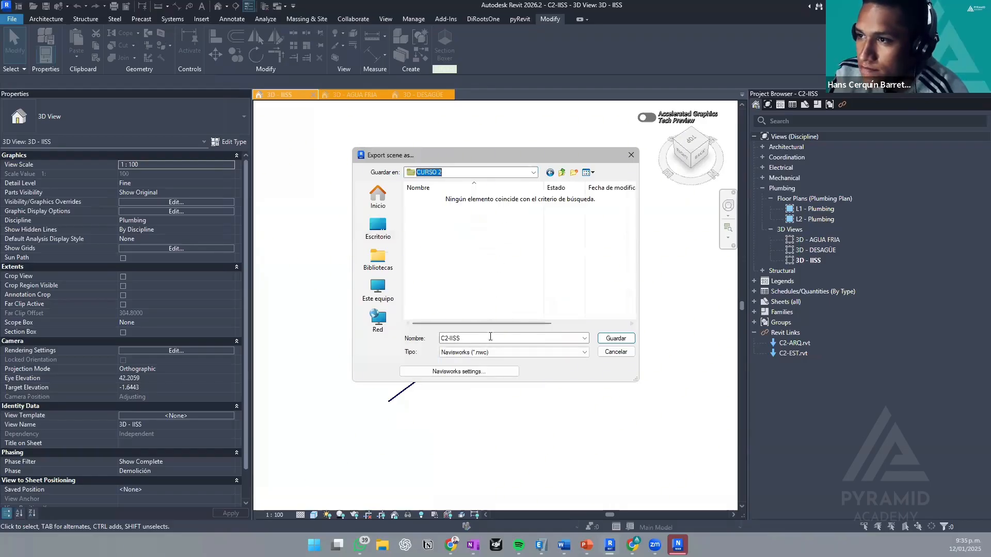
- Create a folder named NWC inside CURSO 2 and open it as the export destination
click(574, 174)
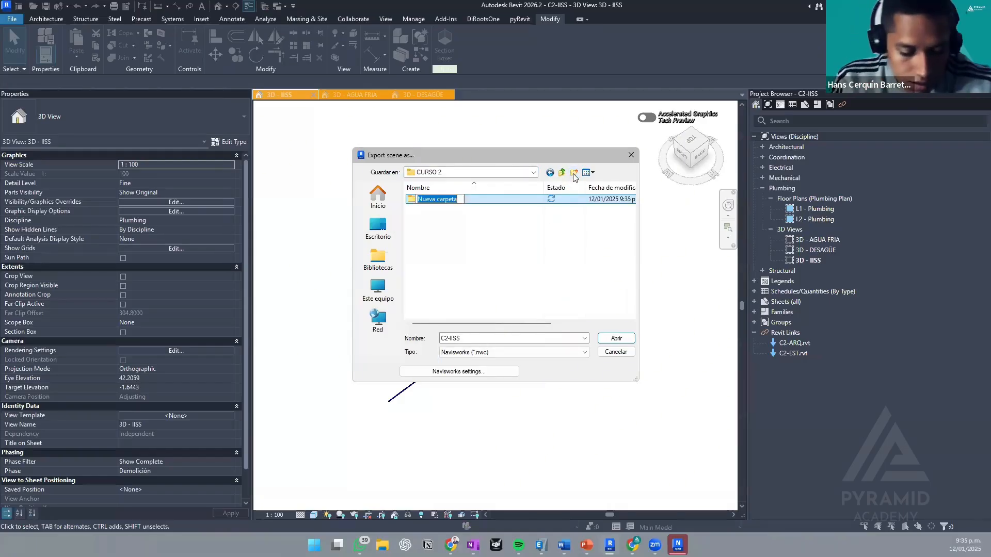
text(nwc)
key(BackSpace)
key(BackSpace)
key(BackSpace)
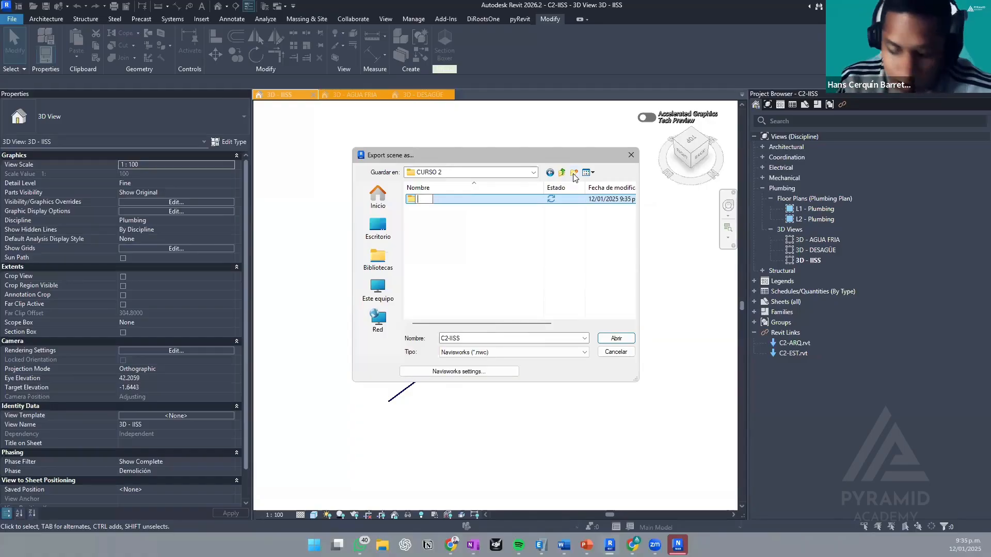
text(NWC)
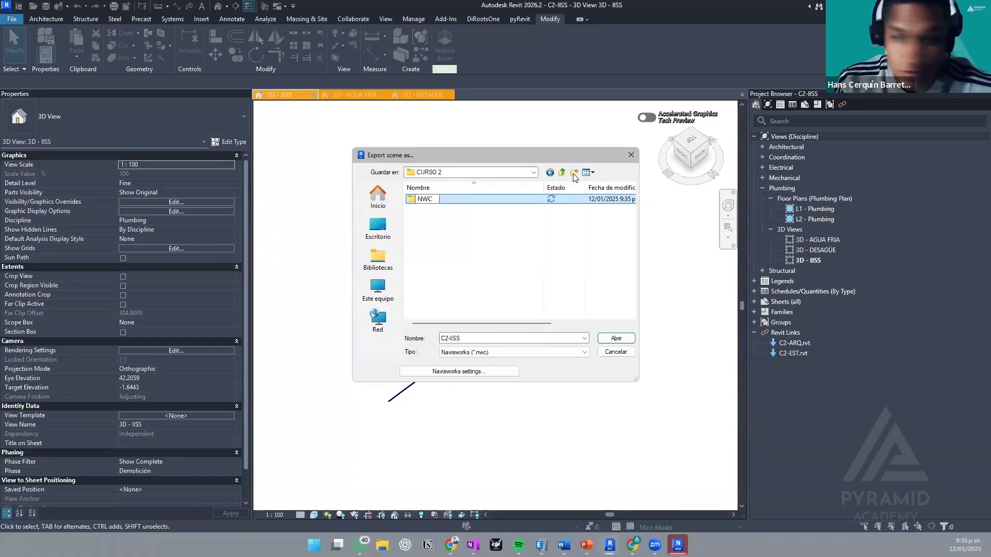
key(Return)
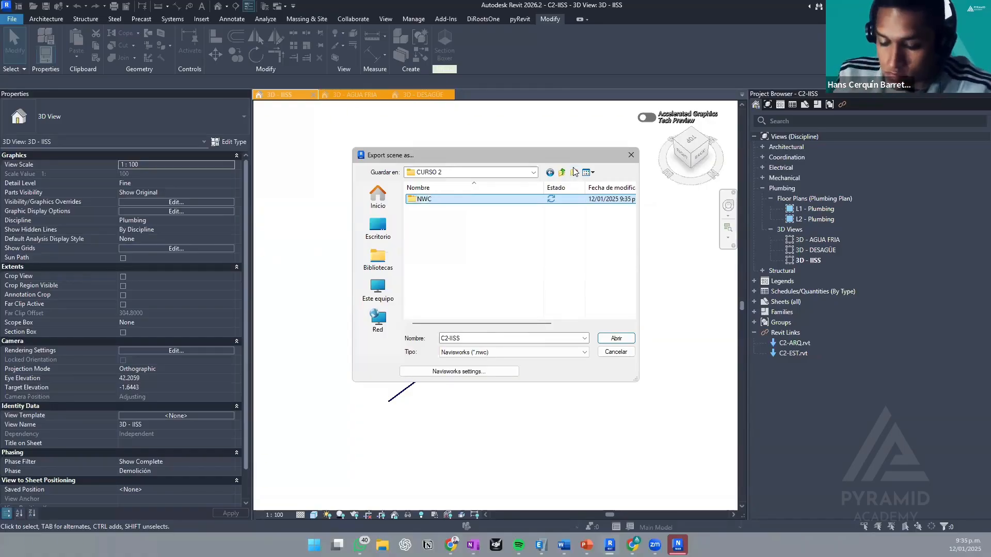
click(616, 338)
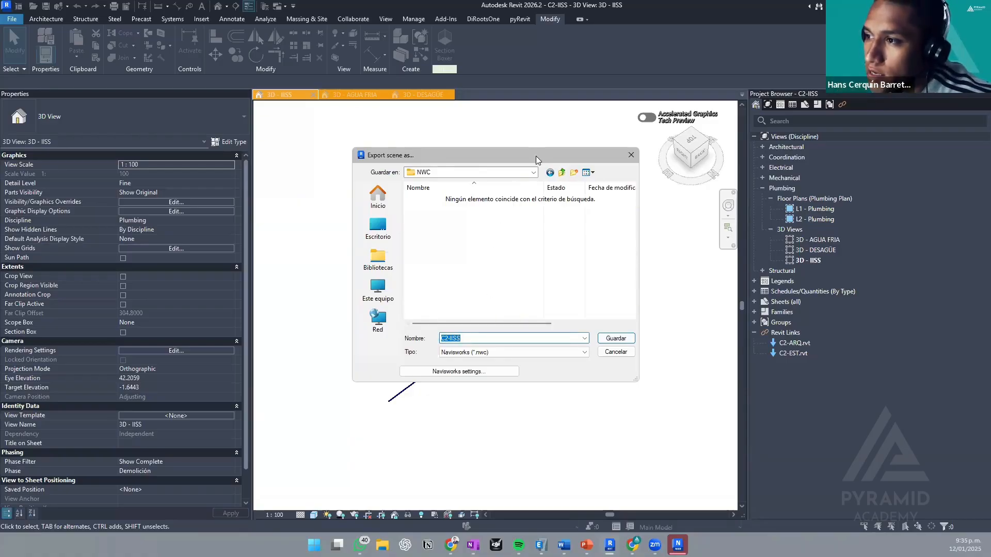
- Keep Navisworks (*.nwc) as the file type for C2-IISS and open the Navisworks export settings
drag(536, 159, 535, 160)
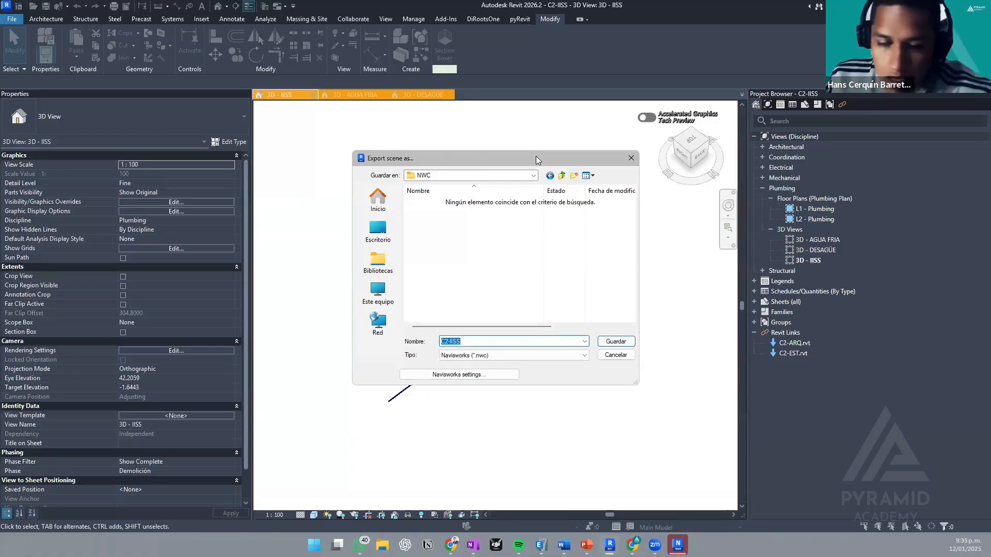
drag(536, 156, 661, 177)
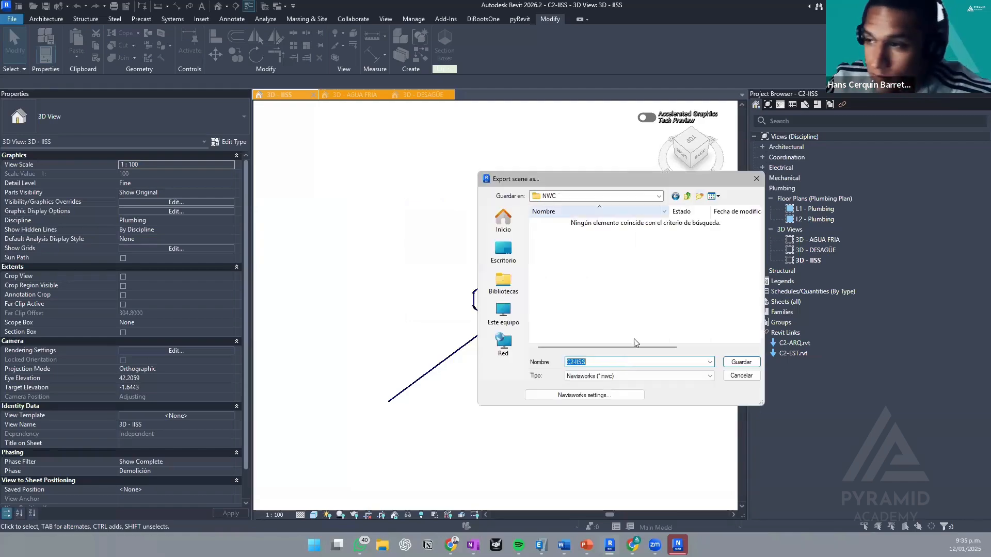
click(622, 378)
click(621, 376)
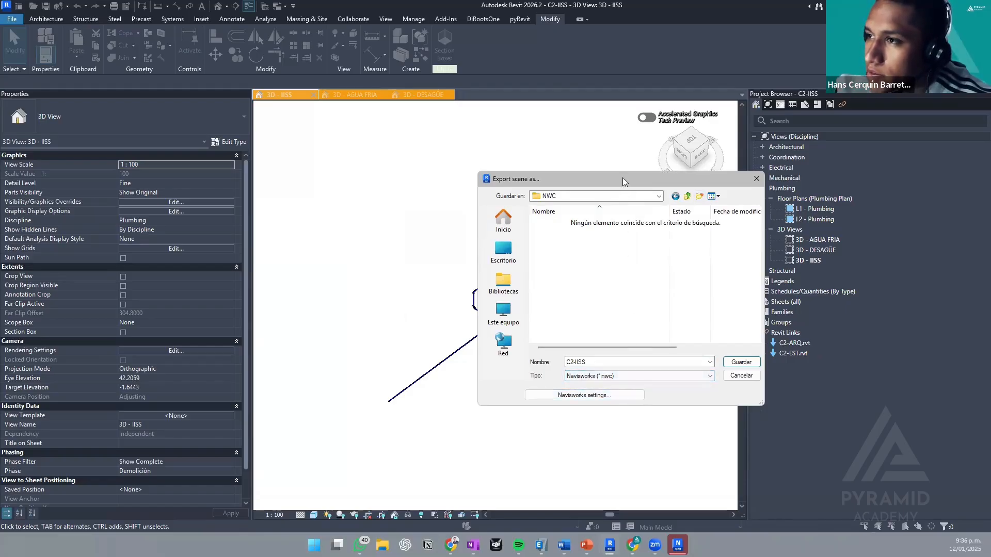
drag(623, 178, 774, 209)
click(745, 428)
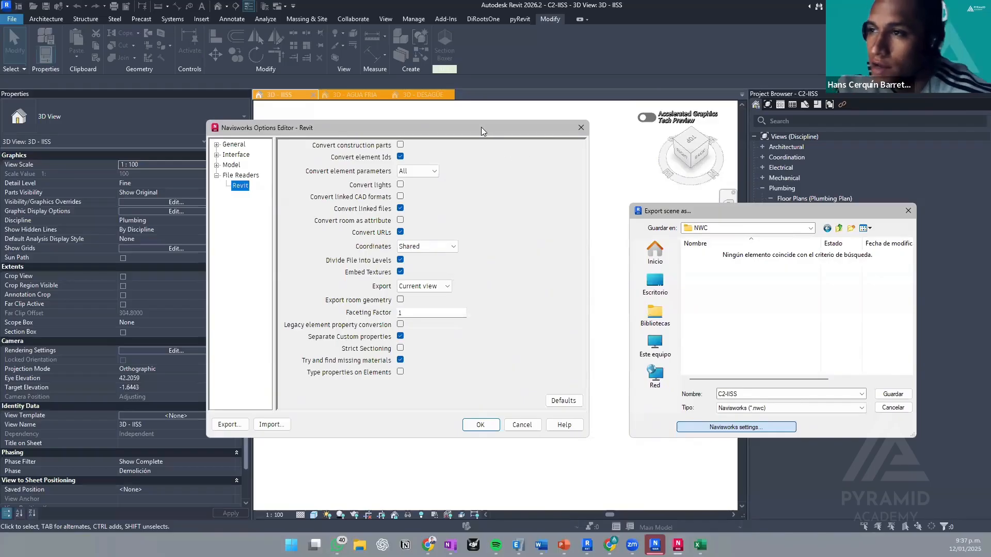
- Examine the General options for the undo buffer size and for locations in the Navisworks export settings
drag(481, 127, 484, 127)
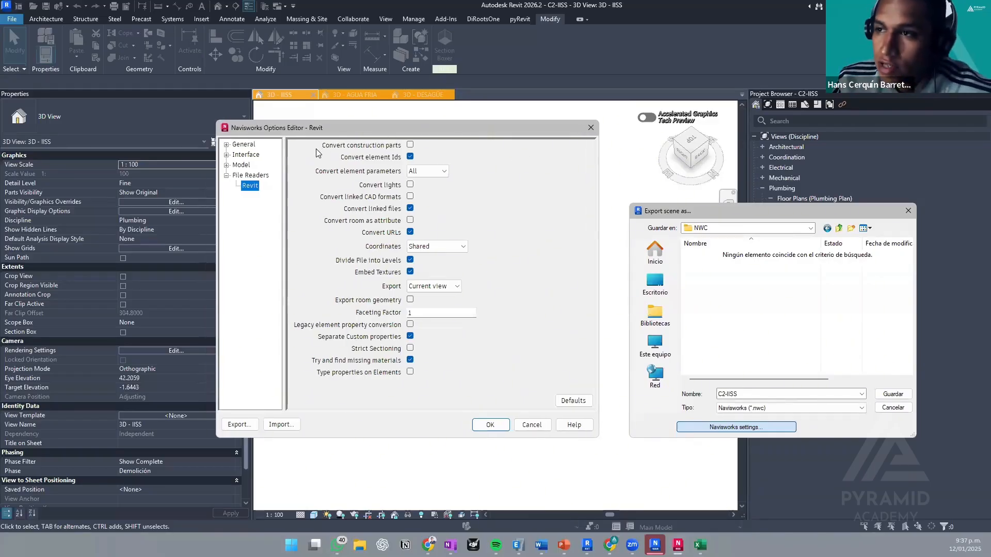
click(226, 146)
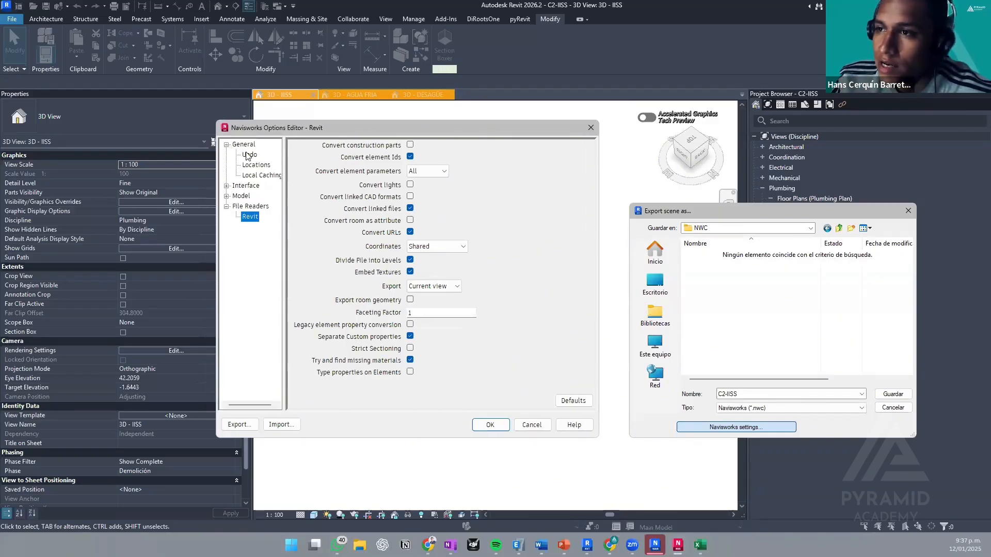
click(250, 155)
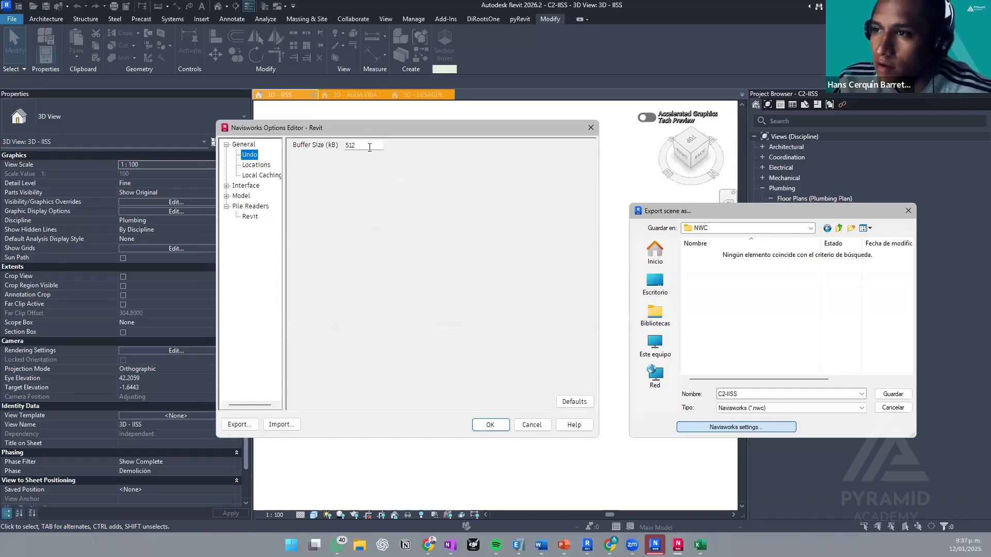
drag(369, 148, 344, 146)
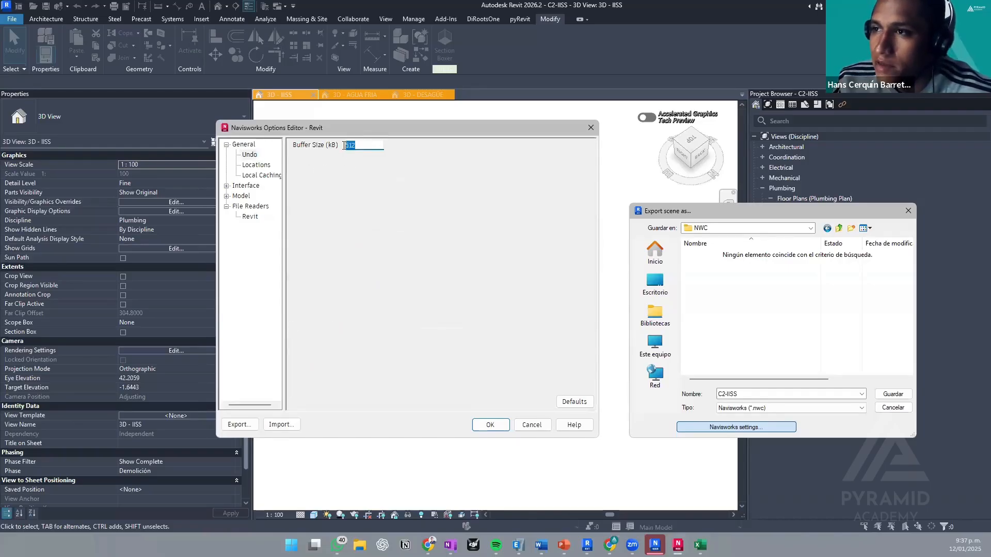
click(372, 144)
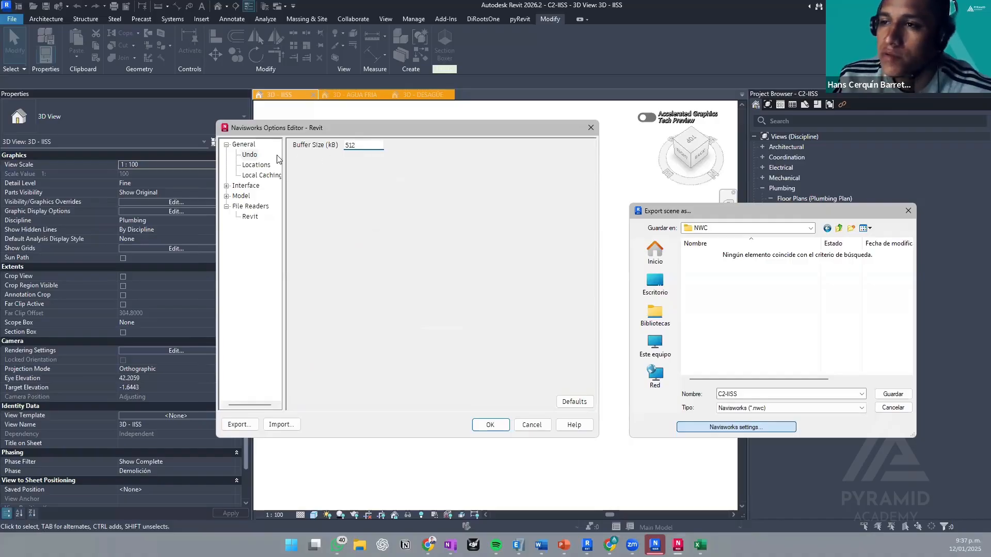
click(266, 165)
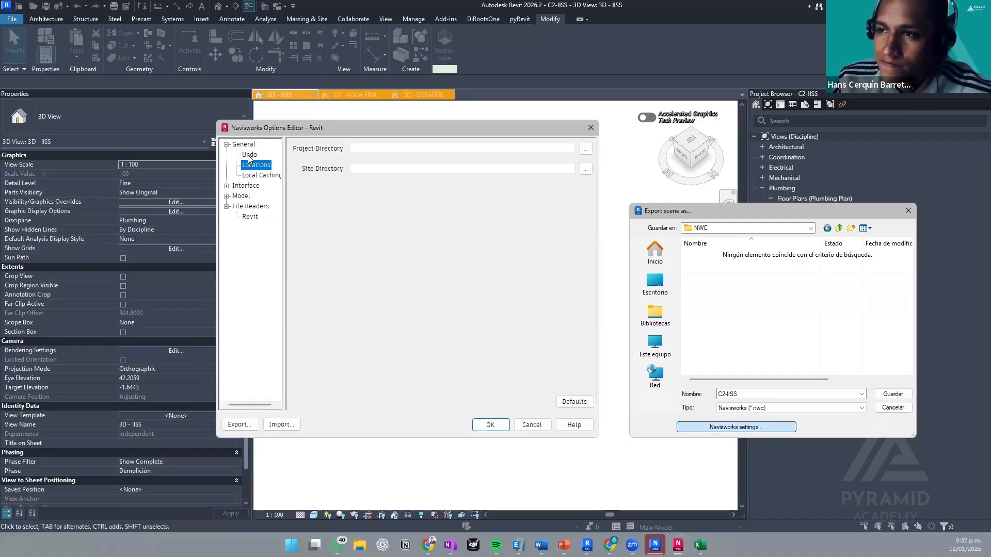
click(249, 156)
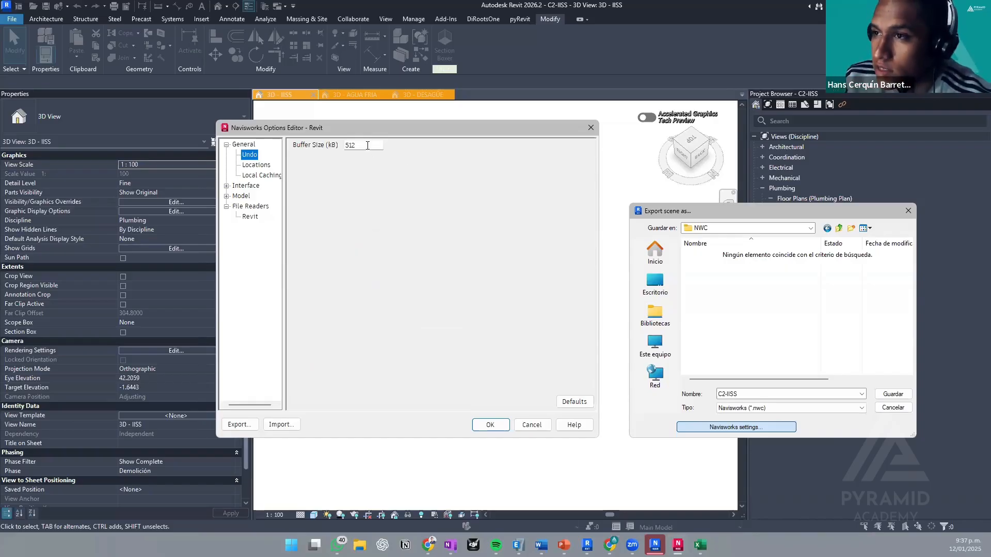
- Examine the project and site directory location options, including their folder selection, and the local caching settings
click(257, 165)
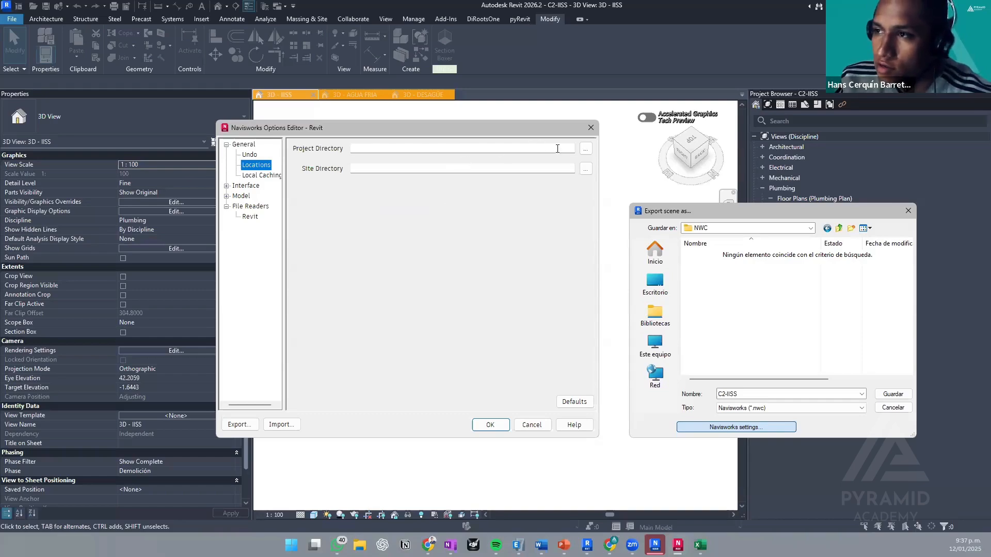
click(585, 149)
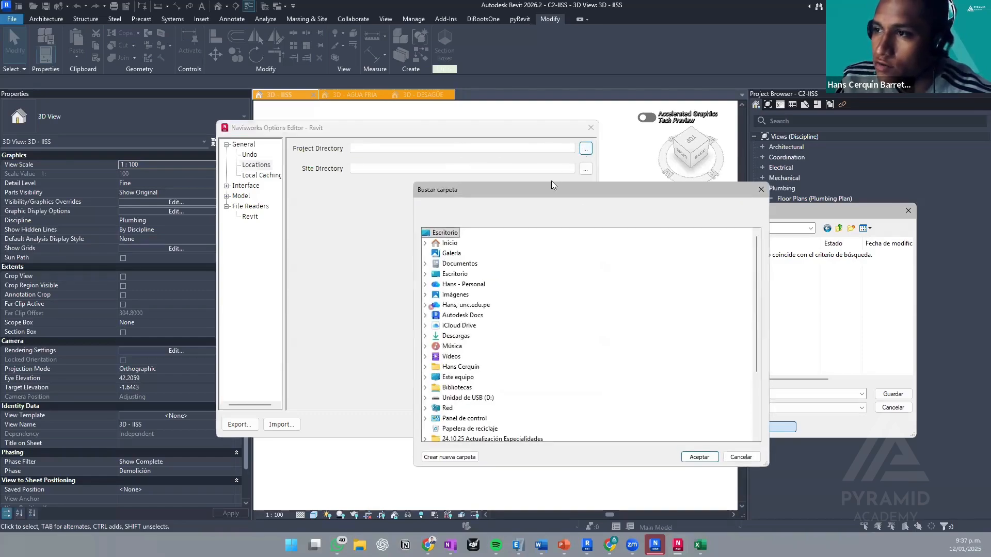
key(Escape)
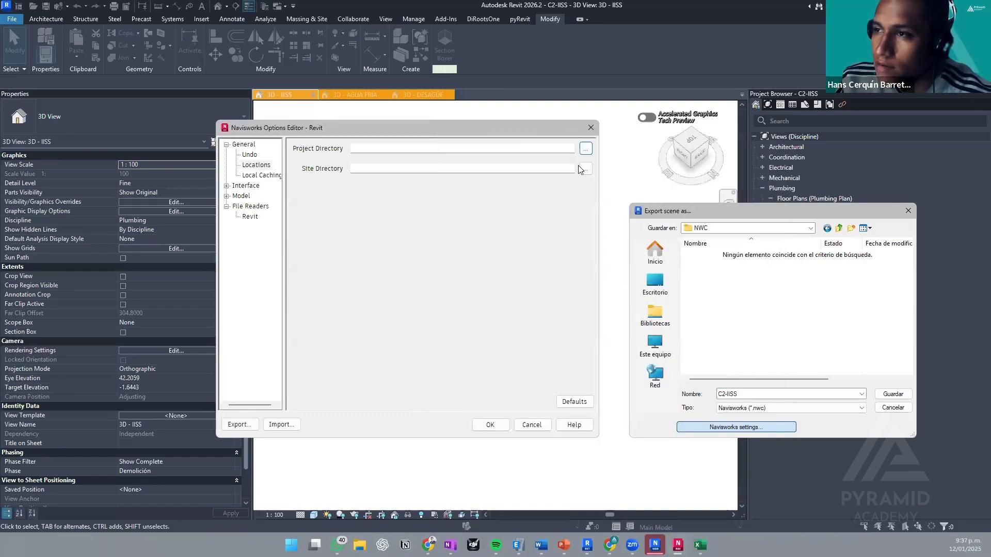
click(584, 171)
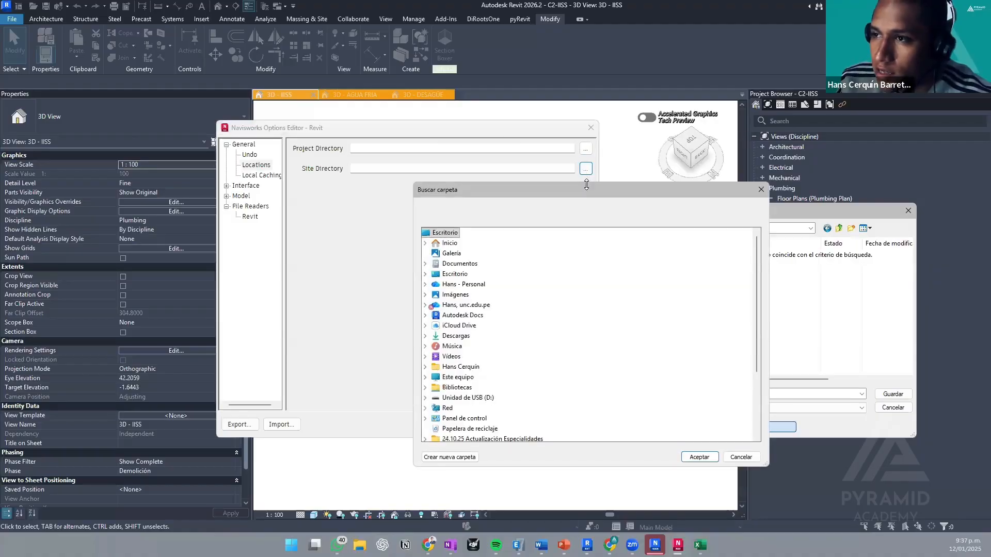
key(Escape)
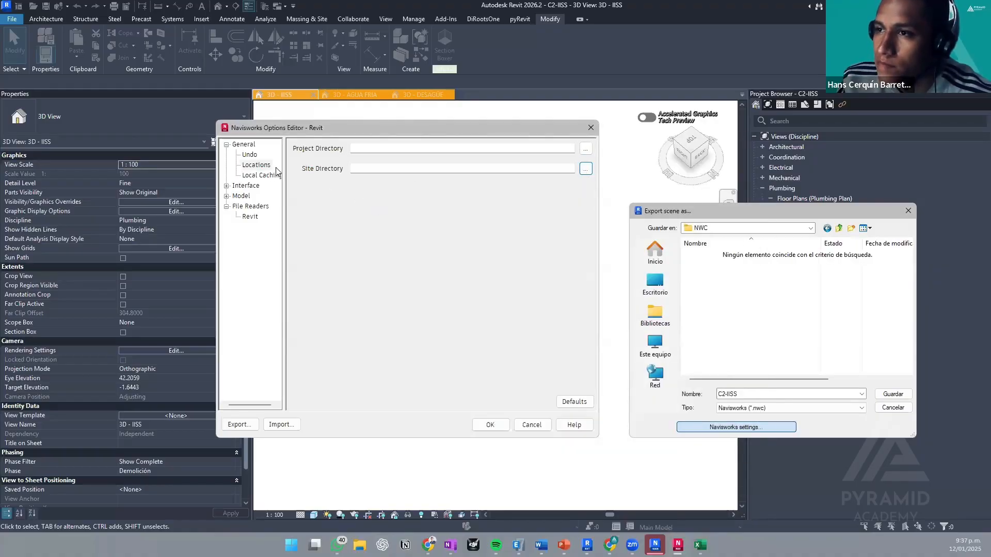
drag(285, 171, 328, 173)
click(263, 176)
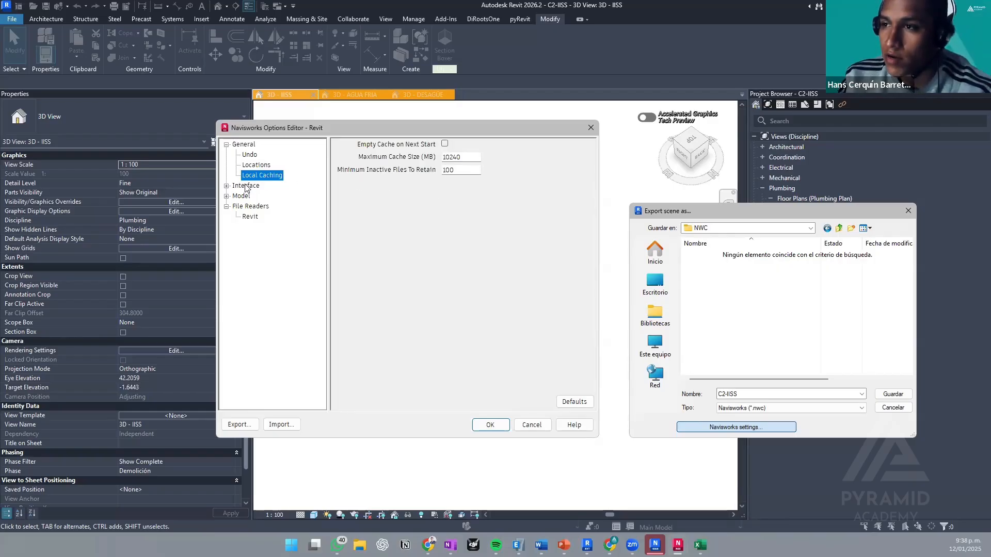
- Examine the Interface options for display units, sectioning, selection and measurement
click(227, 185)
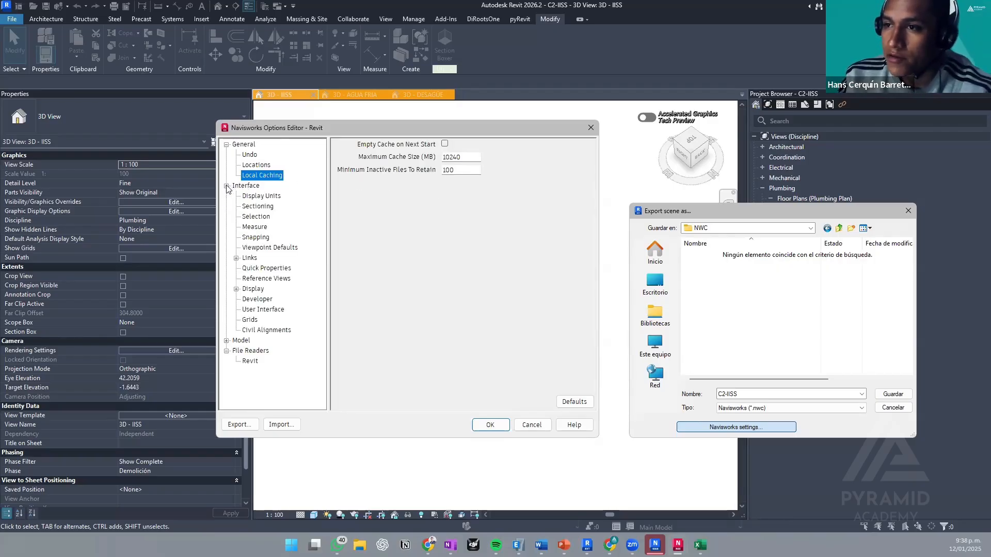
click(253, 196)
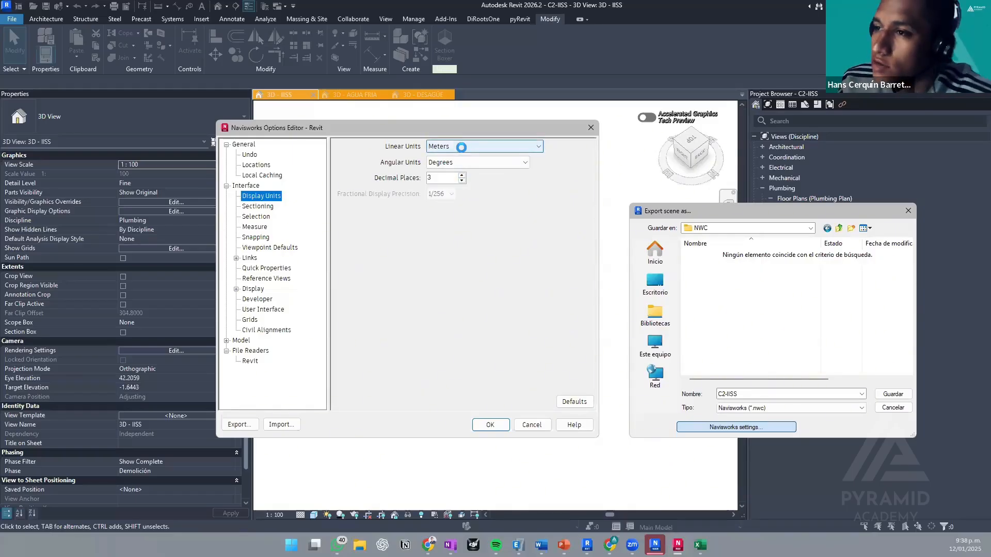
key(Down)
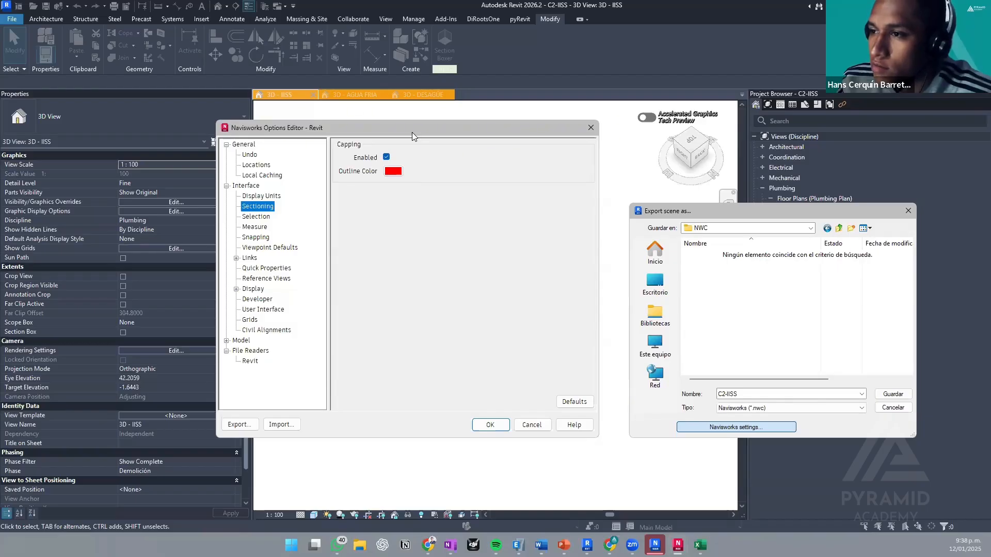
drag(412, 132, 229, 154)
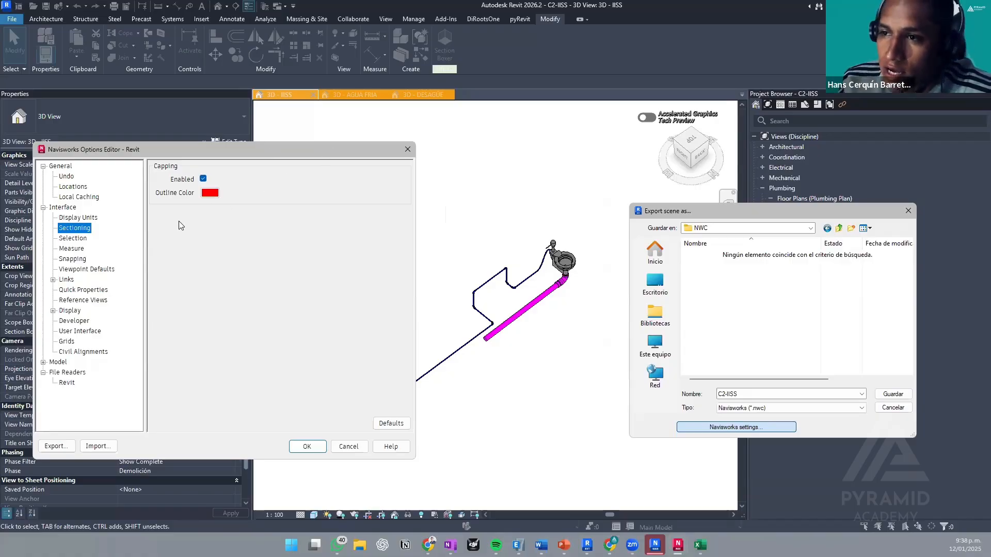
drag(267, 148, 340, 148)
click(145, 239)
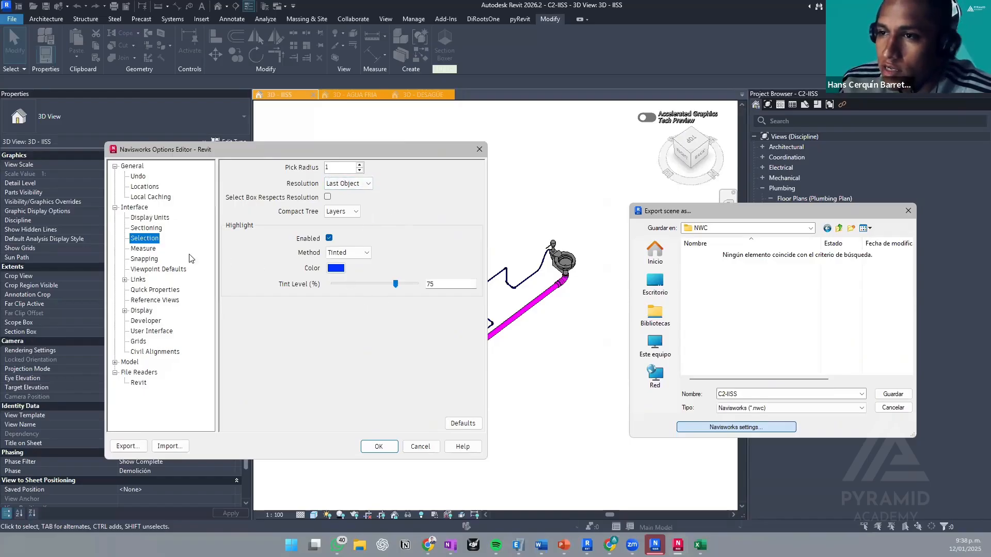
click(144, 249)
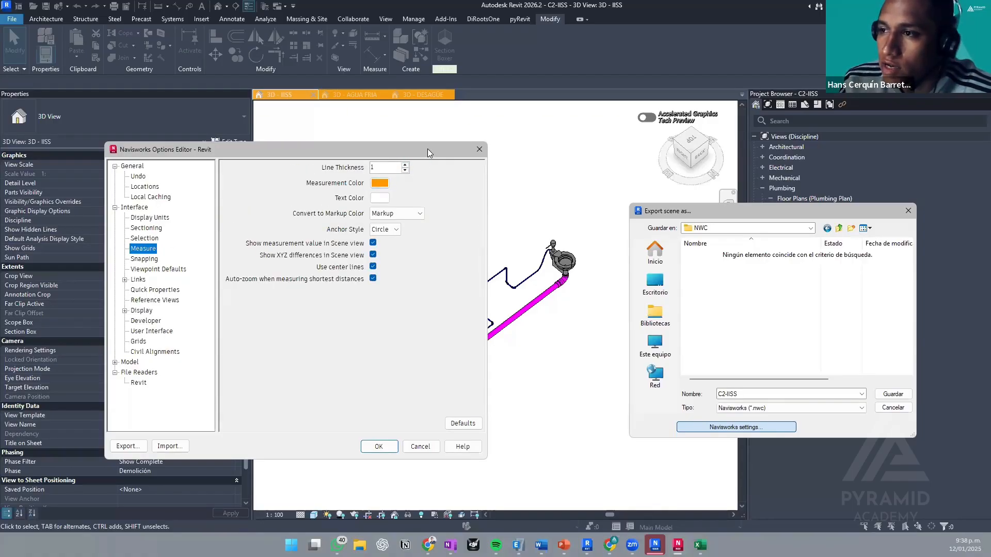
drag(428, 149, 500, 165)
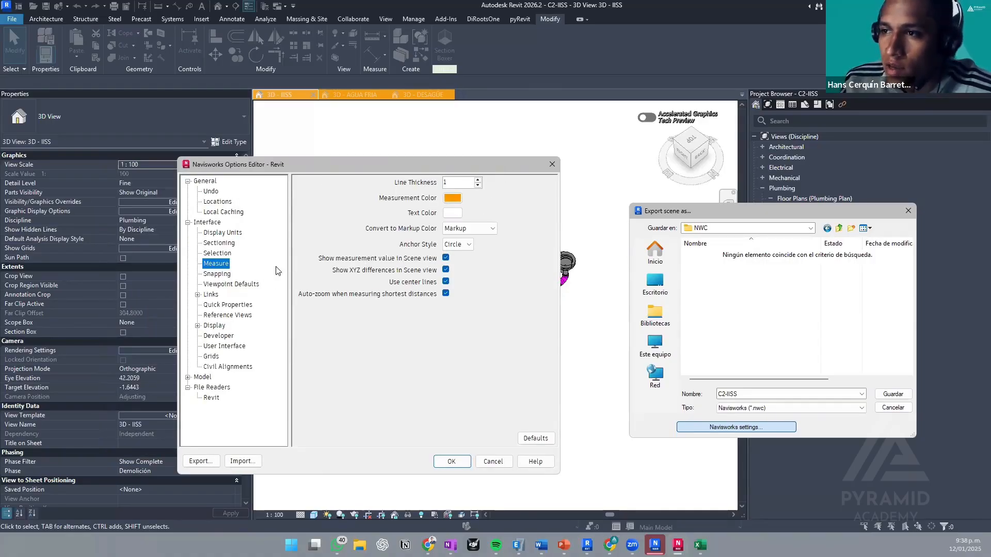
- Examine the Interface options for snapping, viewpoint defaults and standard link categories
click(216, 274)
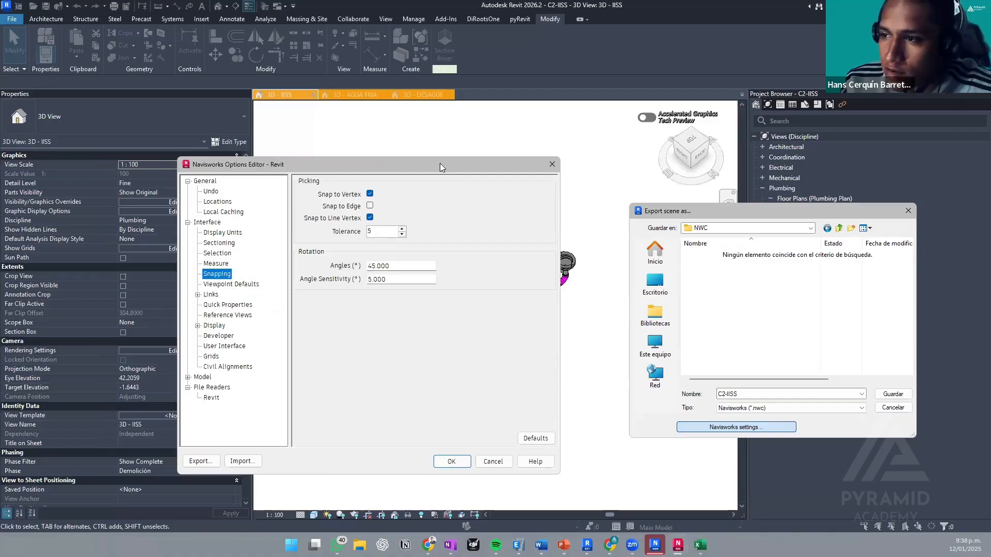
drag(440, 163, 326, 155)
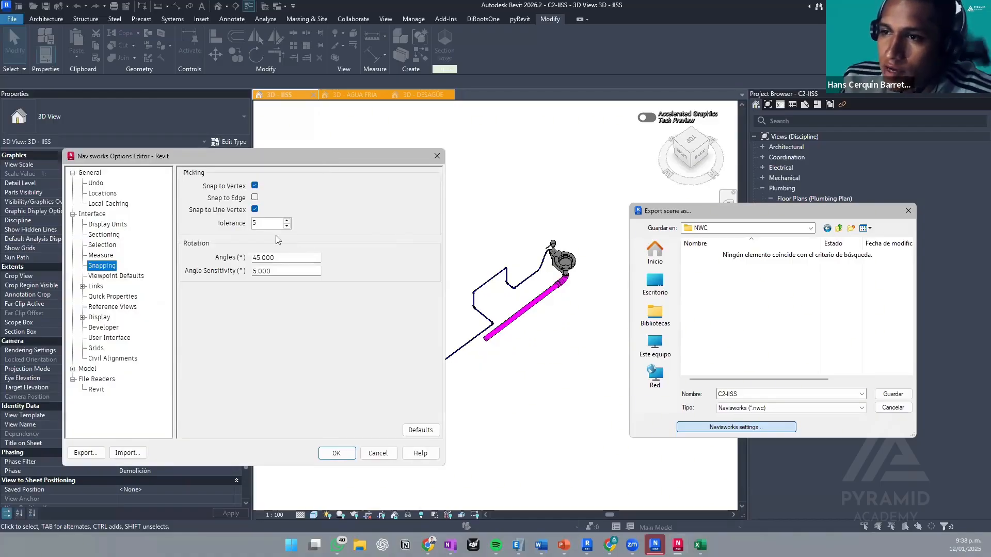
click(119, 277)
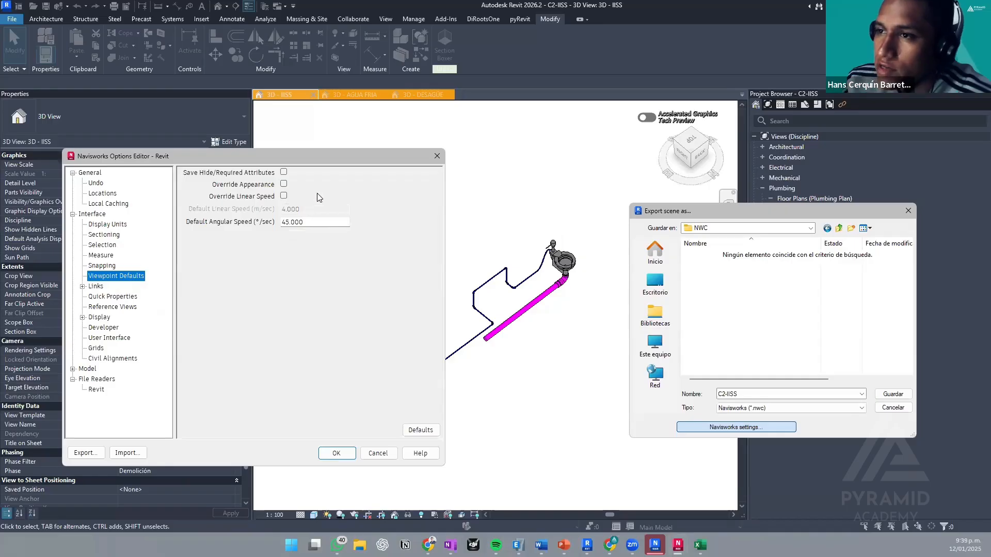
click(82, 287)
click(128, 296)
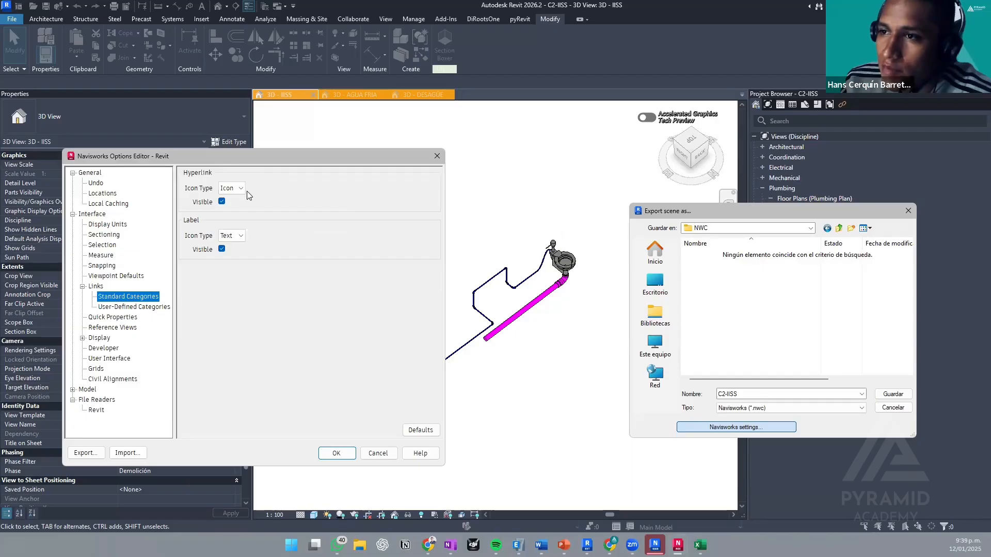
- Reset the user-defined link categories page to its default values and accept the reset
click(132, 307)
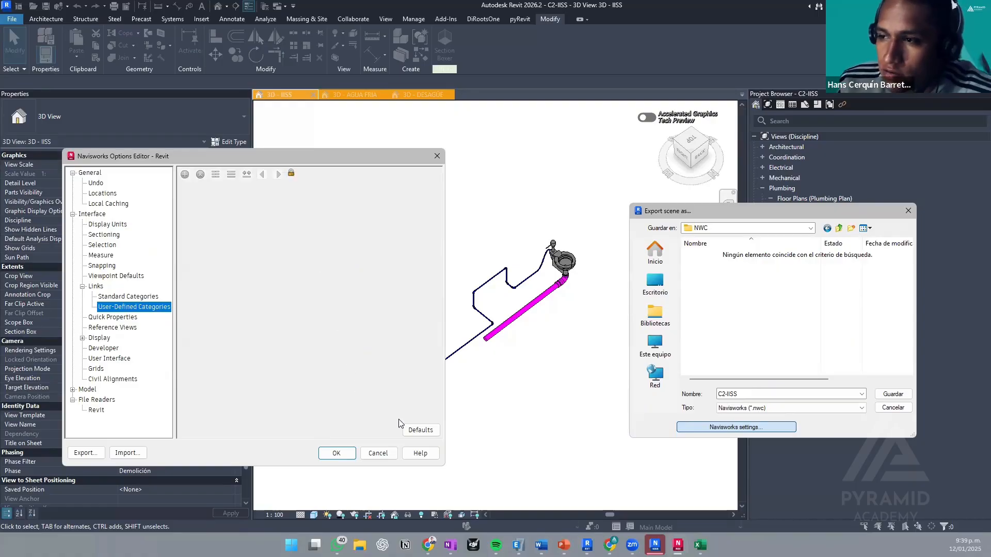
click(421, 430)
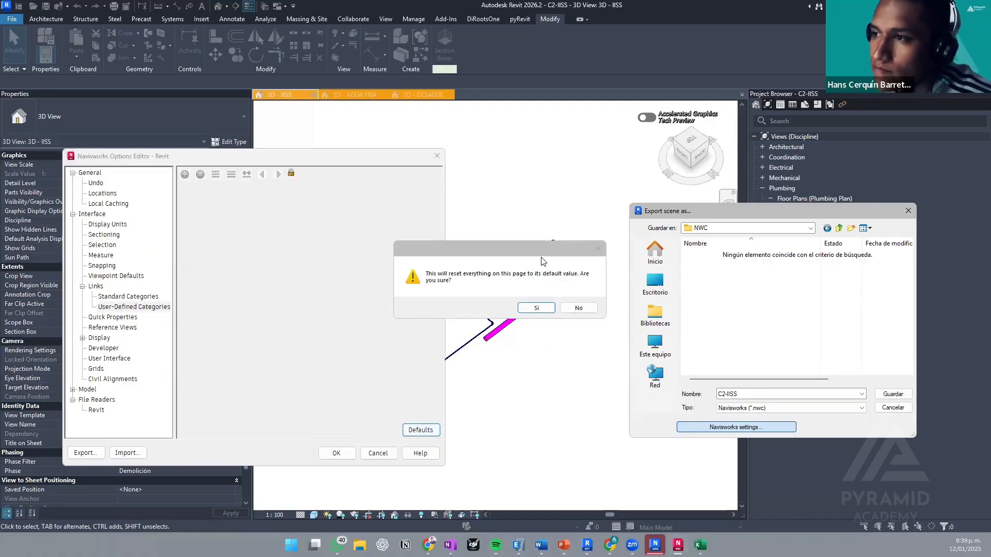
drag(532, 243, 447, 246)
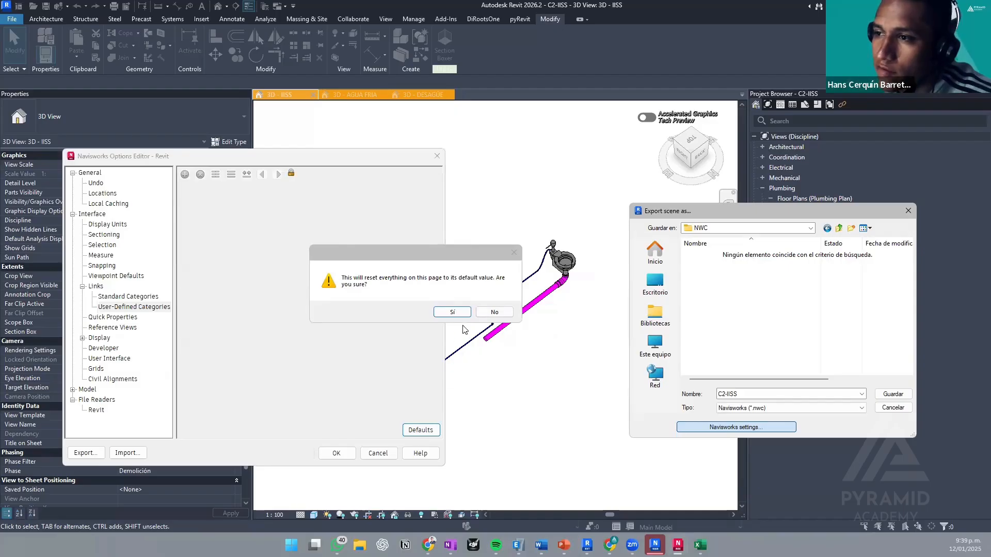
click(453, 313)
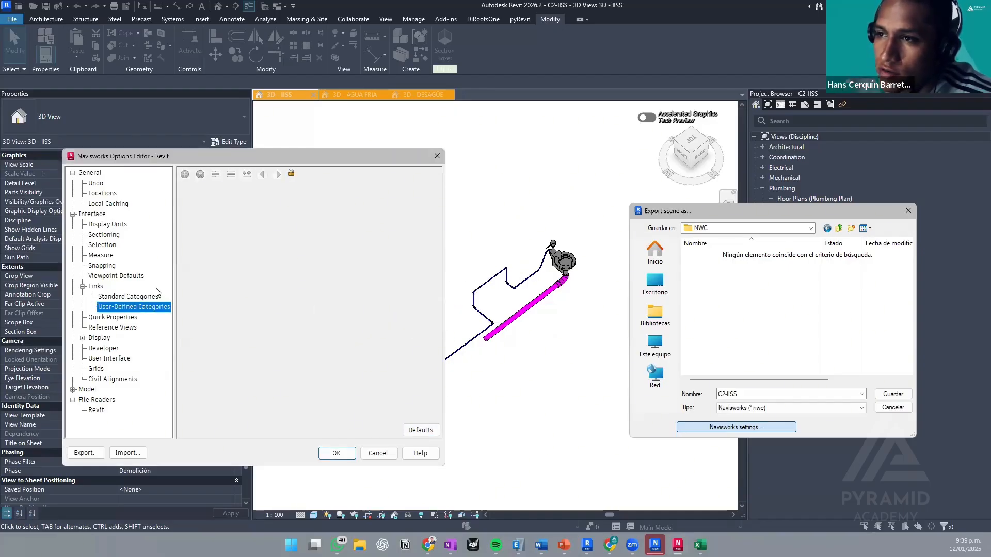
- Enable Show Quick Properties in the Interface options
click(116, 318)
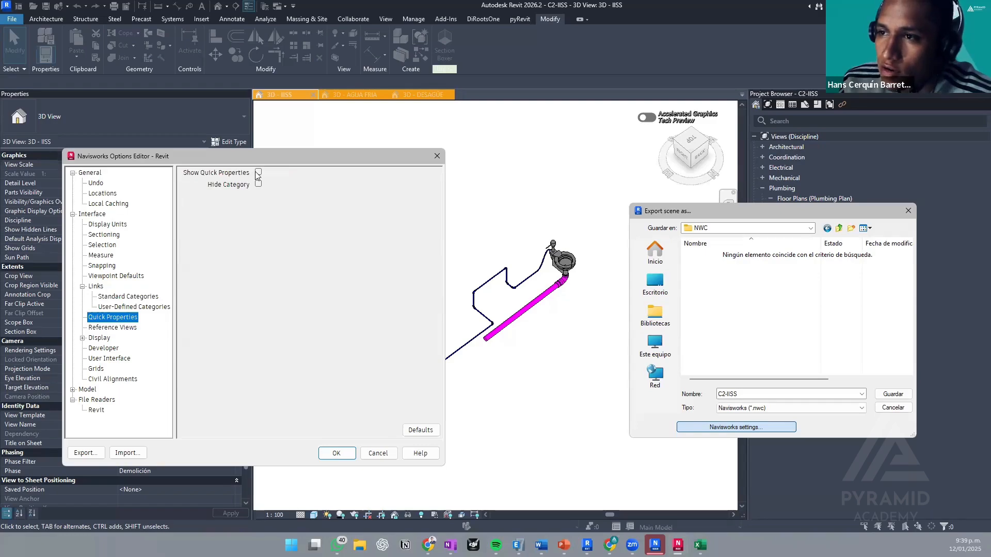
click(258, 172)
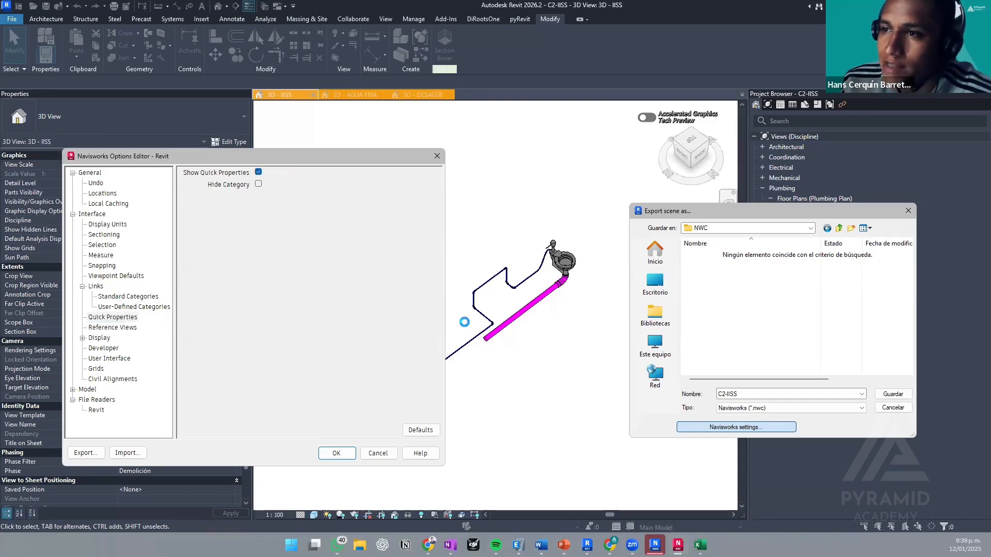
- Examine the reference views marker color and the Autodesk and Drivers display options
click(117, 328)
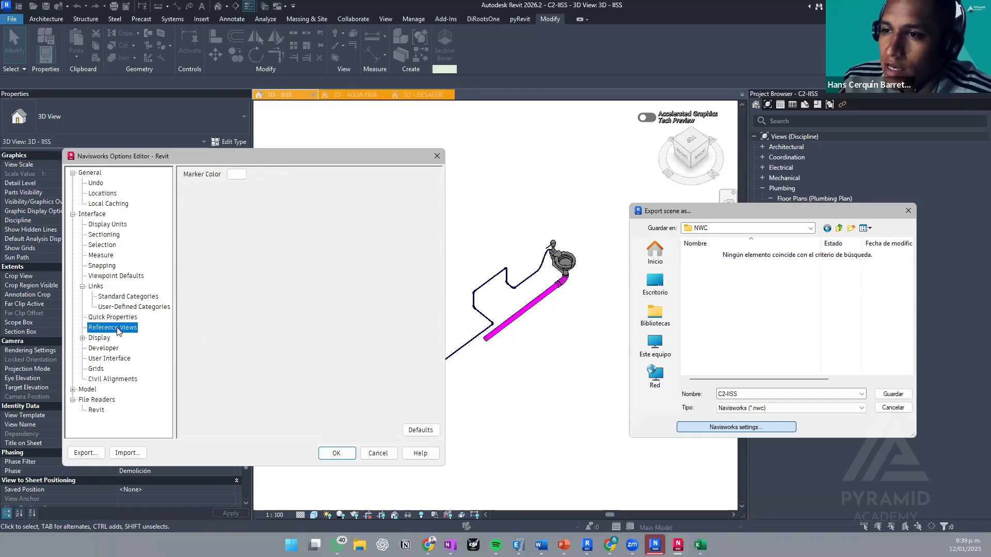
click(238, 174)
click(386, 255)
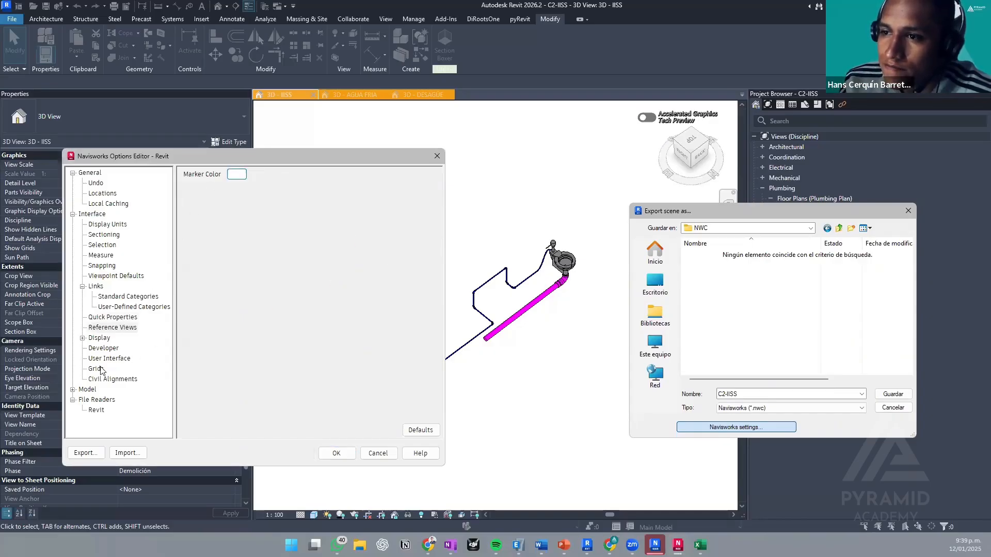
click(82, 338)
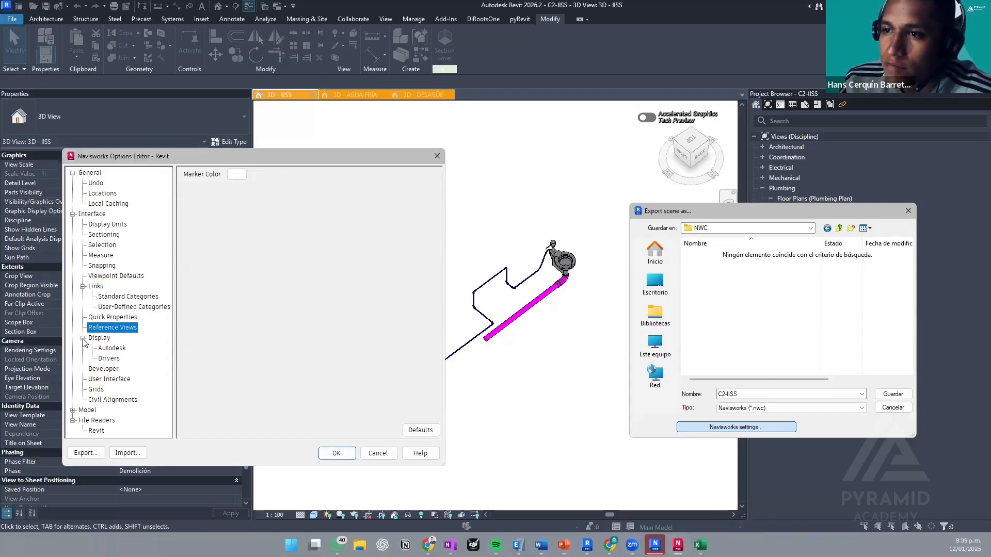
click(122, 349)
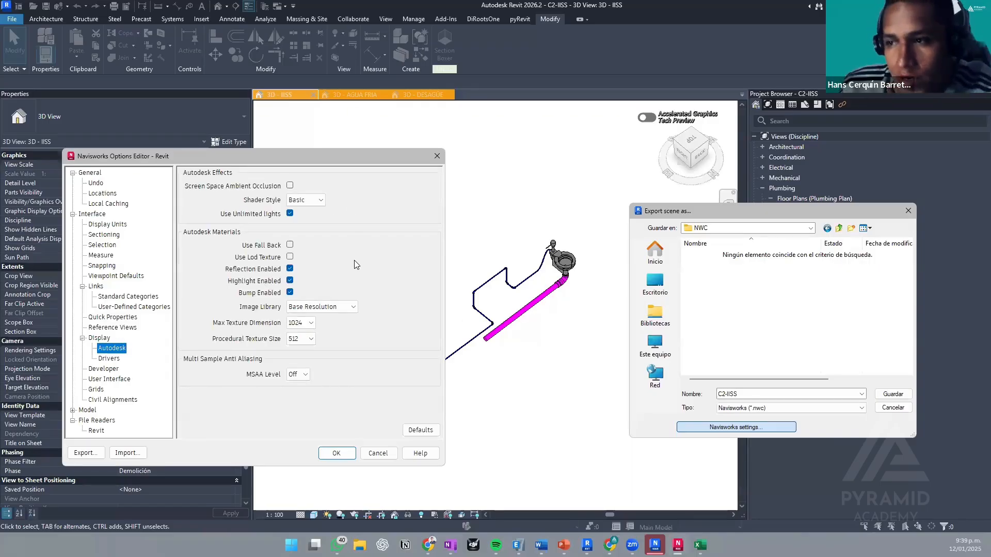
click(113, 361)
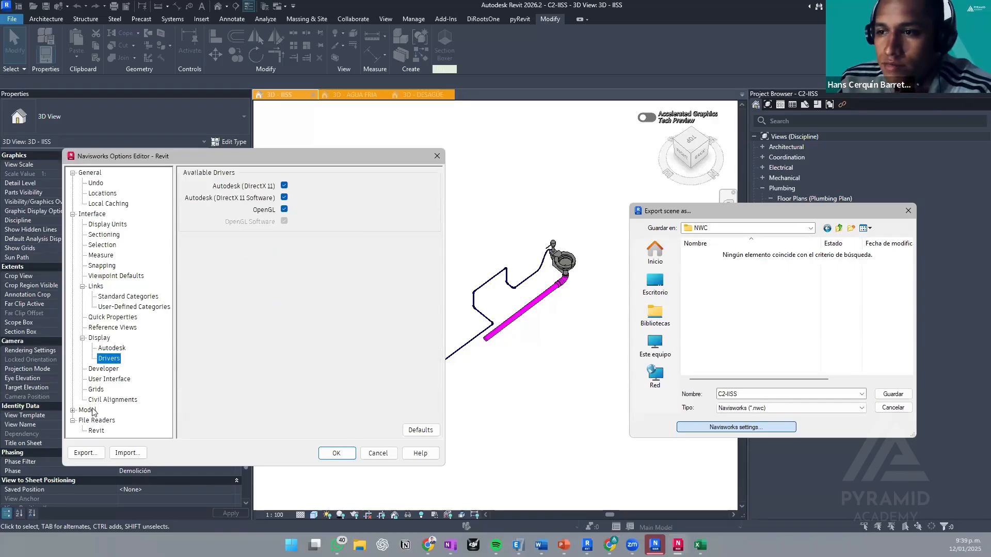
- Collapse the General and Interface groups and examine the Model performance options, including the manual memory limit setting
click(73, 214)
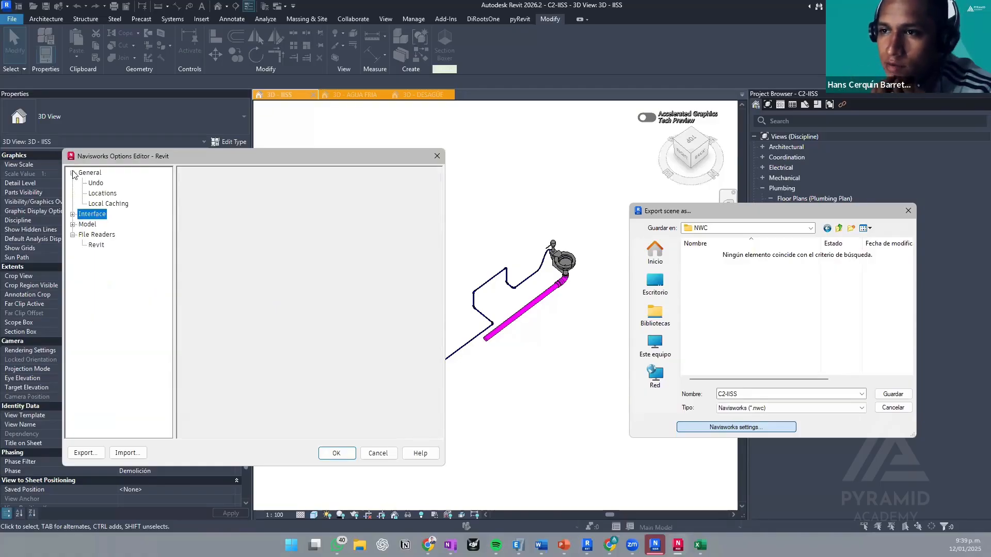
click(73, 173)
click(73, 194)
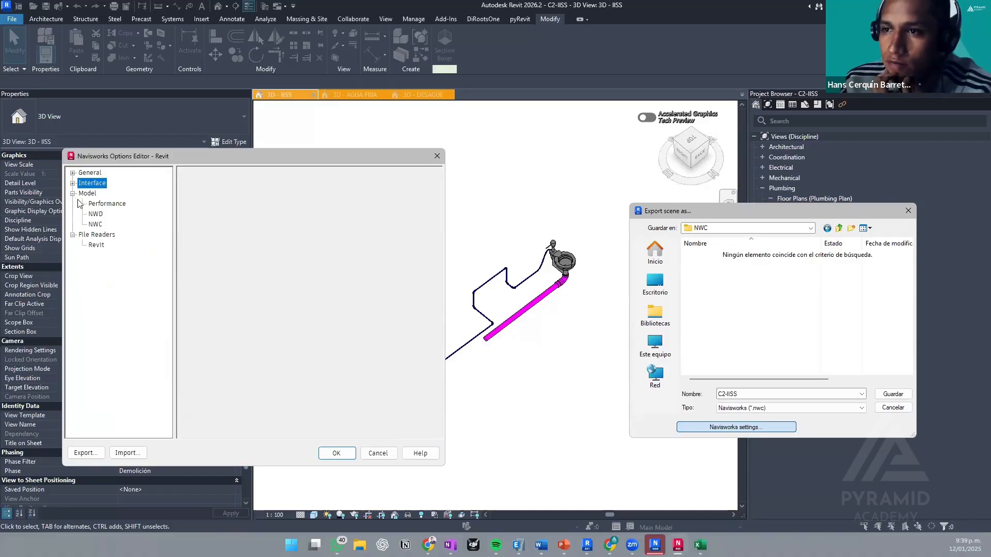
click(109, 204)
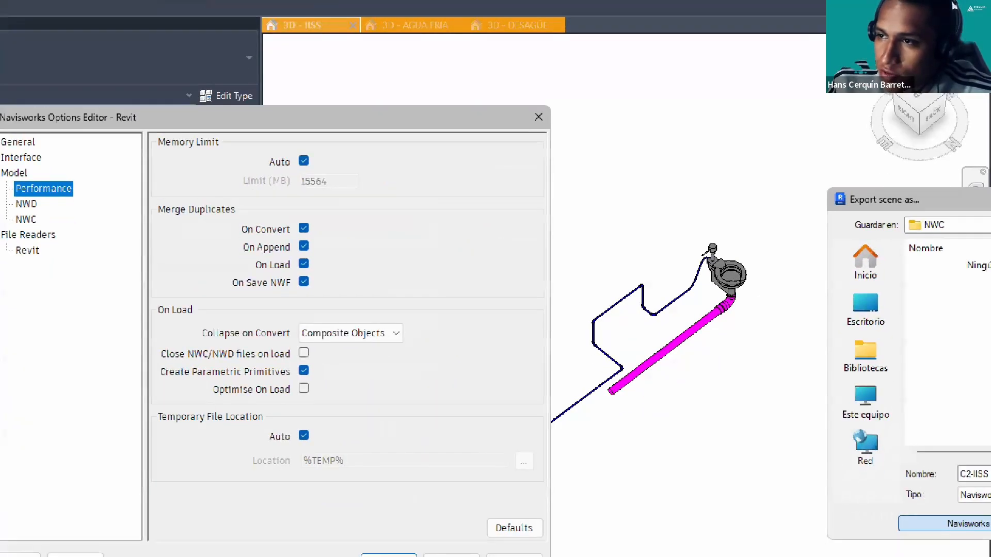
click(246, 214)
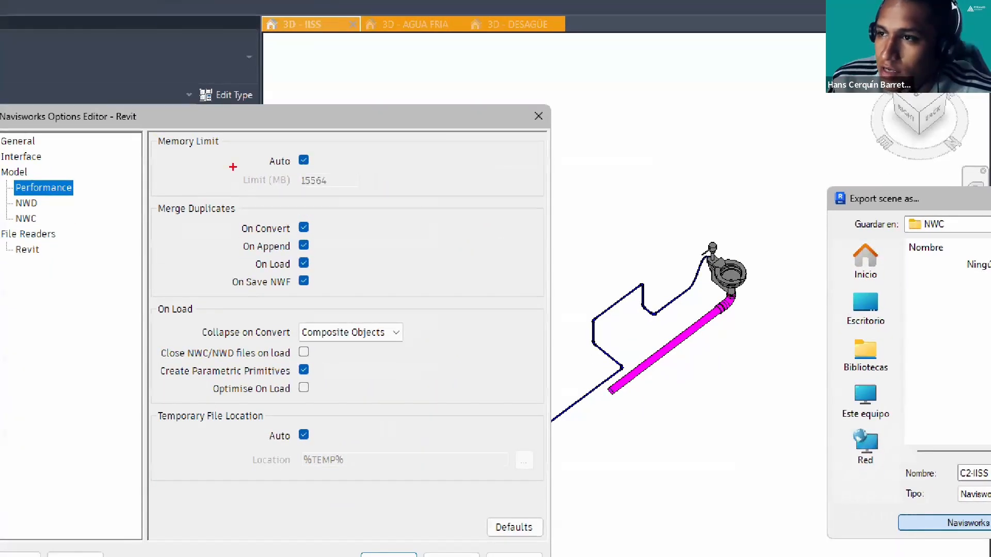
ctrl+drag(233, 166, 340, 191)
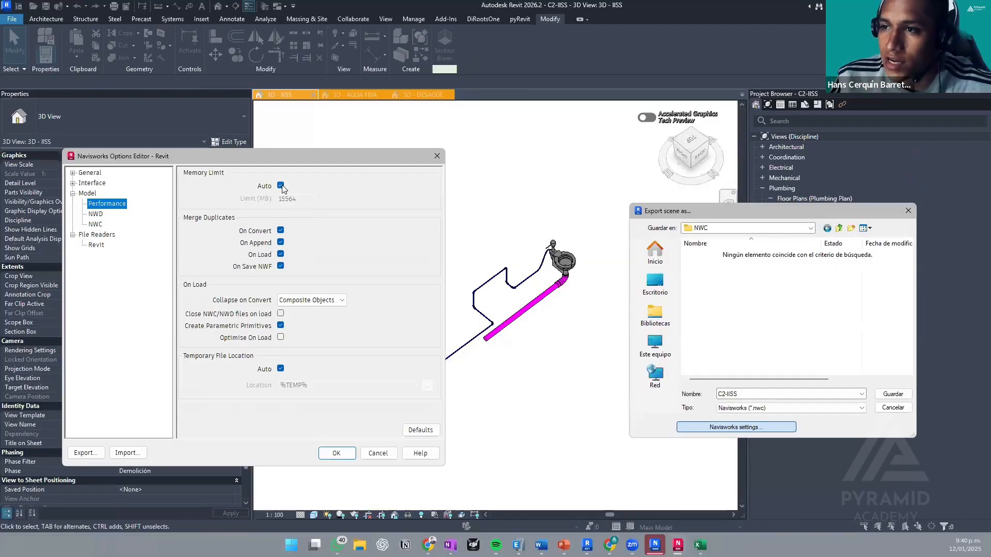
click(281, 186)
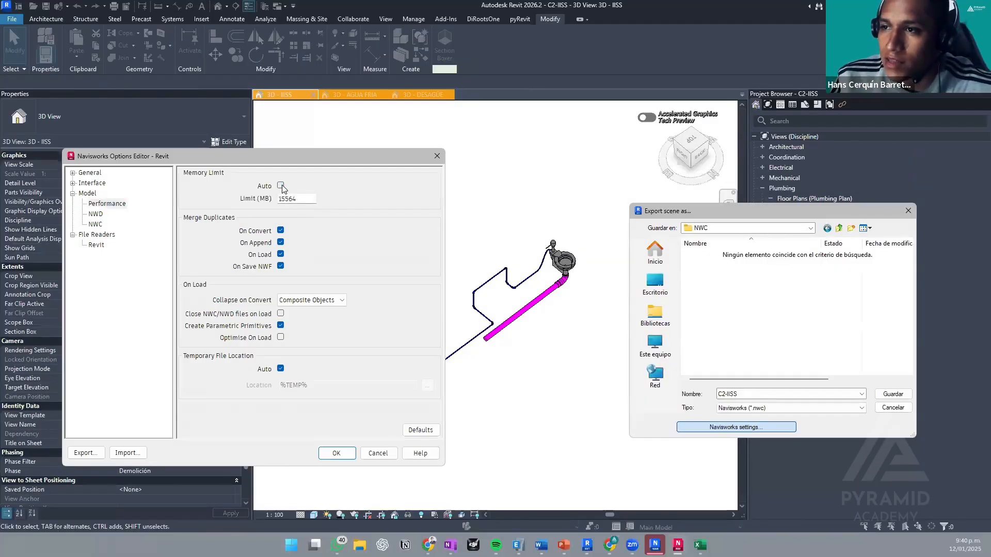
click(281, 186)
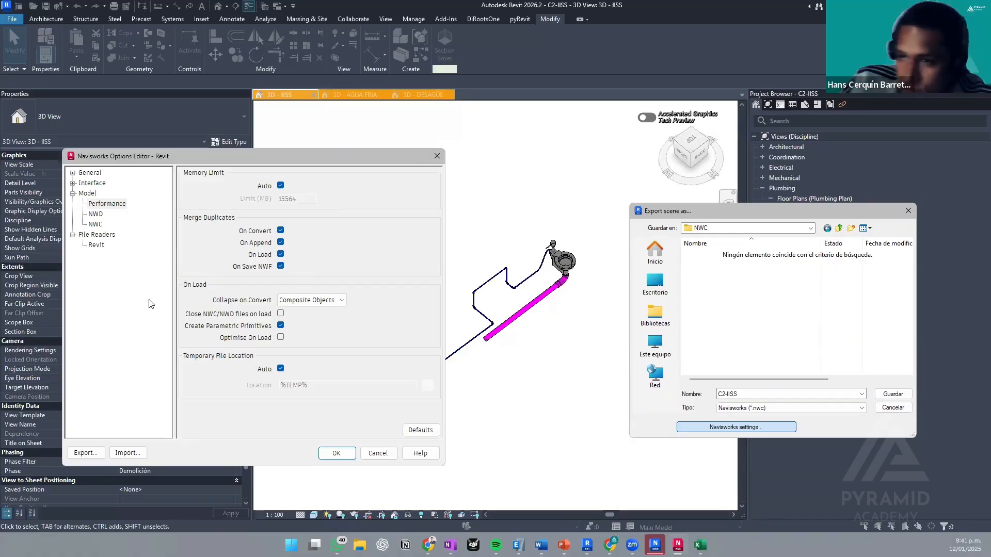
- Examine the Model options for NWD files, including the available default format versions
click(94, 215)
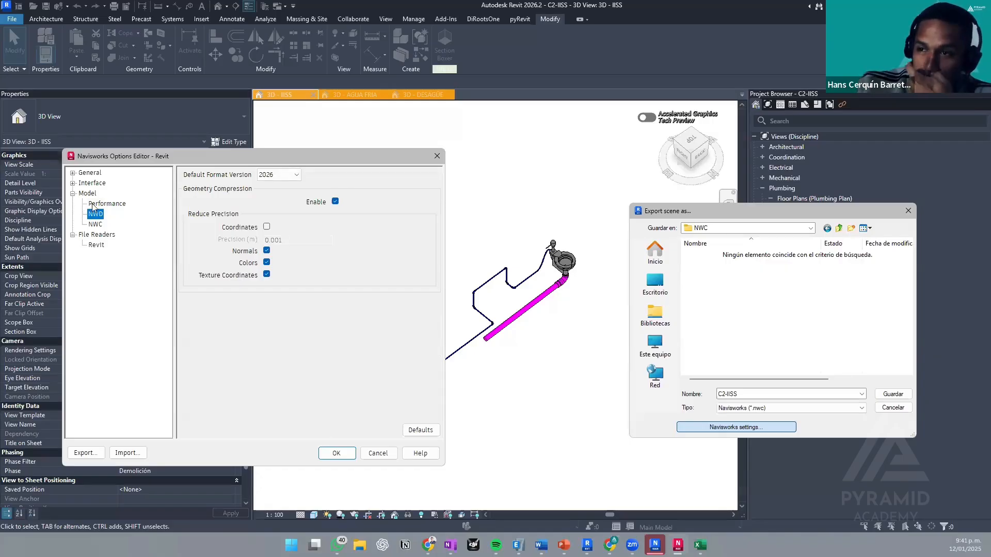
click(296, 177)
click(296, 180)
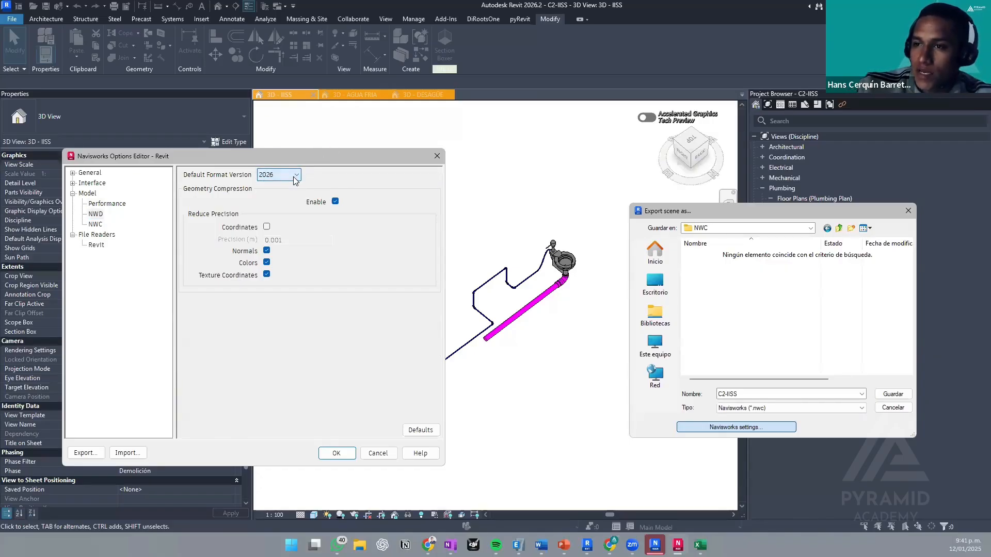
- Check the available default format versions for NWD and open the NWC model options
click(296, 177)
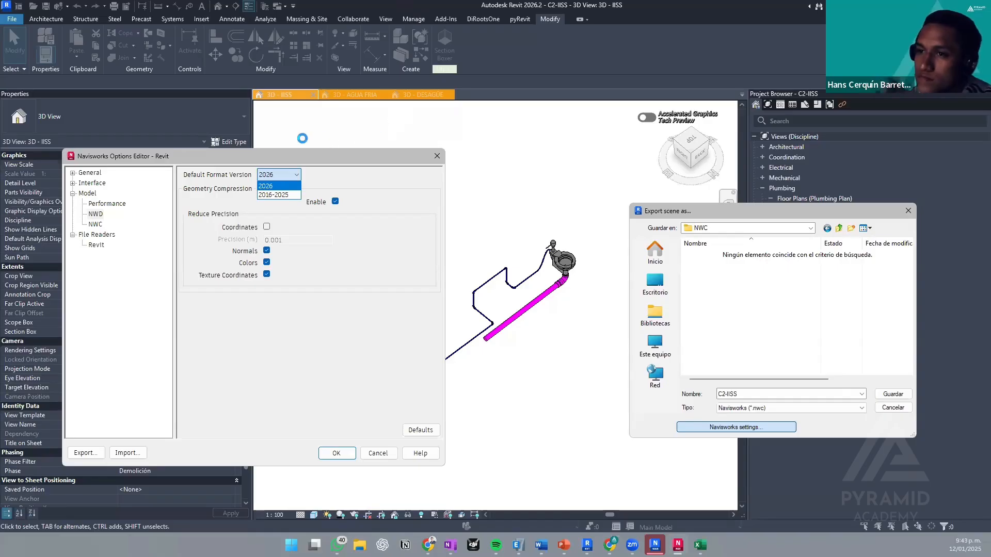
click(298, 179)
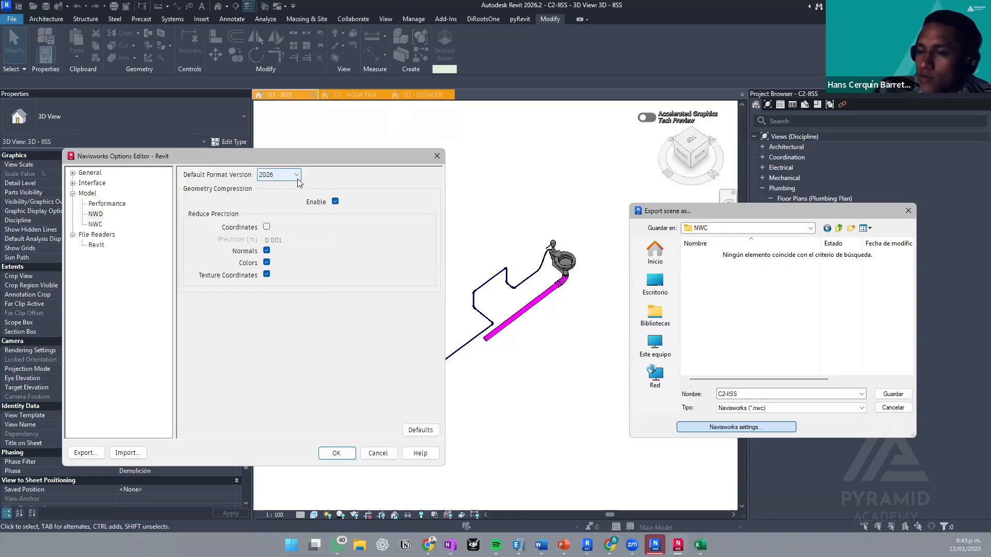
click(96, 224)
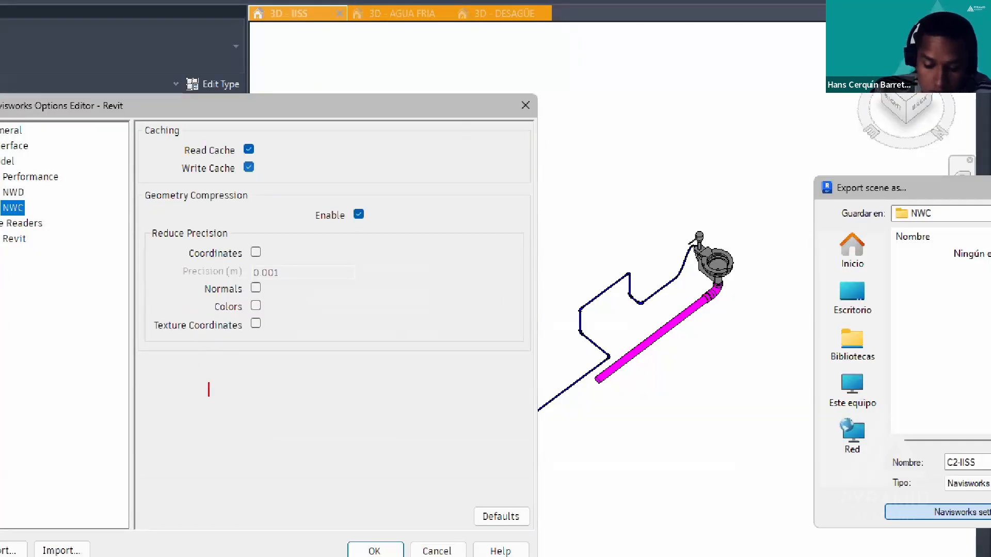
- Annotate the screen below the geometry compression settings with ".nwc" and "navisworks cache" on the line beneath it
text(.WC)
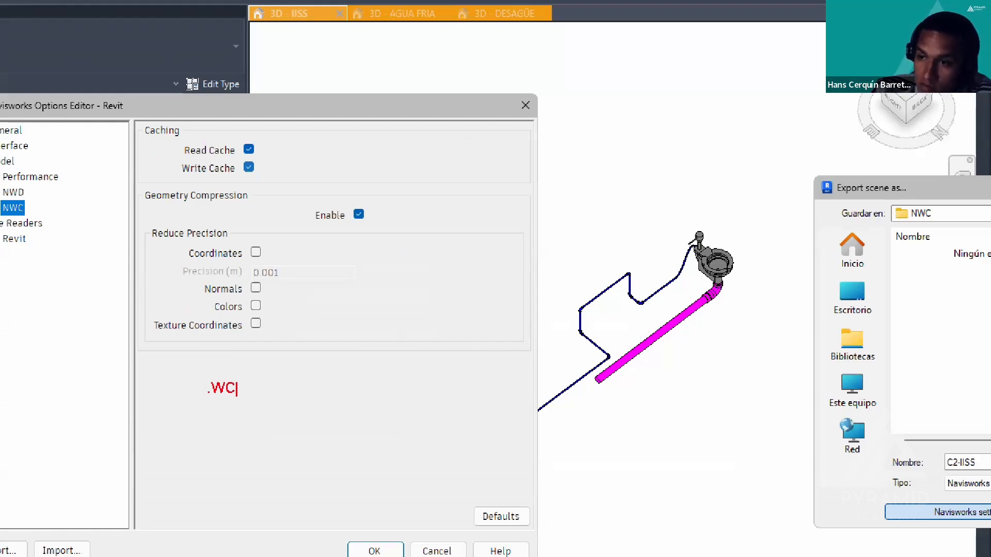
key(BackSpace)
key(BackSpace)
text(nw)
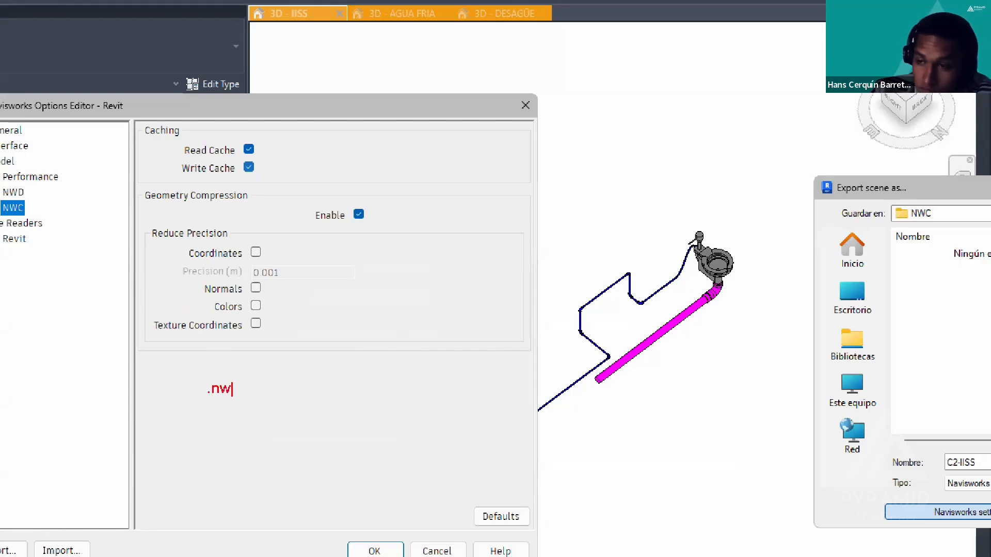
text(c)
key(Return)
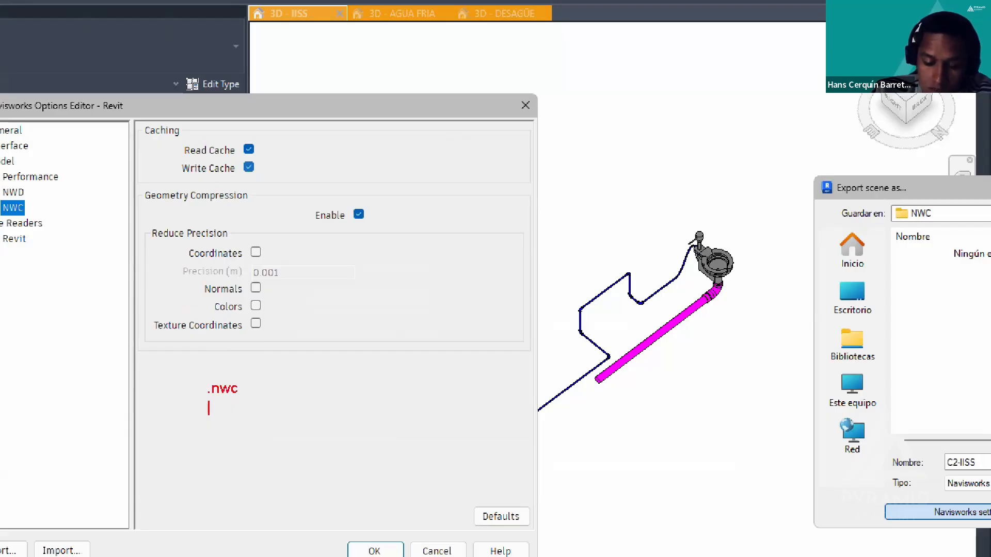
text(navb)
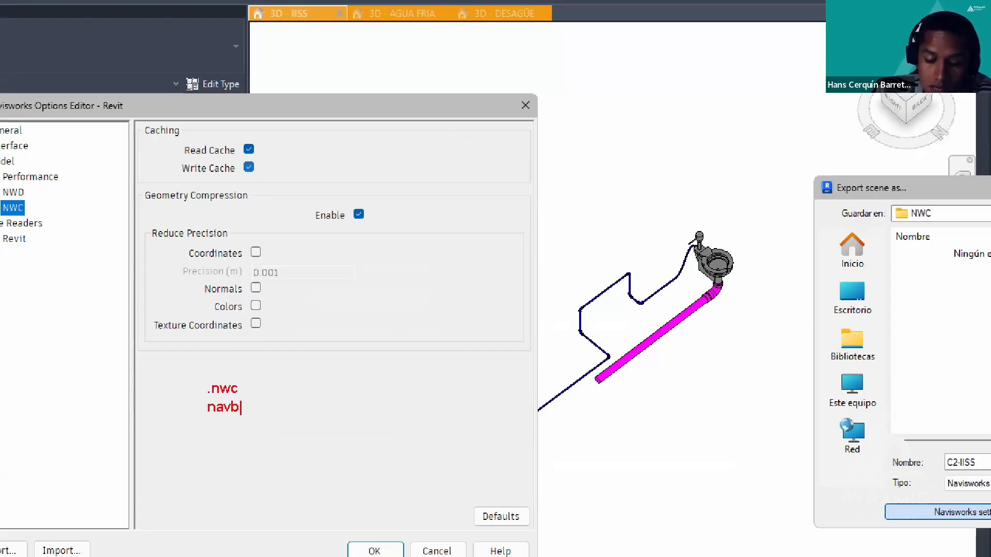
key(BackSpace)
text(isw)
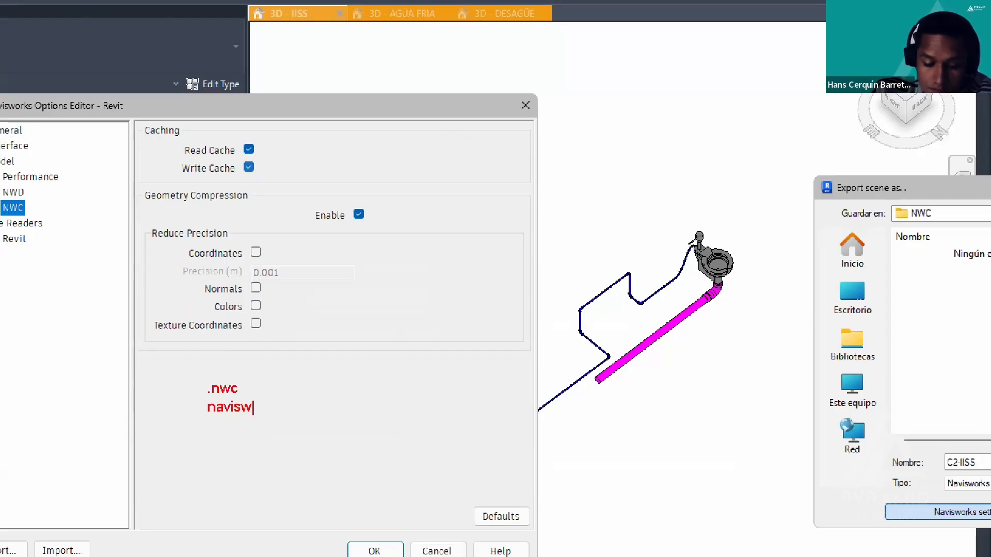
text(orks cach)
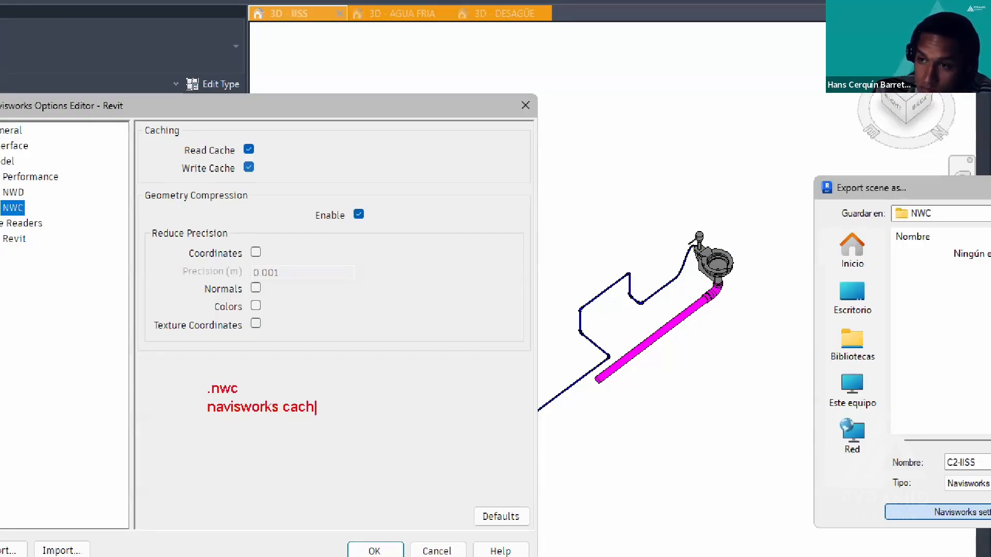
text(e)
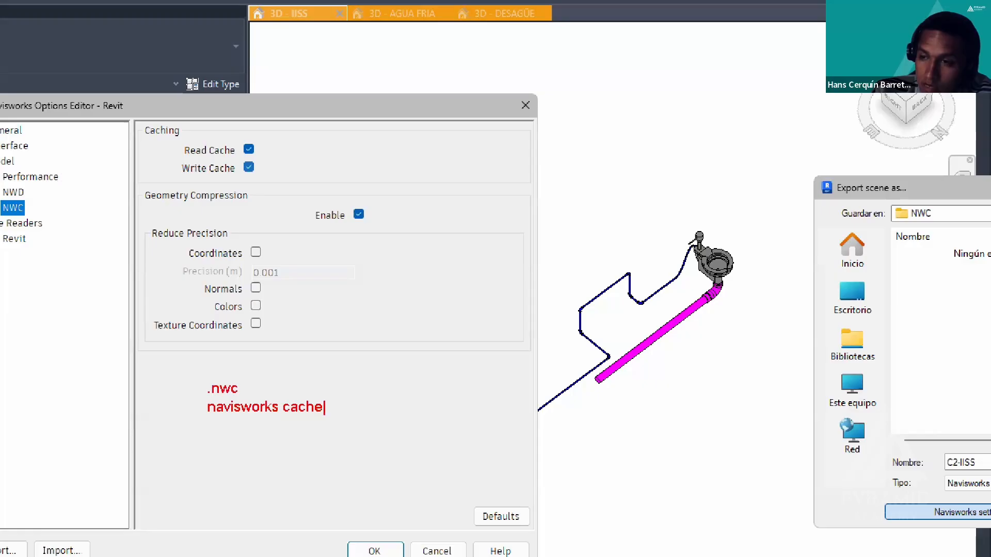
key(Return)
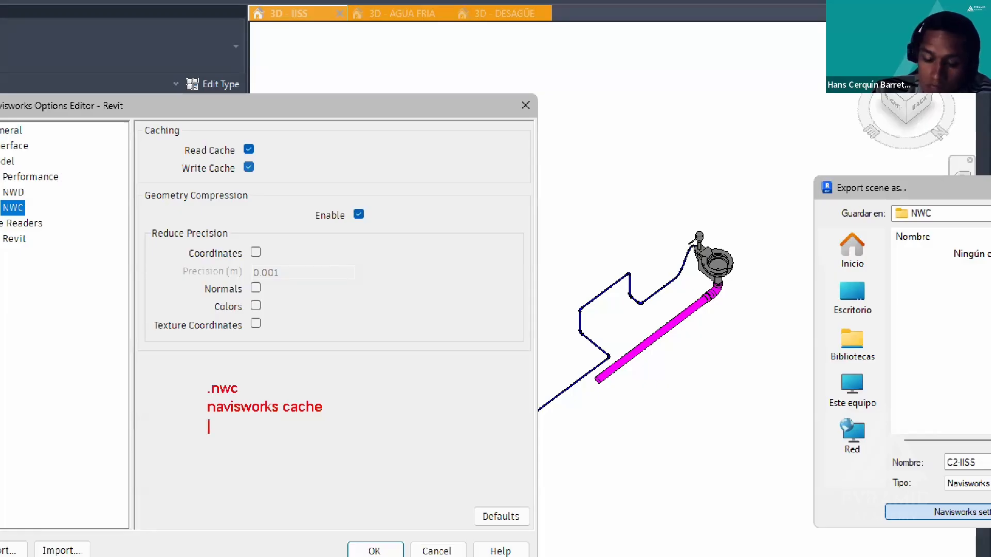
- Add the annotation ".nwd" with "navisworks downloadable" beneath it, one blank line below the cache note
key(Return)
text(.ne)
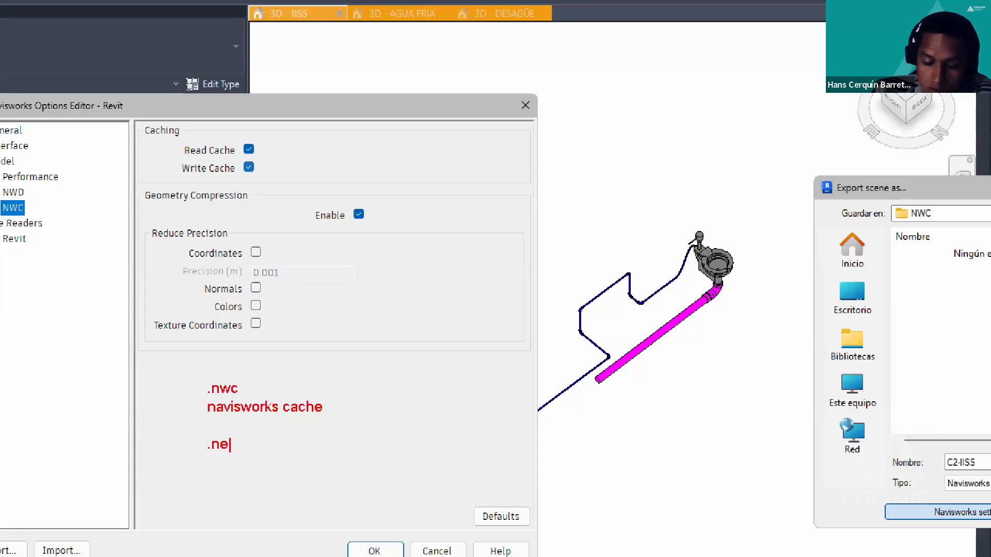
key(BackSpace)
key(BackSpace)
key(BackSpace)
text(.wd)
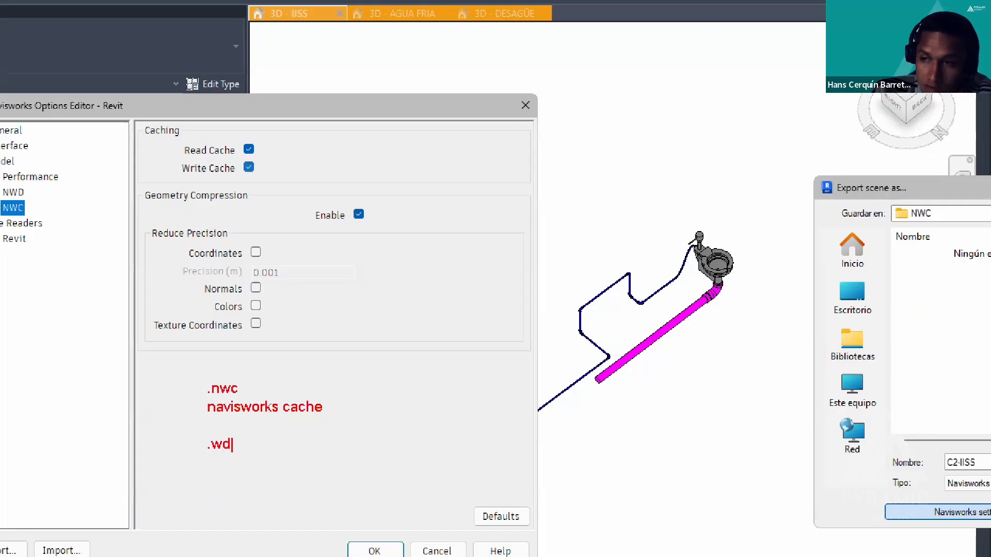
key(BackSpace)
key(BackSpace)
key(BackSpace)
text(nwd)
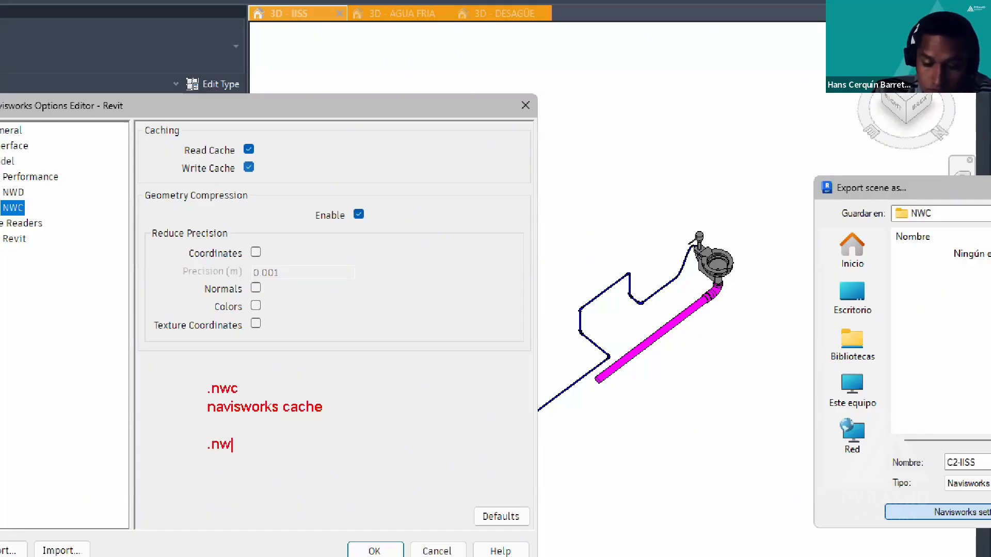
key(Return)
text(navis)
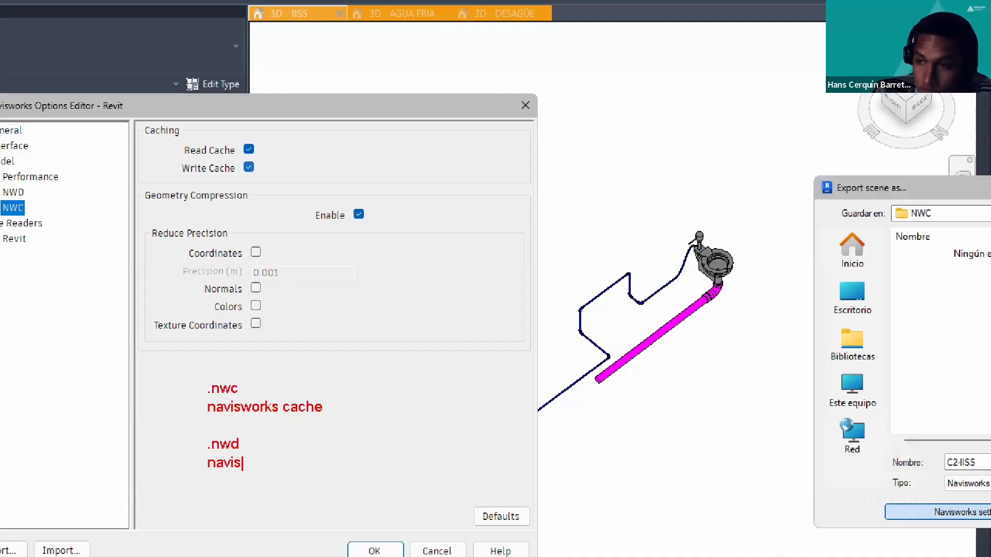
text(works )
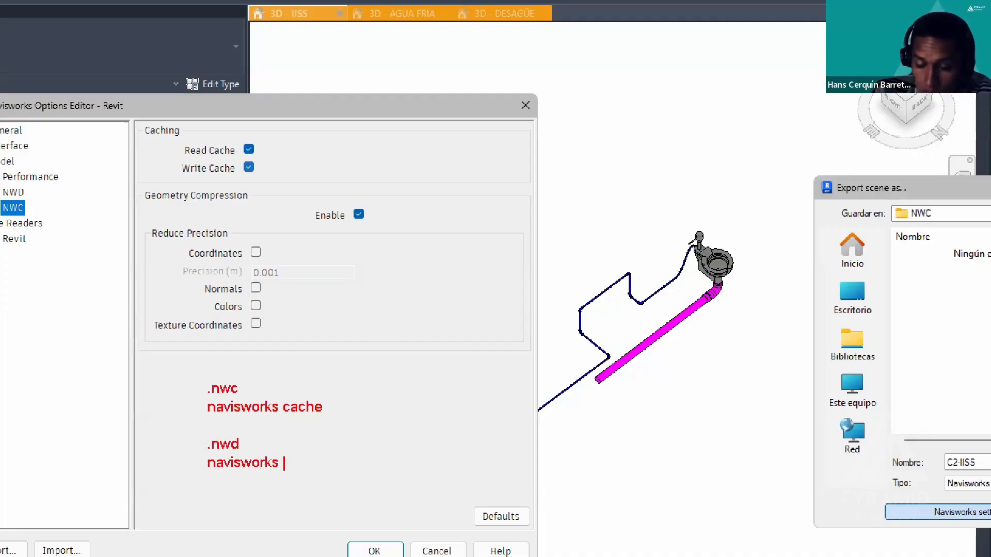
text(downlo)
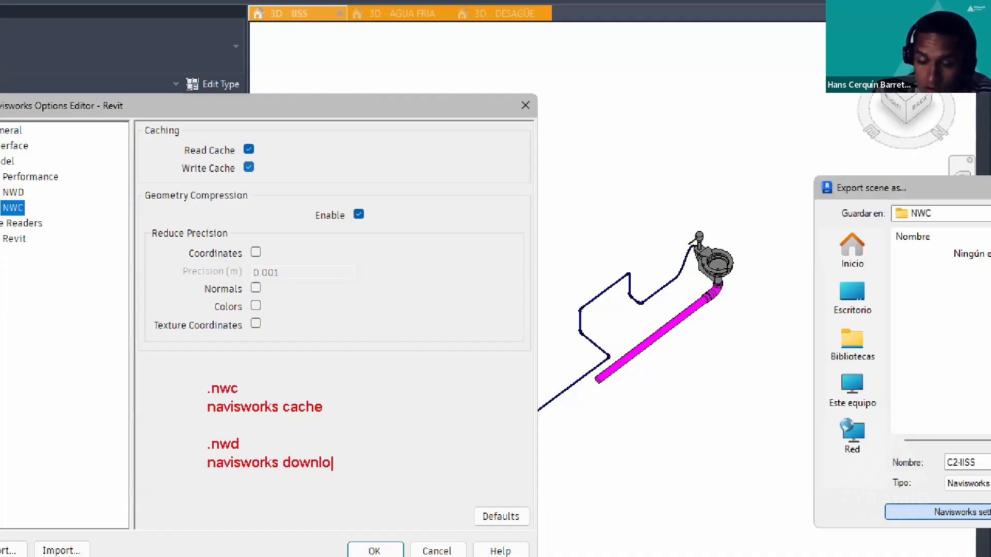
text(adable)
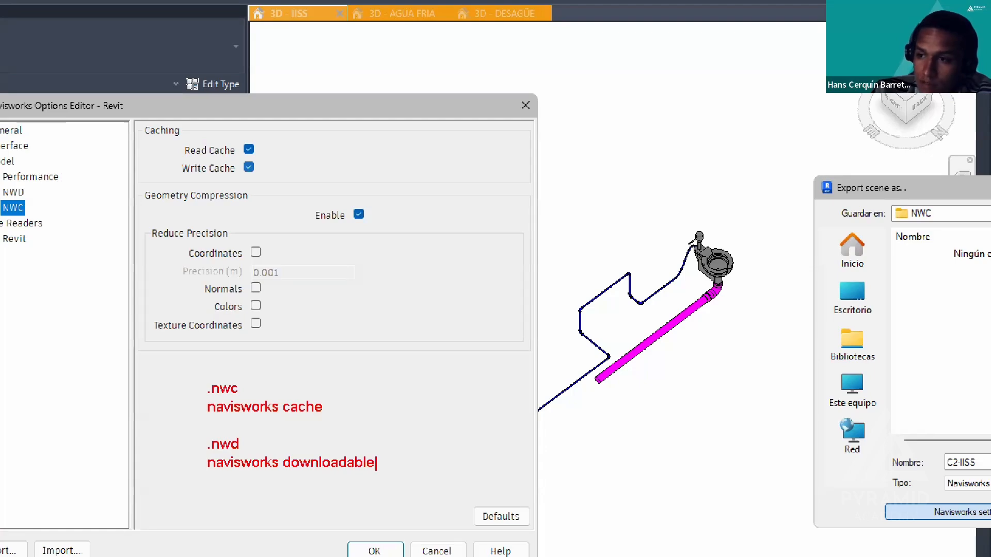
- Add the annotation ".nwf" with "navisworks file set" beneath it, one blank line below the downloadable note
key(Return)
key(Return)
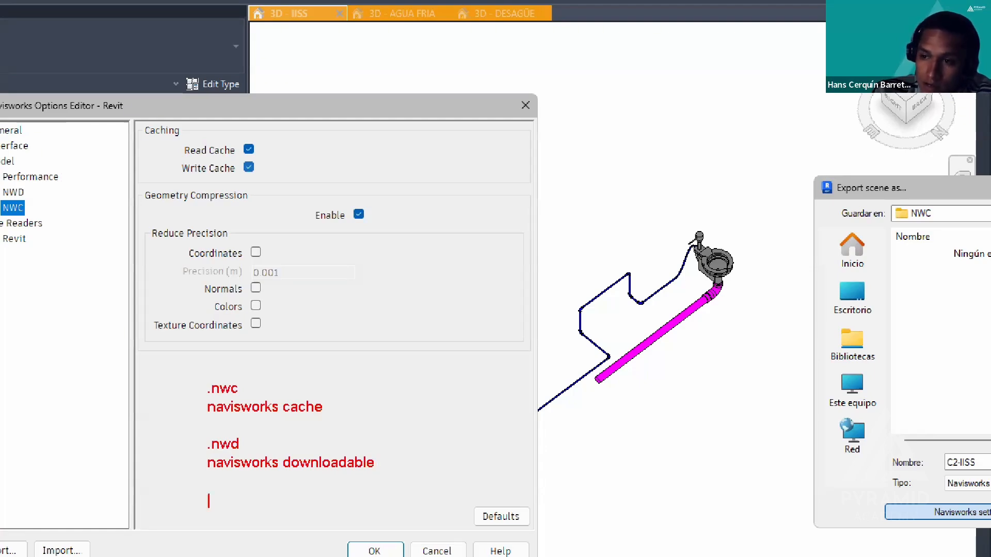
text(.nwf)
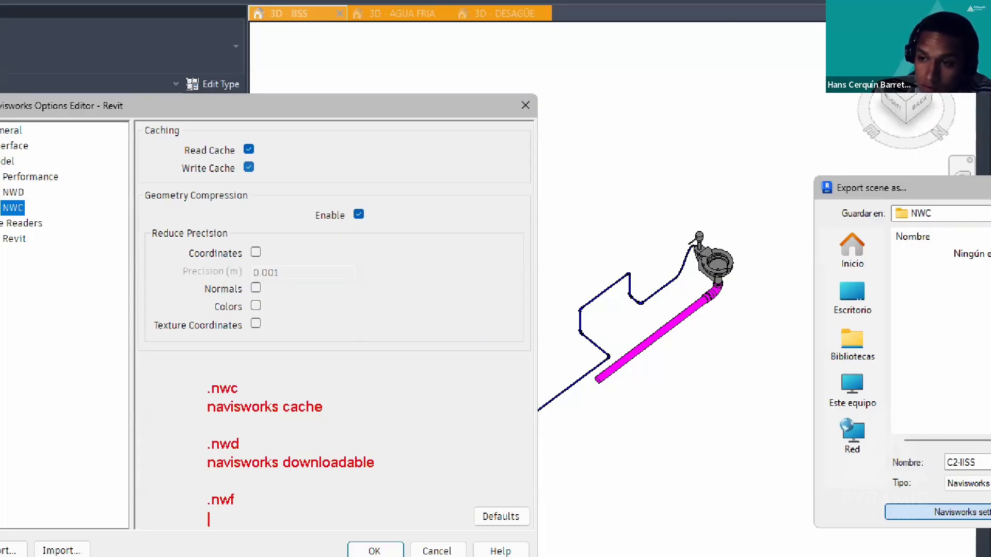
text(.)
key(BackSpace)
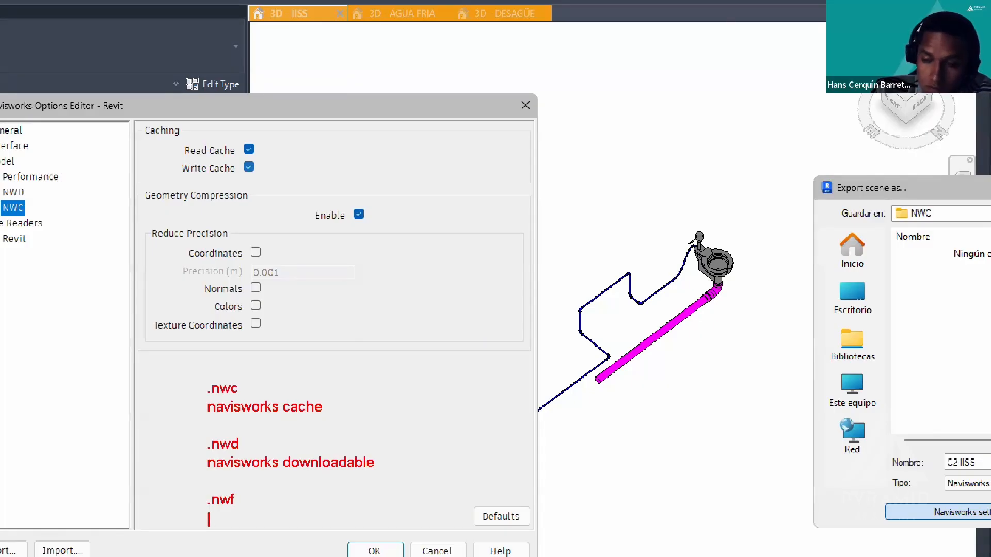
text(navisowrks)
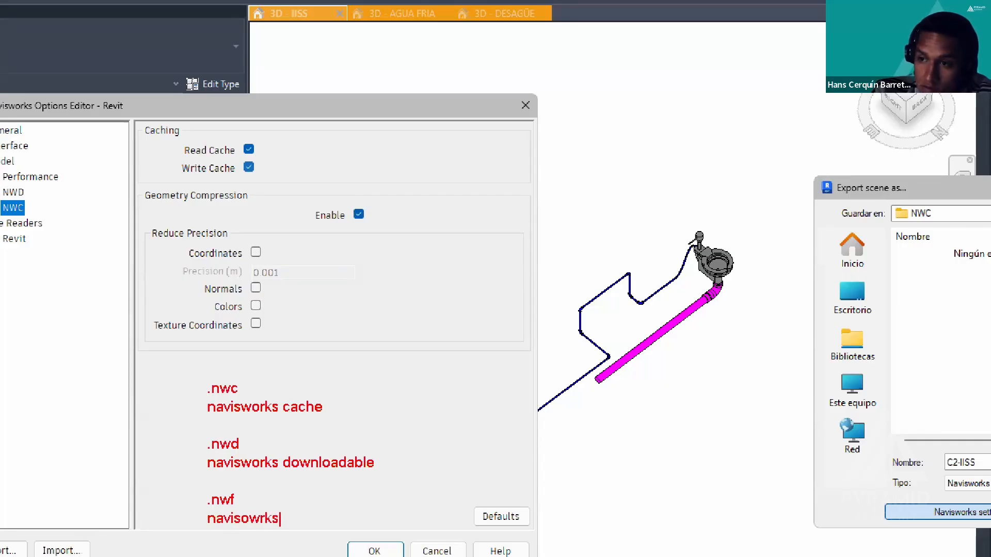
key(BackSpace)
key(BackSpace)
key(BackSpace)
key(BackSpace)
key(BackSpace)
text(wor)
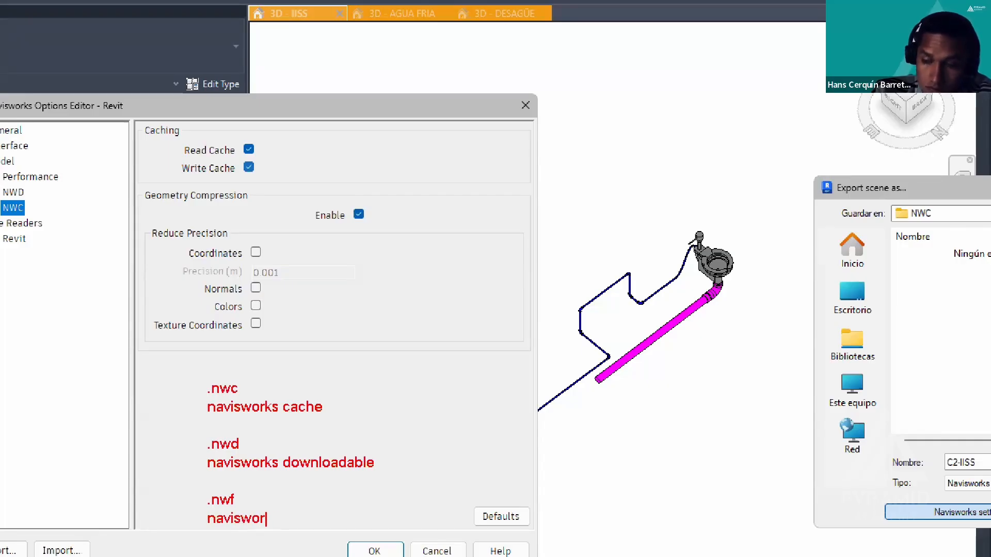
text(ks file st)
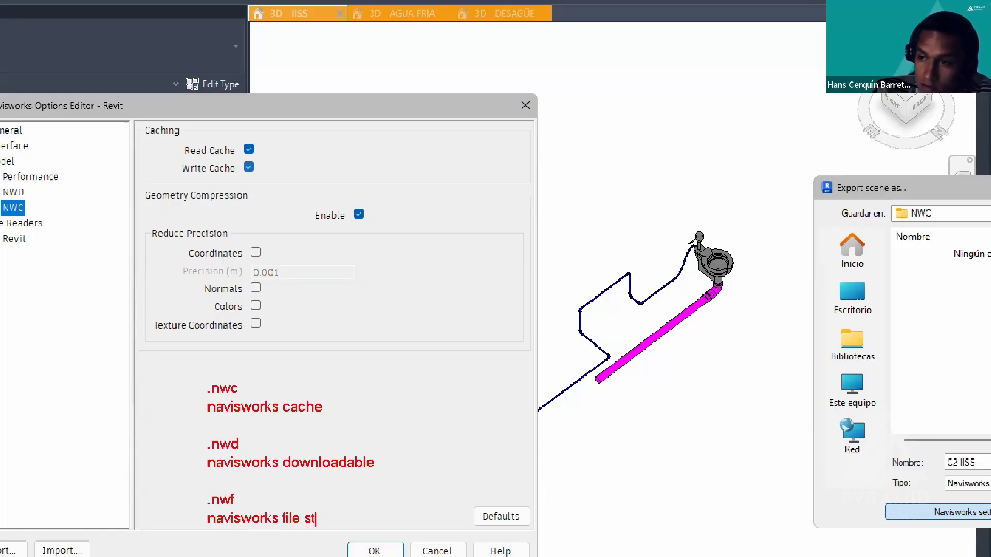
key(BackSpace)
text(e)
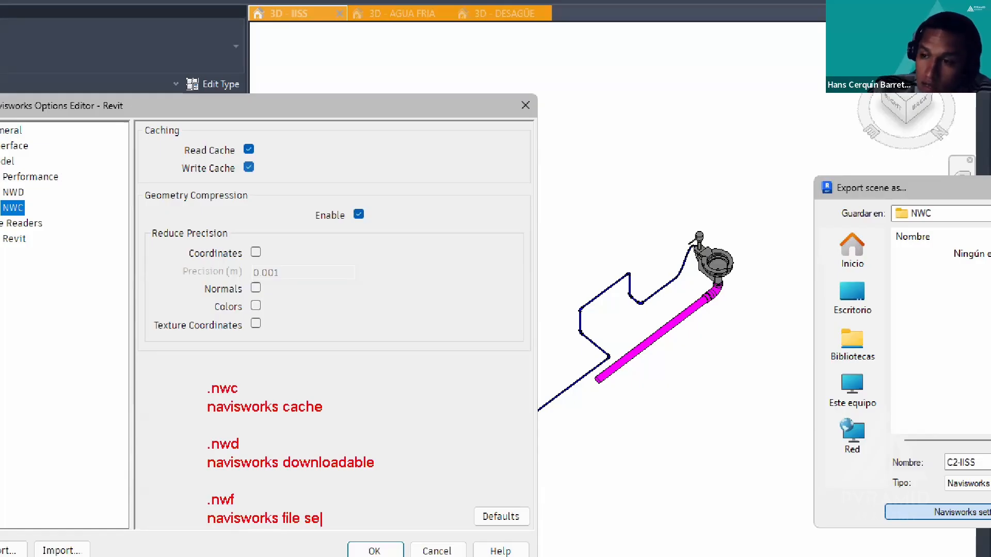
text(t)
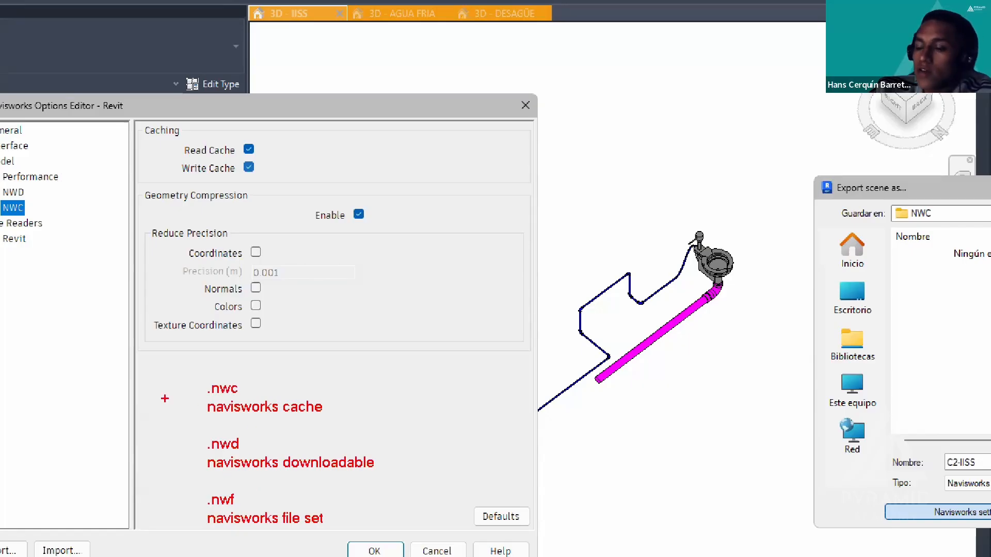
- Draw red boxes around the .nwc, .nwf and .nwd notes and check marks beside the .nwc and .nwd notes
drag(196, 372, 333, 418)
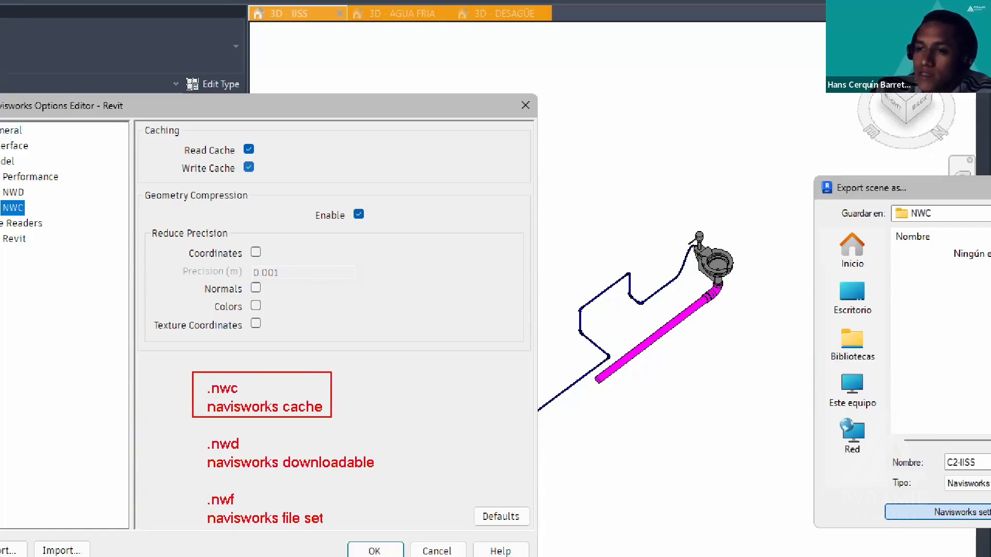
mouse_move(339, 383)
mouse_down()
mouse_move(352, 402)
mouse_move(436, 288)
mouse_up()
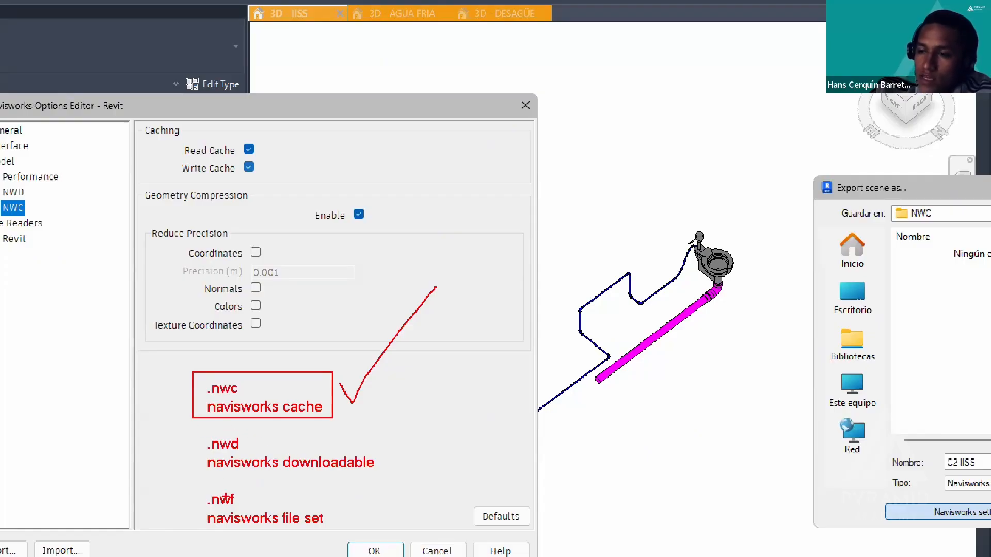
mouse_move(188, 474)
mouse_down()
mouse_move(272, 552)
mouse_move(350, 536)
mouse_up()
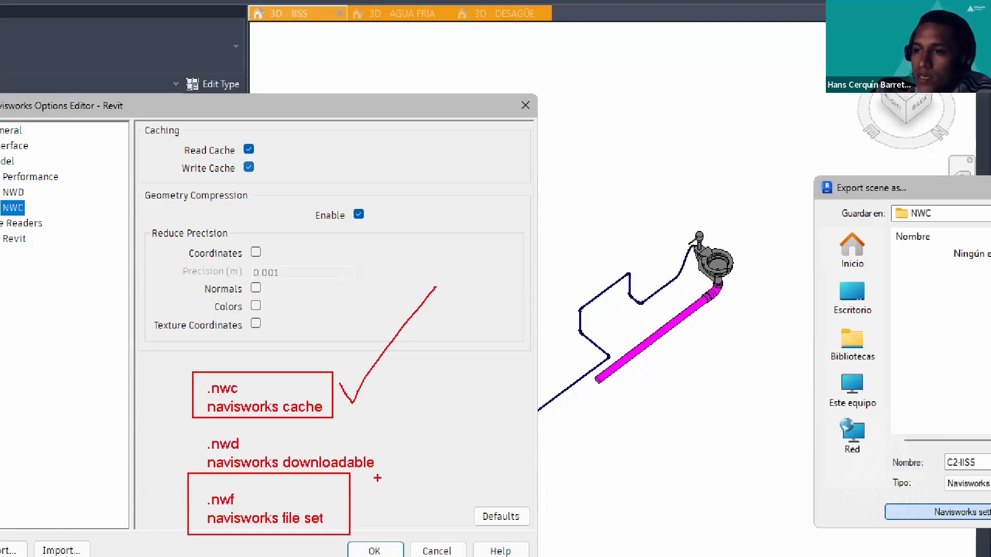
drag(405, 474, 183, 430)
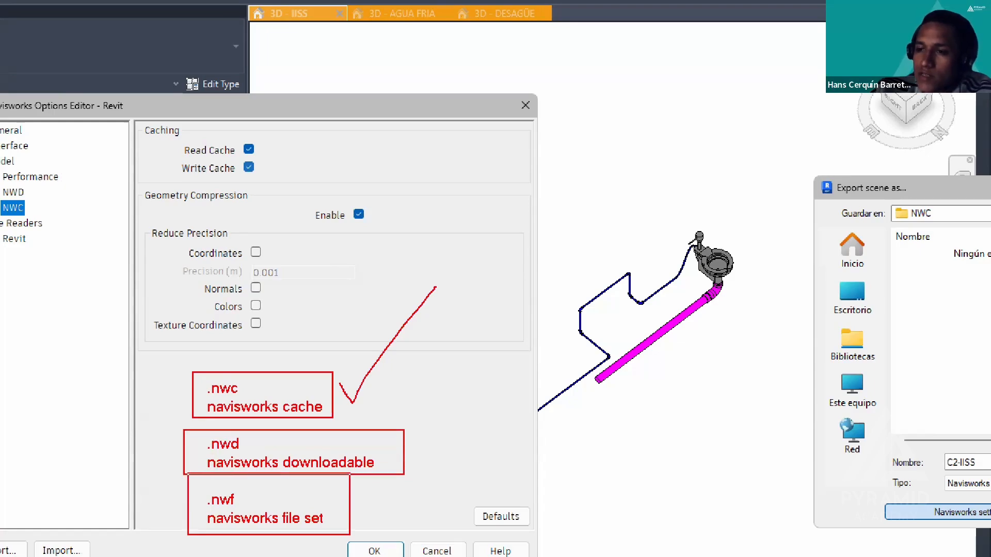
drag(391, 449, 466, 388)
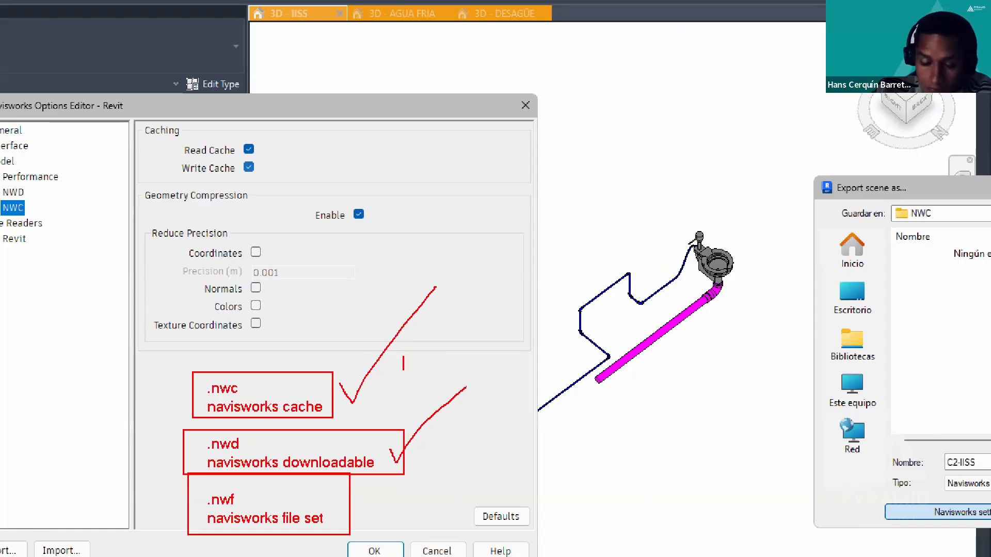
- Add the text label "revit" between the two red check marks
text(regv)
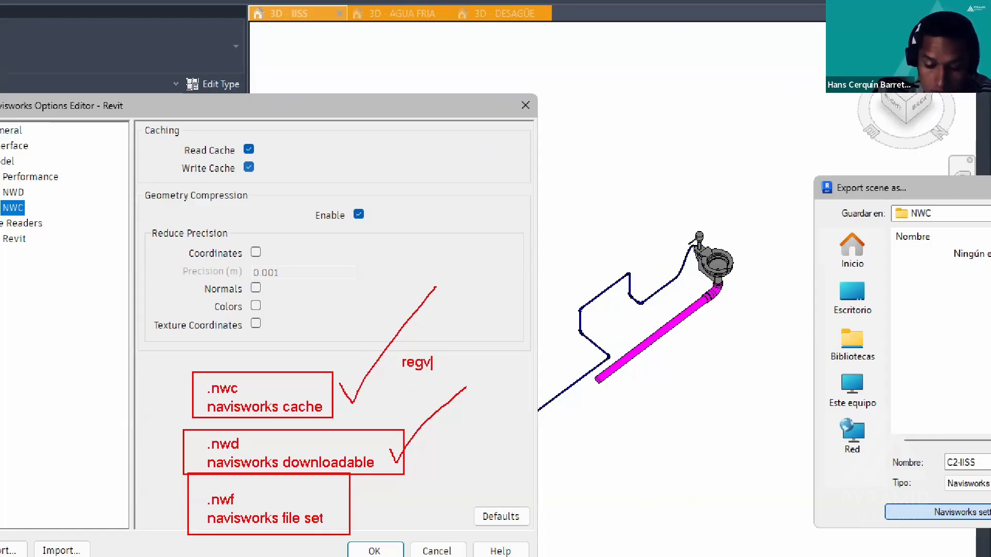
key(BackSpace)
key(BackSpace)
text(vit)
key(Escape)
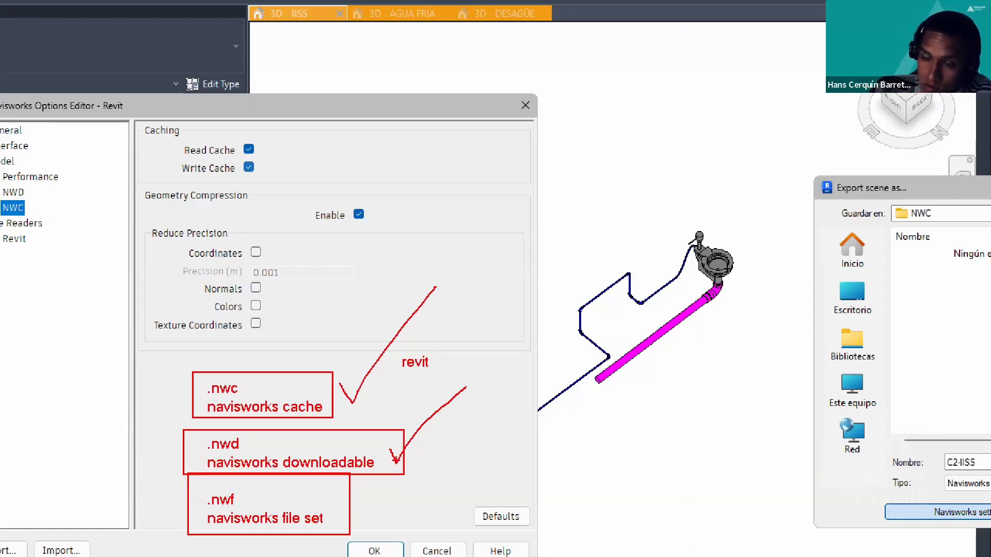
- Add the text label "navisworks" with "t" beneath it, beside the boxed .nwf note
key(t)
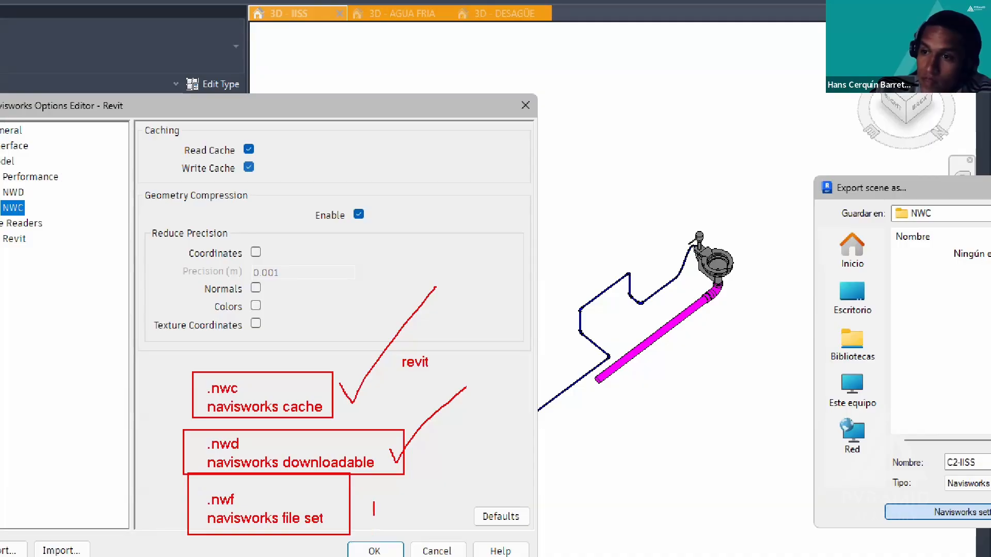
text(naviswore)
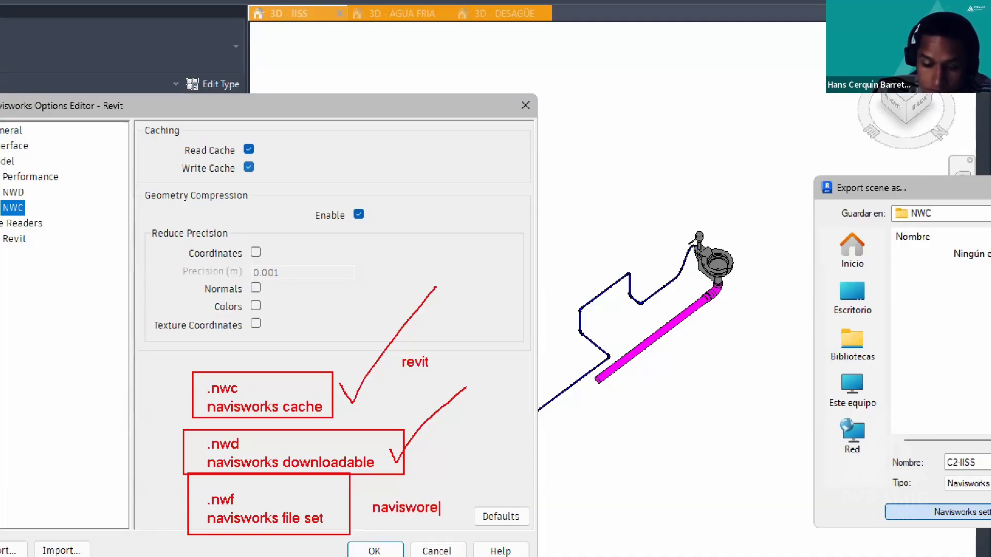
key(BackSpace)
text(ks)
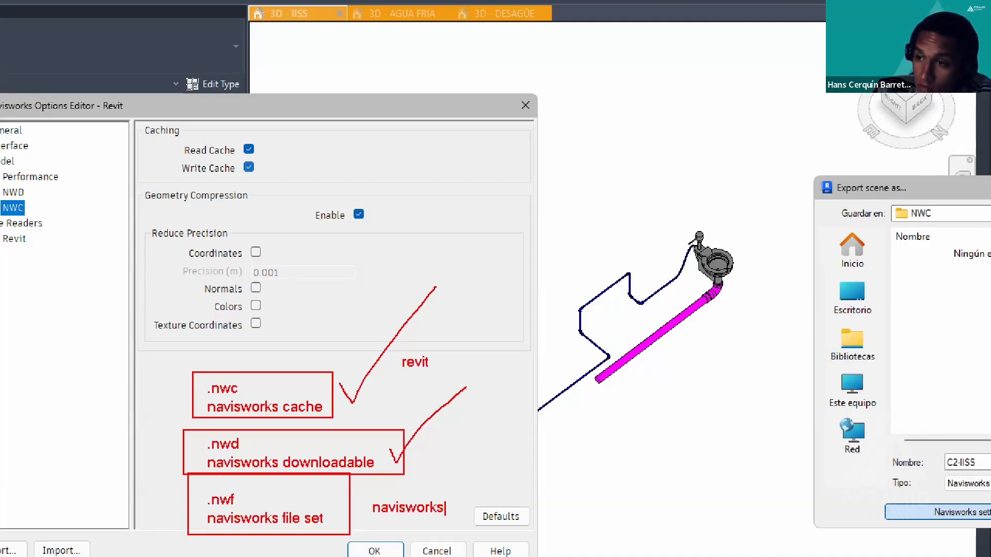
key(Return)
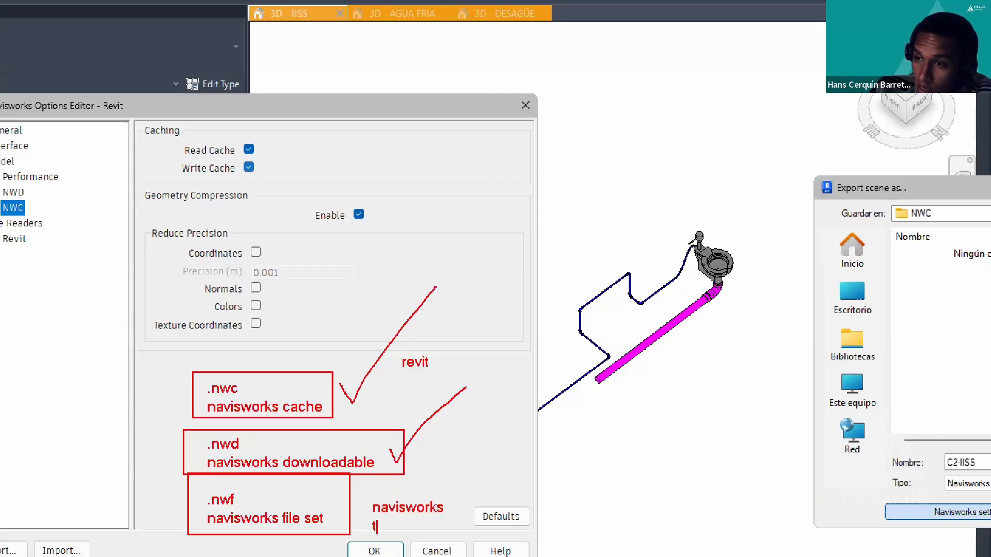
text(tt)
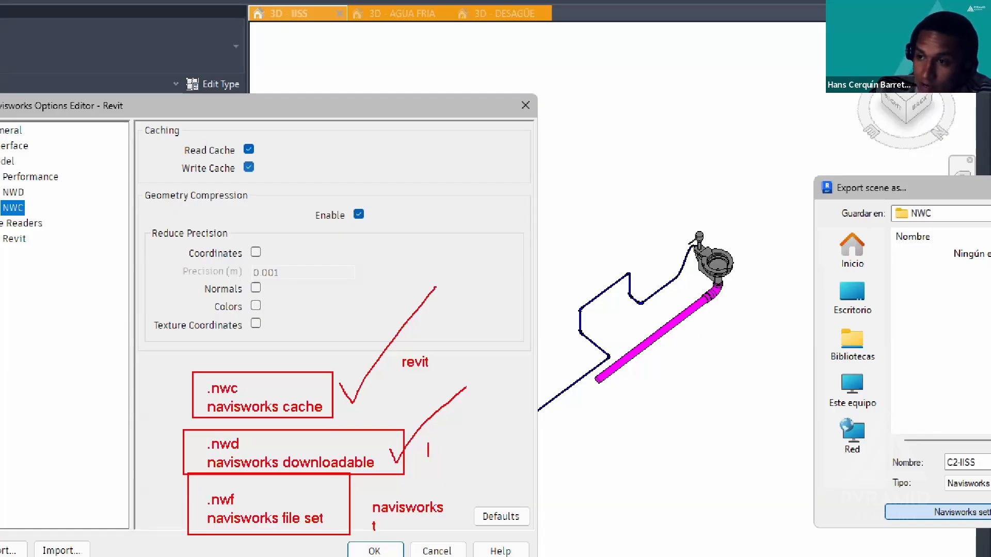
- Add the text label "descargable" beside the .nwd check mark and leave the annotation view
text(descargabnle)
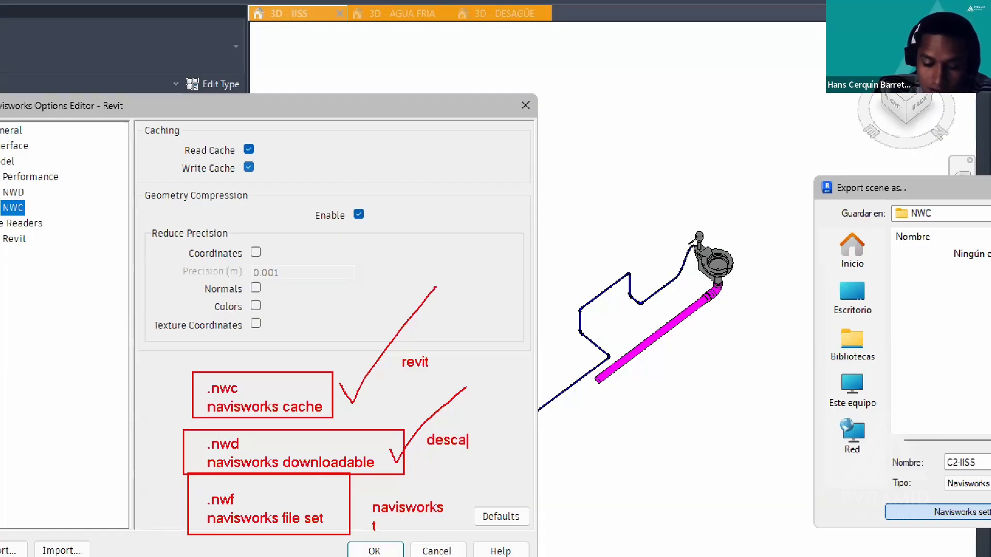
key(BackSpace)
key(BackSpace)
key(BackSpace)
key(BackSpace)
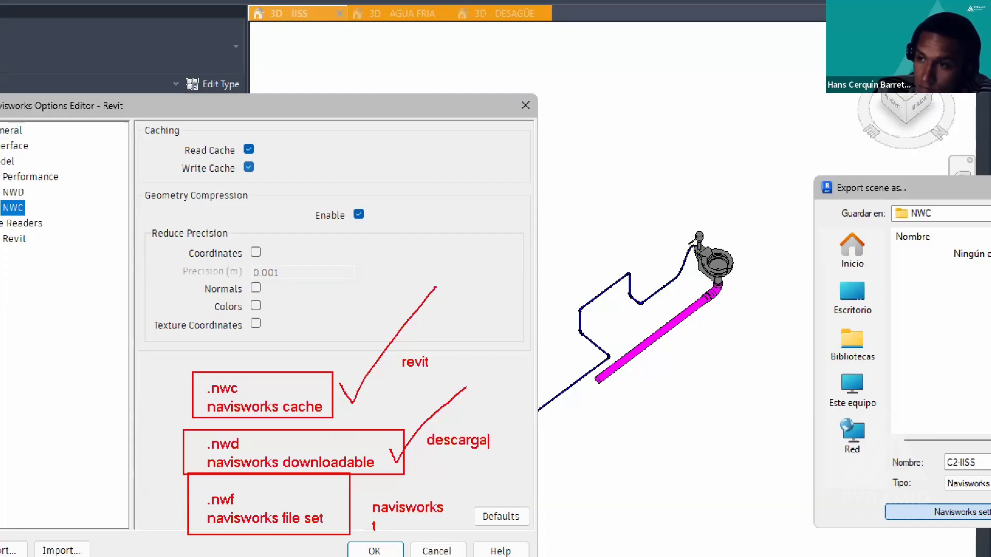
text(ble)
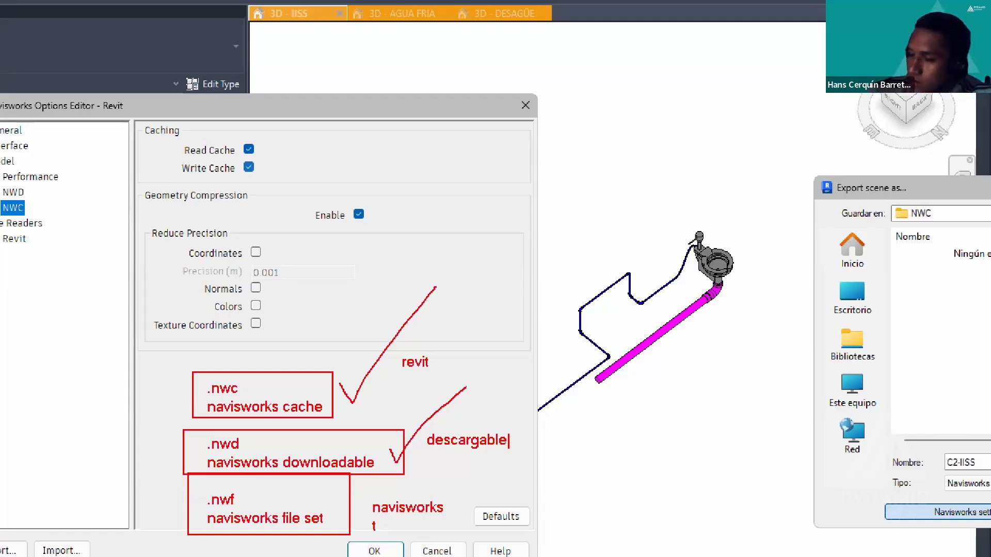
key(Escape)
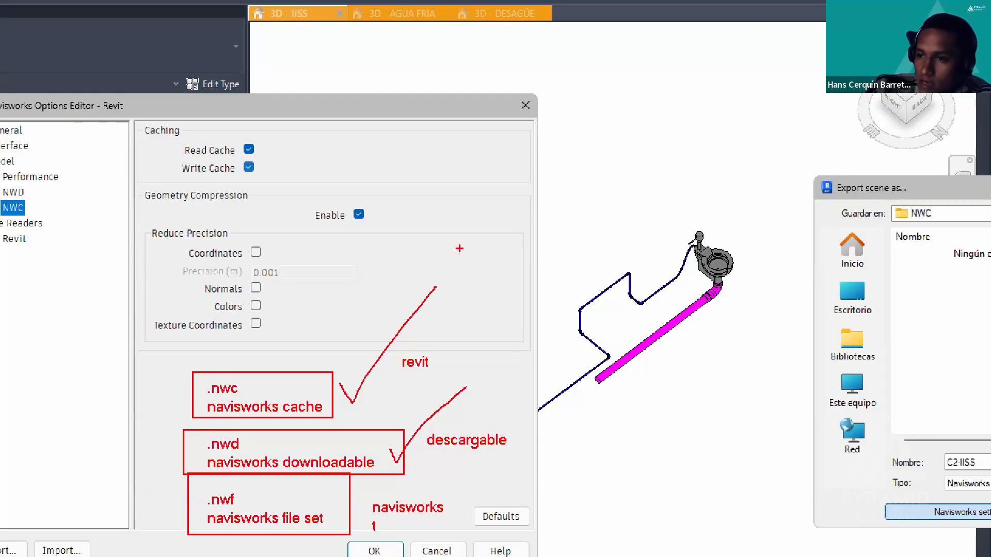
key(Escape)
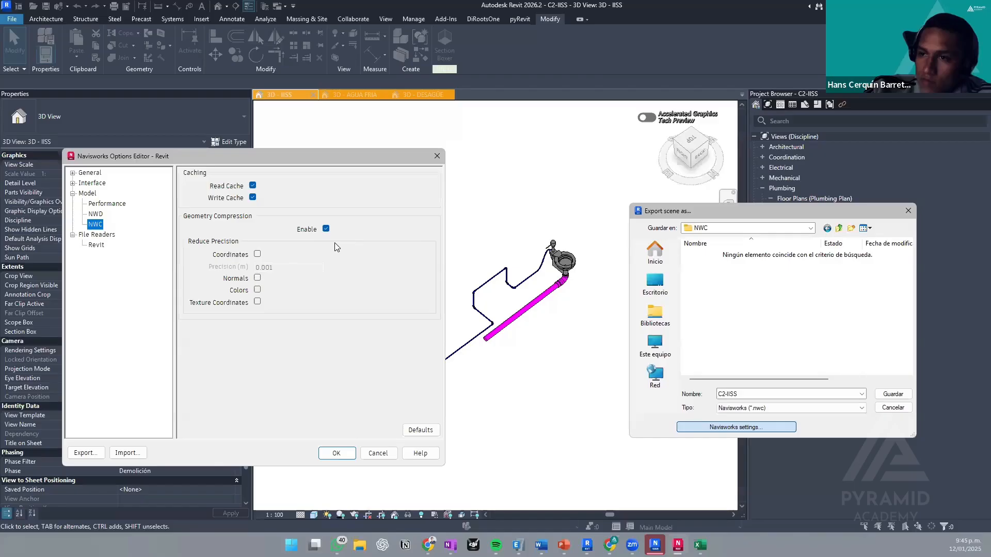
- Draw red boxes around Read Cache, Write Cache, Geometry Compression, the Reduce Precision options and the Reduce Precision heading in the NWC settings
key(ctrl+1)
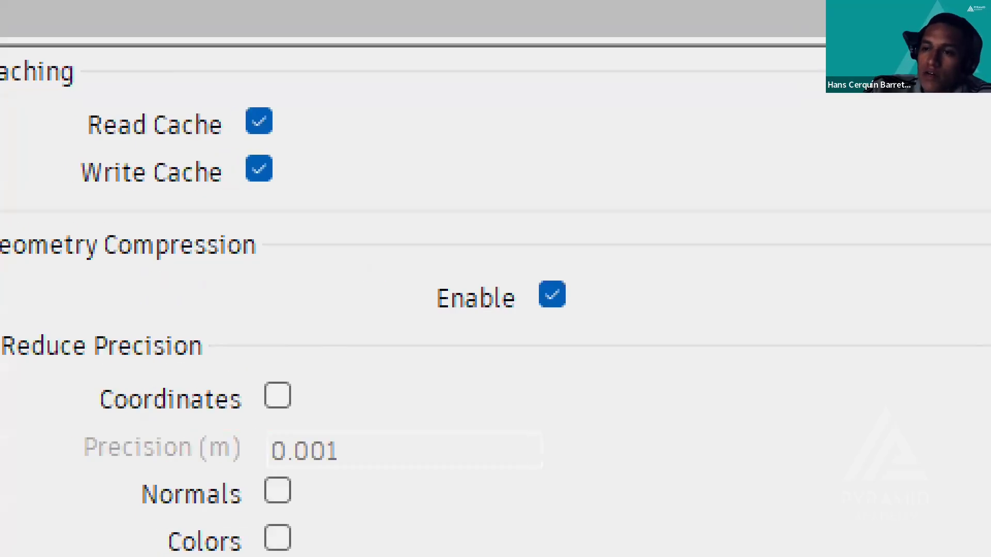
scroll(229, 241, down, 1)
click(226, 207)
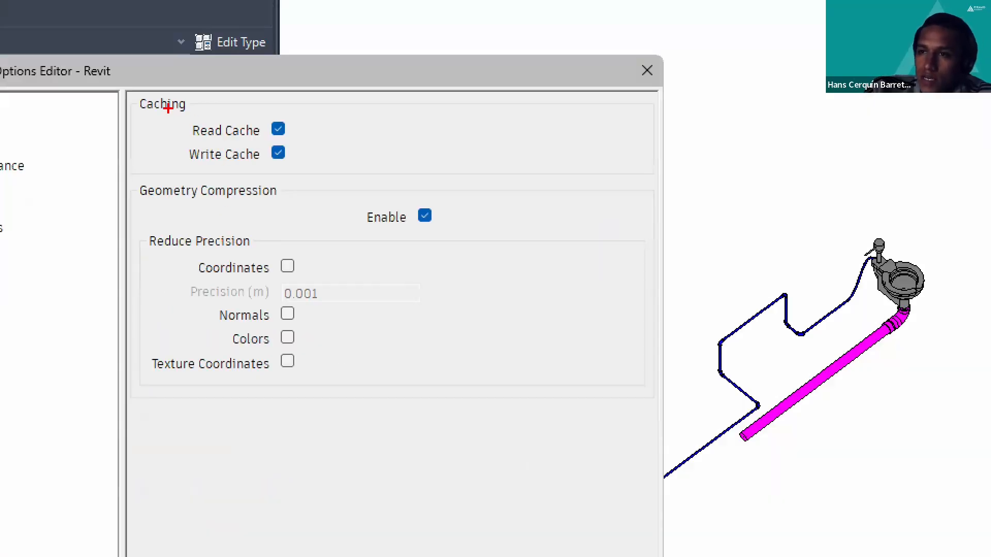
ctrl+drag(168, 108, 302, 143)
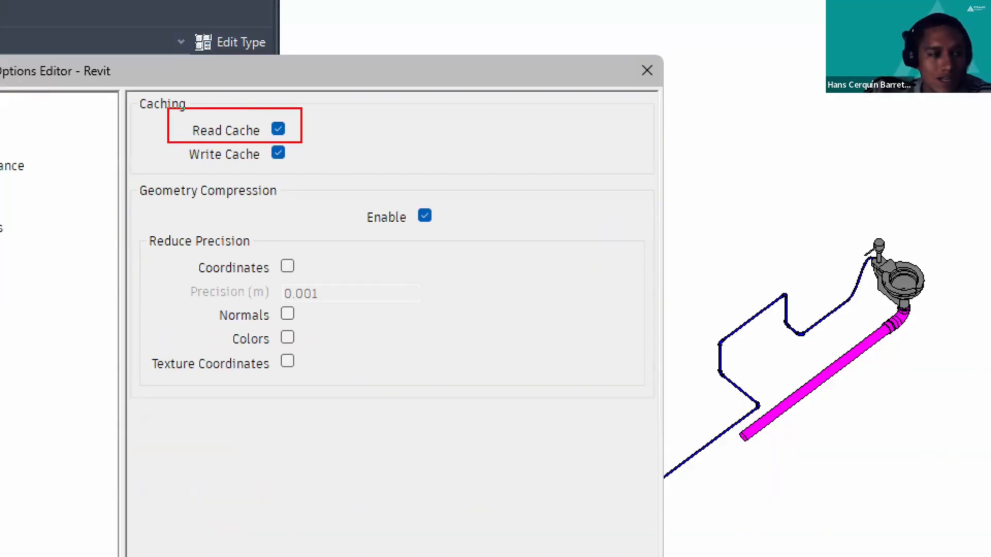
ctrl+drag(176, 139, 302, 172)
mouse_move(128, 167)
ctrl+mouse_down()
mouse_move(146, 181)
mouse_move(397, 229)
mouse_move(466, 230)
ctrl+mouse_up()
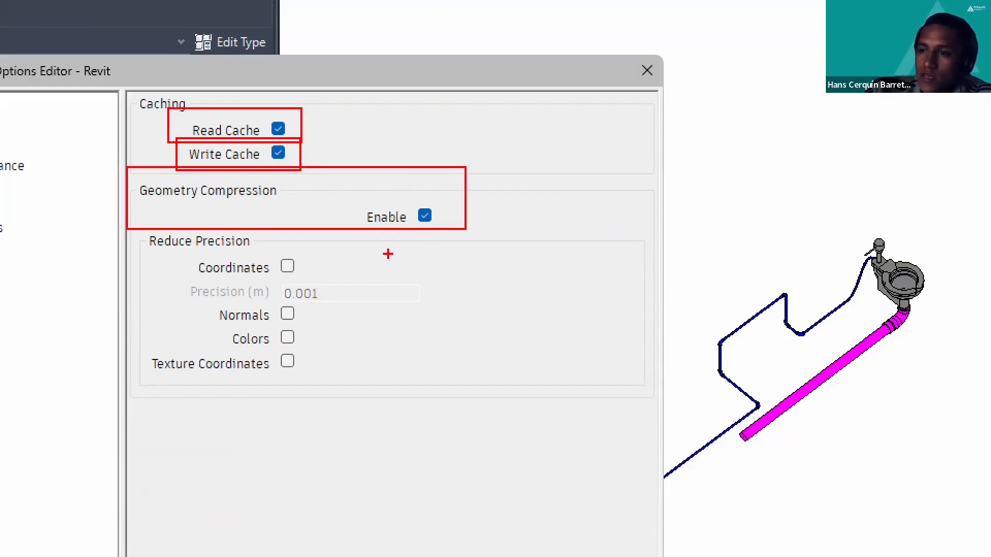
mouse_move(139, 219)
ctrl+mouse_down()
mouse_move(251, 370)
mouse_move(304, 385)
mouse_move(345, 382)
ctrl+mouse_up()
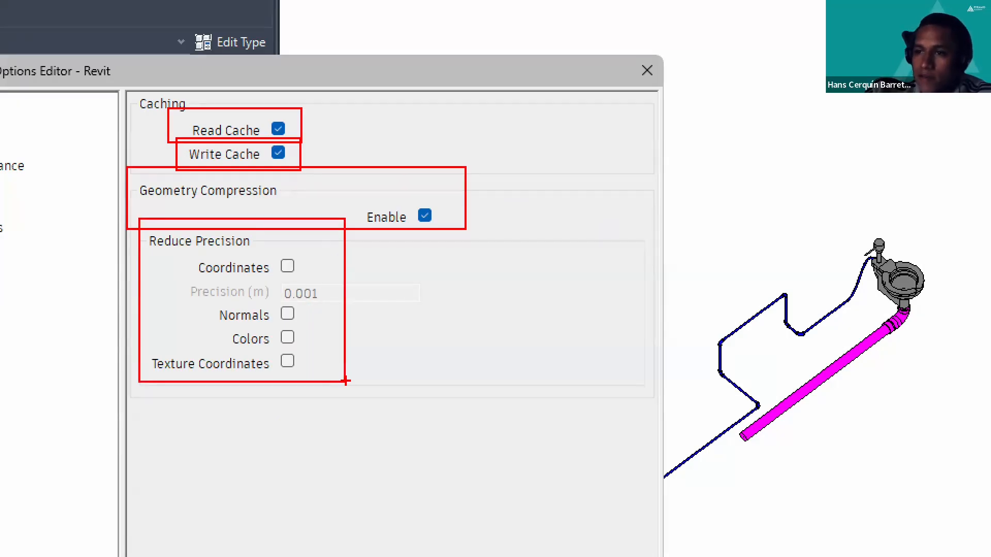
ctrl+drag(143, 228, 262, 251)
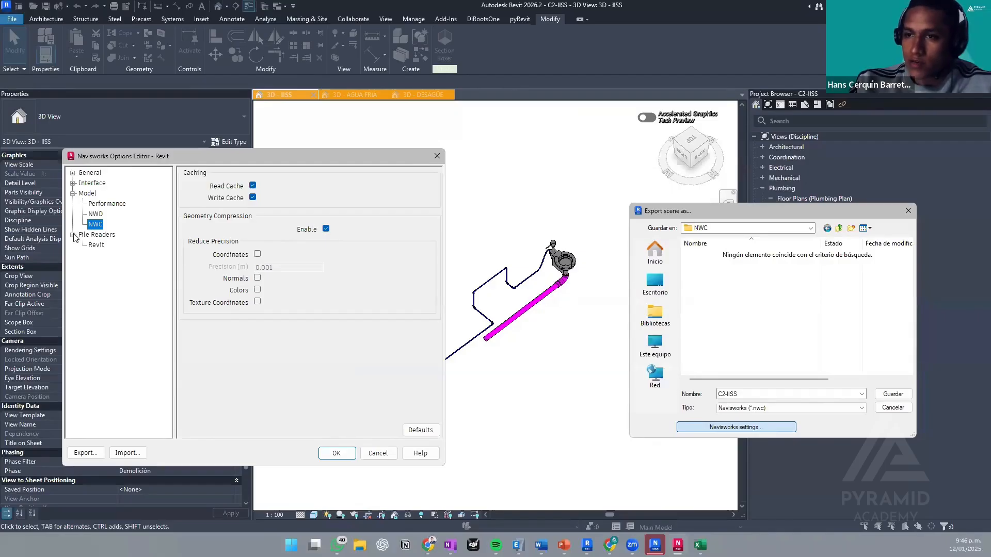
- In the Revit file reader settings, box the construction parts, element Ids, element parameters and linked CAD formats options, with a check mark beside element Ids
click(96, 246)
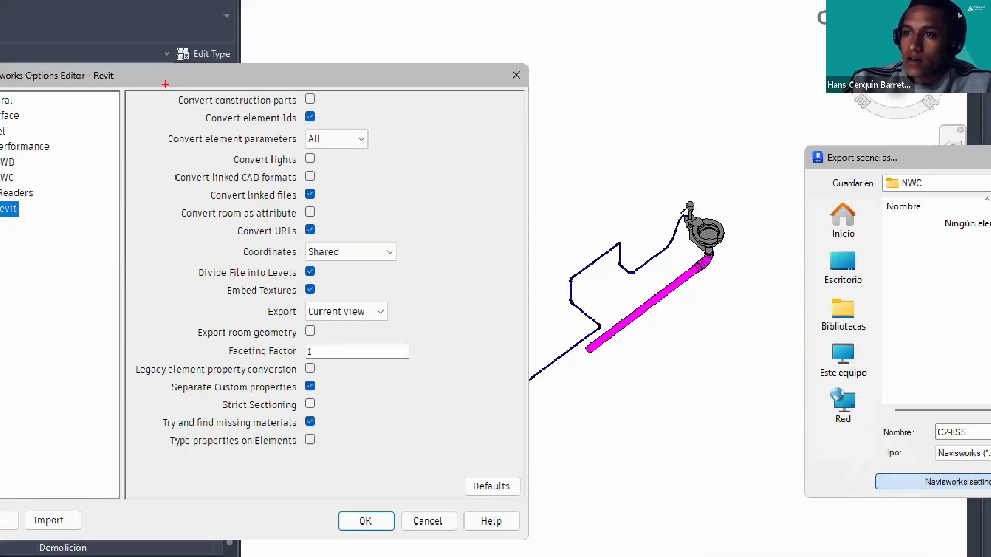
mouse_move(166, 83)
mouse_down()
mouse_move(217, 101)
mouse_move(327, 108)
mouse_up()
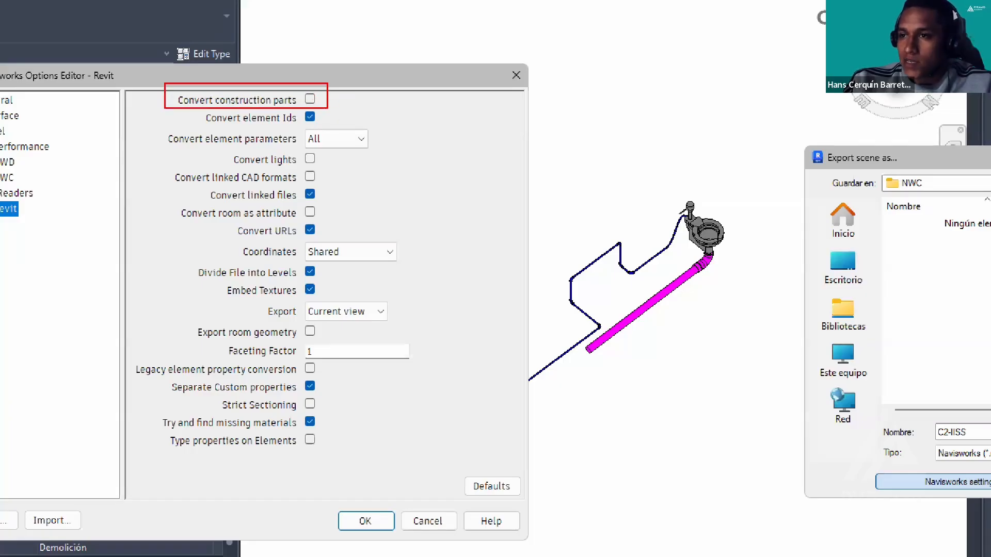
drag(336, 125, 190, 109)
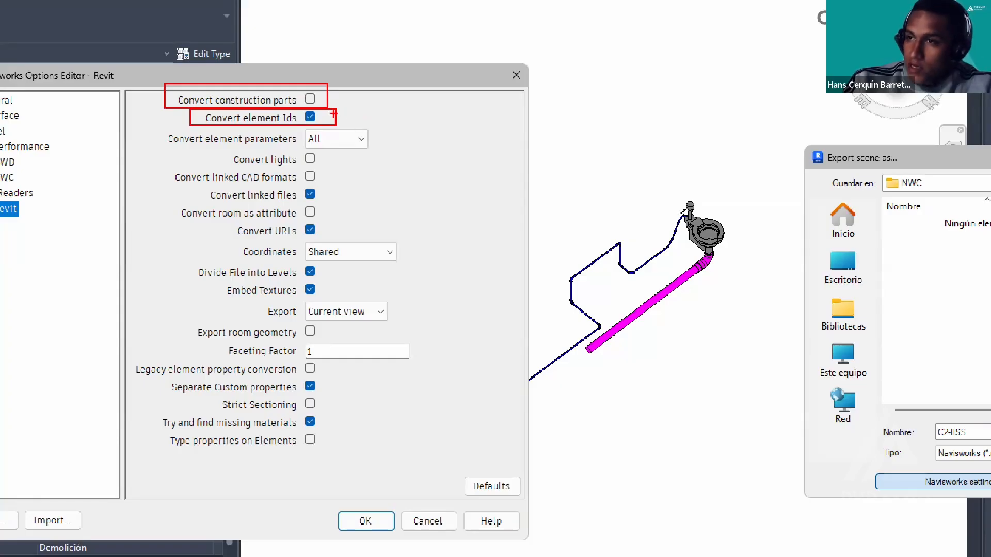
drag(348, 119, 385, 88)
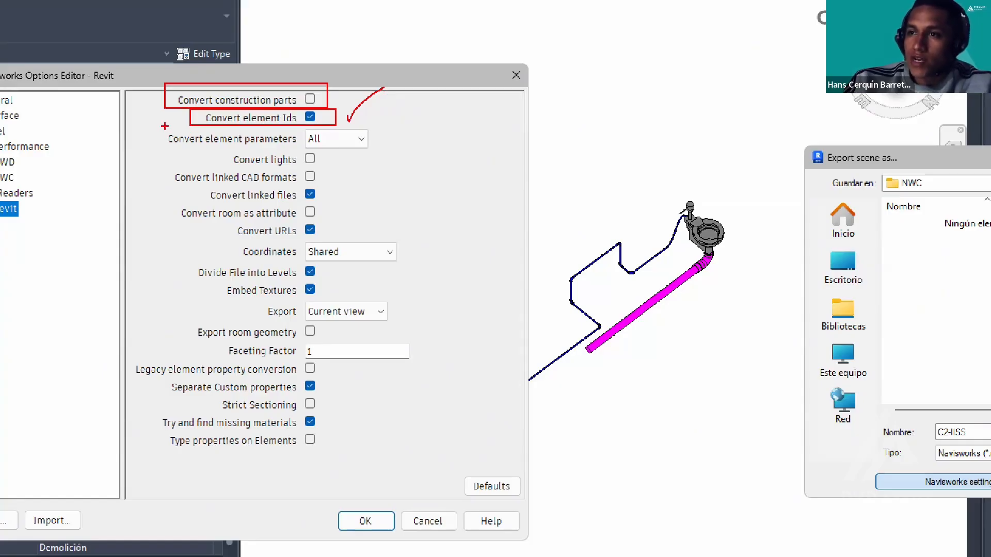
drag(165, 126, 381, 153)
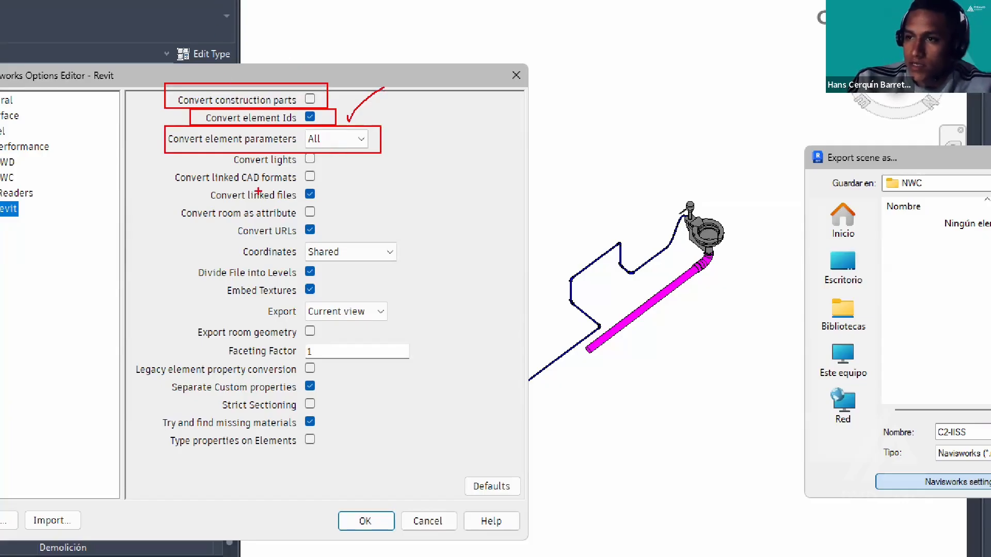
mouse_move(171, 168)
mouse_down()
mouse_move(308, 187)
mouse_move(390, 177)
mouse_up()
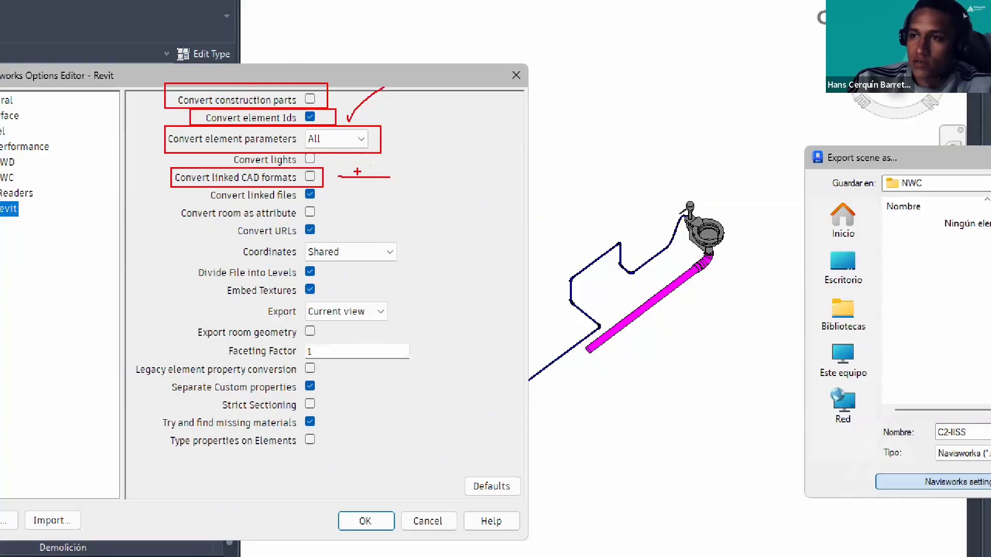
mouse_move(359, 169)
mouse_down()
mouse_move(349, 183)
mouse_move(369, 180)
mouse_up()
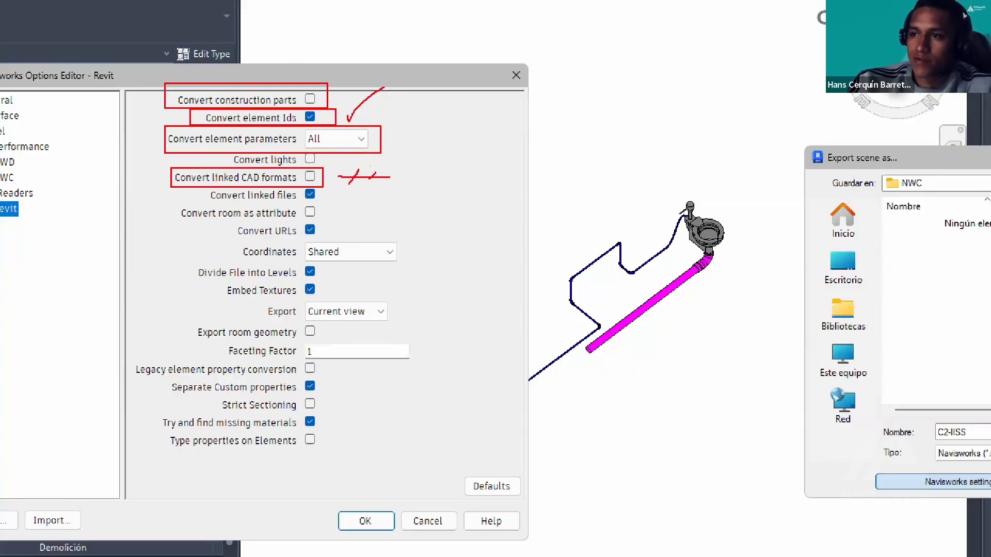
key(ctrl+z)
key(ctrl+z)
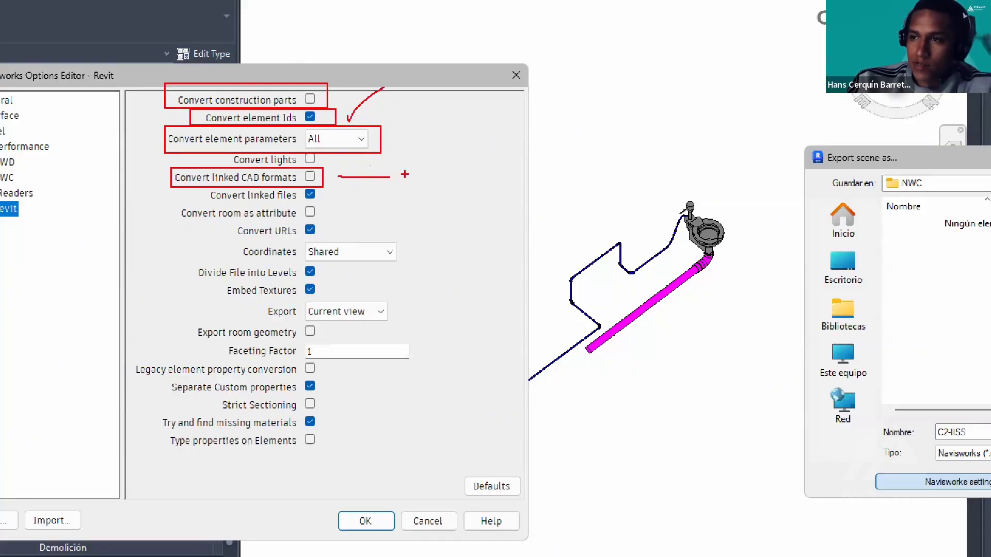
key(ctrl+z)
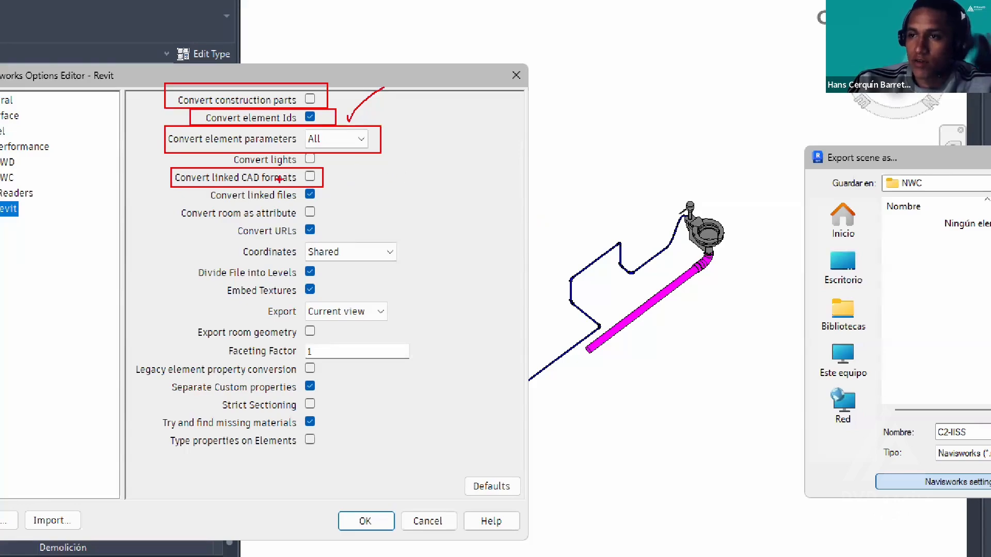
- Box Convert linked files and Convert room as attribute, mark crosses beside linked CAD formats and room as attribute, and draw a thin rectangle alongside
mouse_move(326, 178)
mouse_down()
mouse_move(341, 180)
mouse_move(327, 187)
mouse_up()
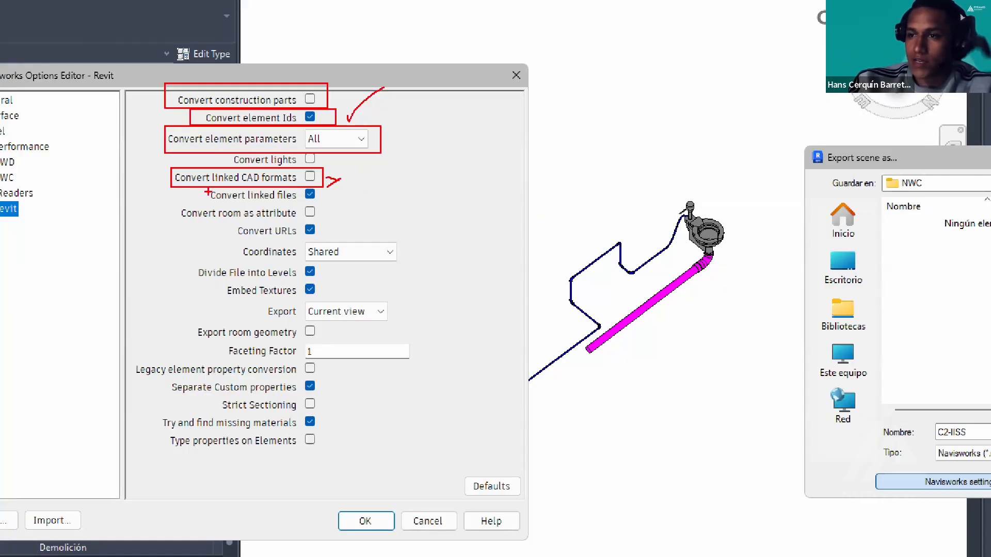
mouse_move(205, 188)
mouse_down()
mouse_move(322, 202)
mouse_move(316, 195)
mouse_up()
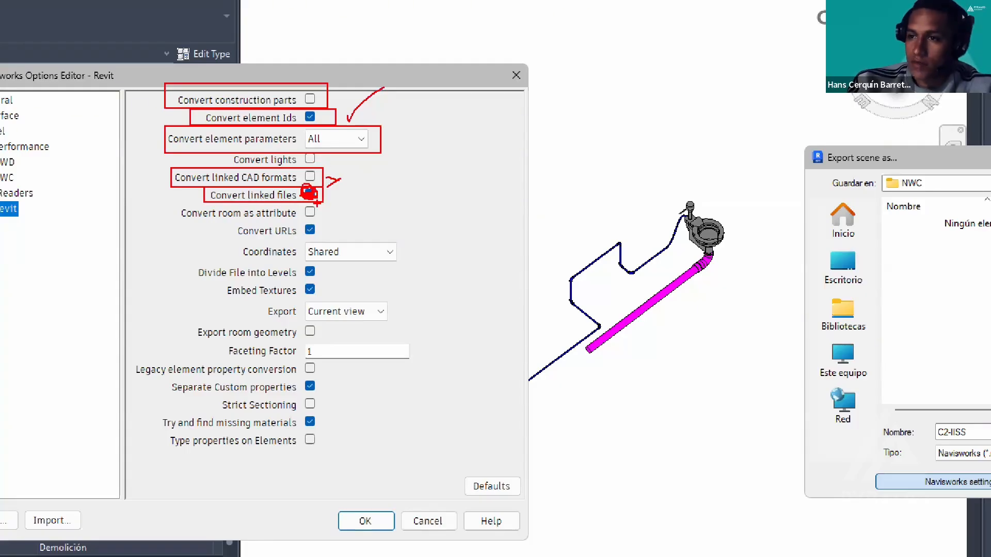
mouse_move(175, 201)
mouse_down()
mouse_move(326, 224)
mouse_move(480, 216)
mouse_up()
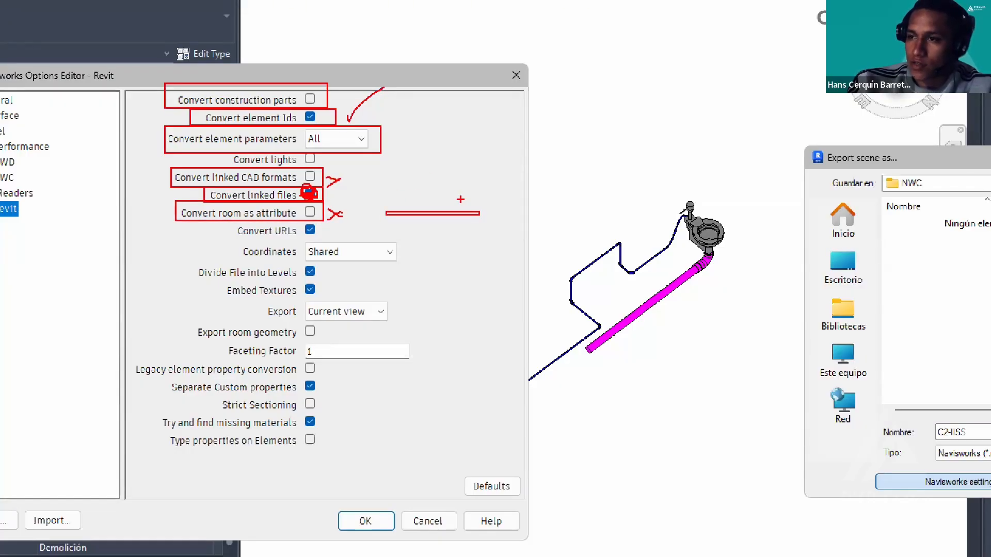
- Sketch a red floor-plan rectangle below the thin rectangle, divided into three rooms along its upper edge and two narrow ones along its lower edge
mouse_move(406, 246)
mouse_down()
mouse_move(496, 358)
mouse_move(524, 347)
mouse_up()
drag(406, 247, 455, 296)
mouse_move(486, 252)
mouse_down()
mouse_move(501, 290)
mouse_move(523, 297)
mouse_move(471, 300)
mouse_move(478, 348)
mouse_up()
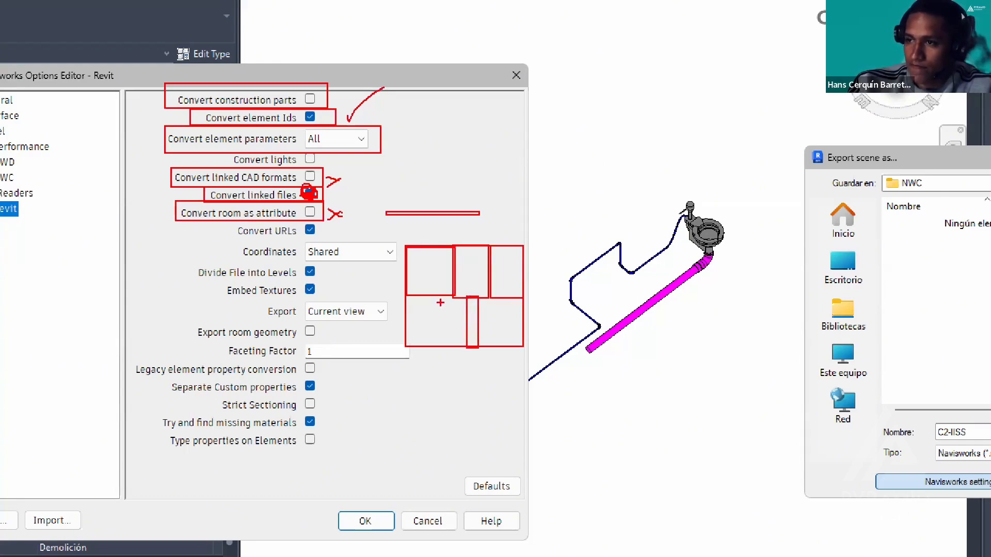
mouse_move(420, 296)
mouse_down()
mouse_move(432, 329)
mouse_move(406, 346)
mouse_up()
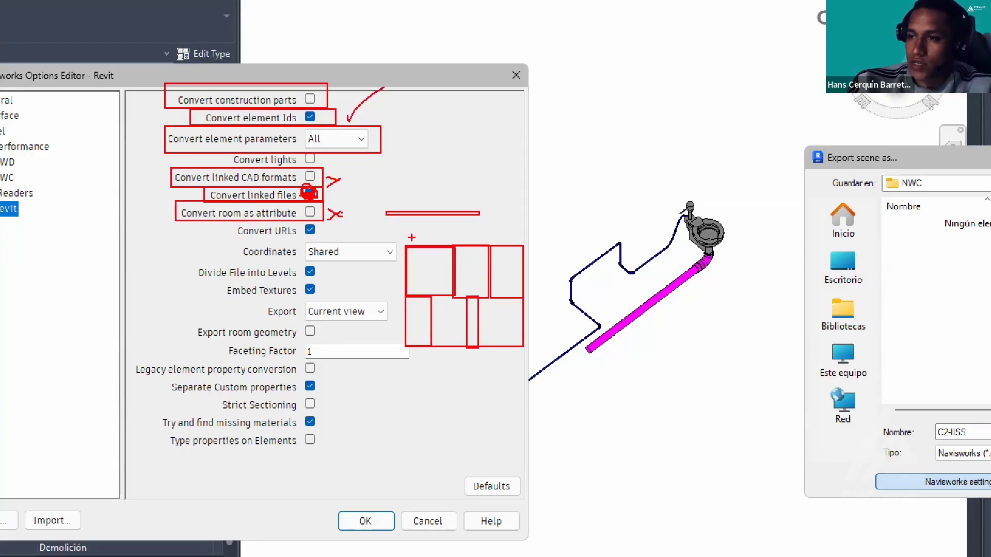
mouse_move(401, 238)
mouse_down()
mouse_move(445, 305)
mouse_move(454, 294)
mouse_up()
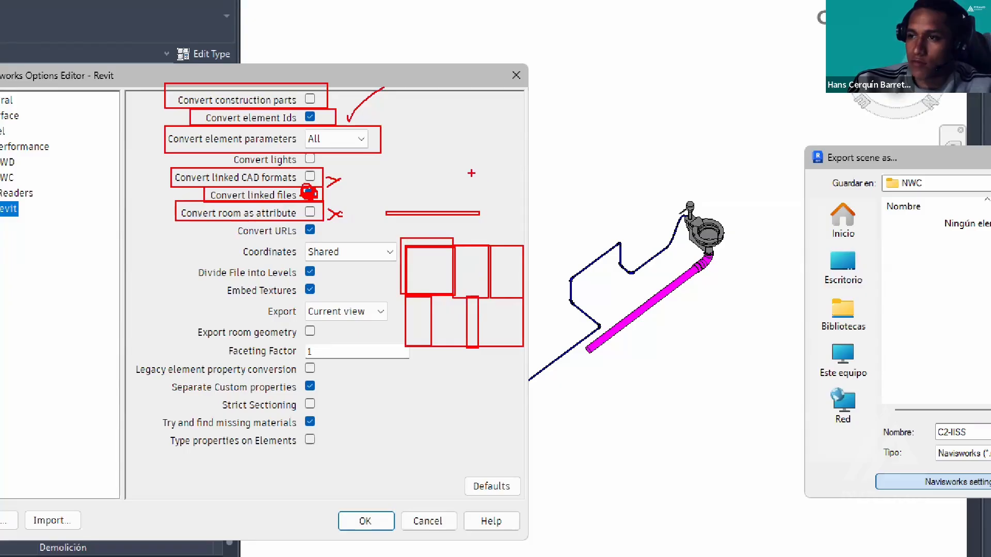
drag(446, 188, 487, 189)
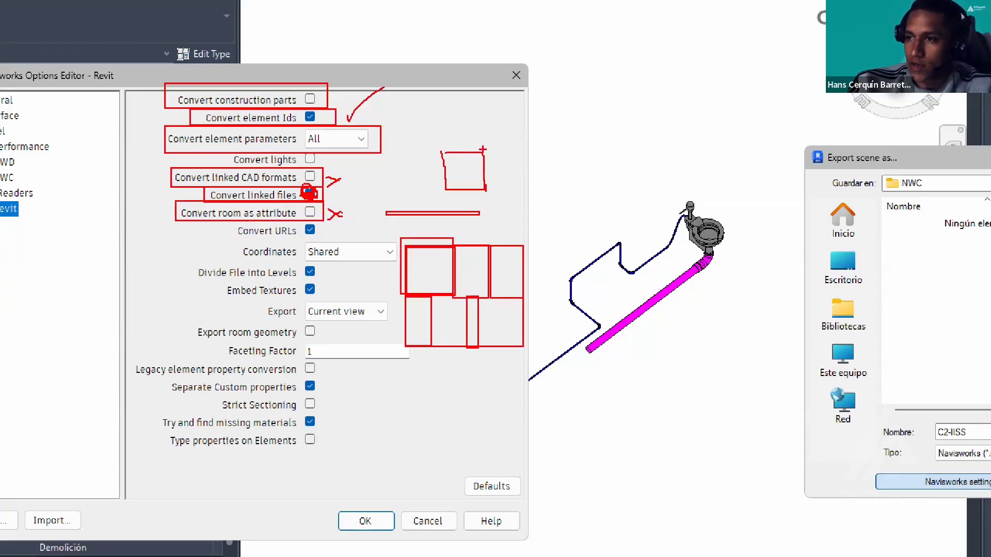
mouse_move(494, 139)
mouse_down()
mouse_move(513, 129)
mouse_move(514, 172)
mouse_up()
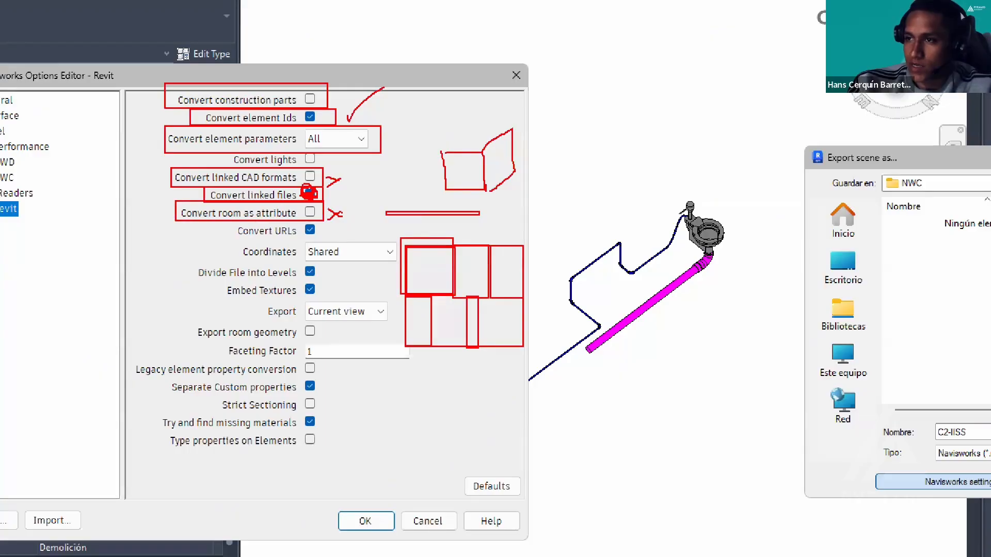
mouse_move(445, 152)
mouse_down()
mouse_move(478, 127)
mouse_move(506, 133)
mouse_up()
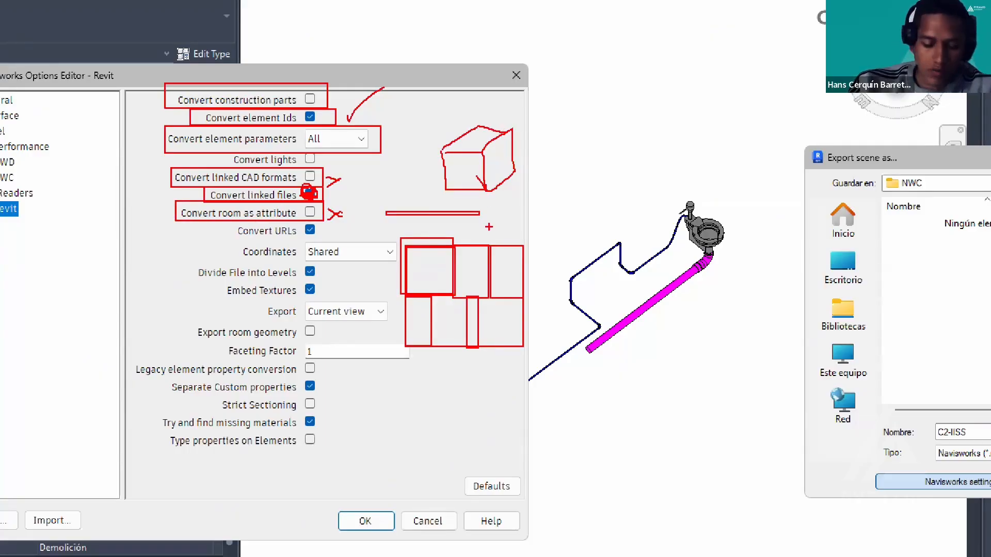
key(ctrl+z)
key(ctrl+z)
key(ctrl+z)
key(ctrl+z)
key(ctrl+z)
key(ctrl+z)
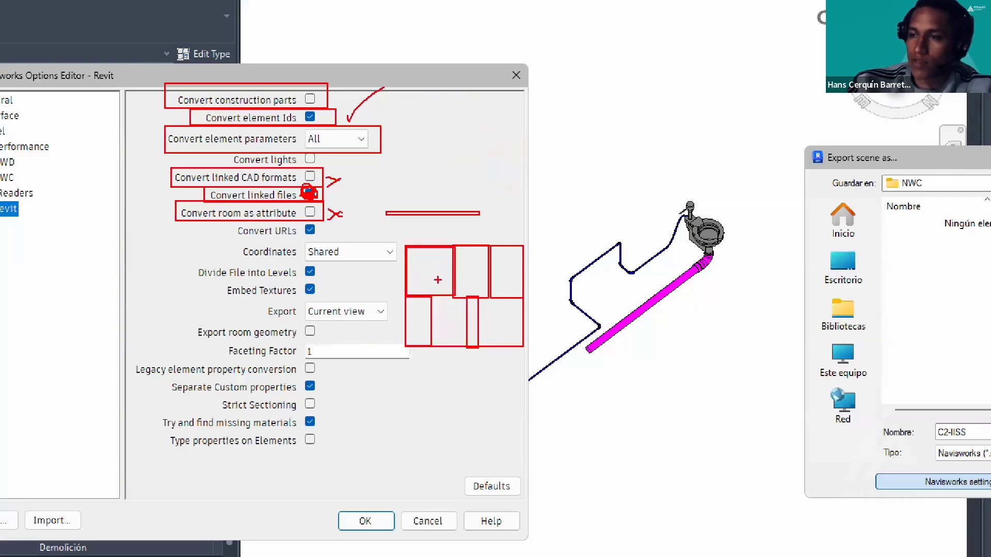
- Cross out the floor-plan sketch, box Convert URLs, Coordinates and Divide File into Levels in red, and exit the annotation view
mouse_move(417, 252)
mouse_down()
mouse_move(481, 298)
mouse_move(450, 308)
mouse_up()
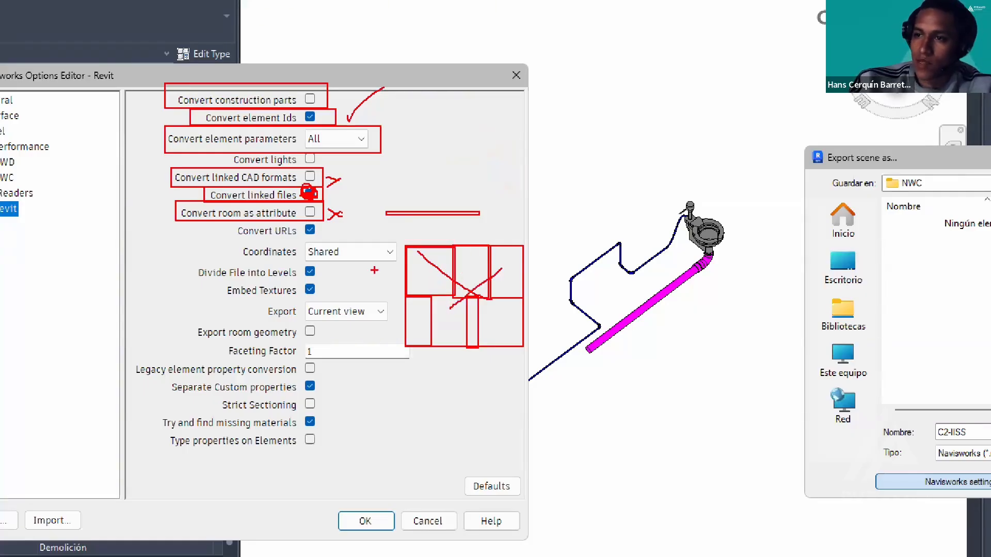
drag(239, 222, 321, 239)
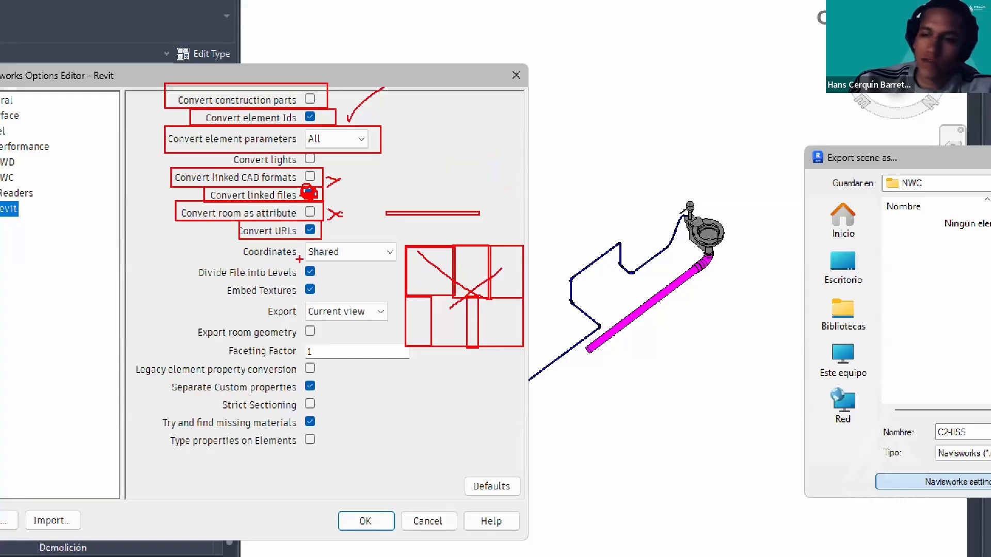
drag(230, 240, 402, 266)
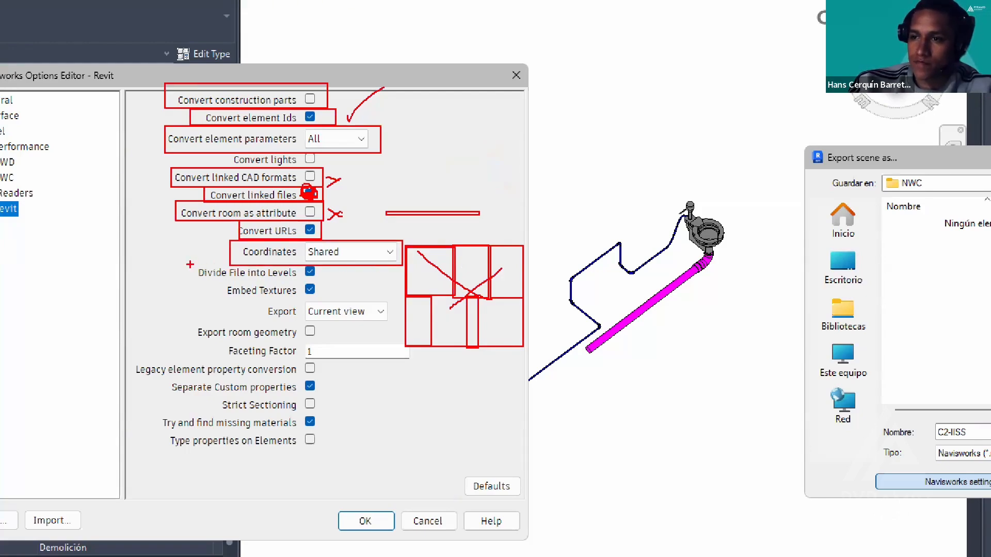
drag(189, 263, 326, 283)
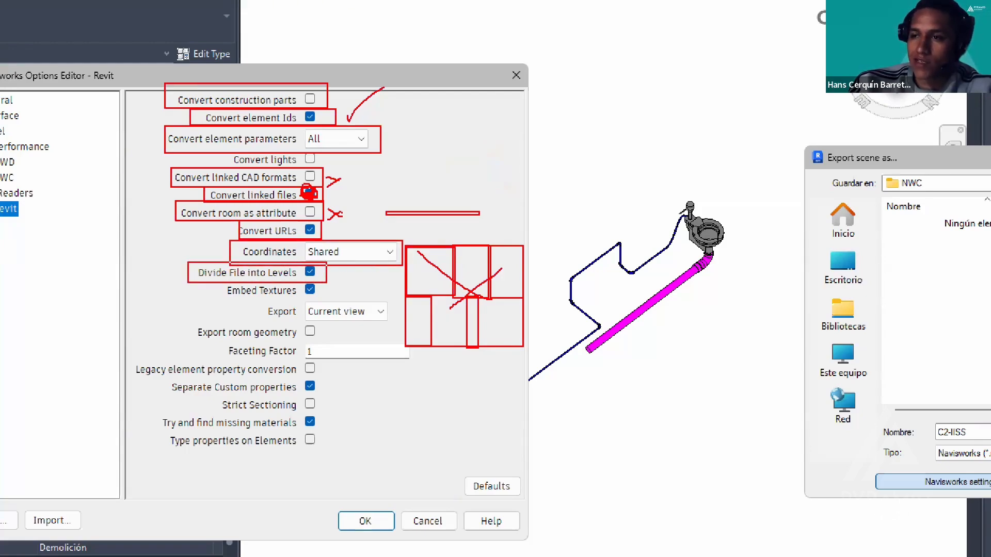
key(Escape)
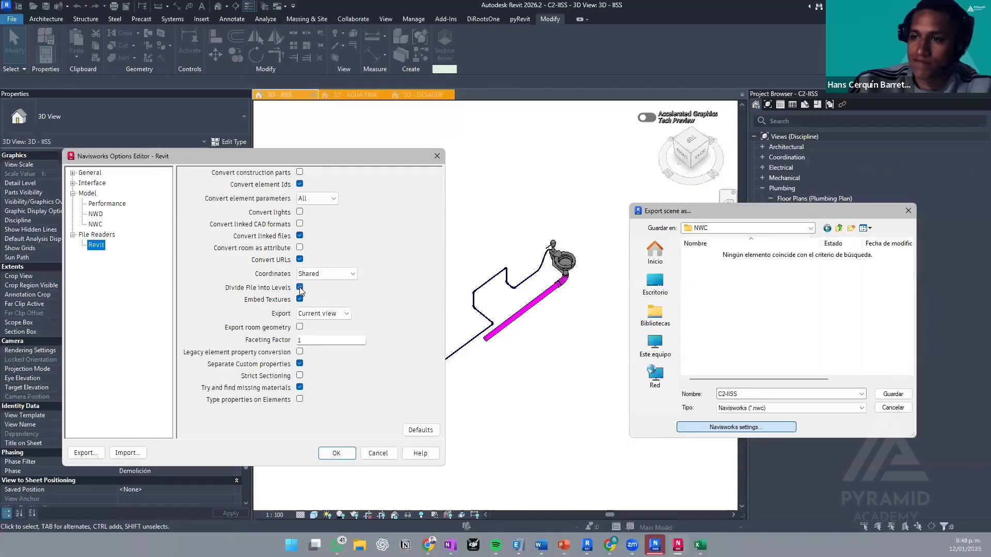
- Disable Divide File into Levels and Convert linked files in the Revit file reader options
click(300, 288)
key(ctrl+1)
key(Escape)
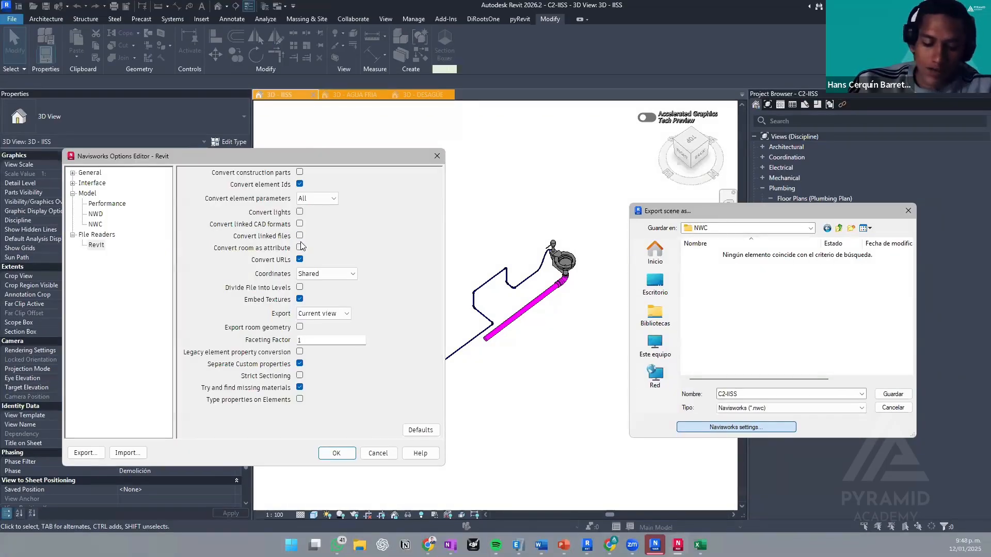
- Draw red boxes around Export, Export room geometry and Faceting Factor, with a cross beside Export room geometry
key(ctrl+1)
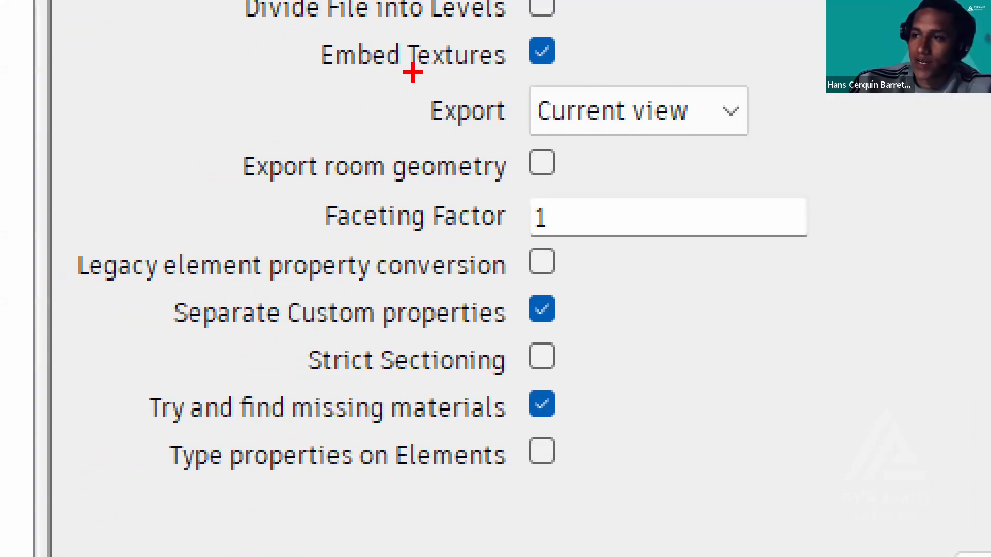
mouse_move(408, 76)
ctrl+mouse_down()
mouse_move(717, 147)
mouse_move(776, 139)
ctrl+mouse_up()
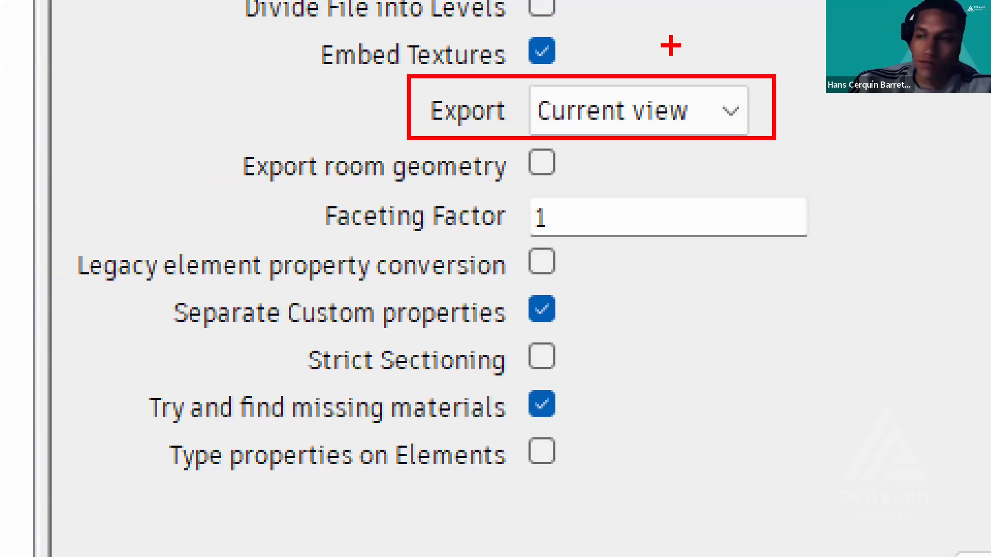
mouse_move(244, 146)
ctrl+mouse_down()
mouse_move(567, 195)
mouse_move(624, 147)
ctrl+mouse_up()
mouse_move(589, 181)
mouse_down()
mouse_move(613, 165)
mouse_move(586, 182)
mouse_up()
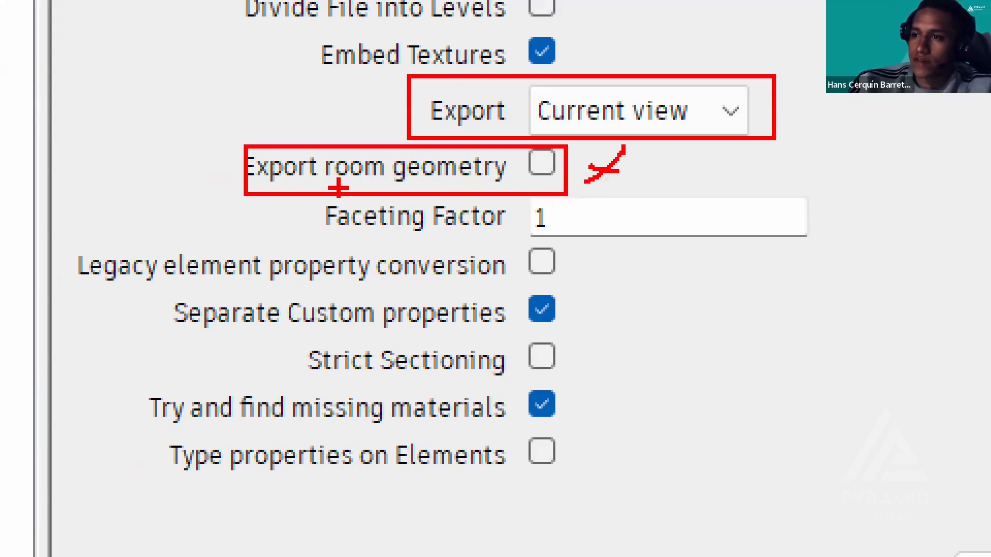
mouse_move(324, 189)
ctrl+mouse_down()
mouse_move(581, 243)
mouse_move(568, 240)
ctrl+mouse_up()
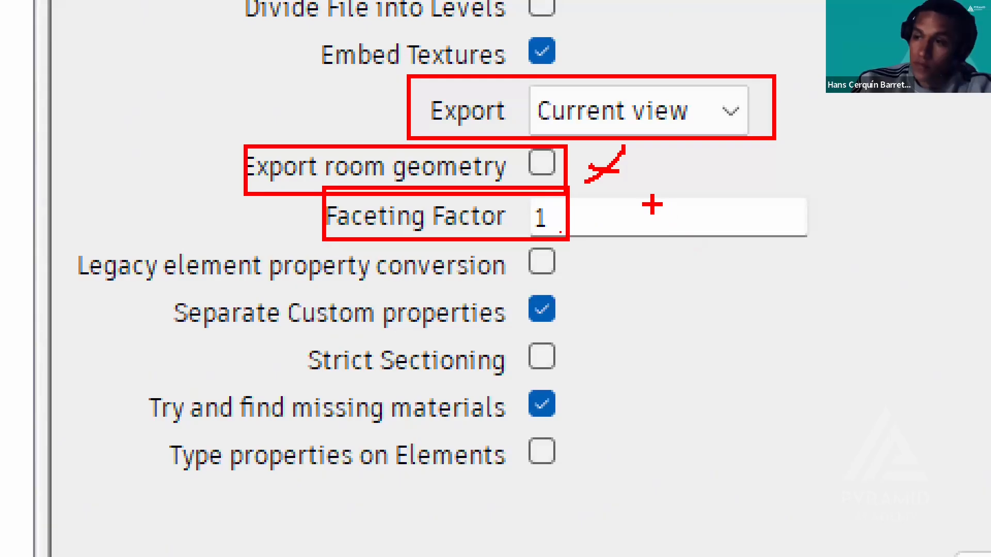
- Box Legacy element property conversion and Separate Custom properties in red, undoing the stroke made beside the legacy option
mouse_move(69, 242)
mouse_down()
mouse_move(586, 278)
mouse_move(577, 285)
mouse_up()
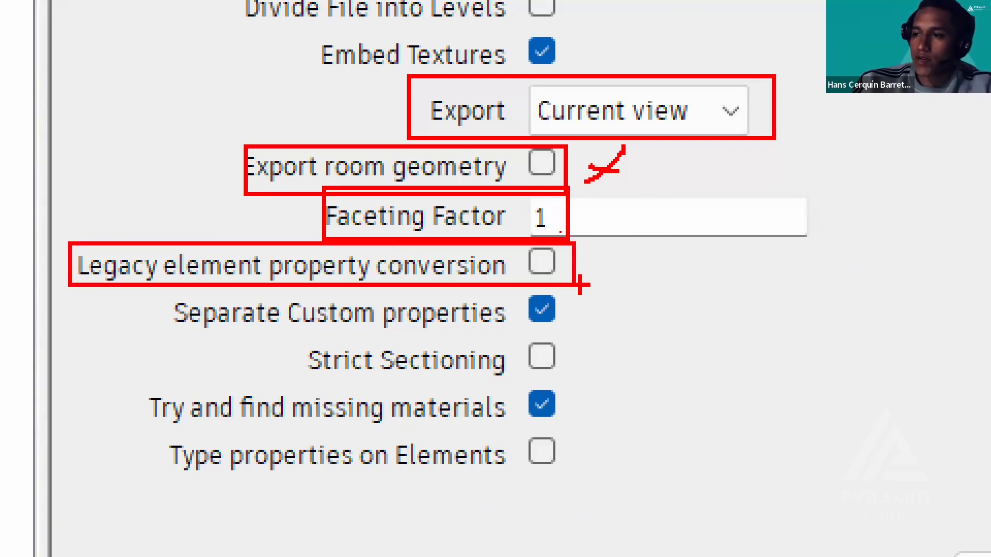
drag(582, 244, 637, 258)
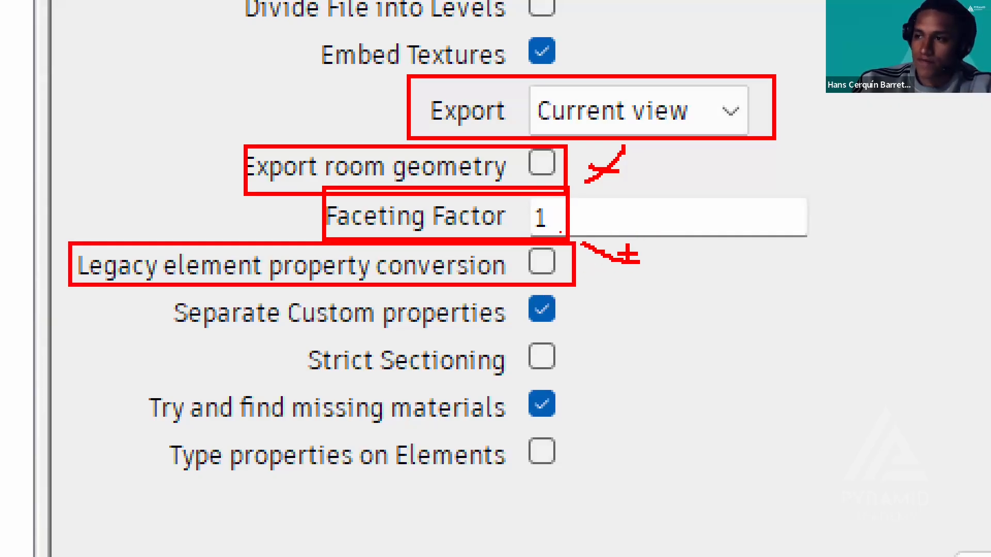
key(ctrl+z)
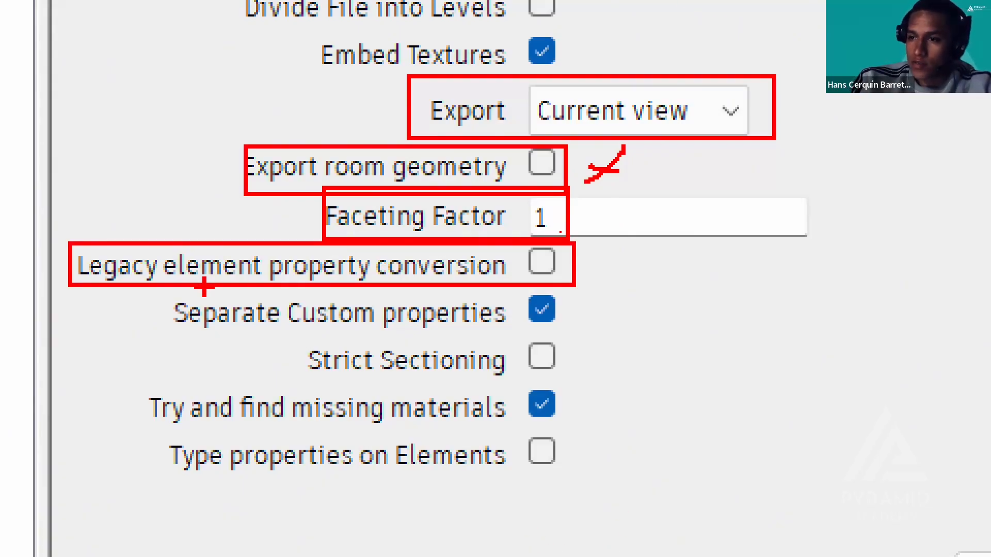
mouse_move(164, 291)
mouse_down()
mouse_move(571, 350)
mouse_move(573, 328)
mouse_move(615, 334)
mouse_move(829, 44)
mouse_up()
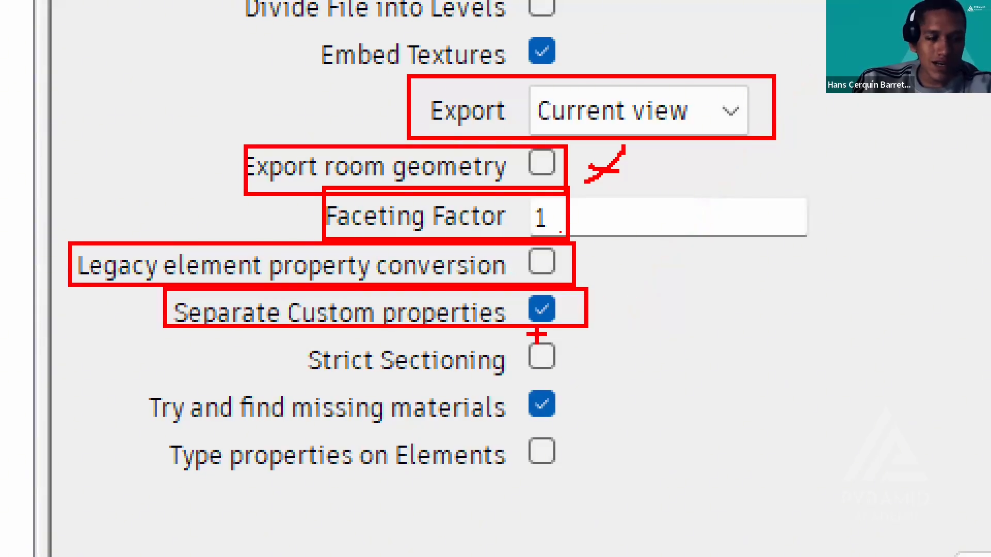
- Box Strict Sectioning, Try and find missing materials and Type properties on Elements, marking crosses beside the first two and over the missing materials checkbox
mouse_move(272, 327)
mouse_down()
mouse_move(495, 382)
mouse_move(575, 383)
mouse_up()
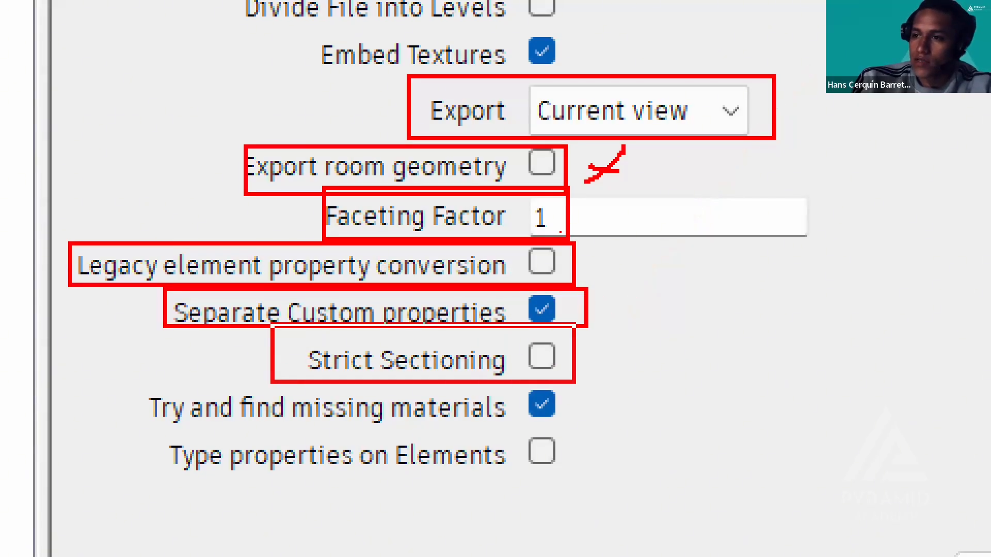
drag(583, 339, 640, 363)
drag(640, 326, 570, 385)
mouse_move(134, 358)
mouse_down()
mouse_move(282, 424)
mouse_move(570, 433)
mouse_up()
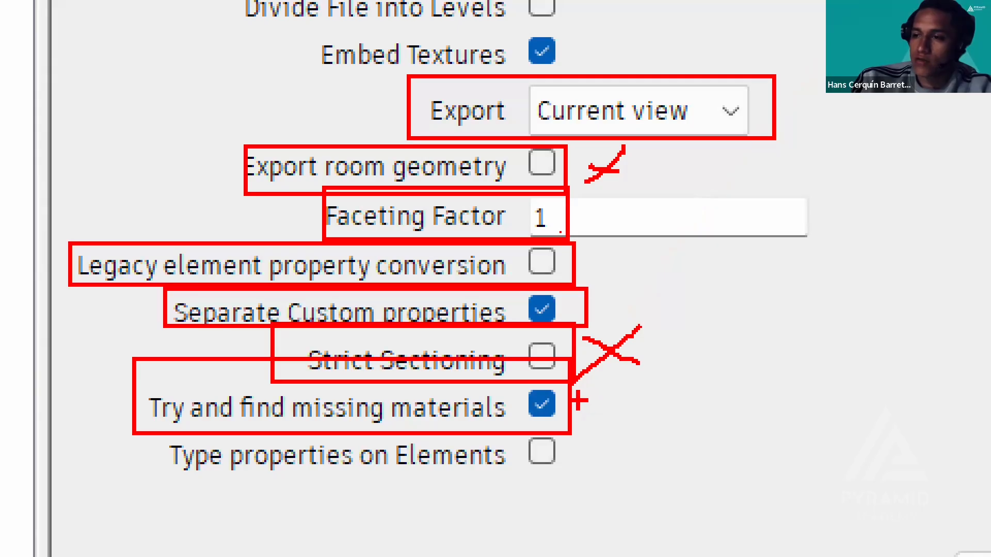
mouse_move(576, 402)
mouse_down()
mouse_move(613, 418)
mouse_move(559, 429)
mouse_up()
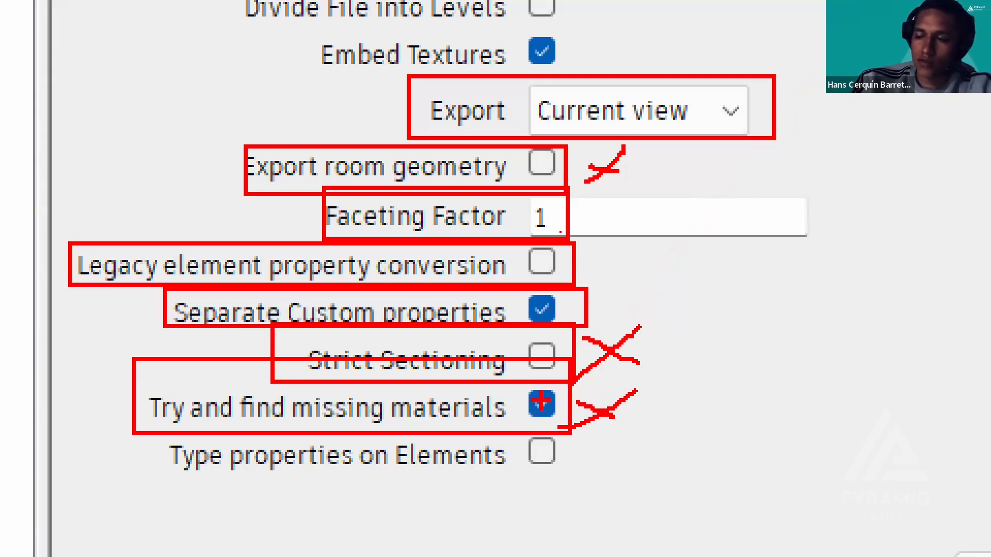
mouse_move(565, 394)
mouse_down()
mouse_move(564, 422)
mouse_move(552, 402)
mouse_move(526, 406)
mouse_up()
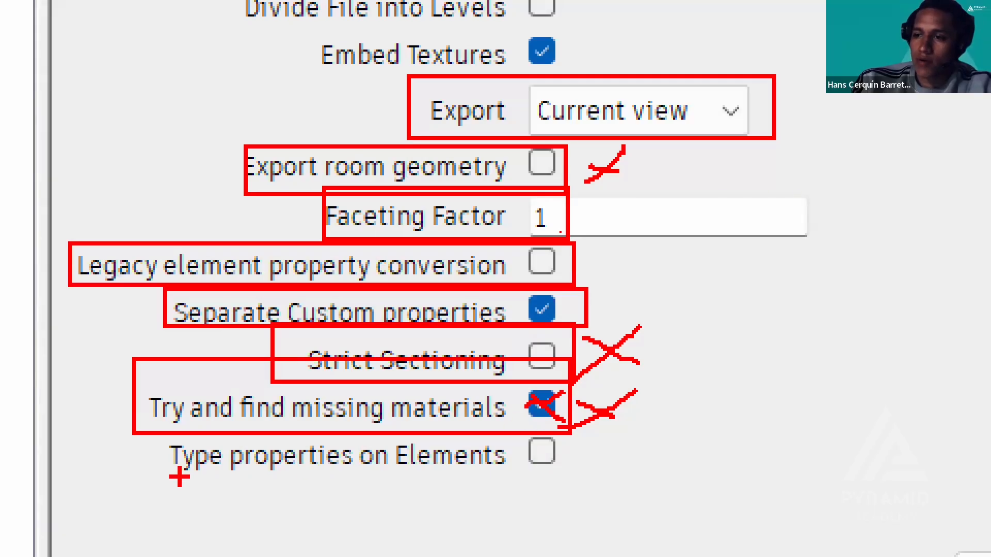
drag(161, 429, 570, 487)
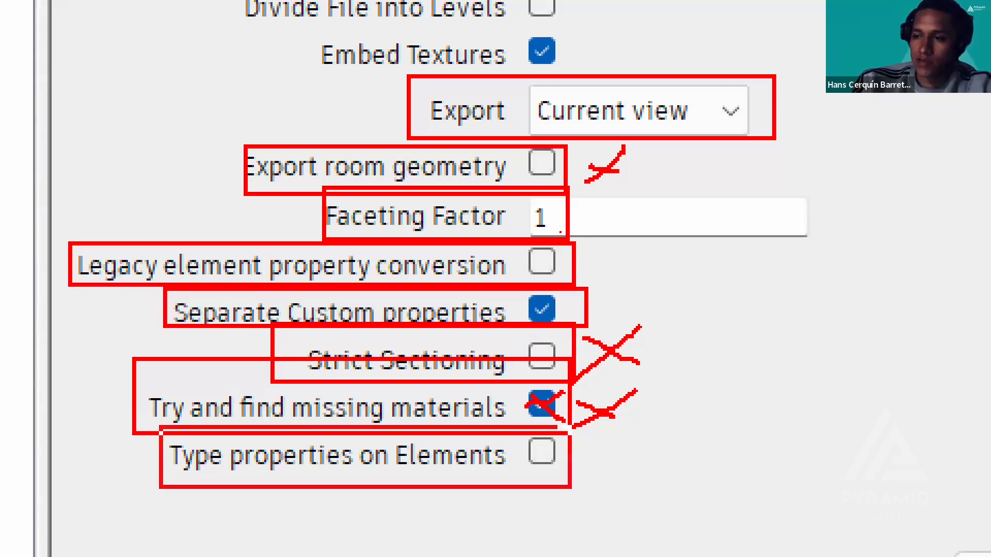
- Exit the annotations, disable Try and find missing materials, enable Type properties on Elements, and accept the Navisworks options
key(Escape)
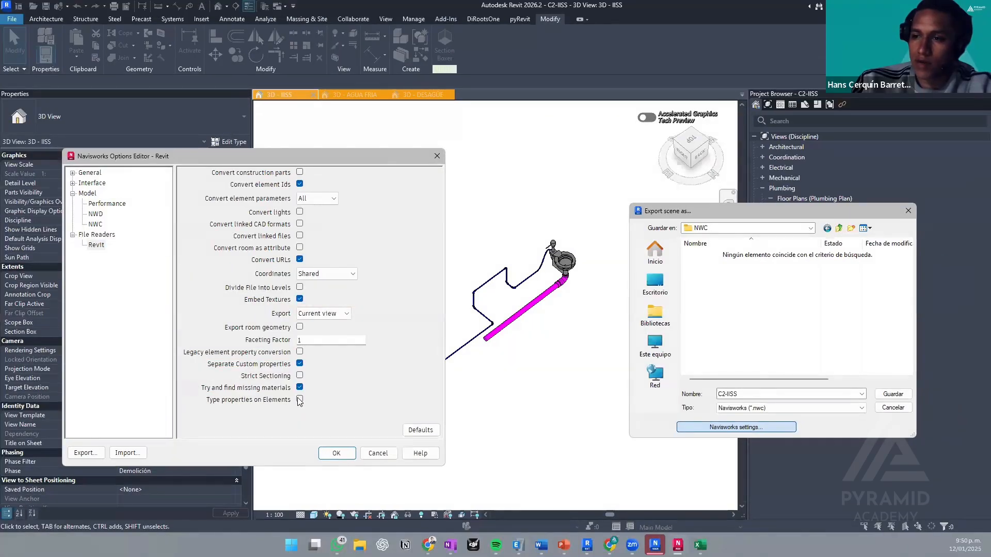
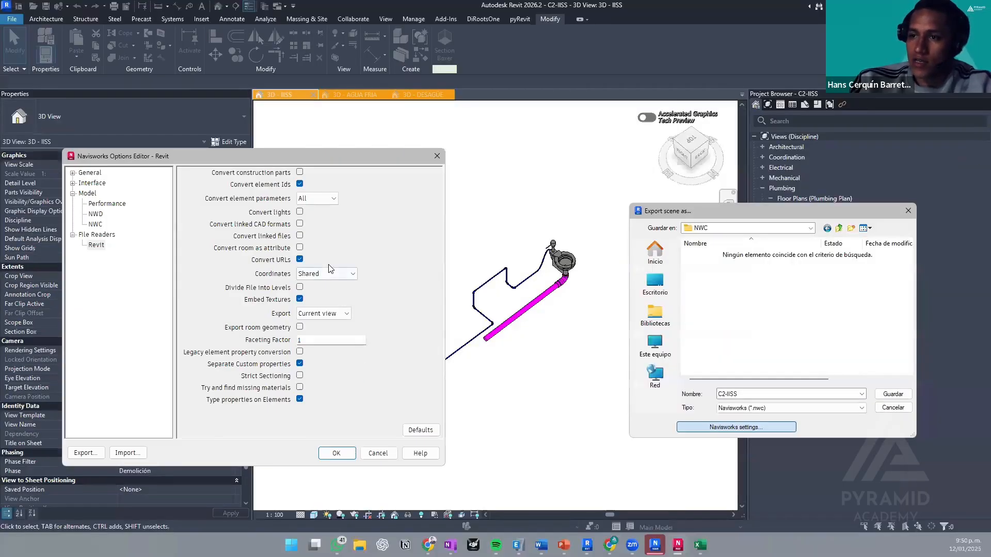
click(336, 454)
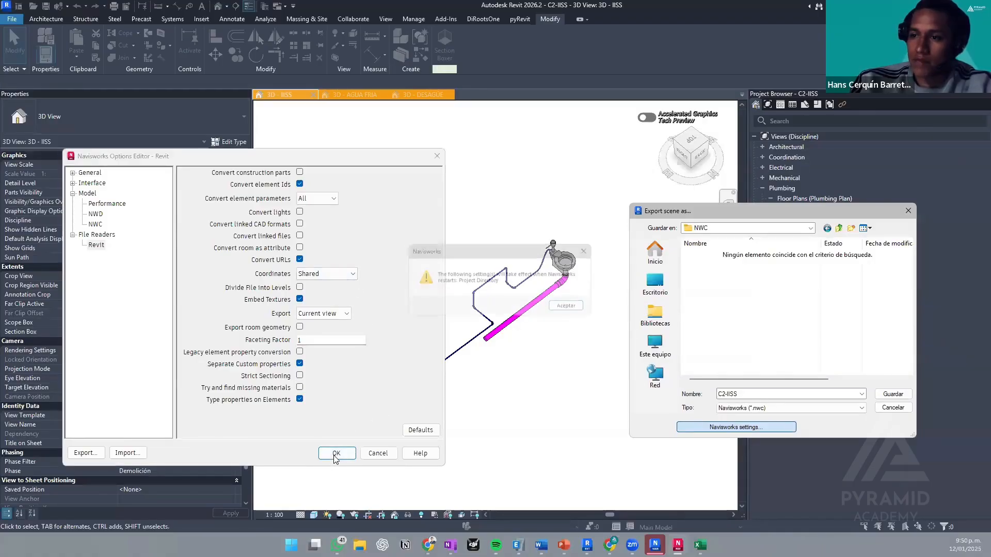
click(574, 309)
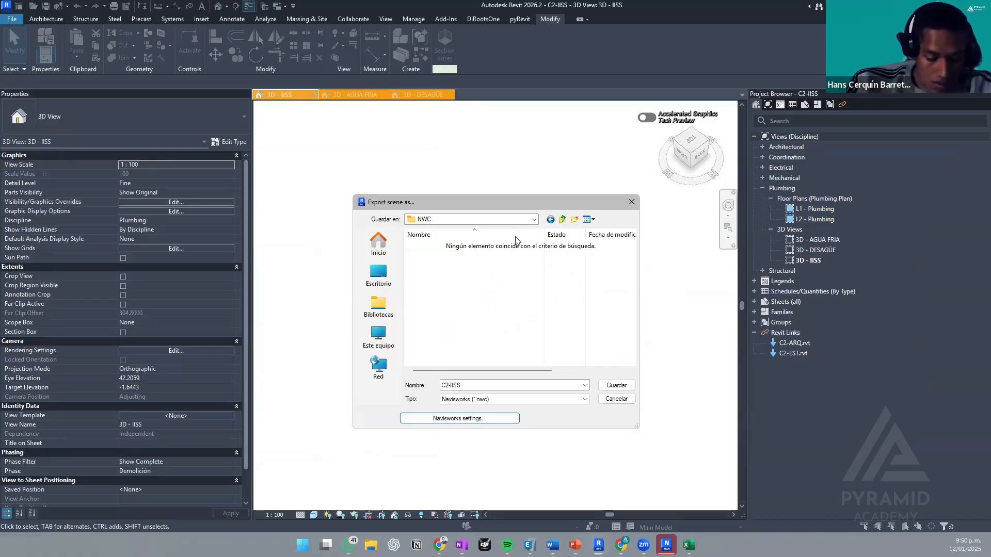
- Export the 3D - IISS view to the NWC folder as the Navisworks file C2-IISS and dismiss the project save reminder
click(480, 383)
click(480, 385)
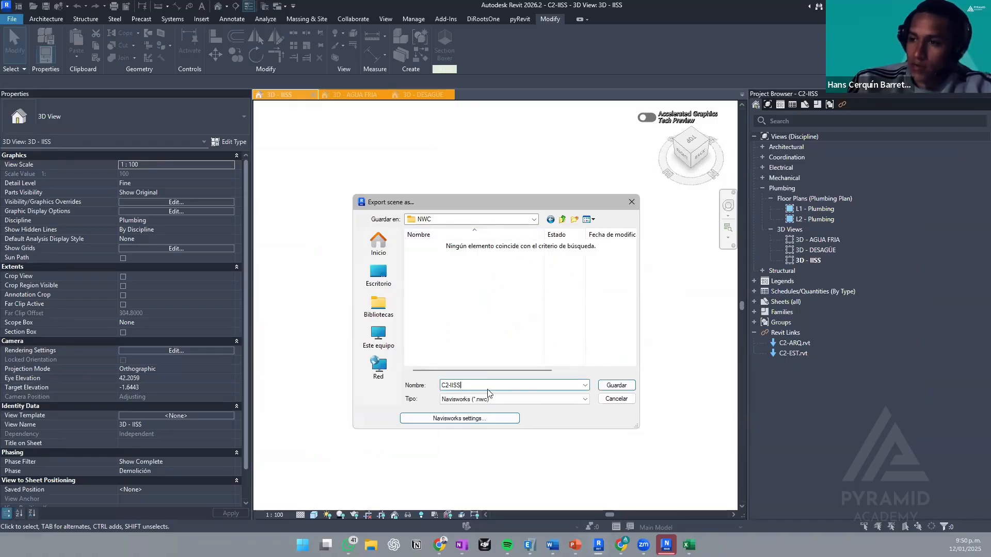
click(606, 387)
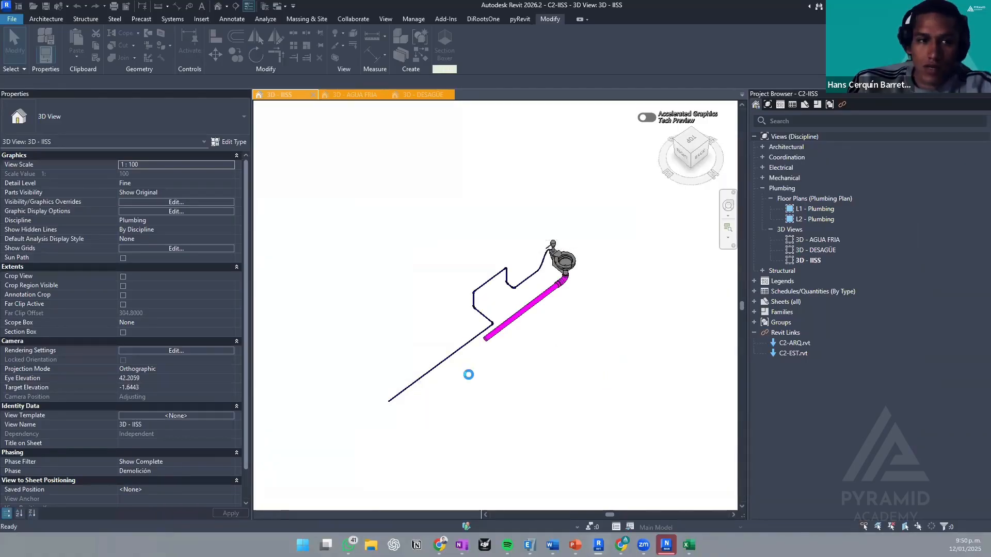
click(579, 182)
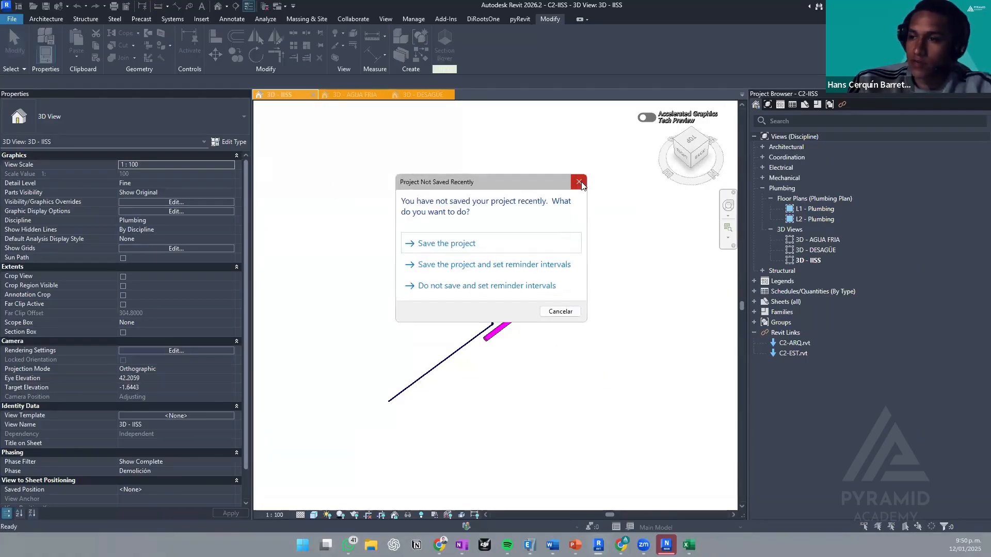
- Switch to the 3D - AGUA FRIA view
click(354, 95)
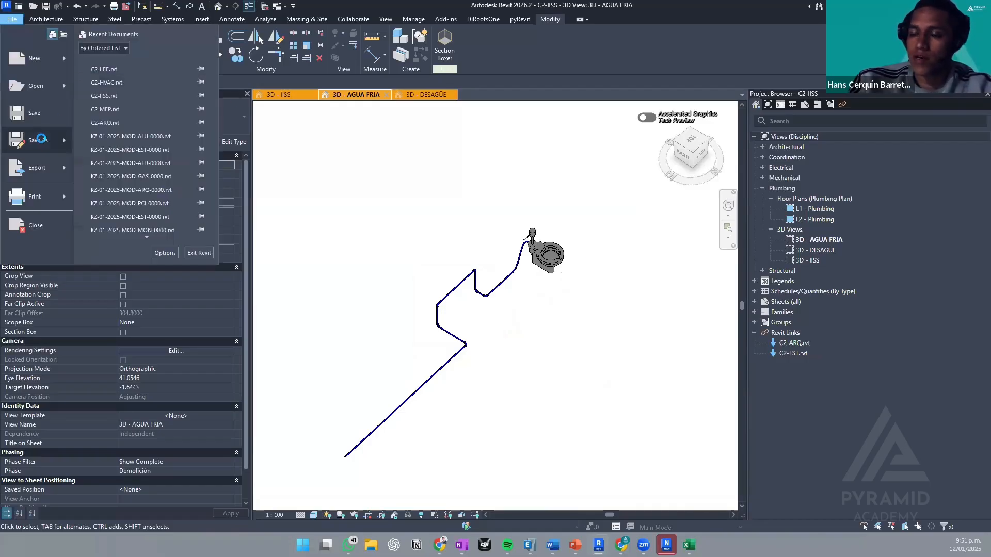
mouse_move(41, 138)
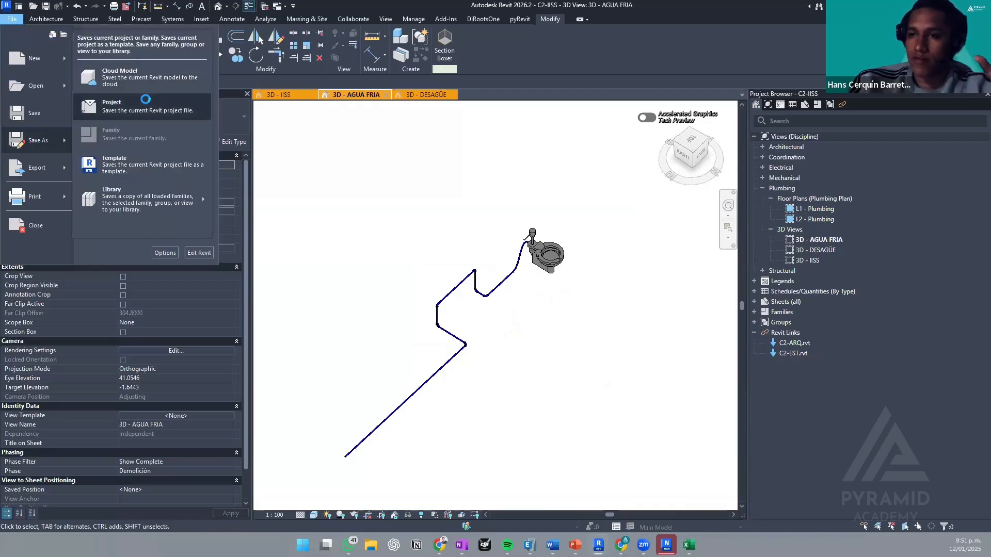
click(145, 101)
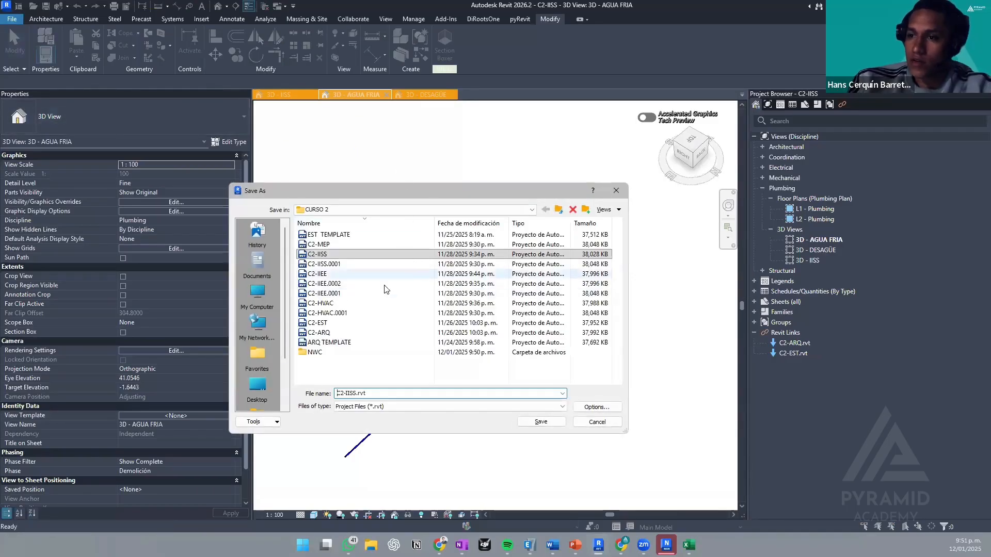
click(597, 422)
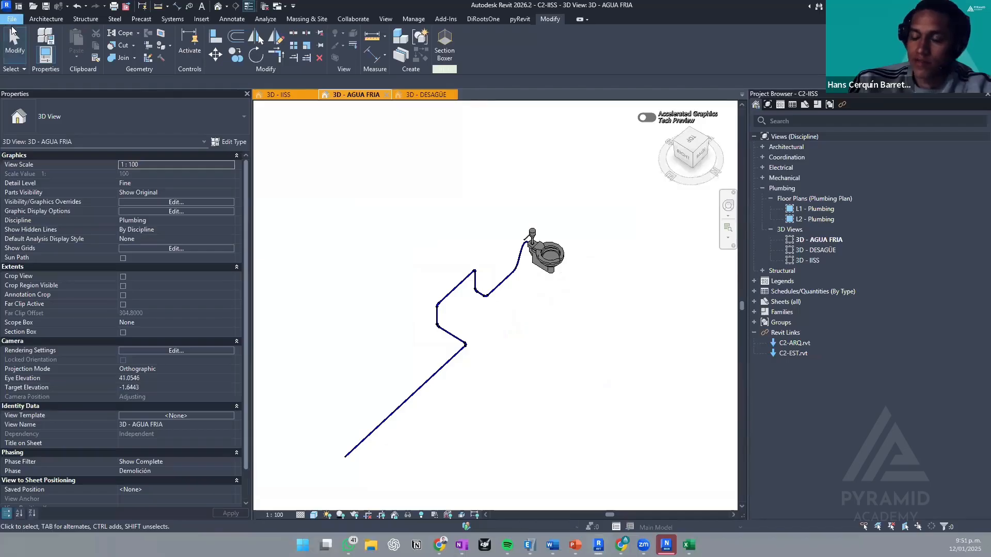
- Export the 3D - AGUA FRIA view to the NWC folder as the Navisworks file C2-- AF
click(9, 20)
mouse_move(61, 163)
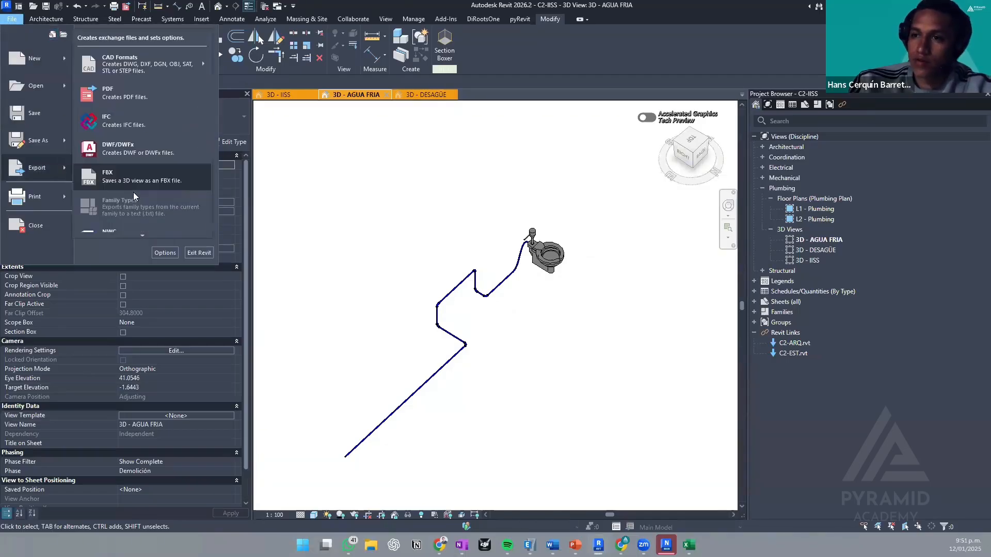
click(110, 229)
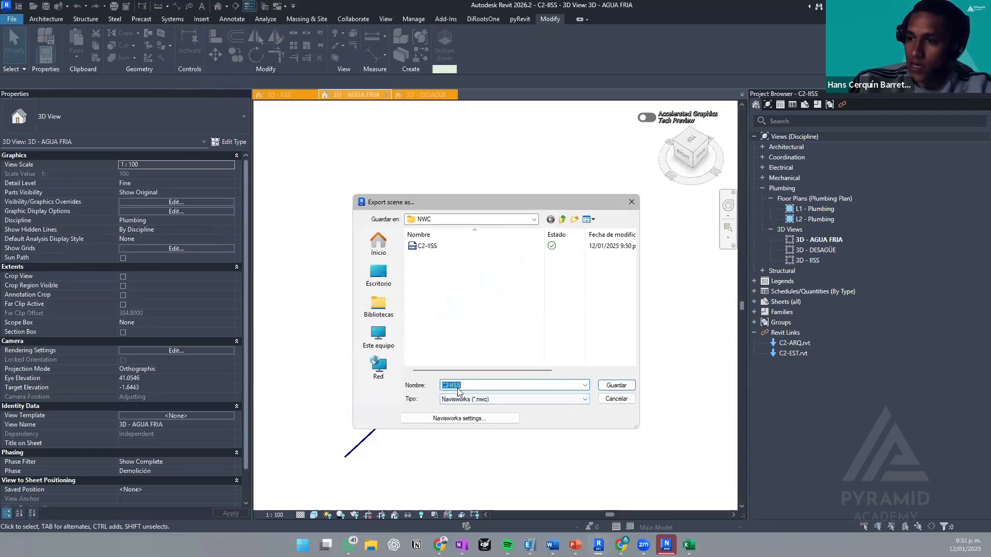
drag(450, 388, 479, 391)
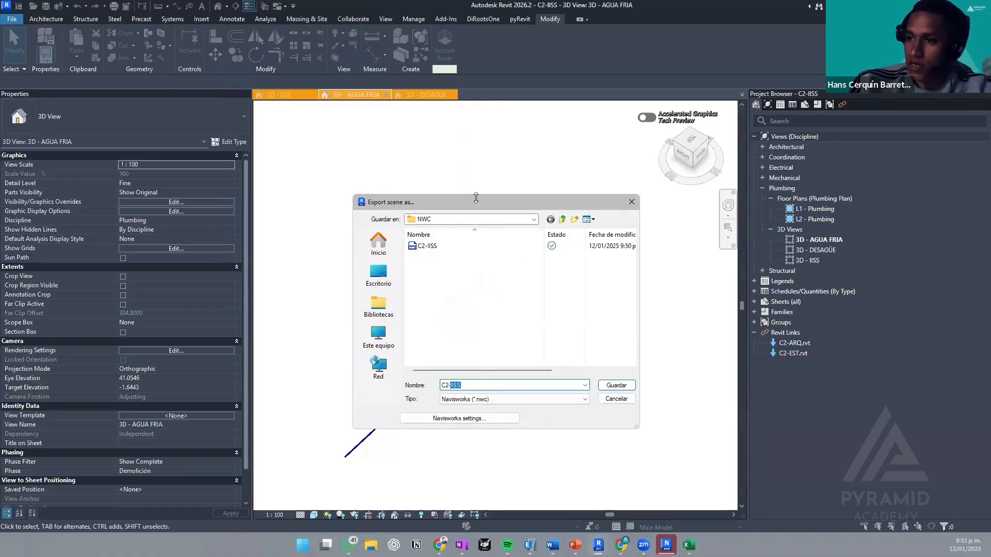
drag(549, 200, 731, 269)
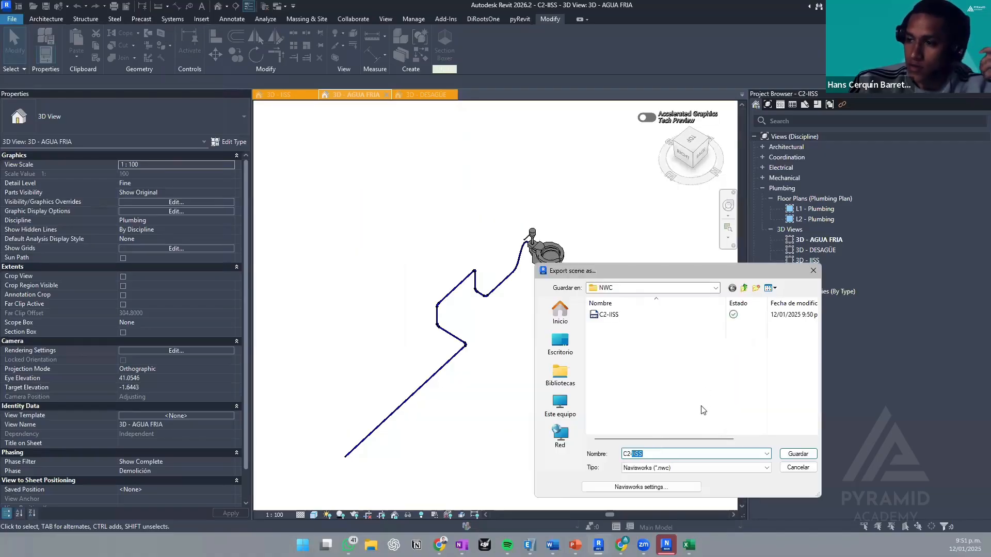
key(BackSpace)
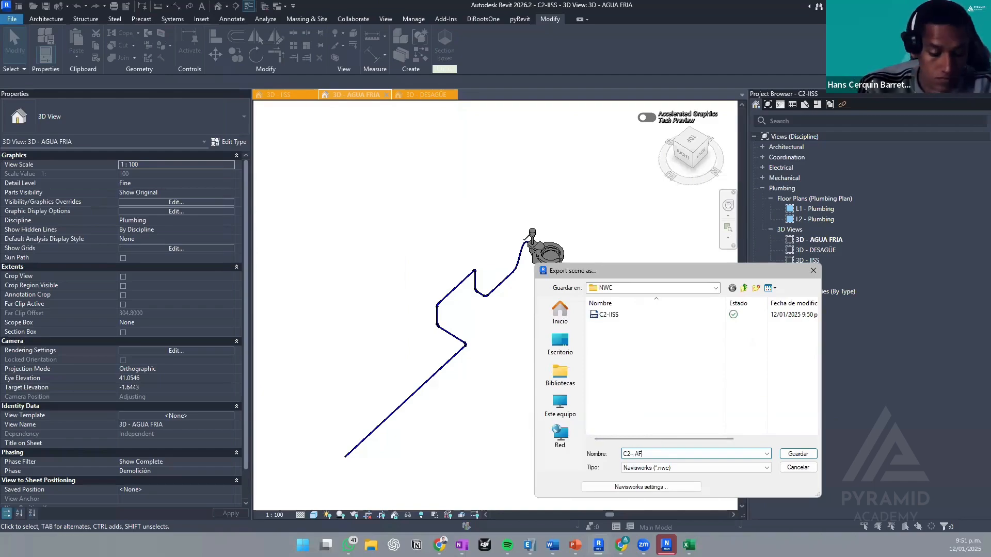
key(Return)
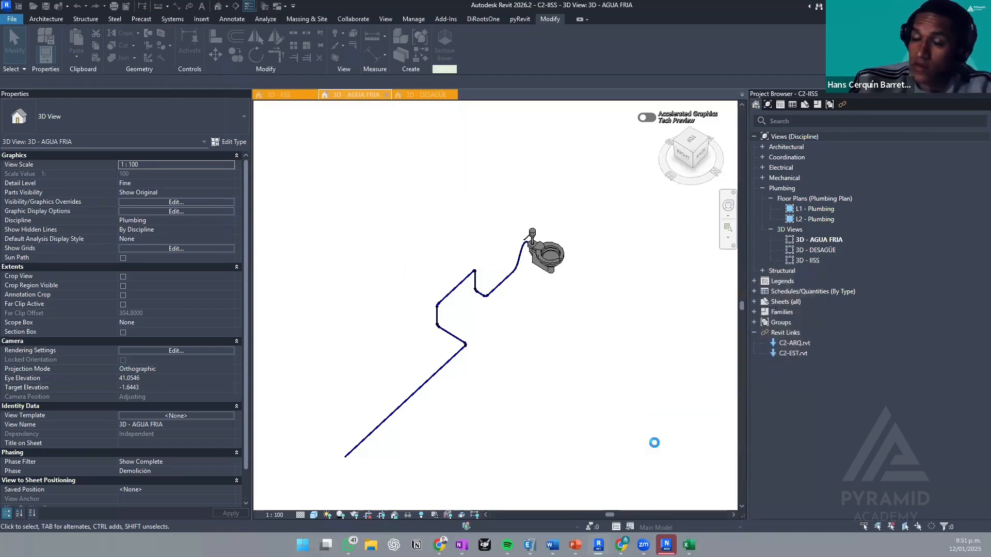
- Open the 3D - DESAGÜE view and export it to the NWC folder as the Navisworks file C2-DS
click(423, 95)
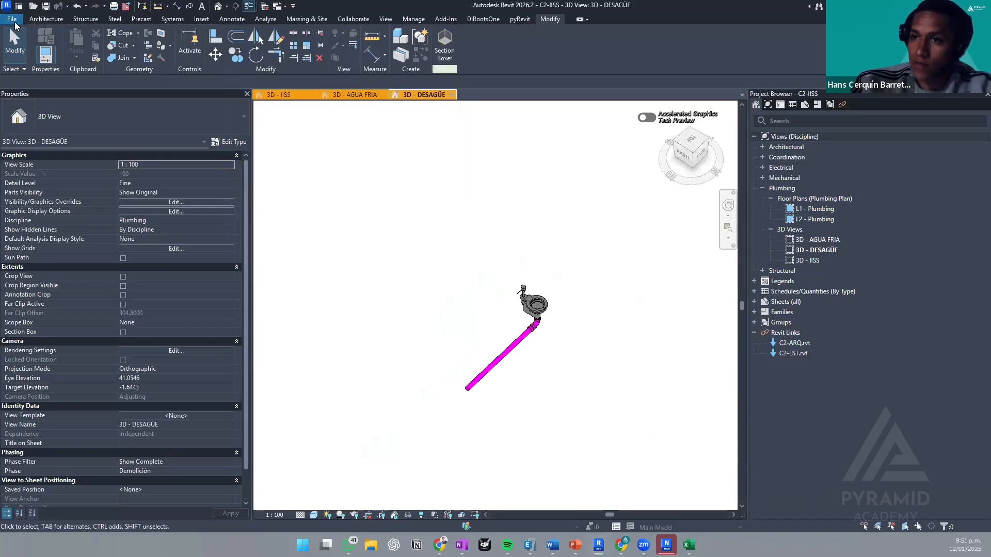
click(14, 23)
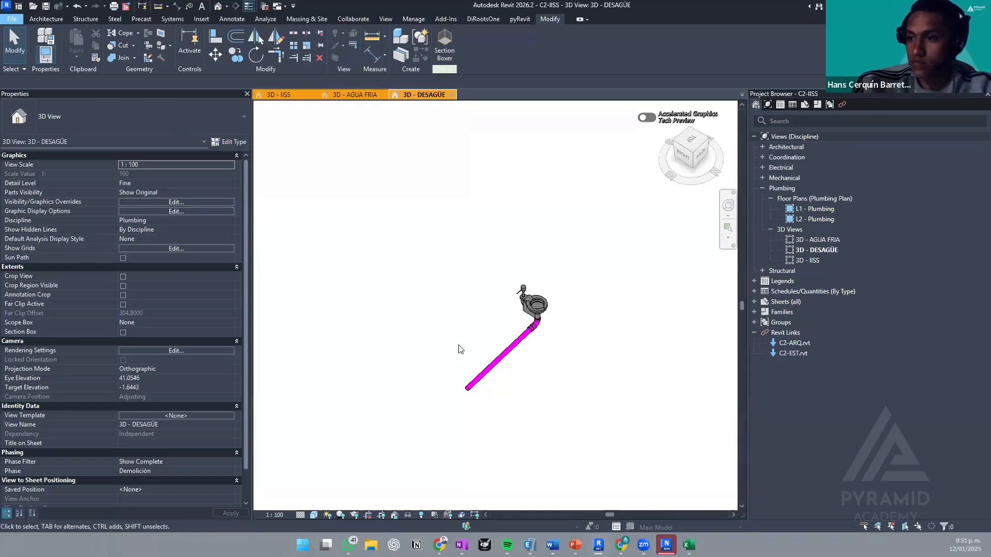
click(9, 23)
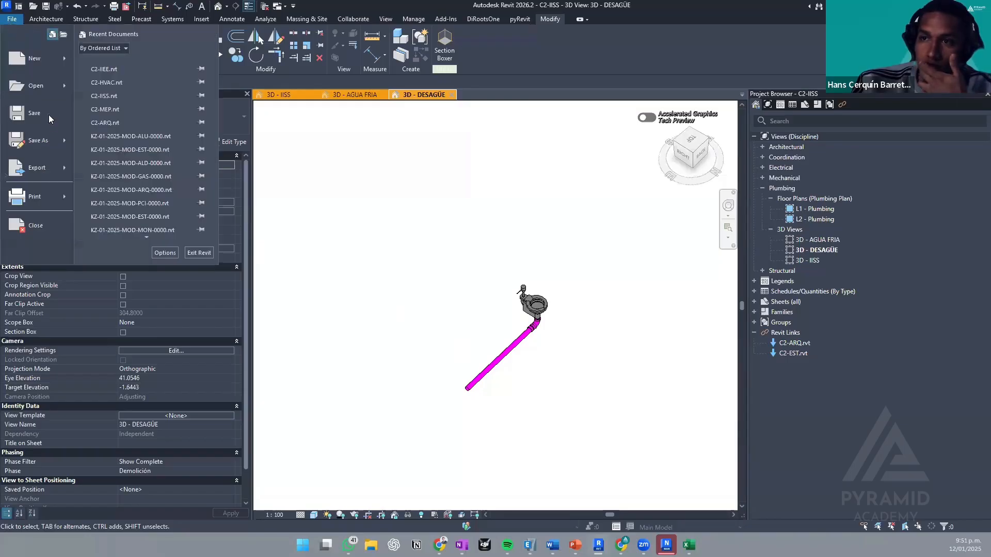
mouse_move(50, 170)
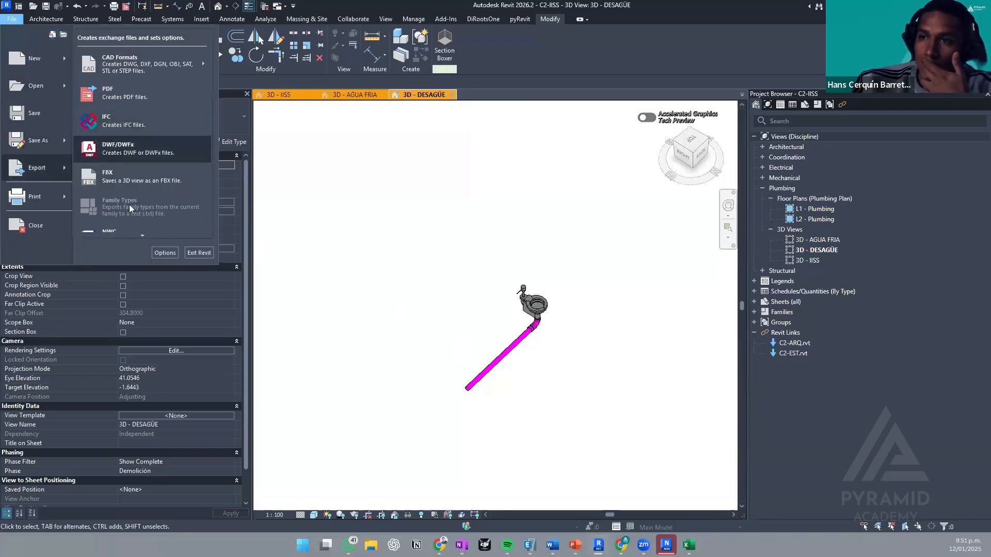
click(117, 228)
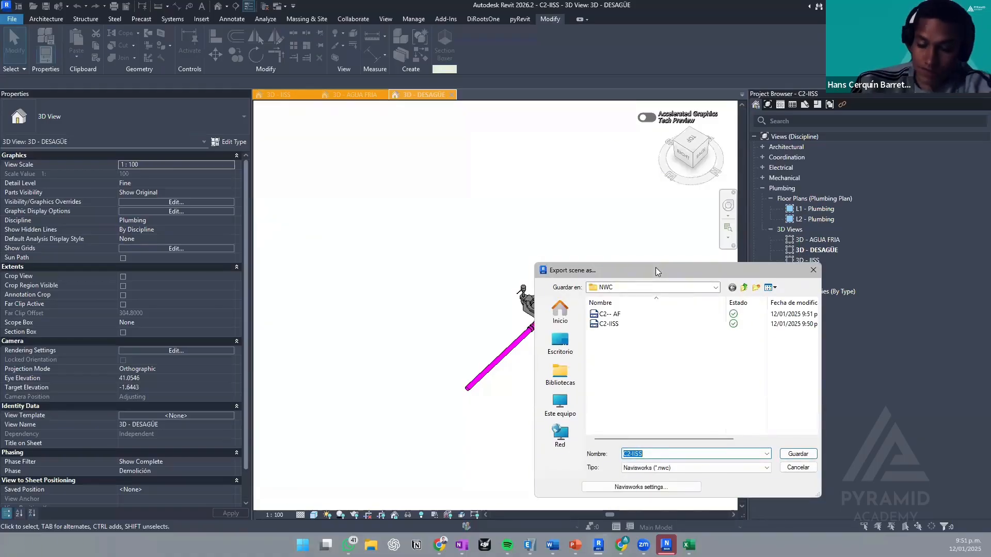
click(466, 397)
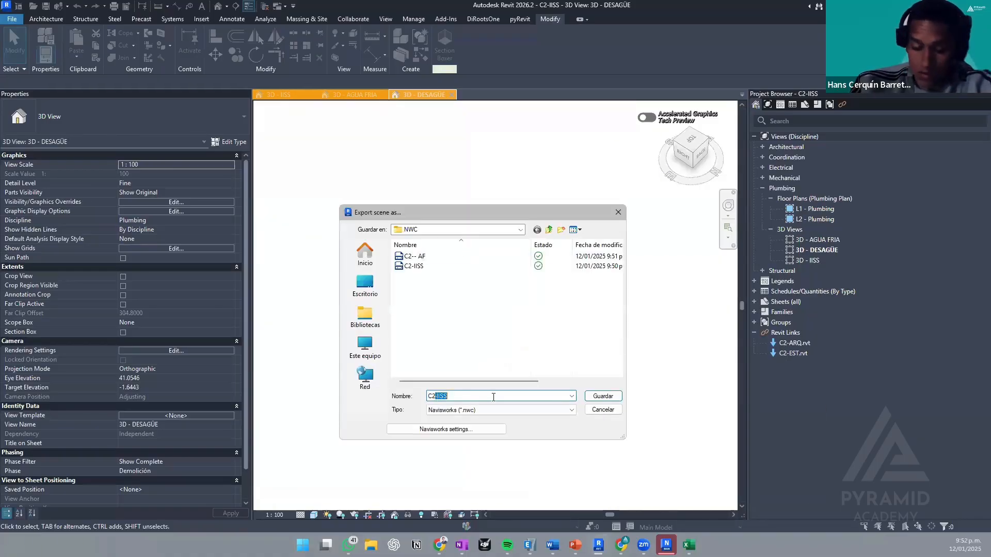
key(BackSpace)
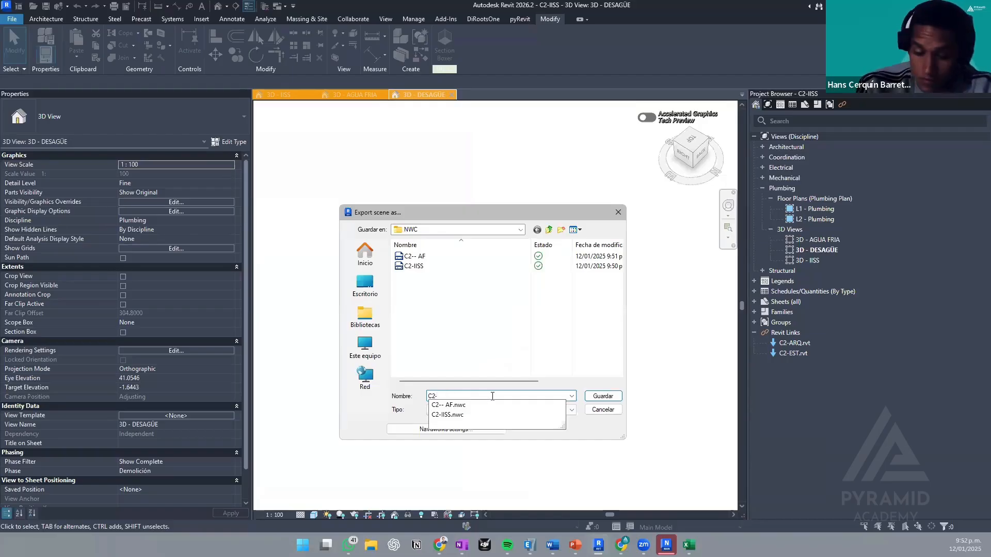
text(DS)
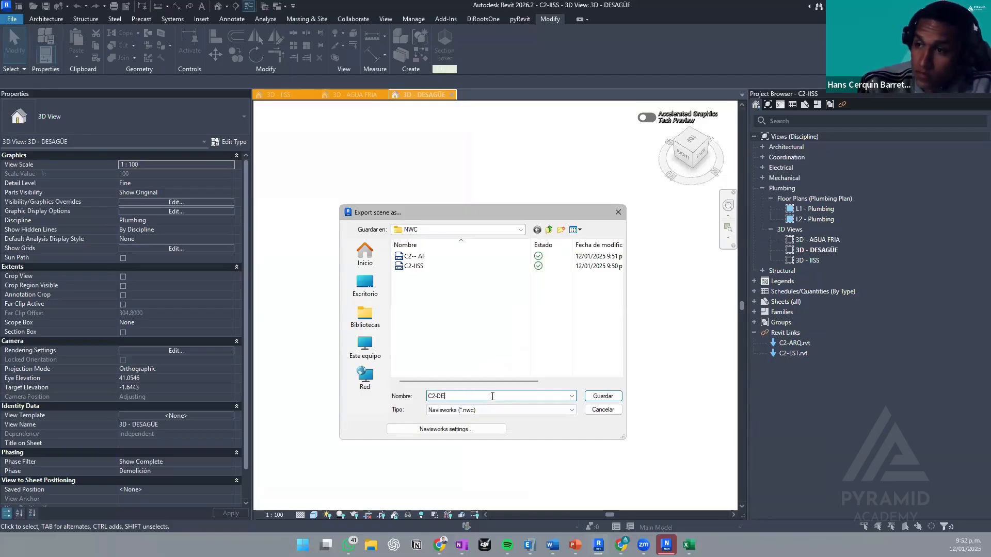
key(Return)
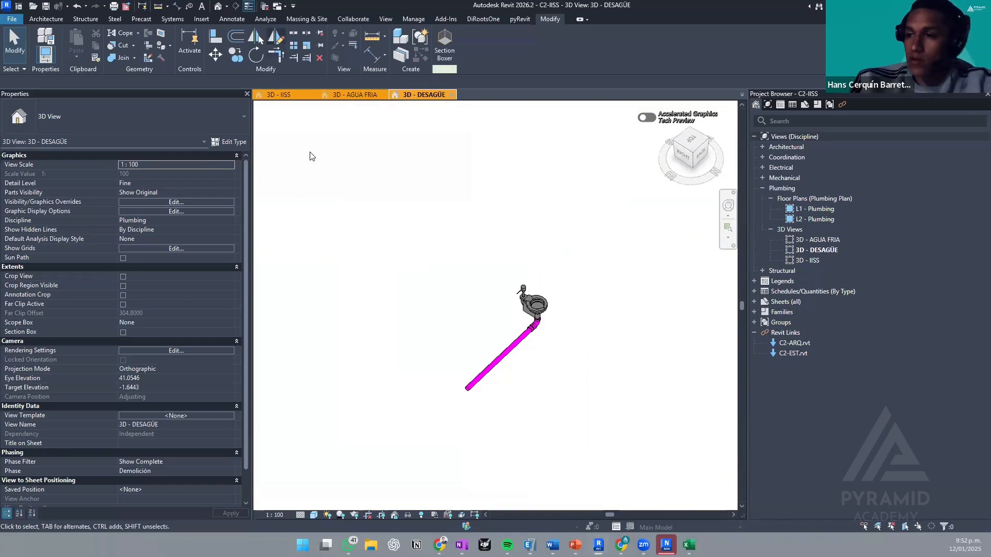
middle_drag(509, 284, 593, 210)
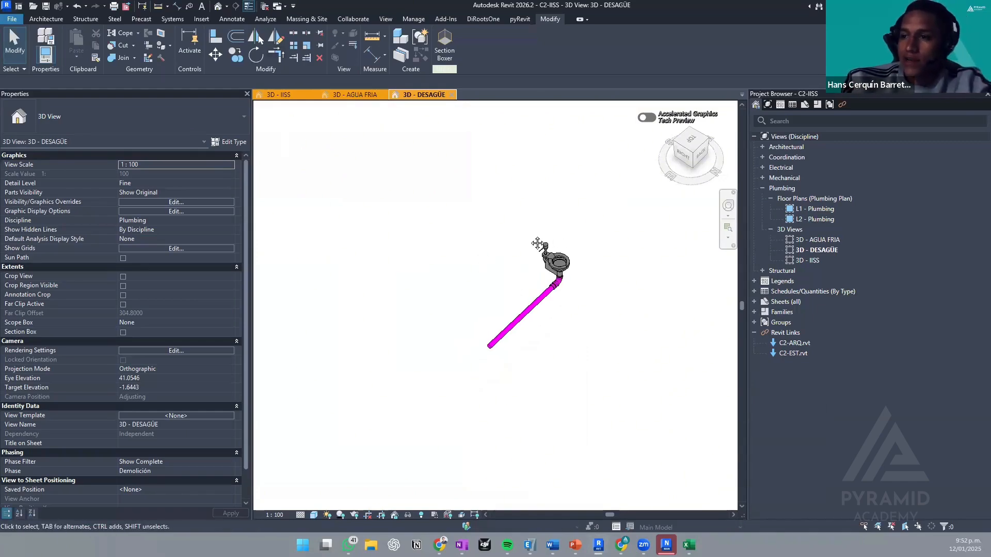
middle_drag(528, 247, 507, 271)
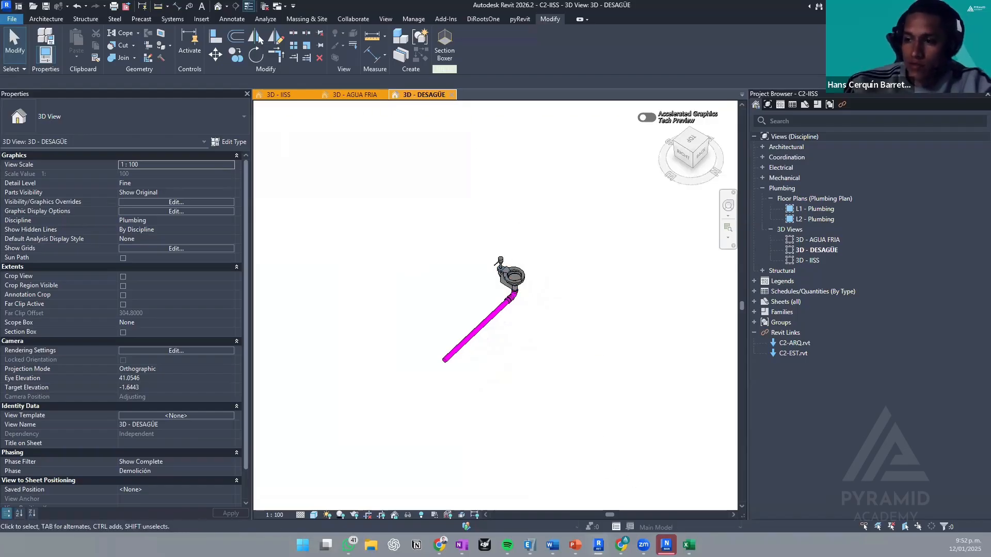
- Switch to Navisworks Manage, start a new project and browse to the desktop's CURSO 2 > NWC folder for files to append
click(666, 545)
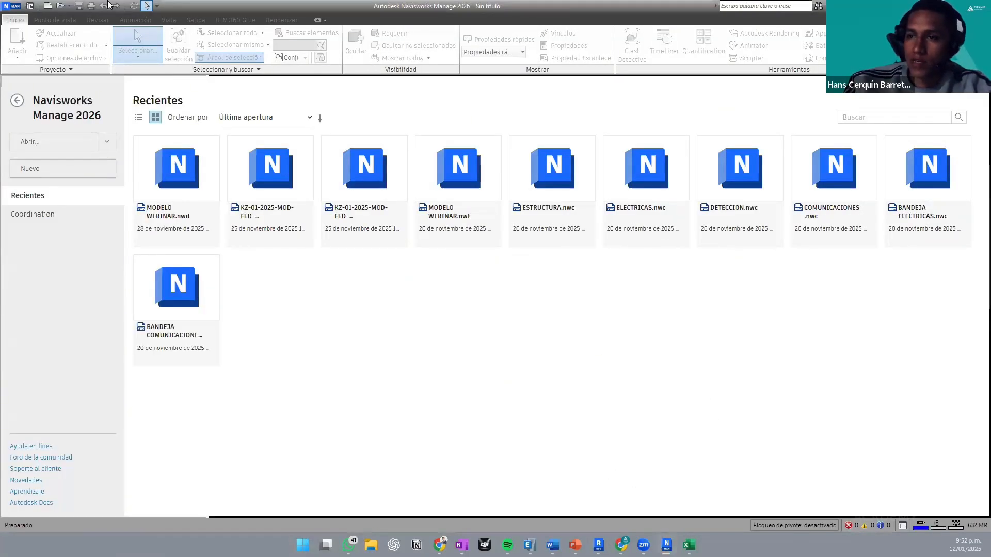
click(52, 168)
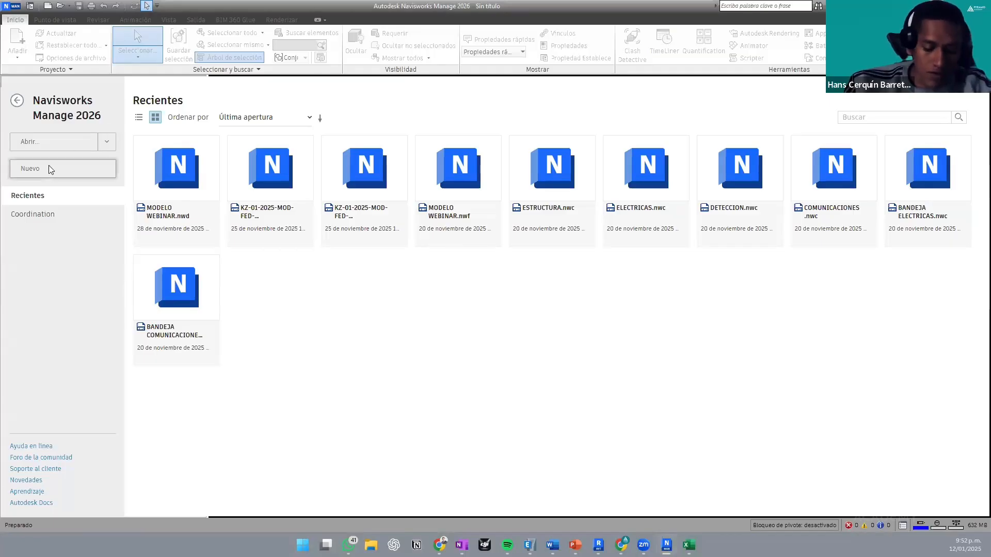
click(24, 45)
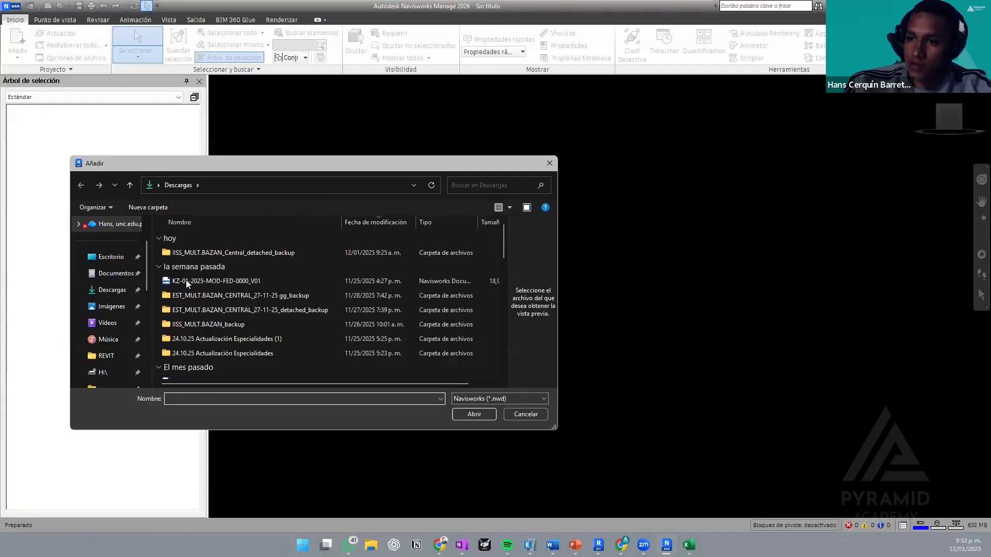
scroll(113, 267, up, 1)
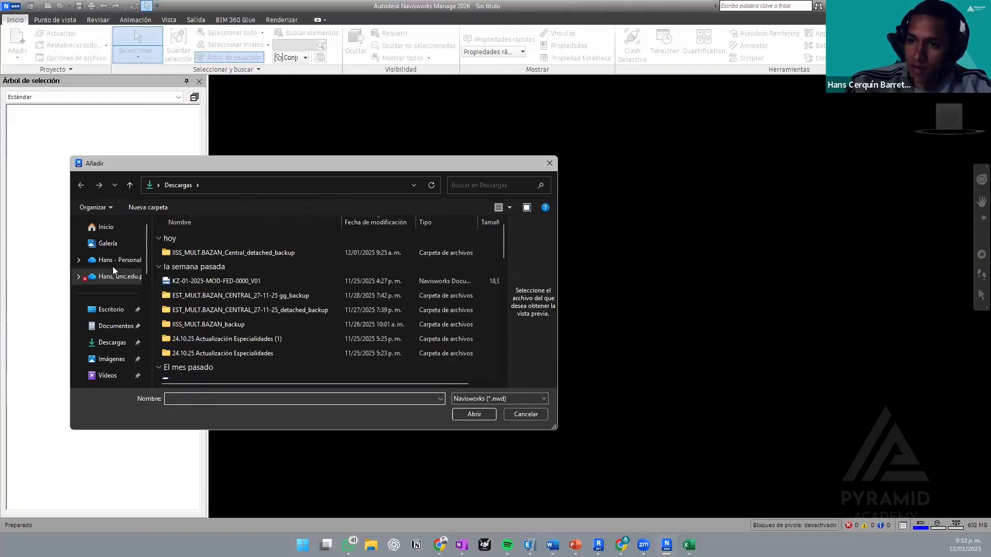
scroll(103, 267, down, 3)
scroll(109, 261, up, 3)
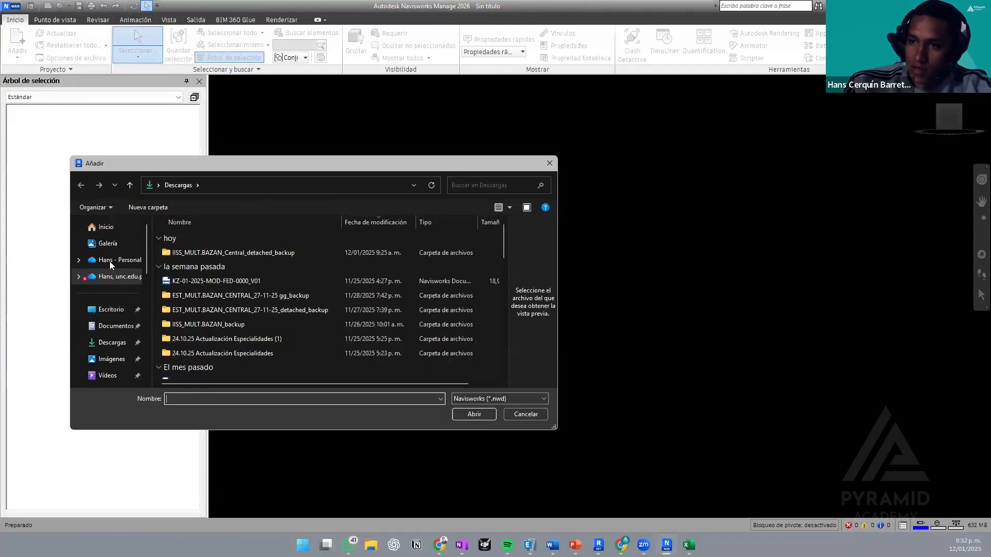
click(111, 311)
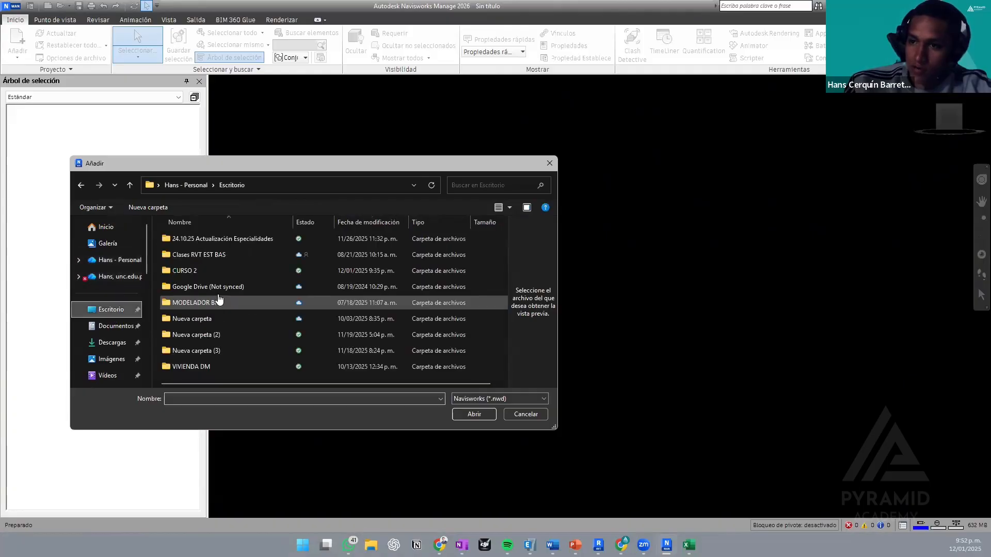
double_click(199, 272)
double_click(186, 246)
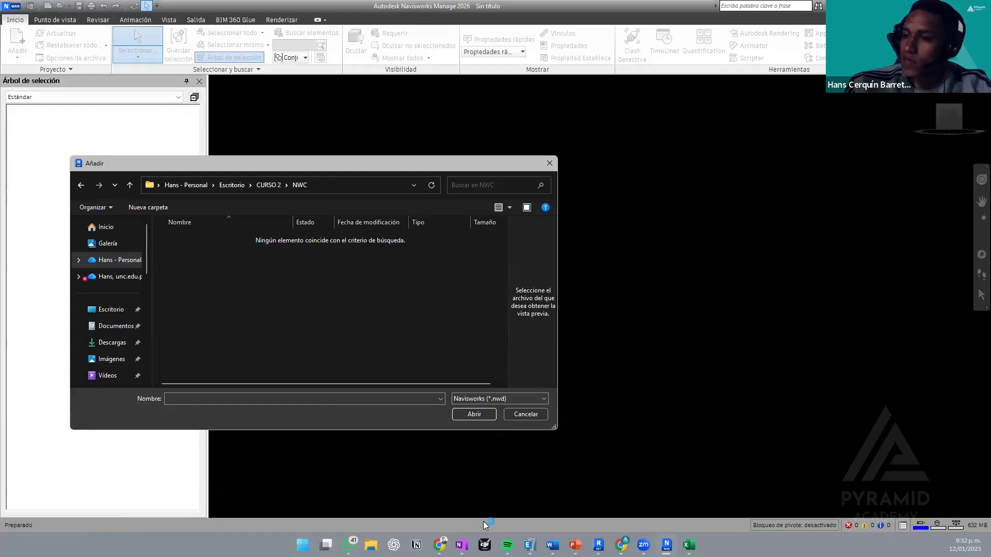
- Check the exported files in the NWC folder with File Explorer, opening the file location of the recent C2-IISS file
click(371, 545)
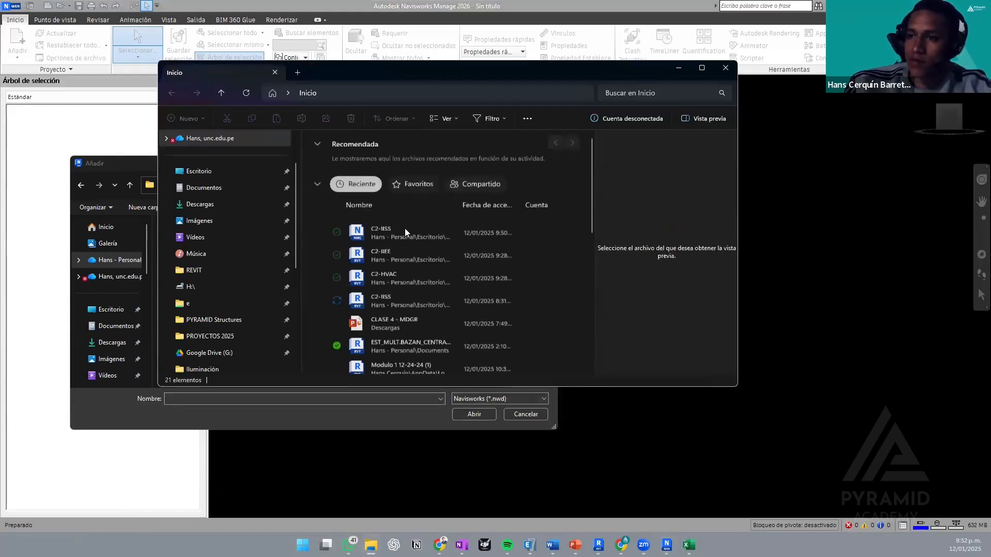
click(403, 232)
right_click(403, 230)
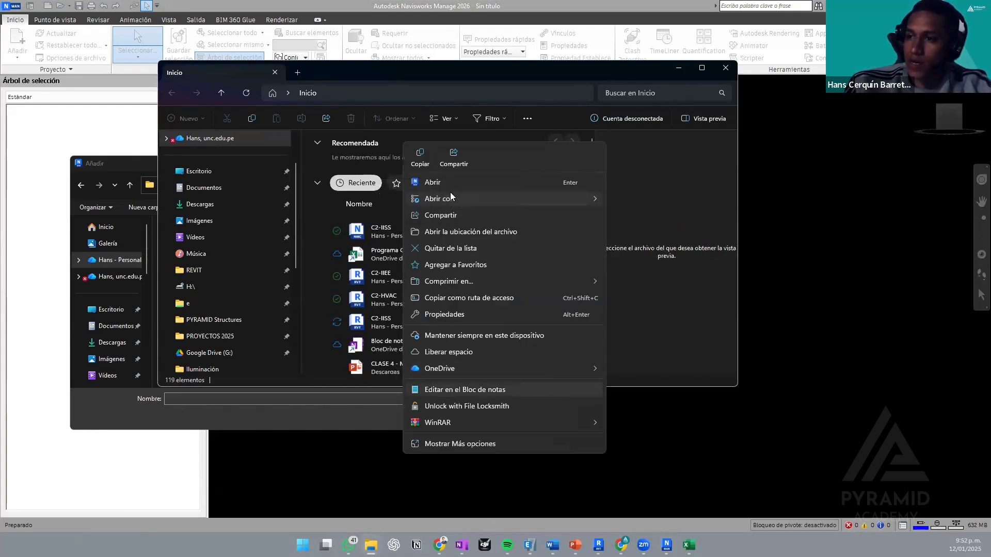
click(484, 236)
drag(379, 242, 367, 270)
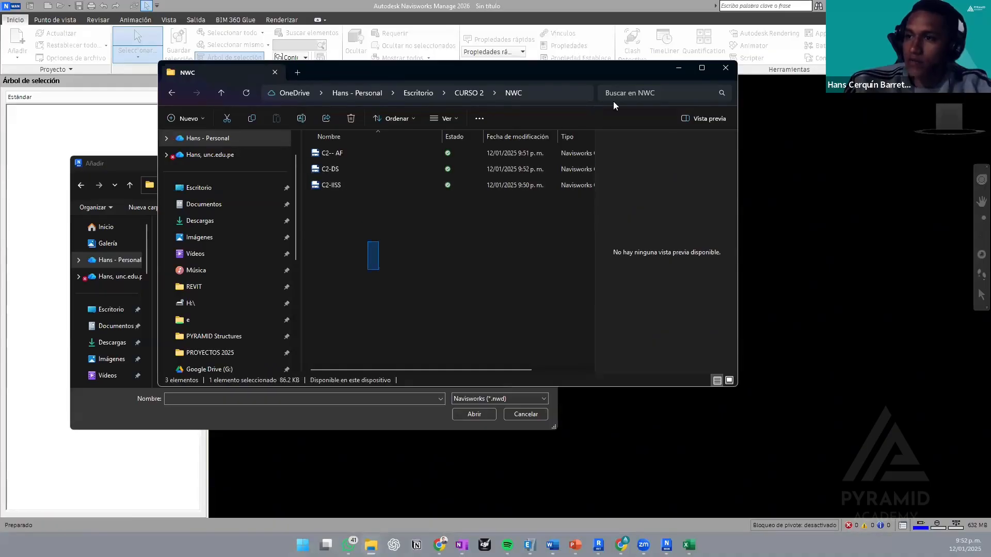
click(727, 70)
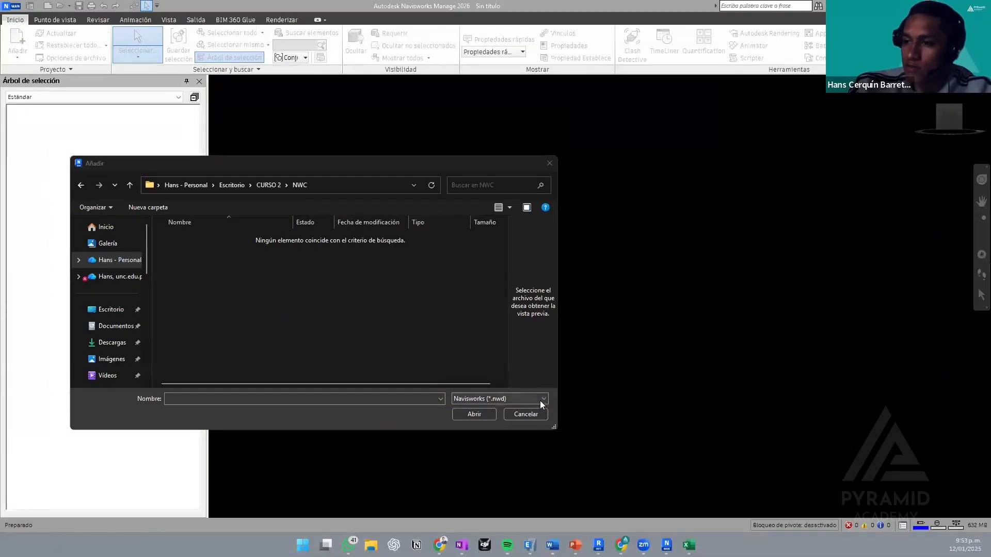
- Set the file type to Caché de Navisworks (*.nwc) and append C2-IISS to the project
click(541, 401)
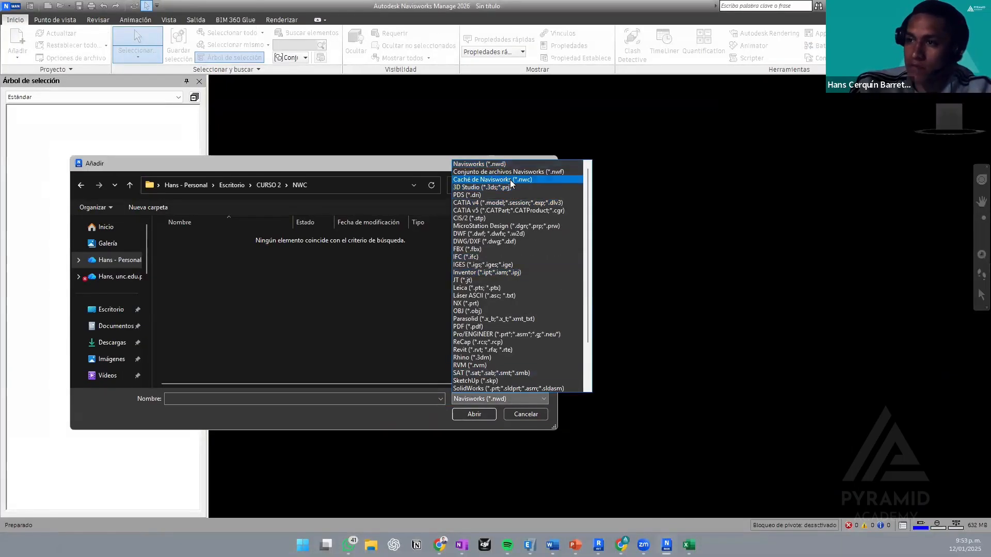
click(503, 179)
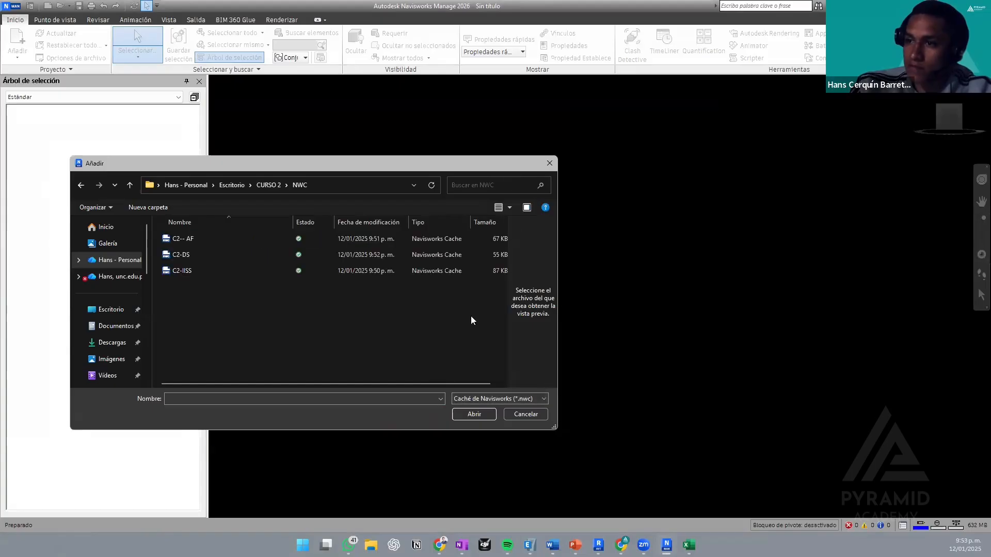
click(205, 238)
click(205, 271)
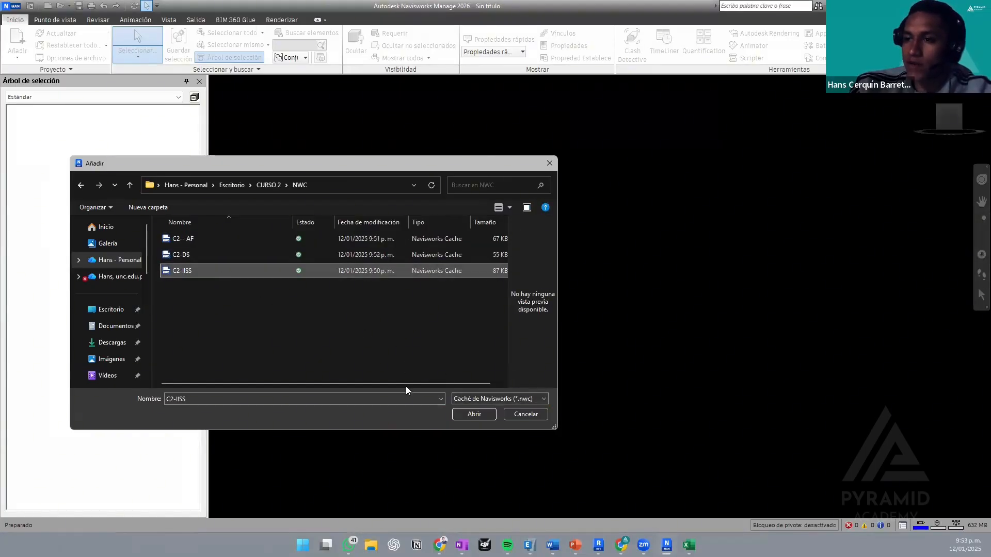
click(463, 418)
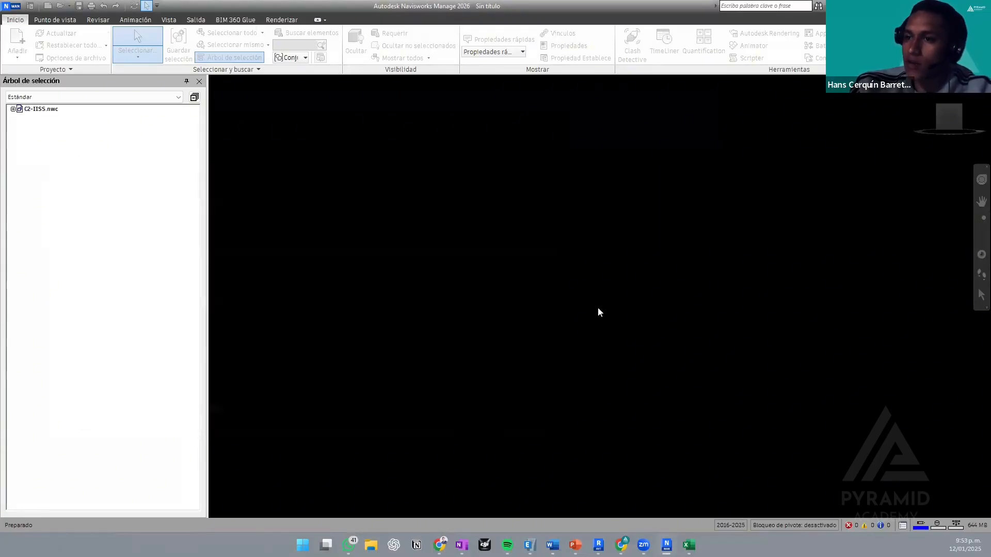
- Examine the toilet and its connected pipe runs up close in the appended model
scroll(569, 282, up, 5)
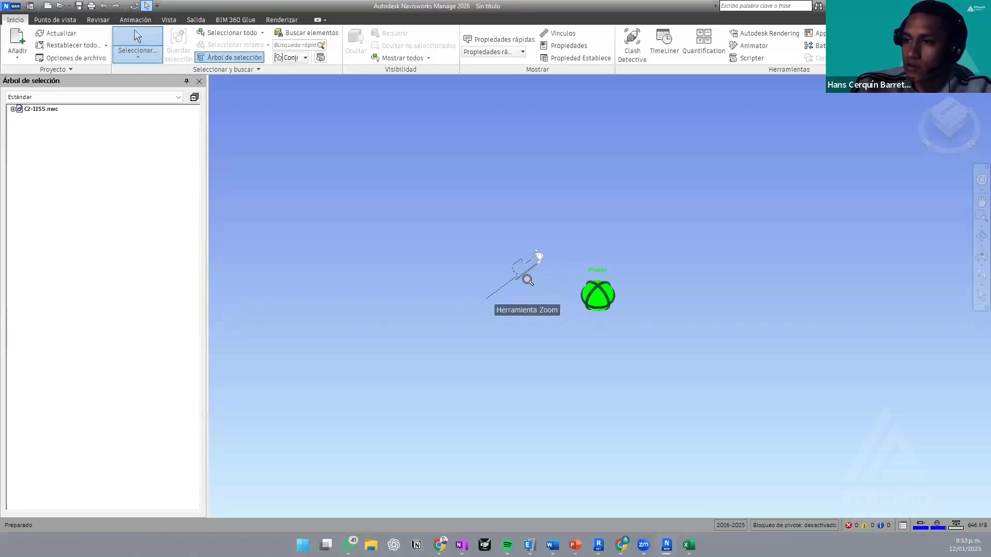
mouse_move(527, 279)
middle_down()
mouse_move(610, 333)
mouse_move(589, 349)
mouse_move(595, 330)
middle_up()
scroll(607, 328, up, 1)
scroll(607, 328, up, 3)
scroll(601, 315, up, 6)
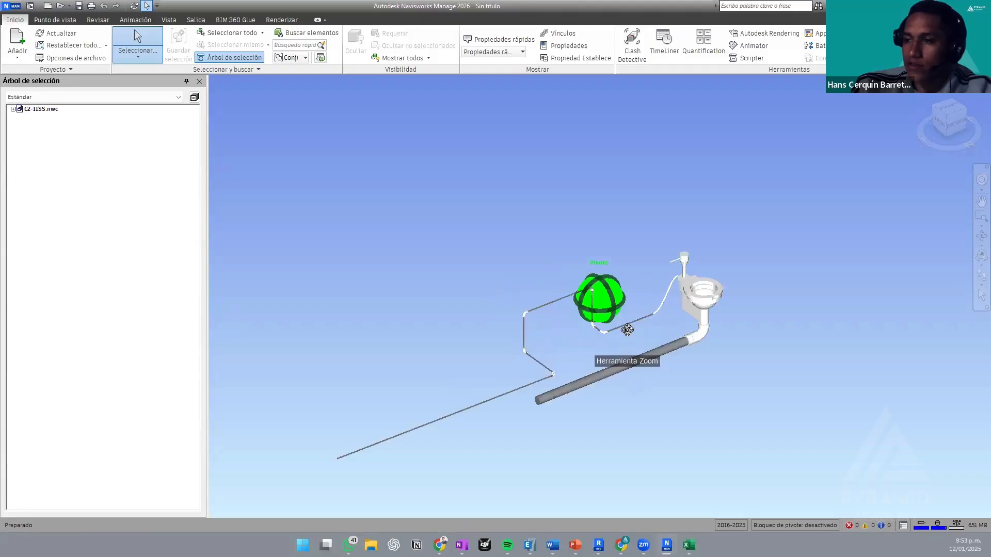
shift+middle_drag(661, 339, 653, 378)
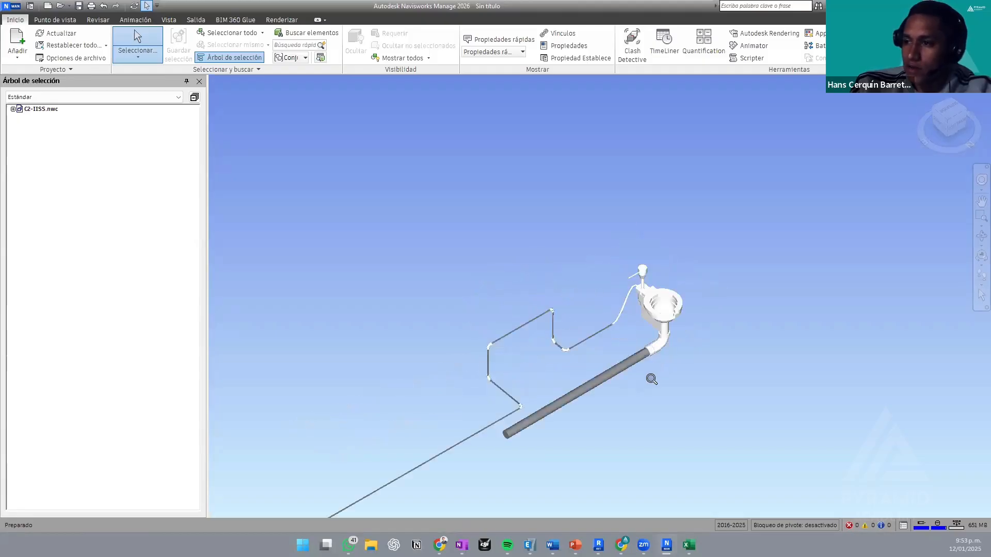
- Examine the full extent of the supply and drain pipe runs connected to the toilet in the C2-IISS model
scroll(652, 378, up, 2)
middle_drag(655, 337, 646, 264)
scroll(595, 389, up, 2)
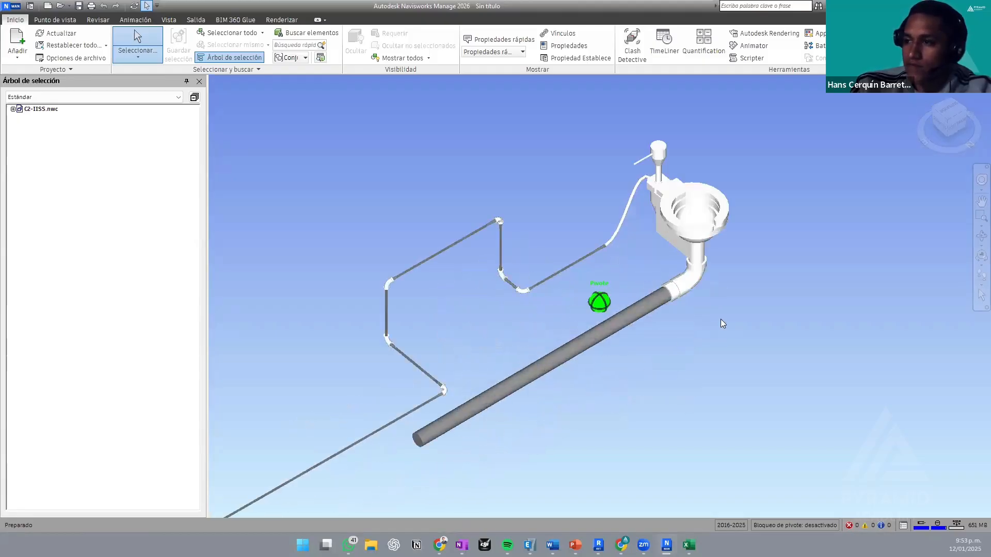
mouse_move(679, 337)
shift+middle_down()
mouse_move(693, 349)
mouse_move(698, 326)
mouse_move(699, 341)
shift+middle_up()
middle_drag(699, 341, 699, 332)
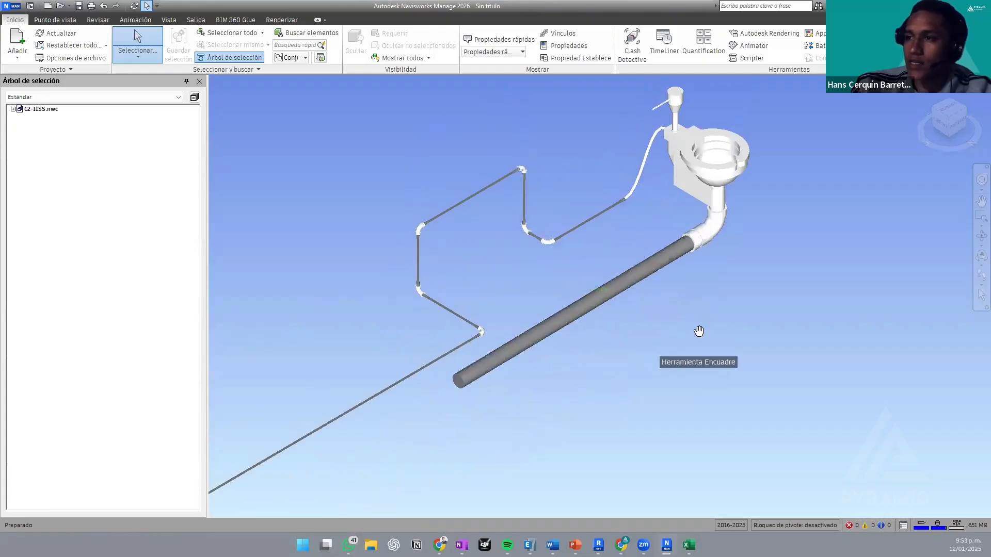
scroll(723, 330, down, 1)
scroll(760, 354, down, 1)
middle_drag(761, 354, 807, 322)
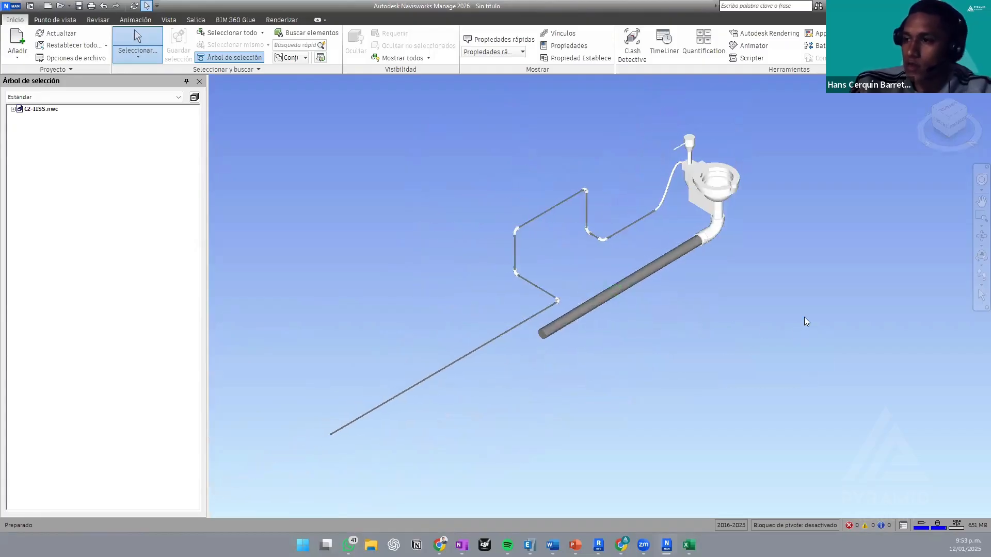
middle_drag(735, 310, 726, 339)
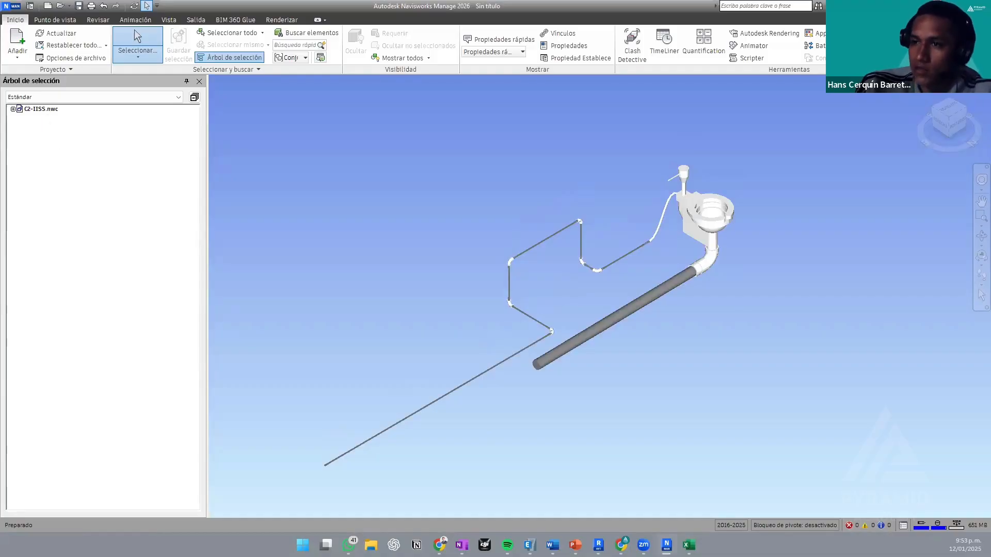
- Start appending more files from the NWC folder, choosing C2-- AF and C2-DS without C2-IISS
click(17, 39)
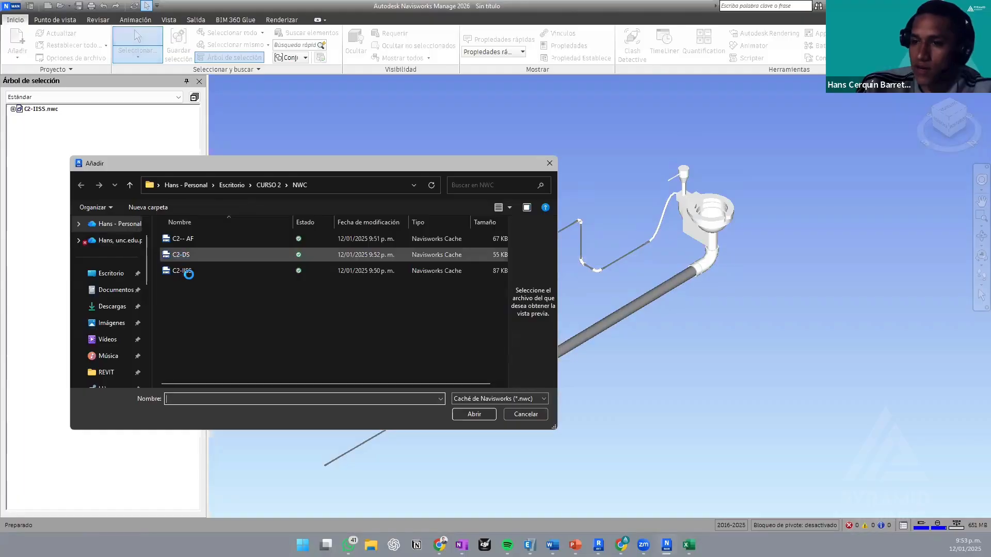
click(186, 271)
ctrl+click(189, 253)
ctrl+click(190, 240)
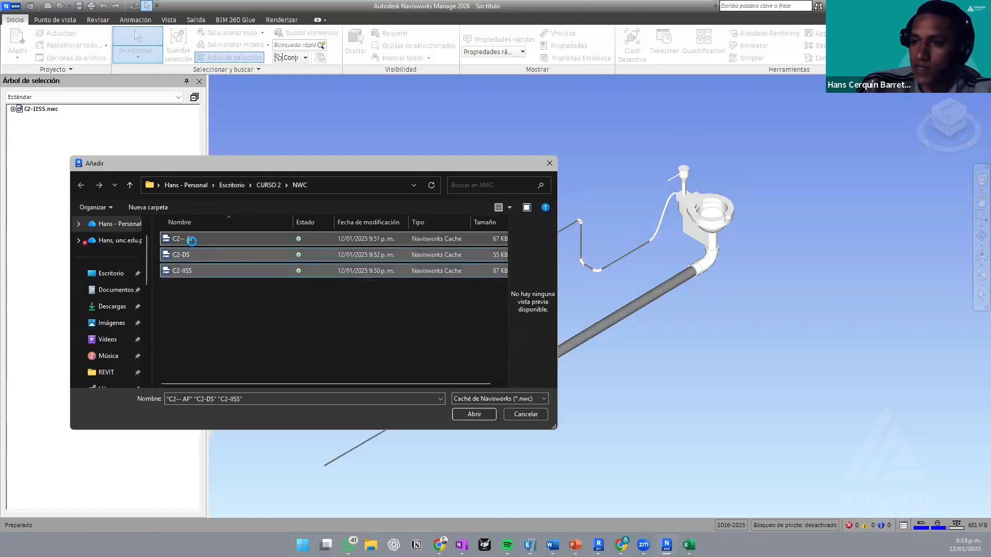
click(201, 240)
ctrl+click(196, 254)
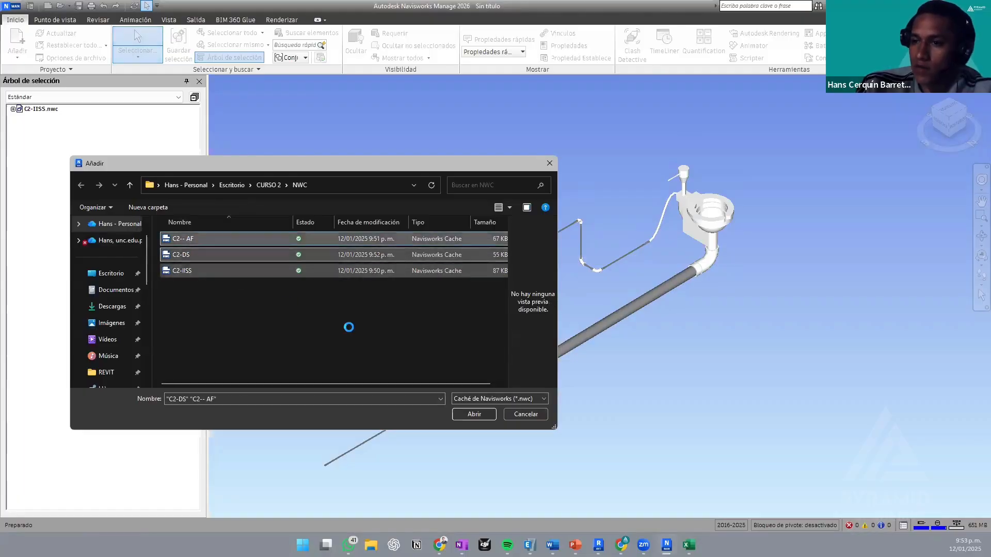
click(488, 415)
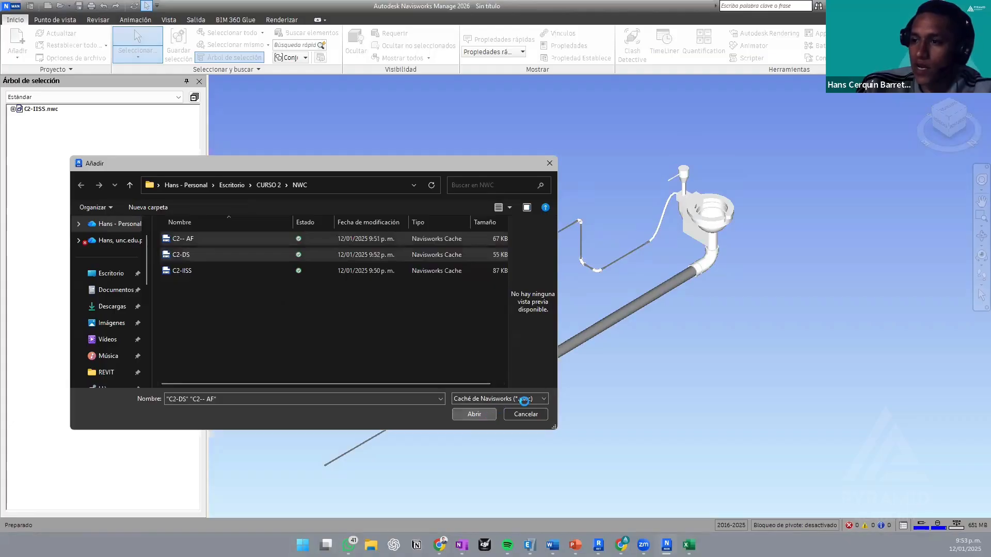
- Review the file formats that can be appended, including Caché de Navisworks (*.nwc), IFC, Inventor and Revit
click(524, 399)
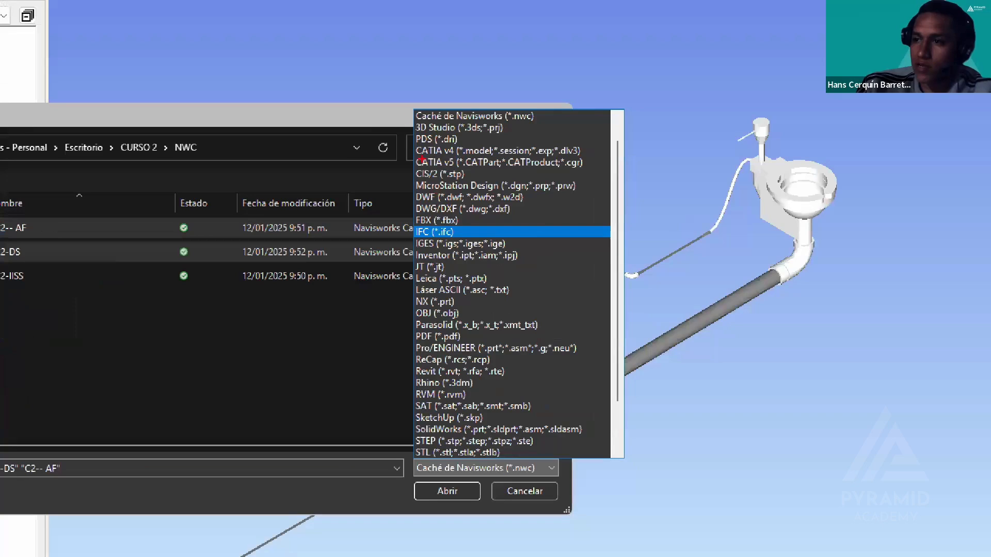
mouse_move(383, 67)
mouse_down()
mouse_move(415, 110)
mouse_move(583, 482)
mouse_move(623, 479)
mouse_up()
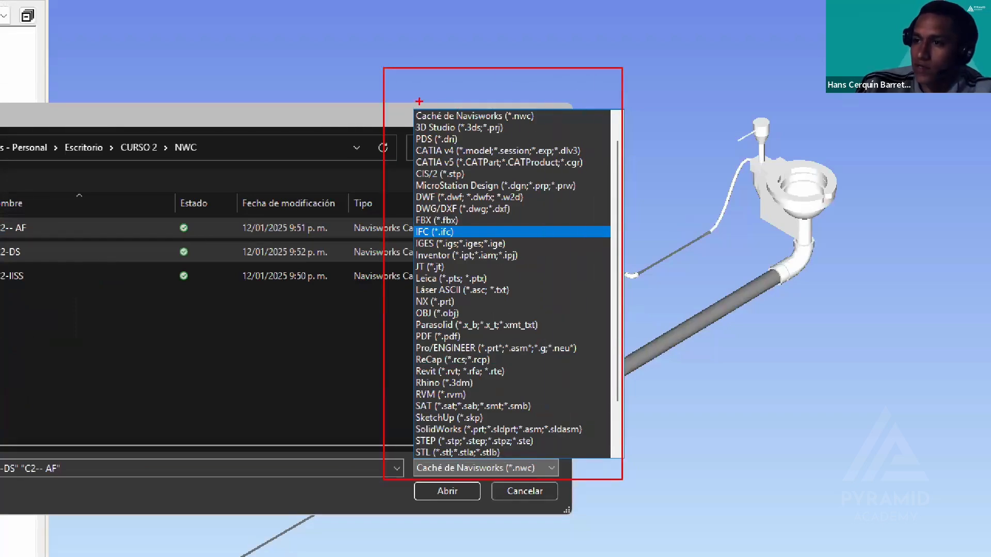
mouse_move(415, 101)
mouse_down()
mouse_move(468, 119)
mouse_move(536, 119)
mouse_up()
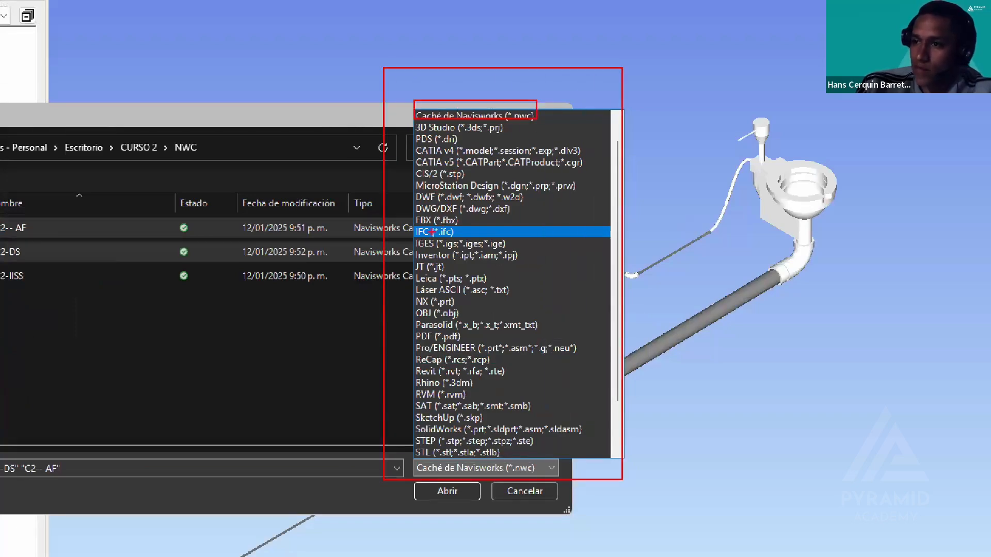
drag(406, 218, 524, 238)
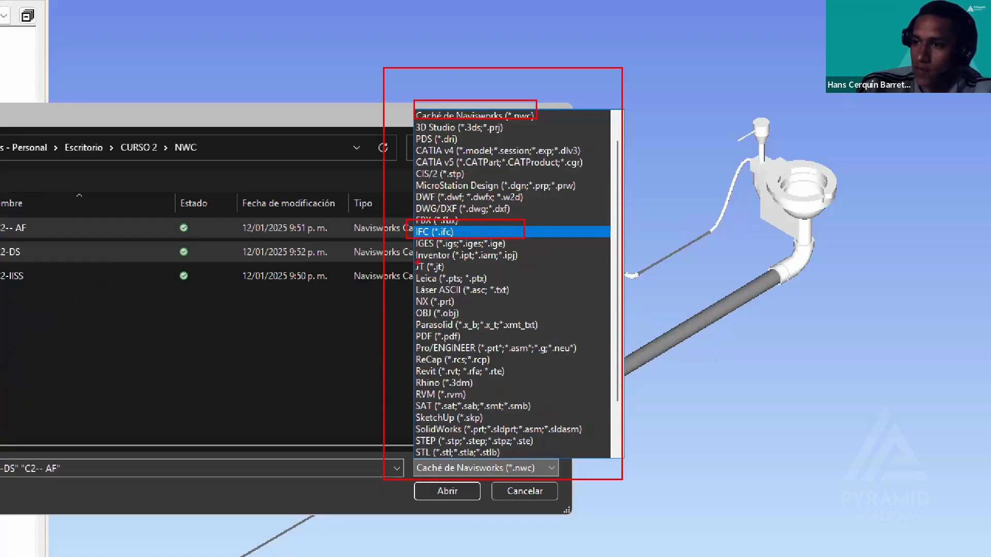
drag(405, 246, 547, 259)
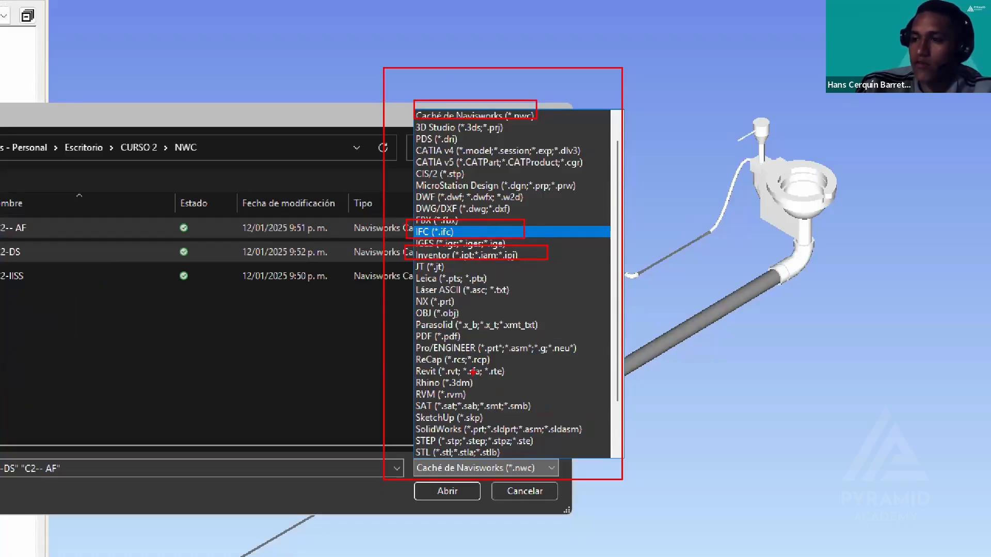
key(Escape)
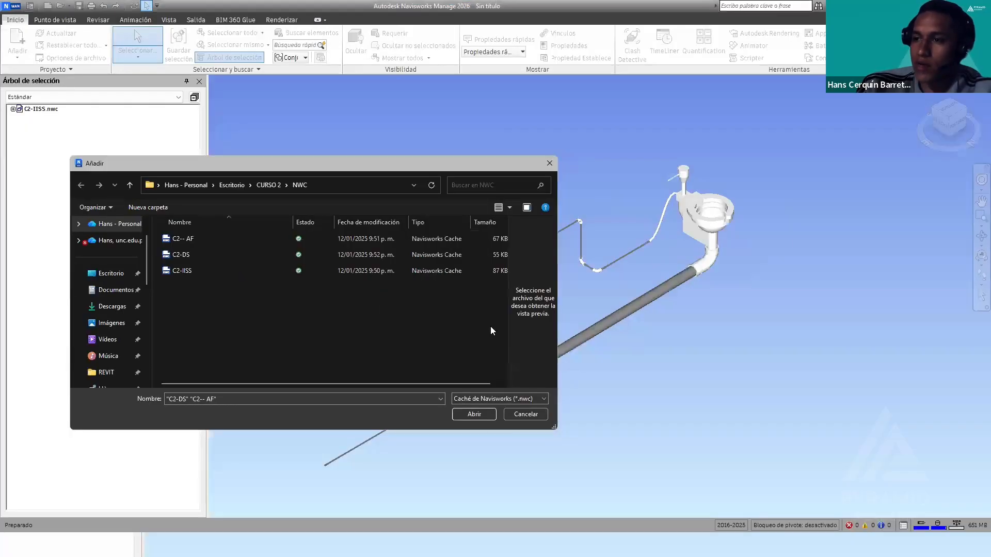
click(537, 397)
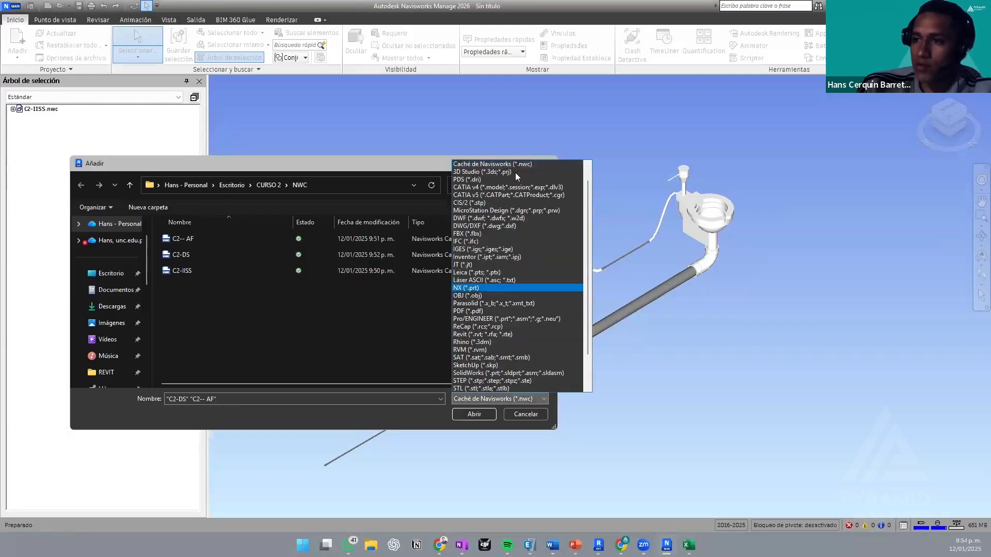
click(246, 232)
- Append the C2-- AF and C2-DS NWC files to the project
click(220, 241)
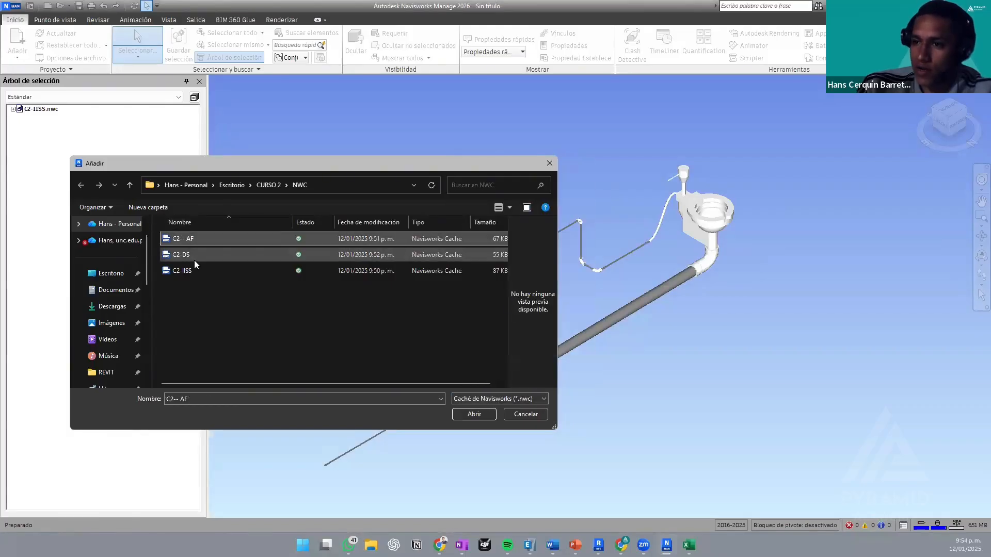
ctrl+click(194, 259)
click(474, 415)
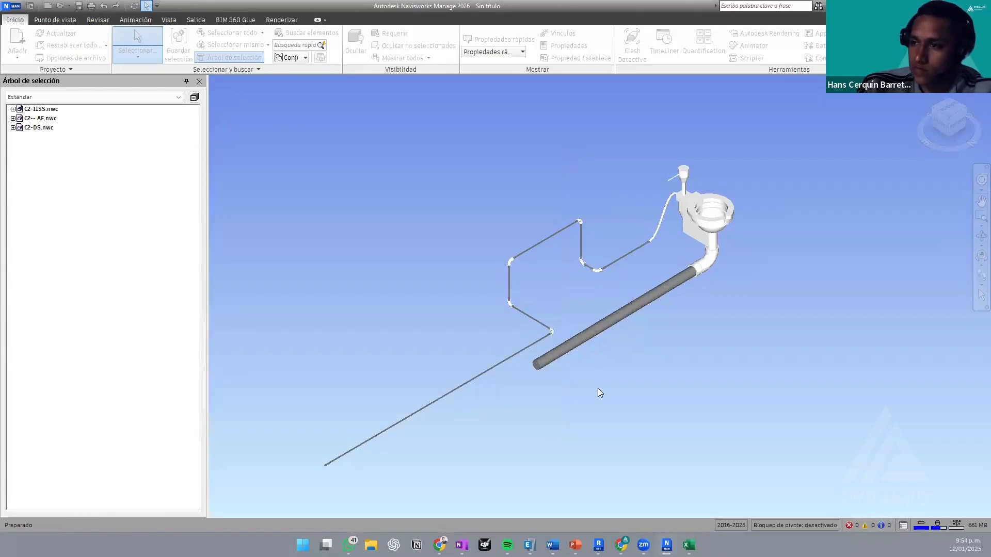
- Highlight C2-- AF, C2-IISS and C2-DS one by one from the selection tree to identify each file's elements
middle_drag(716, 309, 690, 307)
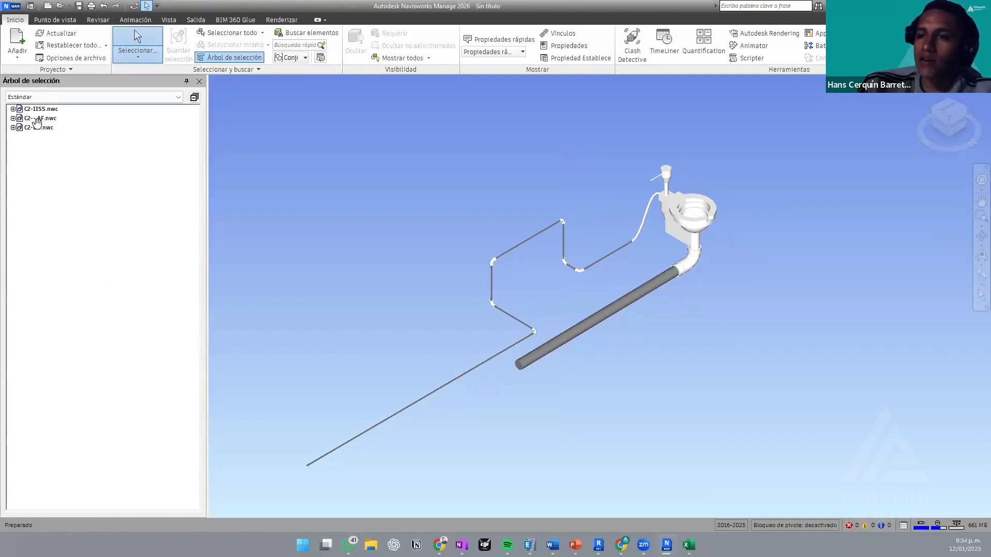
click(37, 118)
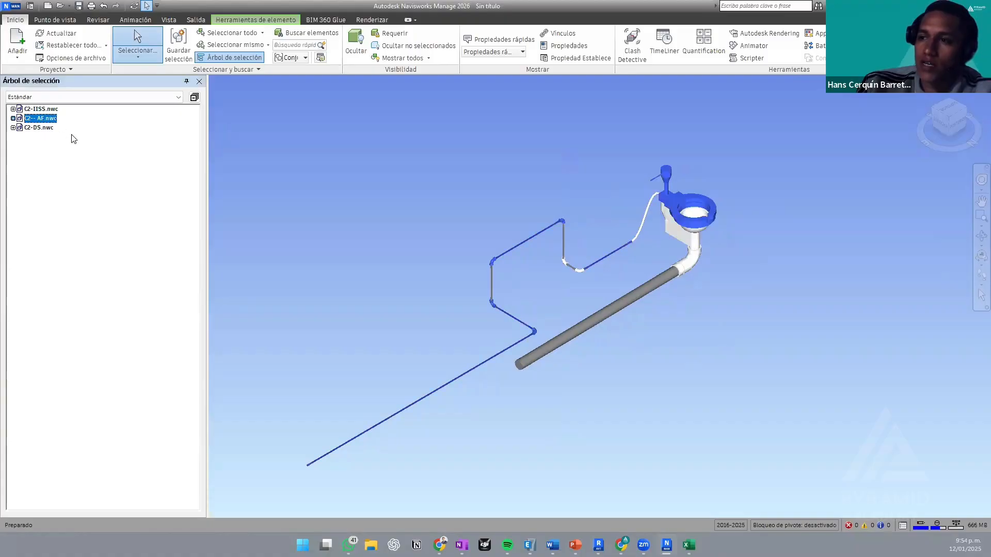
click(47, 110)
click(37, 128)
- Hide C2-IISS.nwc, show it again and clear the selection
click(40, 111)
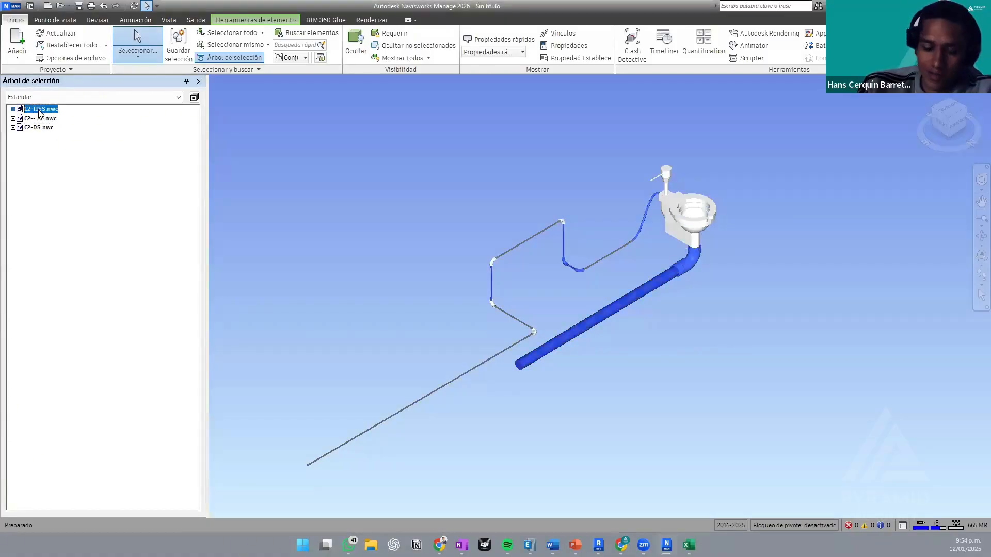
key(ctrl+h)
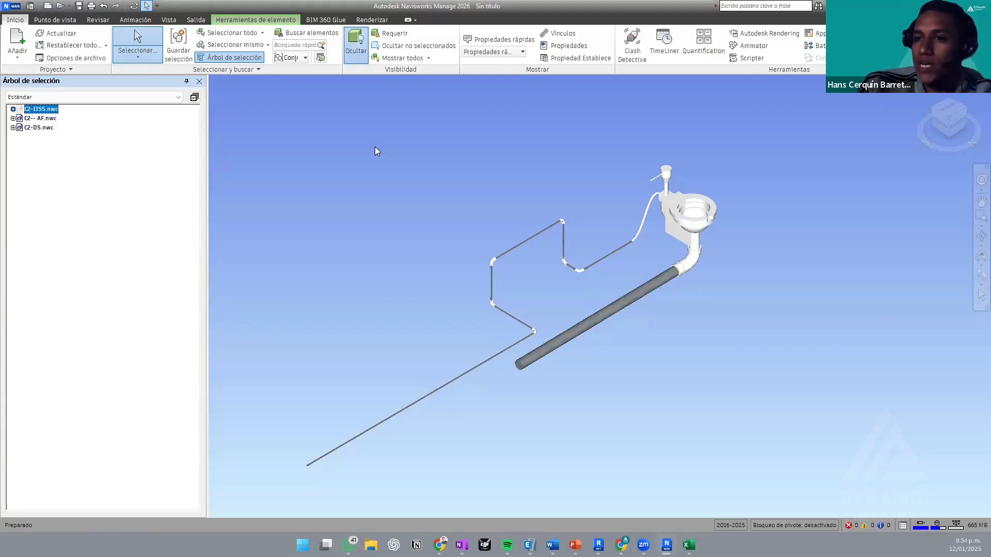
right_click(43, 110)
click(350, 116)
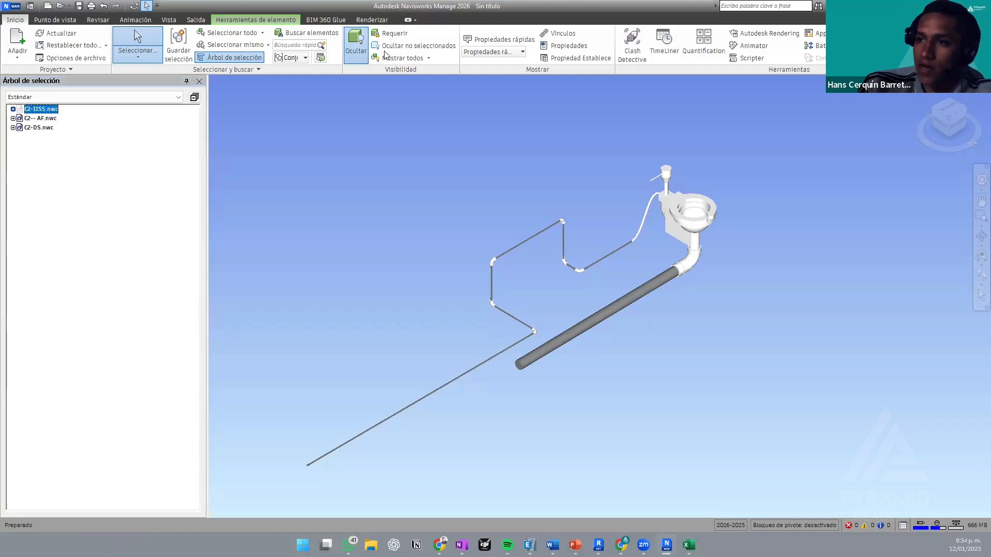
click(365, 115)
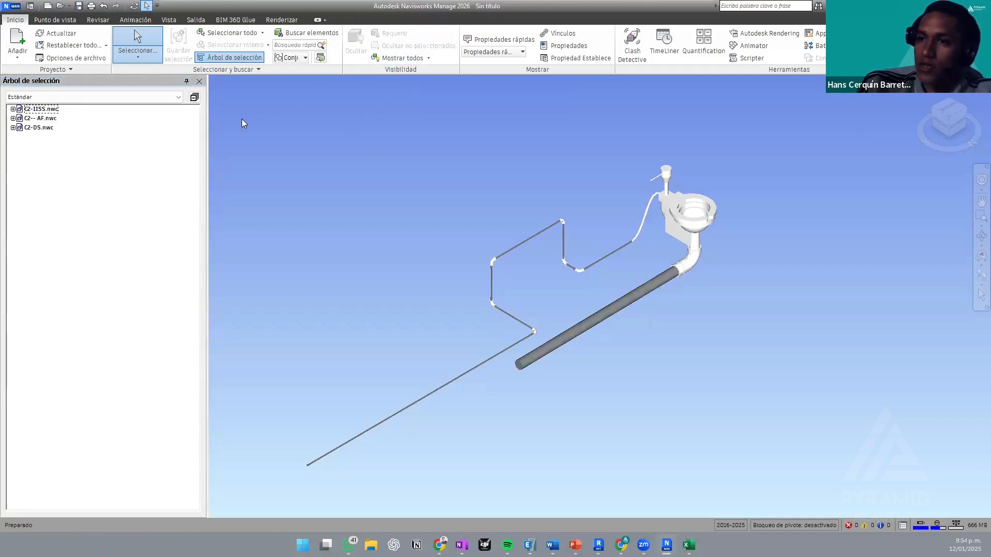
- Hide all three appended files, C2-IISS, C2-- AF and C2-DS, together
click(48, 128)
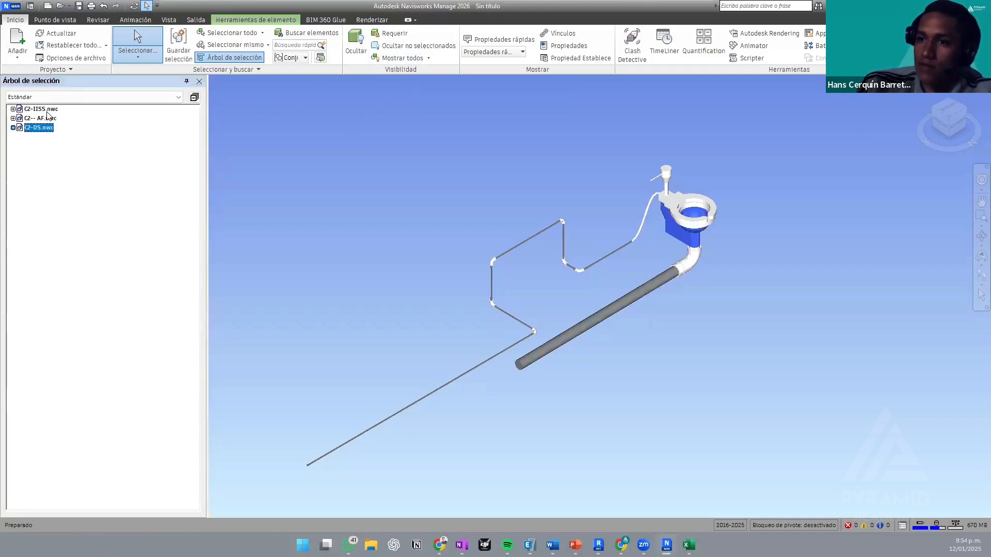
shift+click(47, 112)
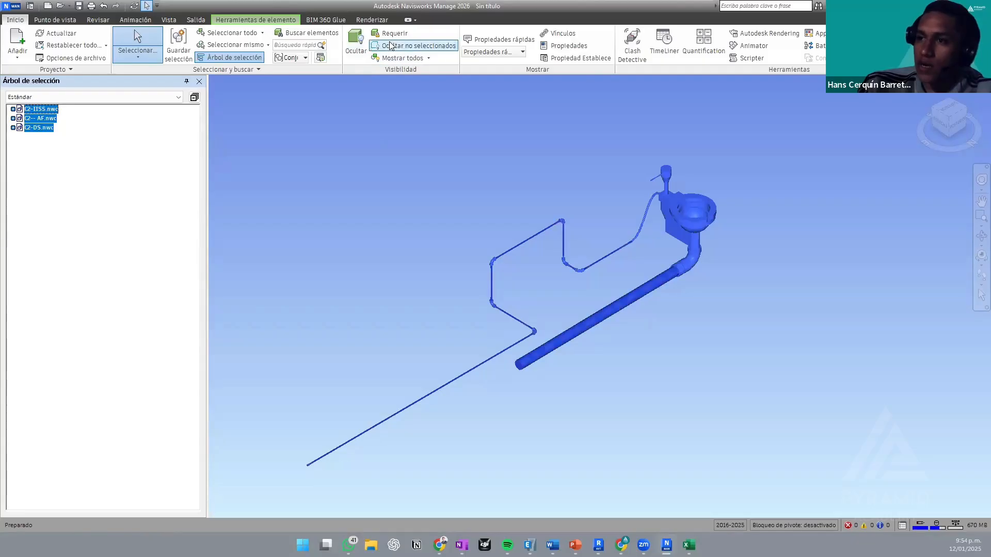
click(356, 42)
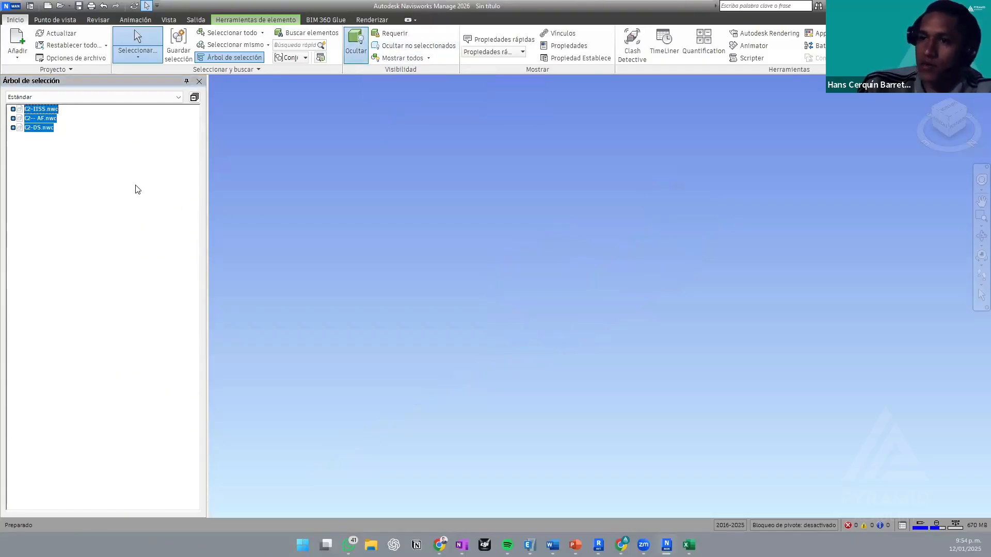
- Unhide only C2-DS.nwc to view the drainage model alone, and clear the selection
click(39, 129)
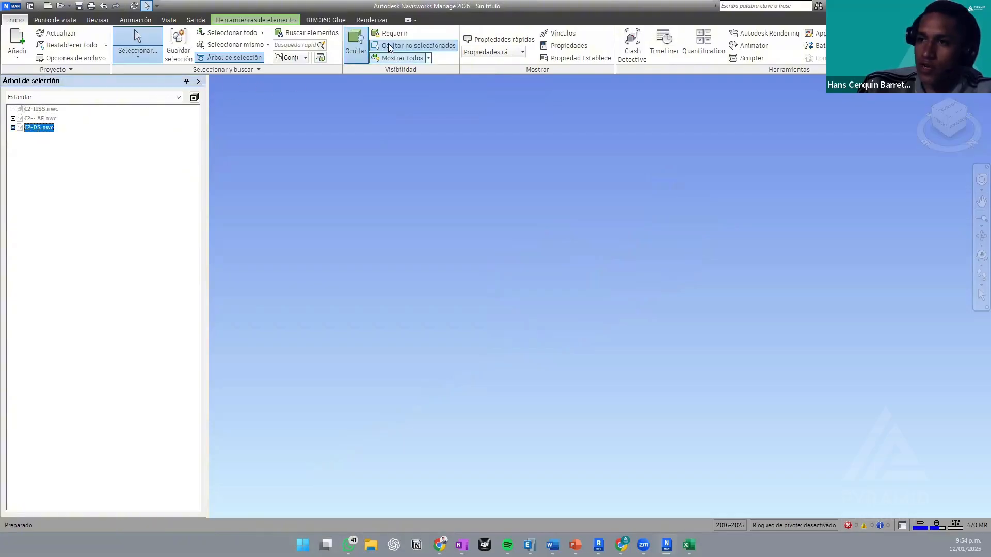
right_click(47, 129)
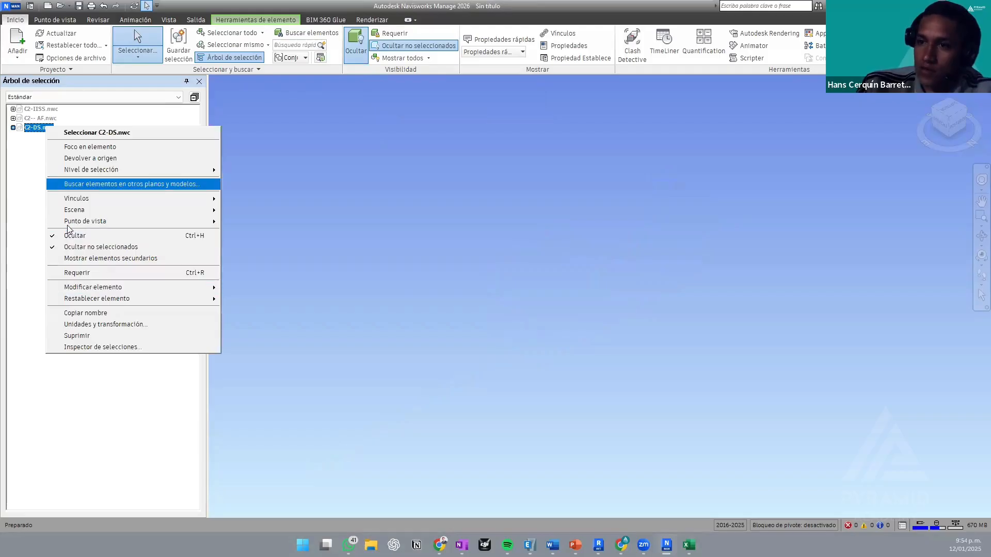
click(93, 236)
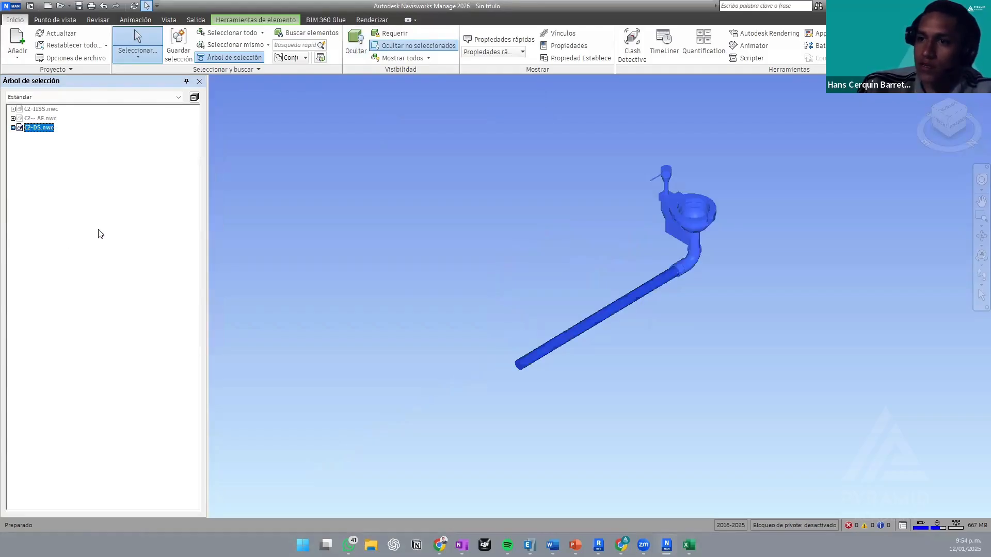
click(785, 315)
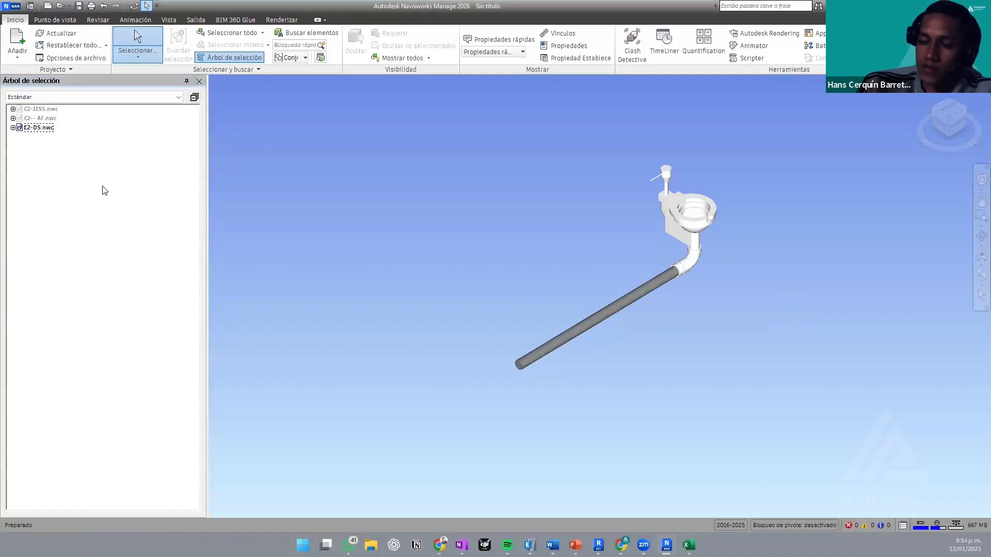
- Toggle the visibility of C2-DS.nwc off and on, leaving it hidden
click(41, 130)
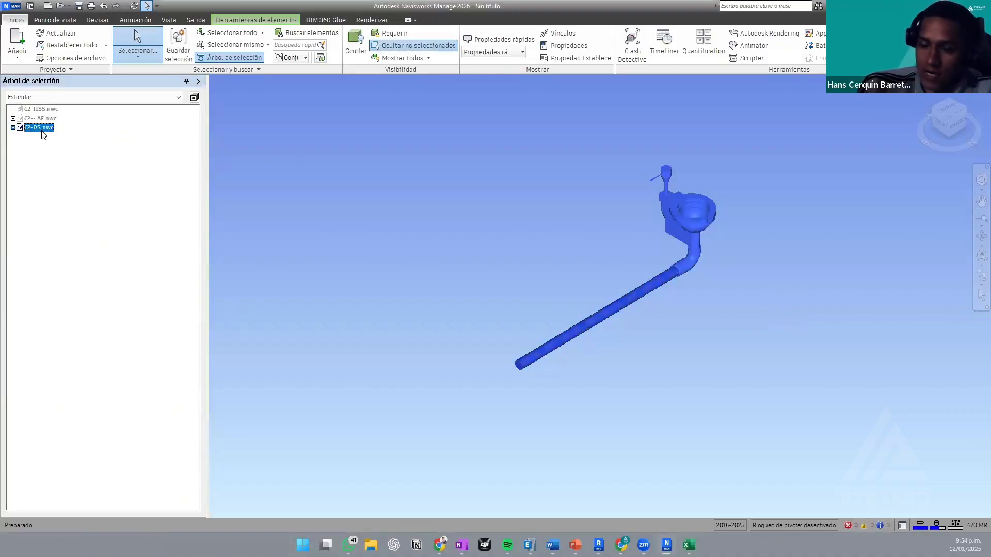
key(ctrl+h)
key(ctrl+h)
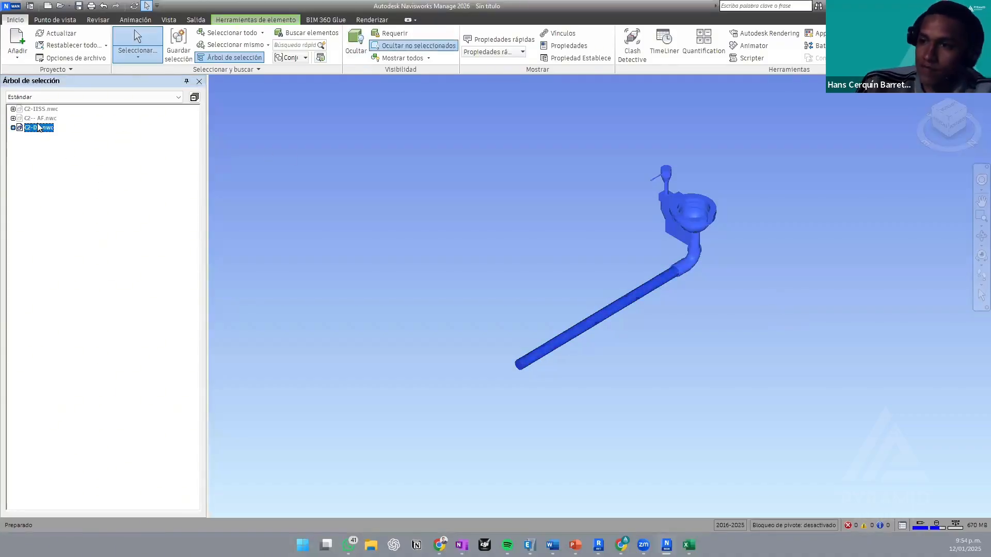
key(ctrl+h)
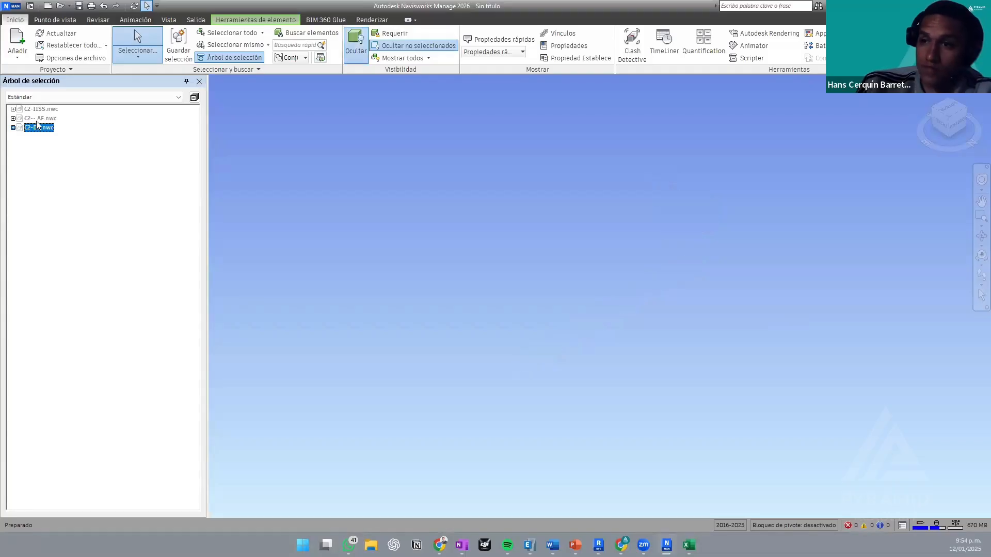
- Unhide only C2-- AF.nwc to view the water supply model alone, and clear the selection
click(38, 119)
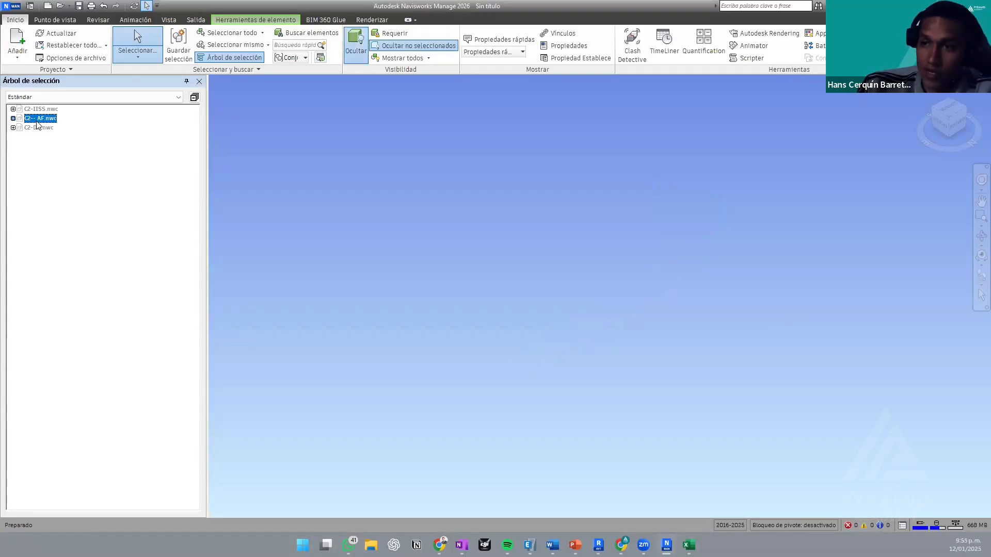
key(ctrl+h)
click(744, 369)
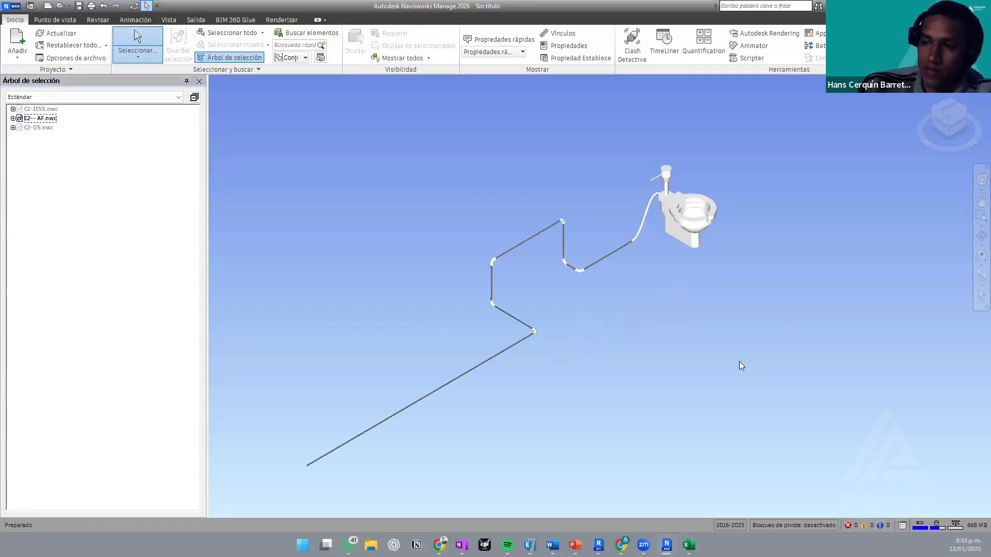
- Hide C2-- AF.nwc, unhide only C2-IISS.nwc to view the combined sanitary model, and clear the selection
click(33, 120)
key(ctrl+h)
click(39, 110)
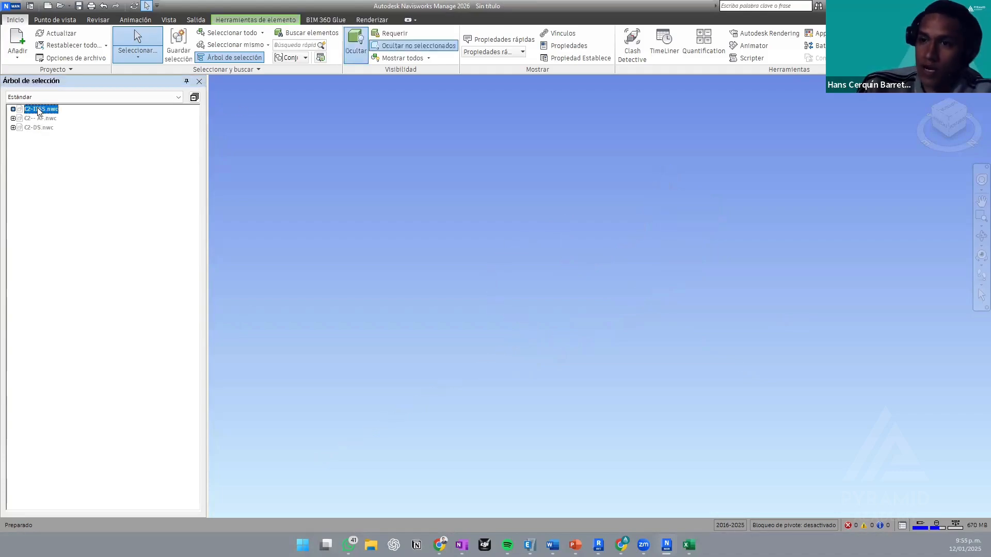
key(ctrl+h)
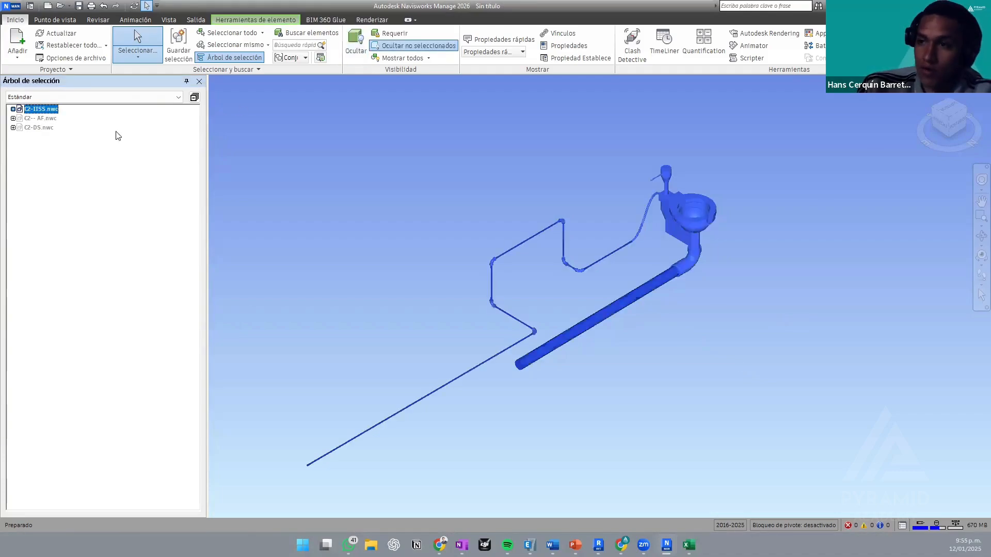
click(745, 343)
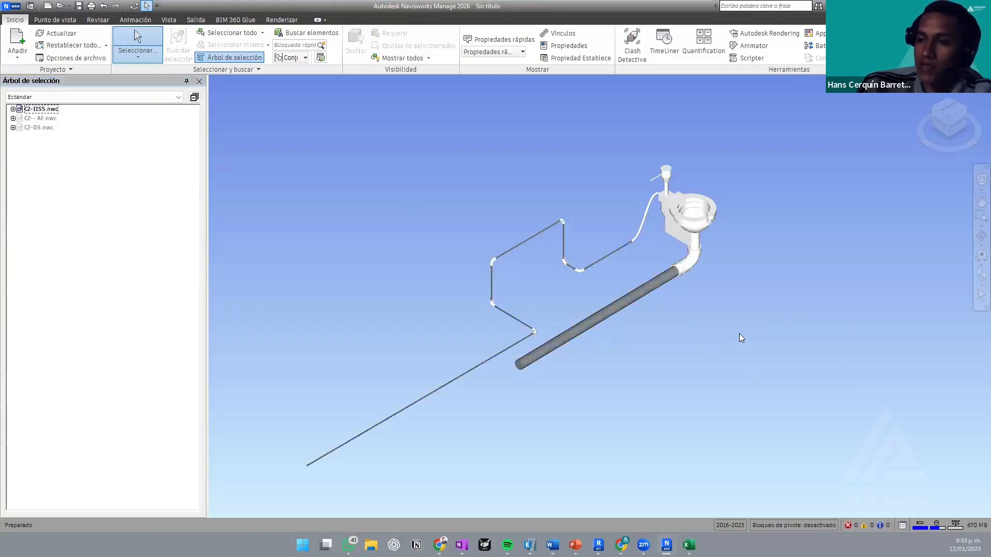
- Delete C2-IISS.nwc from the project and confirm the irreversible removal
click(43, 110)
key(Delete)
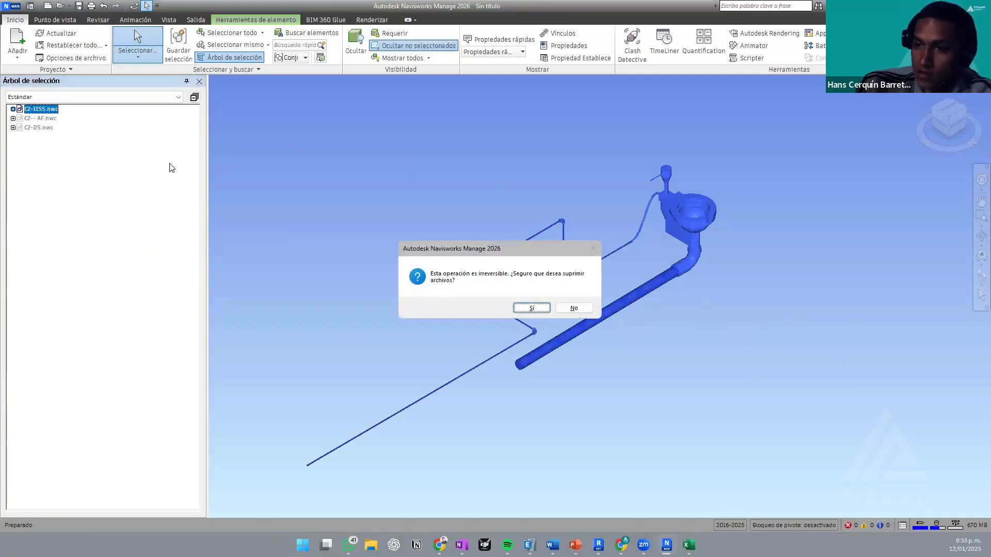
click(532, 308)
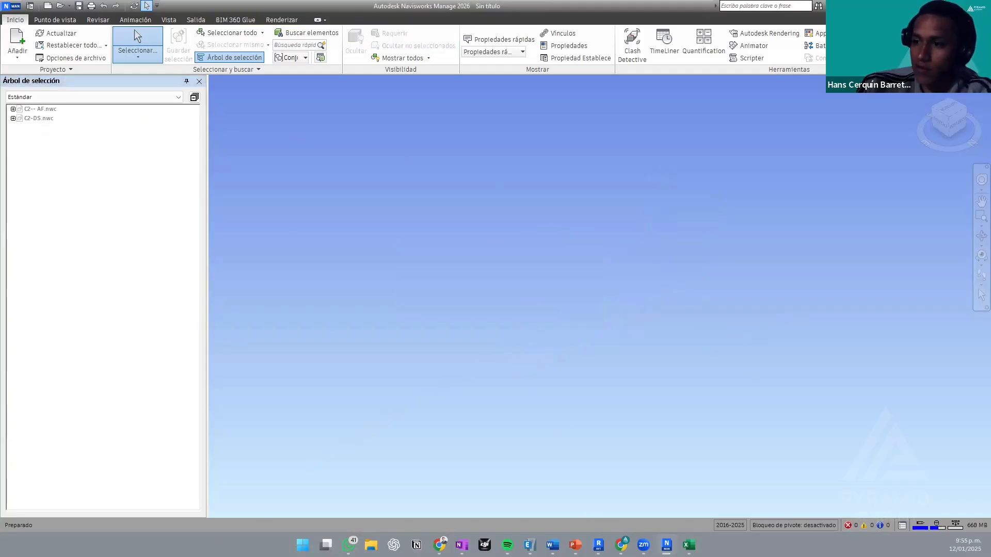
- Unhide C2-- AF.nwc and C2-DS.nwc together and clear the selection
click(49, 109)
shift+click(42, 119)
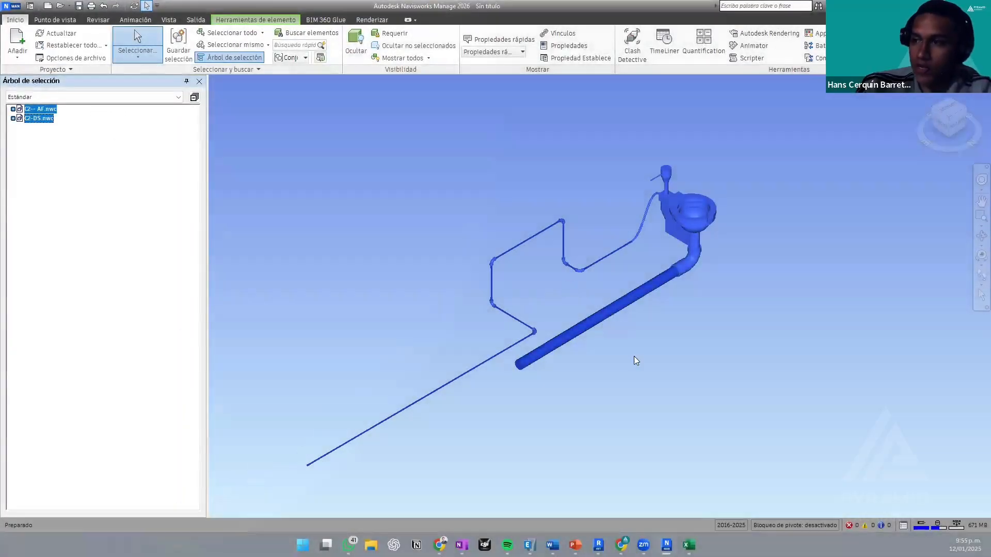
click(565, 325)
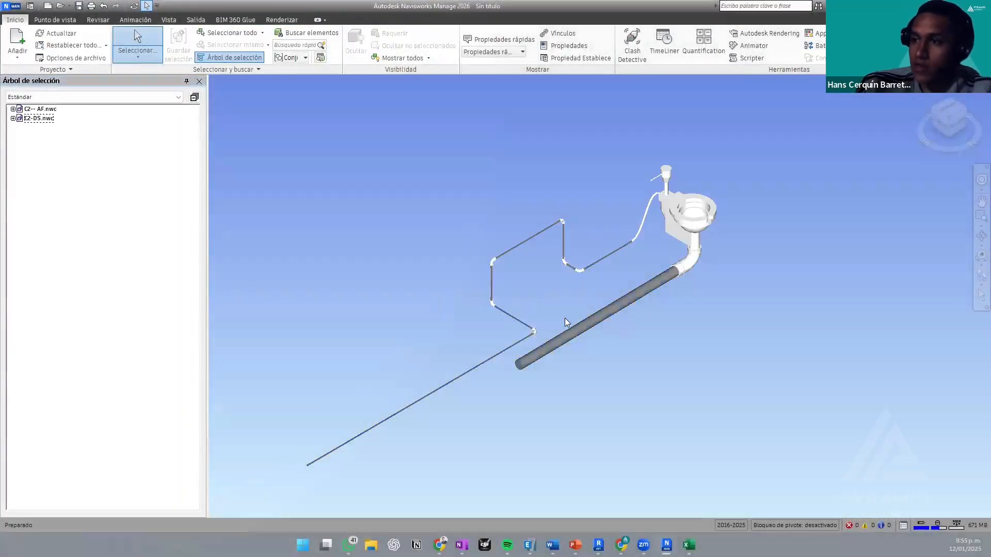
- Switch to Revit and close the 3D - DESAGÜE and 3D - AGUA FRIA views, keeping 3D - IISS open
click(599, 546)
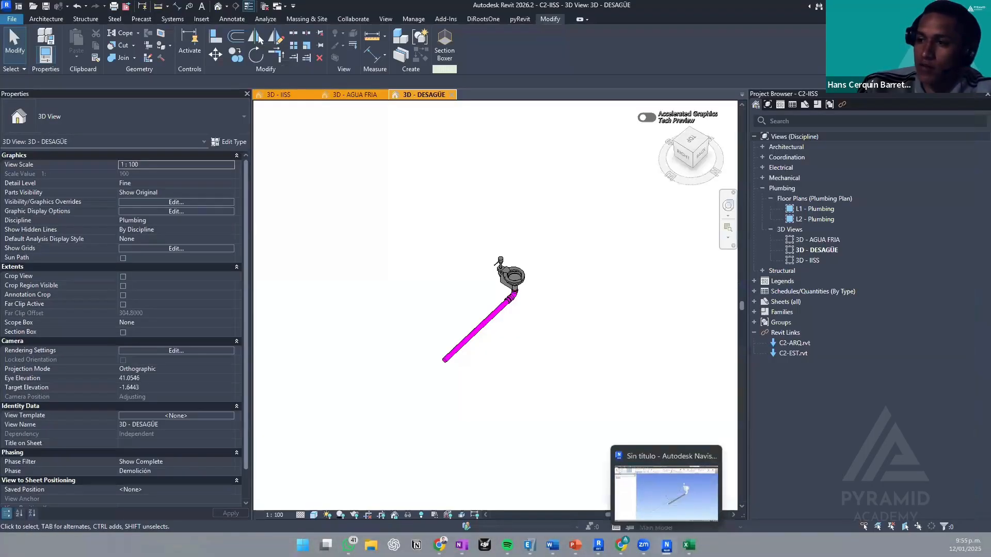
click(452, 95)
click(387, 94)
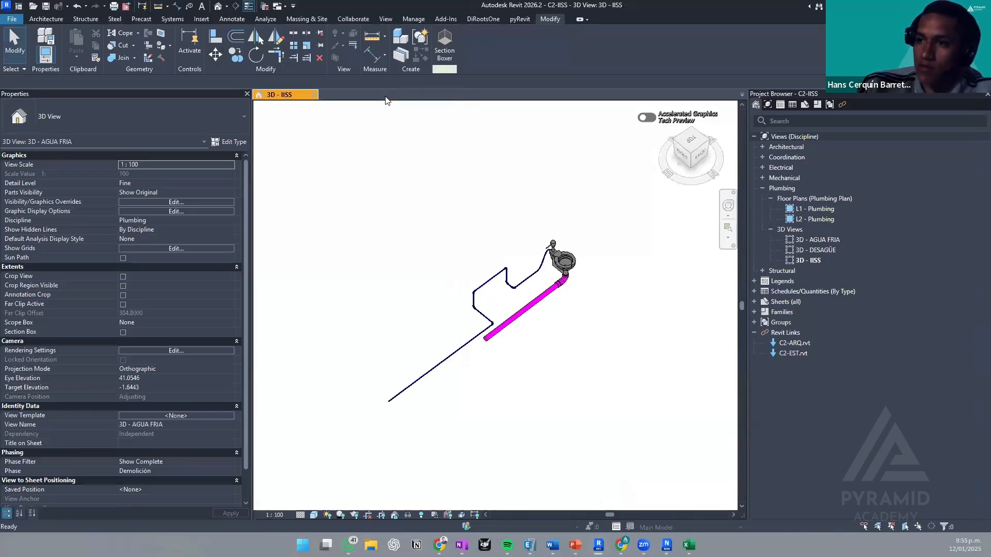
- Save a copy of the C2-IISS project as C4-IISS.rvt in the CURSO 2 folder
click(12, 19)
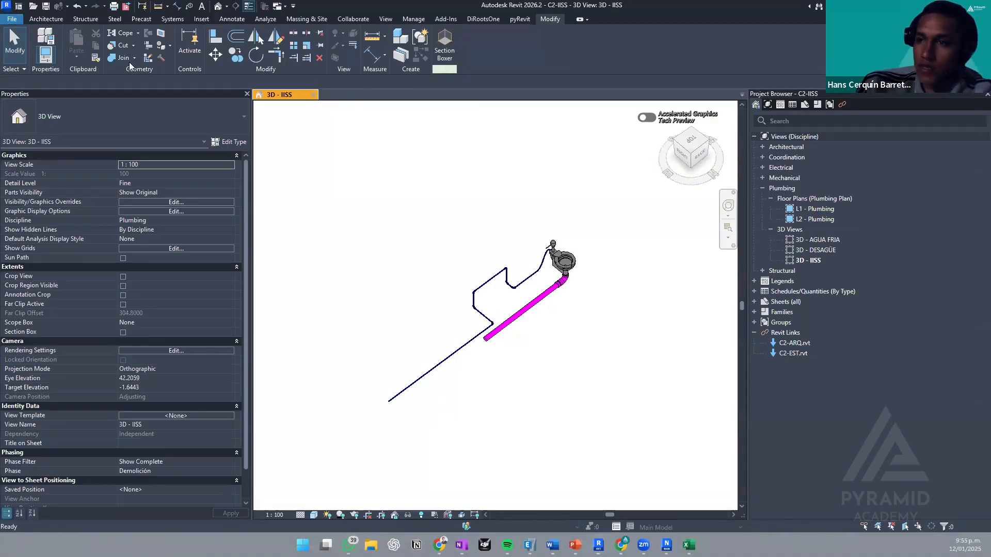
click(17, 19)
mouse_move(36, 141)
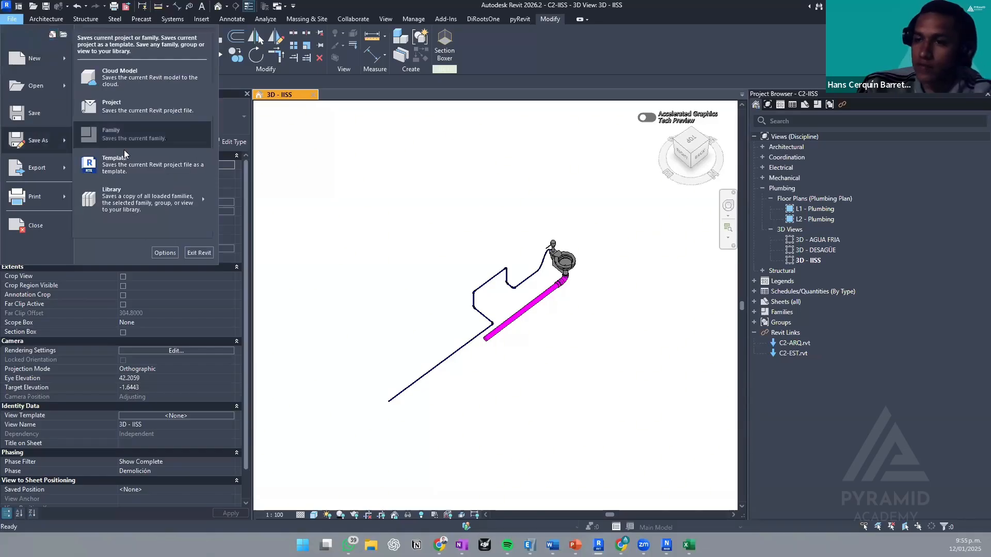
click(132, 109)
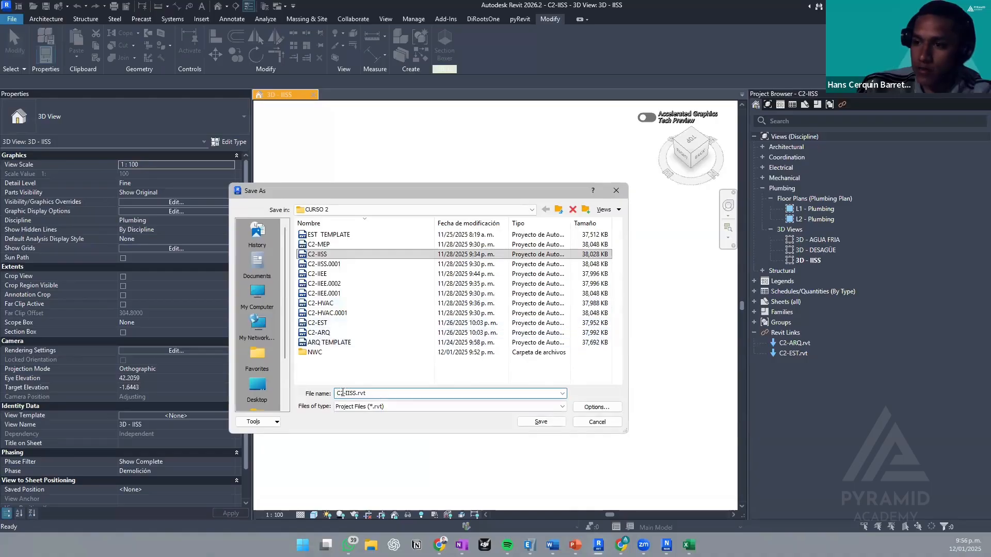
text(4)
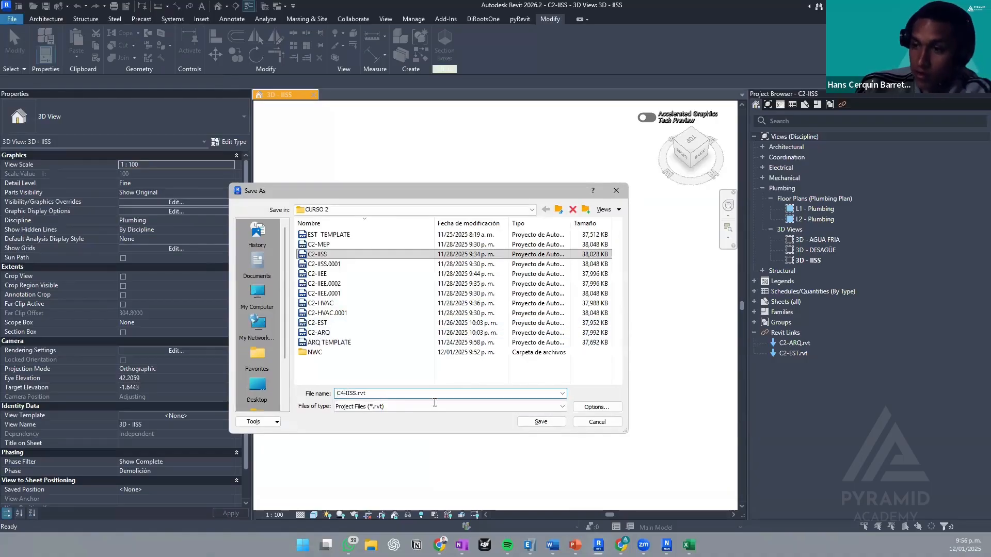
click(541, 422)
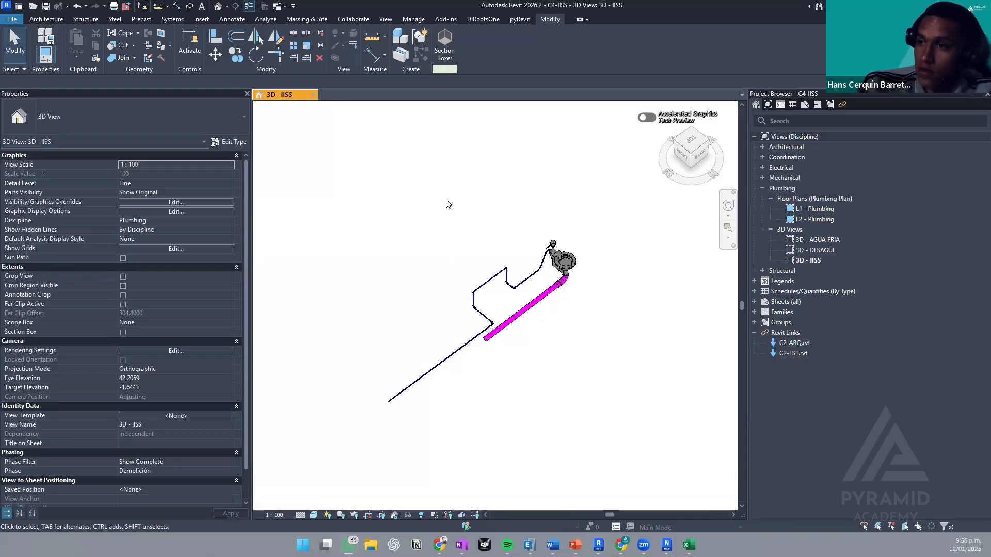
- Open the C2-IIEE project and view its {3D} view
scroll(445, 202, down, 1)
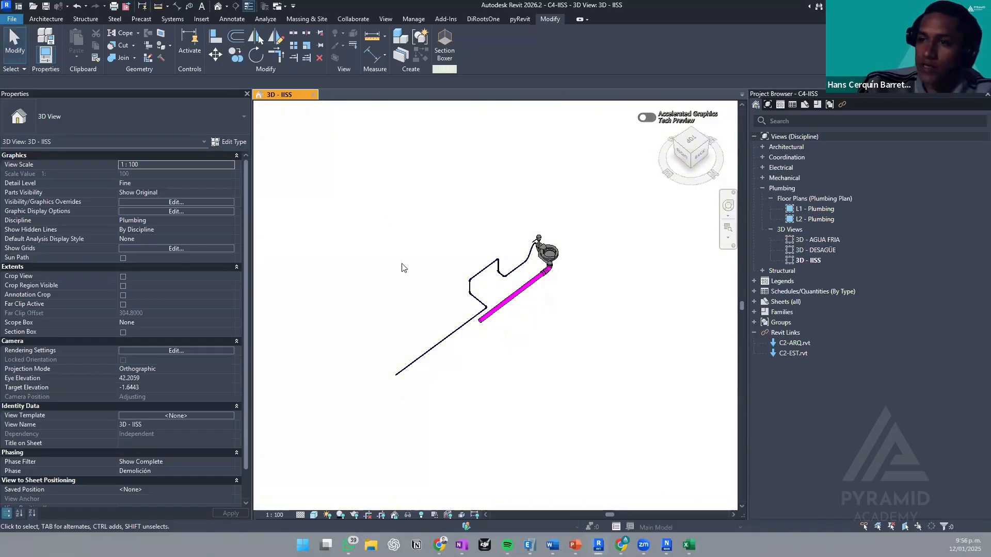
click(19, 6)
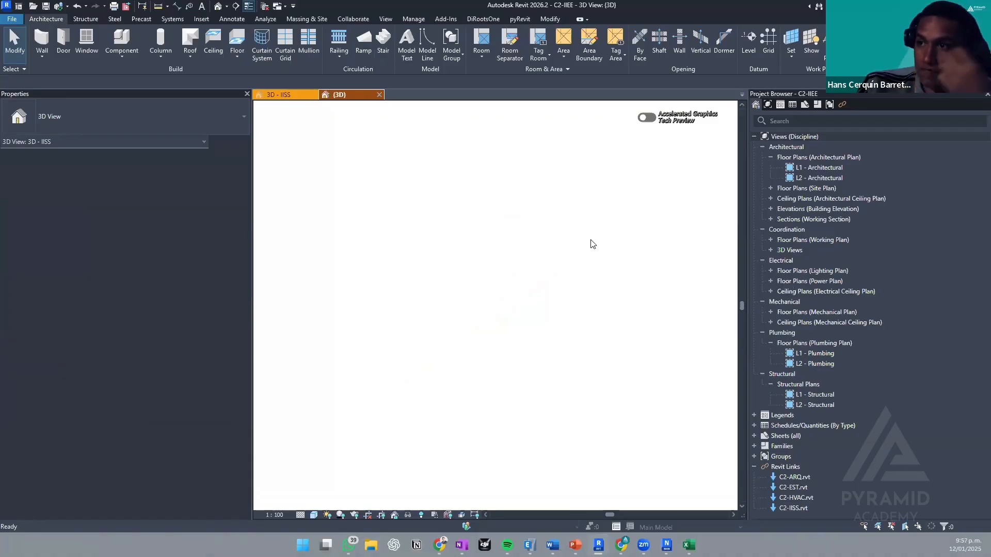
scroll(499, 324, up, 3)
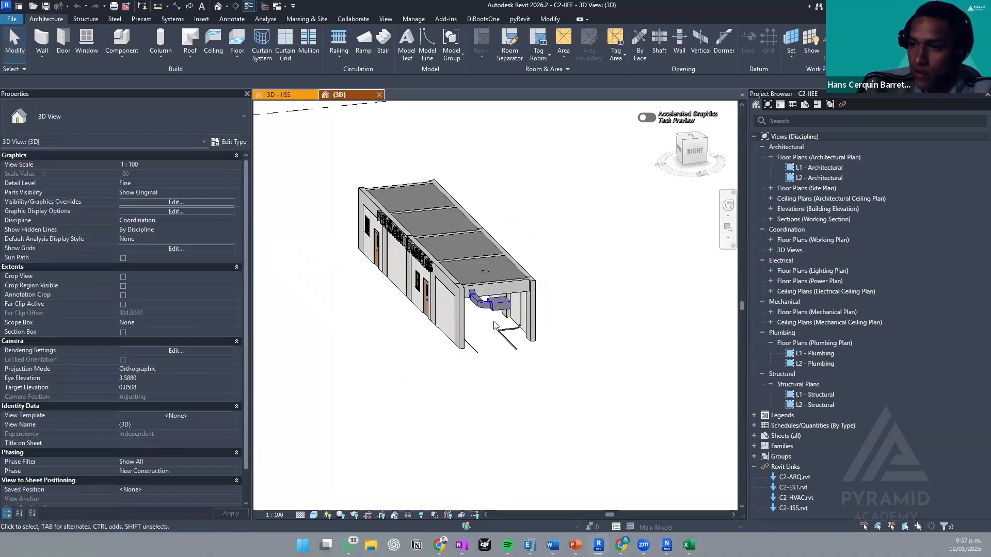
key(m)
key(l)
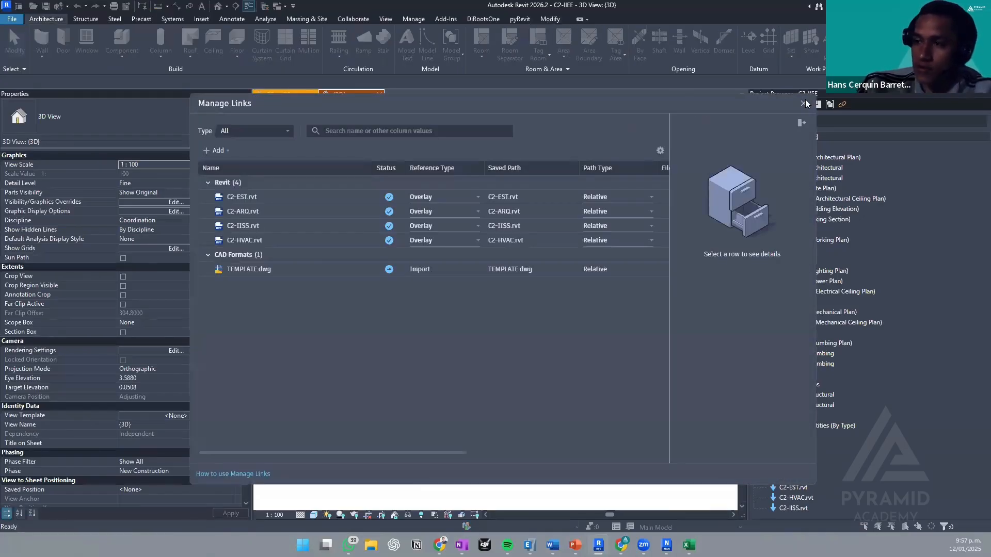
click(805, 103)
- Hide all four Revit links, C2-ARQ, C2-EST, C2-HVAC and C2-IISS, in the {3D} view's visibility overrides
key(v)
key(v)
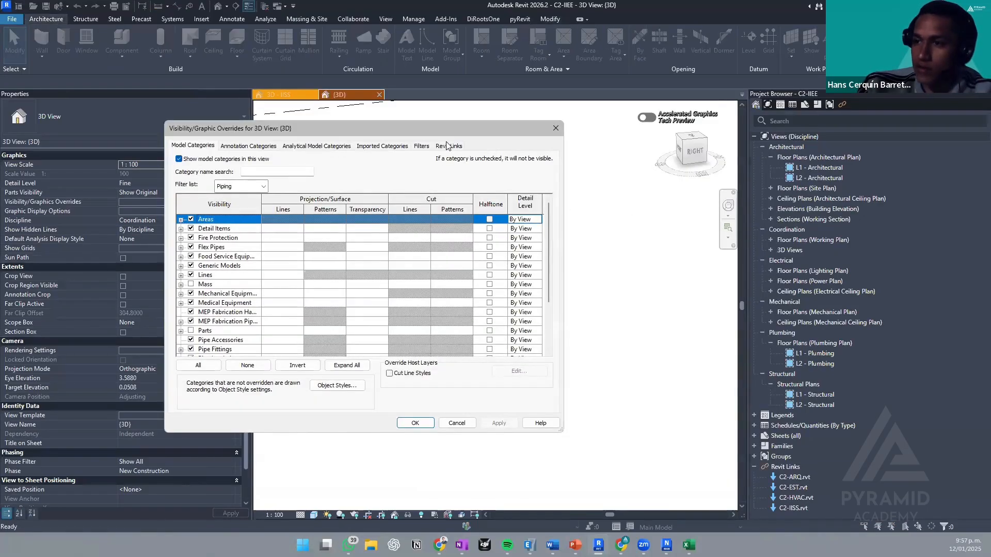
click(447, 145)
click(204, 400)
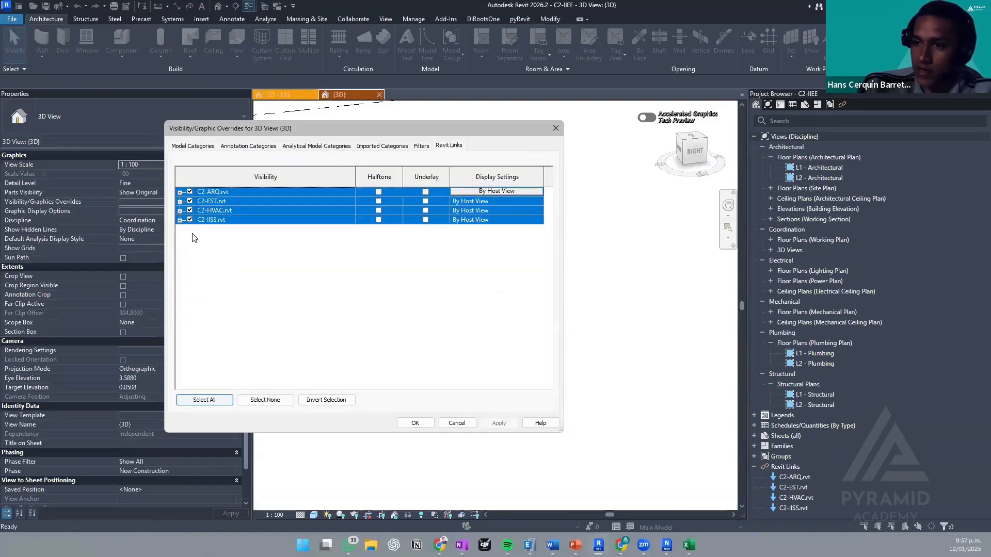
click(189, 219)
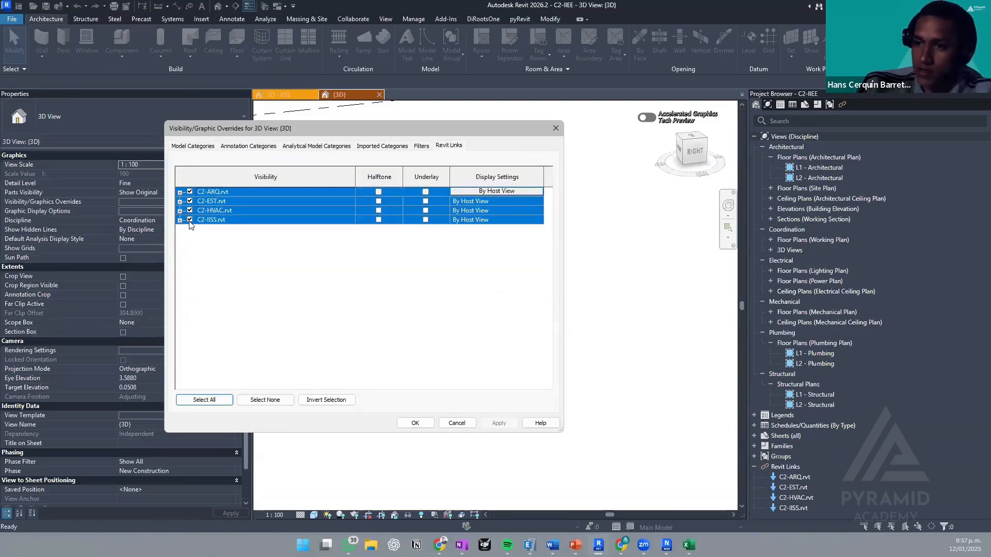
click(414, 423)
shift+middle_drag(471, 292, 501, 319)
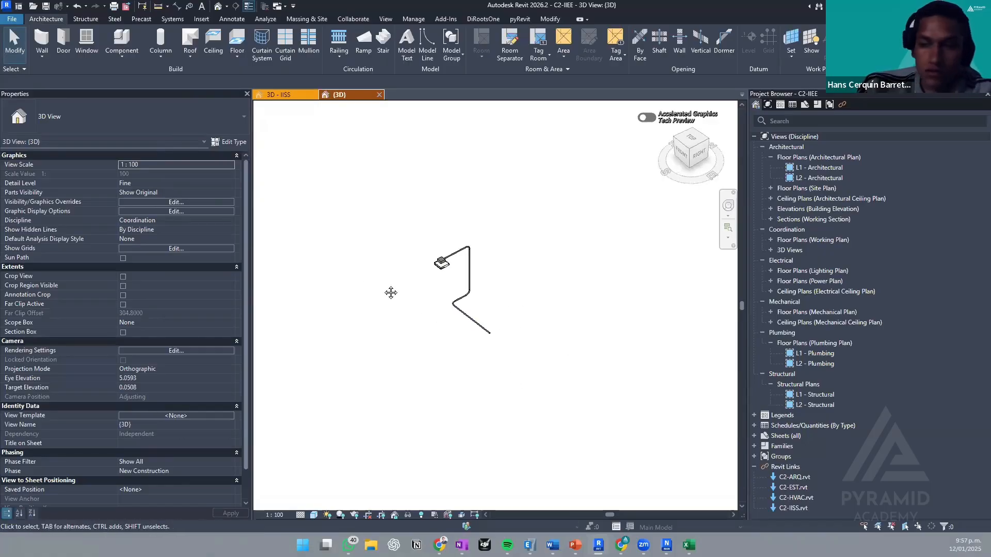
- Export the current 3D view as C2-IIEE.nwc to the NWC folder, accepting the Navisworks settings with shared coordinates
click(13, 18)
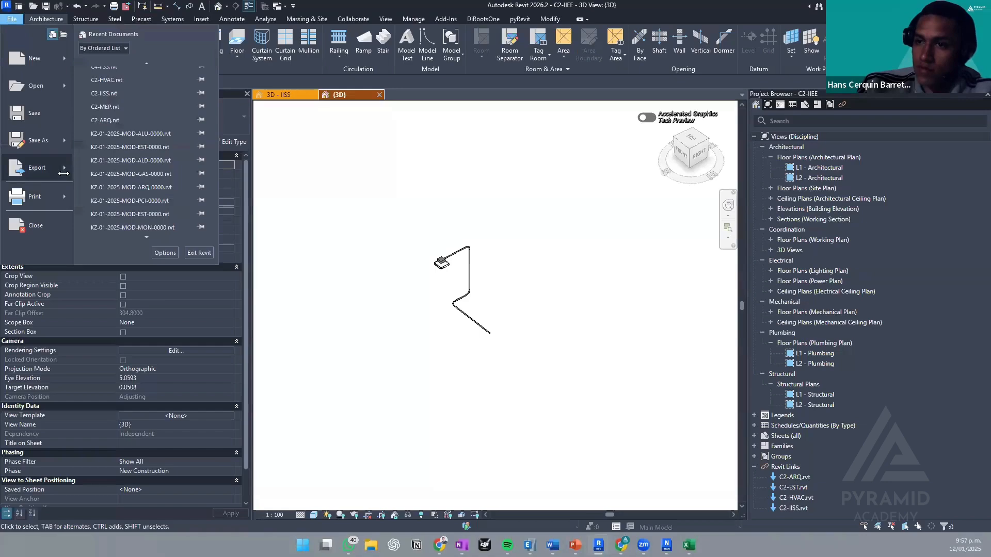
mouse_move(64, 173)
click(150, 230)
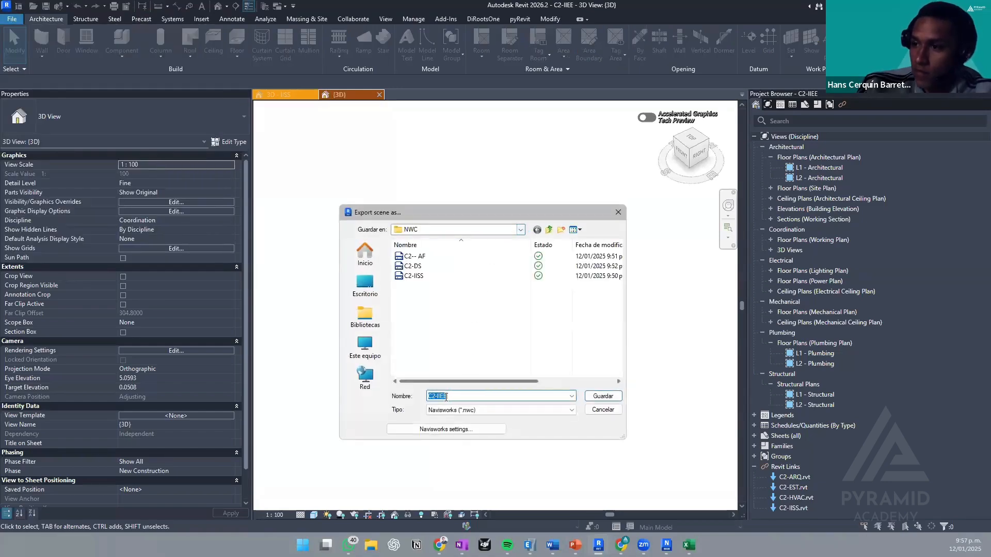
click(471, 429)
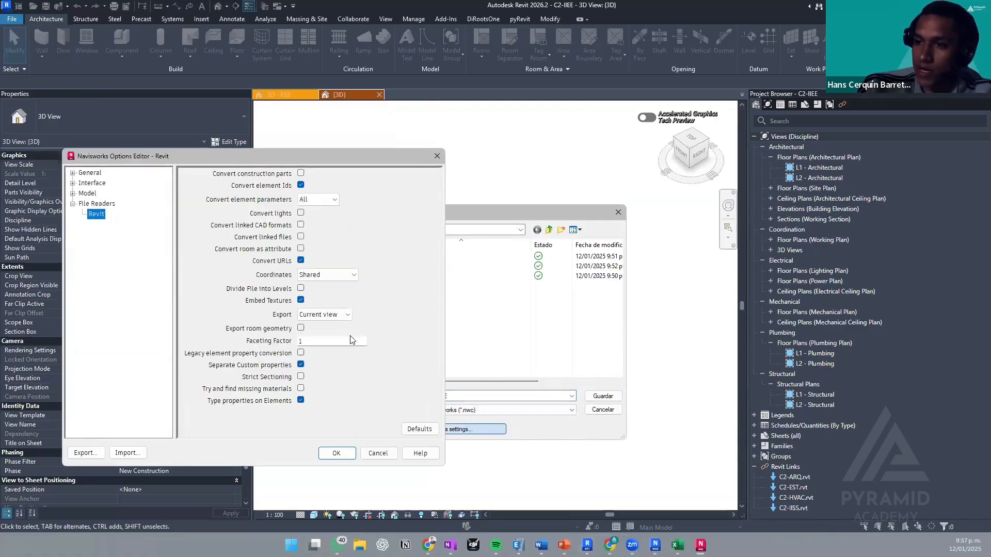
click(336, 454)
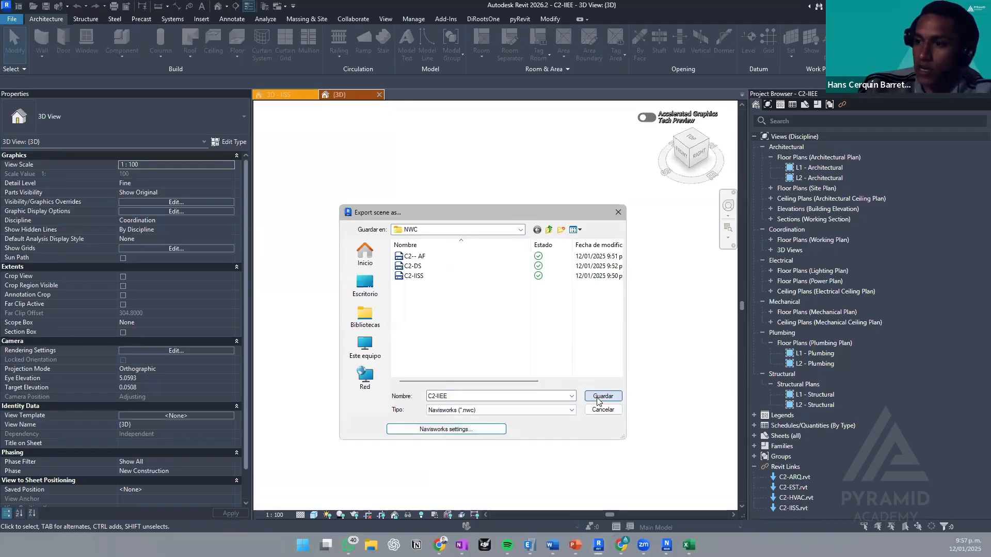
click(600, 397)
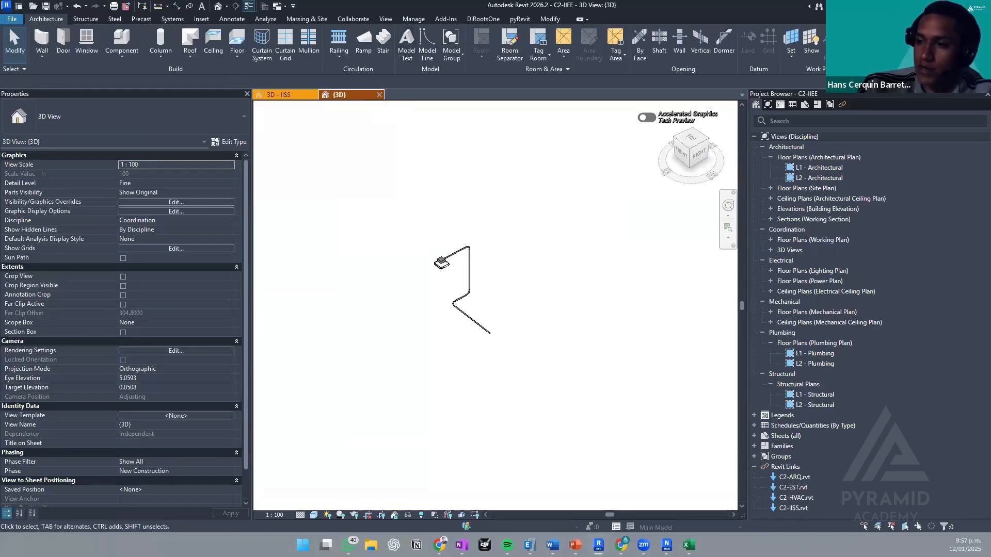
- Switch to Navisworks Manage and append C2-IIEE.nwc to the project, bringing the whole model into view
click(667, 545)
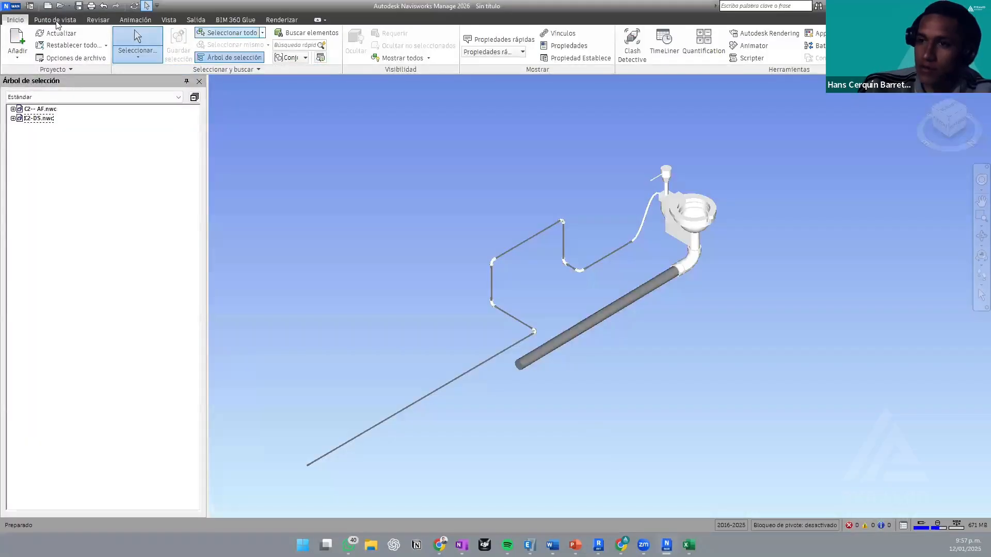
click(11, 39)
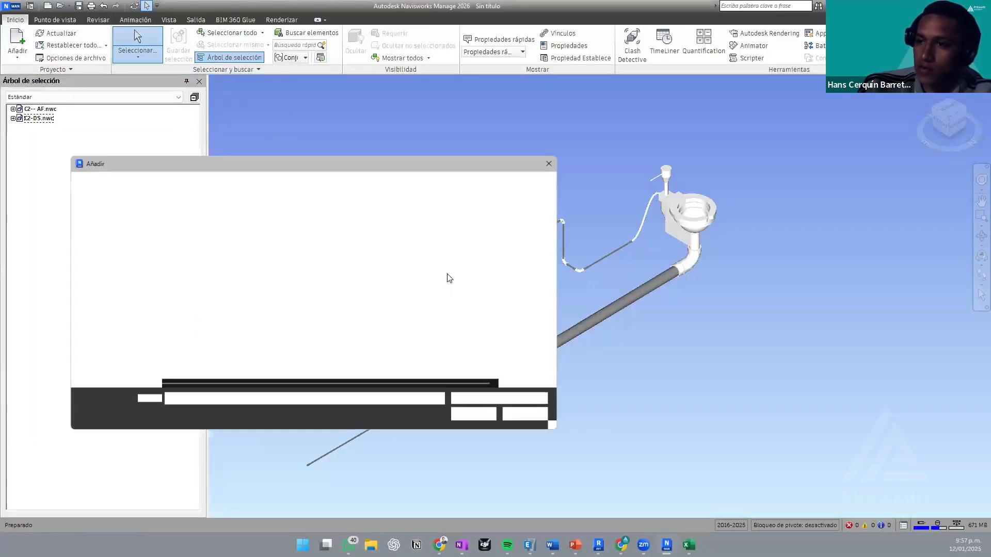
click(229, 274)
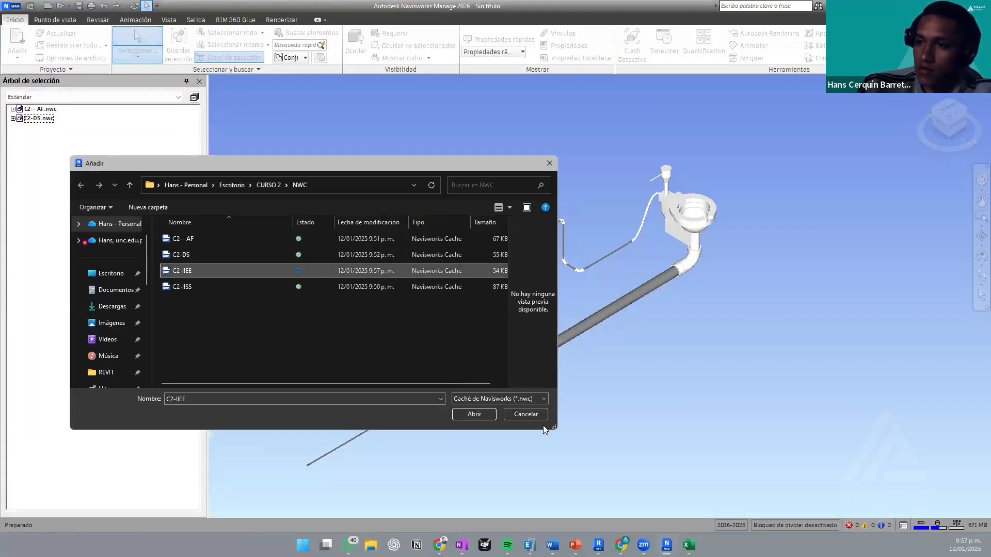
click(475, 415)
scroll(683, 310, down, 2)
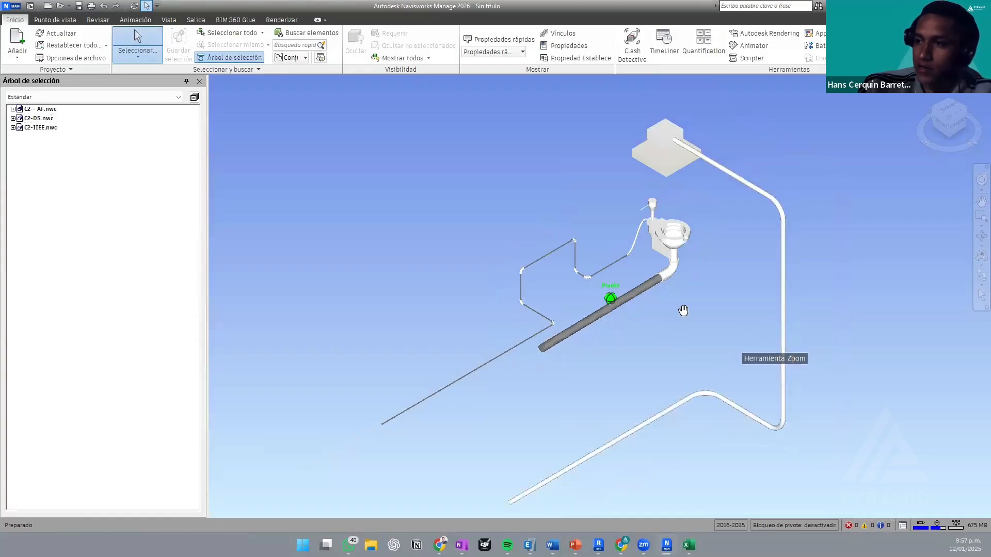
scroll(679, 305, down, 2)
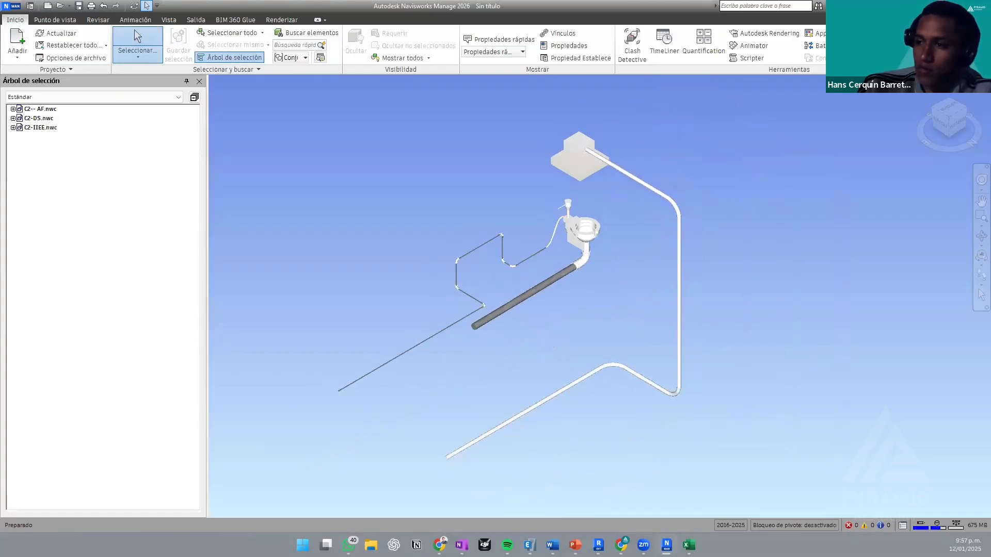
- Switch to Revit and close the C2-IIEE project without saving its changes
click(667, 545)
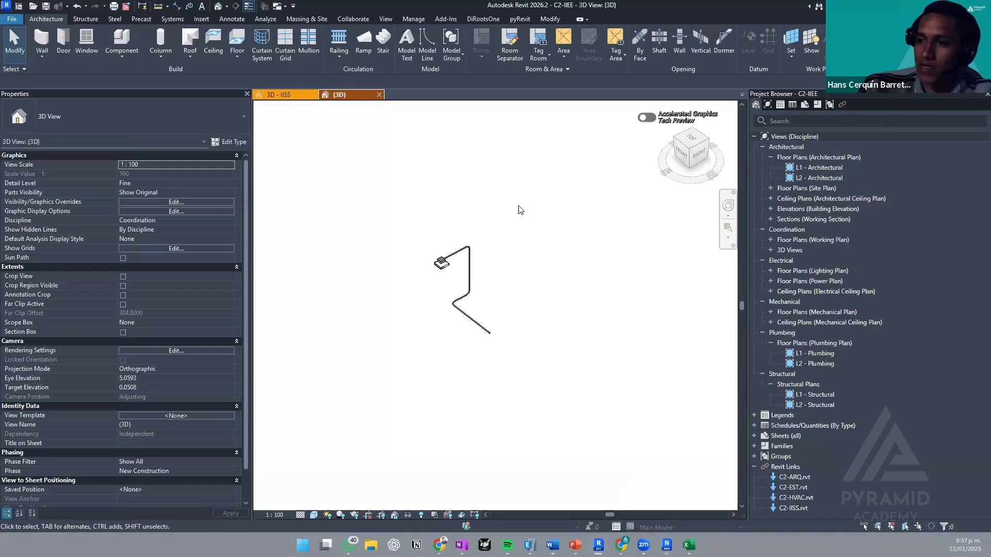
click(380, 95)
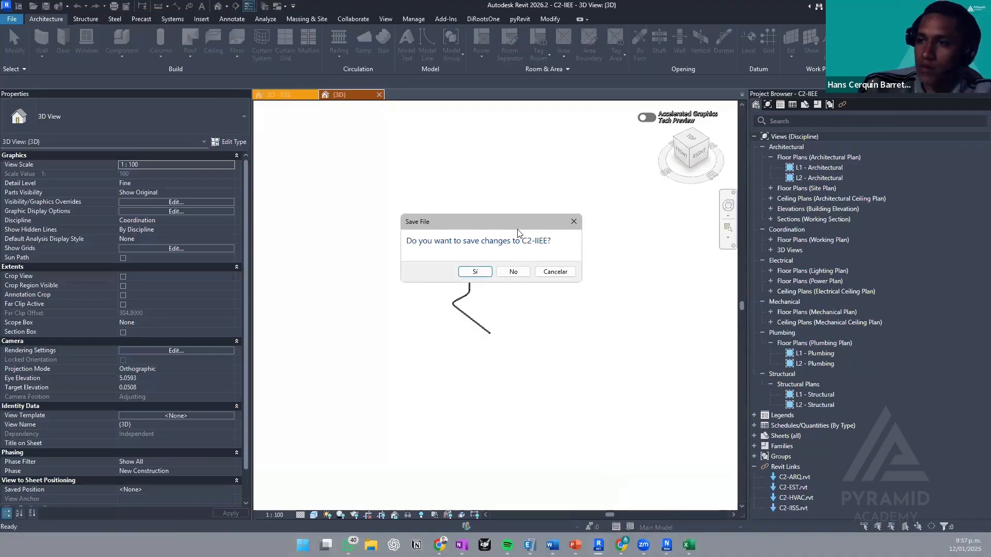
click(514, 273)
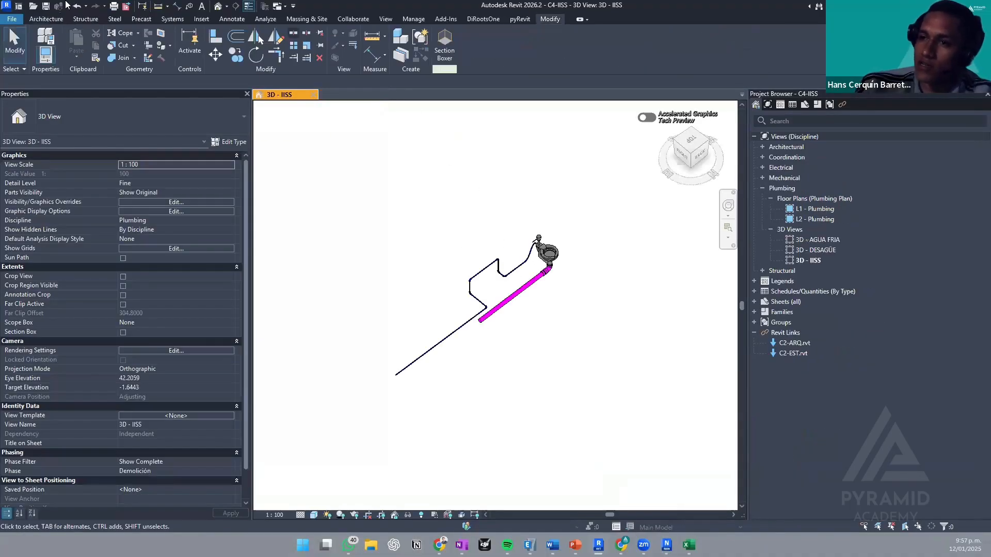
- Open the C2-HVAC project from the recent models
click(25, 7)
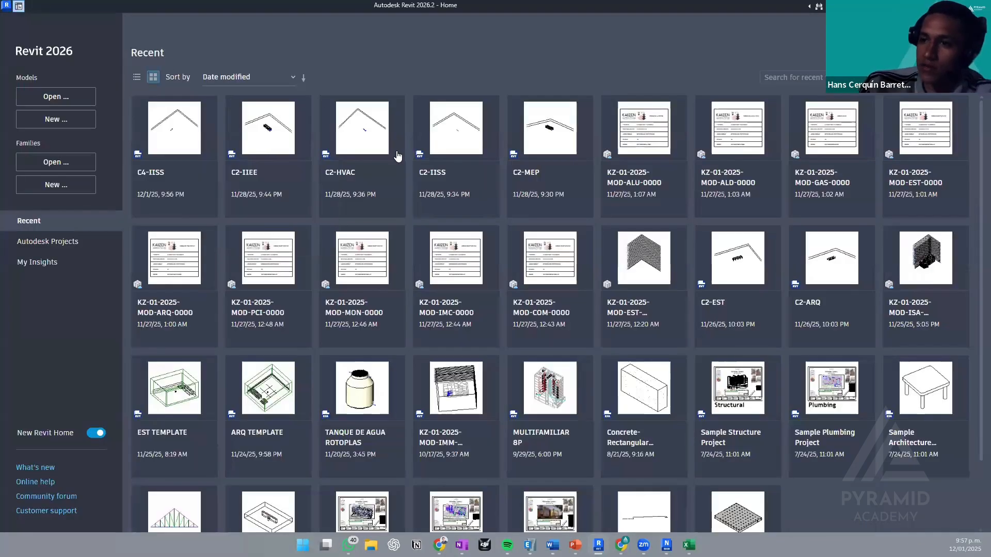
click(350, 173)
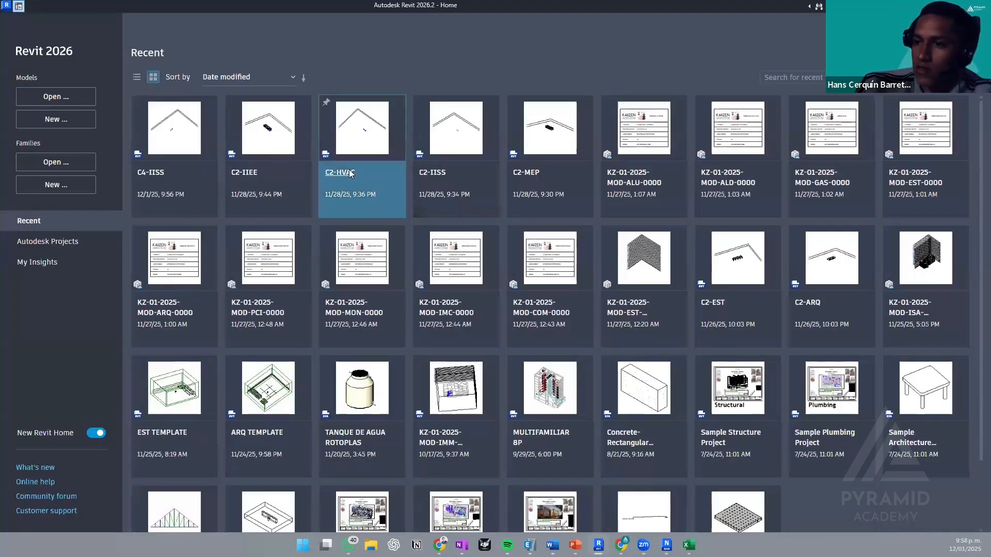
key(ctrl+d)
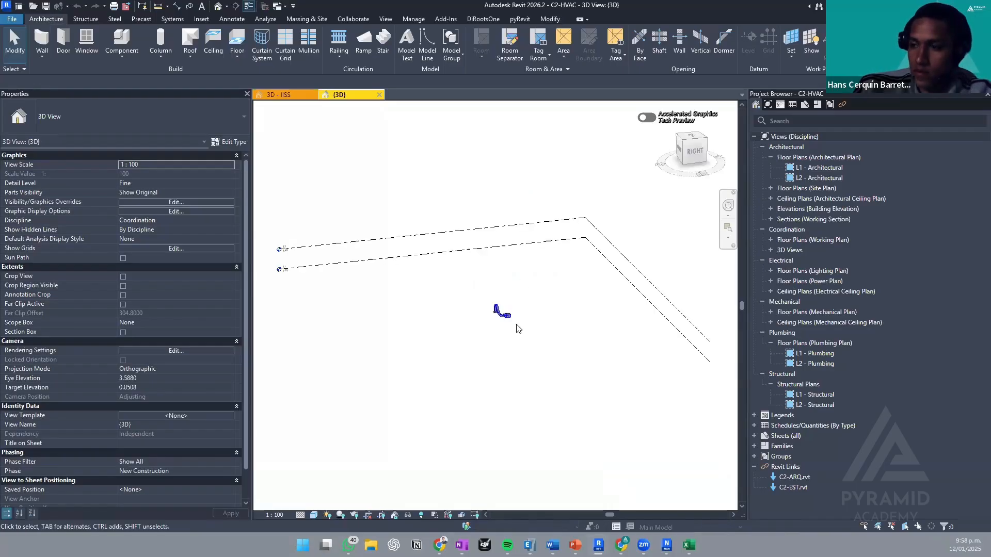
- Hide all annotation categories in C2-HVAC's {3D} view and check that the C2-ARQ and C2-EST links are turned off
key(v)
key(g)
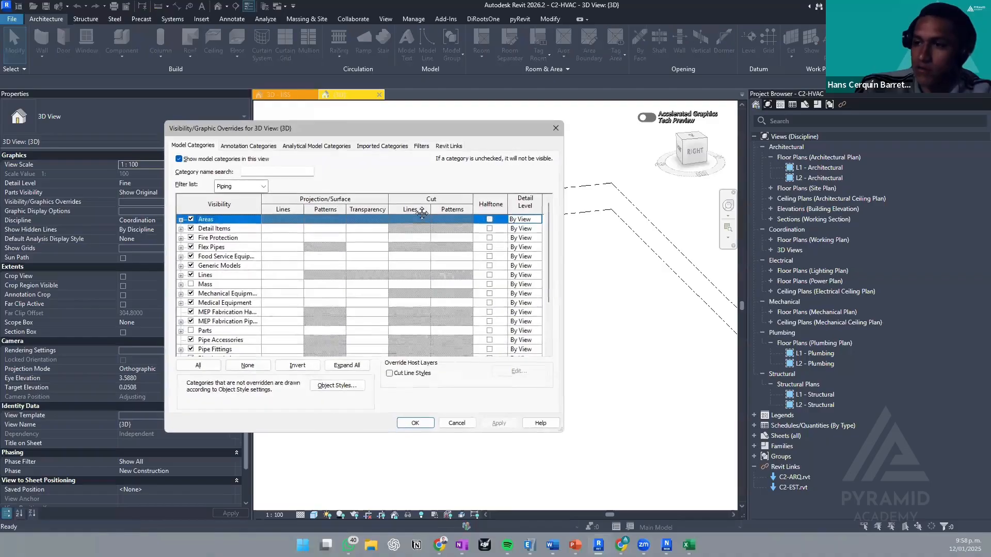
click(448, 147)
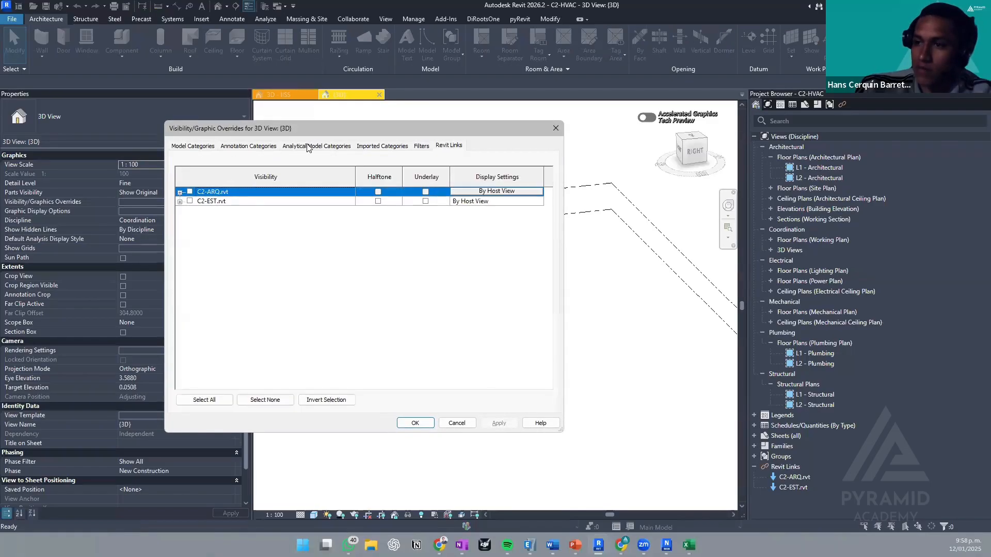
click(259, 146)
click(206, 161)
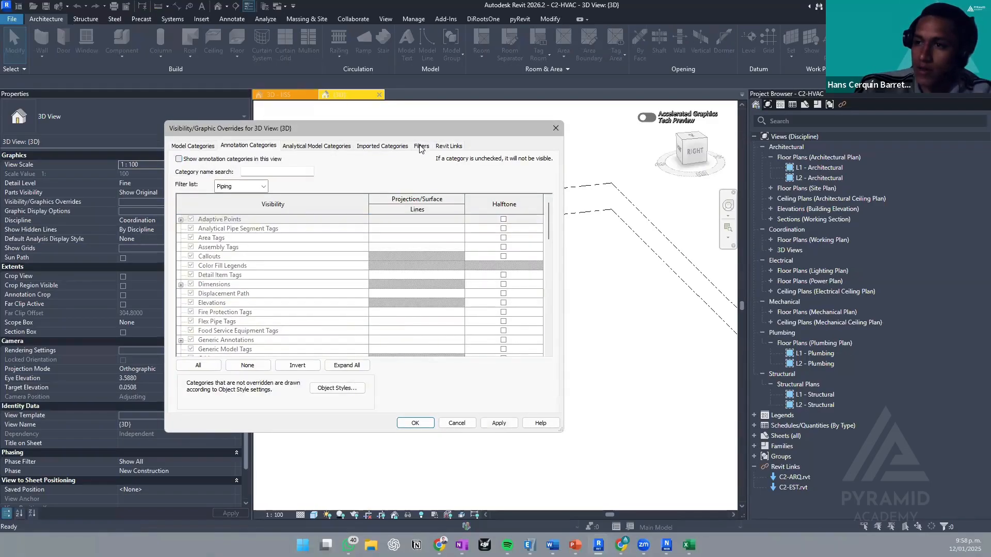
click(447, 147)
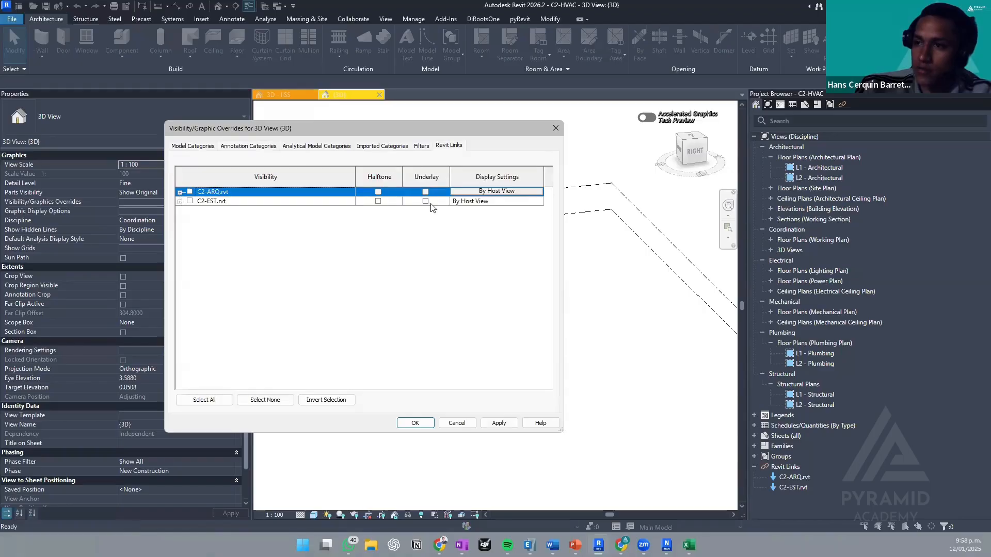
click(425, 425)
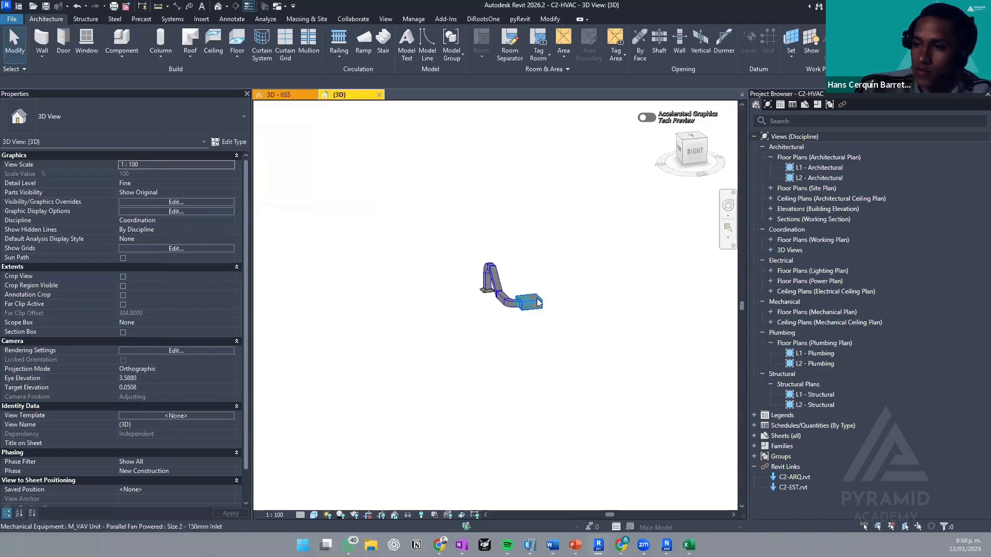
- Export the 3D view as C2-HVAC.nwc to the NWC folder and close the project, saving its changes
scroll(532, 289, up, 4)
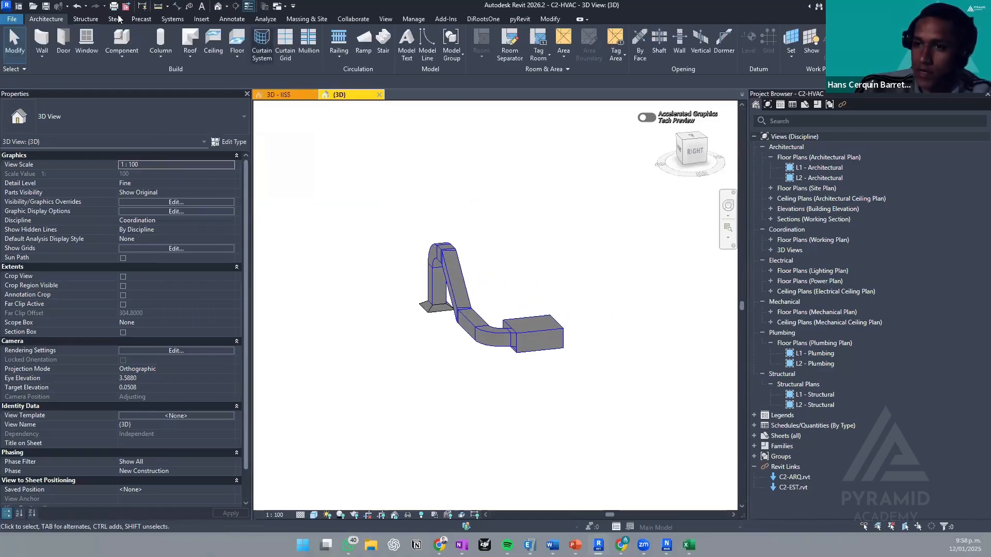
click(11, 20)
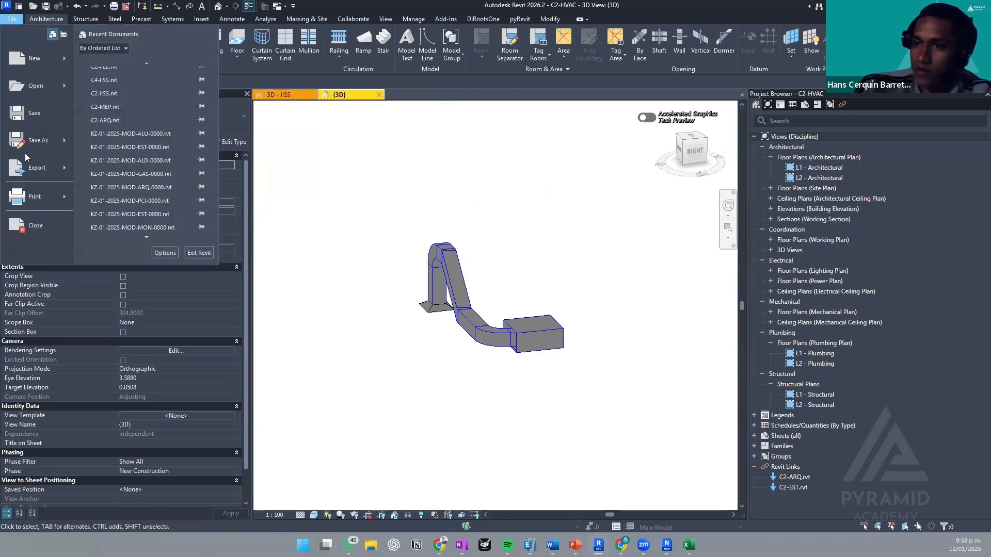
mouse_move(36, 168)
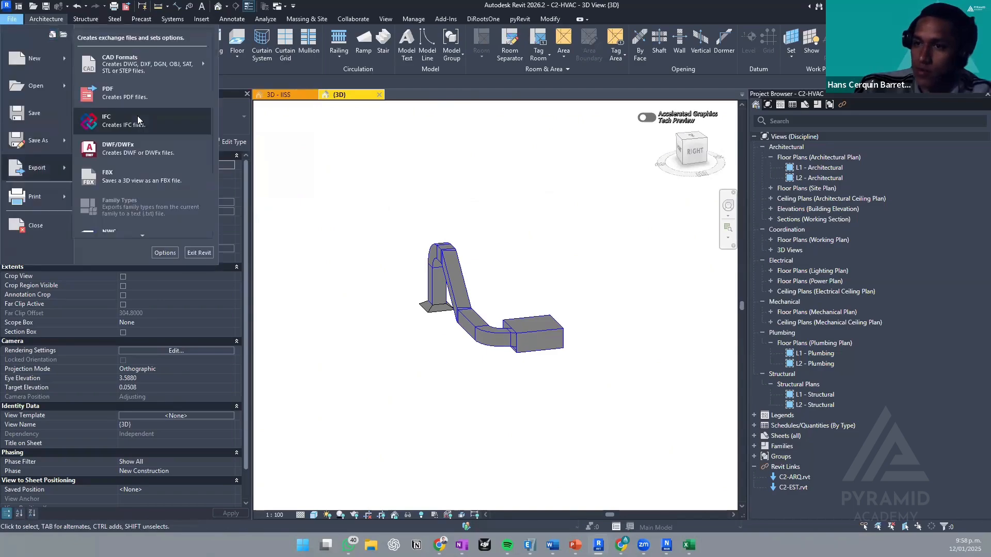
scroll(113, 229, down, 1)
click(115, 227)
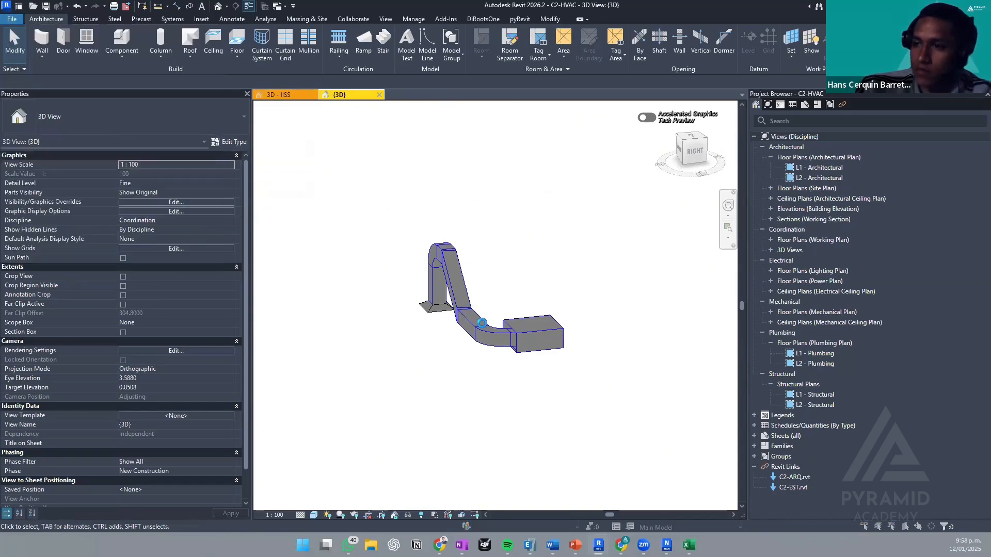
click(601, 396)
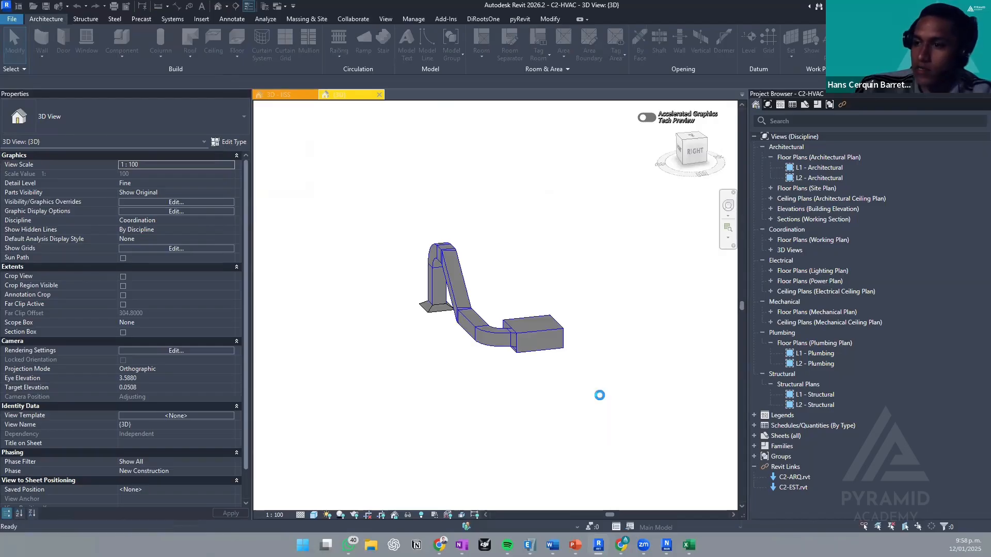
click(379, 94)
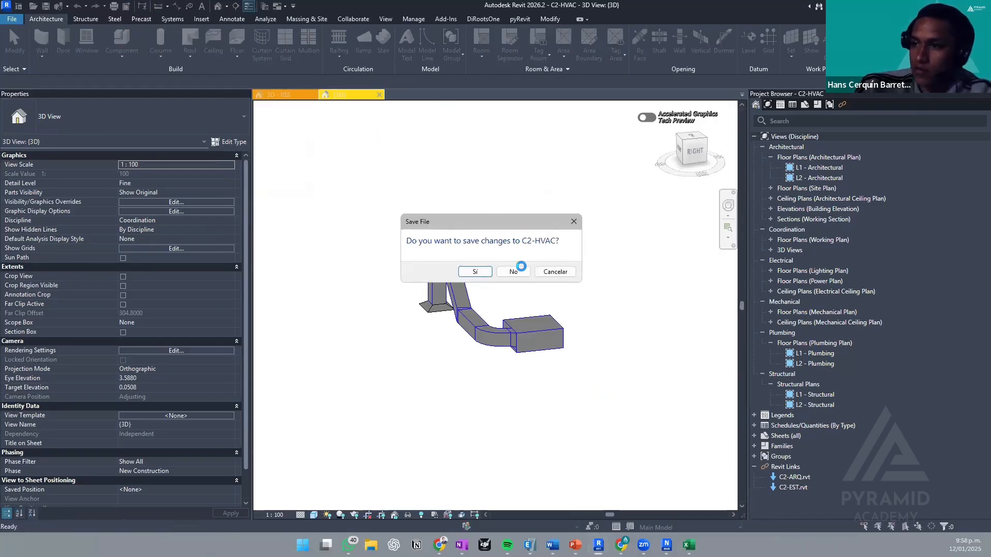
click(478, 271)
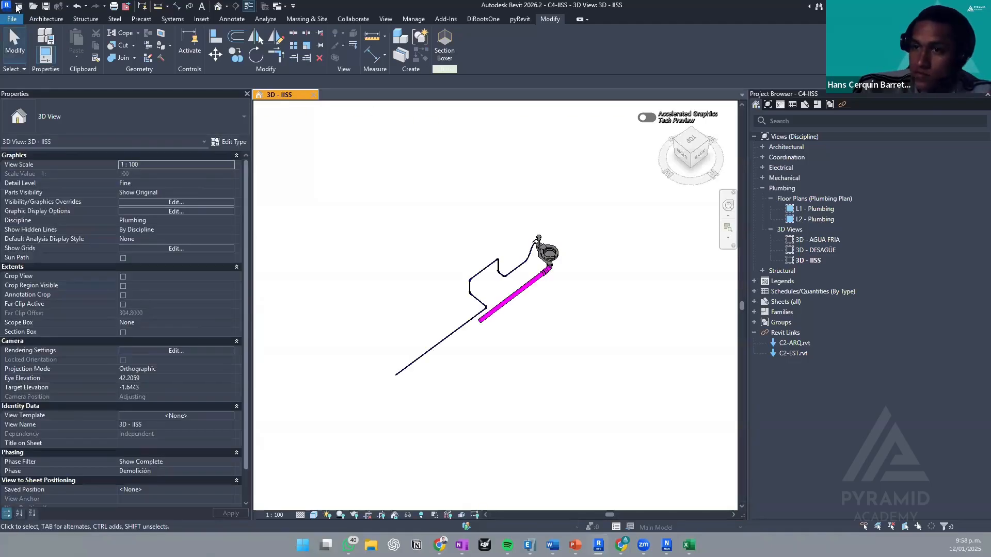
- Open the C2-EST project from the recent models, agreeing to unload it as a link
click(19, 12)
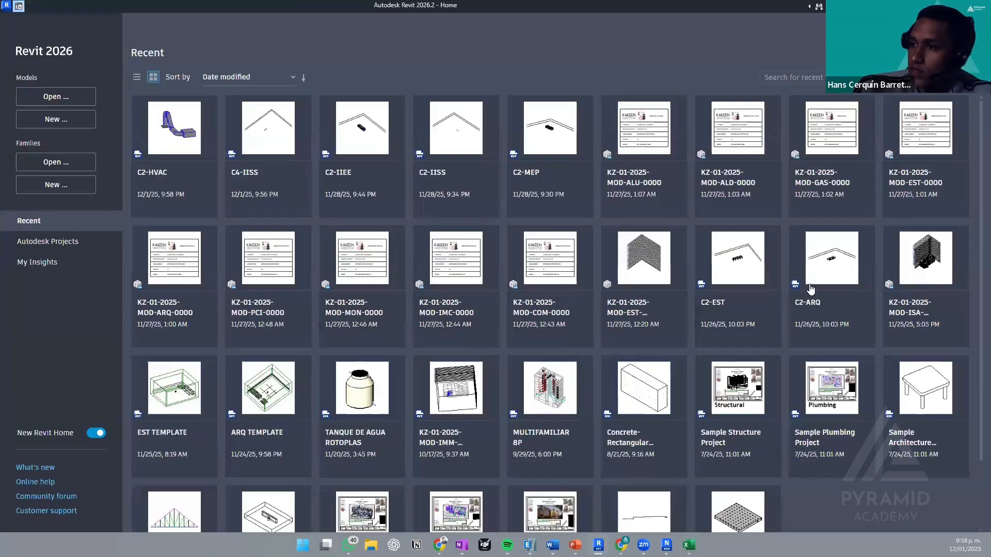
click(742, 276)
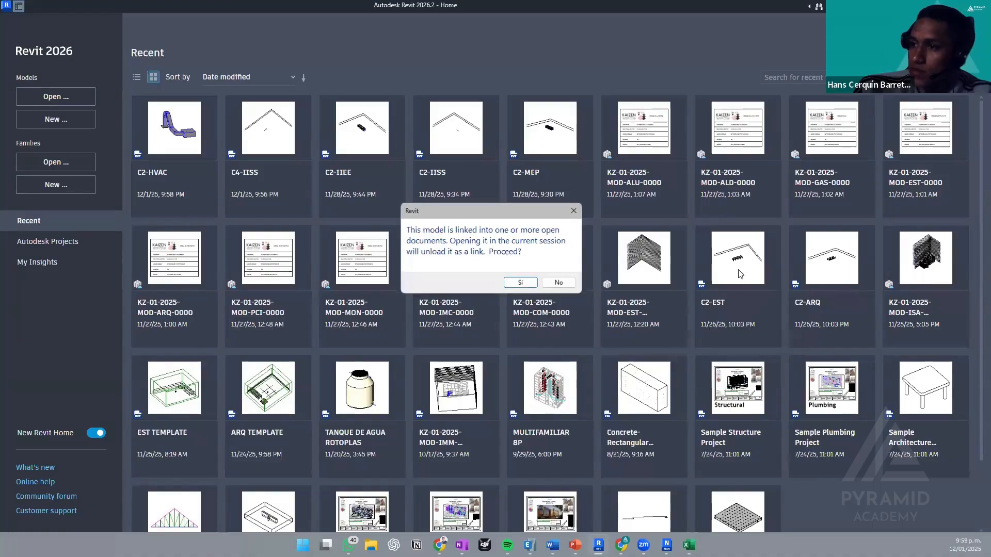
click(534, 282)
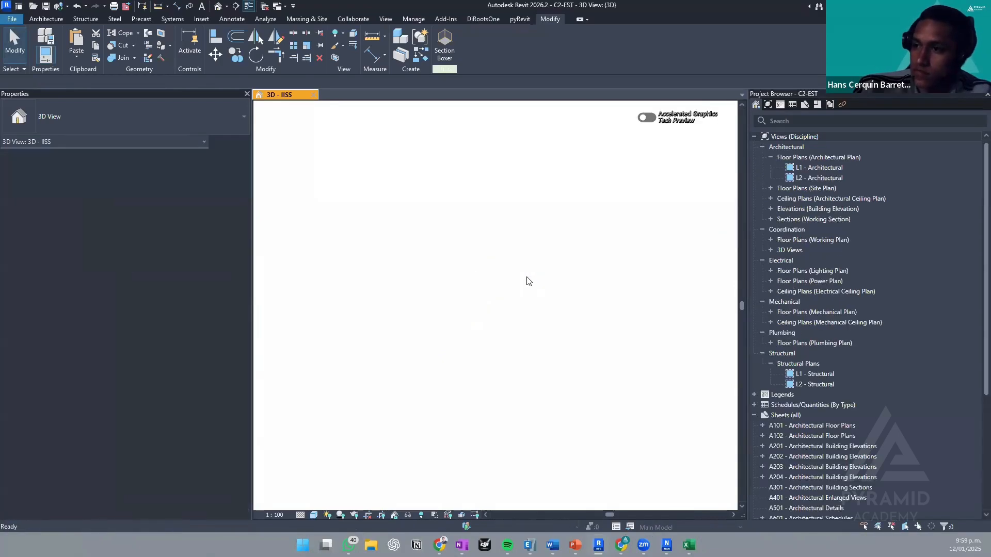
- Export the structural model's 3D view as C2-EST.nwc to the NWC folder
click(7, 17)
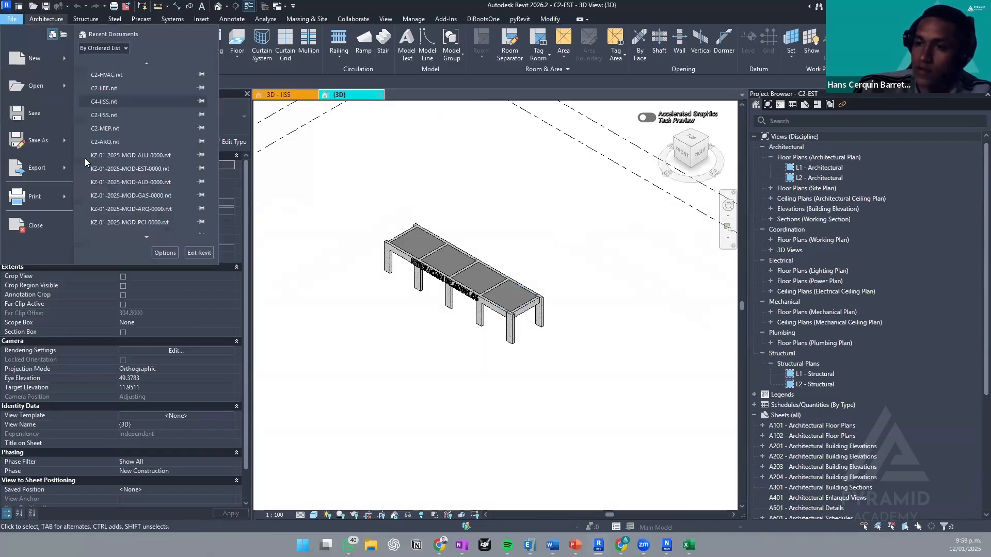
mouse_move(37, 167)
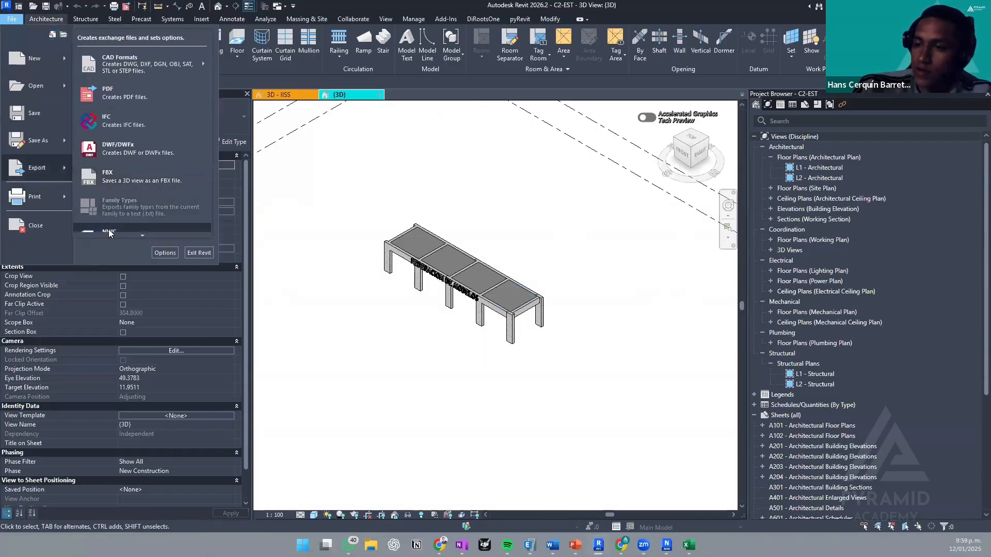
click(108, 229)
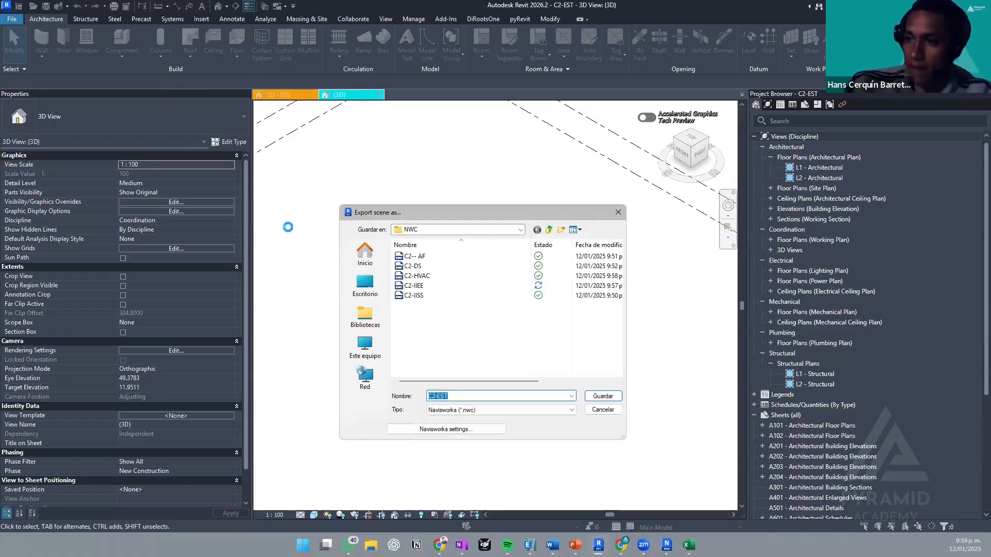
click(594, 398)
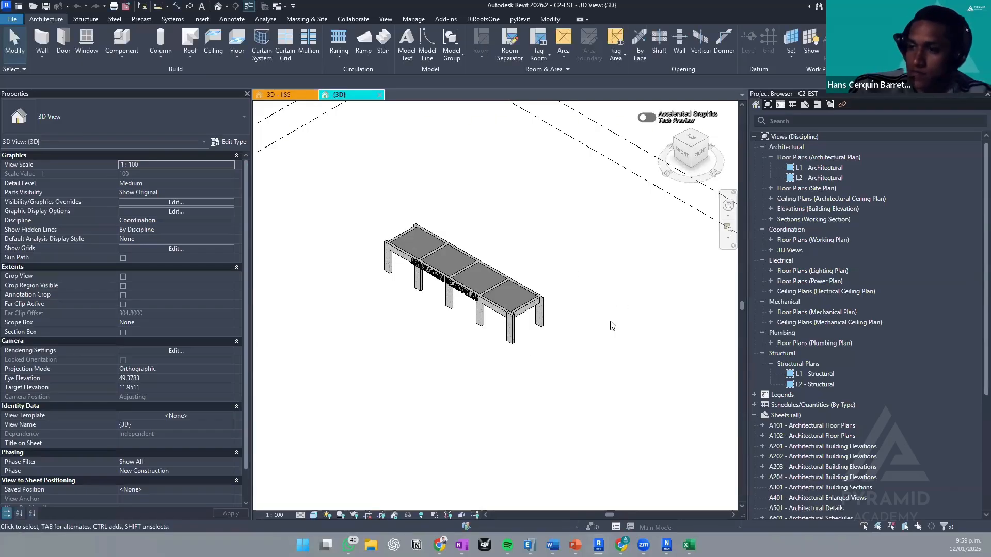
- Close the C2-EST project and open C2-ARQ from the recent models, agreeing to unload it as a link
click(281, 95)
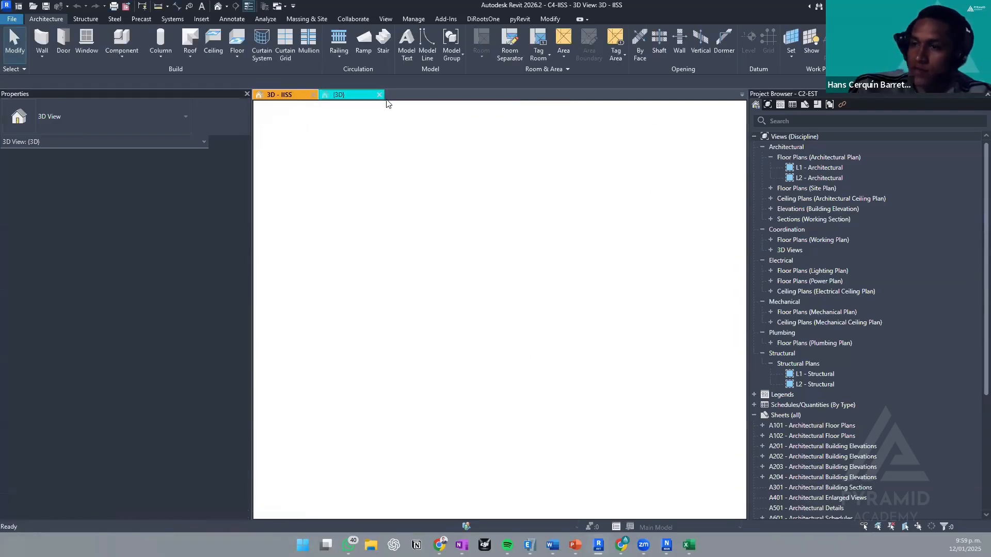
click(264, 7)
click(19, 7)
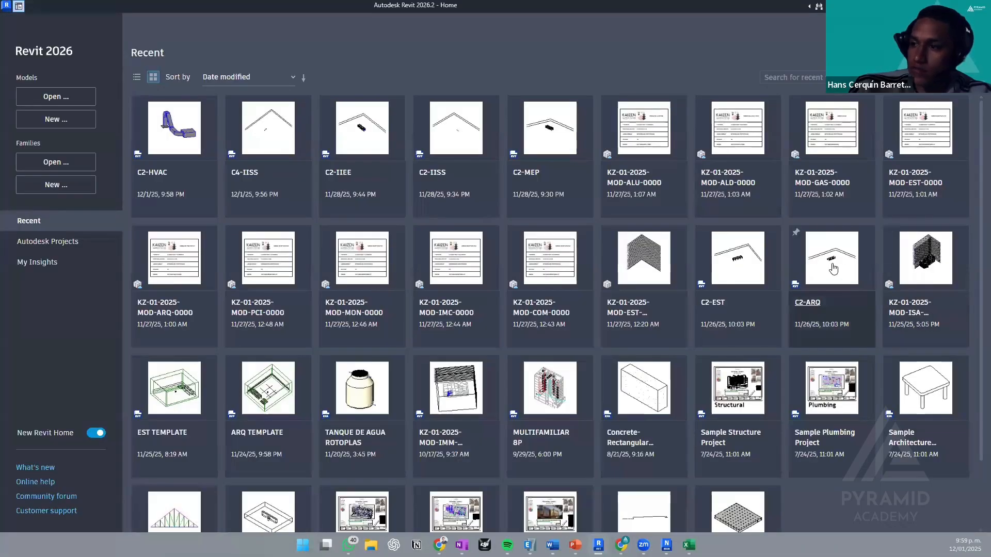
click(834, 268)
click(520, 283)
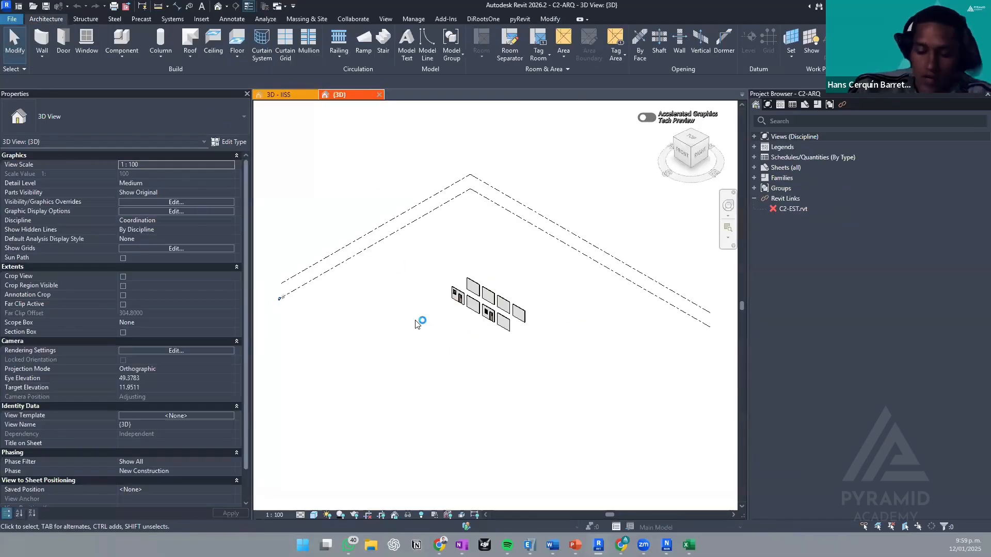
- Hide all annotation categories in the {3D} view of the C2-ARQ project
key(v)
key(g)
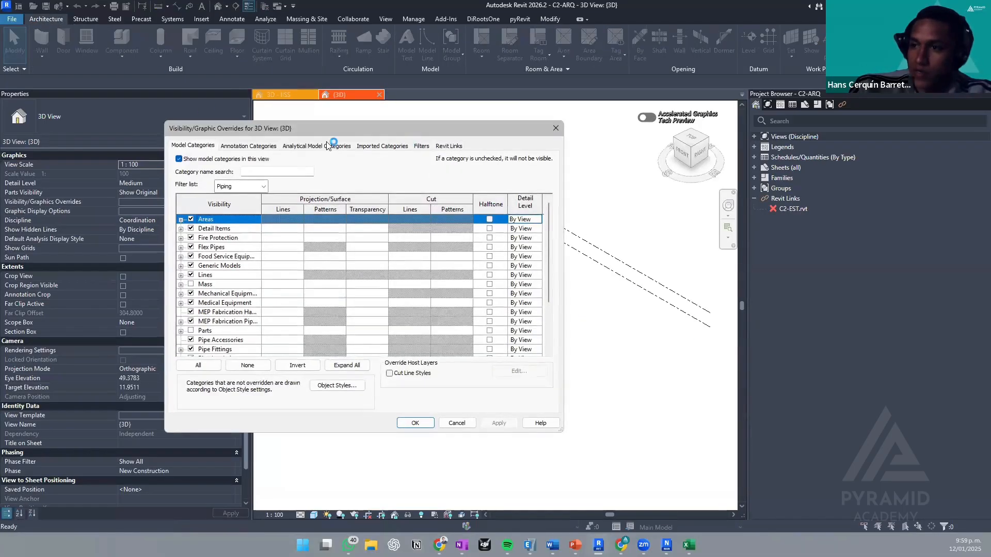
click(248, 146)
click(185, 160)
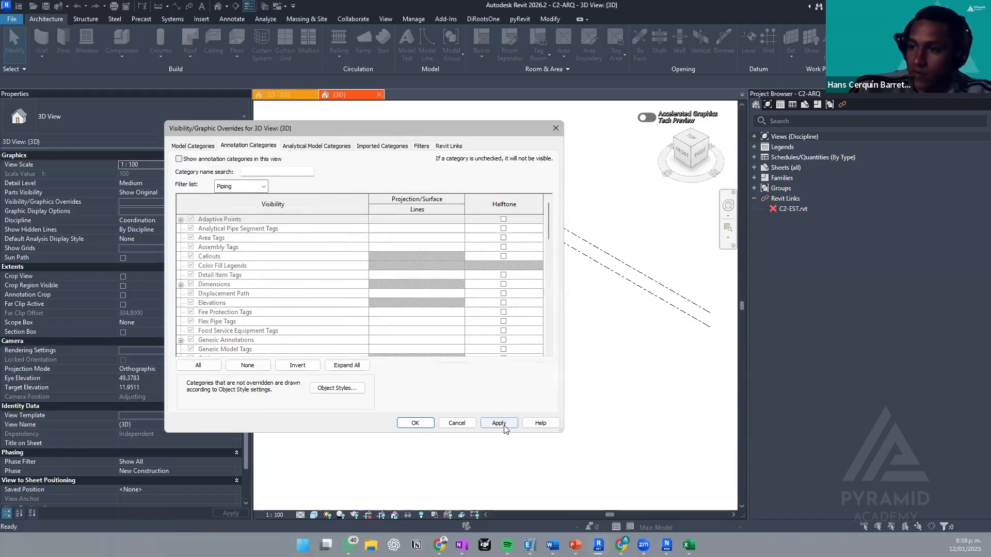
click(415, 423)
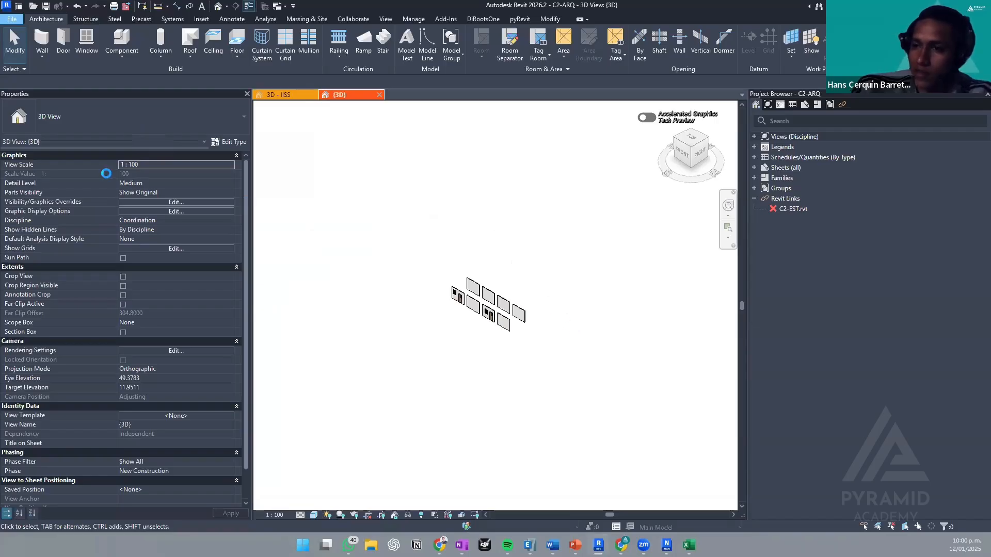
- Export the architectural model's 3D view as C2-ARQ.nwc to the NWC folder
mouse_move(46, 166)
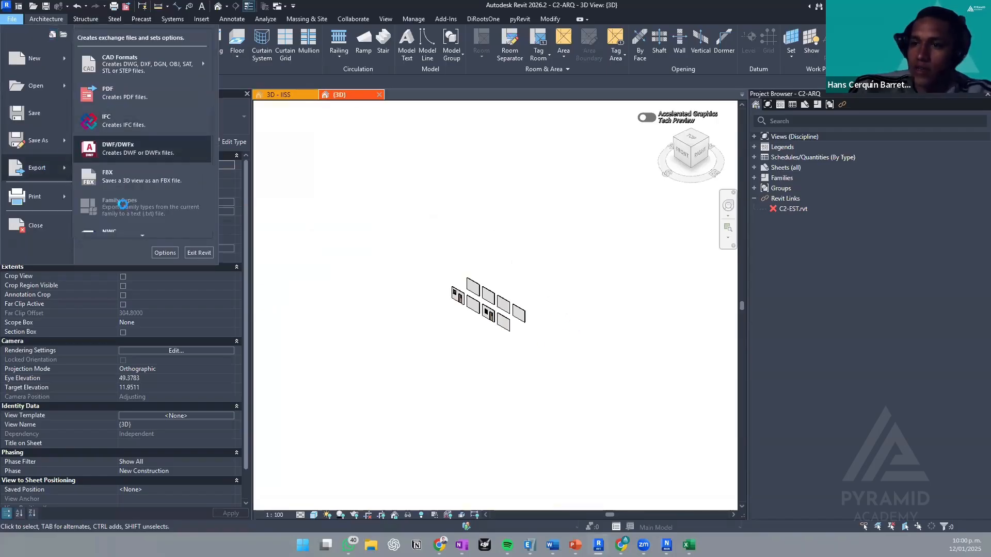
click(122, 226)
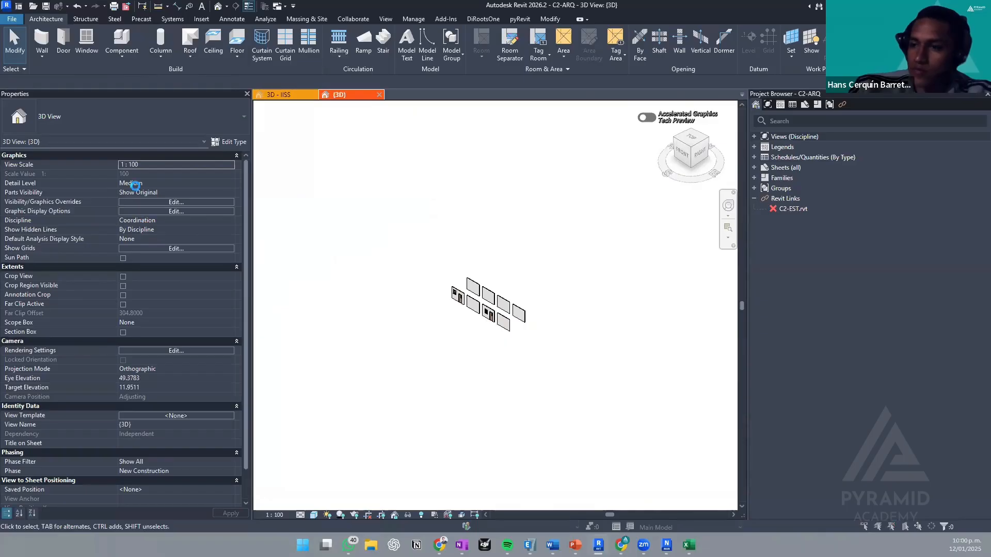
click(613, 397)
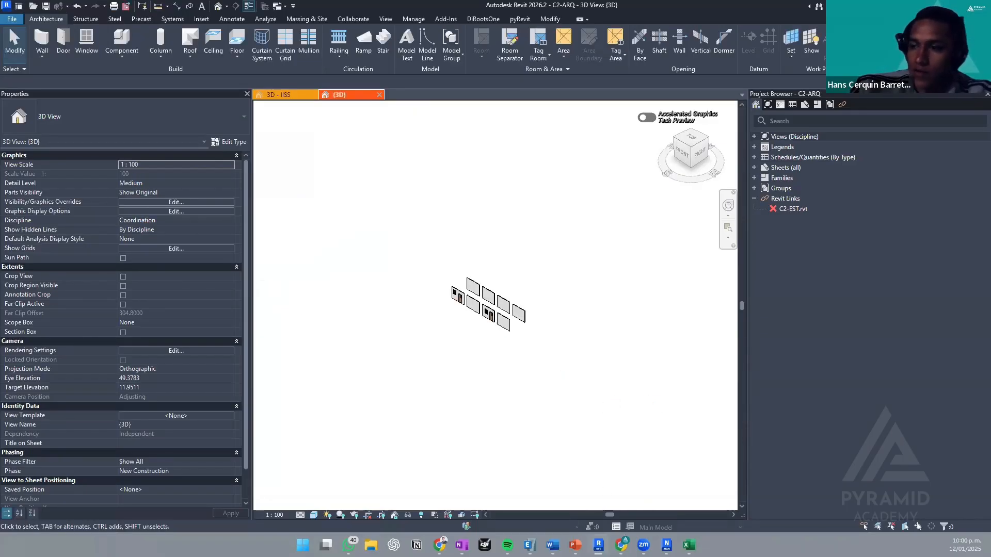
- Switch to Navisworks Manage, append C2-HVAC.nwc to the project and bring up the viewpoint tools
click(666, 545)
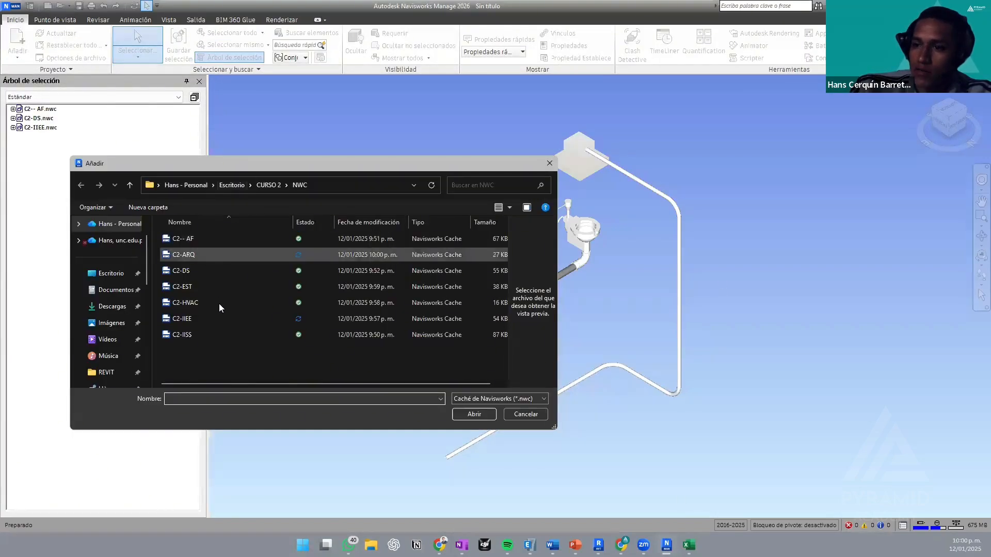
click(219, 306)
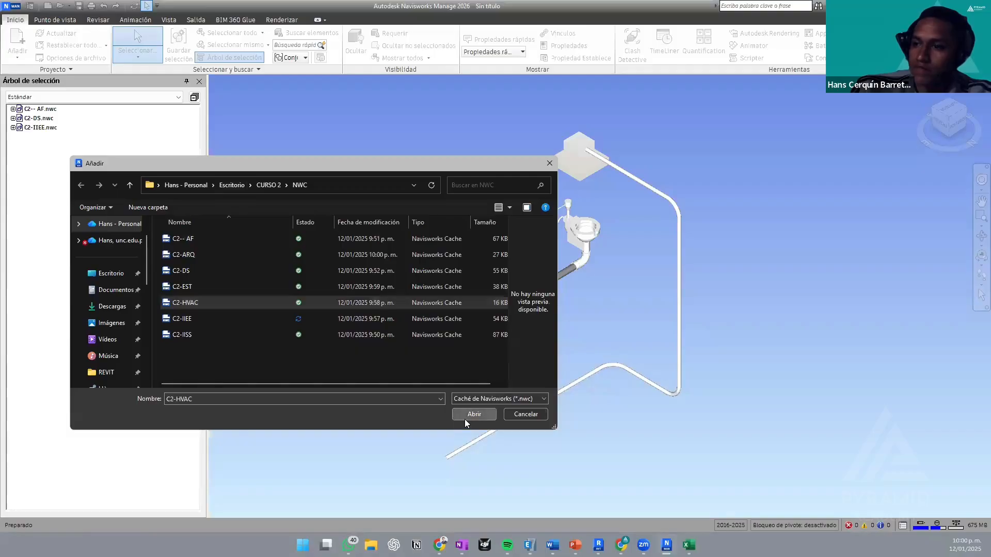
click(465, 416)
shift+middle_drag(658, 243, 726, 205)
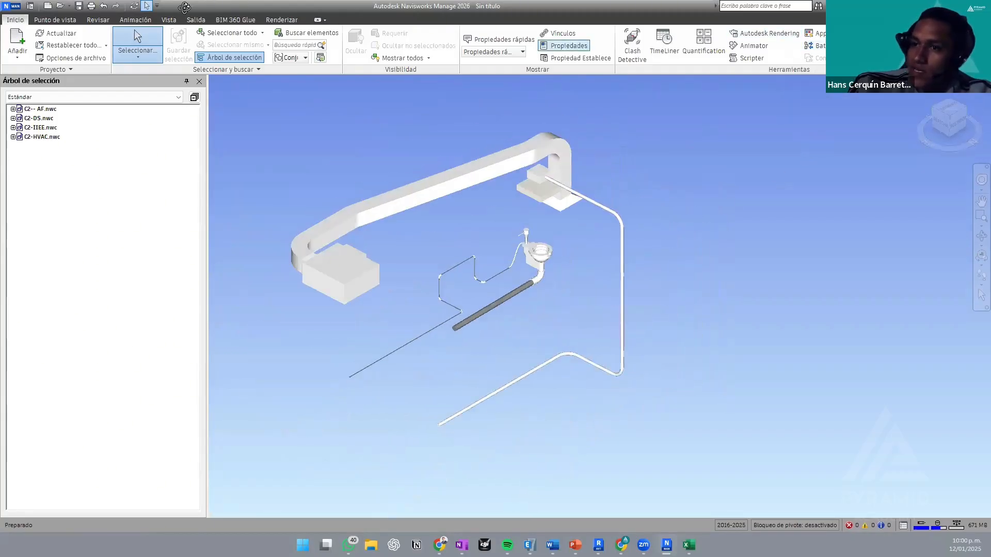
click(55, 19)
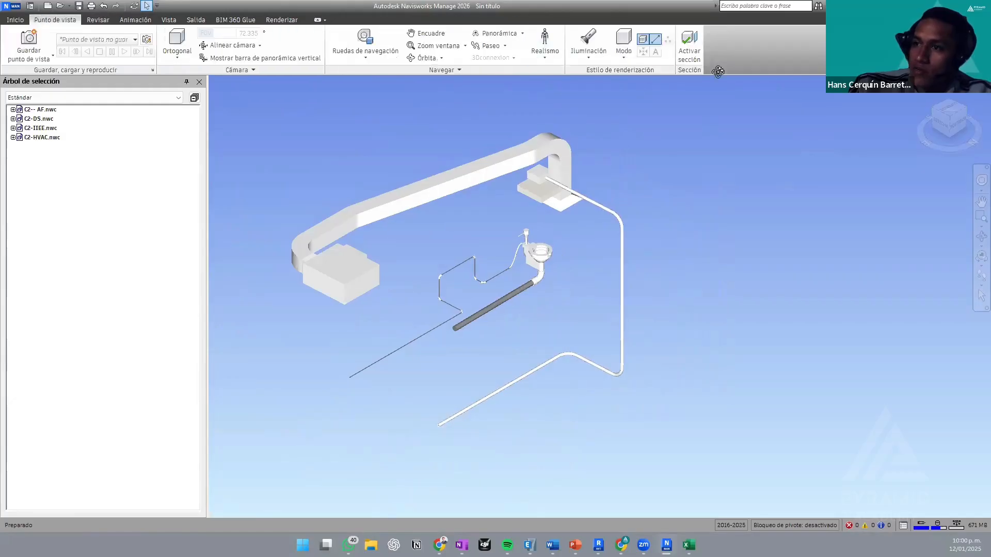
- Preview the appended models in the Estructura alámbrica render mode and the Línea oculta render mode
click(625, 51)
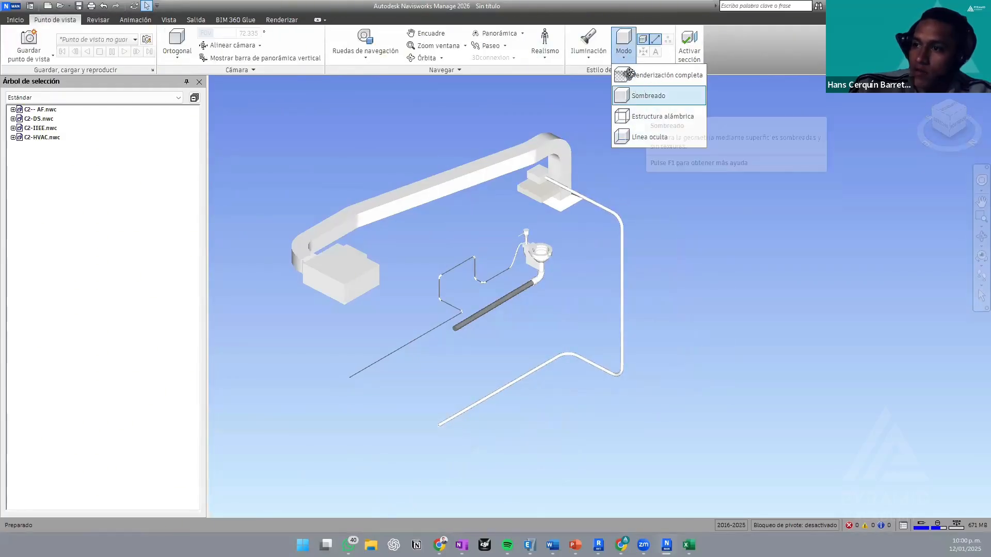
click(622, 54)
click(622, 53)
click(644, 119)
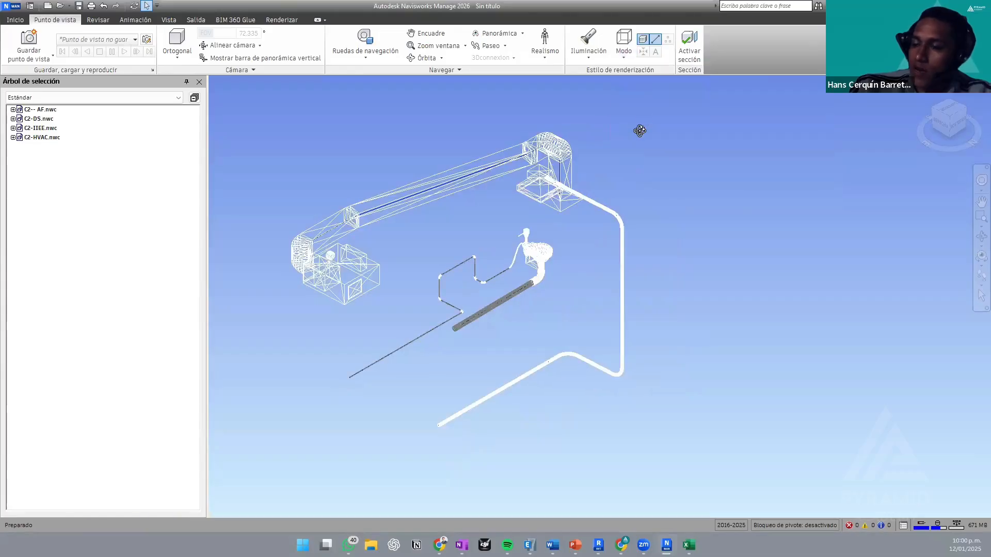
click(624, 49)
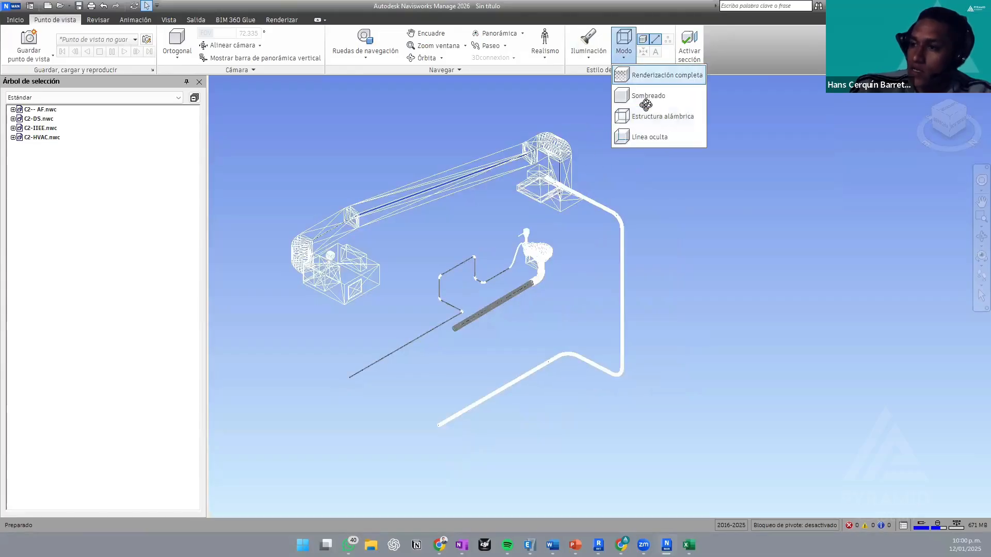
click(653, 135)
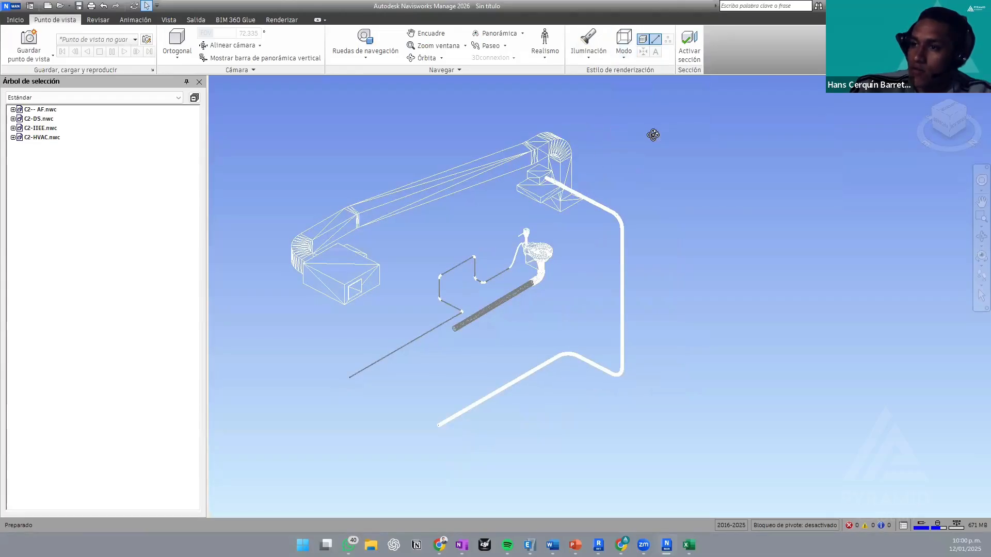
- Display the appended models in the Renderización completa render mode
click(622, 56)
click(647, 76)
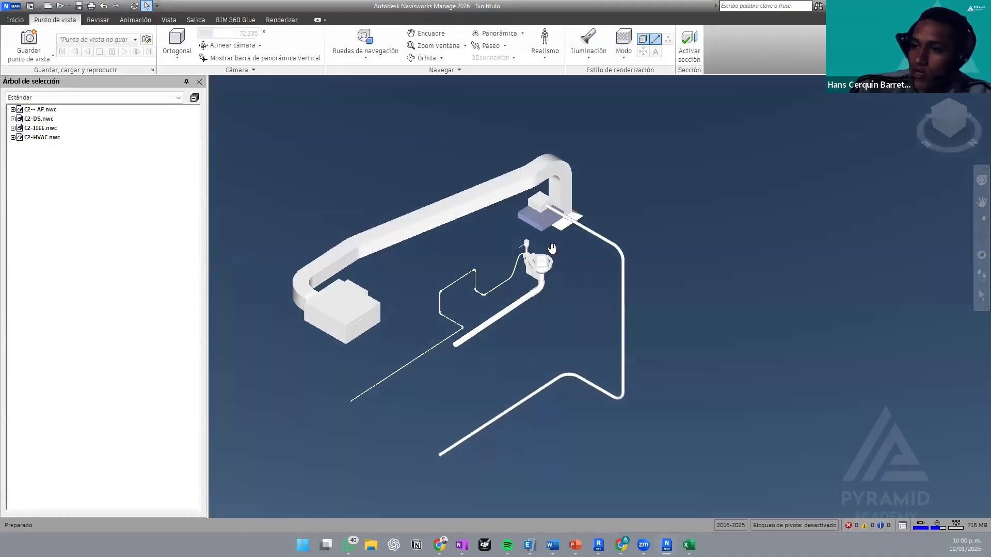
middle_drag(552, 248, 594, 197)
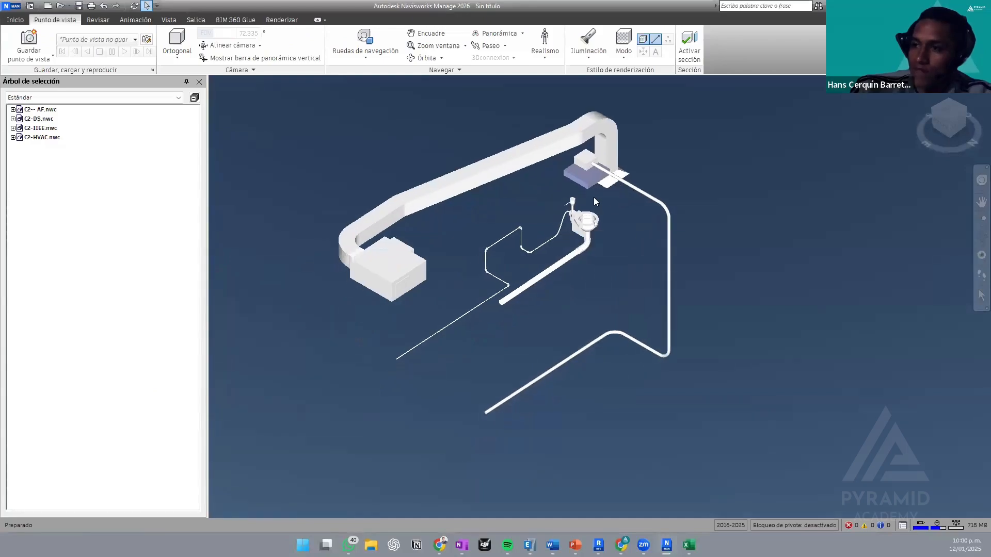
click(628, 59)
click(616, 90)
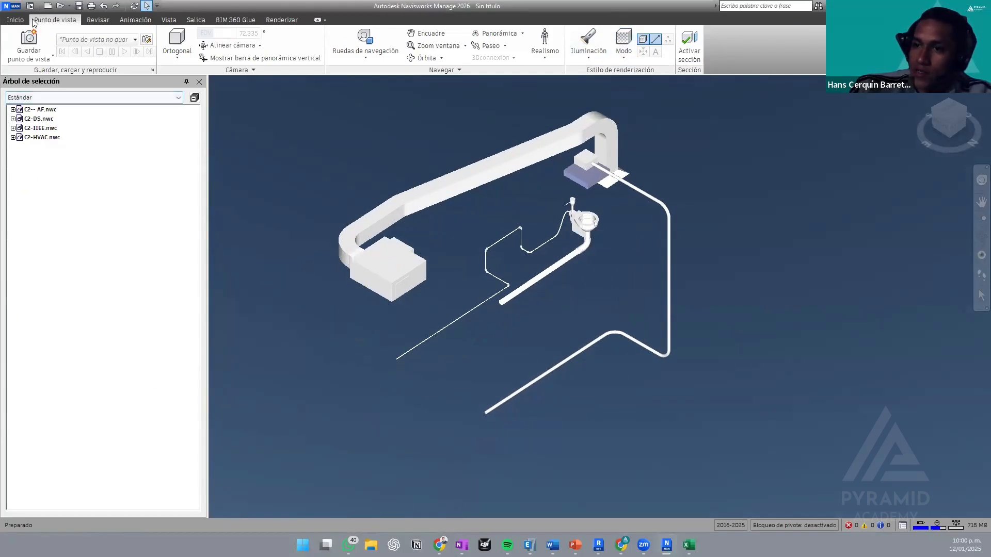
- Append C2-EST.nwc from the NWC folder to the federated project
click(16, 20)
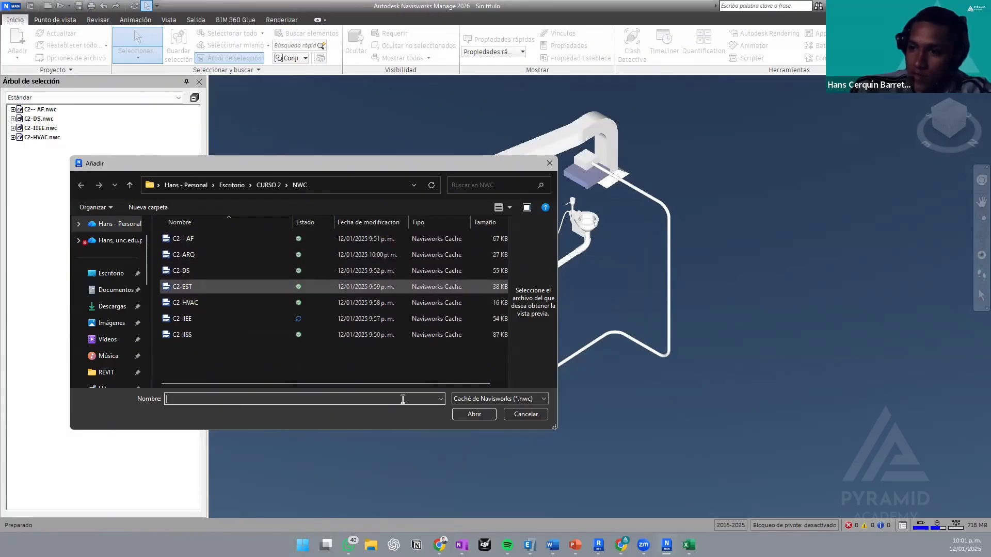
click(186, 287)
click(474, 414)
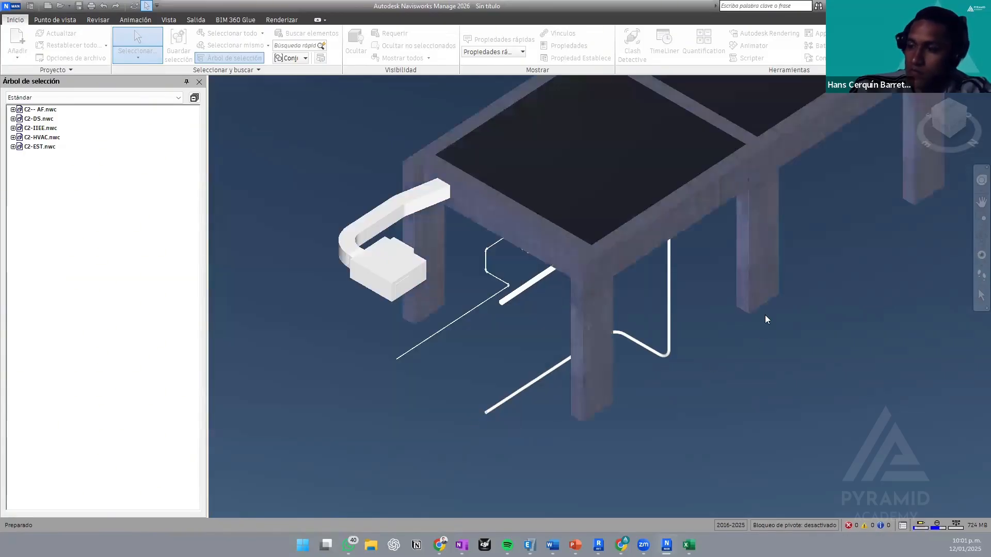
middle_drag(755, 290, 578, 500)
scroll(658, 365, down, 1)
shift+middle_drag(525, 373, 736, 81)
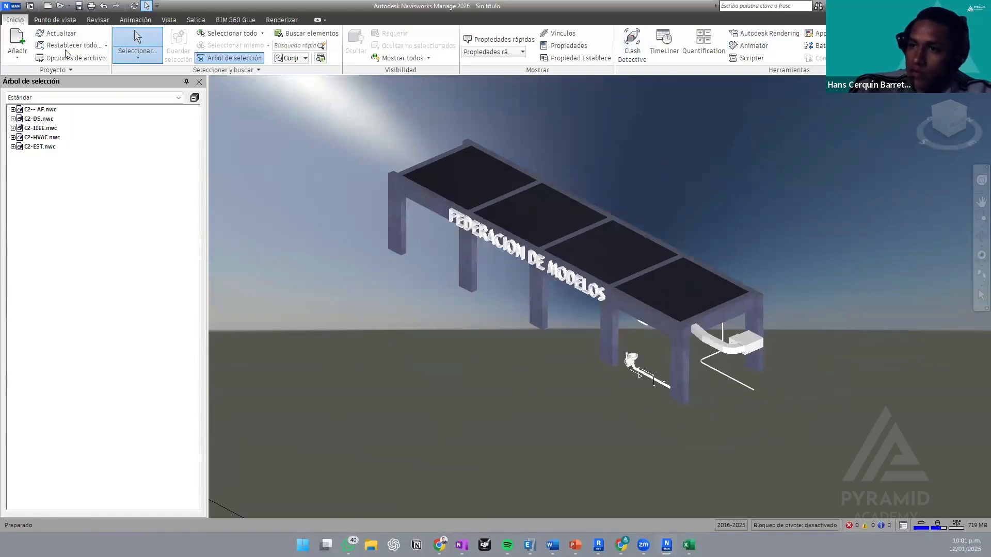
- Set the render mode of the view to Sombreado
click(55, 19)
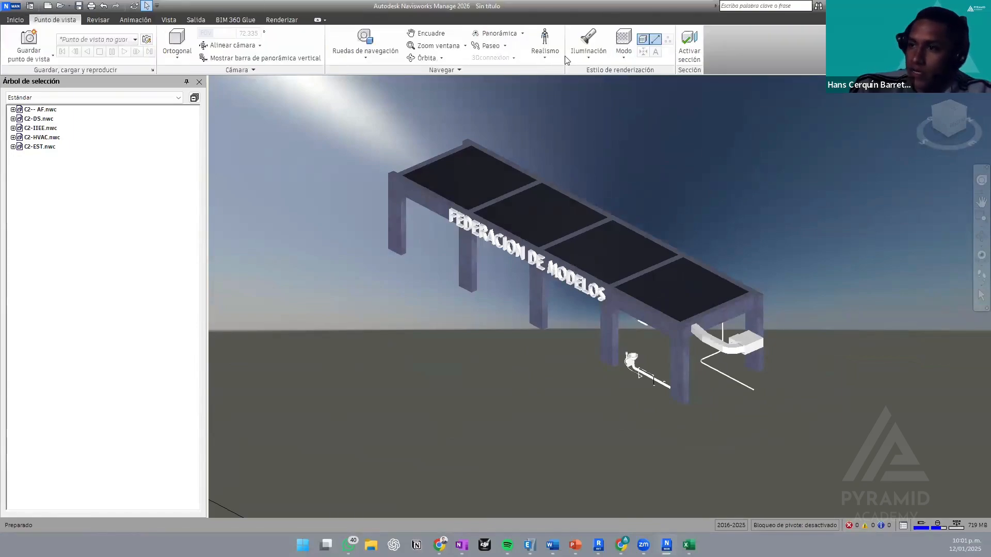
click(593, 58)
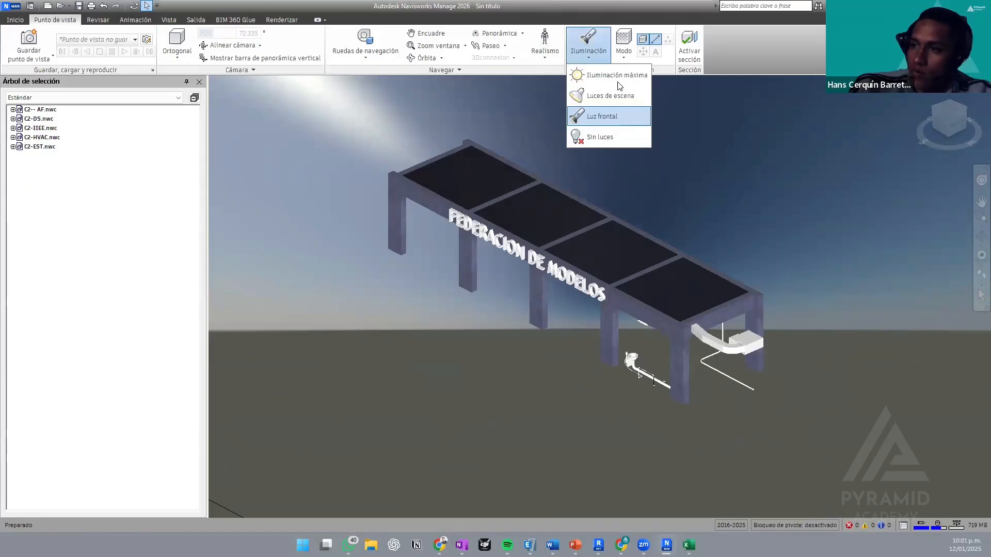
click(625, 53)
click(649, 95)
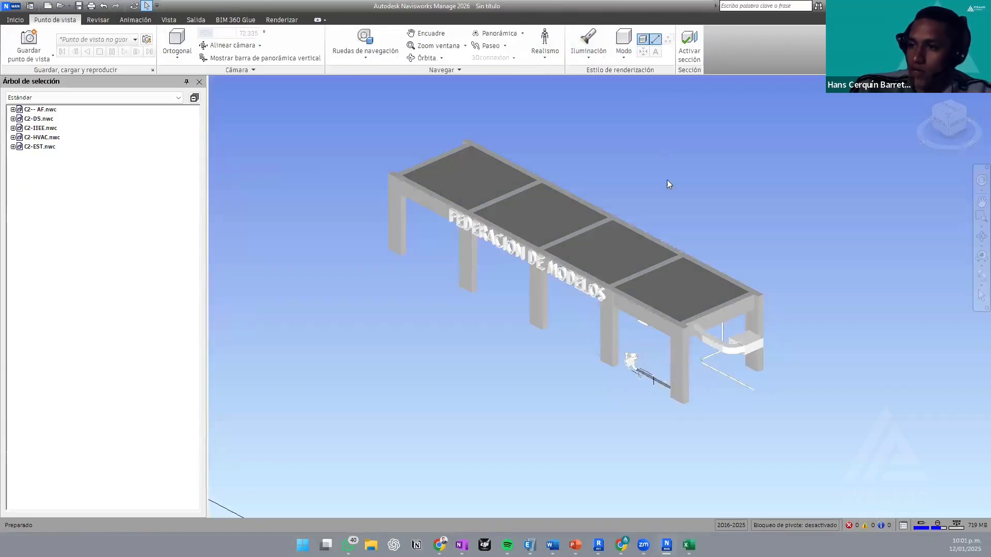
- Select a level line around the building to locate its source file and hide C2-DS.nwc
shift+middle_drag(665, 271, 659, 366)
scroll(590, 284, down, 7)
scroll(639, 339, down, 2)
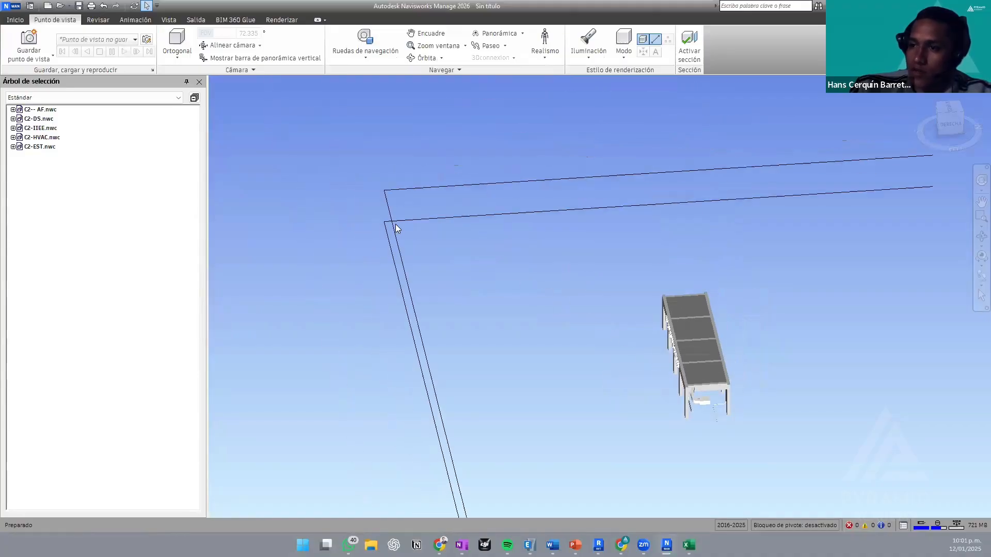
click(393, 225)
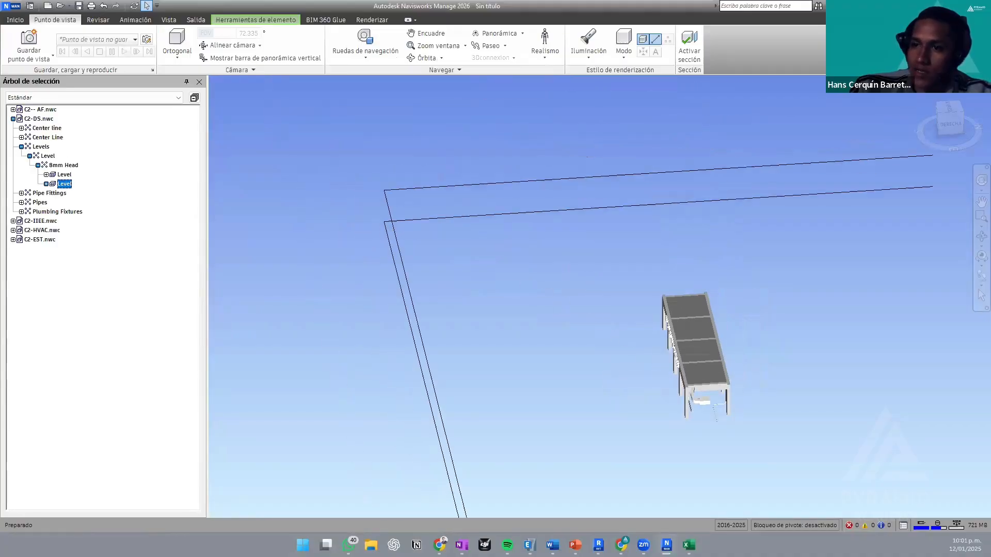
click(39, 119)
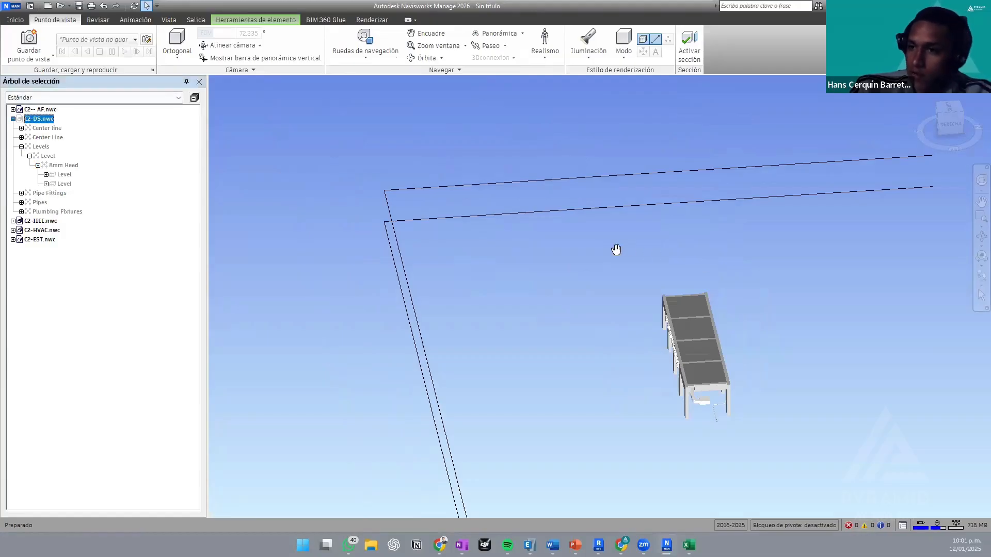
middle_drag(617, 250, 593, 248)
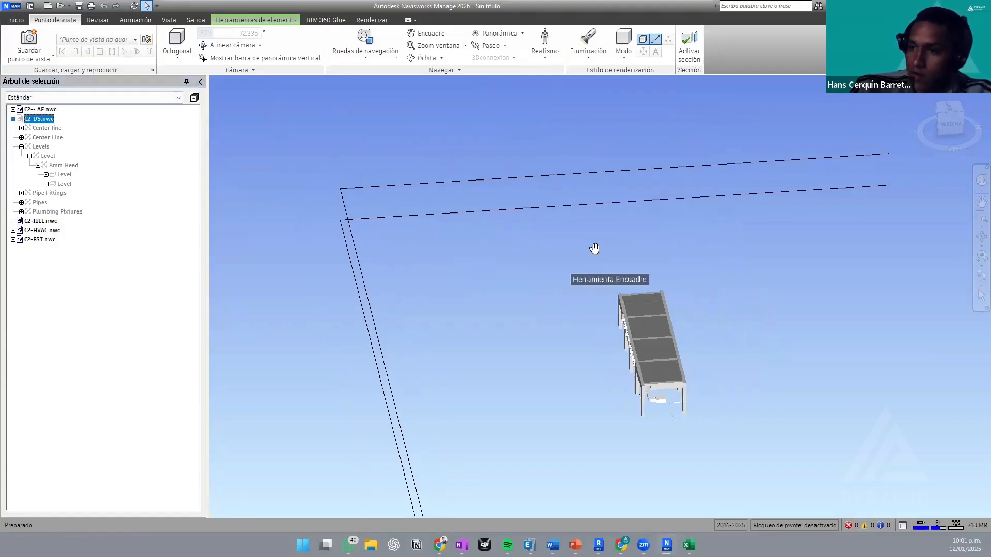
- Try hiding C2-- AF.nwc to remove the remaining level lines, and undo it
click(29, 138)
middle_drag(442, 251, 411, 239)
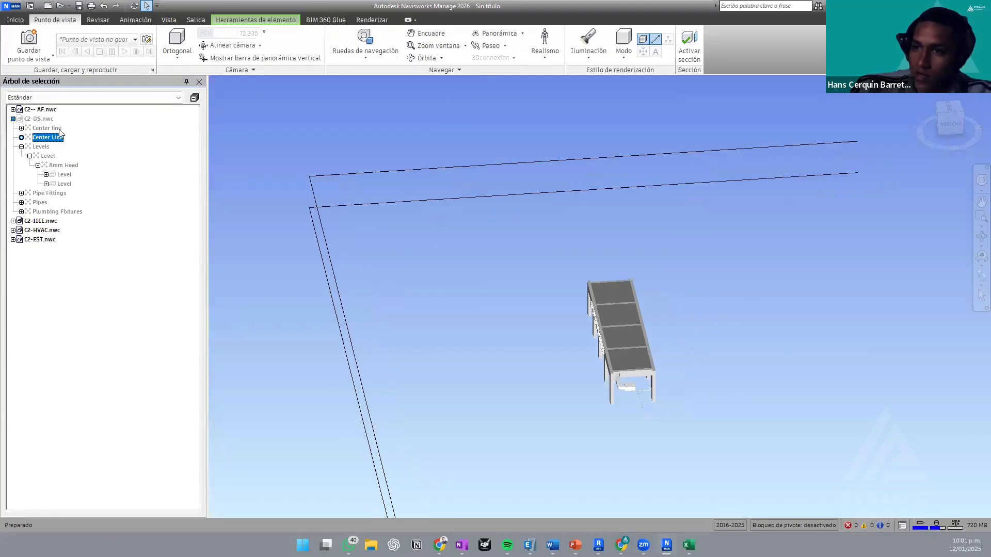
click(40, 110)
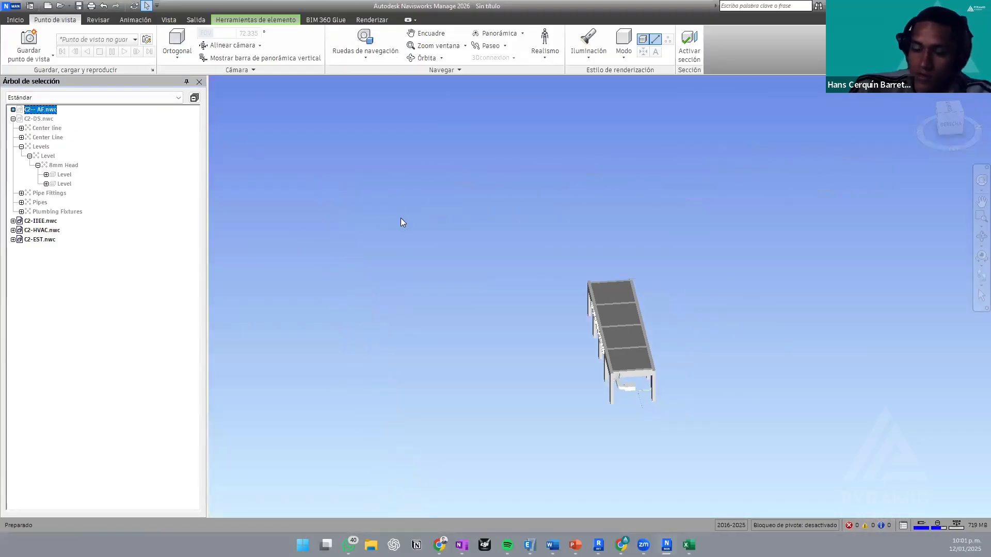
key(ctrl+z)
key(ctrl+z)
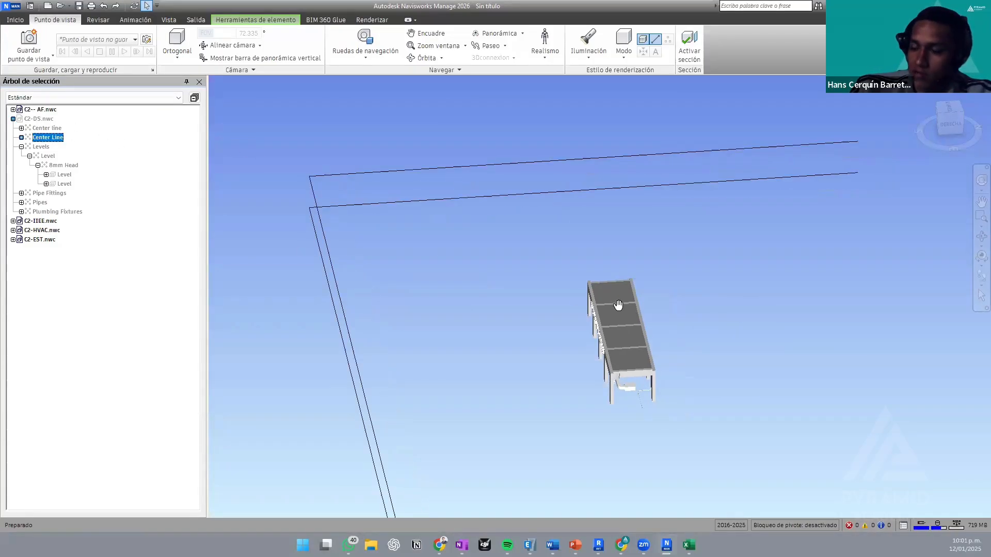
- Examine the structural model together with the HVAC, electrical and plumbing elements from close up and from the front
middle_drag(617, 305, 588, 313)
scroll(513, 381, up, 2)
scroll(587, 274, up, 4)
shift+middle_drag(588, 314, 558, 270)
scroll(561, 192, up, 4)
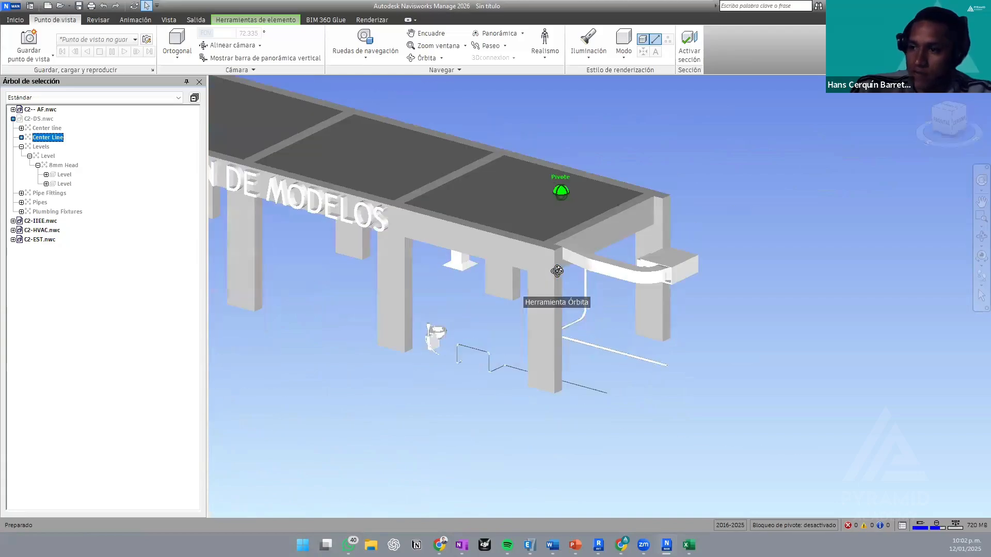
scroll(557, 271, down, 2)
middle_drag(656, 276, 719, 318)
scroll(754, 291, down, 1)
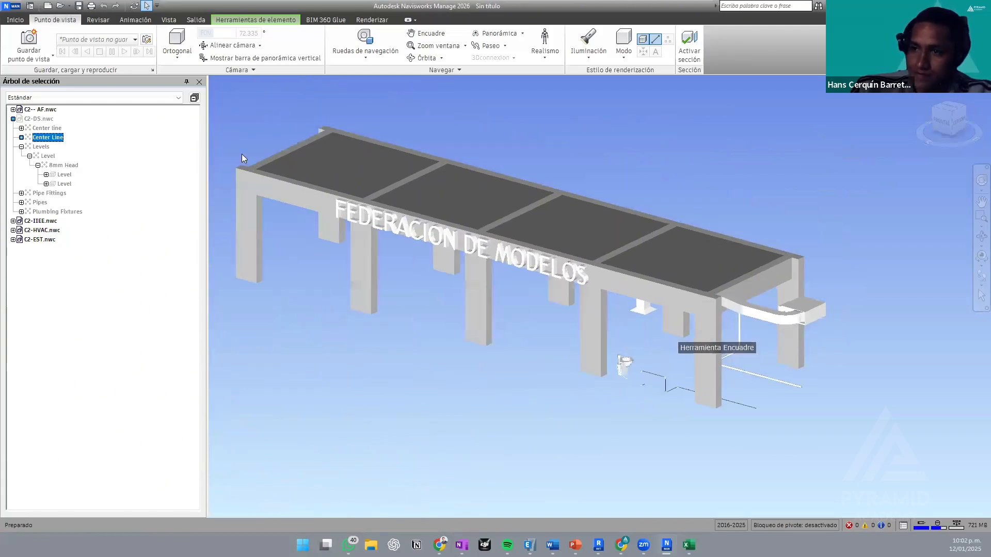
- Inspect the element categories contained in C2-IIEE.nwc in the selection tree
click(15, 20)
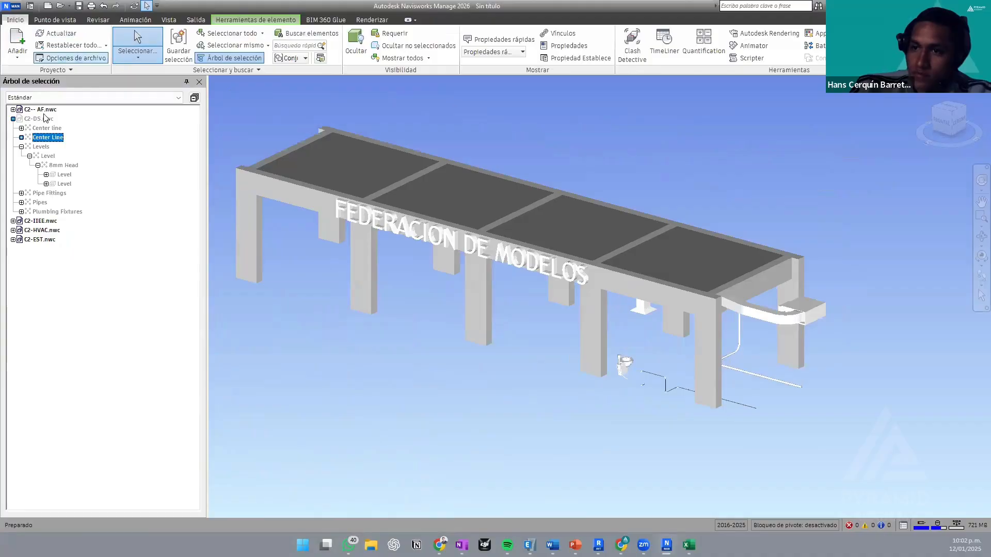
click(21, 223)
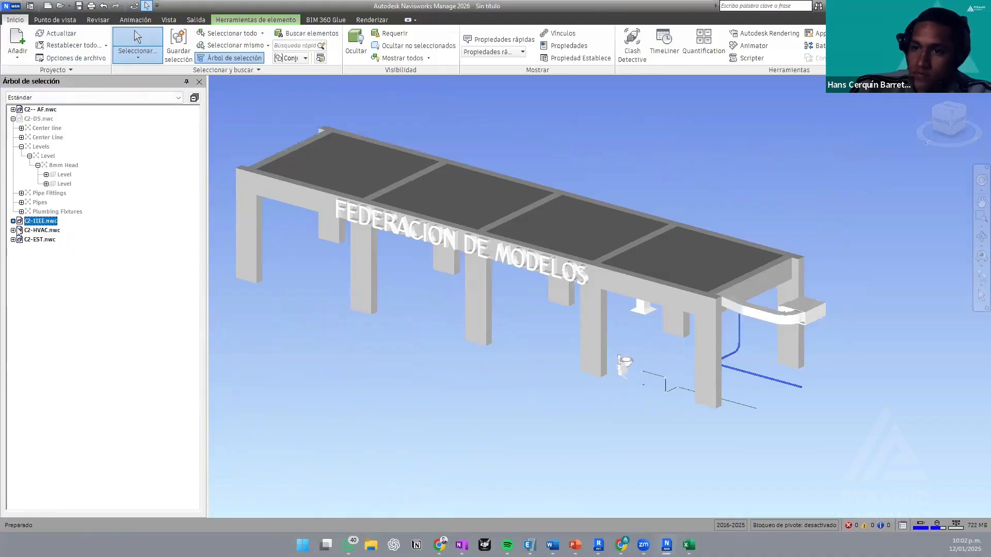
click(10, 222)
click(12, 221)
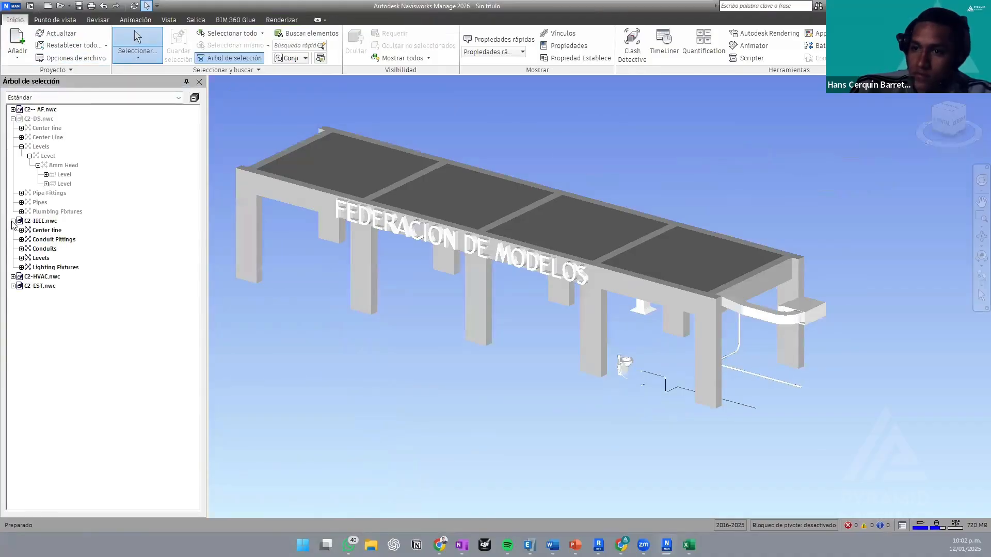
click(13, 221)
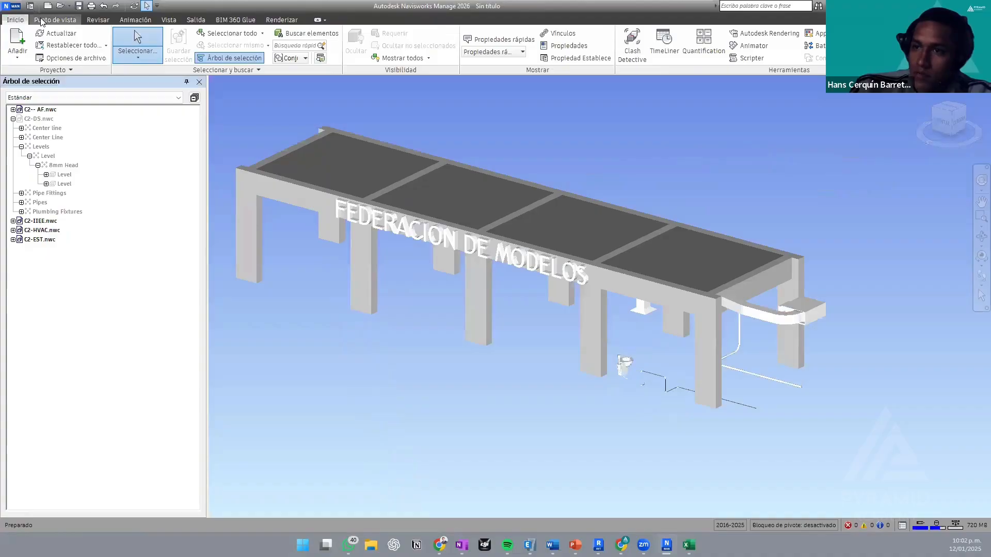
- Append C2-ARQ.nwc from the NWC folder to the federated project
click(41, 21)
click(7, 19)
click(8, 42)
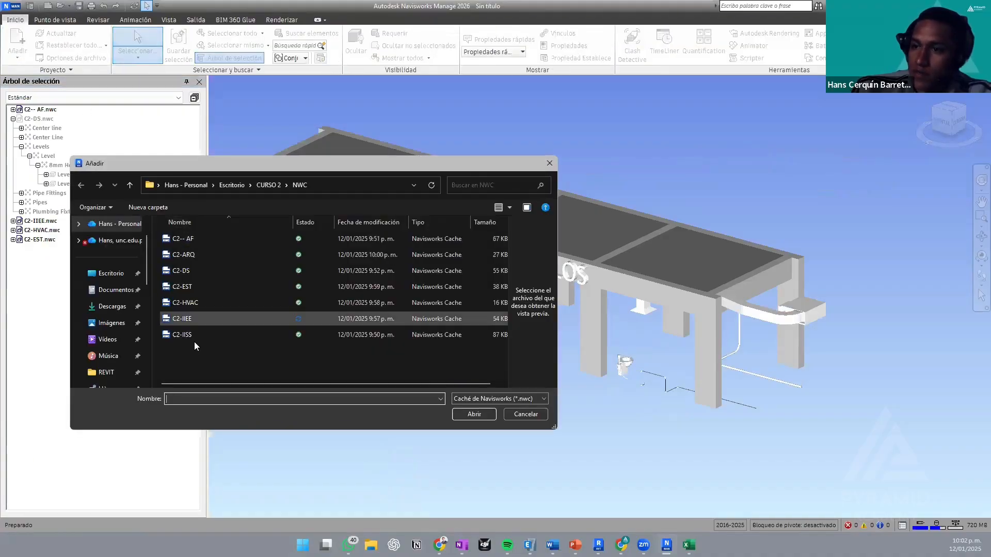
click(184, 255)
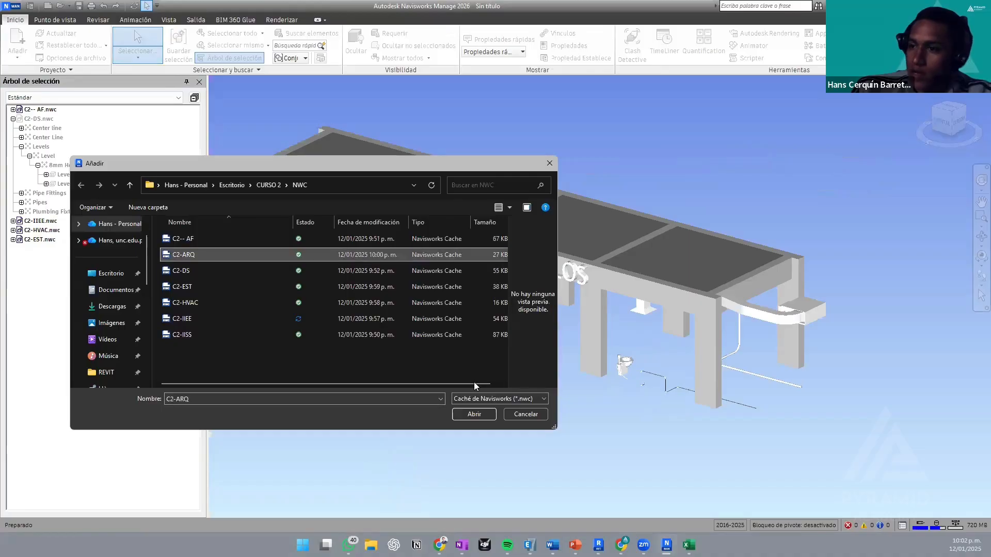
click(474, 414)
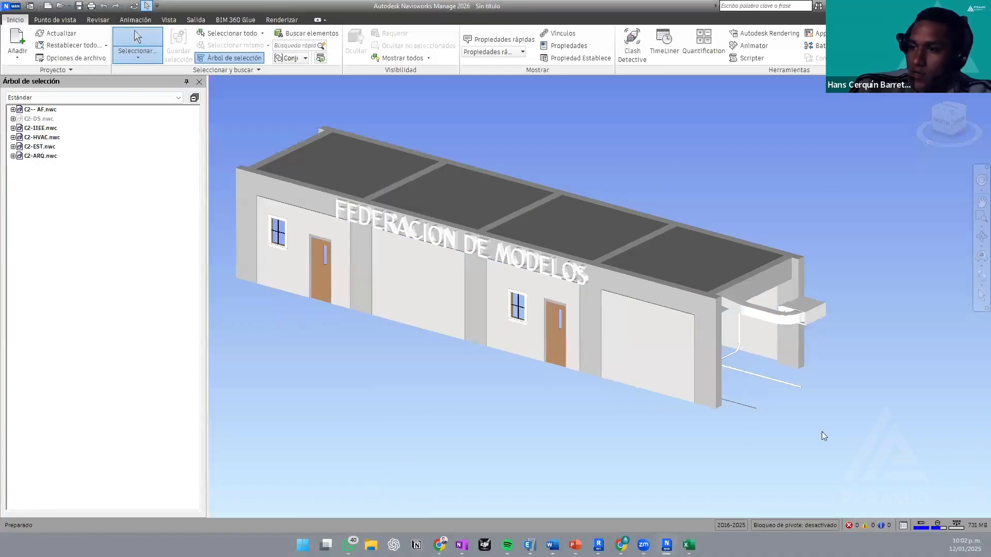
- Examine the federated building from several sides, including the open end with the duct and sanitary elements
mouse_move(804, 366)
mouse_down()
mouse_move(775, 361)
mouse_move(743, 413)
mouse_move(713, 408)
mouse_move(670, 325)
mouse_move(695, 330)
mouse_move(723, 361)
mouse_move(801, 356)
mouse_move(824, 404)
mouse_up()
shift+middle_drag(823, 405, 710, 338)
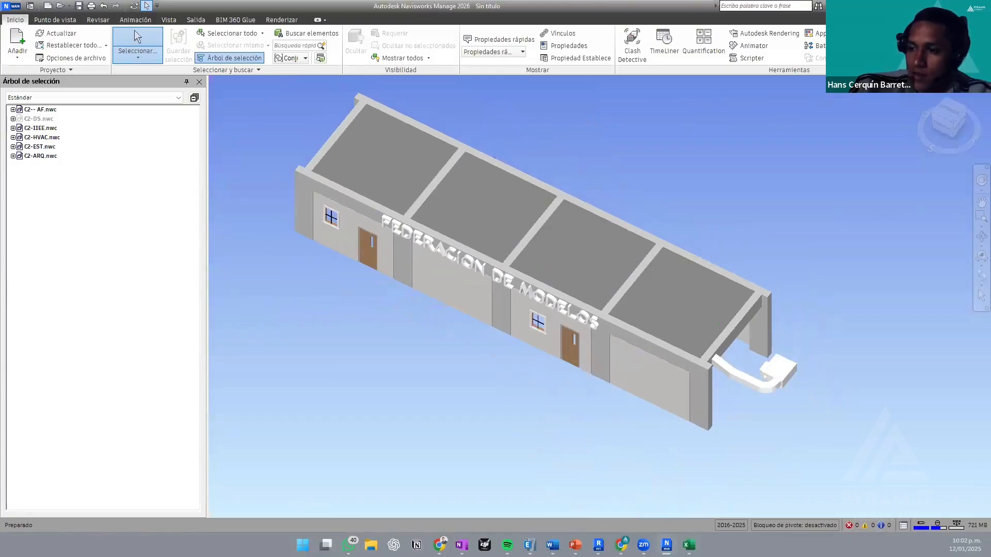
mouse_move(689, 545)
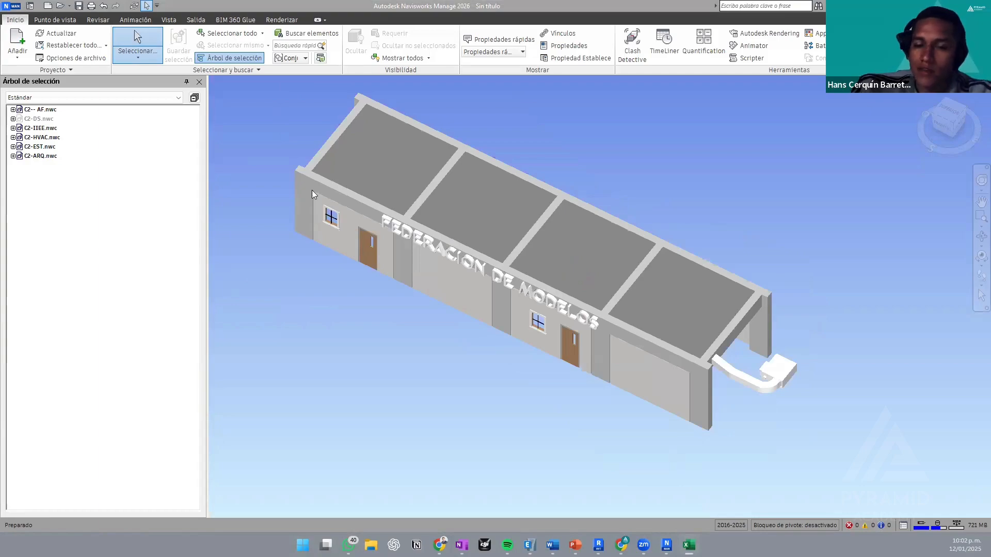
mouse_move(740, 393)
shift+middle_down()
mouse_move(681, 410)
mouse_move(506, 314)
mouse_move(581, 308)
shift+middle_up()
scroll(581, 309, up, 6)
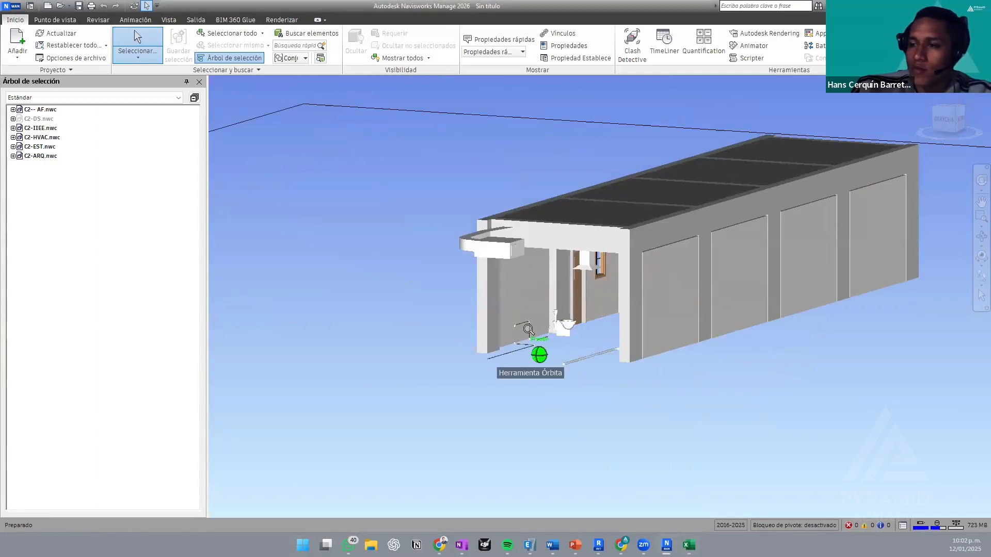
scroll(580, 325, up, 6)
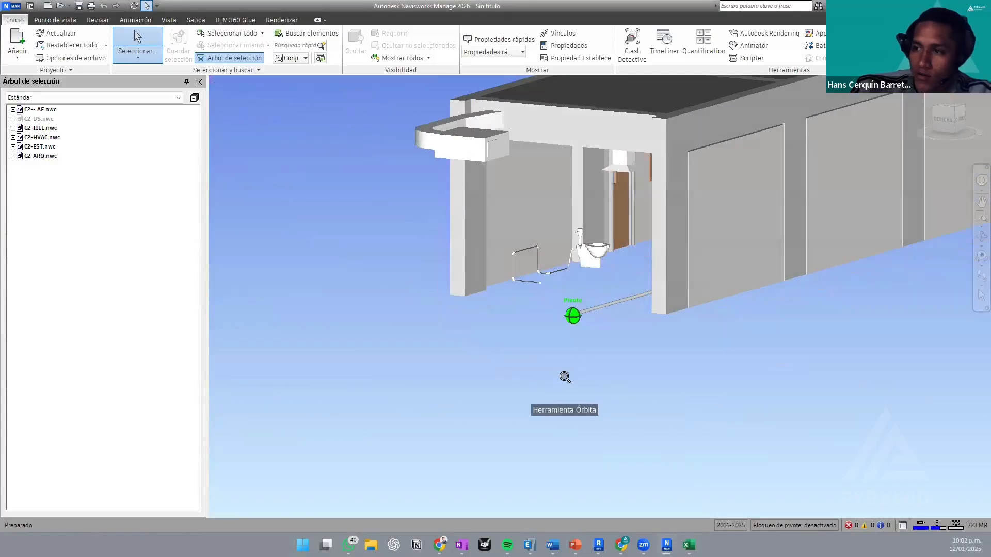
shift+middle_drag(592, 288, 660, 262)
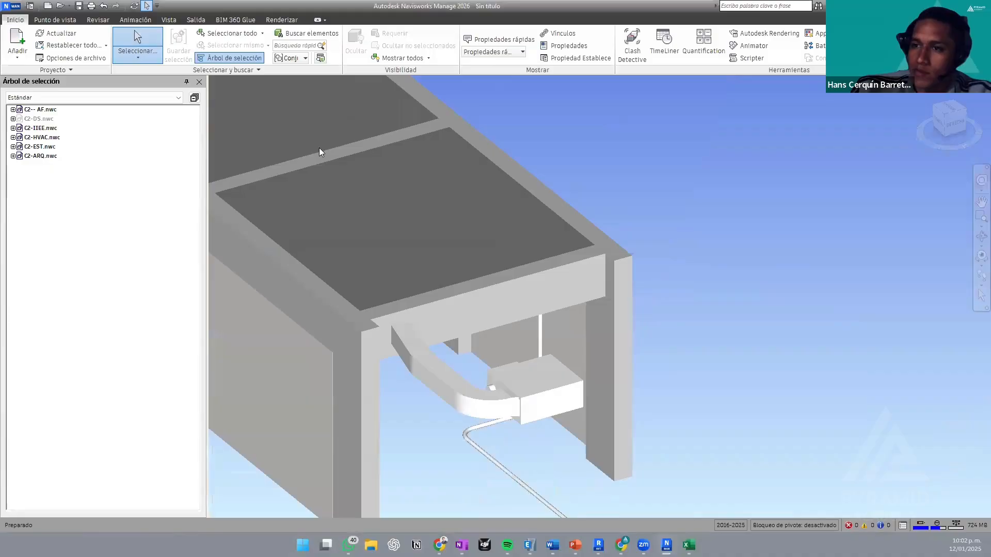
- Unhide C2-DS.nwc in the federated project
click(40, 120)
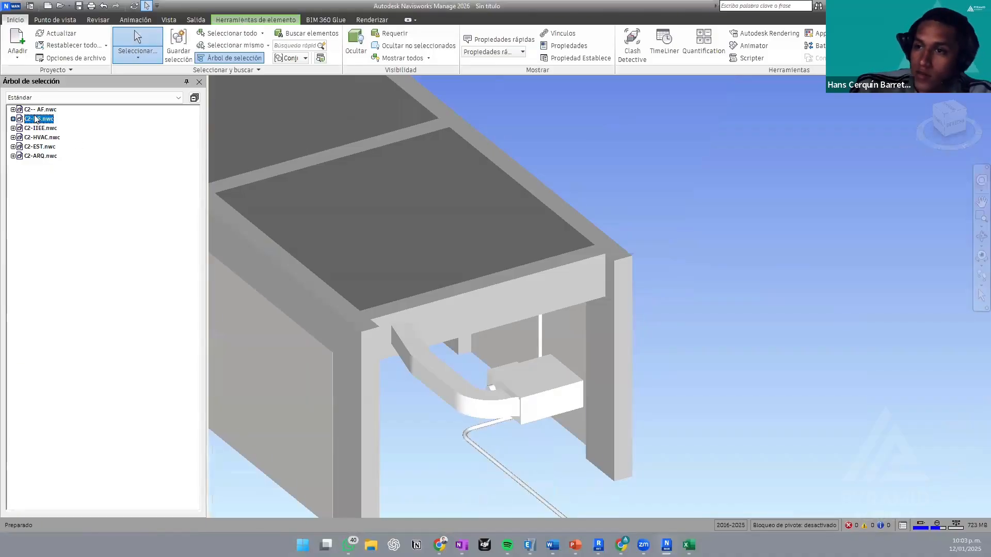
- Override the colour of the C2-IIEE.nwc model with red
middle_drag(524, 279, 635, 239)
shift+middle_drag(635, 239, 383, 303)
click(617, 424)
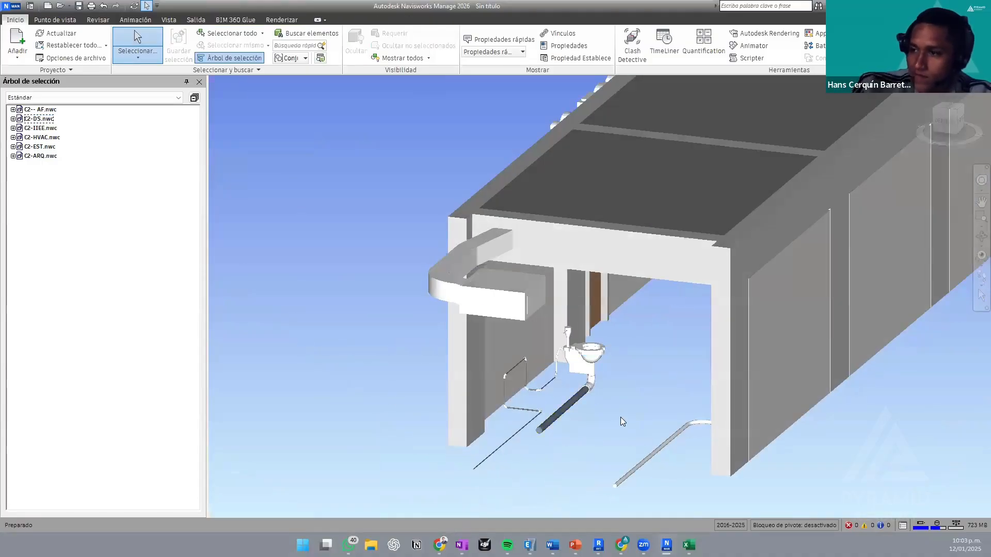
middle_drag(620, 417, 585, 400)
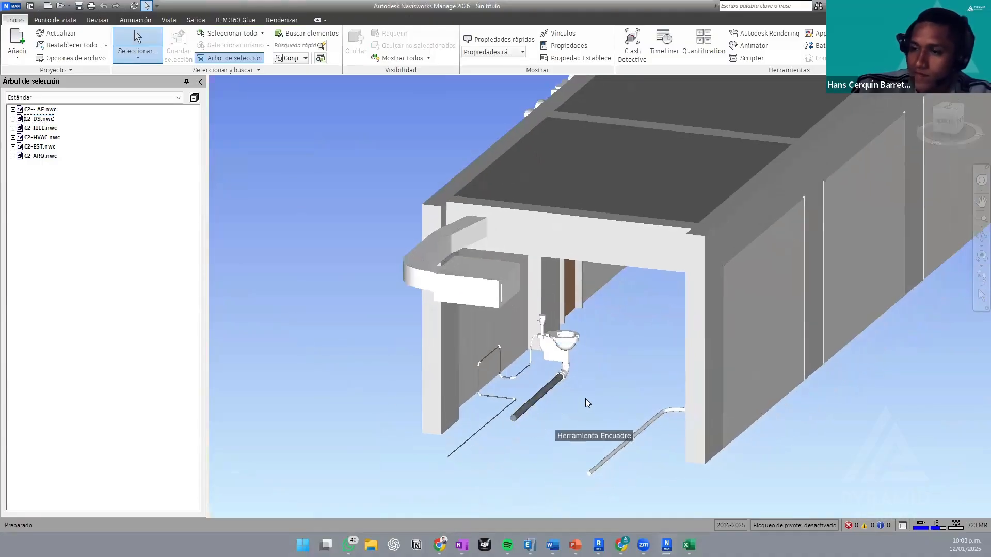
right_click(43, 129)
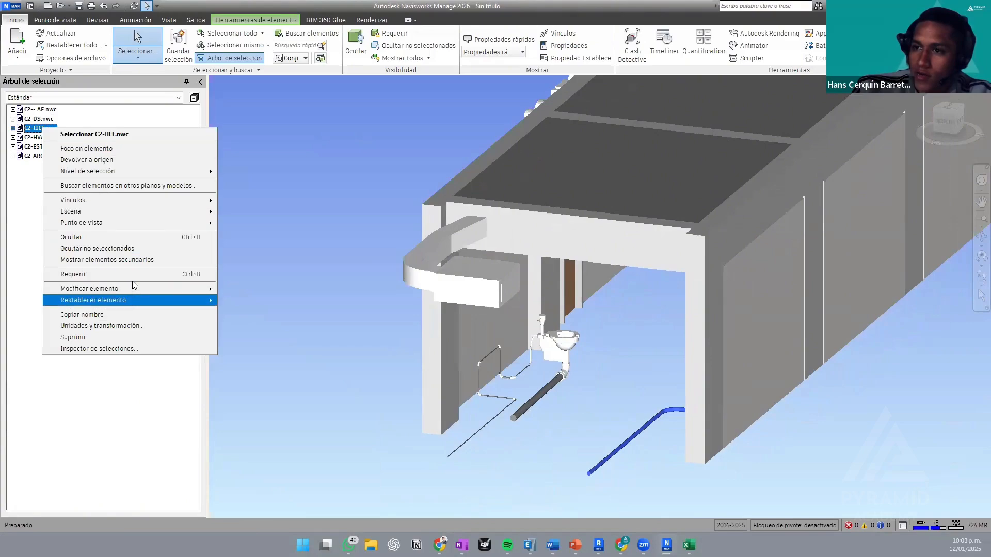
mouse_move(134, 289)
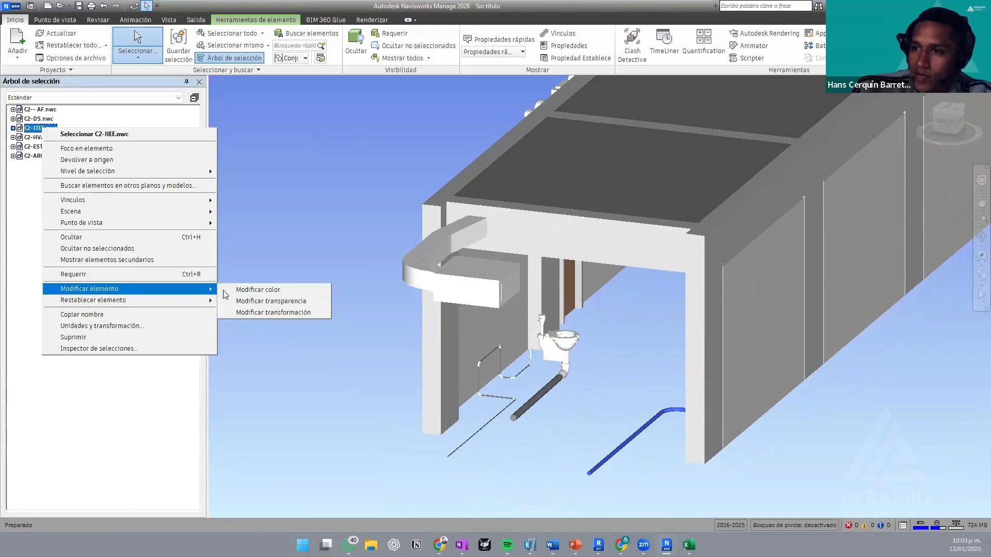
click(250, 291)
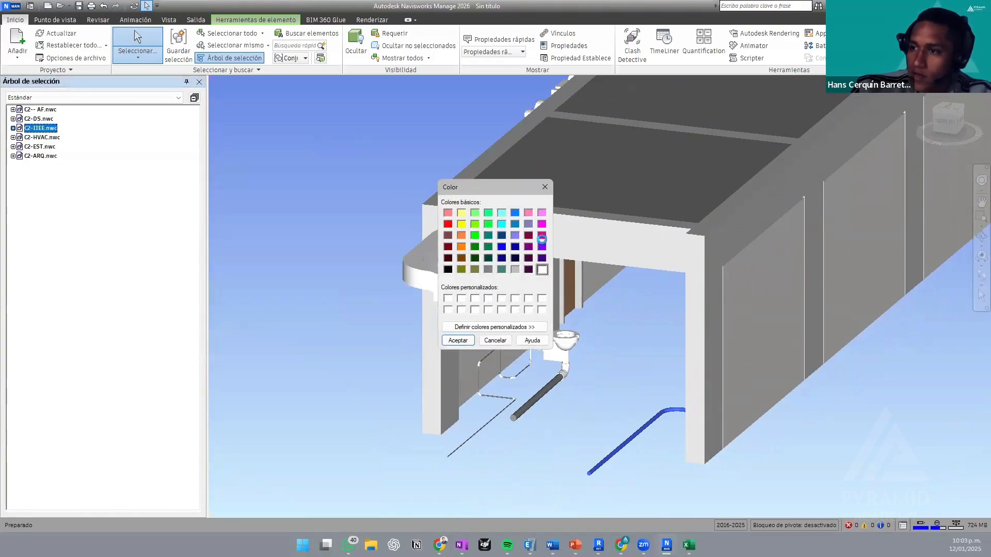
click(446, 224)
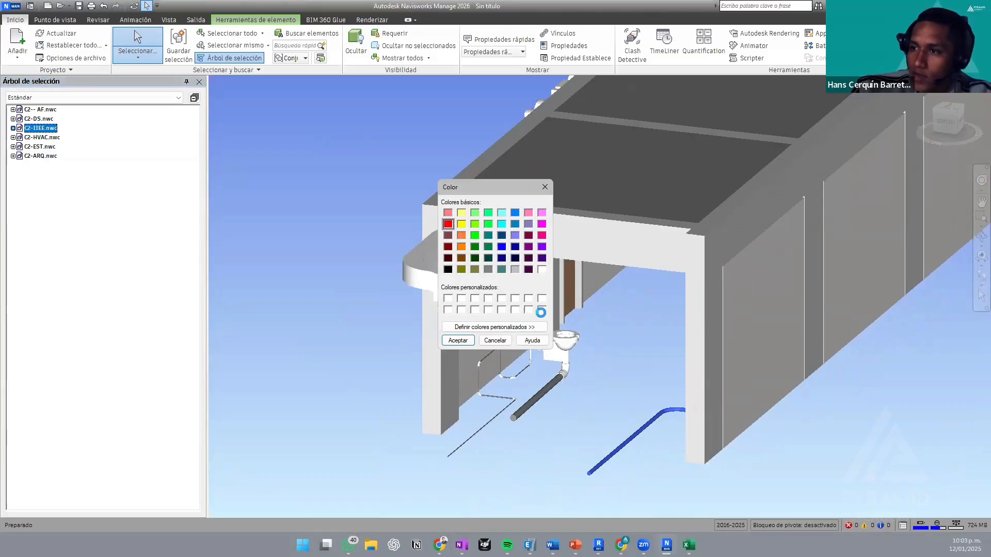
click(461, 343)
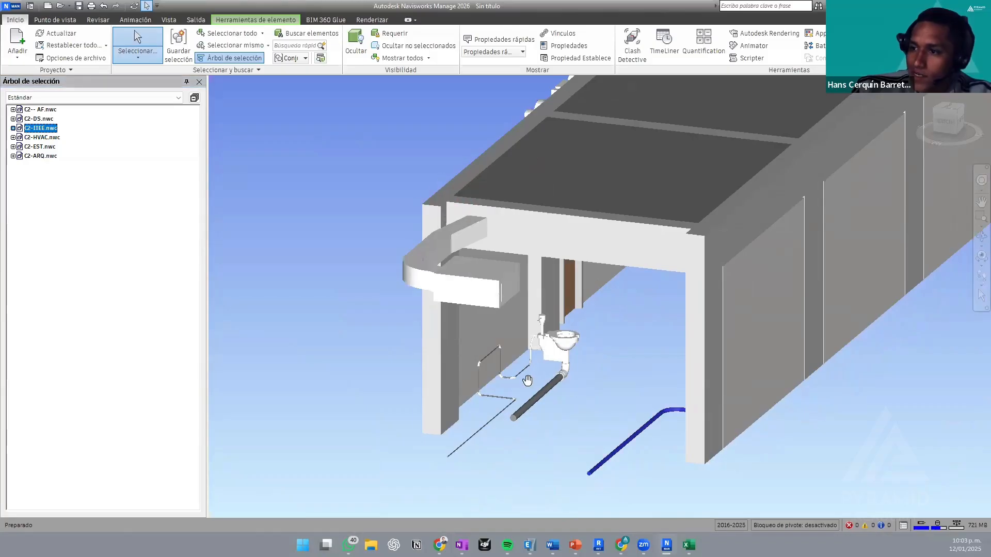
- Override the colour of the C2-HVAC.nwc model with bright green
middle_drag(527, 381, 479, 372)
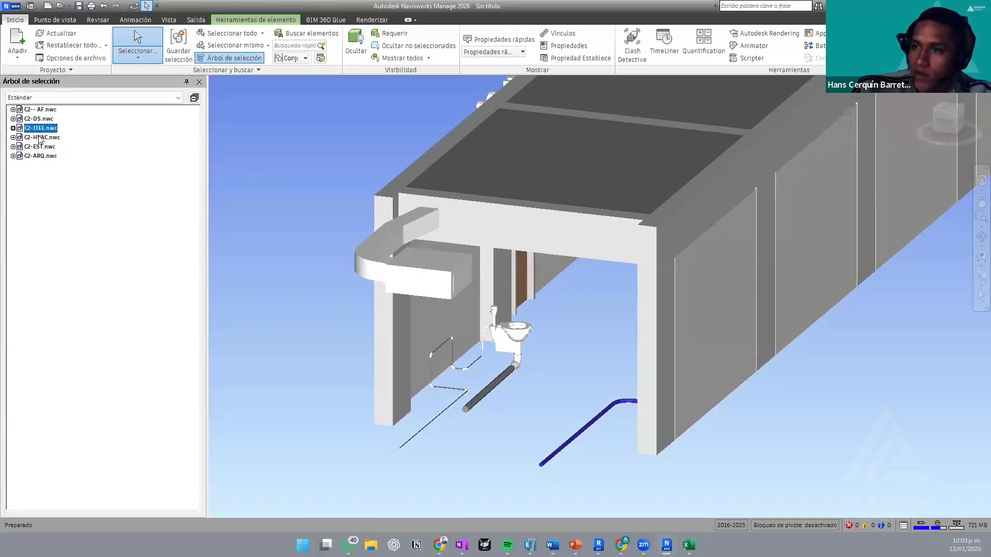
right_click(40, 138)
mouse_move(158, 306)
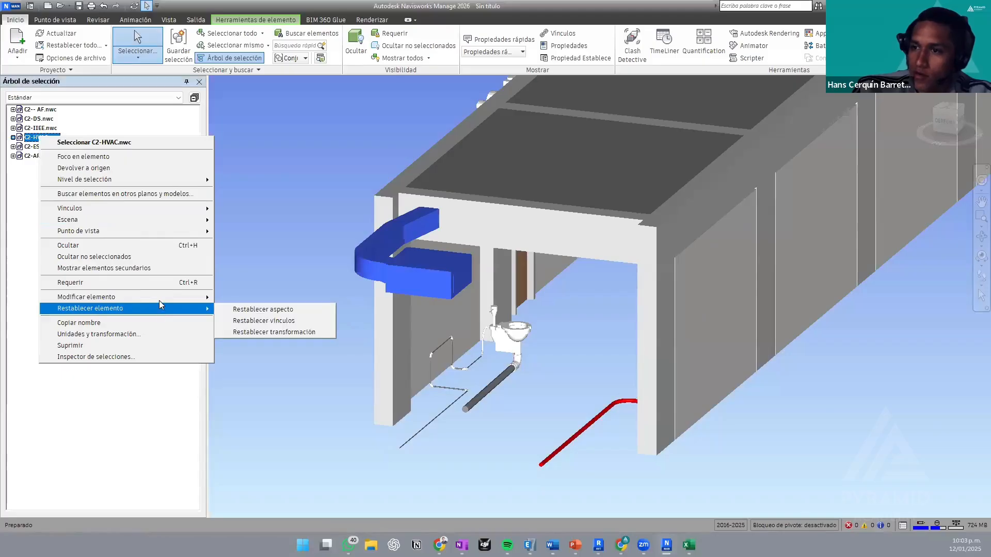
click(274, 299)
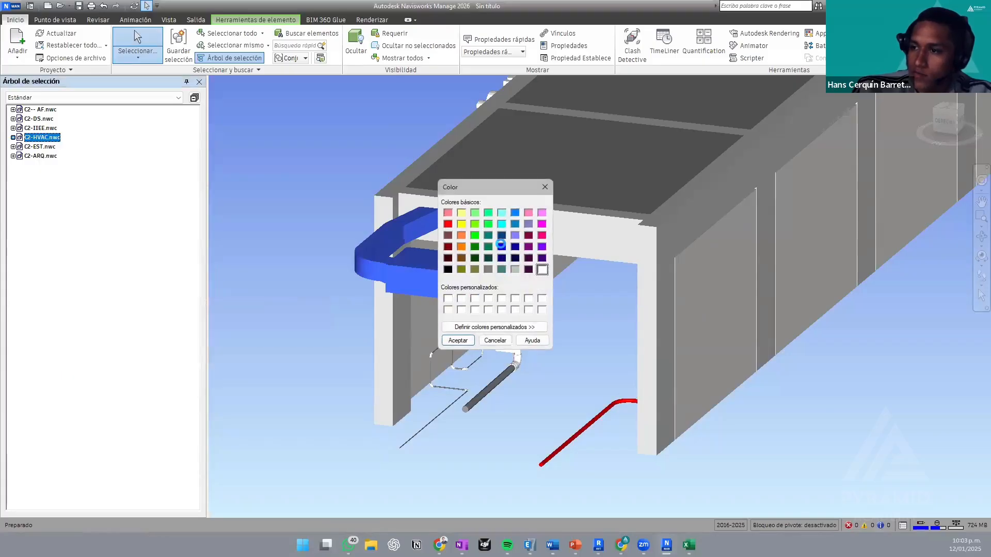
click(456, 340)
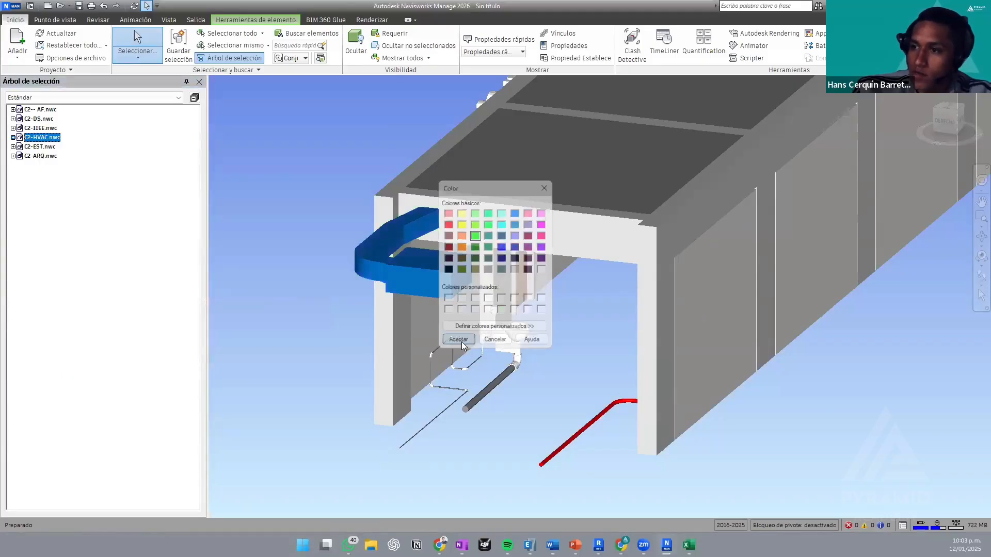
- Override the colour of the C2-DS.nwc model with orange
click(35, 128)
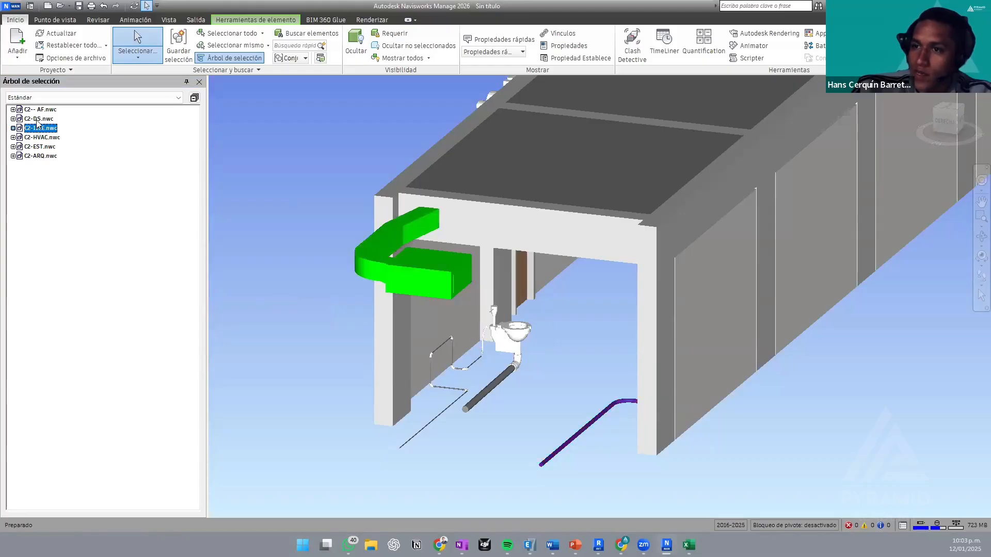
right_click(37, 122)
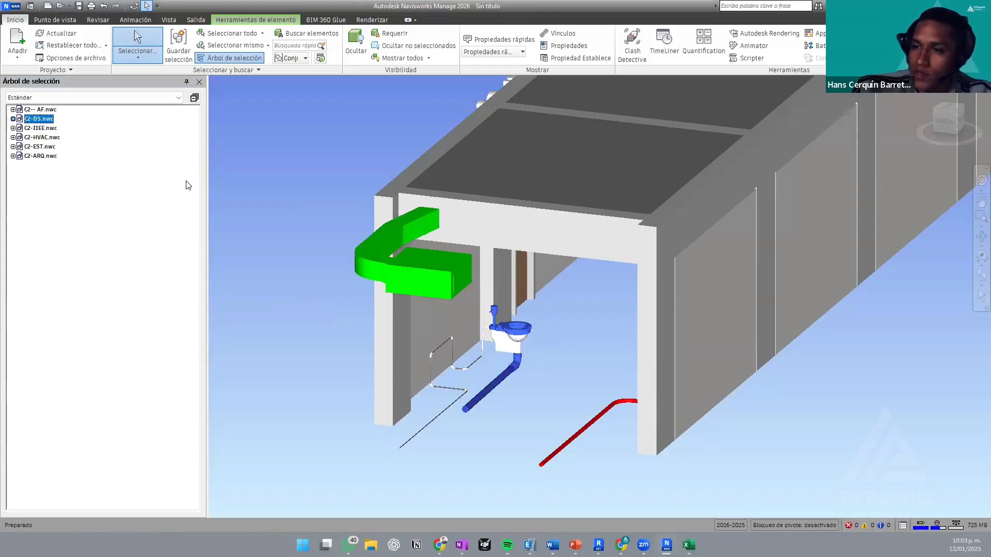
mouse_move(129, 281)
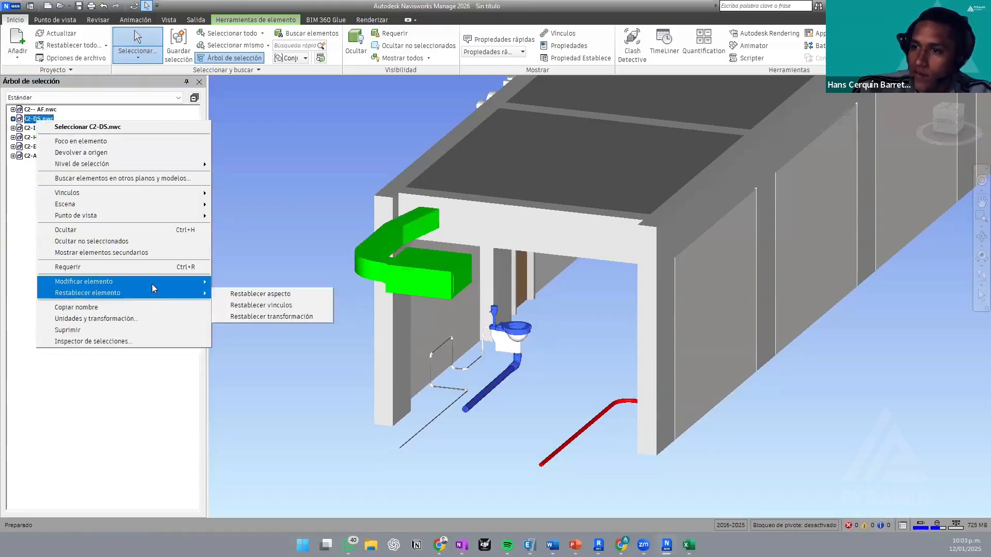
click(238, 282)
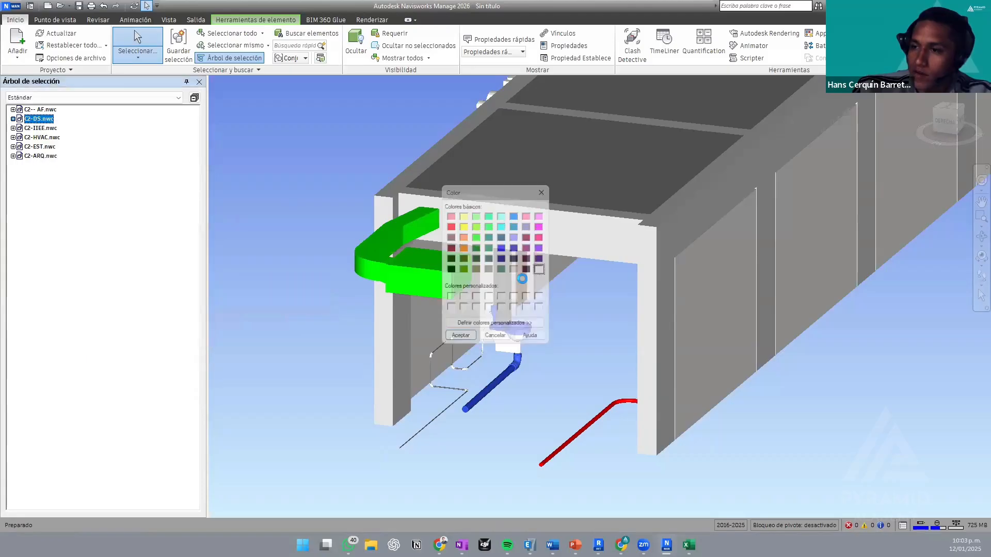
click(461, 247)
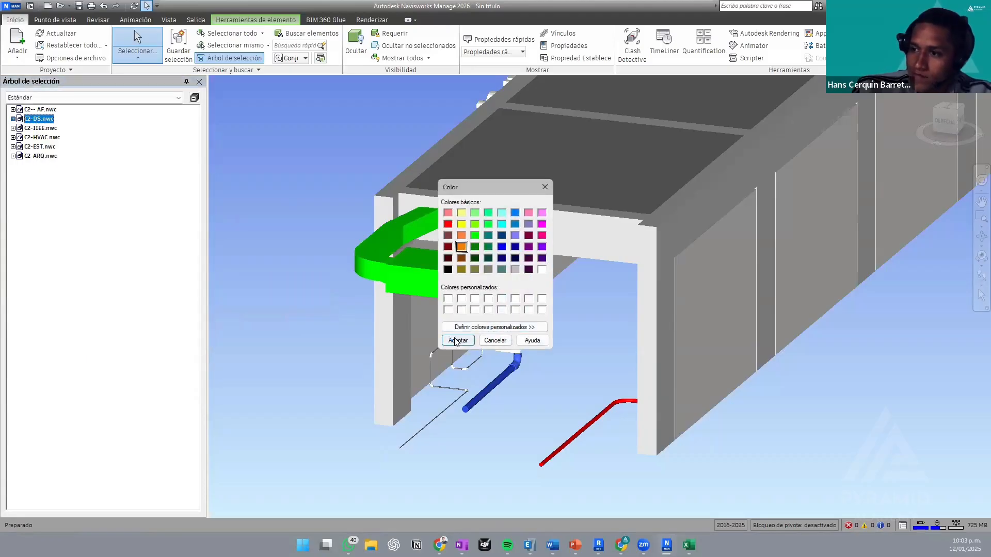
click(458, 341)
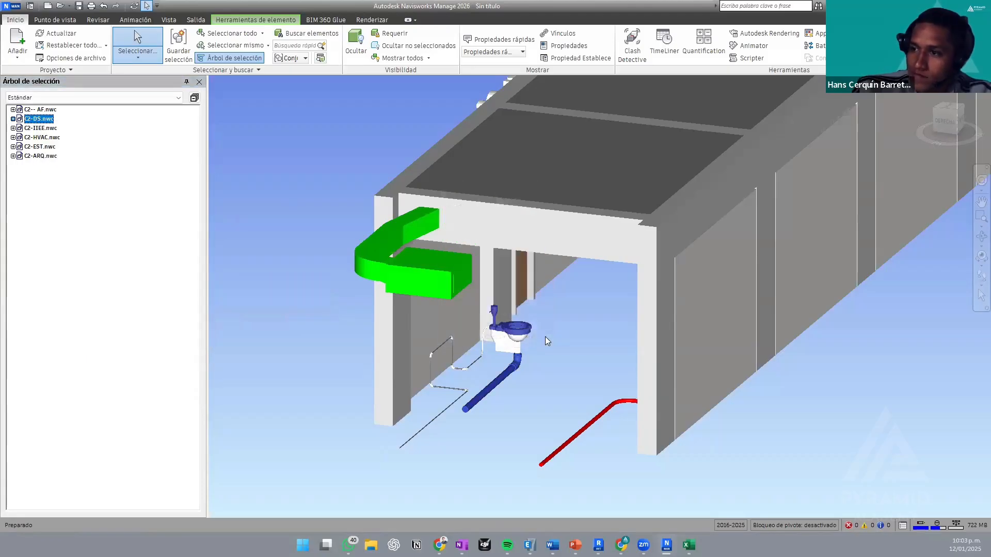
- Override the colour of the C2-- AF.nwc model with blue and clear the selection
click(42, 109)
right_click(42, 110)
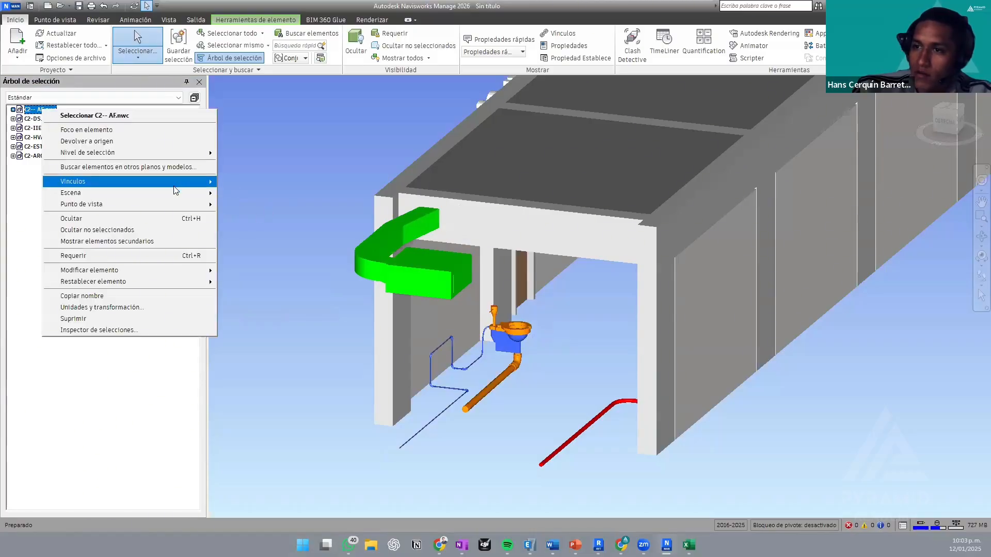
mouse_move(155, 270)
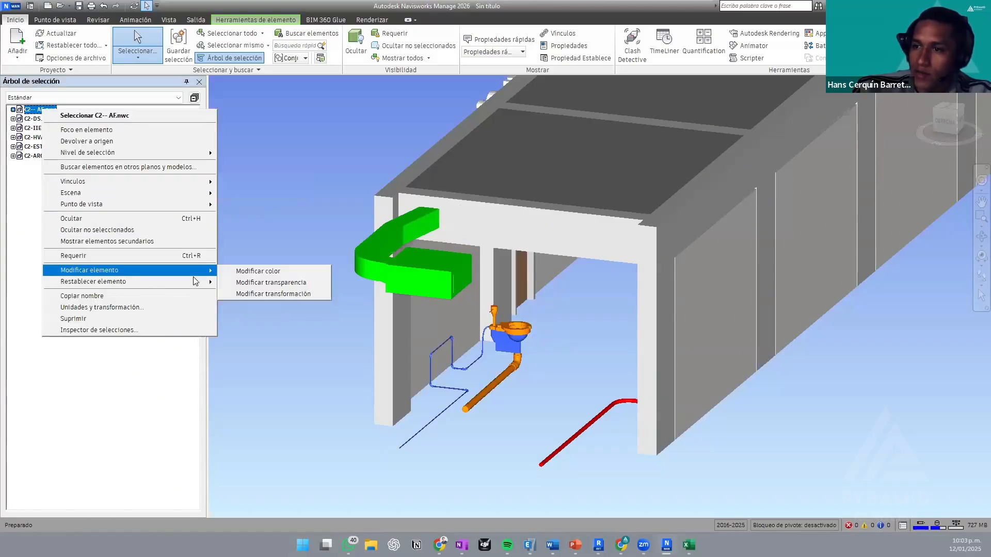
click(258, 271)
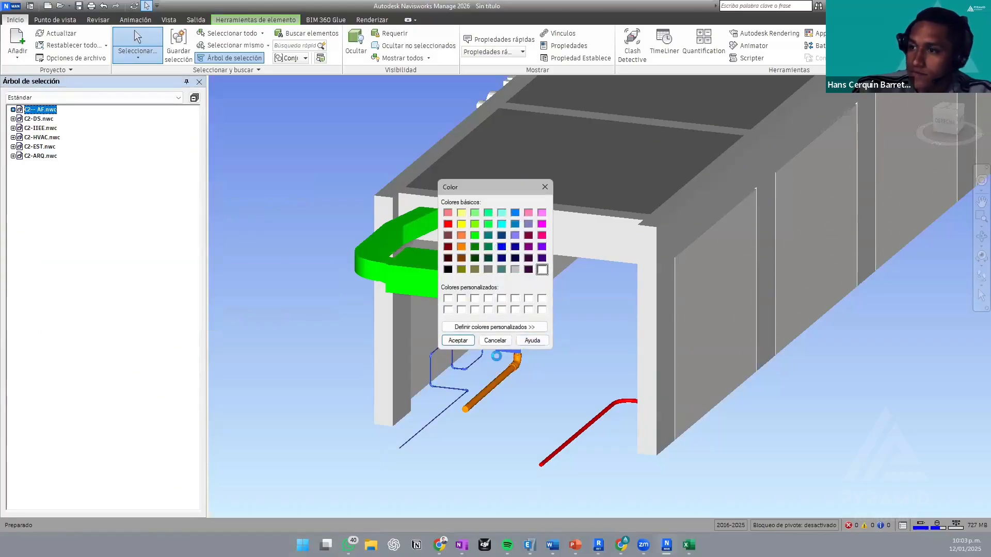
click(455, 343)
click(567, 338)
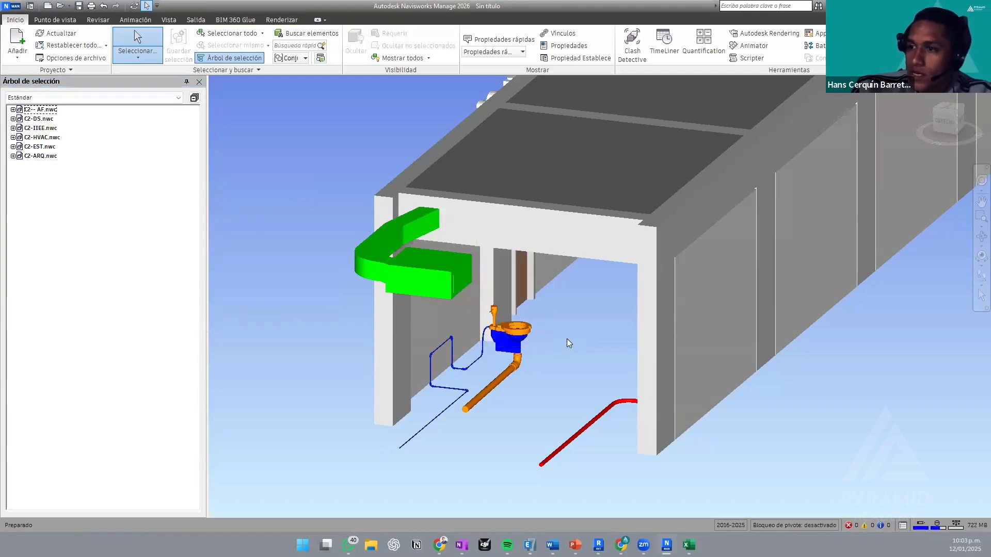
- Override the colour of the C2-EST.nwc structural model with light grey and clear the selection
middle_drag(544, 338, 527, 338)
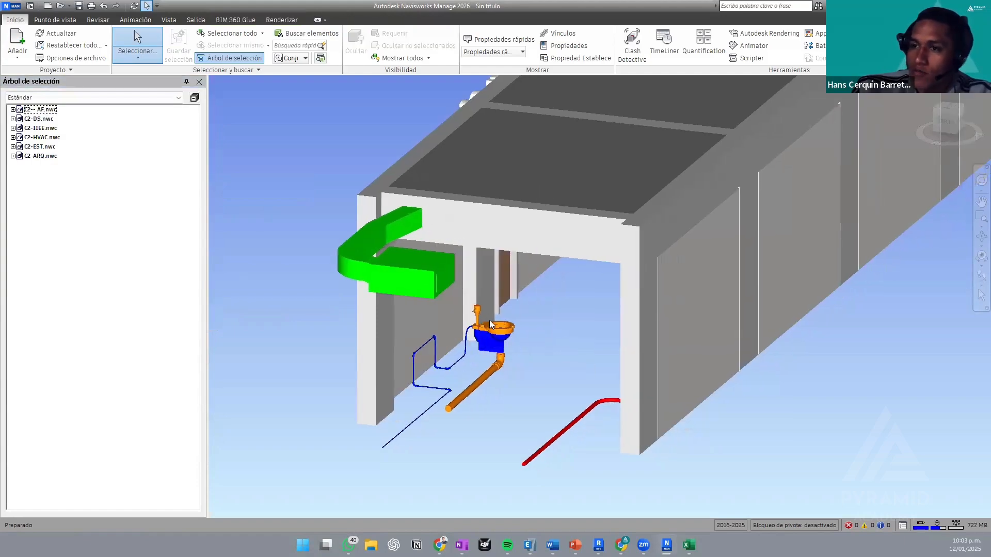
right_click(42, 147)
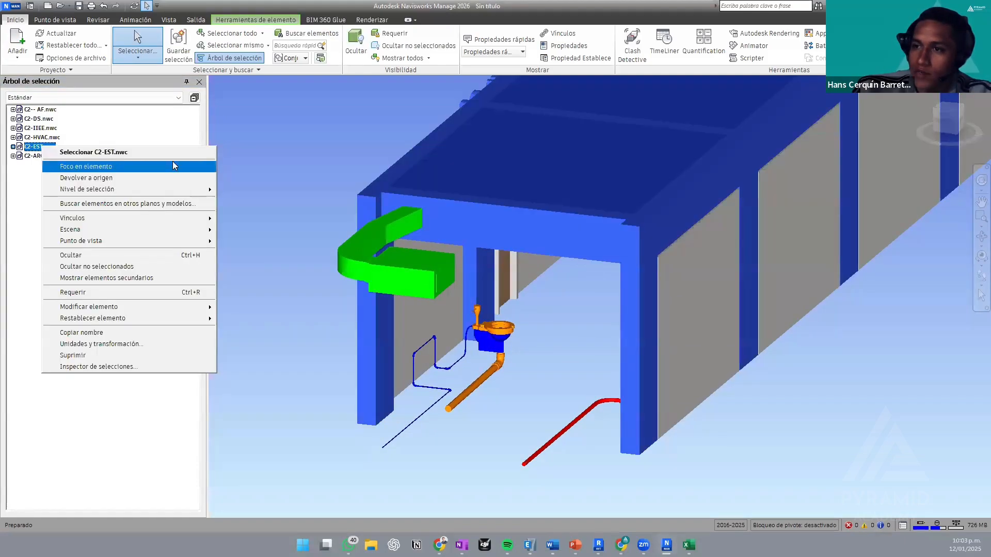
mouse_move(176, 307)
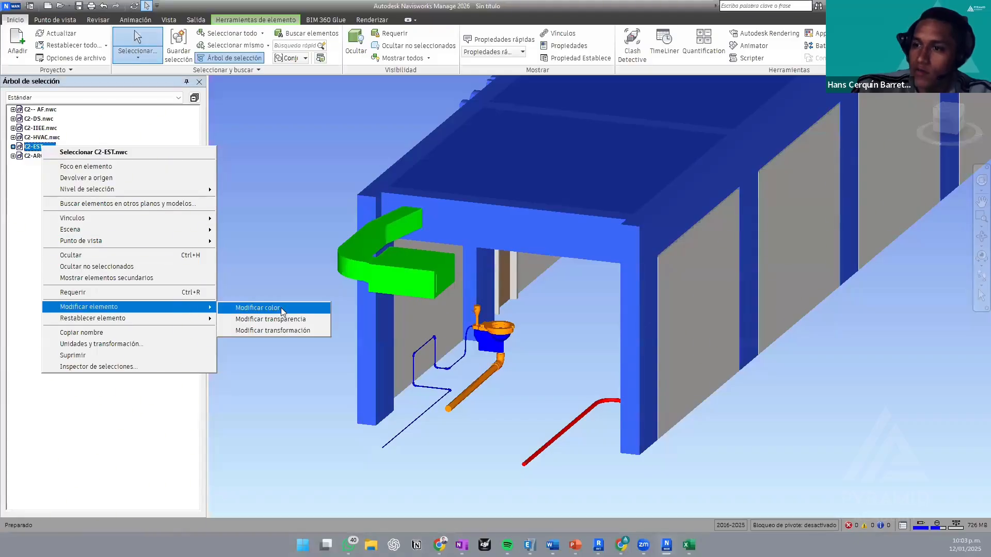
click(280, 310)
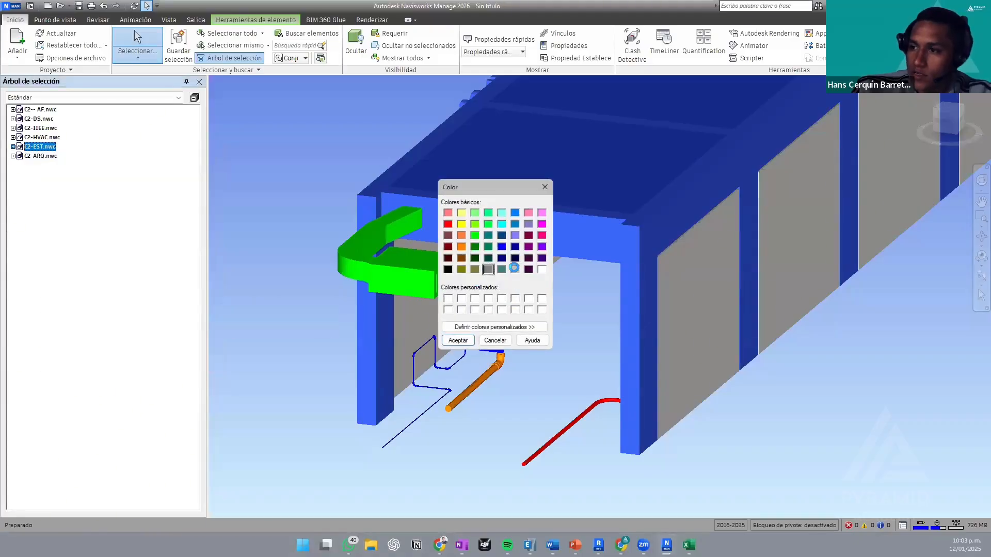
click(458, 340)
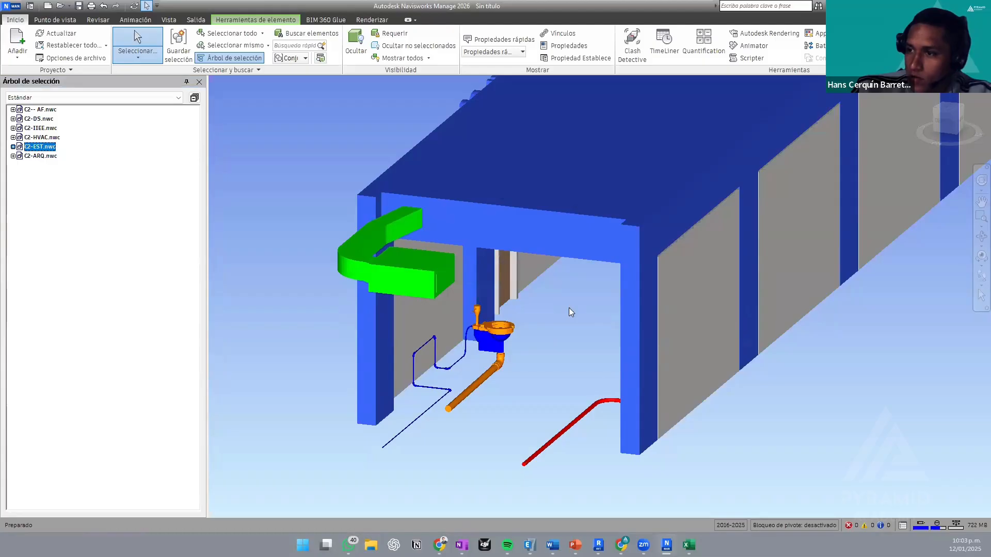
middle_drag(569, 308, 558, 311)
click(556, 311)
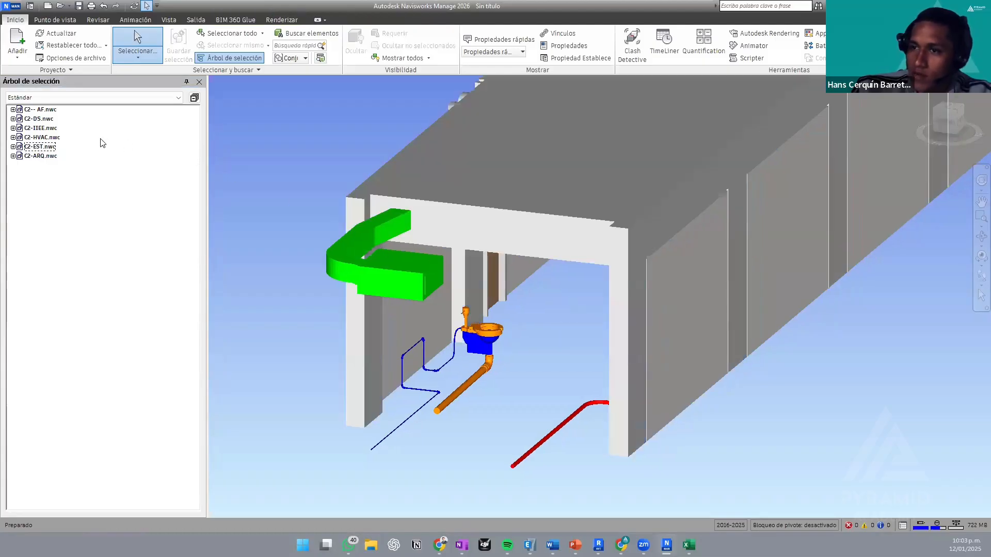
- Override the colour of the C2-ARQ.nwc architectural model with olive
click(40, 110)
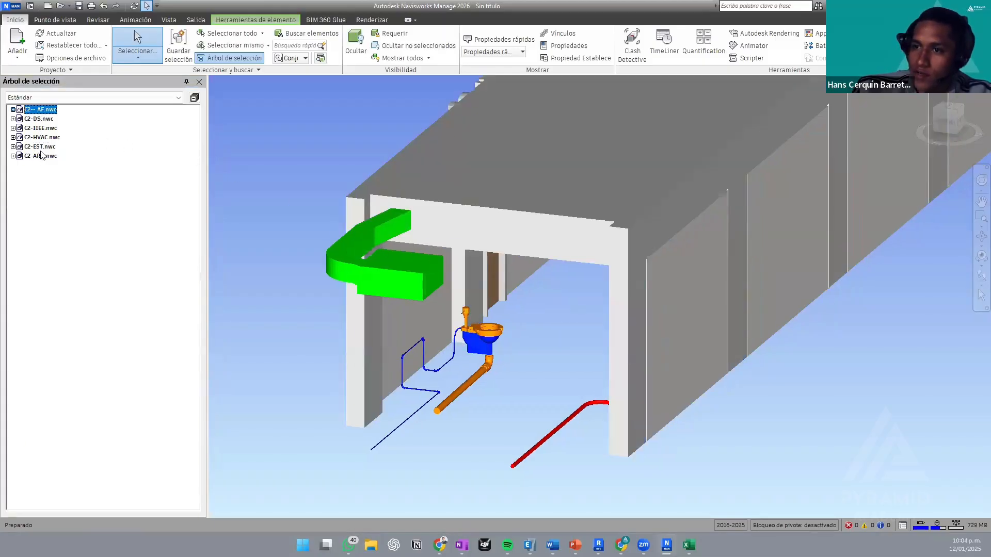
click(39, 156)
right_click(45, 157)
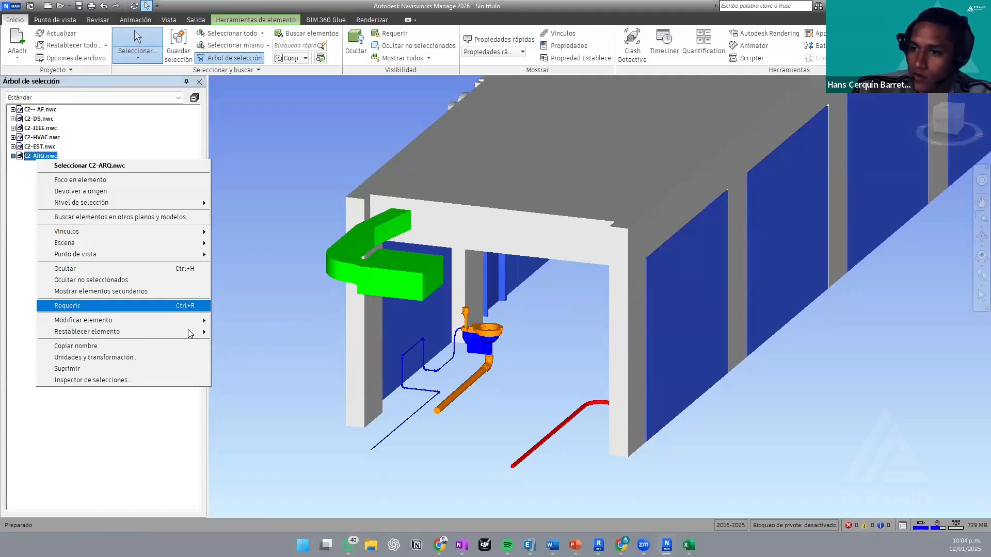
click(227, 320)
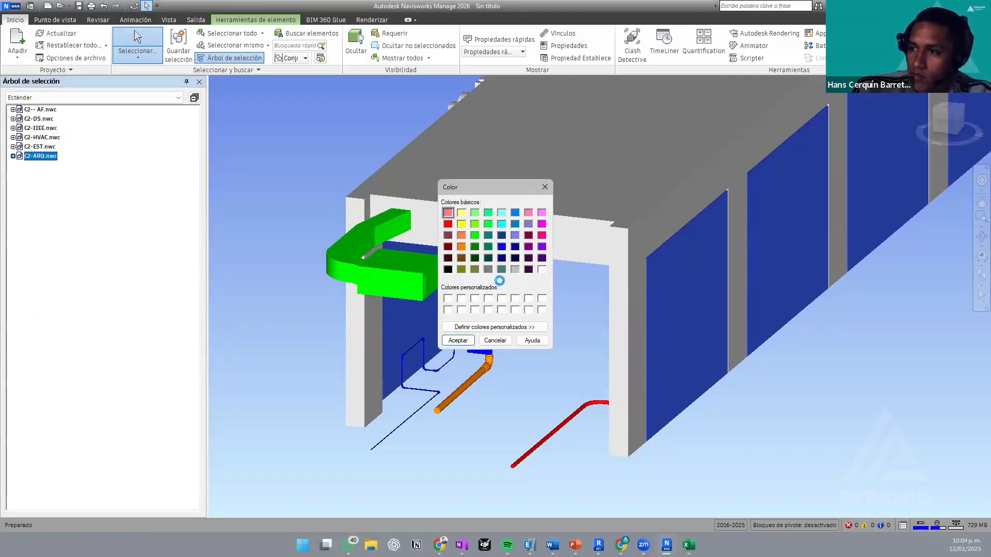
click(461, 269)
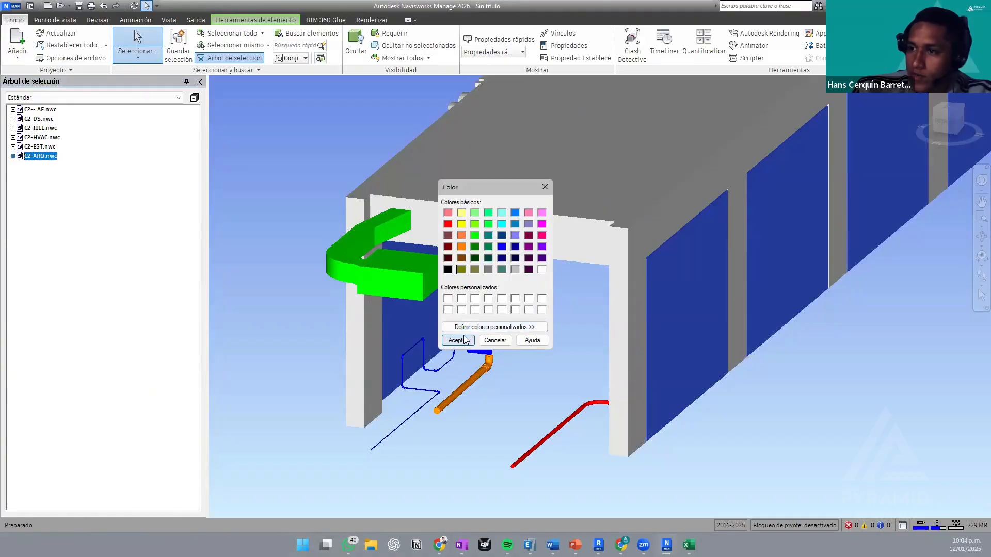
click(458, 340)
- Examine the recoloured federated building, from the pipes, toilet and duct at its open end to the long facade with the lettering
middle_drag(563, 314, 518, 314)
shift+middle_drag(531, 316, 541, 333)
scroll(701, 318, down, 3)
shift+middle_drag(635, 269, 429, 237)
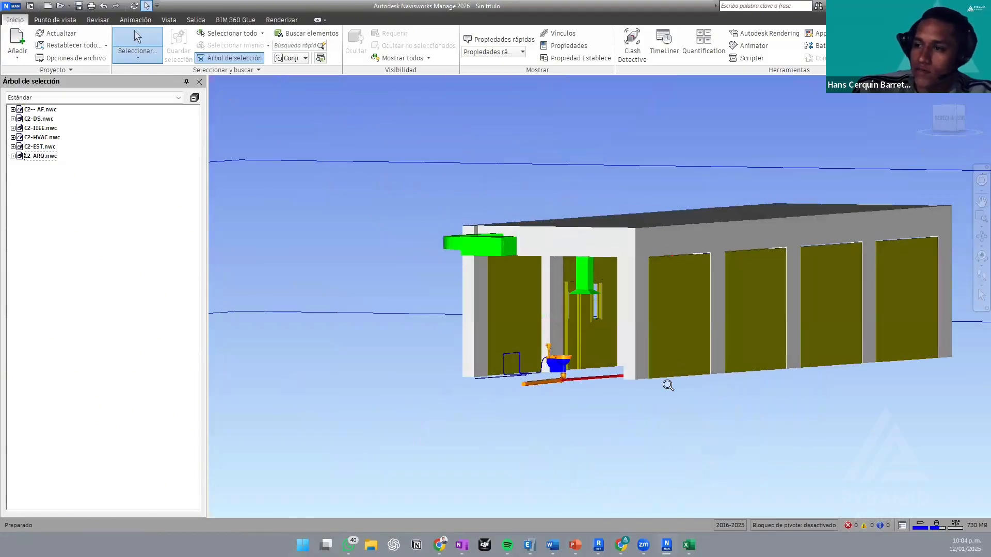
scroll(668, 385, up, 2)
shift+middle_drag(523, 391, 504, 435)
scroll(521, 237, up, 1)
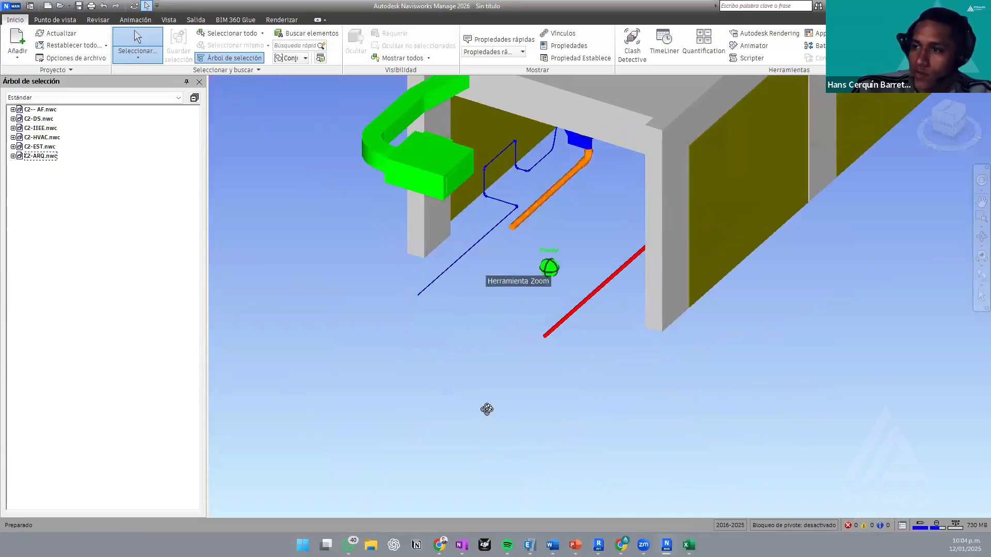
scroll(493, 408, up, 3)
scroll(498, 408, down, 2)
scroll(499, 408, up, 1)
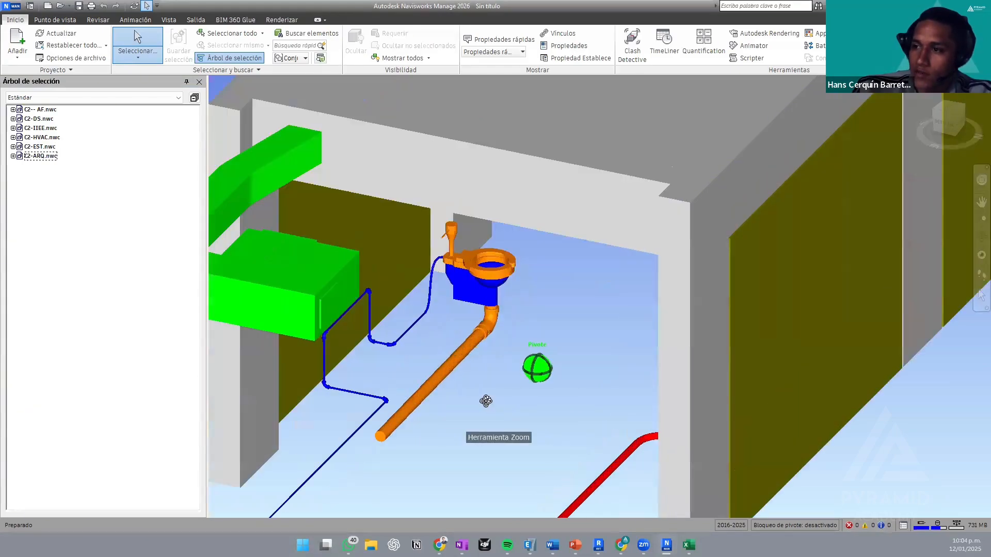
scroll(499, 409, up, 3)
middle_drag(480, 400, 478, 235)
scroll(490, 278, down, 2)
middle_drag(495, 338, 8, 387)
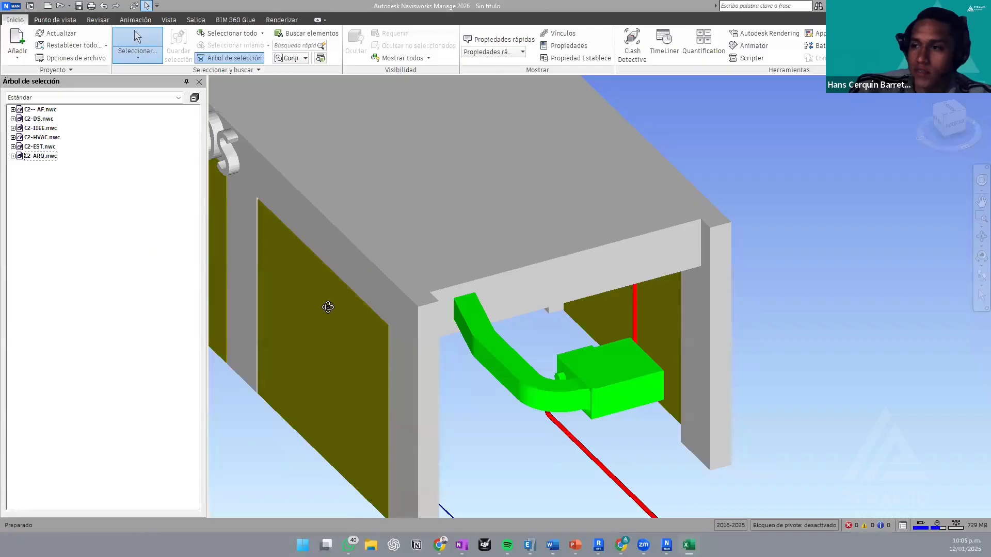
scroll(449, 281, down, 2)
middle_drag(449, 282, 499, 316)
scroll(489, 316, down, 4)
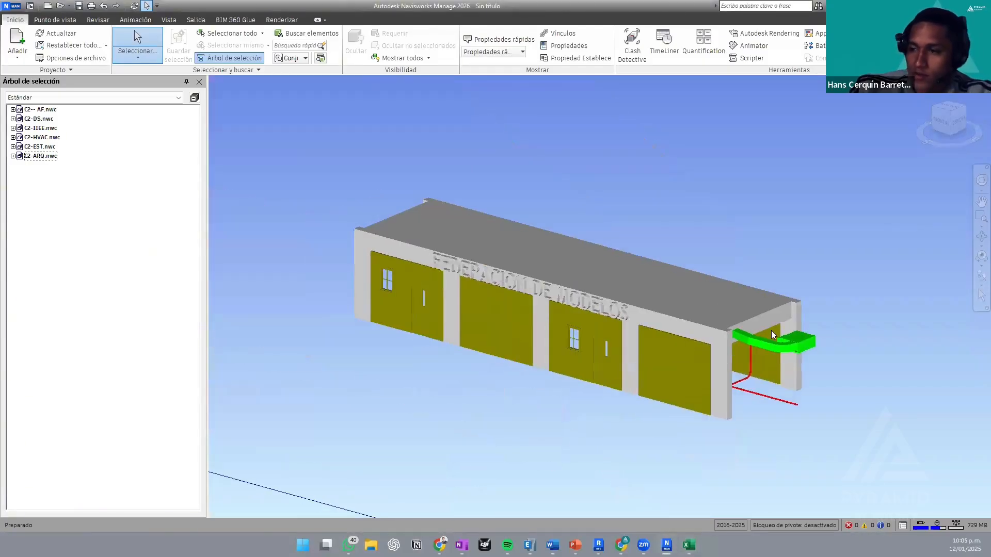
middle_drag(712, 323, 671, 276)
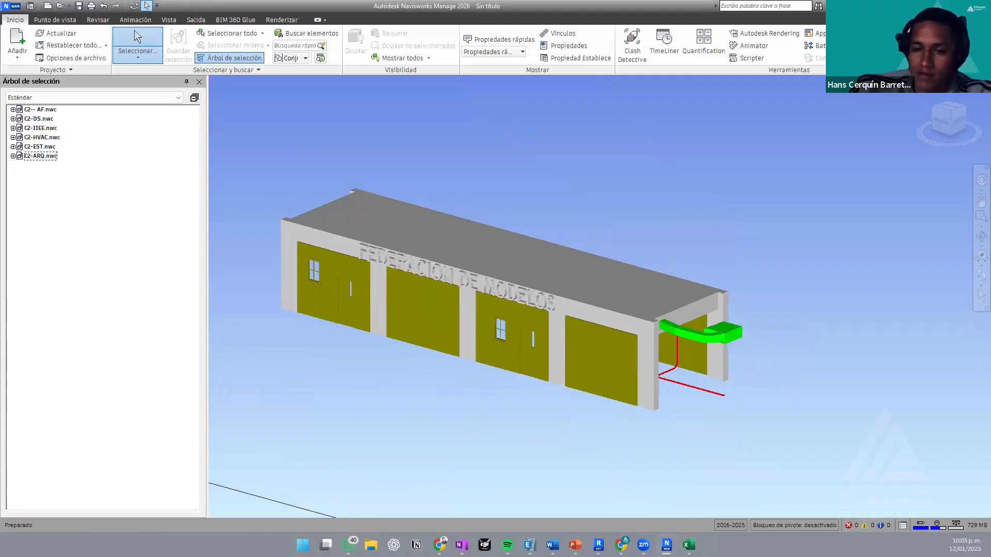